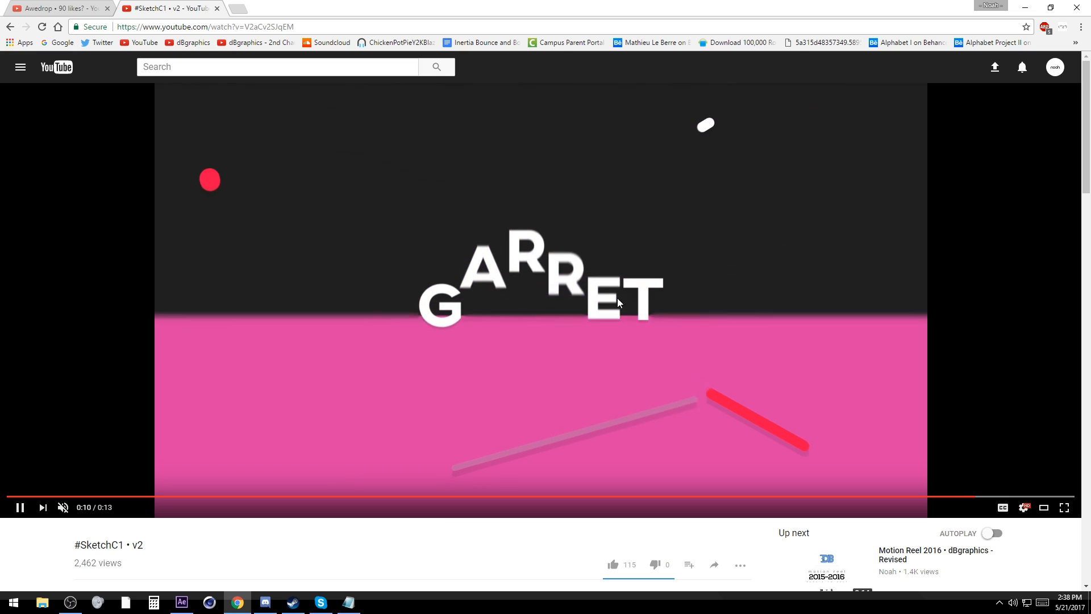
Step: Replay the Awedrop video from near its start at 0.5 speed with the sound muted, and pause it at 0:05
key("ctrl+shift+Tab")
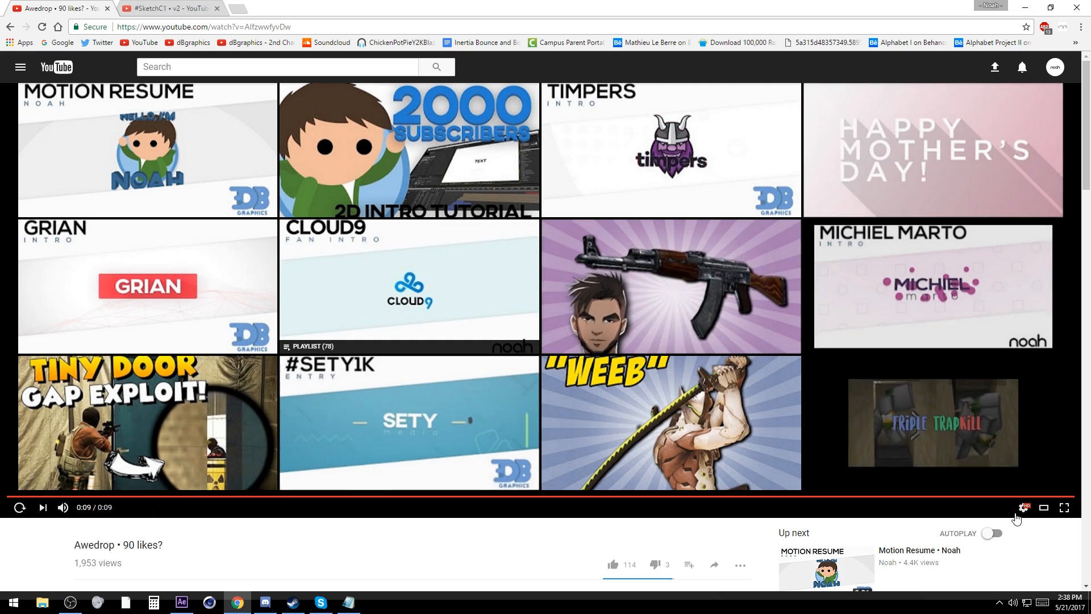
left_click(1024, 507)
left_click(1043, 455)
left_click(1044, 382)
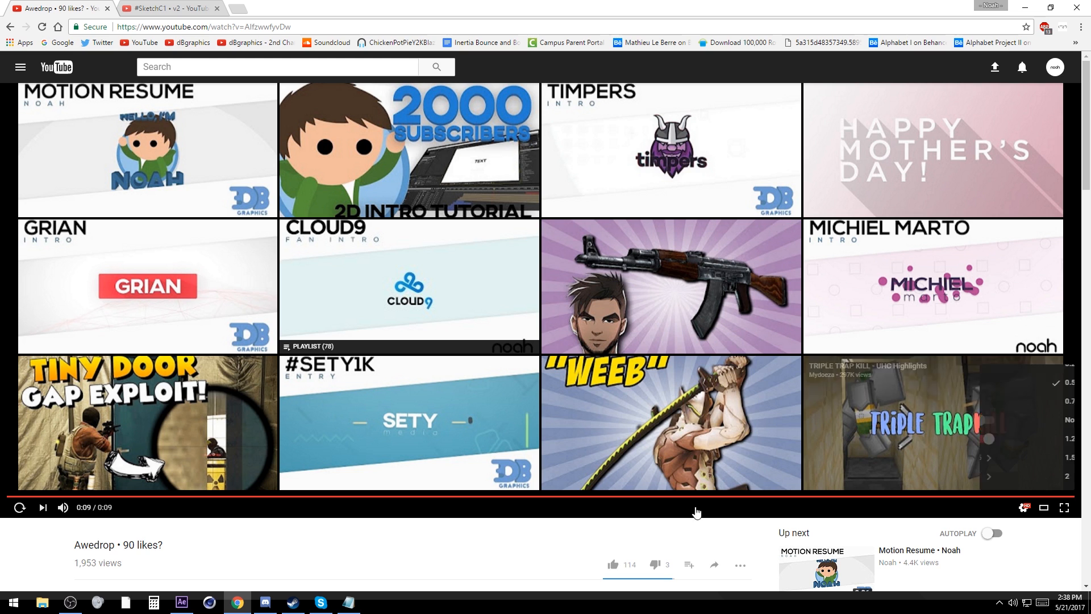
left_click(136, 497)
left_click(62, 507)
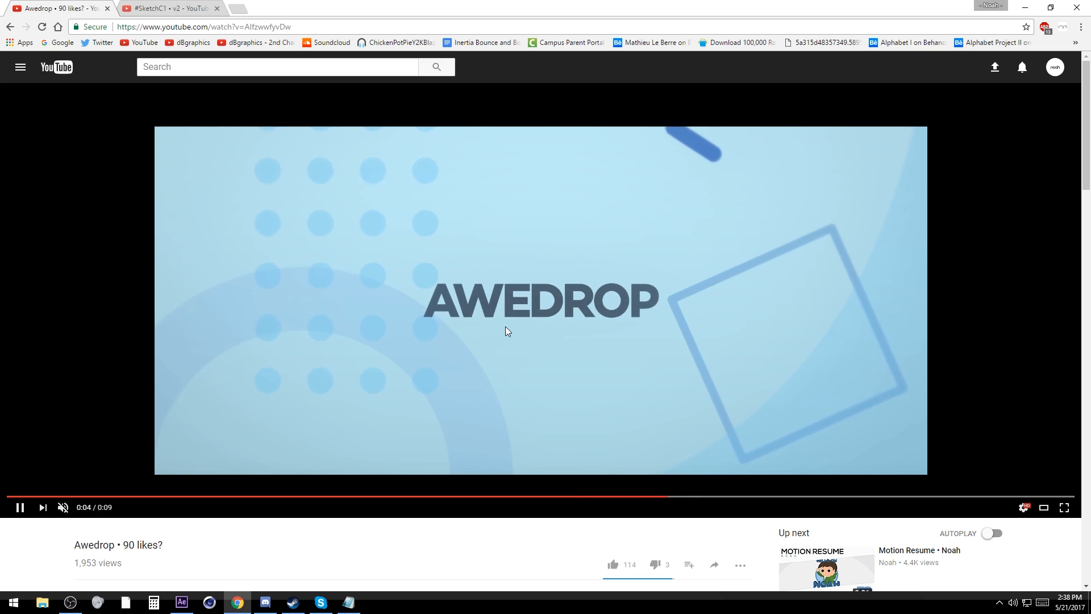
left_click(496, 378)
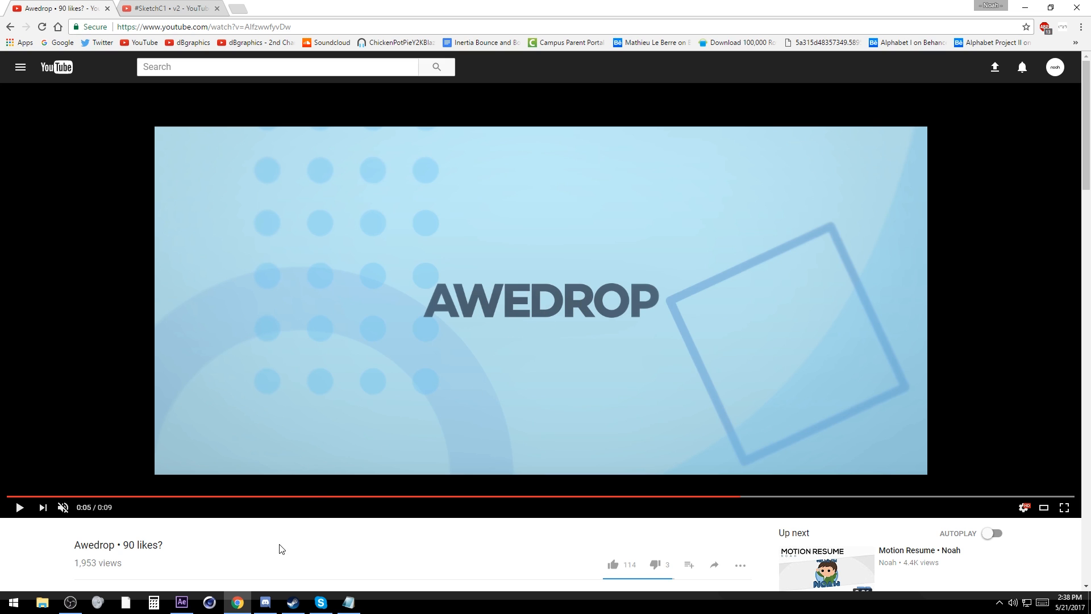
Step: Switch to After Effects and set the project's color depth to 16 bits per channel
left_click(188, 604)
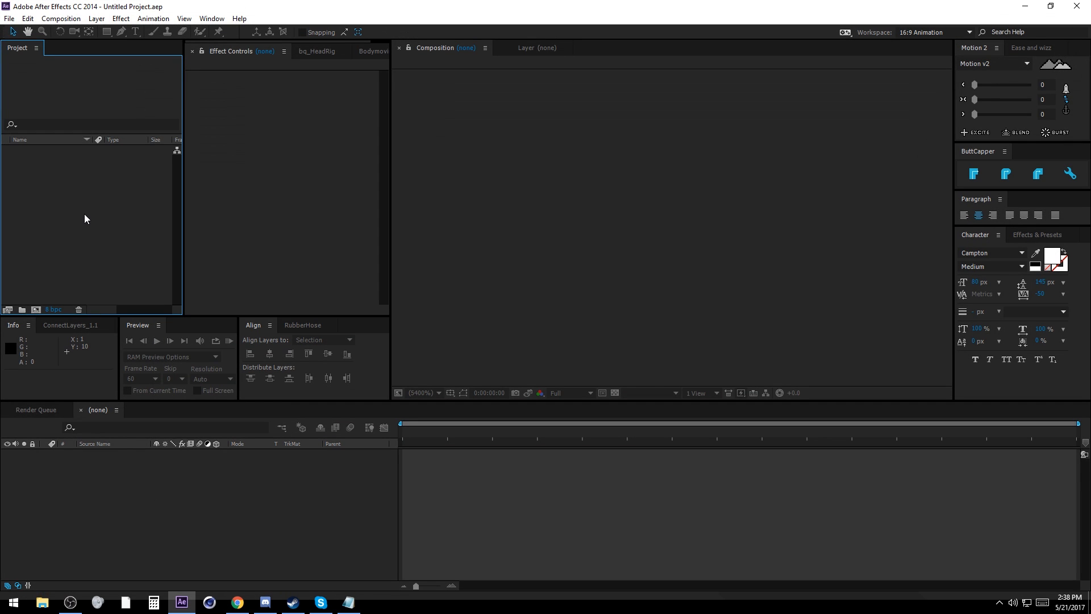
left_click(51, 310)
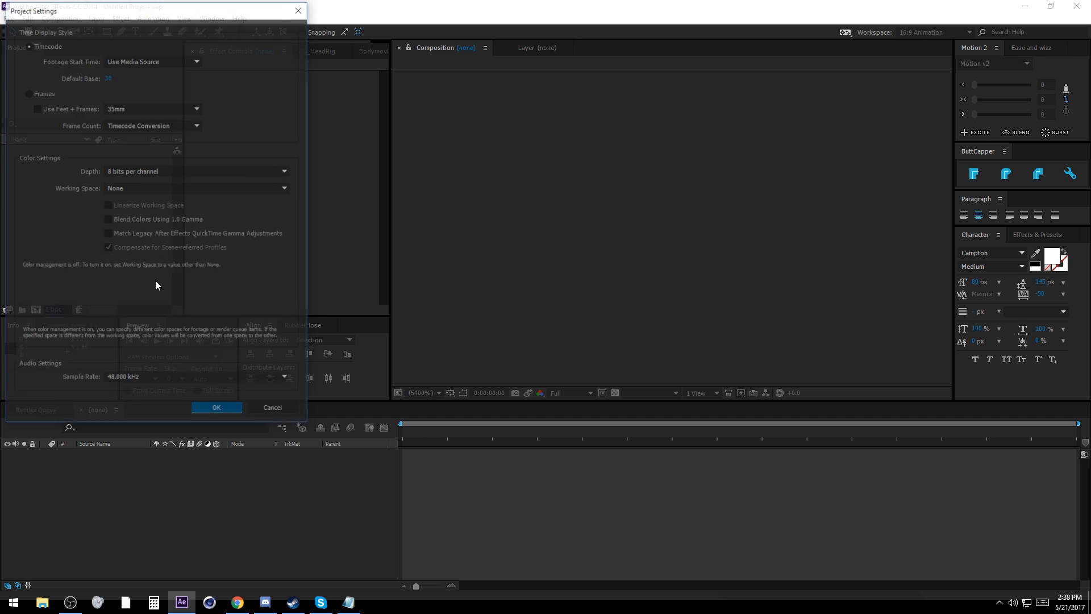
left_click(130, 171)
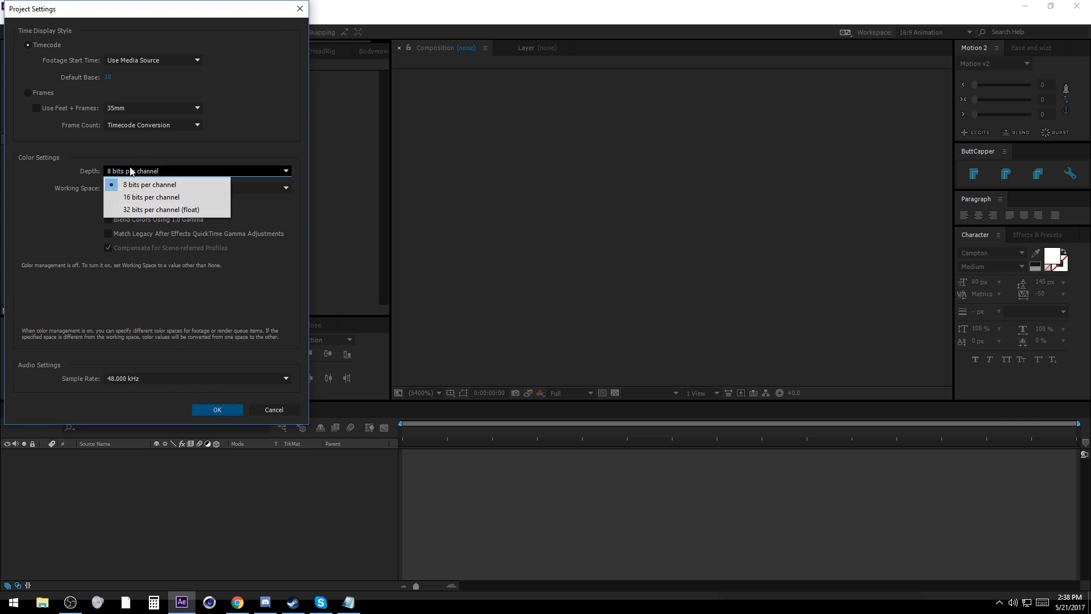
left_click(148, 197)
left_click(227, 407)
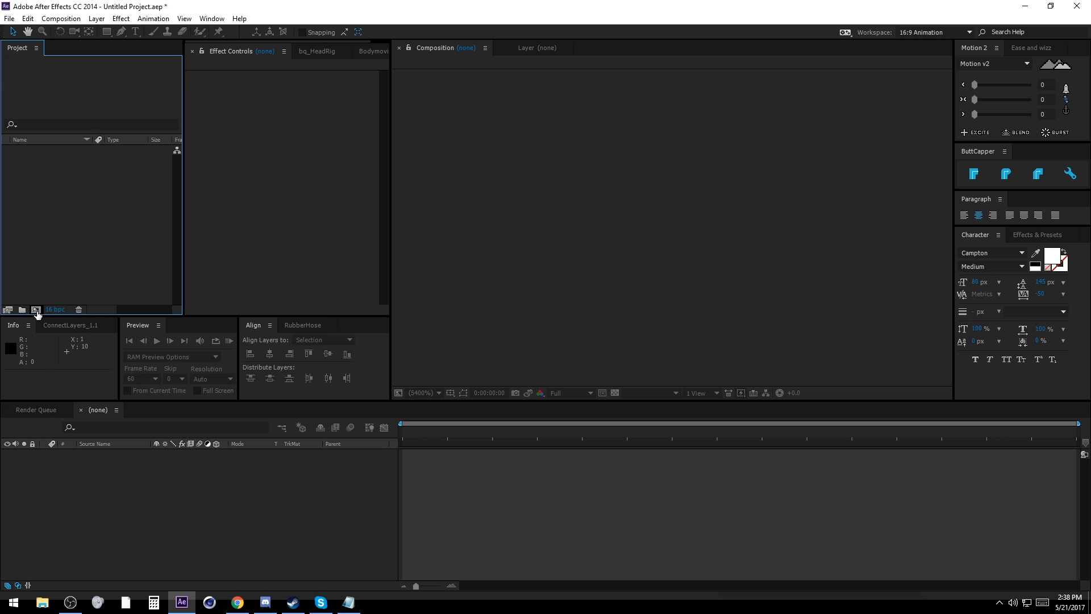
Step: Create a new 1920 × 1080 composition at 60 fps with a duration of 0:00:09:00
left_click(36, 309)
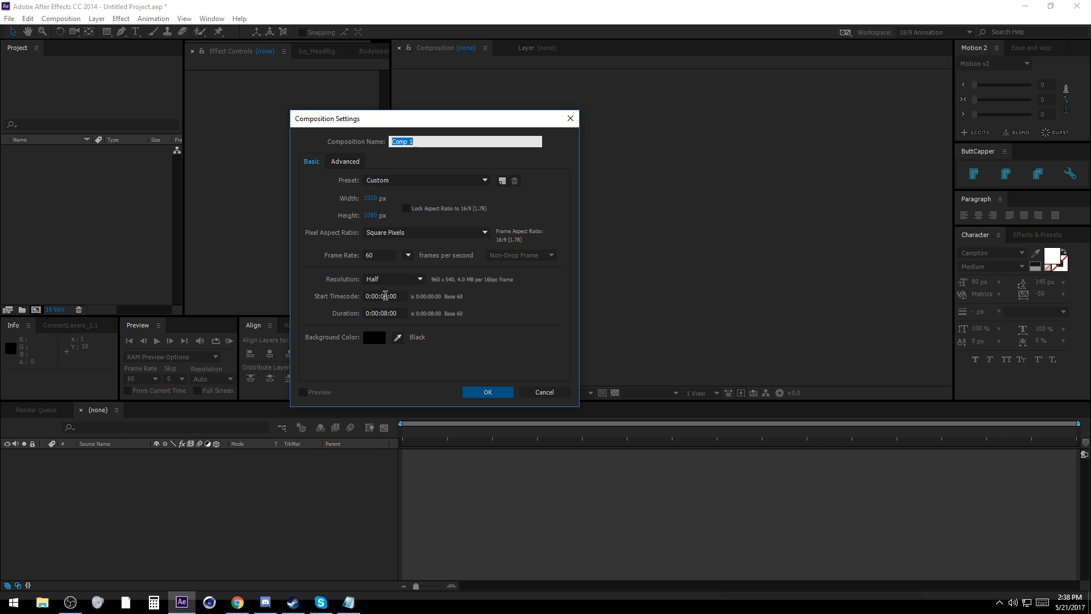
left_click(385, 313)
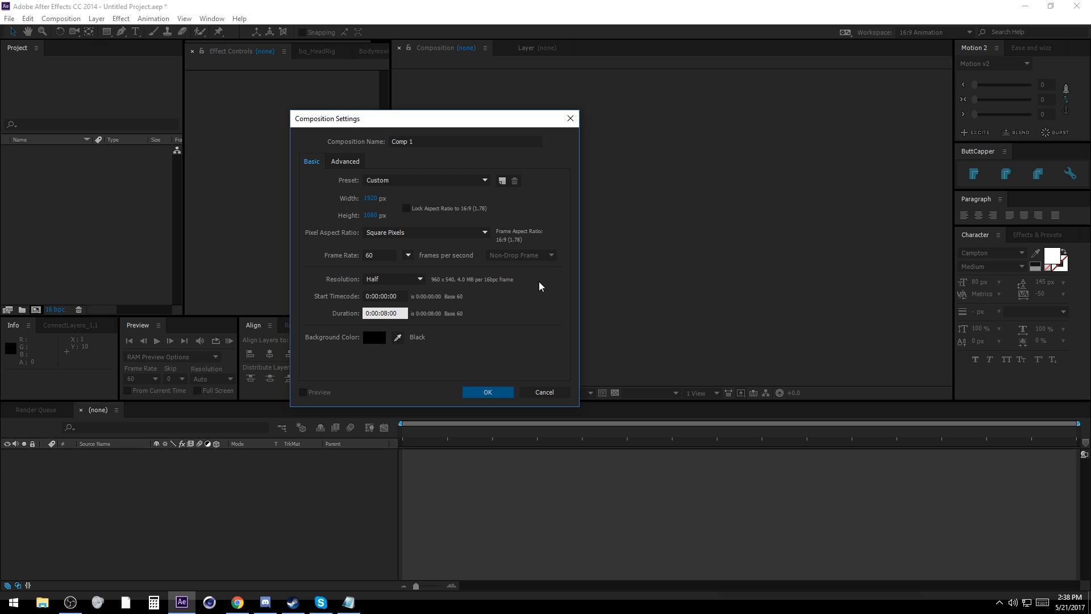
left_click(489, 394)
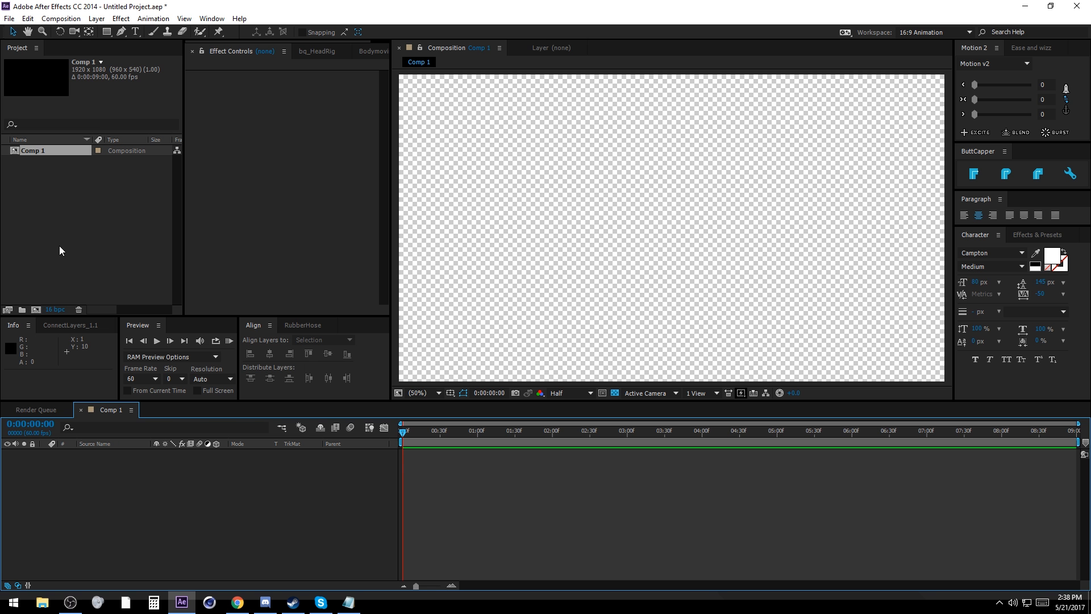
right_click(41, 156)
left_click(54, 163)
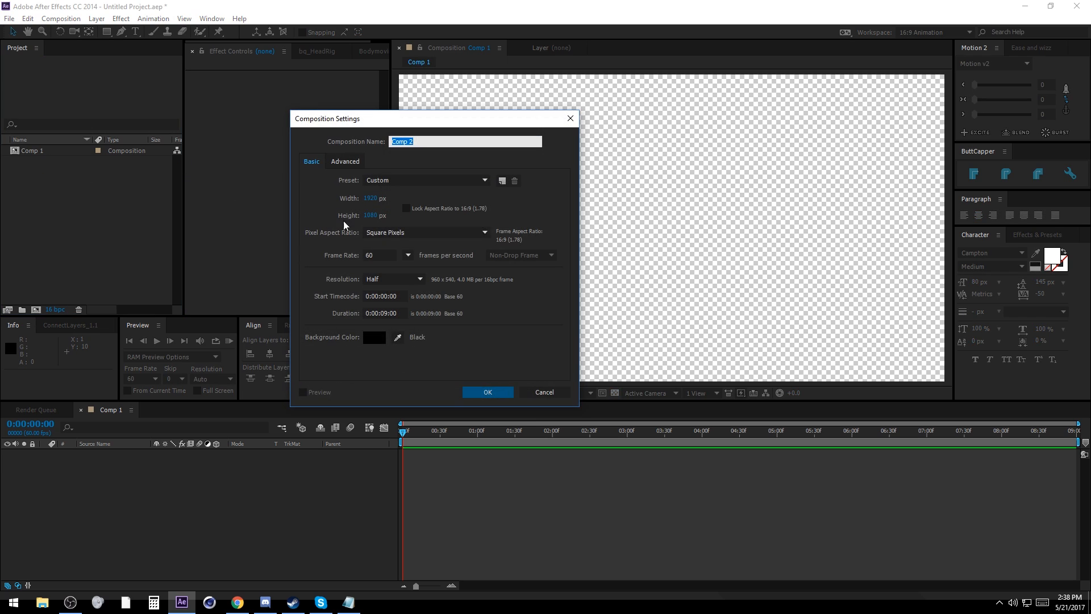
key("Escape")
Step: Lock Comp 1's aspect ratio to 16:9 and turn off the transparency grid in the composition view
right_click(41, 149)
left_click(62, 155)
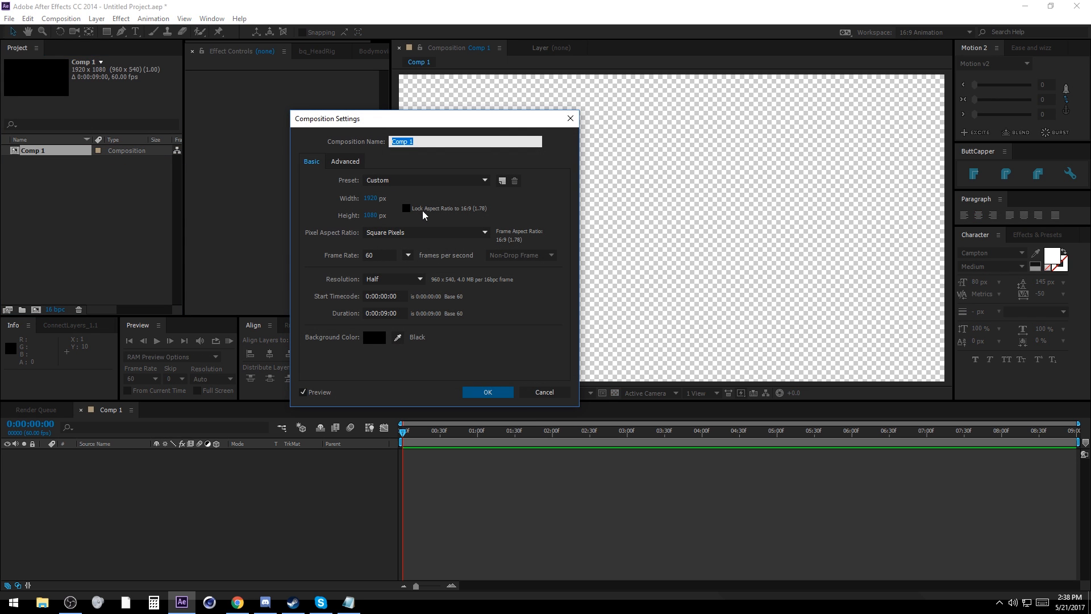
left_click(406, 208)
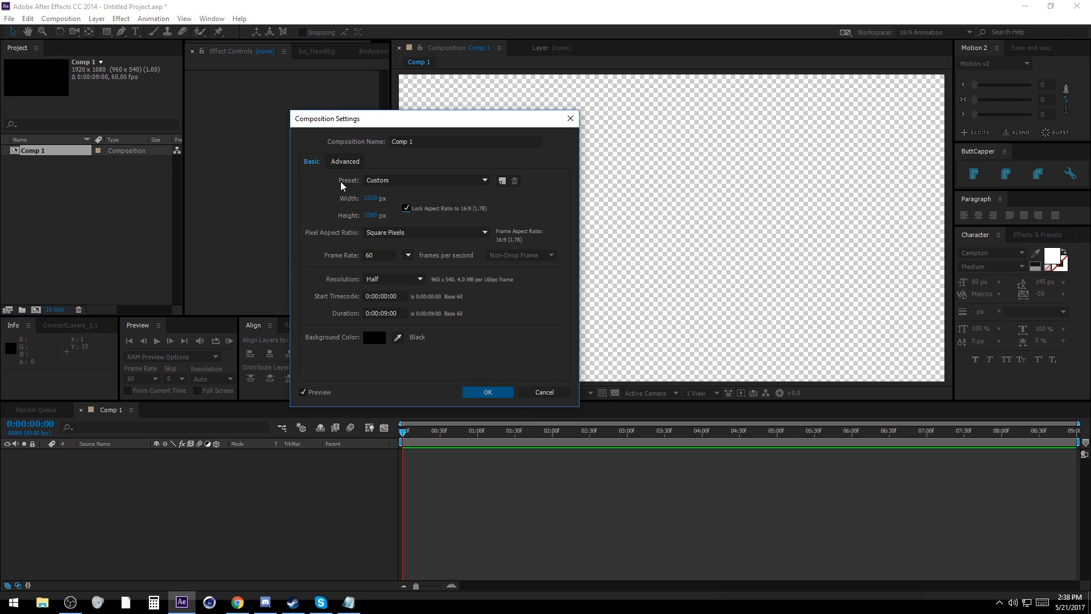
left_click(487, 392)
left_click(615, 396)
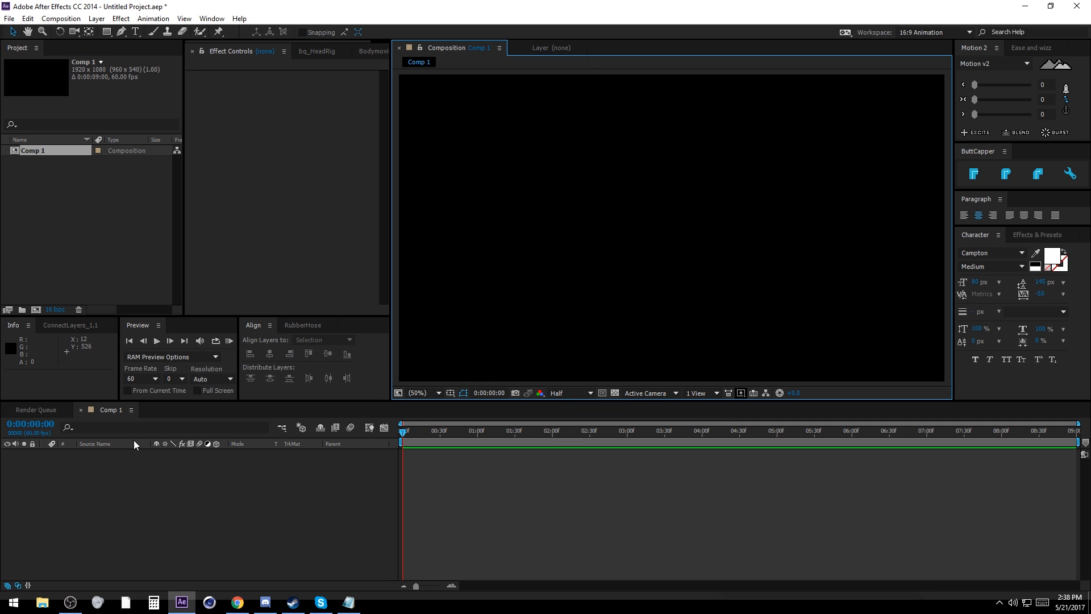
Step: Add a text layer reading TUTORIAL near the middle of the composition and select all of its characters
left_click(135, 31)
left_click(602, 258)
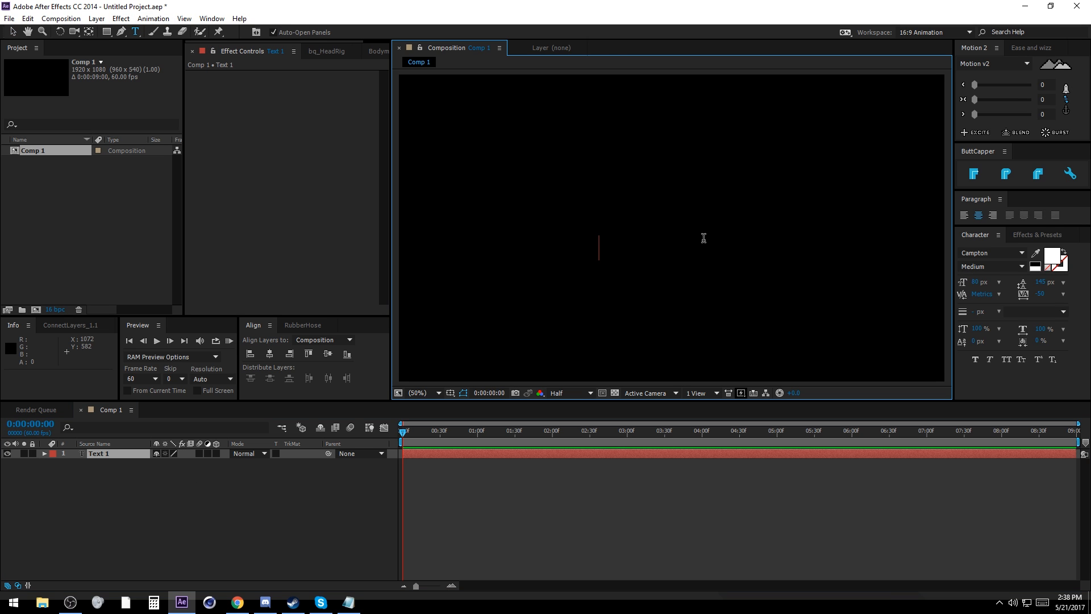
type("Tuto")
key("BackSpace")
key("BackSpace")
key("BackSpace")
type("UTO")
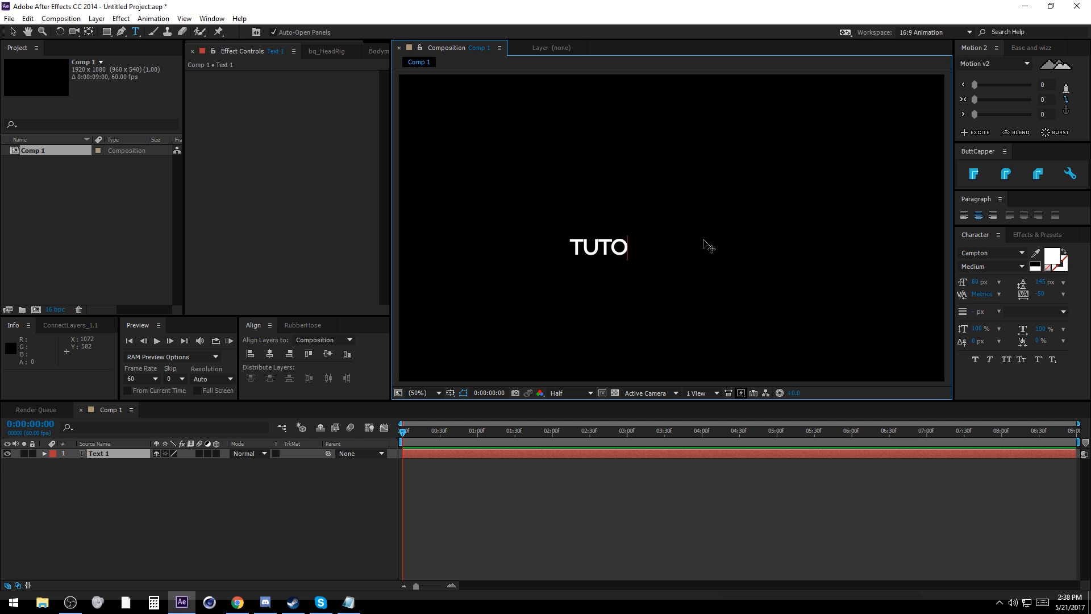
type("RIAL")
key("ctrl+a")
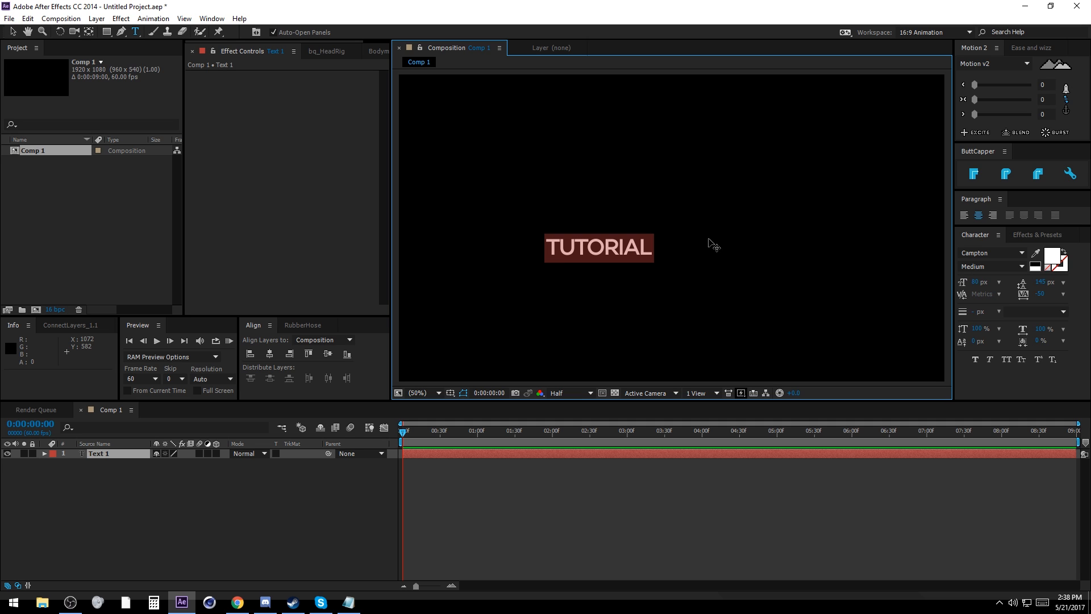
Step: Try the Product Sans font on the selected TUTORIAL text
left_click(1005, 253)
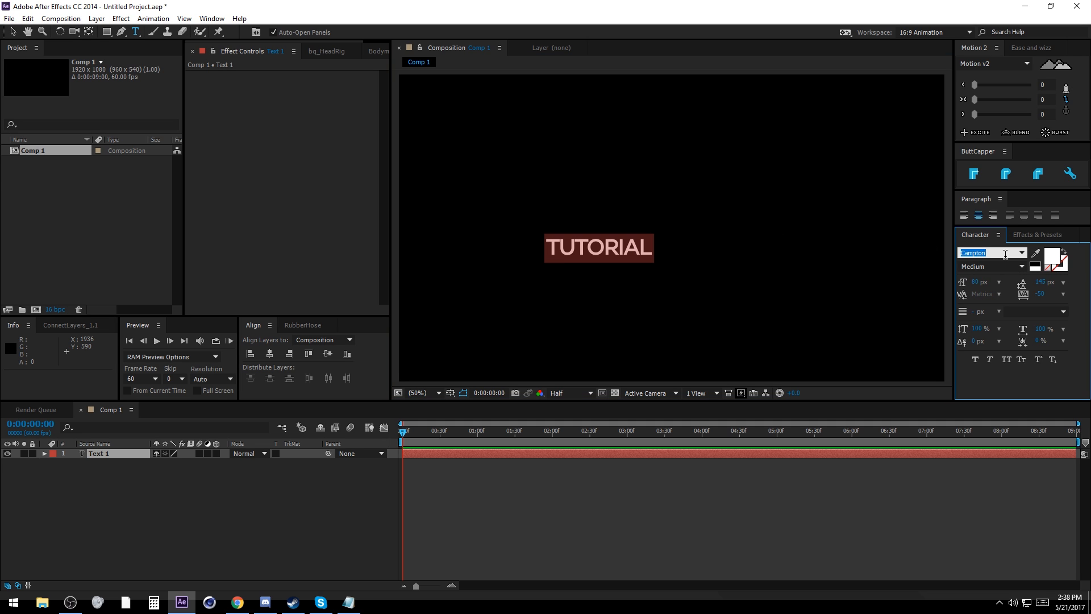
type("Pro")
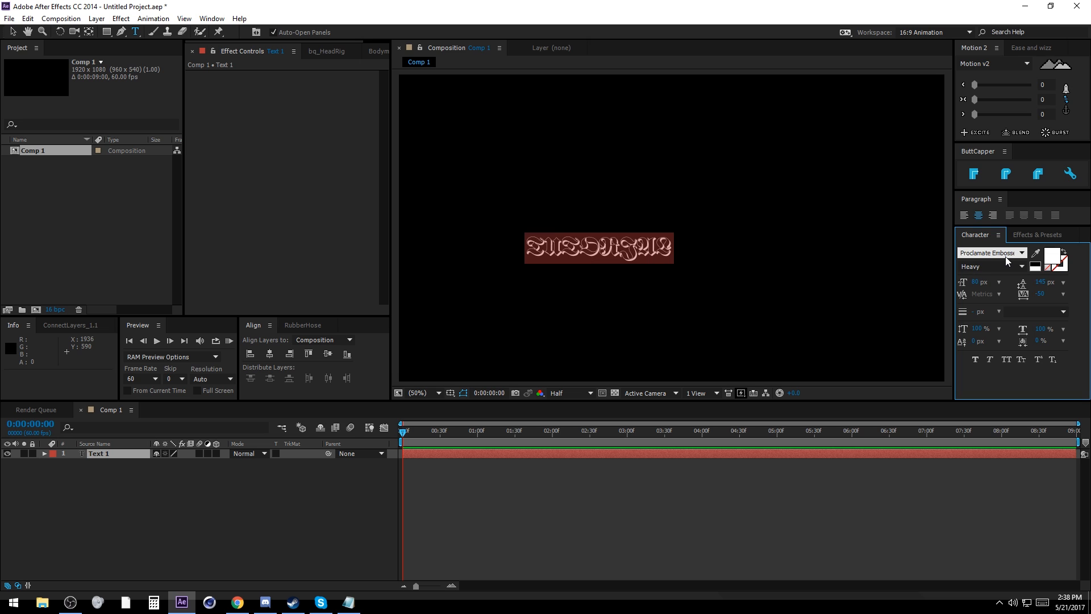
type("duct Sans")
Step: Set the TUTORIAL text's font to Gotham Bold and its size to 100 px
left_click(1006, 253)
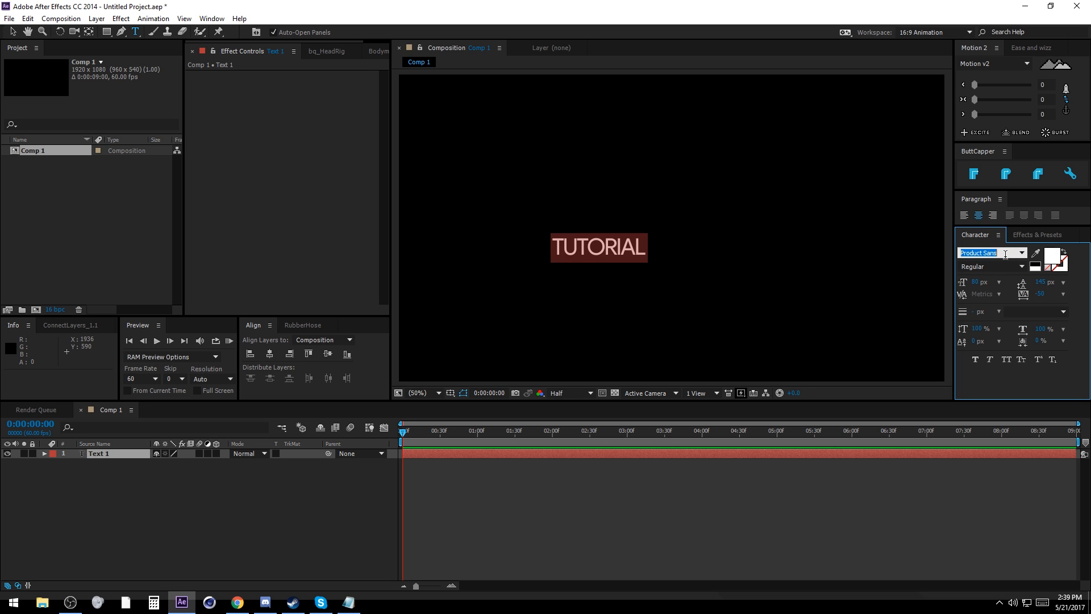
type("Gotham")
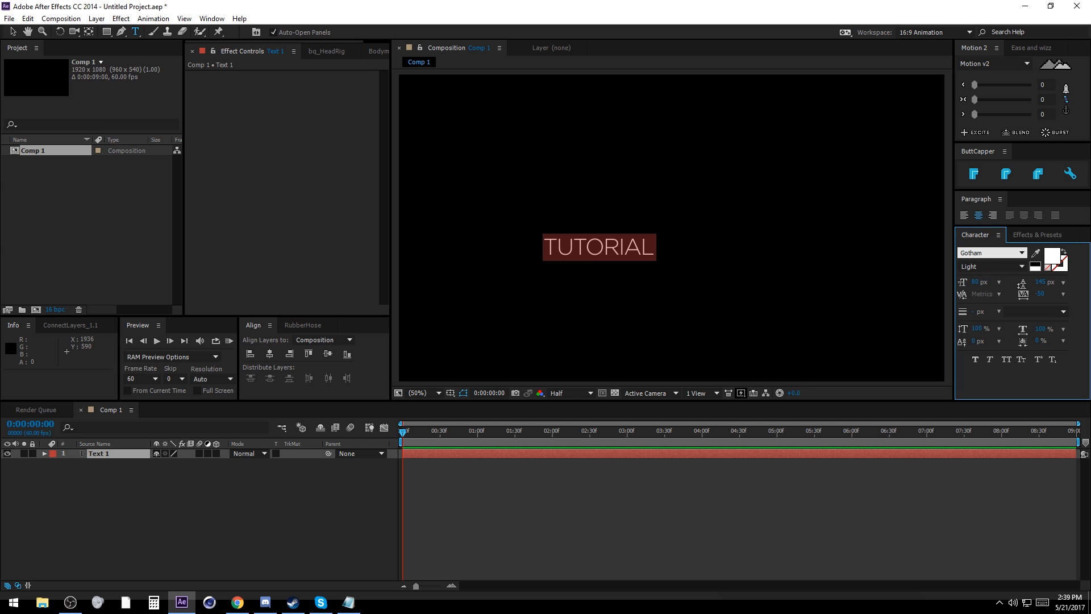
type(" Bold")
key("Return")
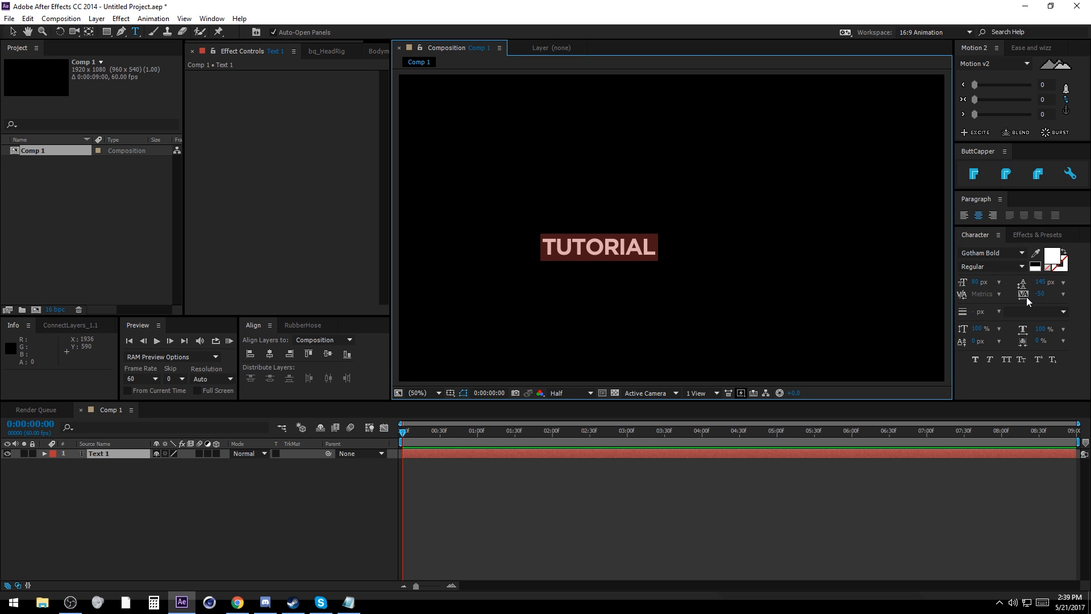
left_click(975, 282)
type("100")
key("Return")
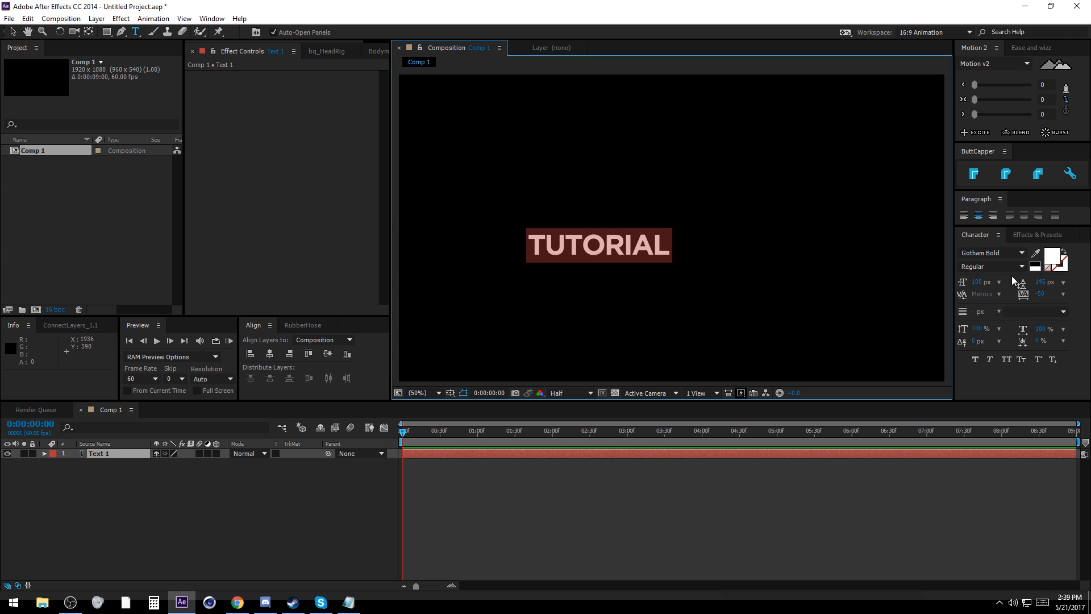
Step: Center the TUTORIAL layer's anchor point and align the layer horizontally and vertically to the composition's center
left_click(1066, 106)
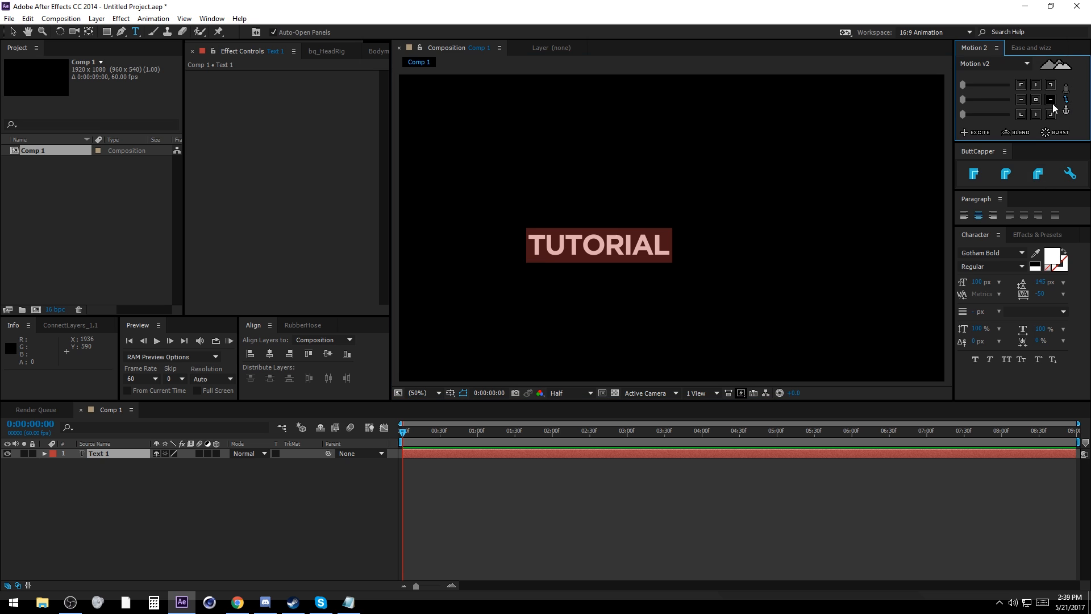
left_click(1036, 100)
left_click(269, 353)
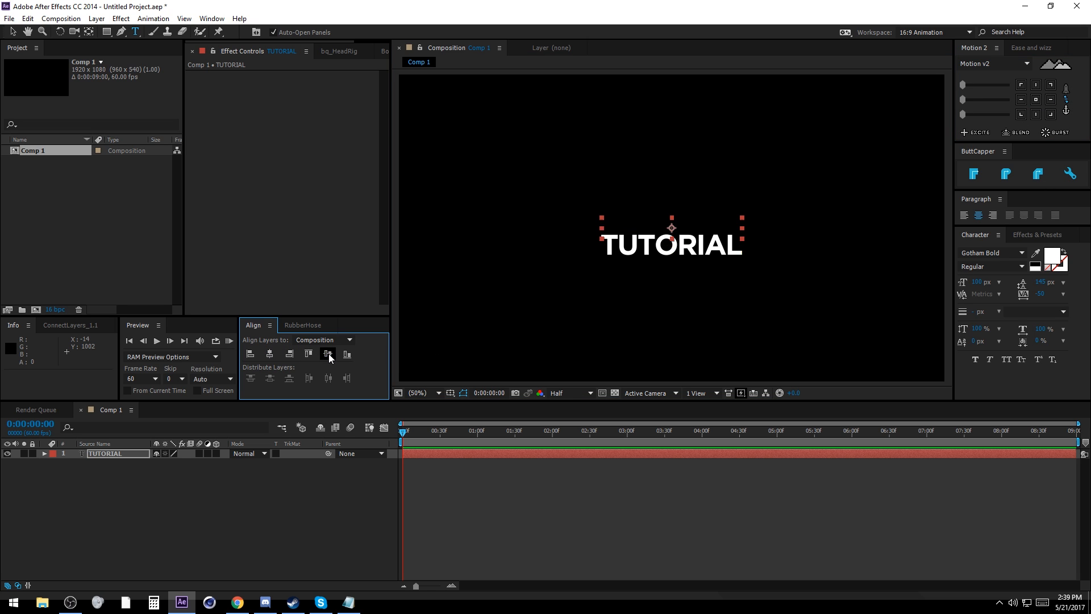
left_click(328, 354)
key("v")
Step: Try to enlarge the TUTORIAL layer with its Scale property, undo the change and deselect the layer
key("s")
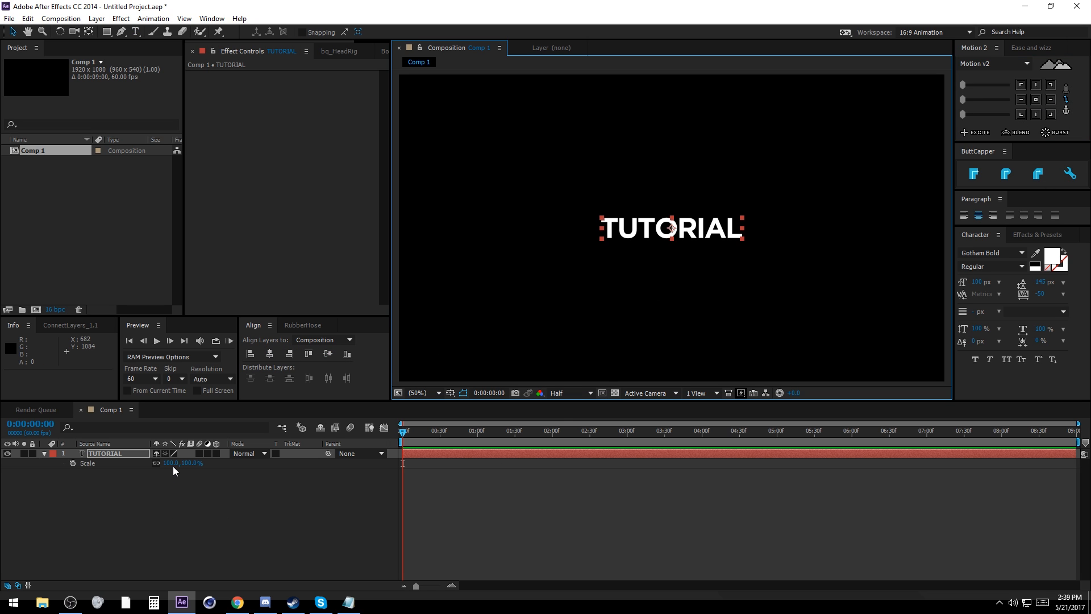
left_click_drag(171, 463, 210, 463)
key("ctrl+z")
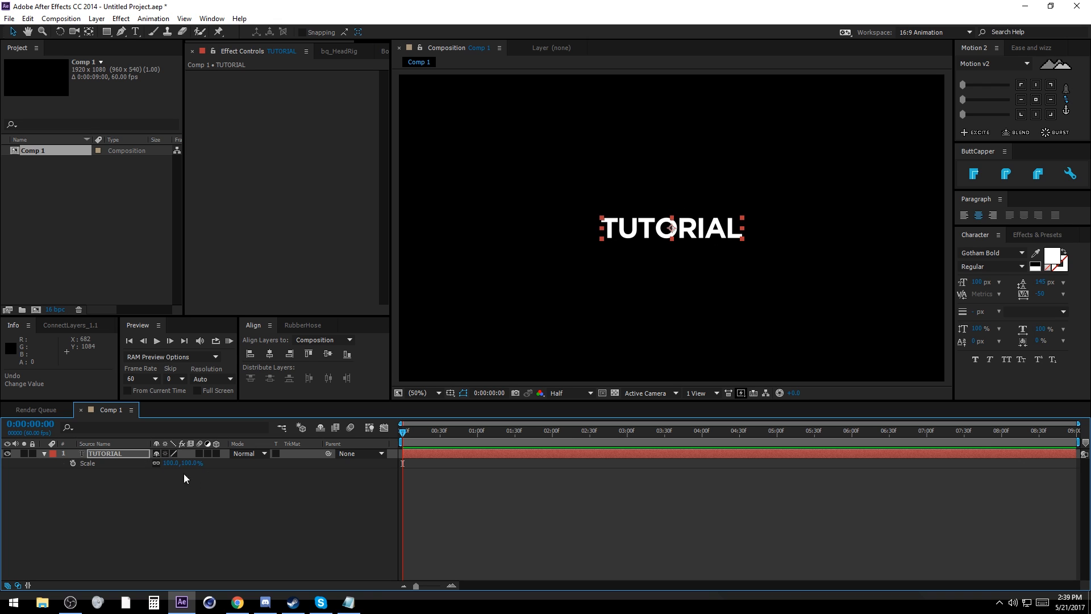
left_click(143, 505)
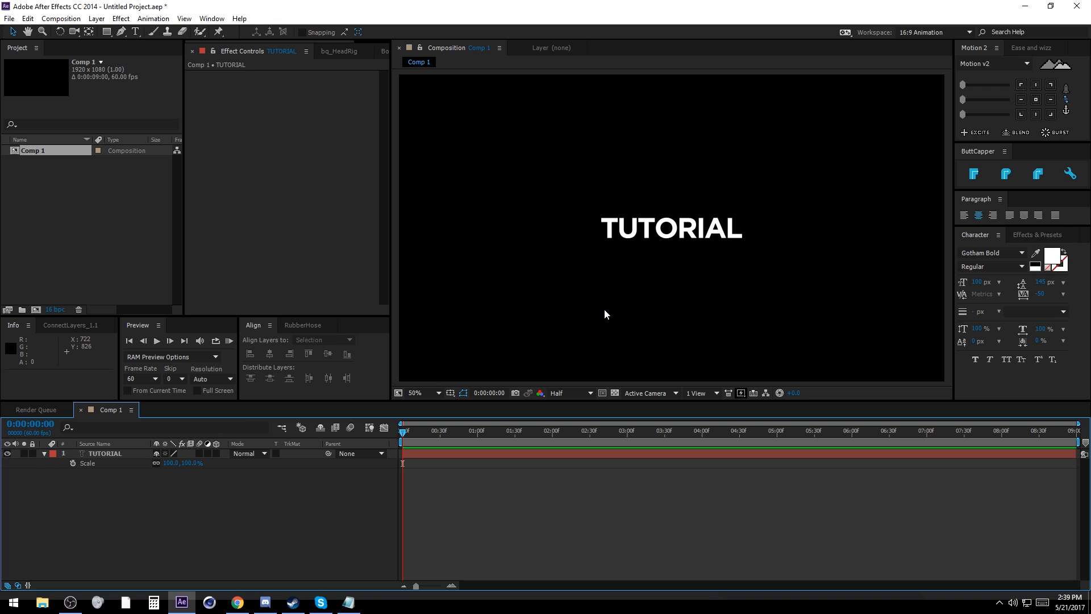
Step: Examine the TUTORIAL layer's transform properties and the list of properties its text animator offers
left_click(130, 455)
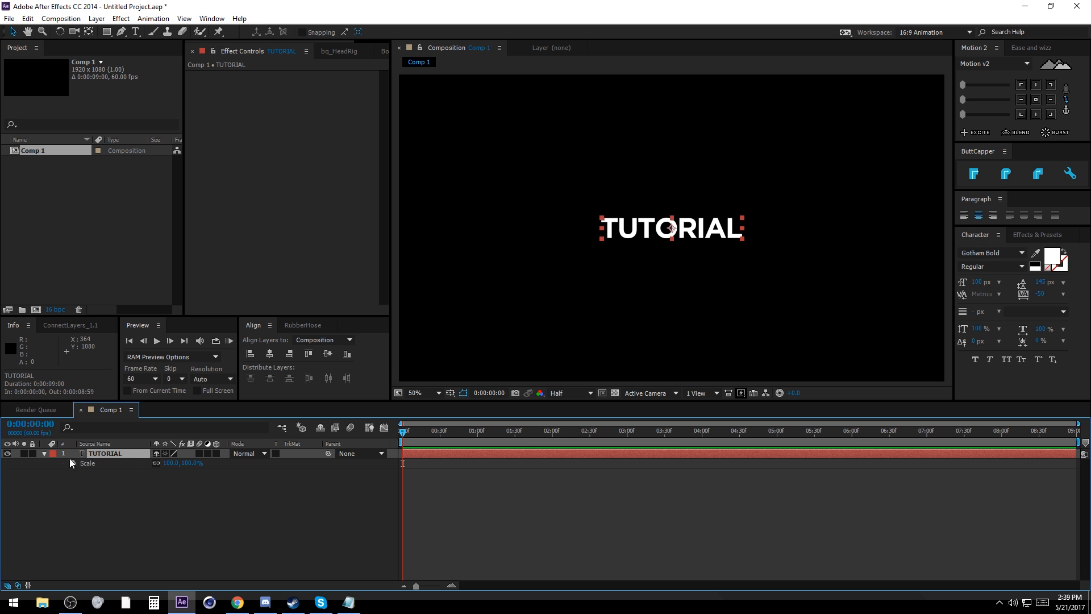
left_click(44, 454)
left_click(44, 453)
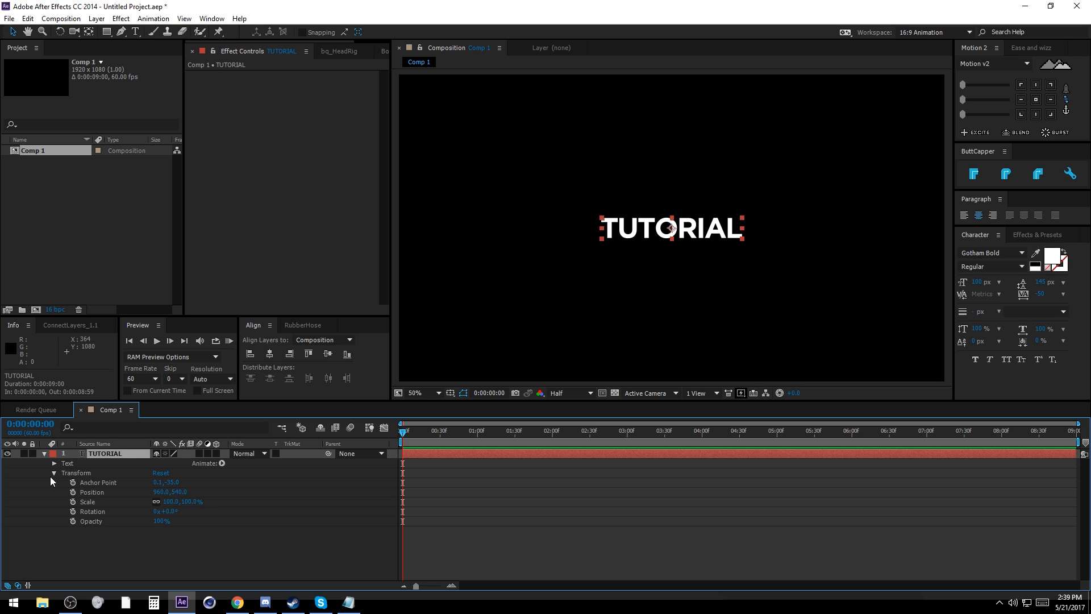
left_click(222, 463)
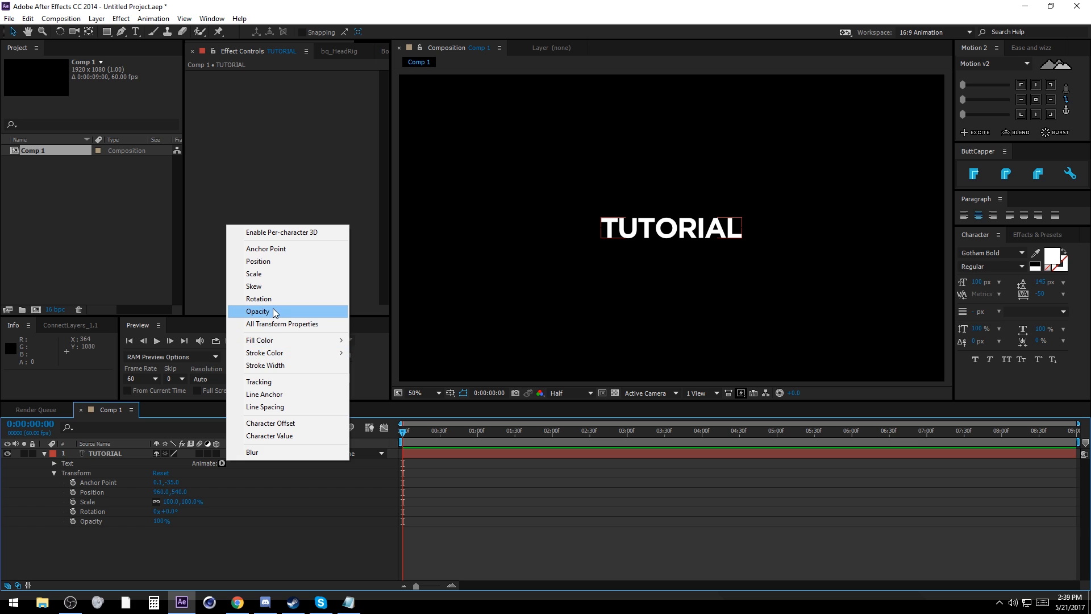
left_click(278, 455)
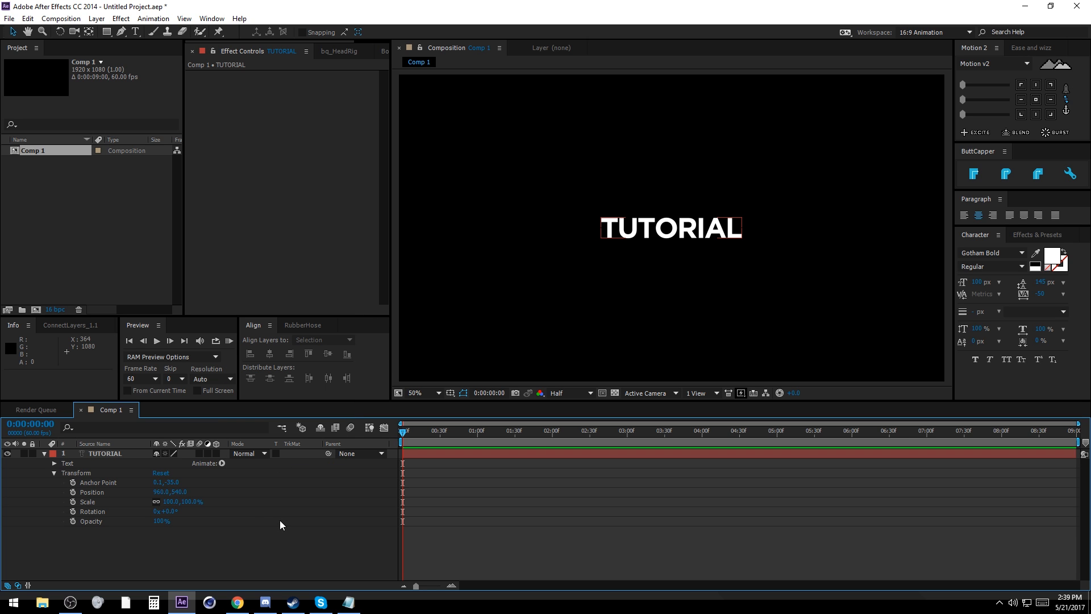
left_click(54, 473)
left_click(44, 453)
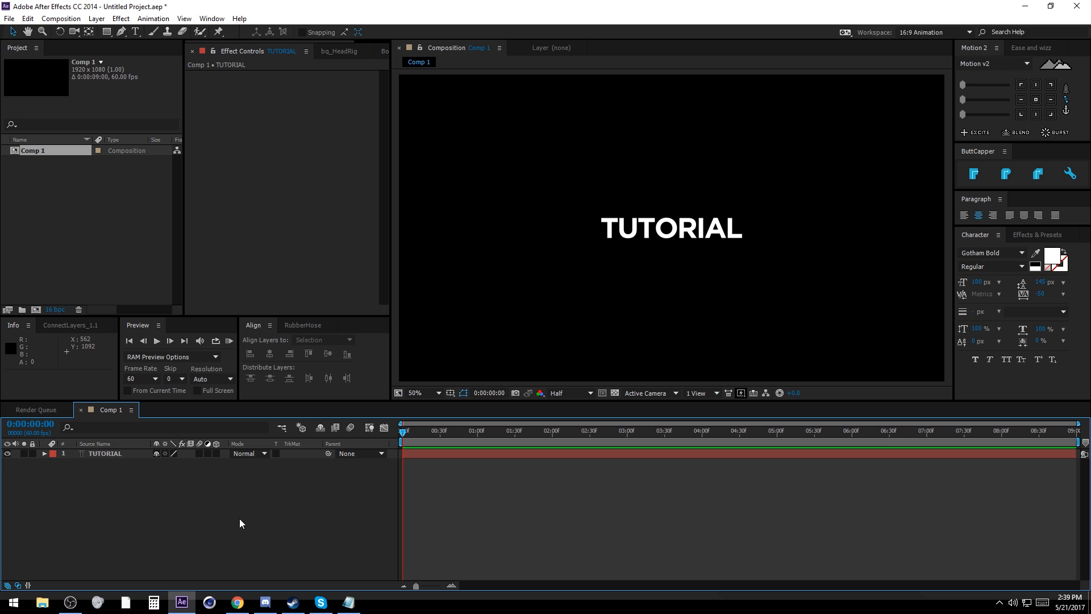
key("period")
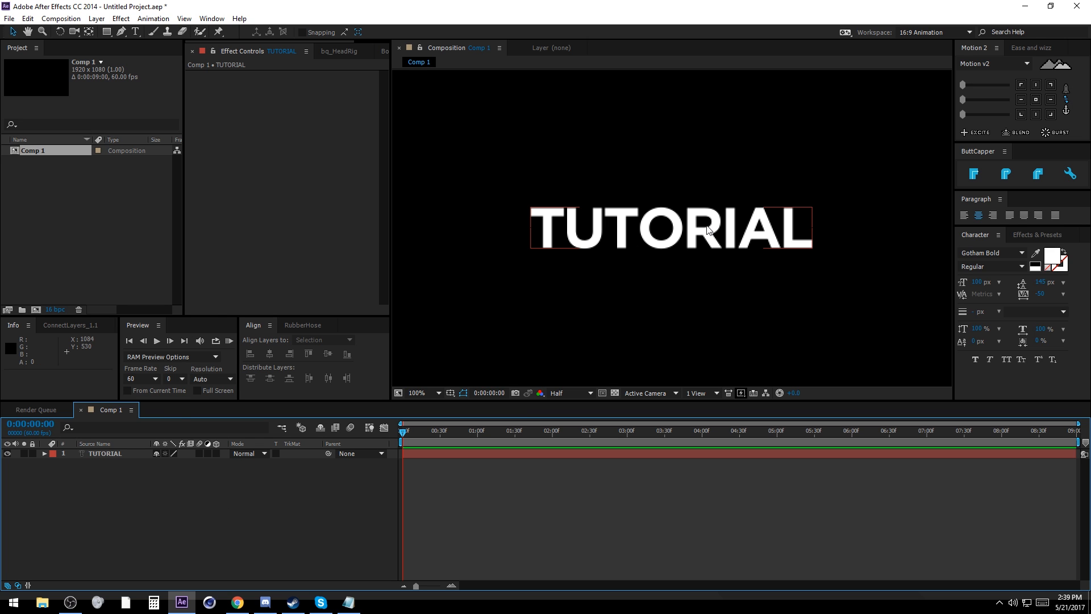
Step: Set the composition's preview resolution to Full
left_click(570, 392)
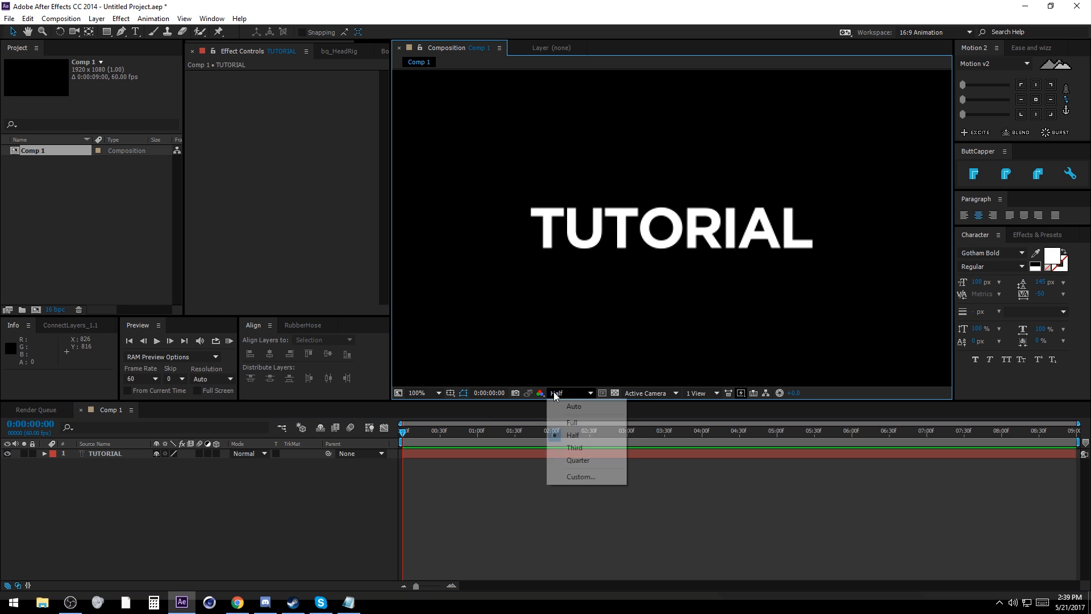
left_click(566, 422)
left_click(207, 521)
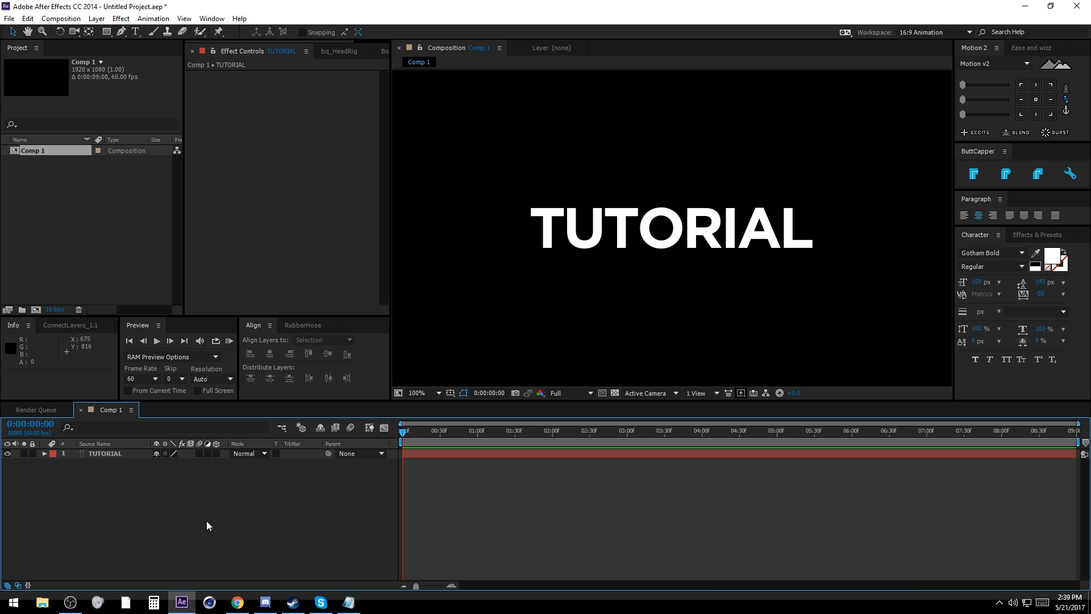
left_click(104, 454)
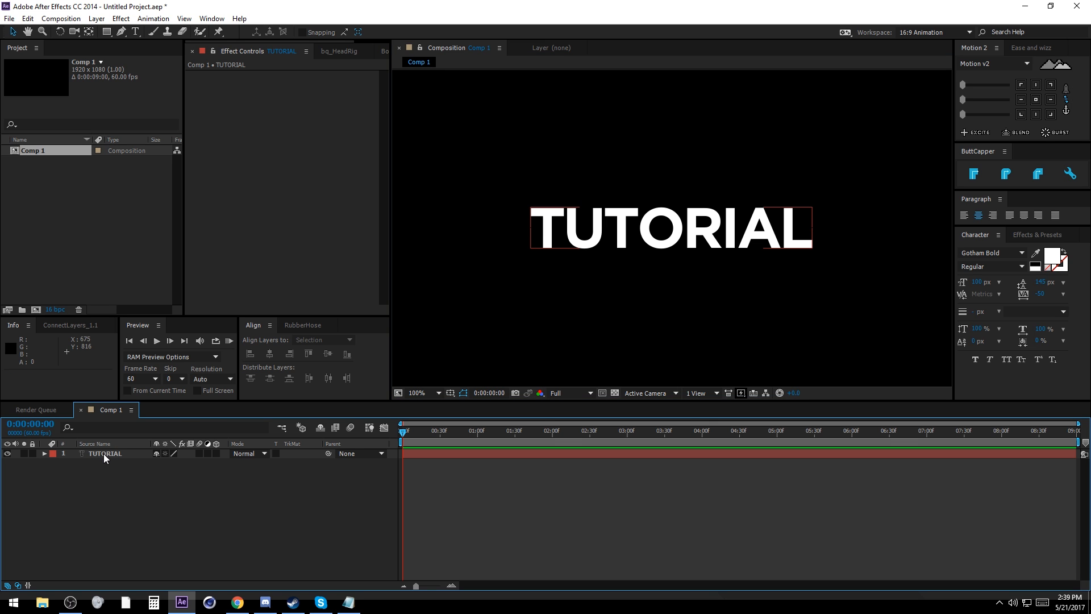
Step: Switch to Chrome, play the Awedrop reference video from about 0:03 to study its letter-by-letter animation, and return to After Effects
left_click(237, 602)
left_click(419, 498)
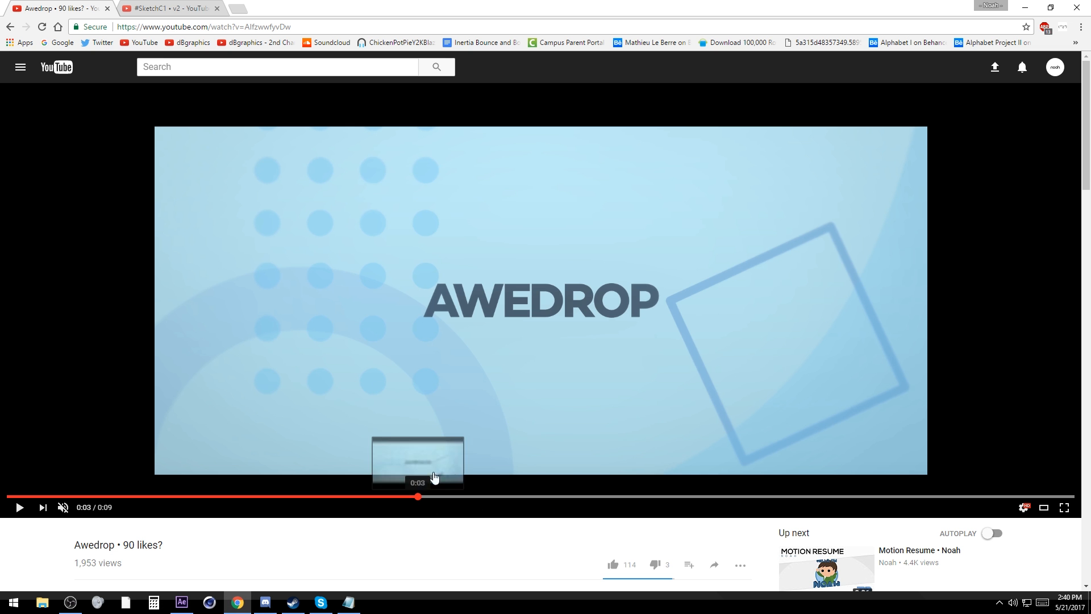
left_click(561, 461)
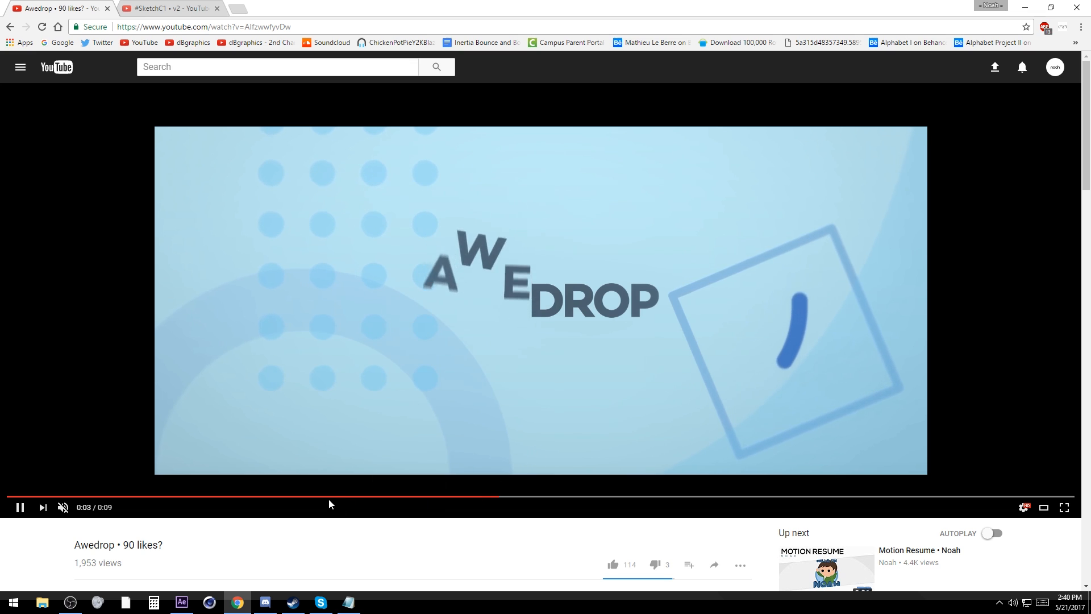
left_click(463, 296)
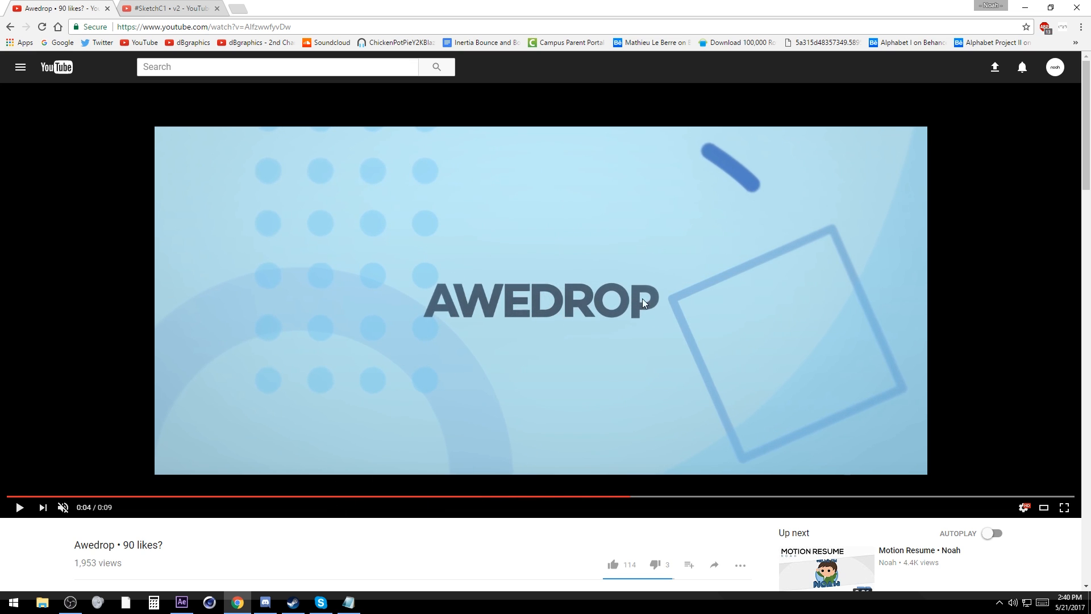
left_click(182, 602)
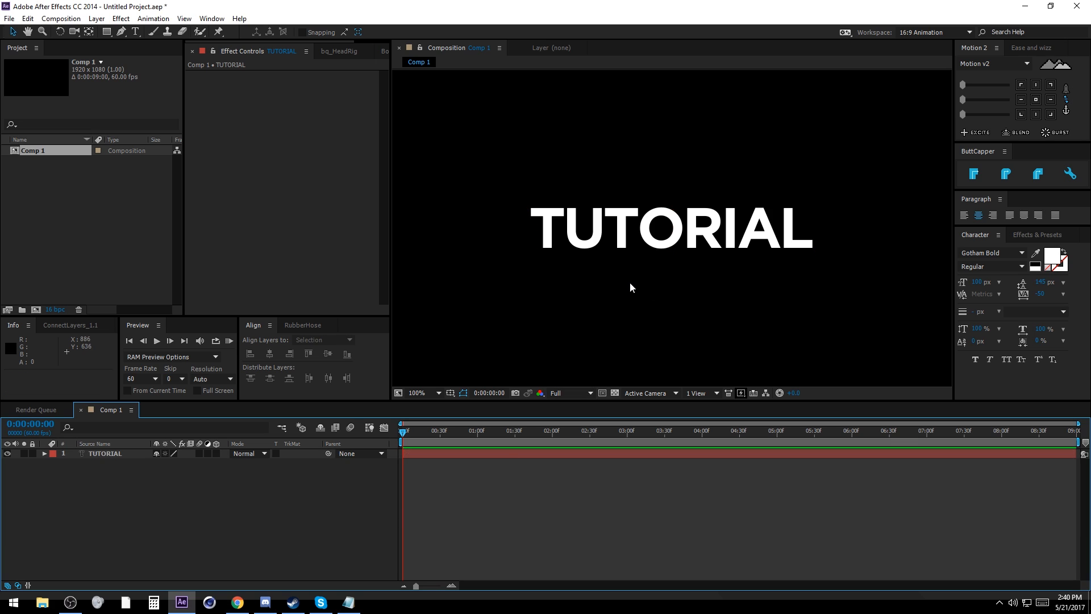
Step: Duplicate the TUTORIAL text layer seven times and hide every layer except the topmost copy
left_click(110, 33)
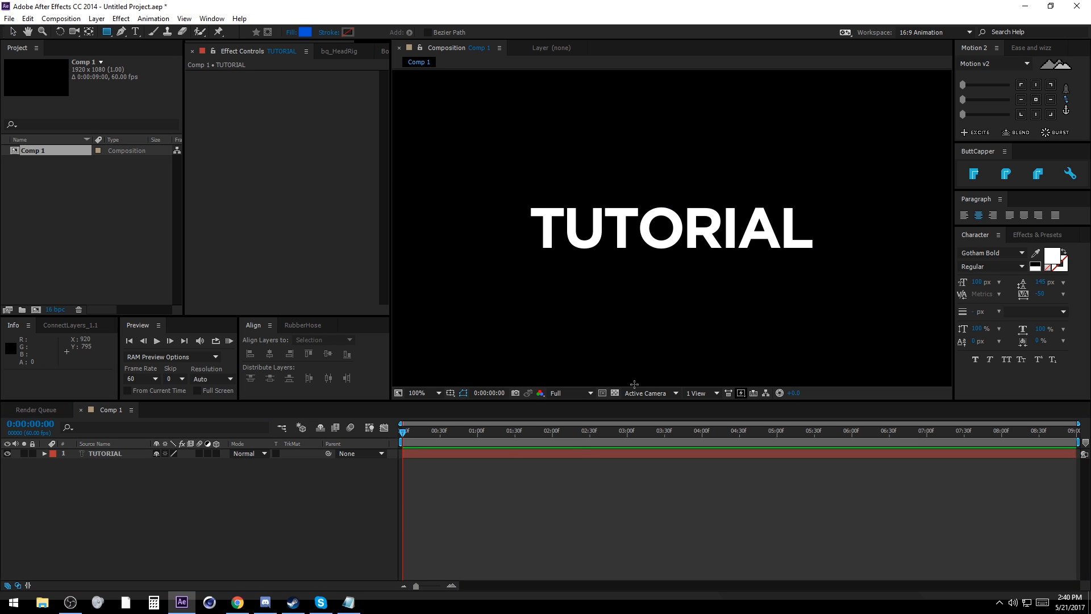
key("v")
left_click(681, 453)
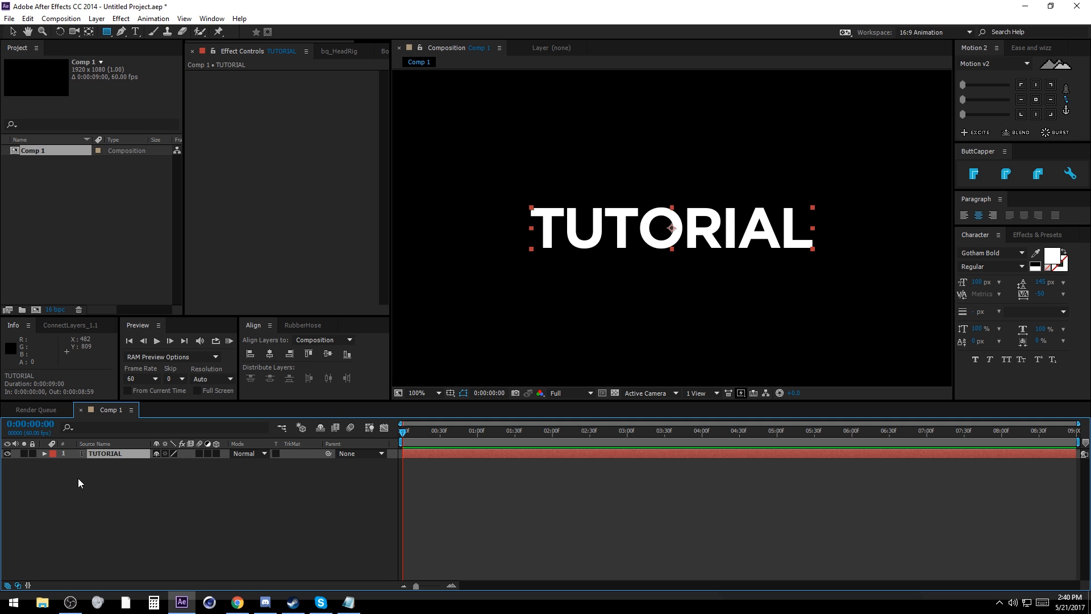
key("ctrl+d")
key("ctrl+d")
key("ctrl+d")
key("ctrl+d")
key("ctrl+d")
key("ctrl+d")
key("ctrl+d")
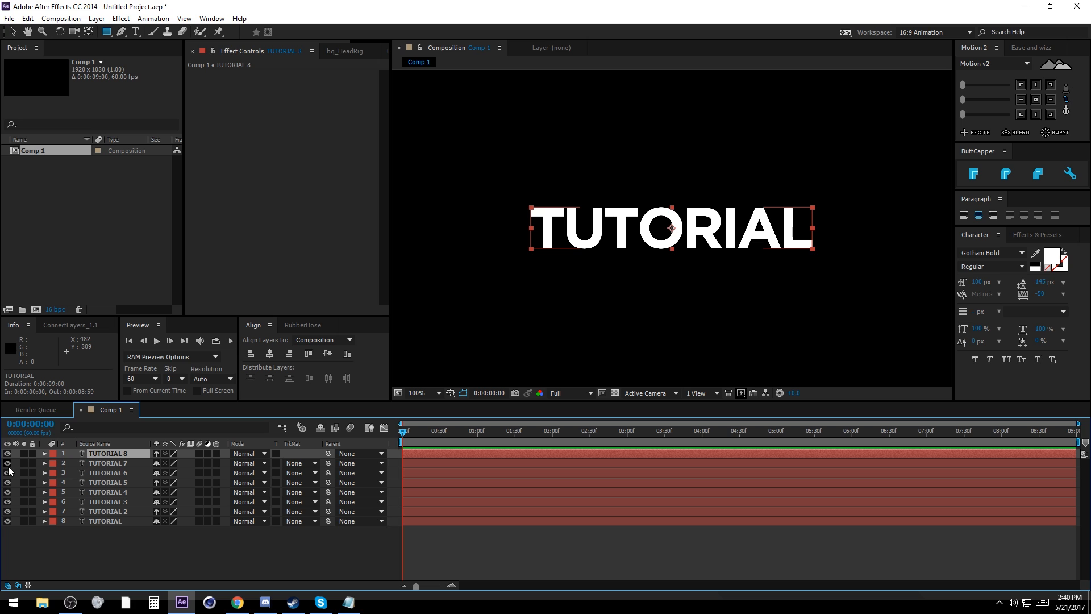
left_click_drag(7, 463, 7, 522)
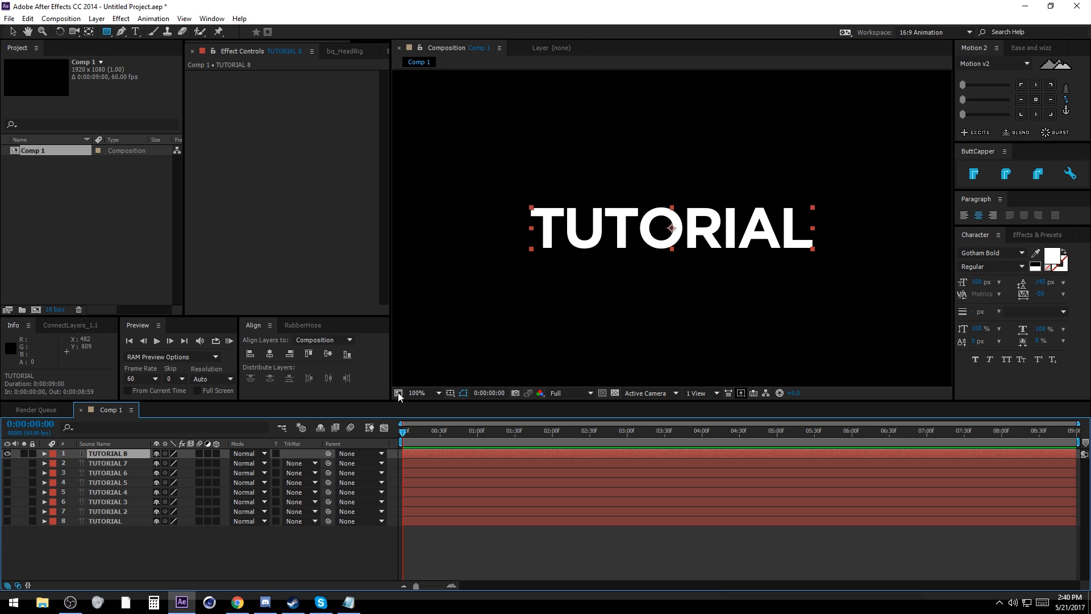
Step: Draw a rectangular mask around the first T on the TUTORIAL 8 layer
scroll(525, 240, "up", 1)
left_click_drag(525, 240, 754, 240)
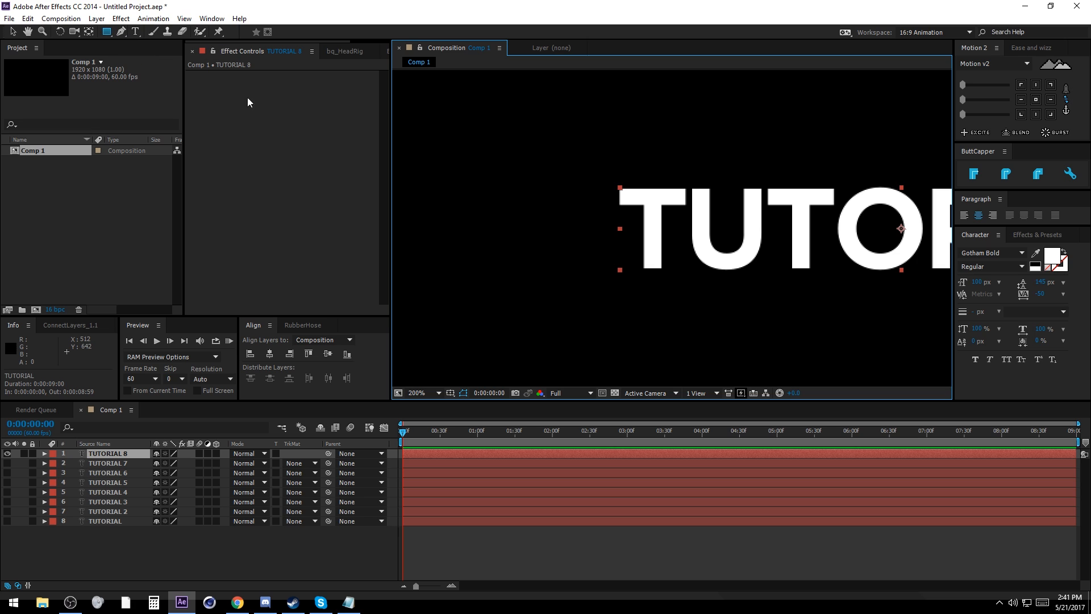
left_click_drag(759, 250, 646, 245)
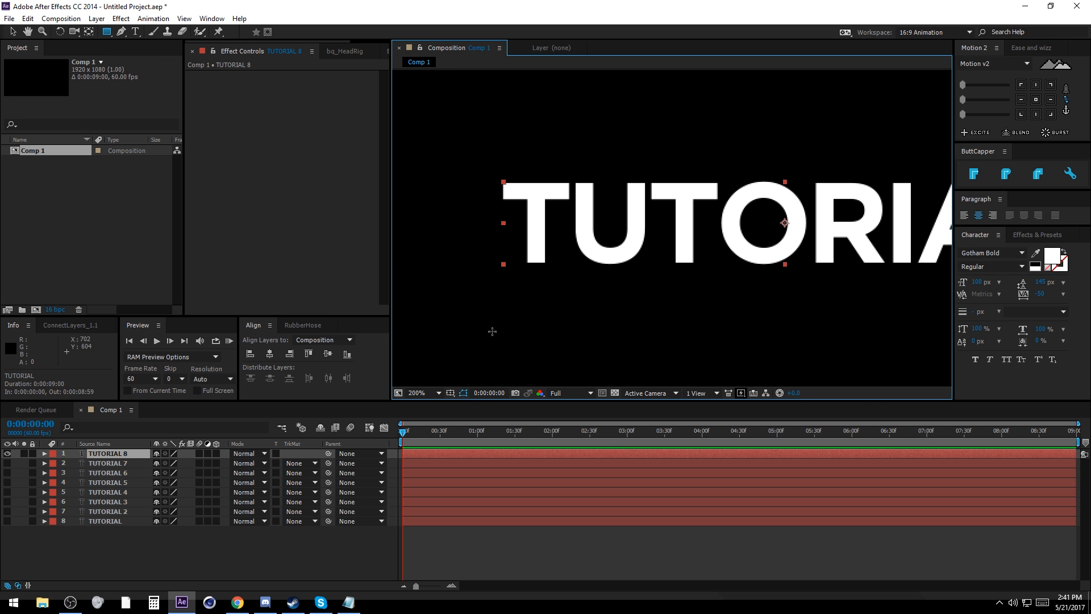
left_click_drag(498, 177, 575, 266)
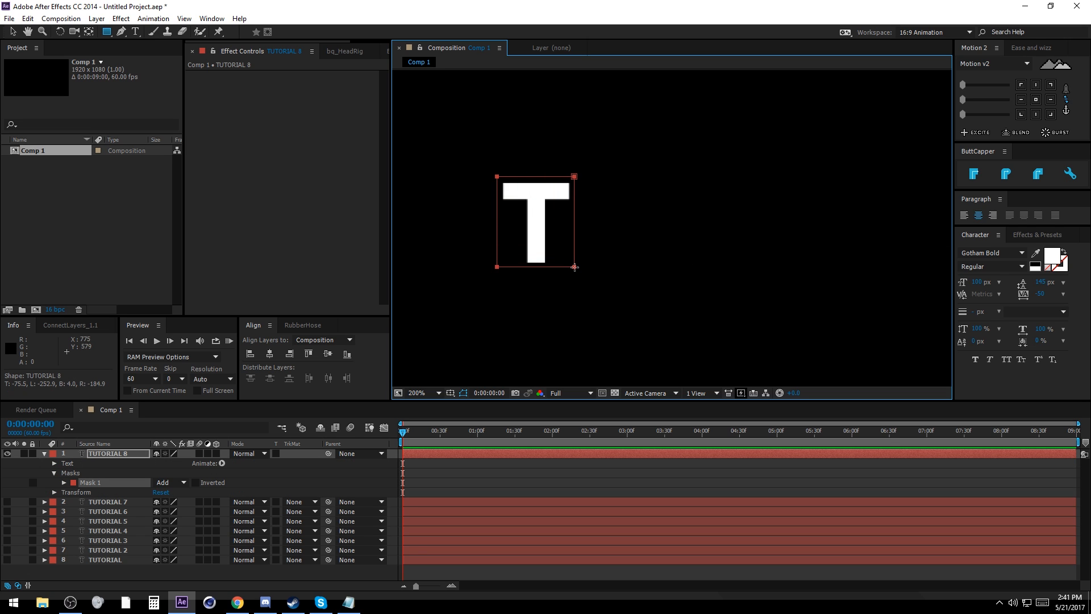
left_click(497, 478)
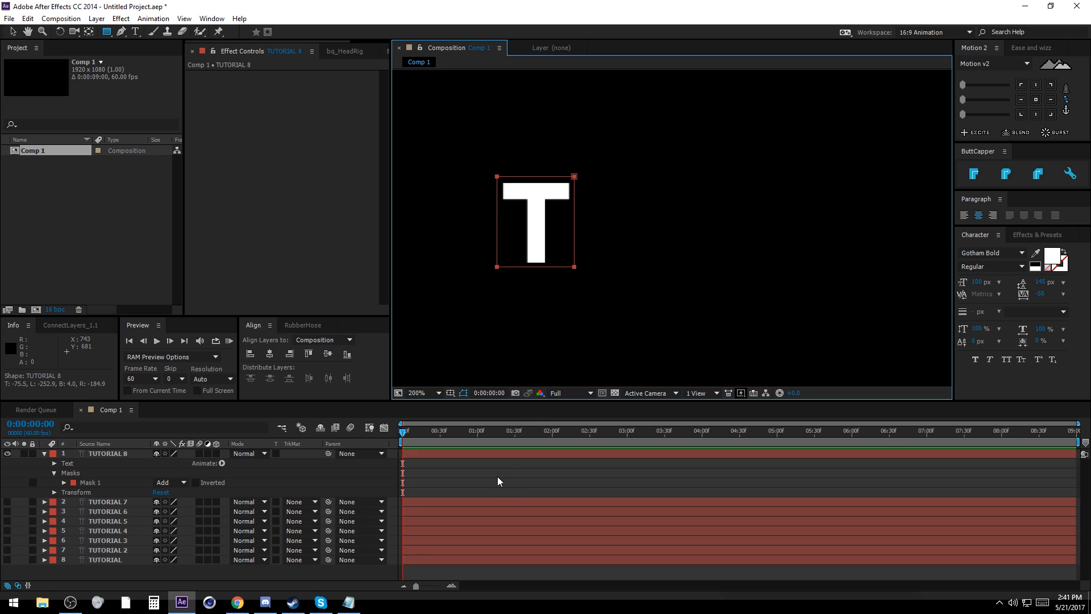
Step: Show only the TUTORIAL 7 layer, mask its letter U with a rectangle, and collapse the properties of both masked layers
left_click(7, 453)
left_click(7, 502)
left_click(98, 503)
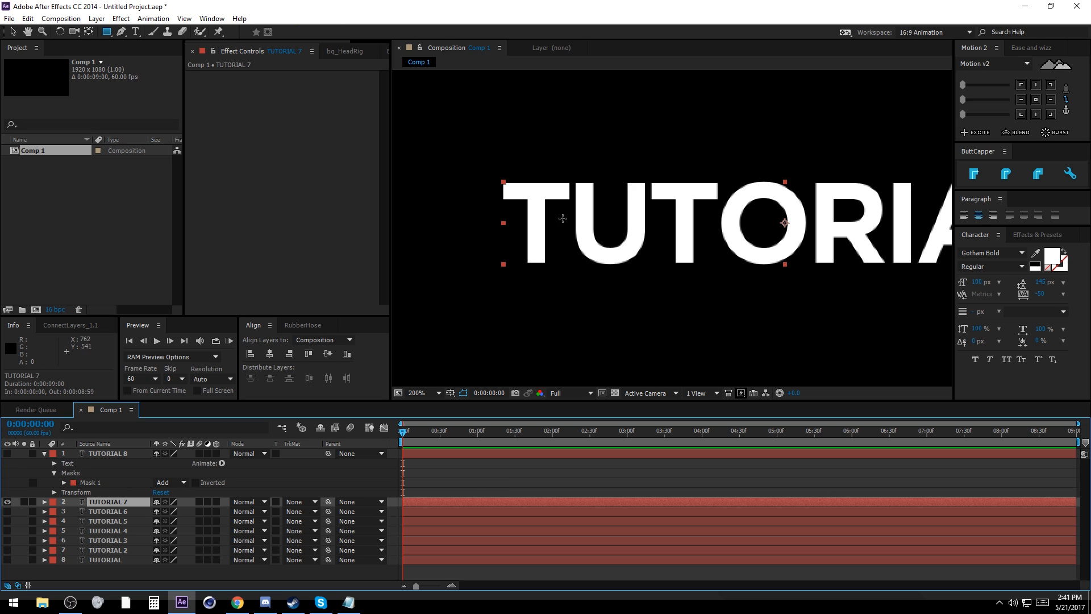
left_click_drag(572, 179, 648, 268)
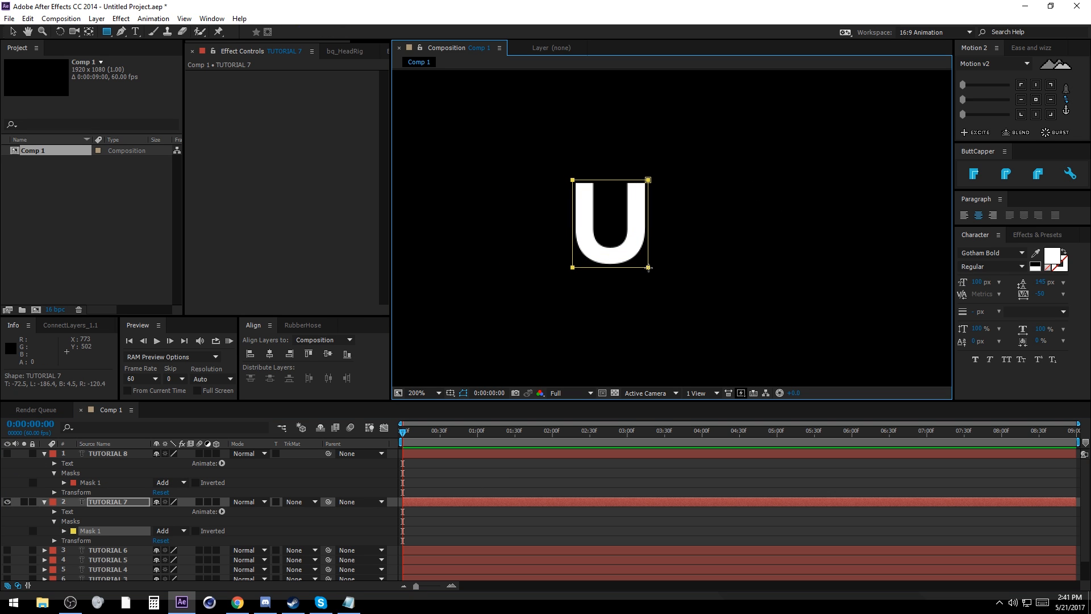
left_click(44, 454)
left_click(44, 463)
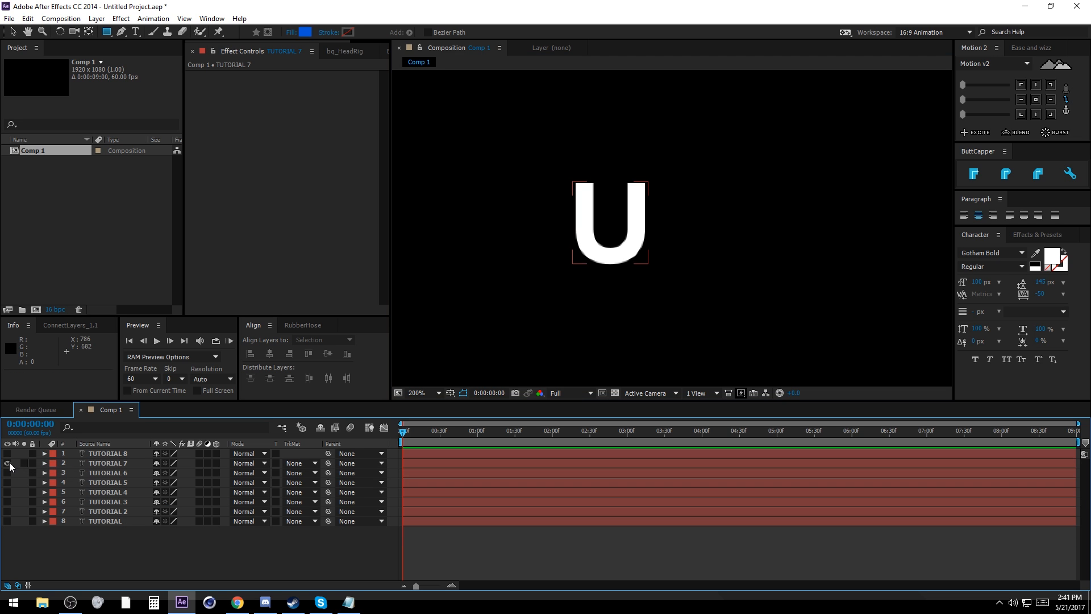
Step: Show only the TUTORIAL 6 layer and draw a rectangular mask around its second T
left_click(7, 463)
left_click(7, 473)
left_click(102, 475)
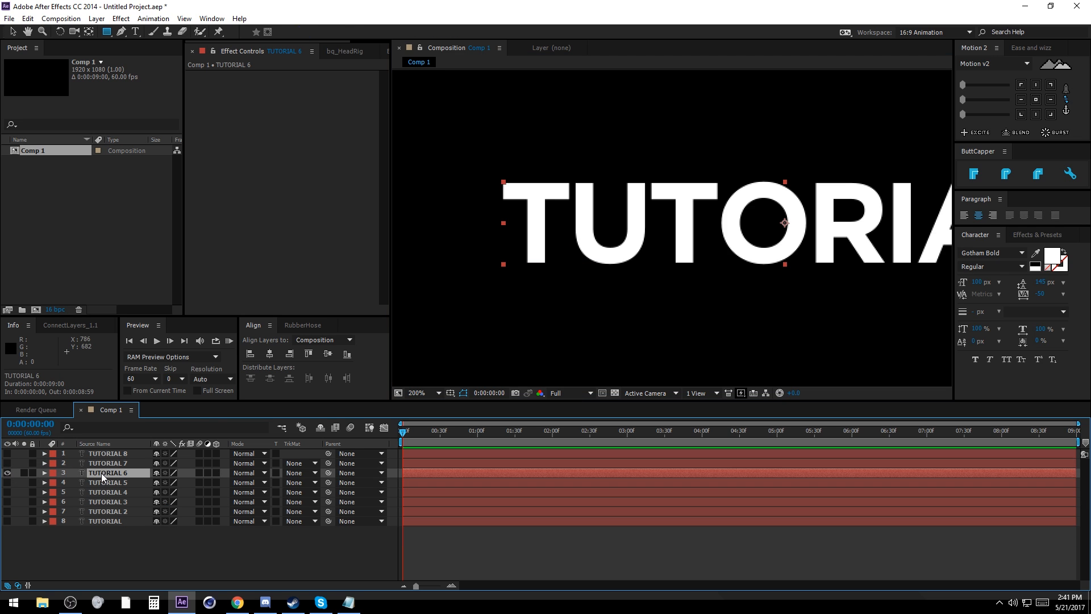
left_click_drag(573, 200, 643, 285)
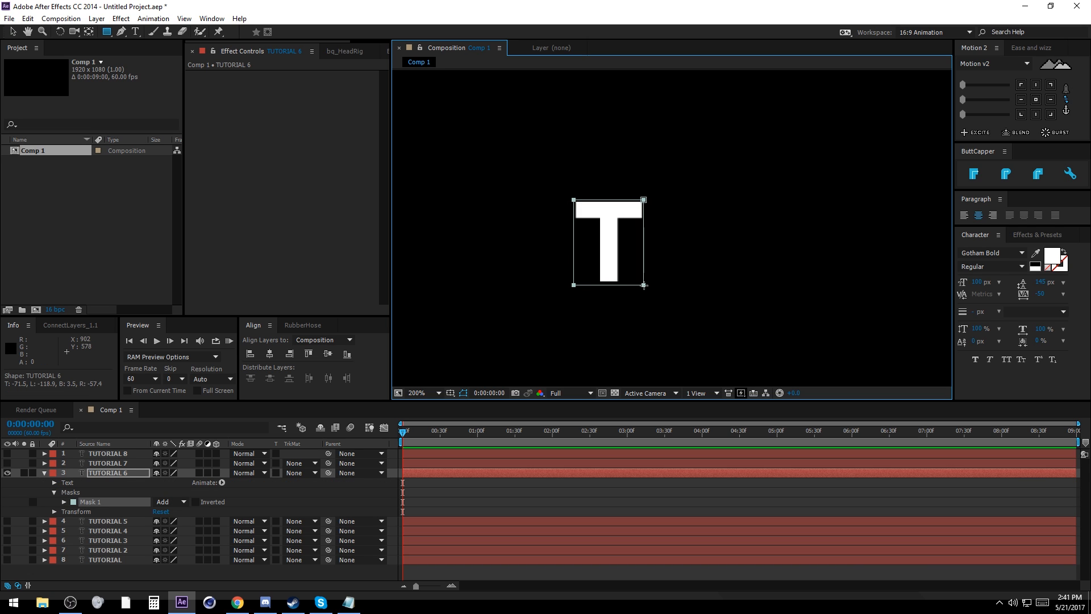
left_click(44, 473)
Step: Show only the TUTORIAL 5 layer and outline its letter O with a closed eight-point Pen tool mask
left_click(8, 473)
left_click(8, 482)
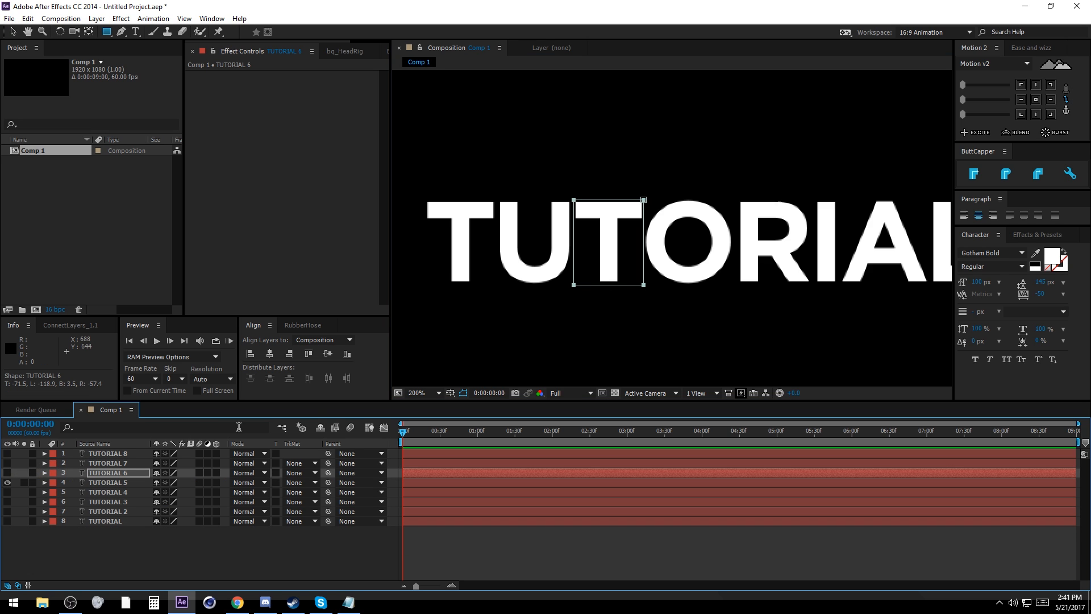
left_click(544, 484)
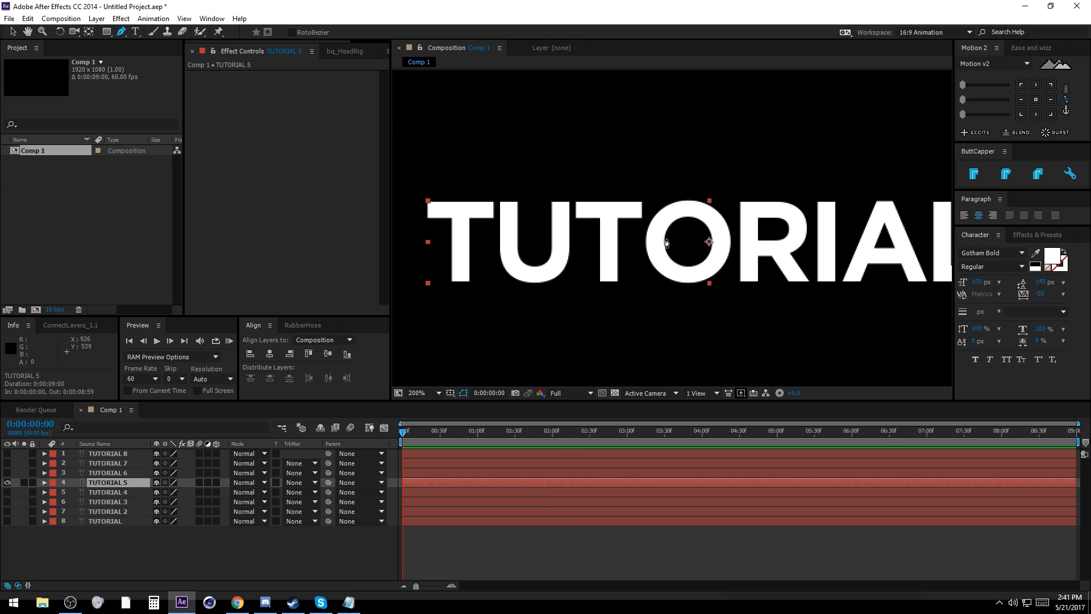
left_click(642, 229)
left_click(660, 198)
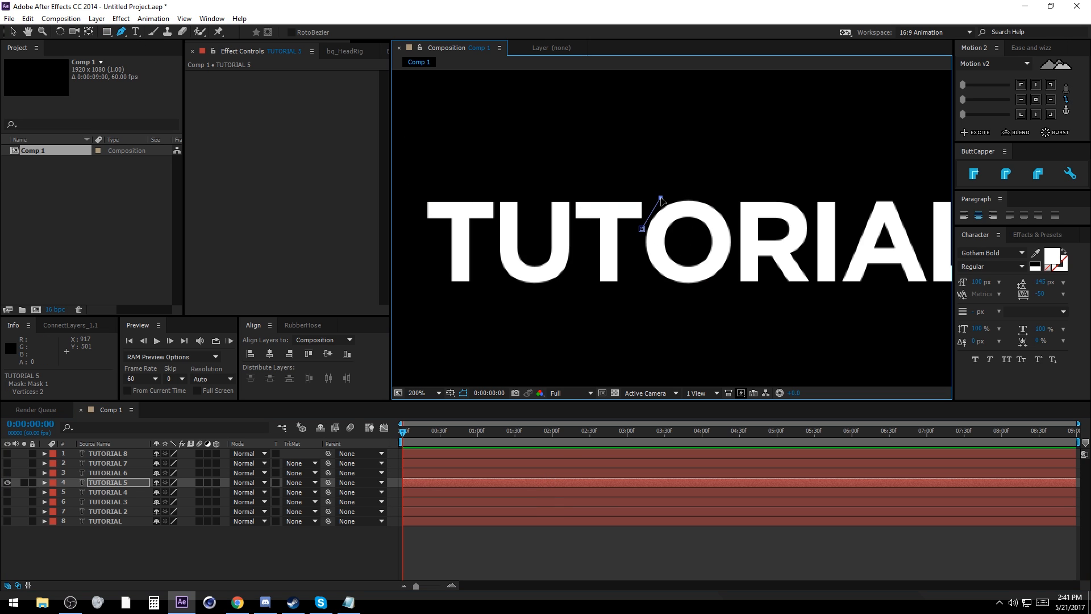
left_click(700, 186)
left_click(729, 200)
left_click(738, 235)
left_click(731, 275)
left_click(656, 312)
left_click(637, 279)
left_click(641, 229)
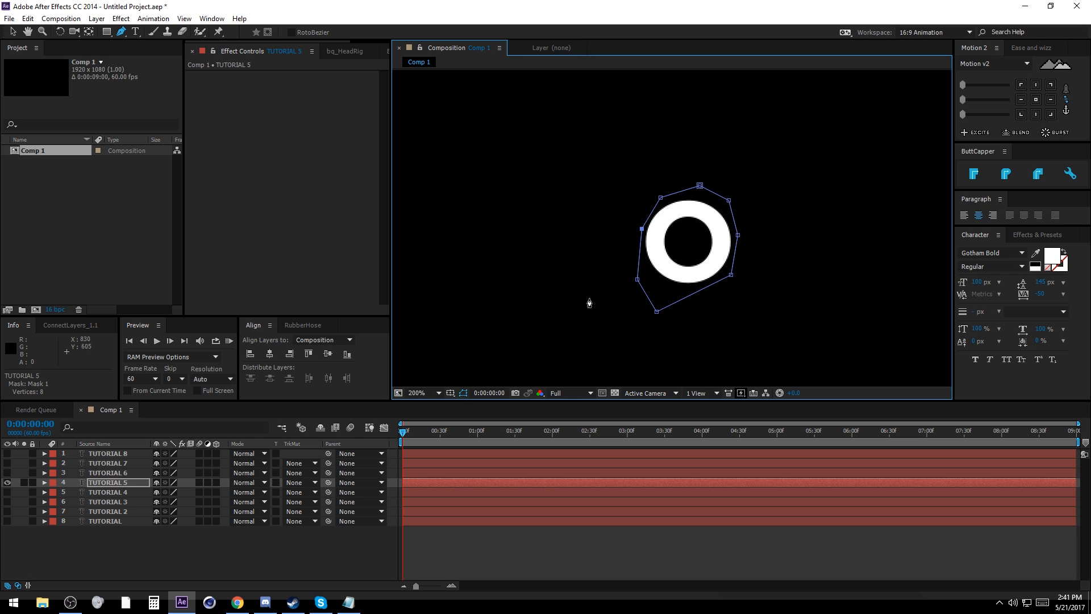
Step: Show only the TUTORIAL 3 layer and draw a rectangular mask around its letter I
left_click(7, 501)
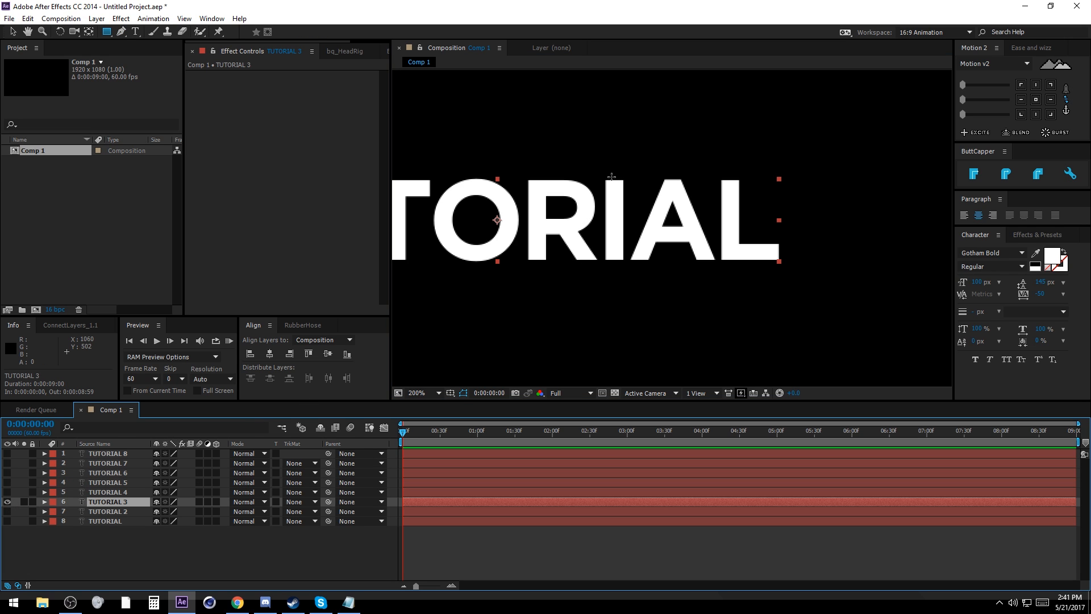
left_click_drag(602, 177, 628, 266)
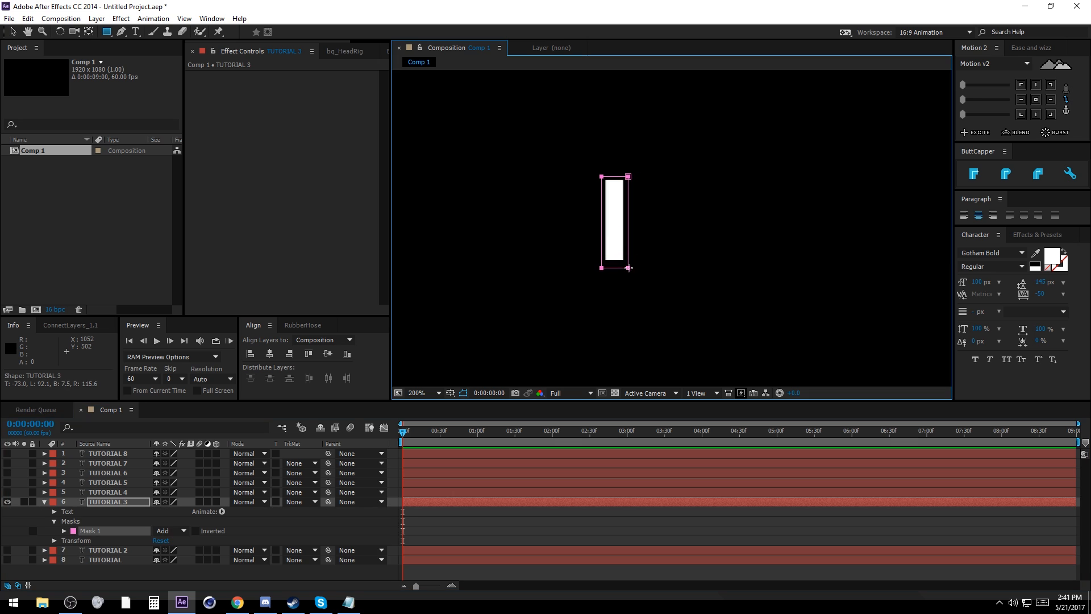
left_click(44, 502)
Step: Show only the TUTORIAL 2 layer and draw a rectangular mask around its letter A
left_click(7, 503)
left_click(7, 512)
left_click(87, 512)
left_click_drag(632, 275, 666, 186)
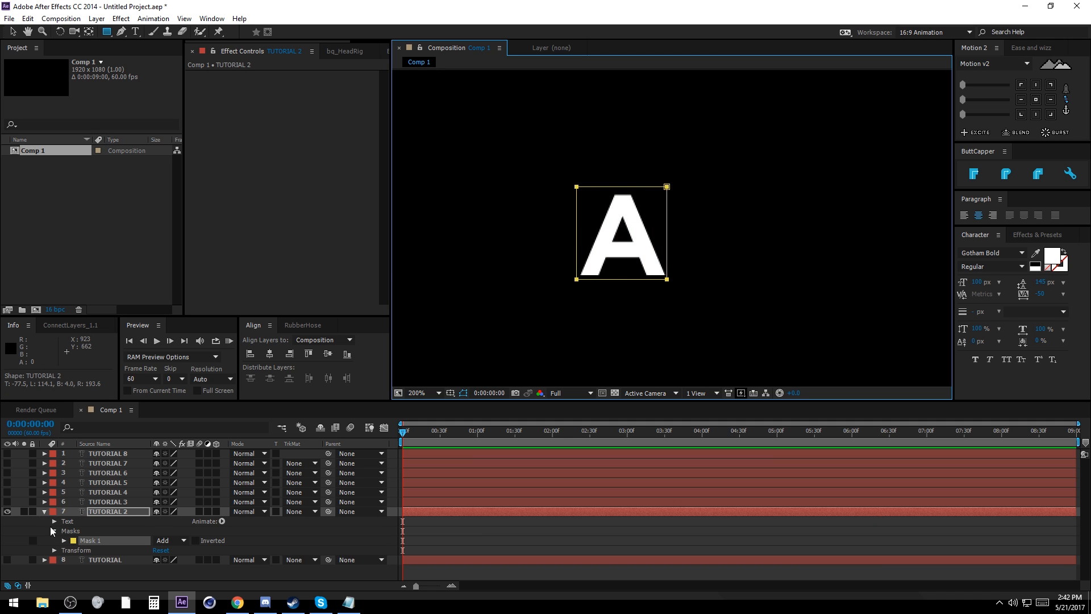
left_click(44, 512)
Step: Show only the original TUTORIAL layer and draw a rectangular mask around its letter L
left_click_drag(7, 513, 7, 521)
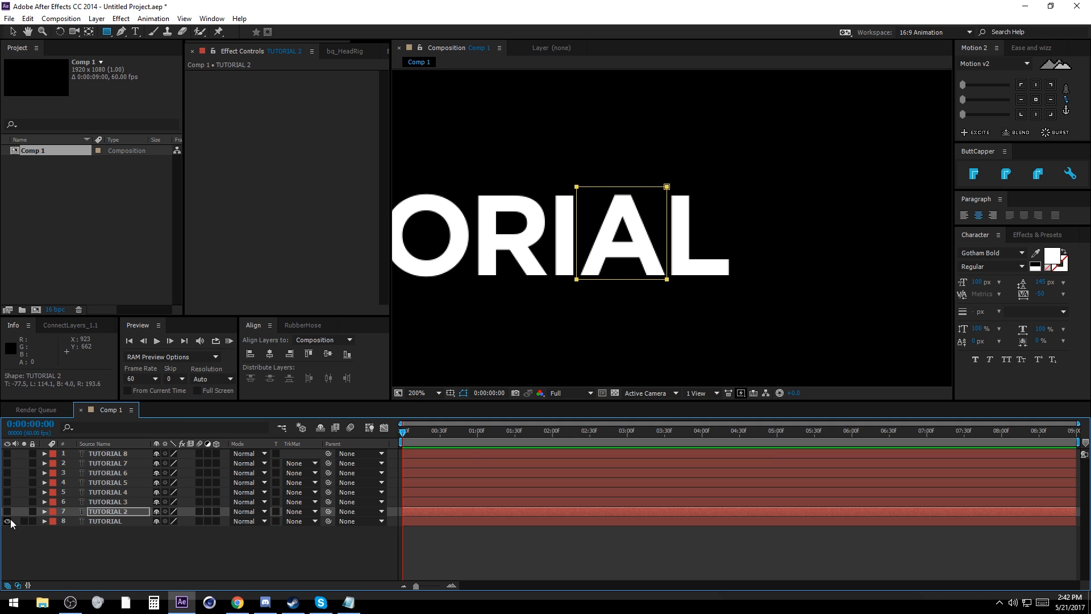
left_click(114, 521)
left_click_drag(668, 192, 731, 280)
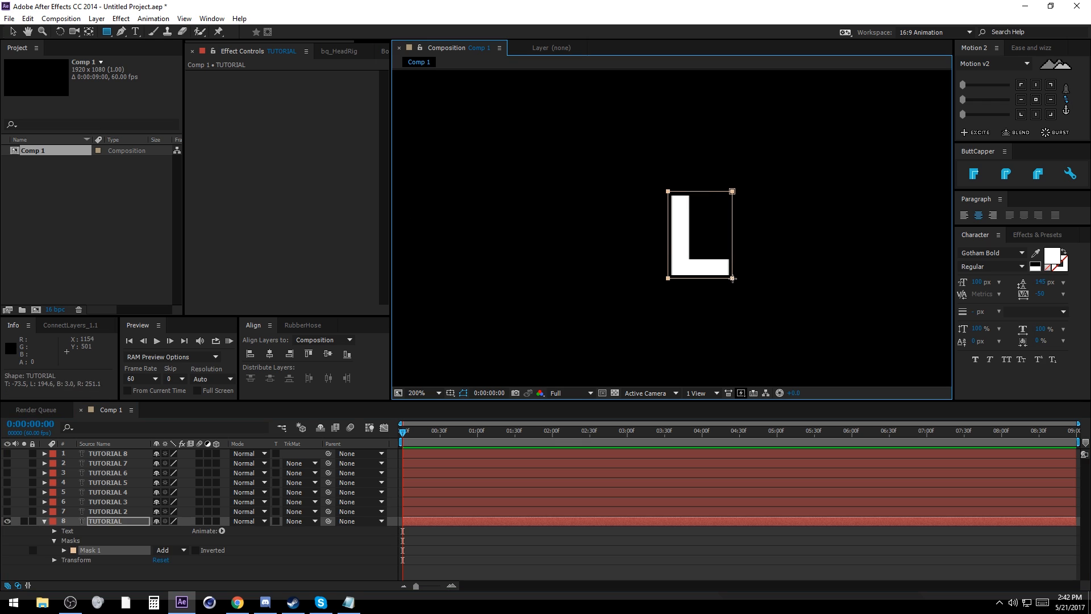
left_click(501, 567)
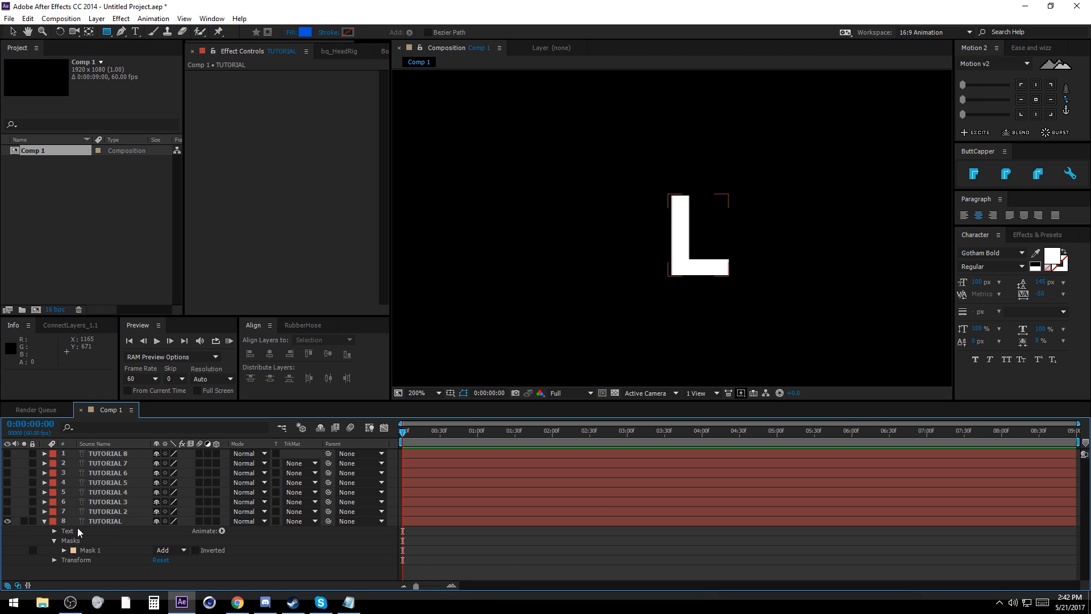
left_click(44, 522)
Step: Turn visibility back on for the seven hidden TUTORIAL layers and leave all layers deselected
left_click(424, 393)
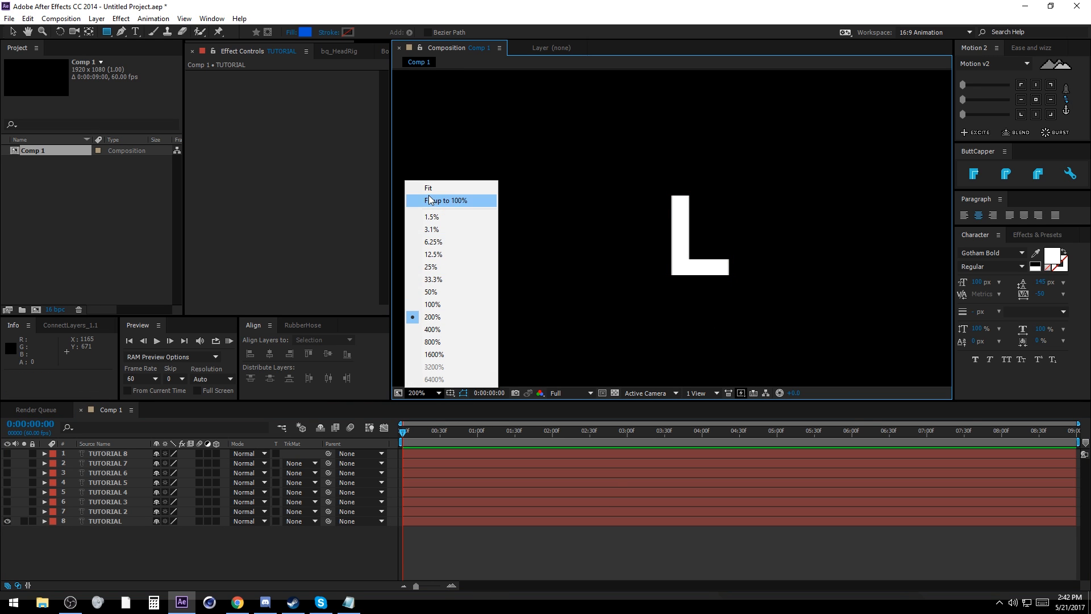
left_click(429, 200)
left_click_drag(7, 512, 7, 453)
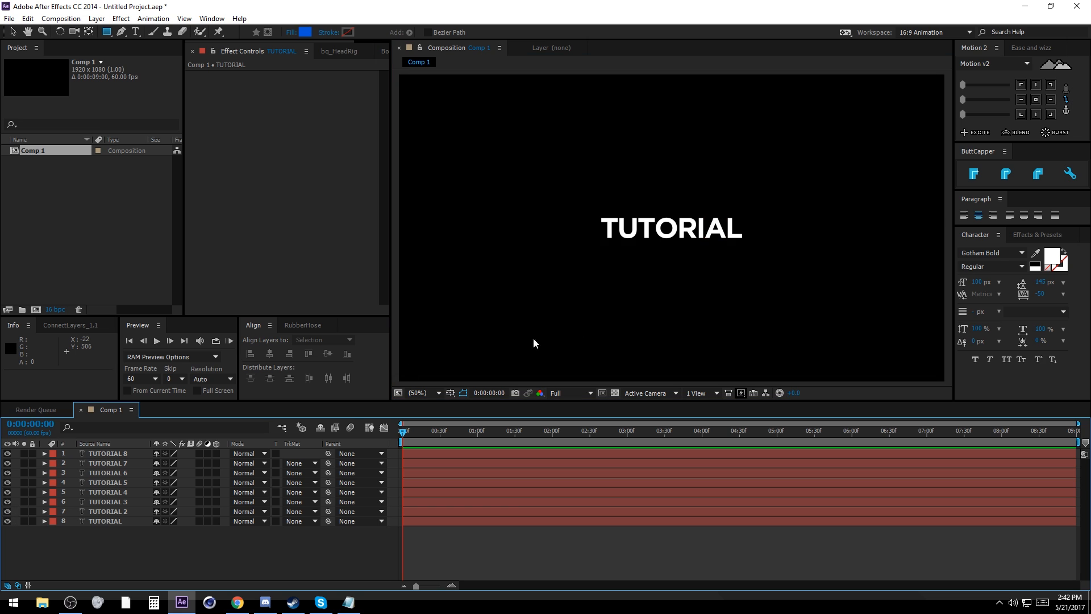
key("v")
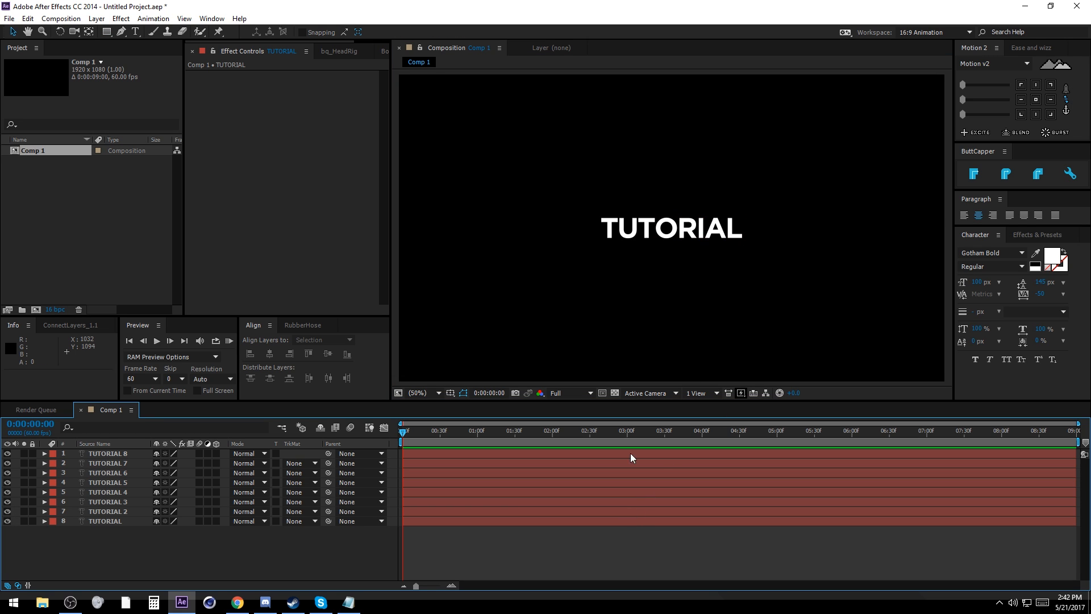
left_click_drag(108, 522, 113, 476)
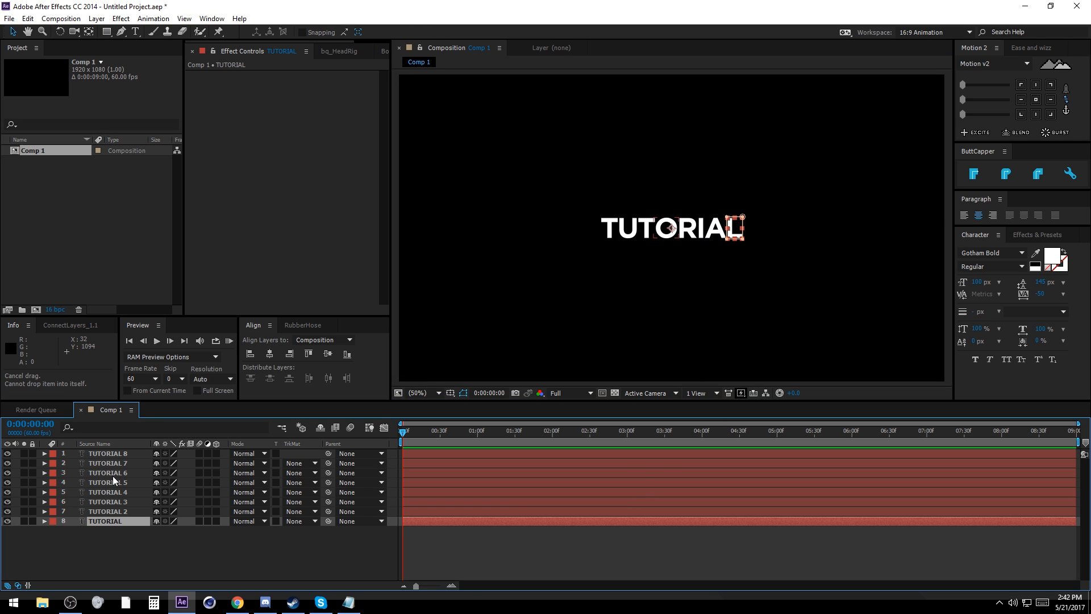
left_click(458, 570)
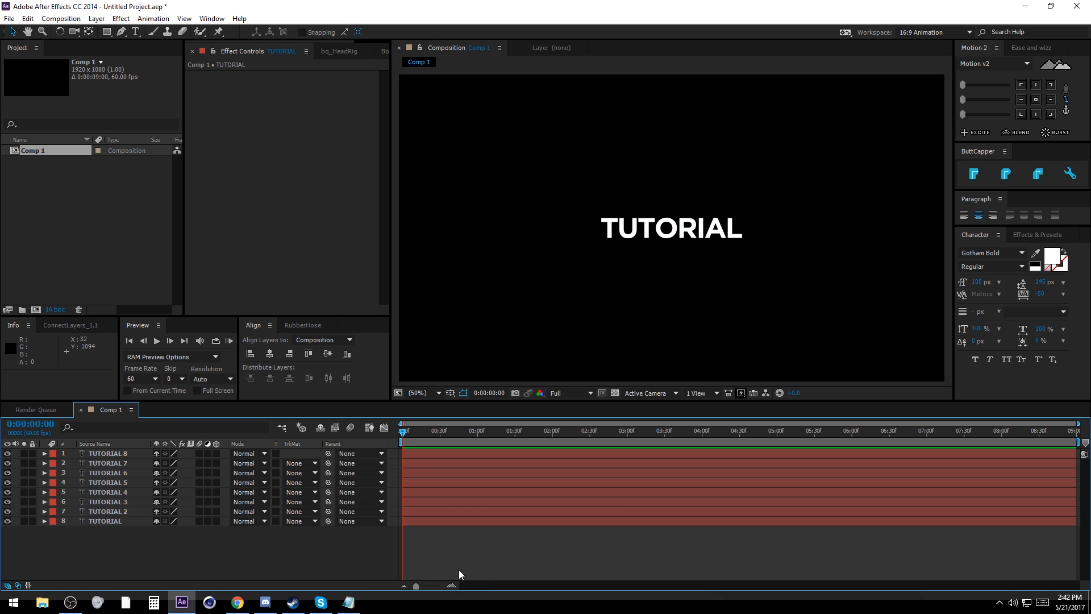
Step: Reveal the Position and Rotation properties of all eight TUTORIAL layers, then leave the layers deselected
left_click(108, 522)
left_click(125, 455, "shift")
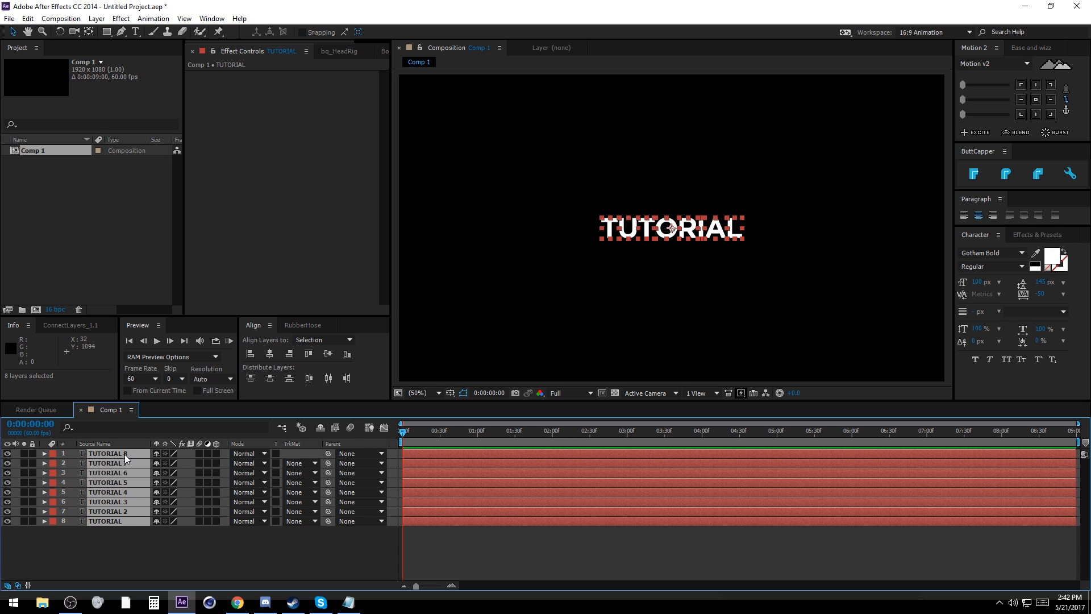
key("p")
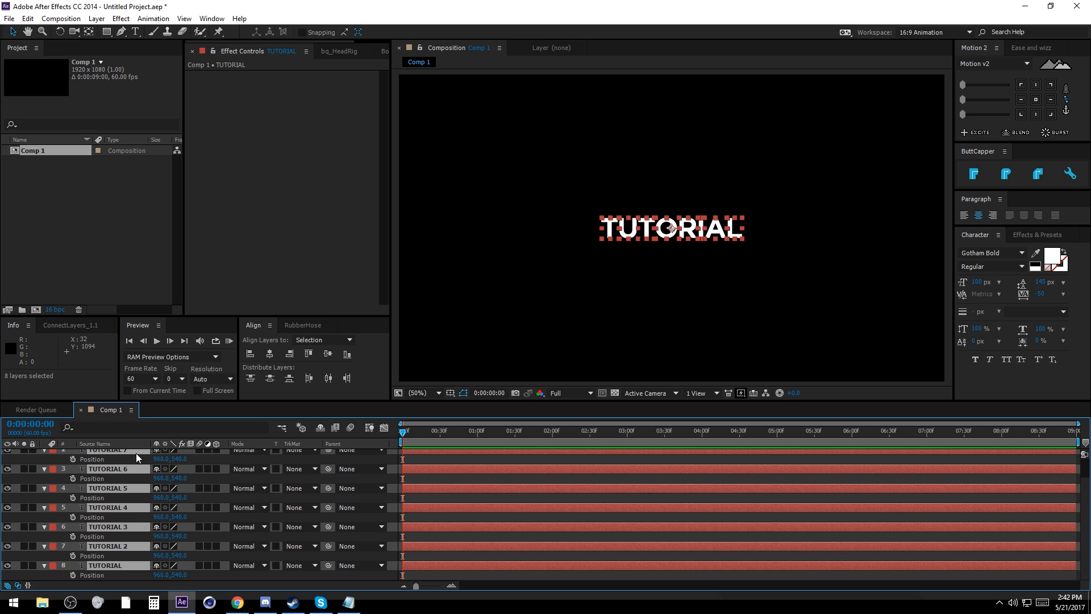
key("shift+r")
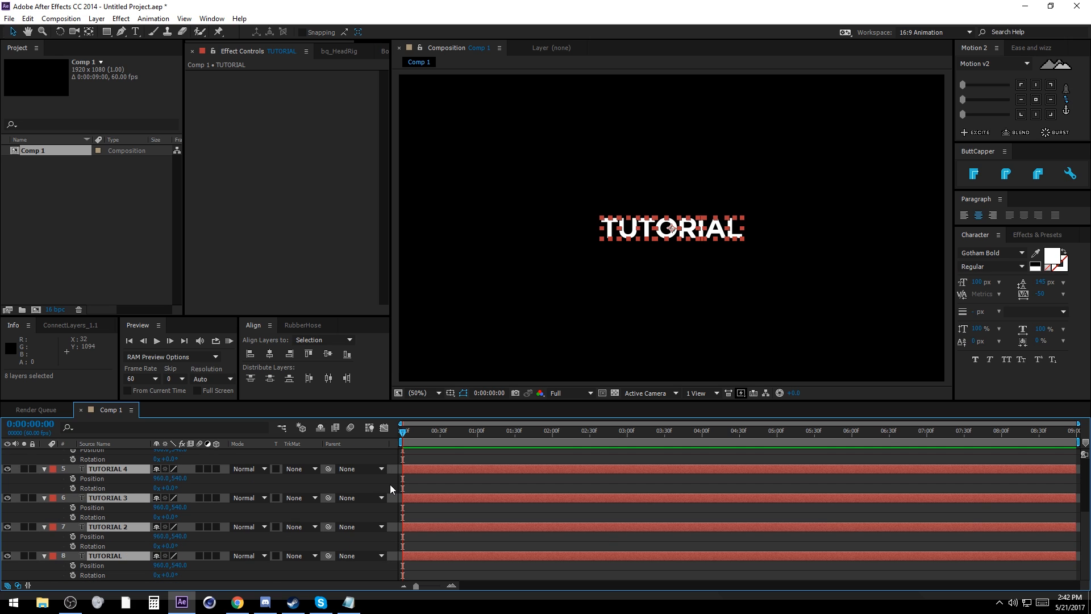
scroll(127, 500, "up", 5)
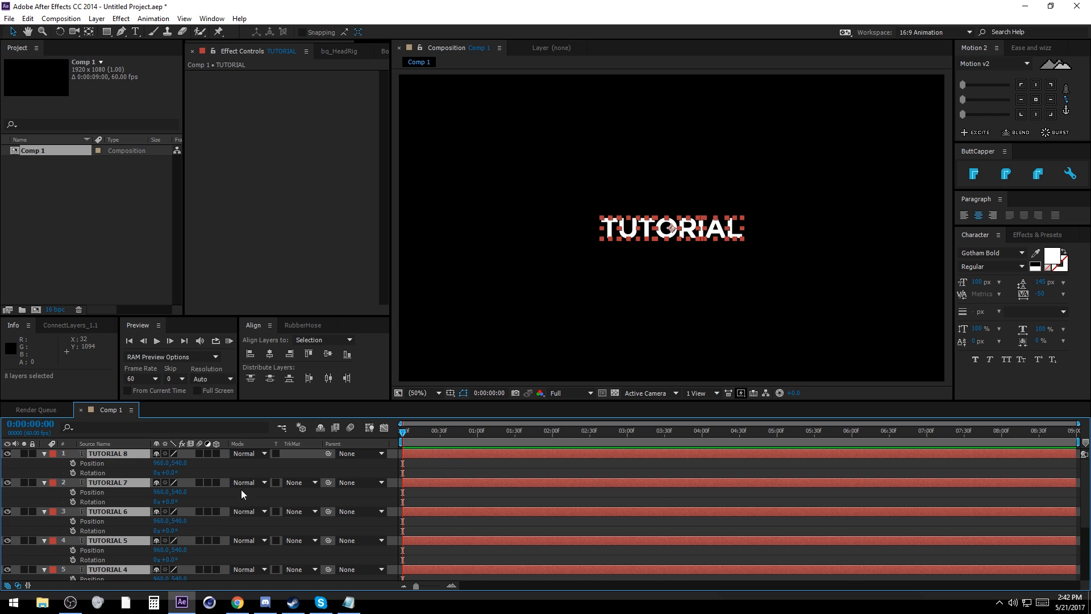
left_click(505, 471)
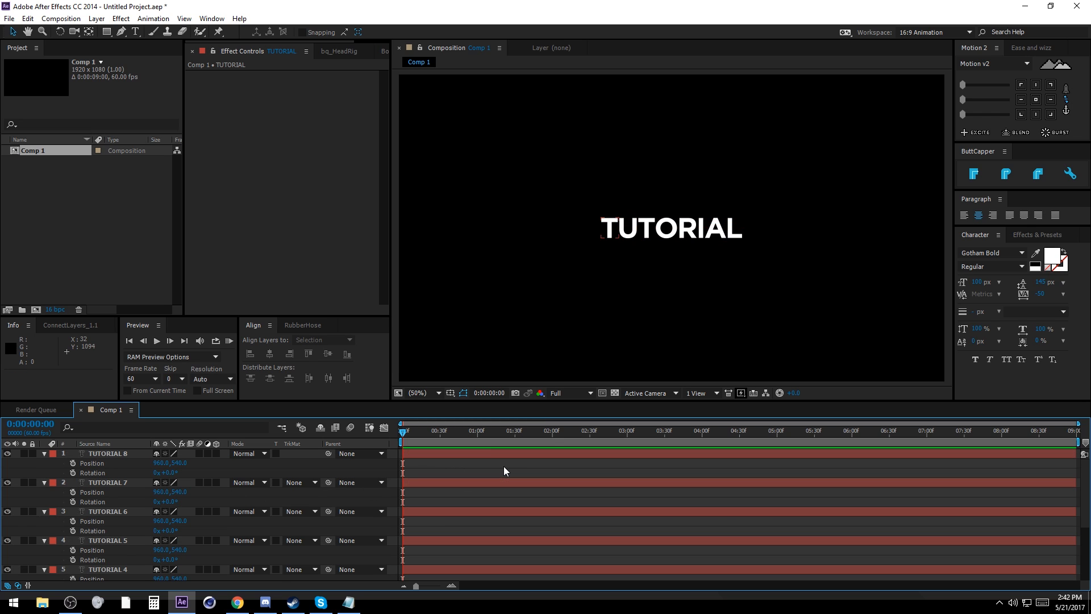
Step: Examine the TUTORIAL 8 layer's anchor point and check which masked letter each layer from TUTORIAL 8 to TUTORIAL 4 holds
left_click(595, 455)
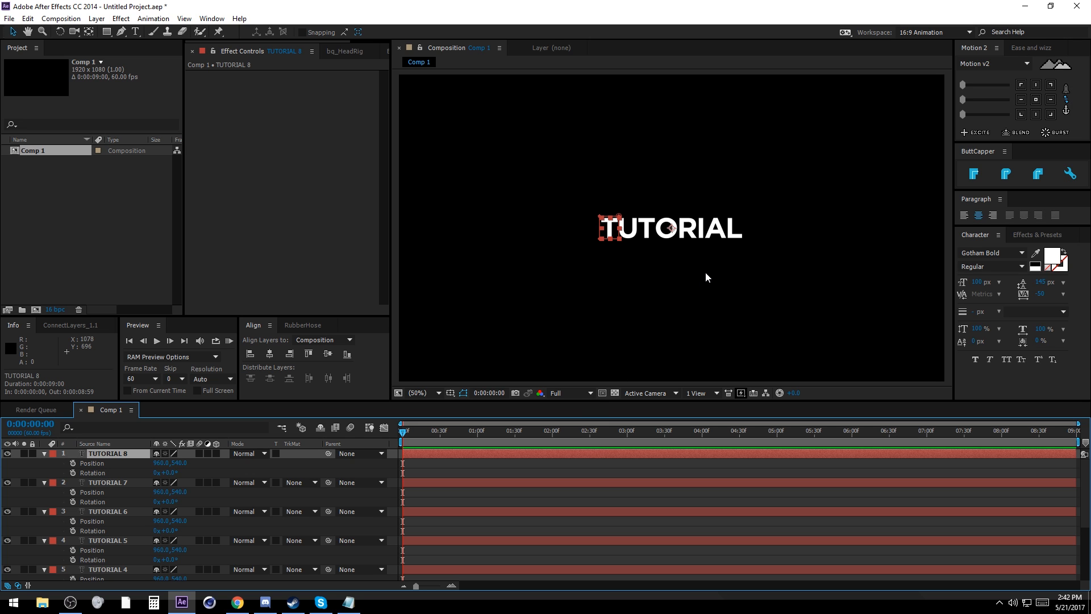
key("slash")
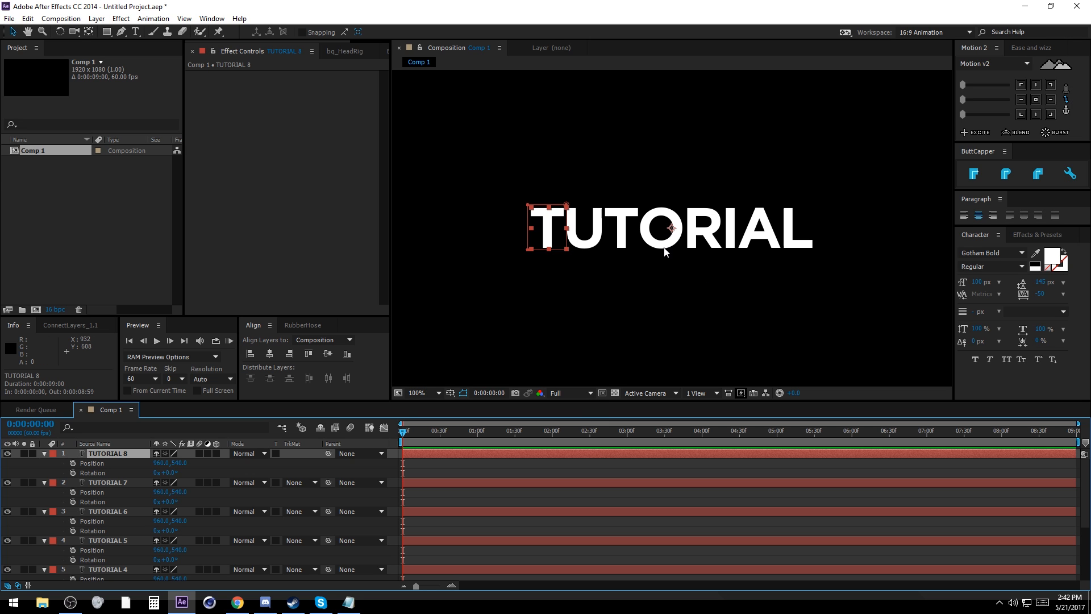
key("y")
key("v")
left_click(507, 471)
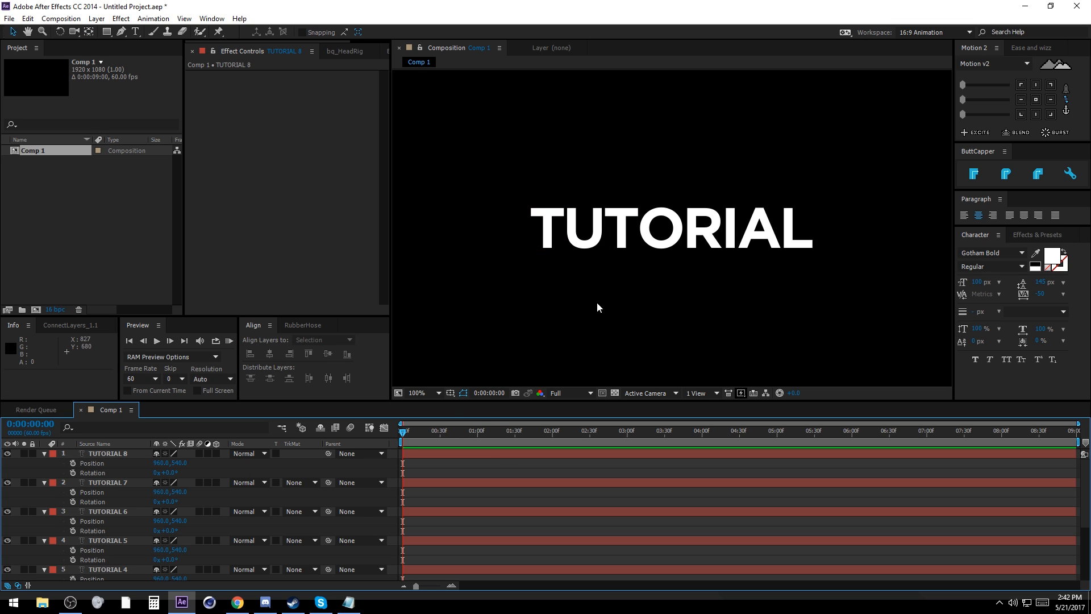
scroll(570, 294, "down", 1)
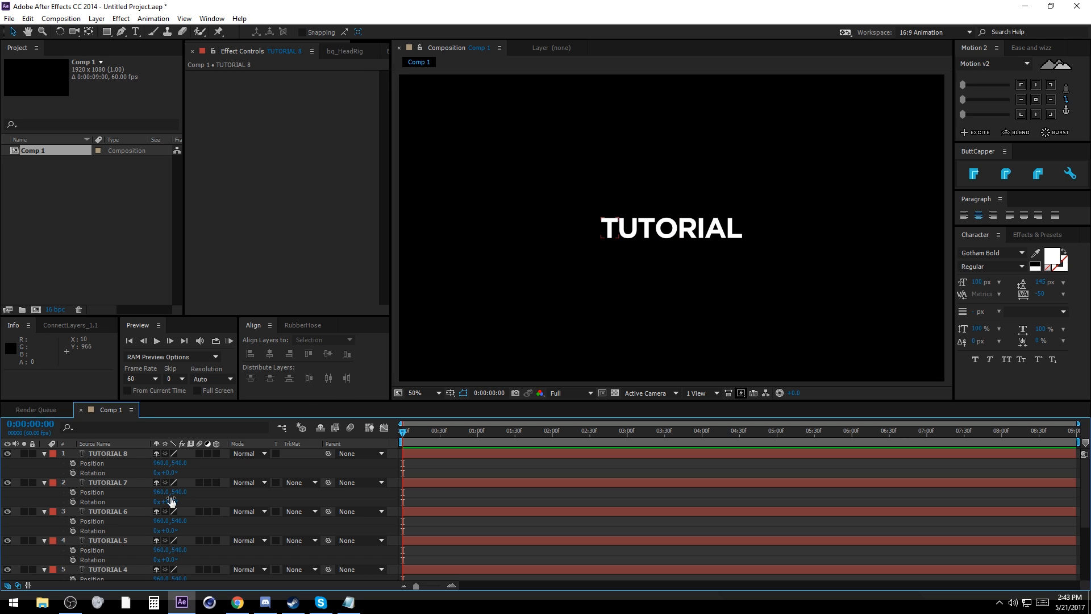
scroll(192, 477, "down", 3)
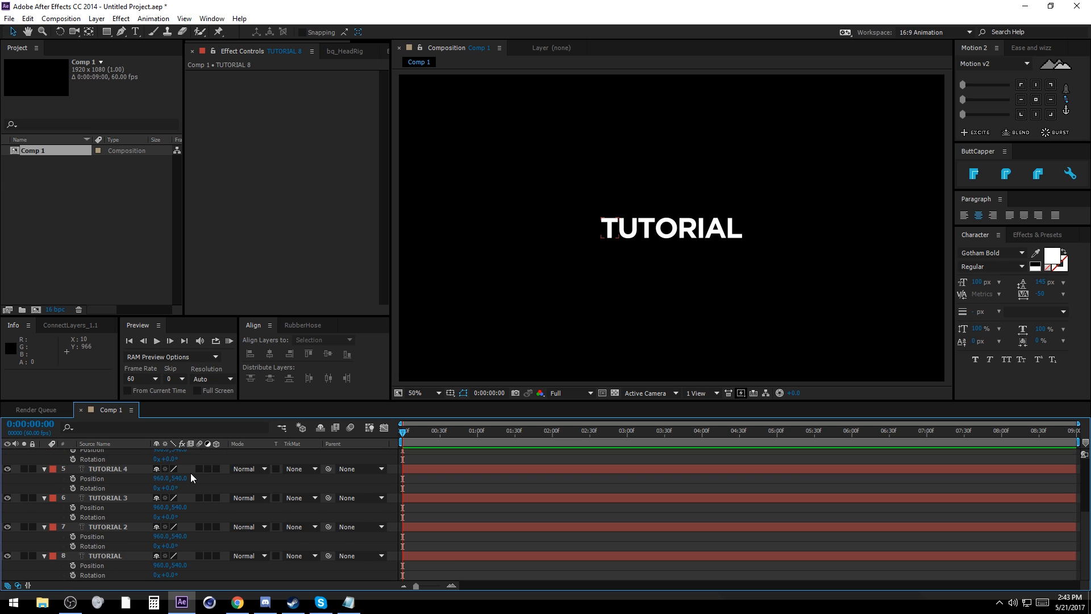
scroll(176, 567, "up", 3)
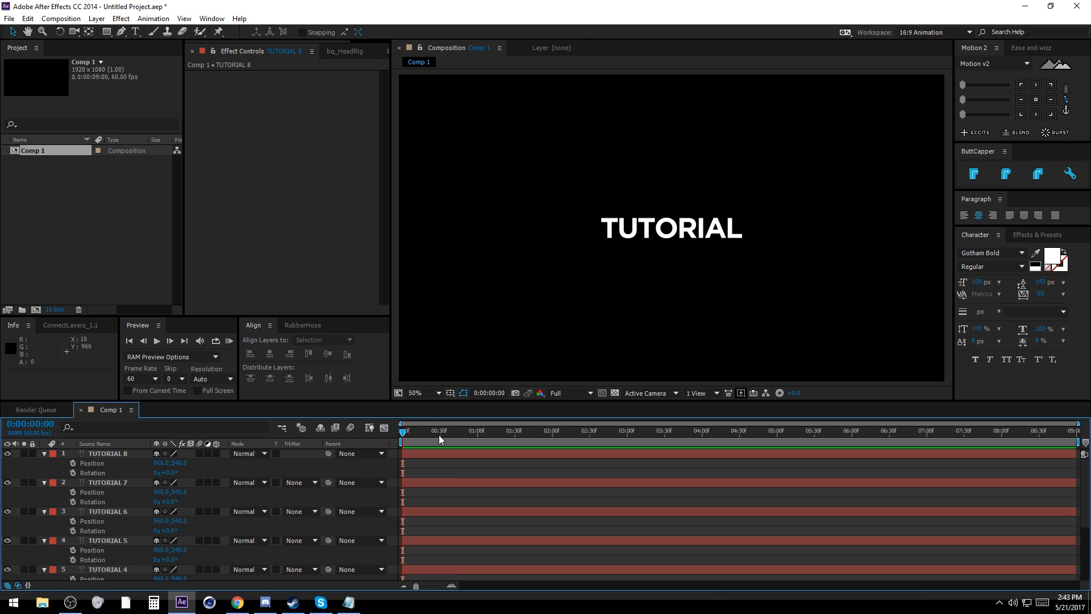
left_click(439, 454)
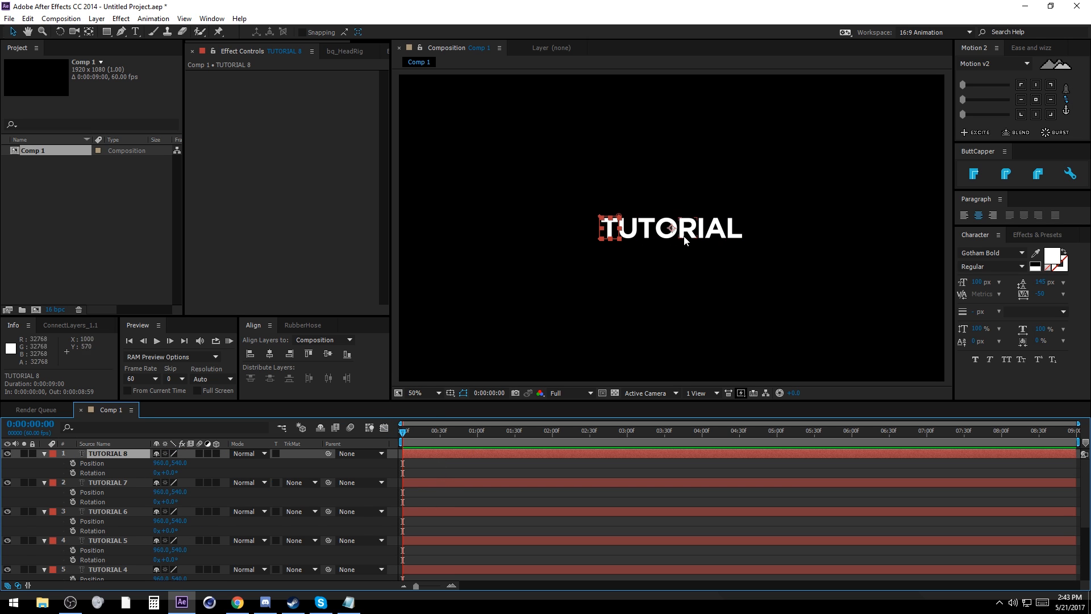
left_click(513, 483)
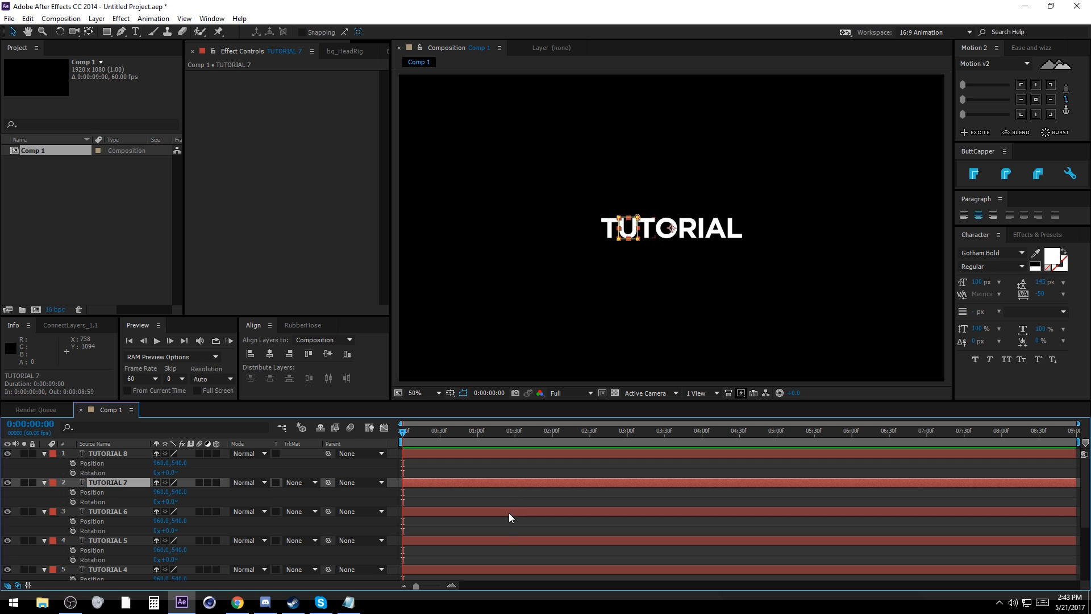
left_click(510, 513)
left_click(507, 542)
left_click(502, 571)
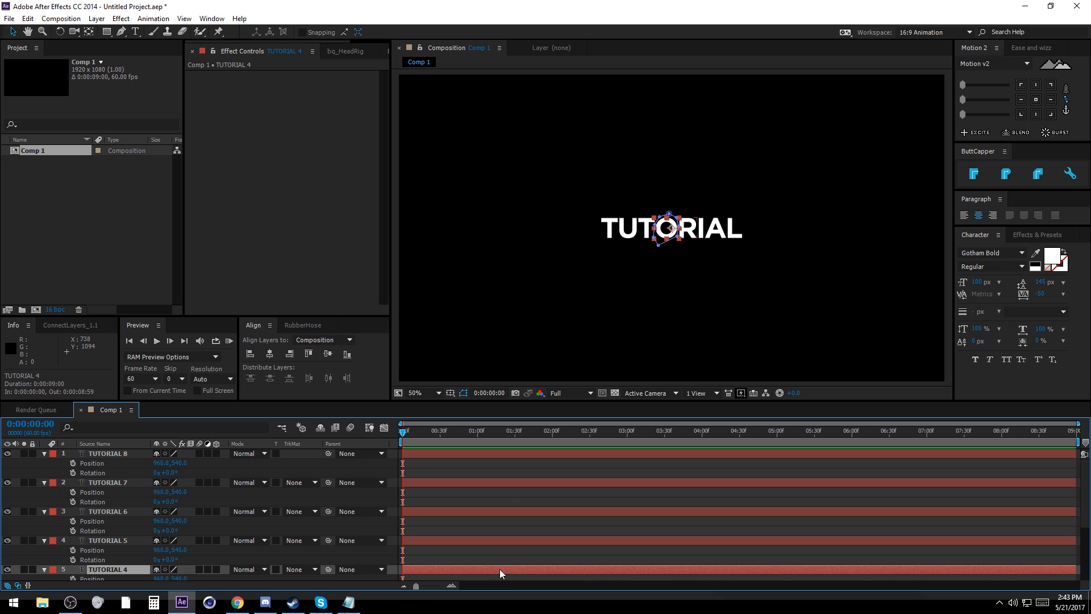
left_click(500, 558)
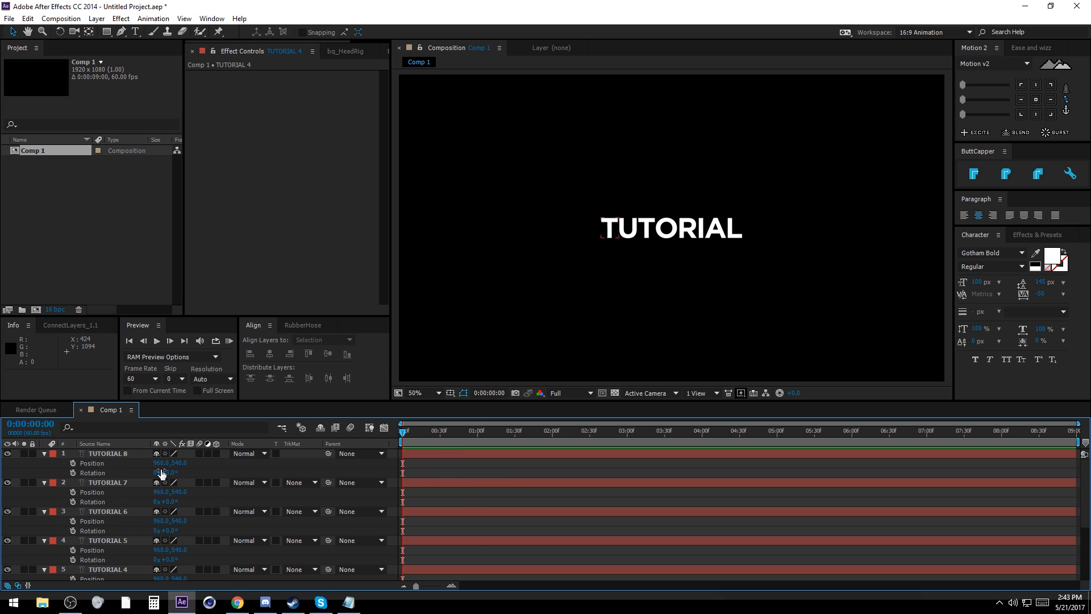
Step: Keyframe the TUTORIAL 8 layer's Position at the start, and raise its letter T by 100 px to 960, 440 at 0:00:00:30
left_click(73, 463)
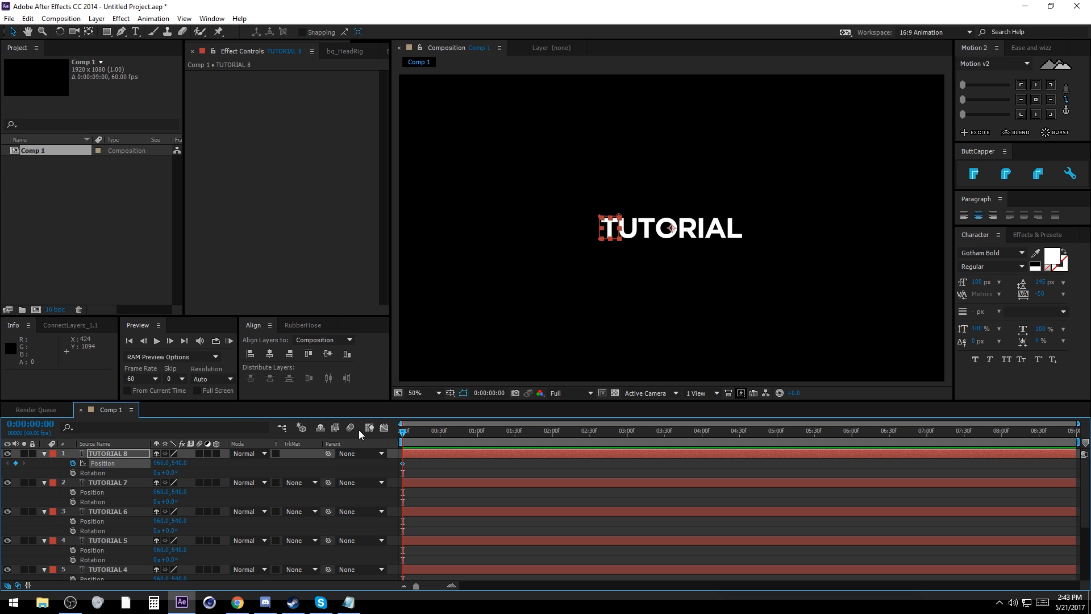
left_click(440, 431)
left_click(130, 463)
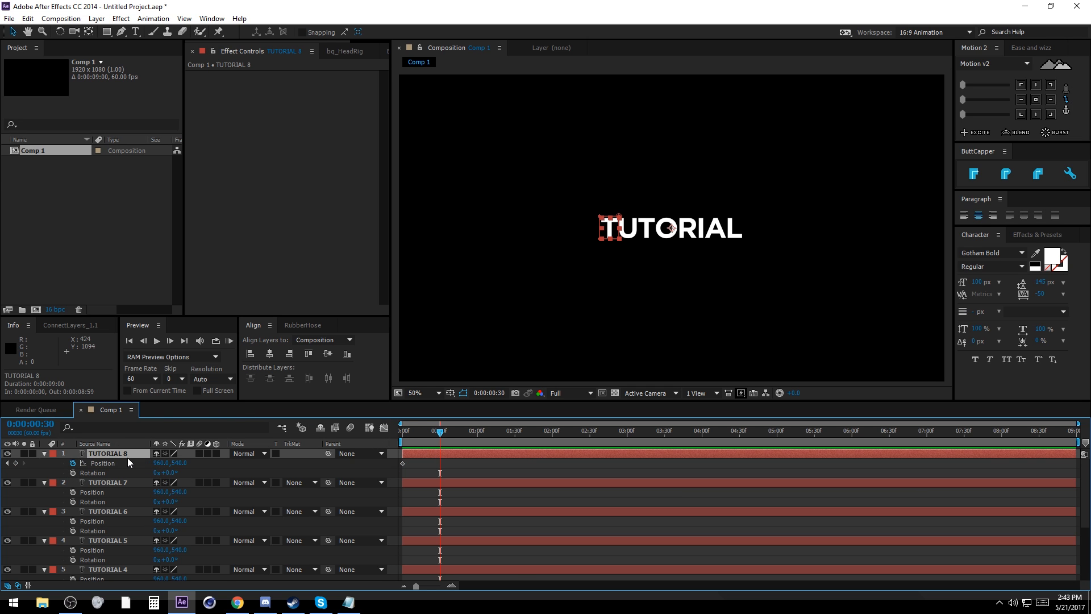
key("shift+Up")
key("shift+Up")
key("shift+Up")
key("shift+Up")
key("shift+Up")
key("shift+Up")
key("shift+Up")
key("shift+Up")
key("shift+Up")
key("shift+Up")
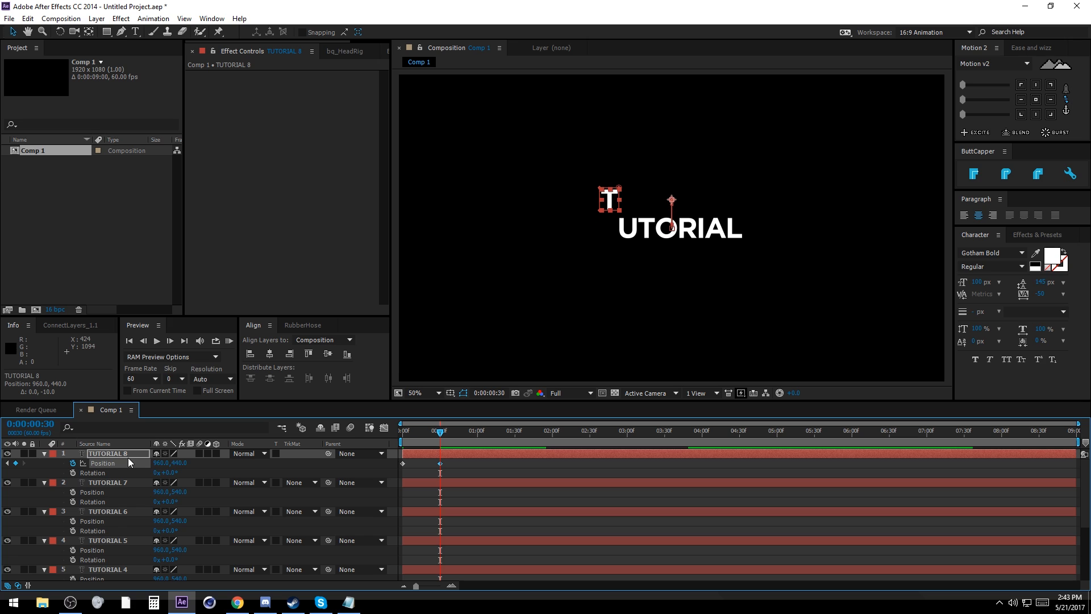
Step: Copy the TUTORIAL 8 layer's first Position keyframe to 0:00:01:00 so the T returns to its starting place
left_click(479, 433)
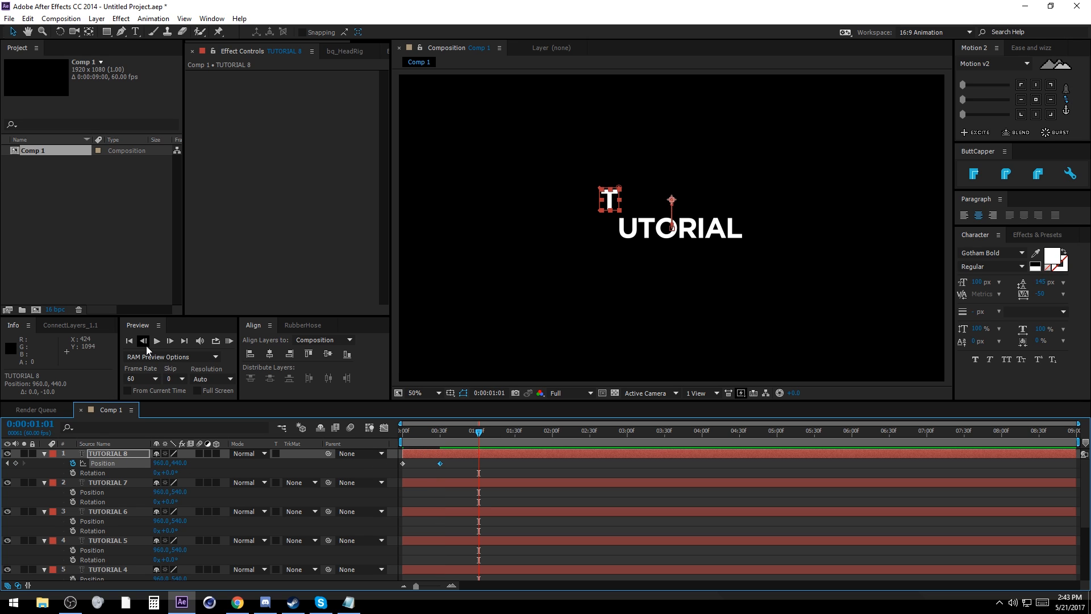
left_click(145, 344)
left_click(403, 463)
key("ctrl+c")
key("ctrl+v")
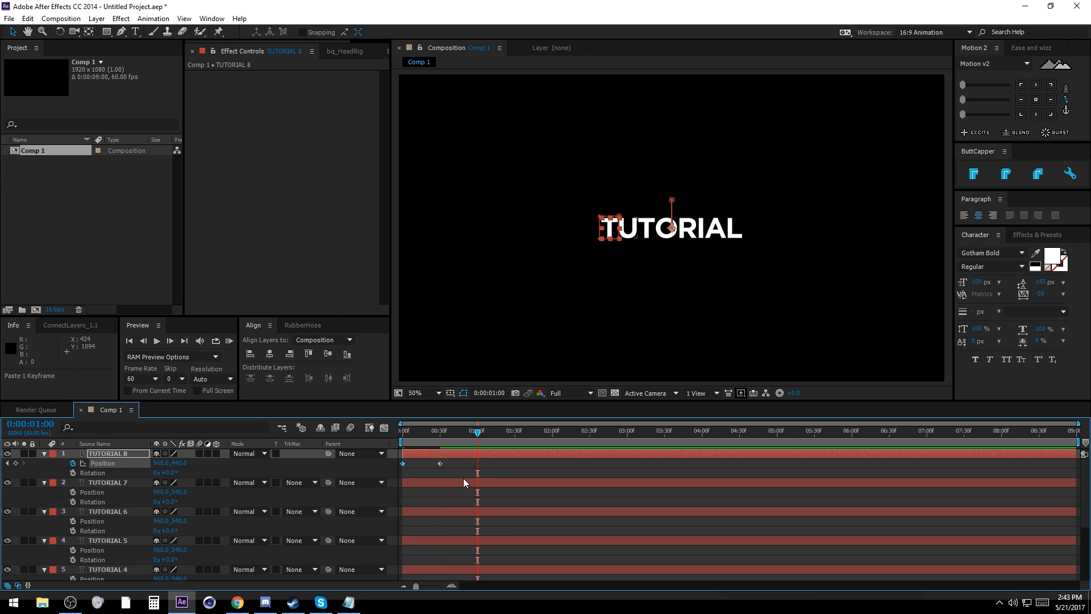
left_click(457, 473)
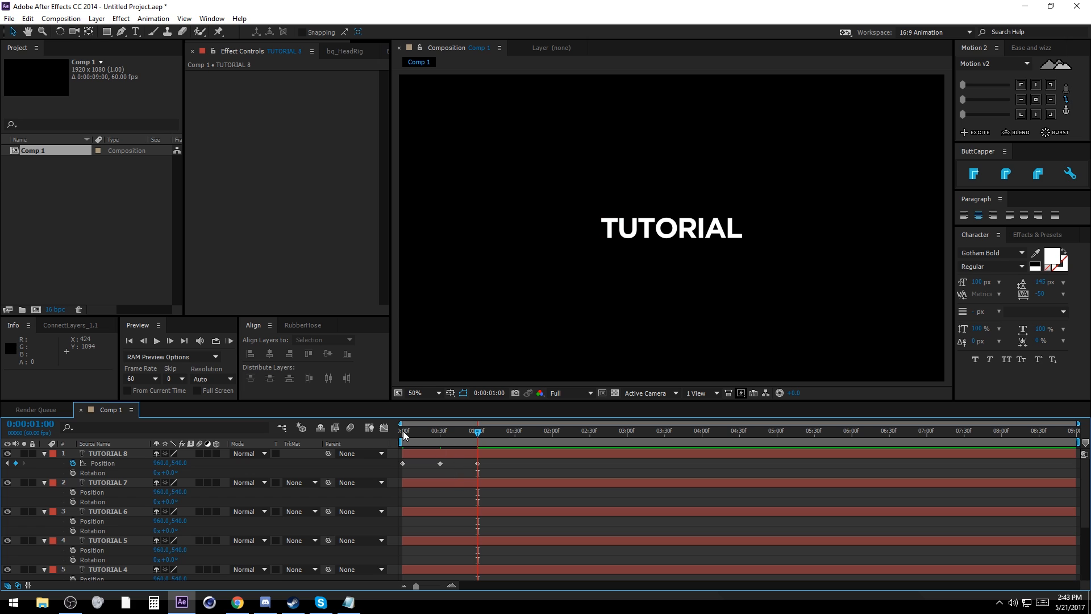
Step: Copy the three Position keyframes from TUTORIAL 8 onto the other seven TUTORIAL layers, starting at 0:00:00:00
left_click_drag(405, 434, 406, 482)
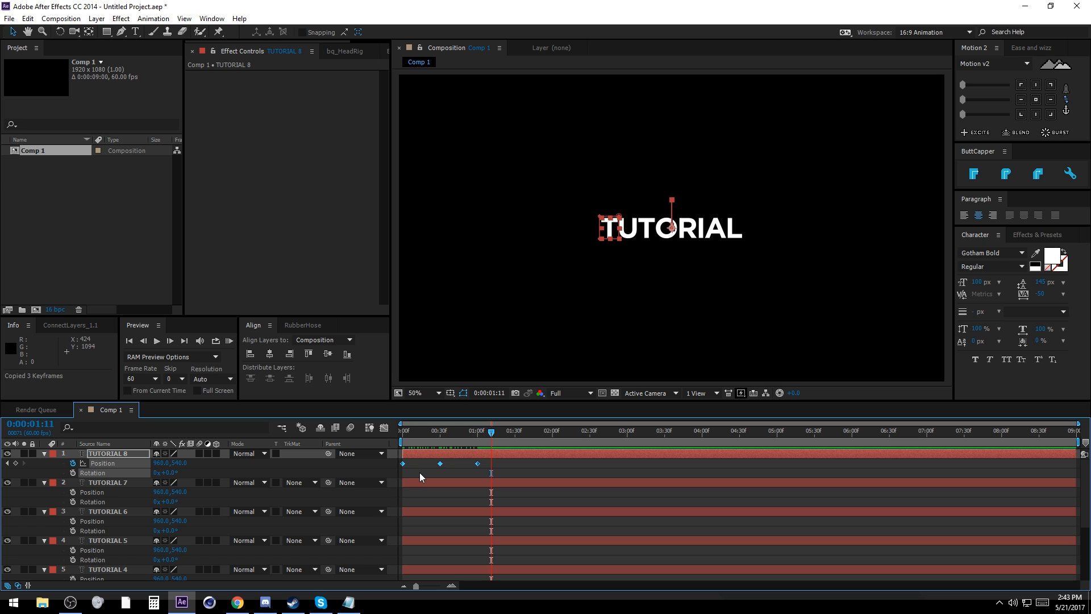
left_click(422, 476)
key("Home")
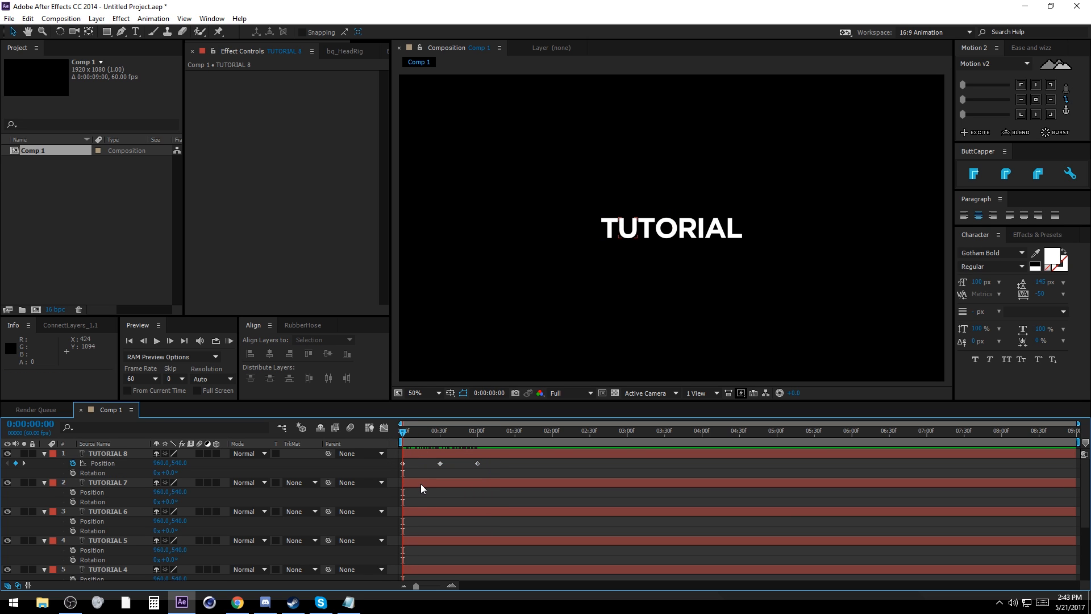
left_click(415, 498)
scroll(416, 509, "down", 4)
key("ctrl+a")
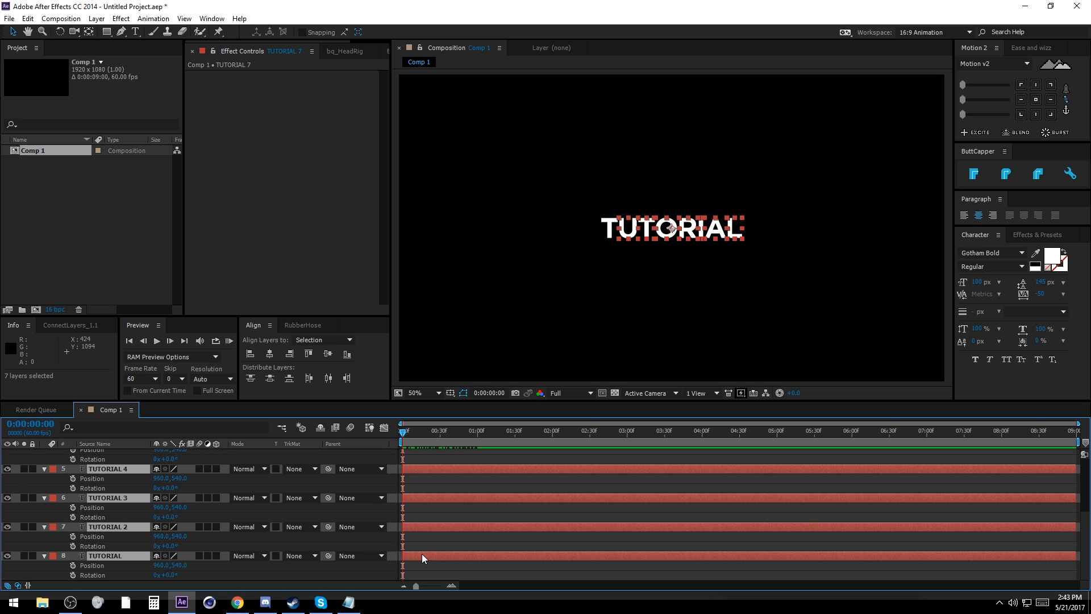
key("ctrl+v")
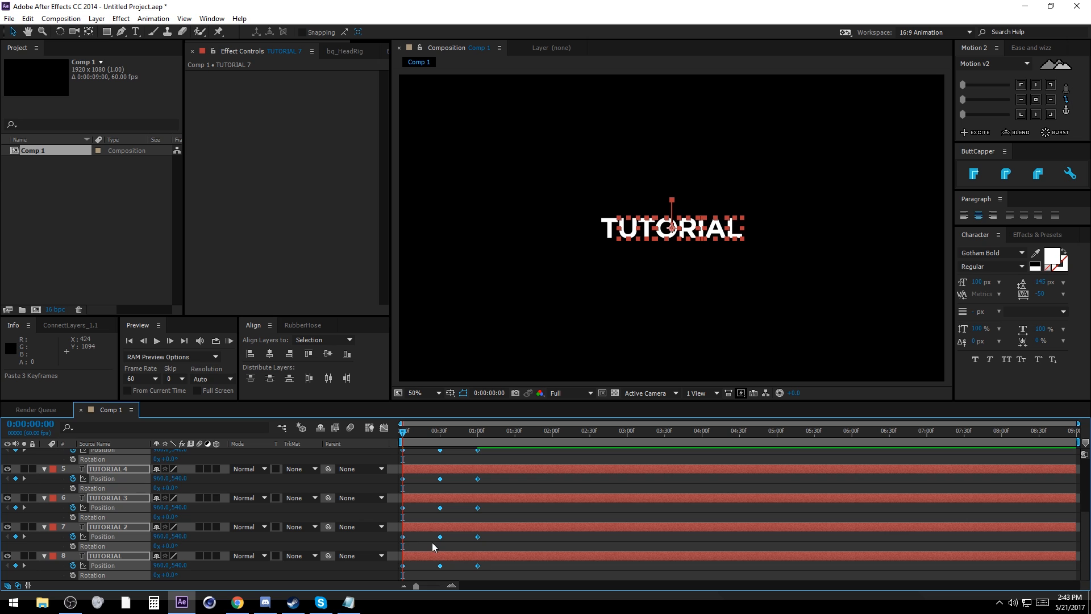
left_click(418, 458)
Step: Scrub through the first second of the animation and review the Position keyframes on all the letter layers
left_click_drag(400, 430, 486, 434)
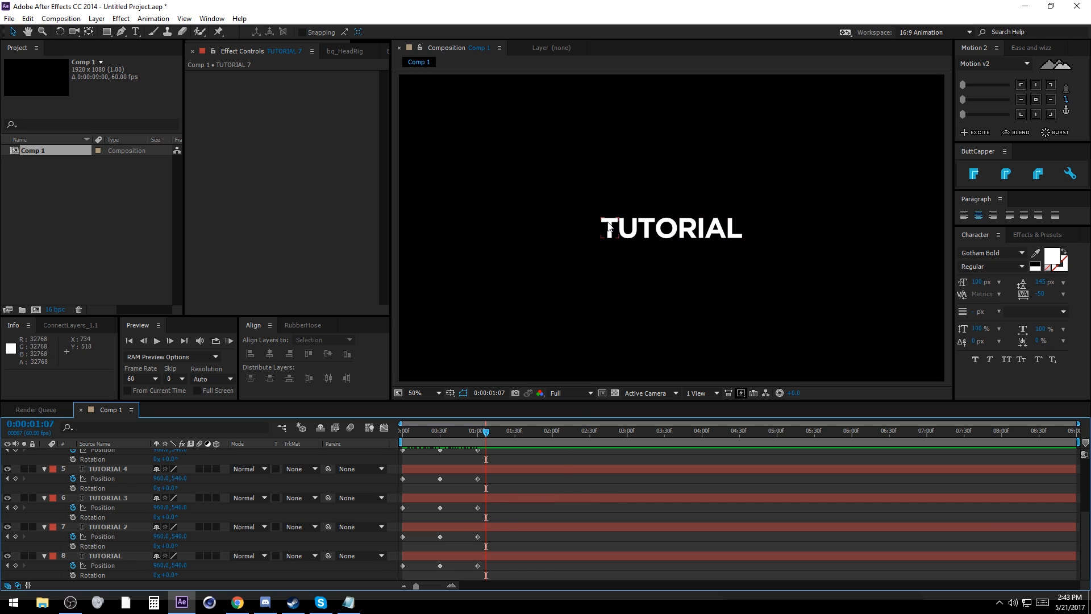
scroll(496, 483, "up", 4)
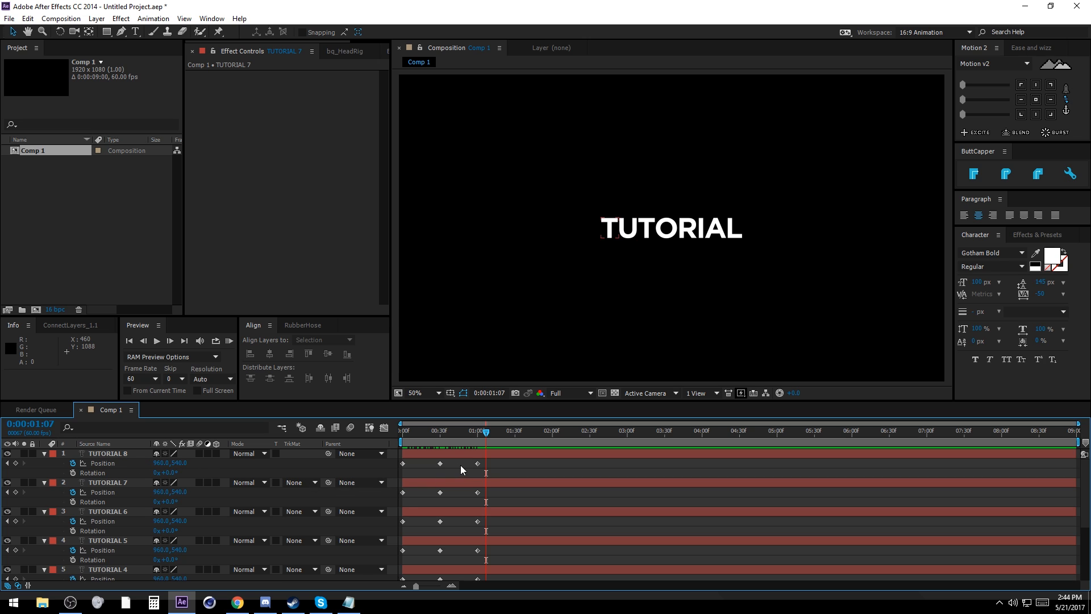
left_click(510, 453)
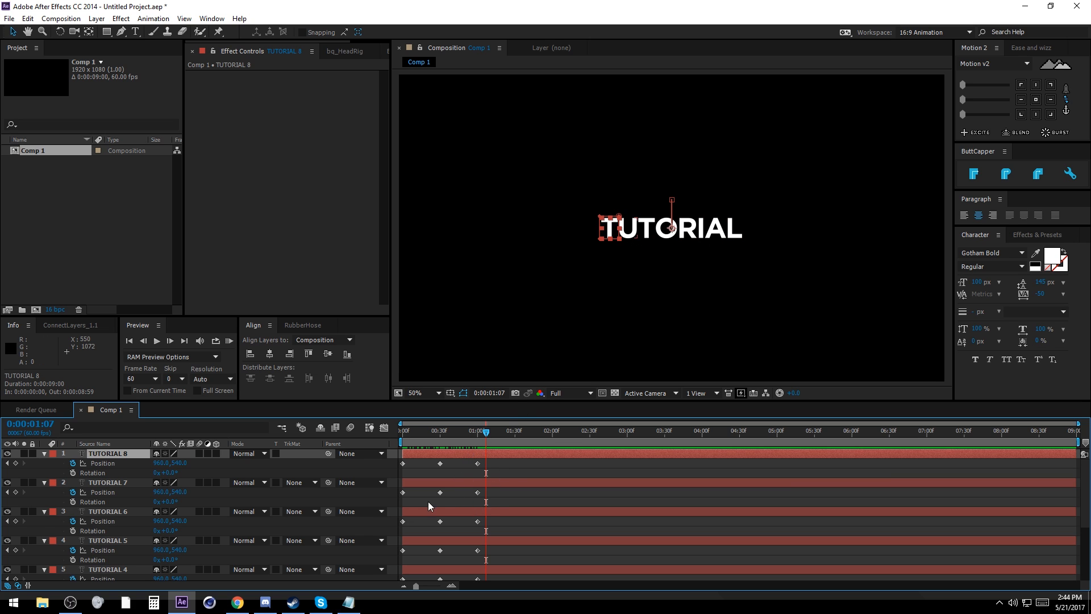
scroll(449, 503, "down", 3)
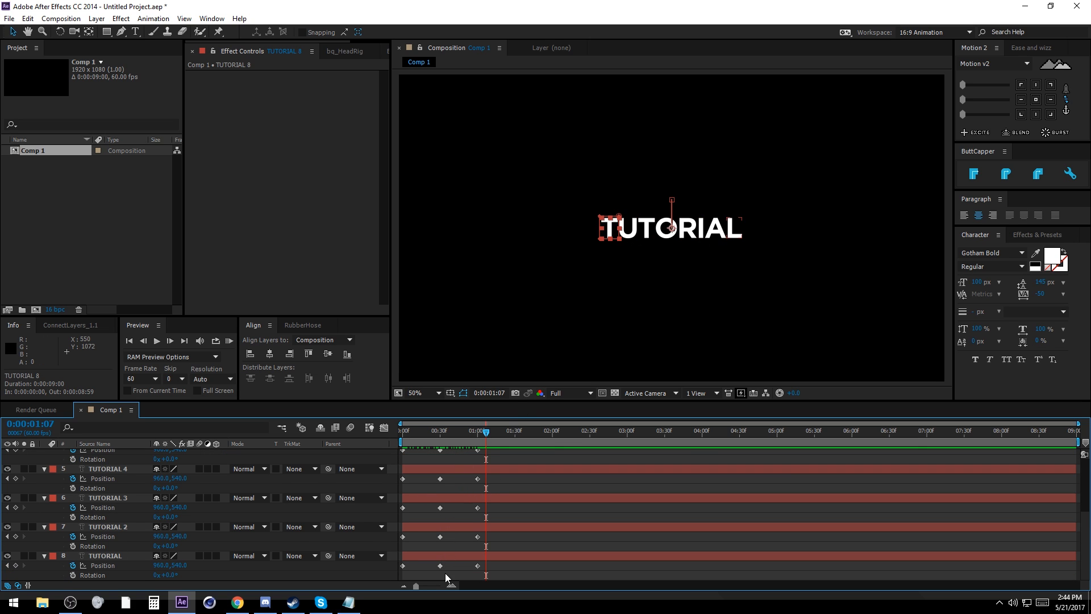
scroll(447, 571, "up", 3)
left_click(626, 328)
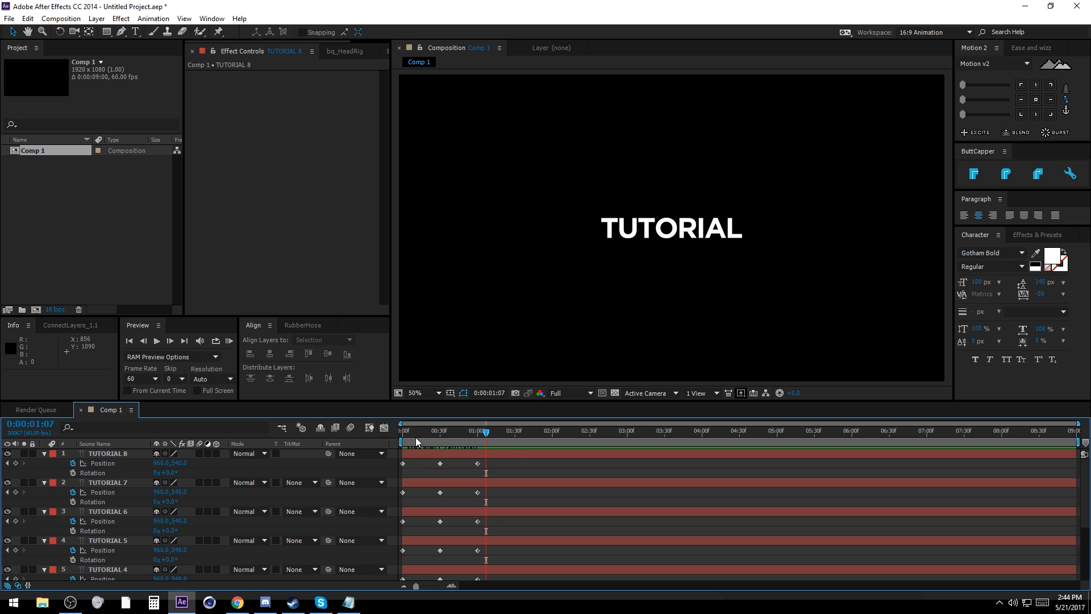
Step: Add a Rotation keyframe at the start on all eight letter layers, and set their Rotation to 10° at 0:00:00:30
key("Home")
key("ctrl+a")
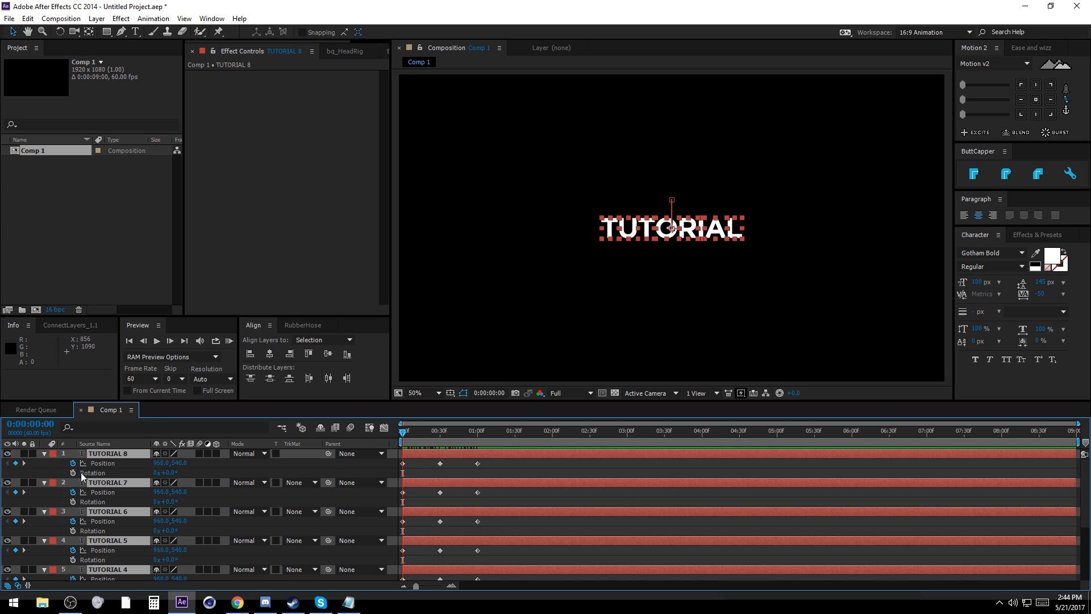
key("alt+shift+r")
key("k")
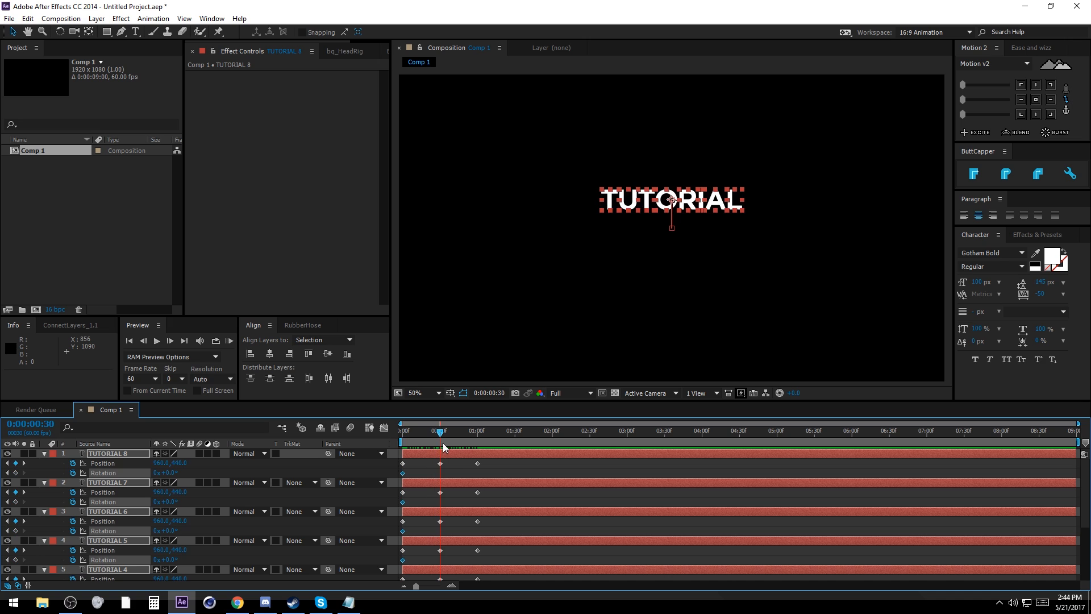
left_click(171, 472)
type("10")
key("Return")
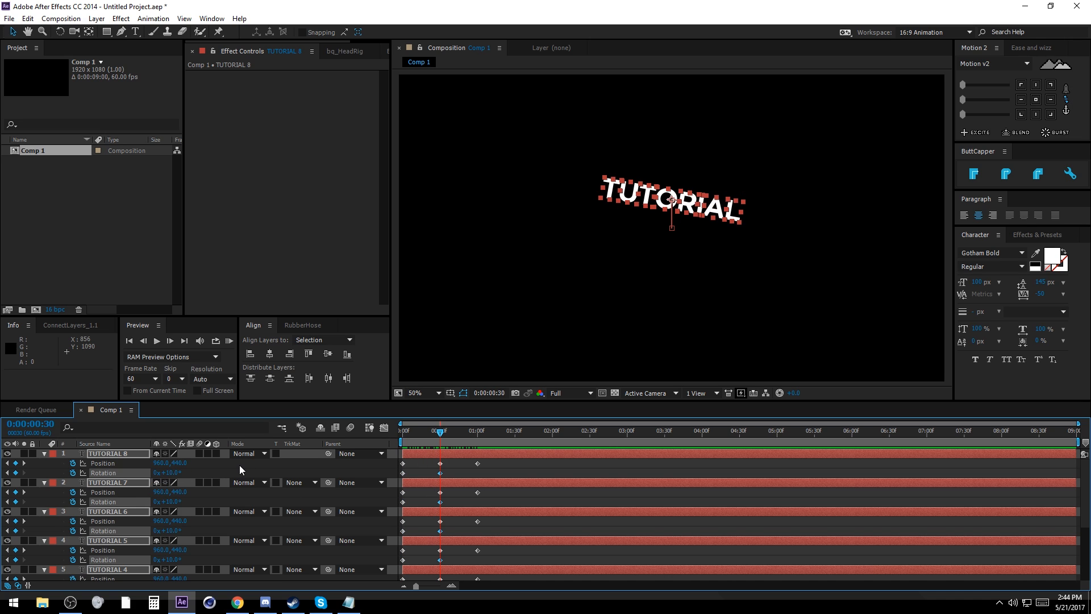
Step: Set the Rotation of all eight letter layers to 0° at 0:00:01:00
key("k")
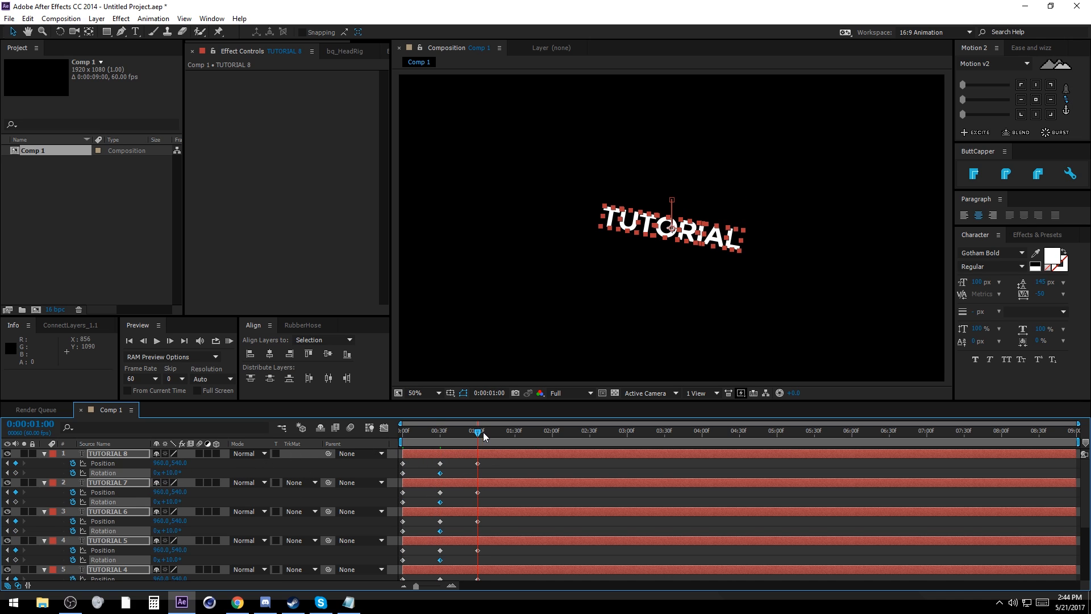
left_click(171, 472)
type("0")
key("Return")
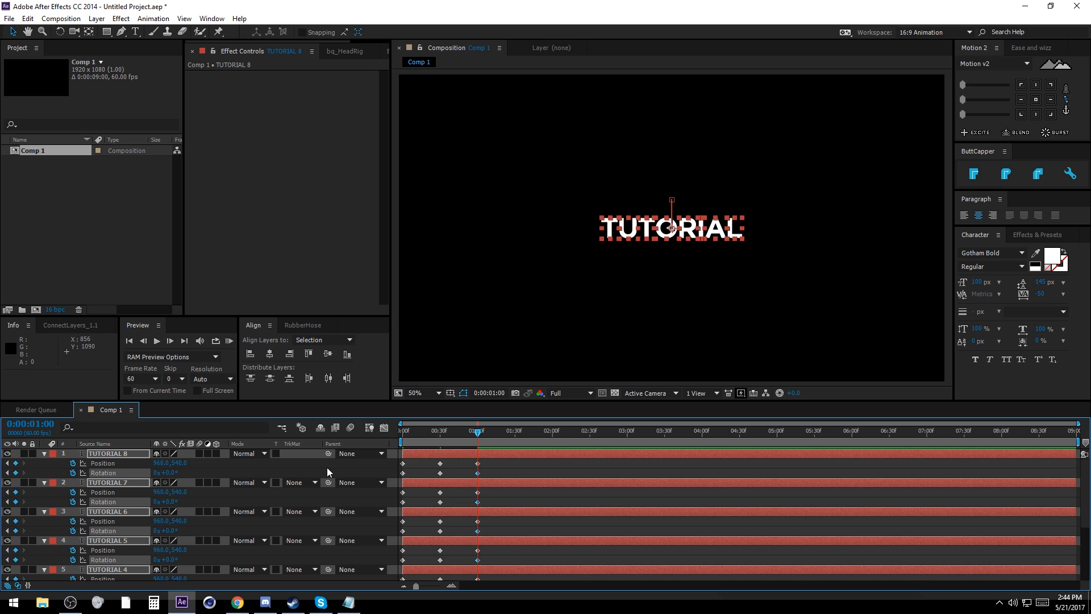
Step: Apply Easy Ease to all Position and Rotation keyframes on the eight letter layers, and leave only their 0:00:01:00 keyframes selected
left_click(503, 470)
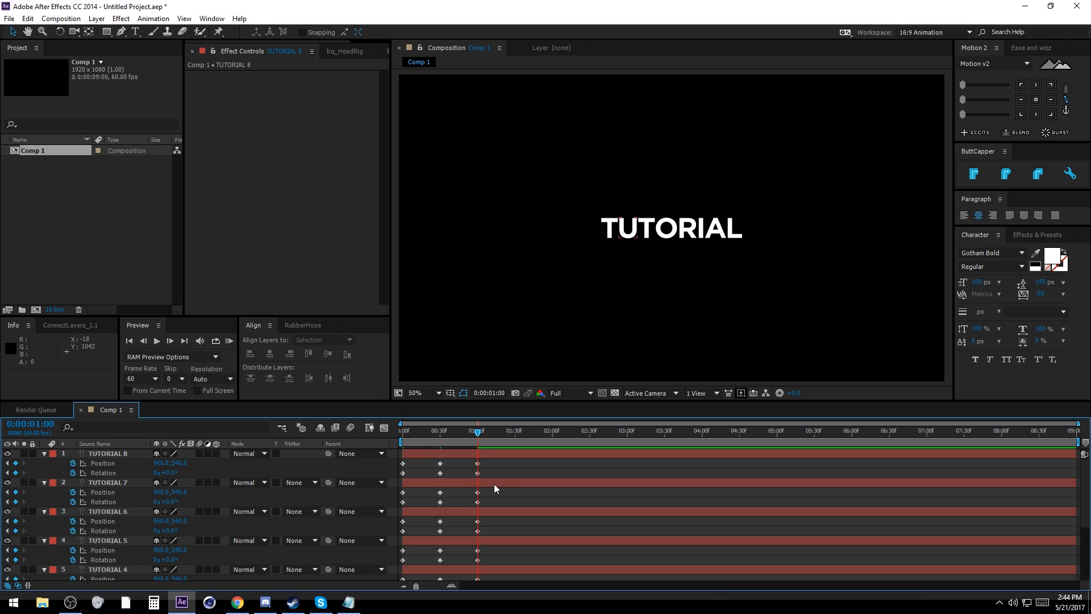
scroll(489, 467, "down", 1)
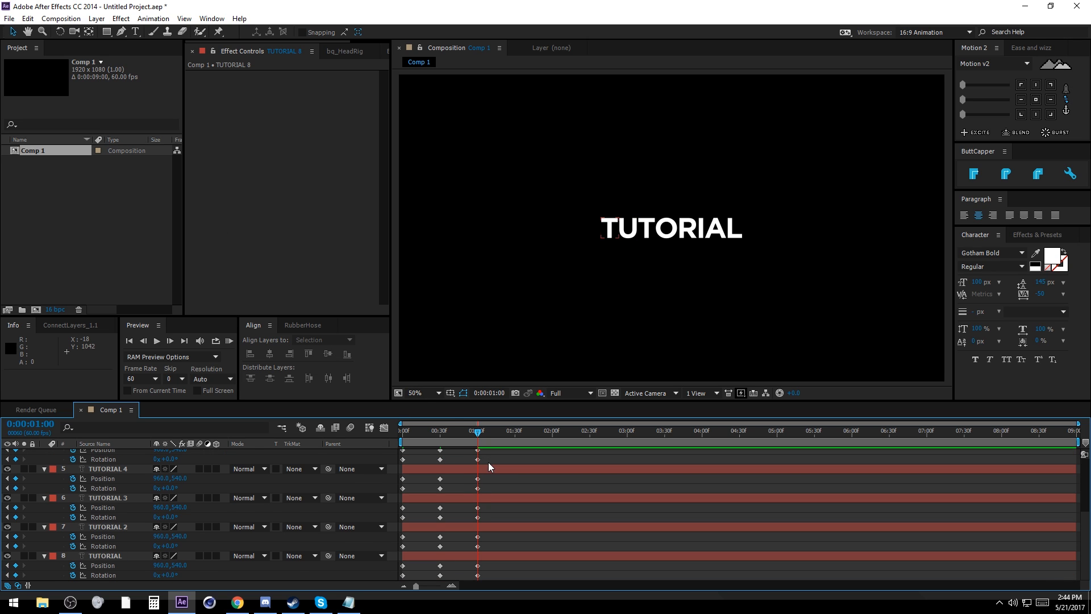
scroll(489, 467, "up", 1)
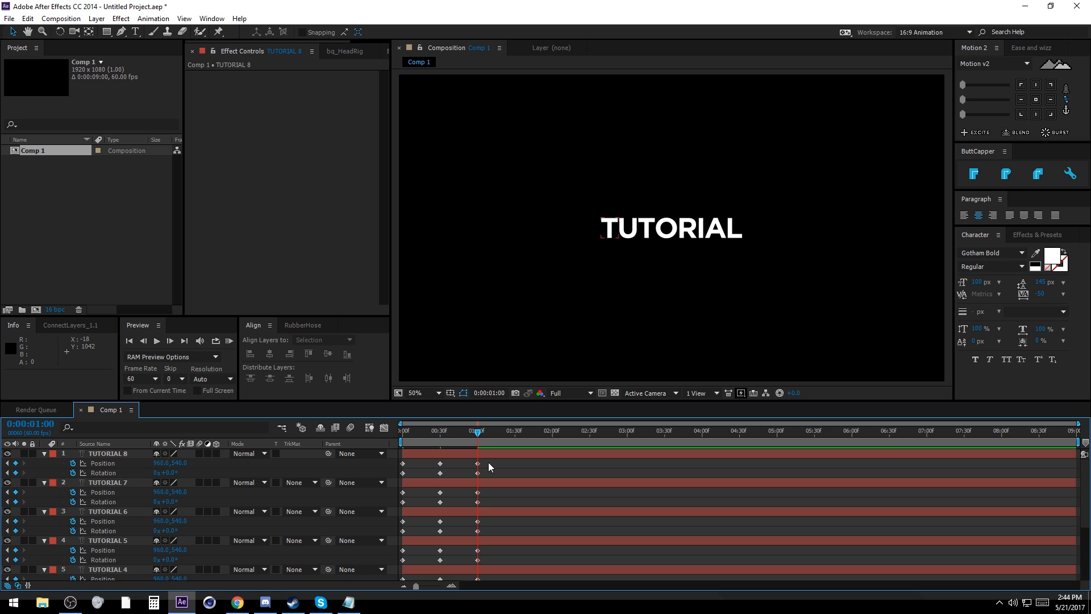
left_click_drag(488, 463, 373, 610)
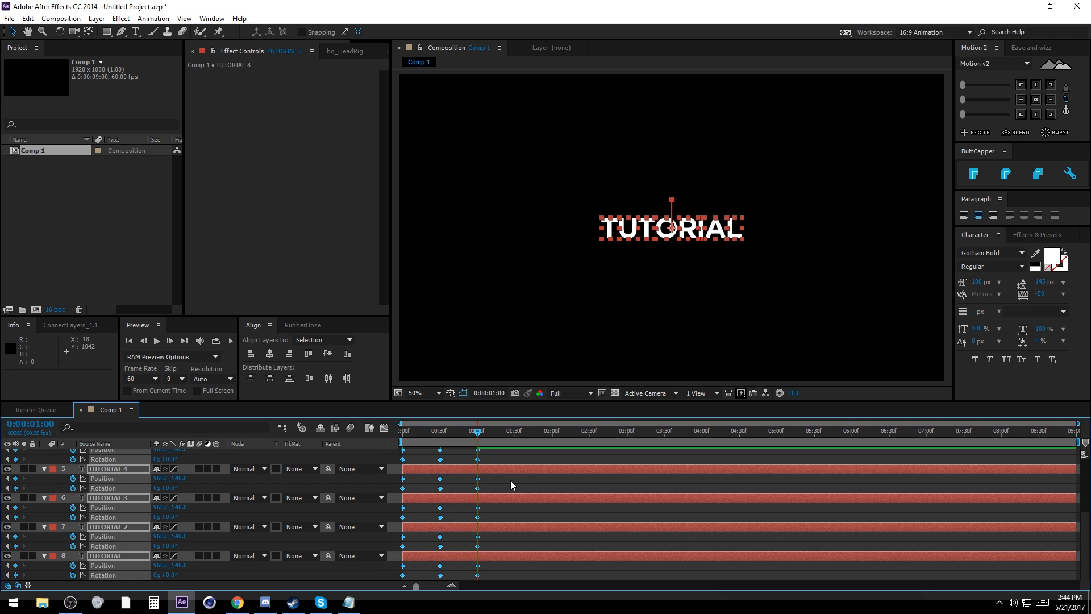
key("F9")
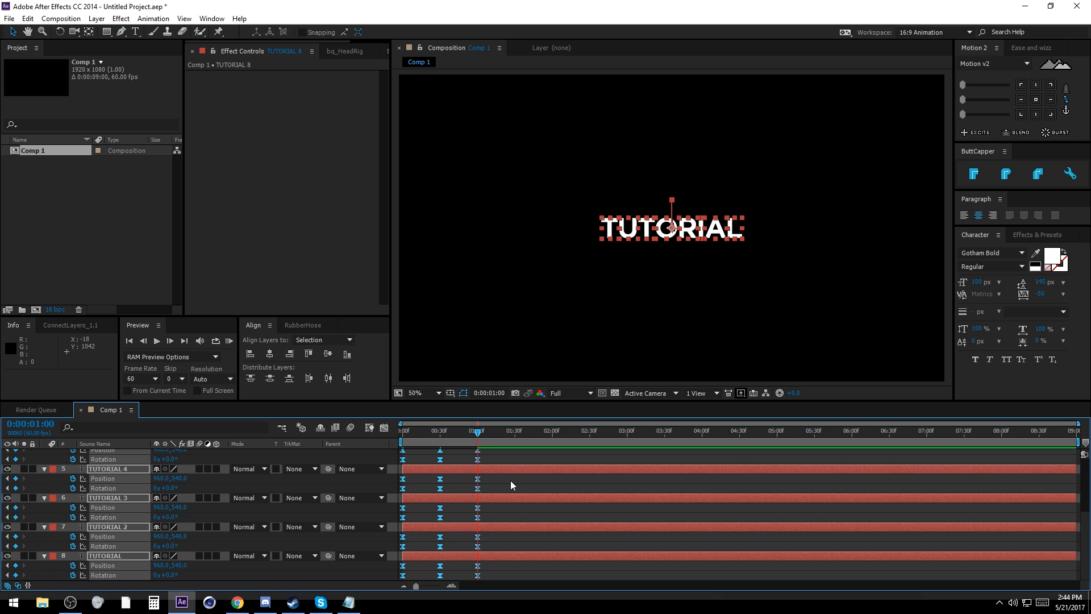
right_click(478, 517)
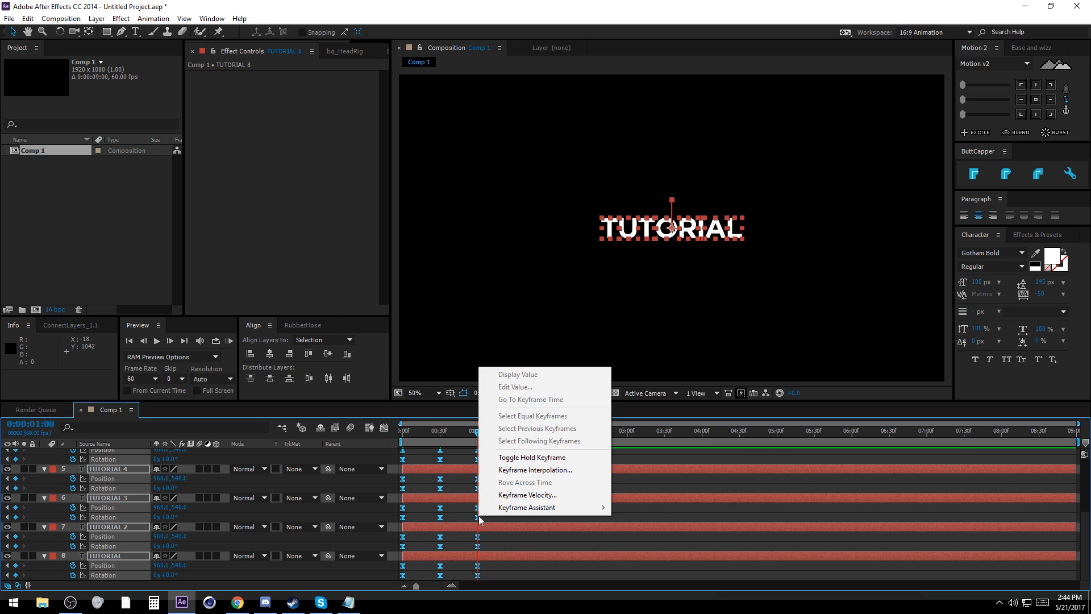
mouse_move(489, 507)
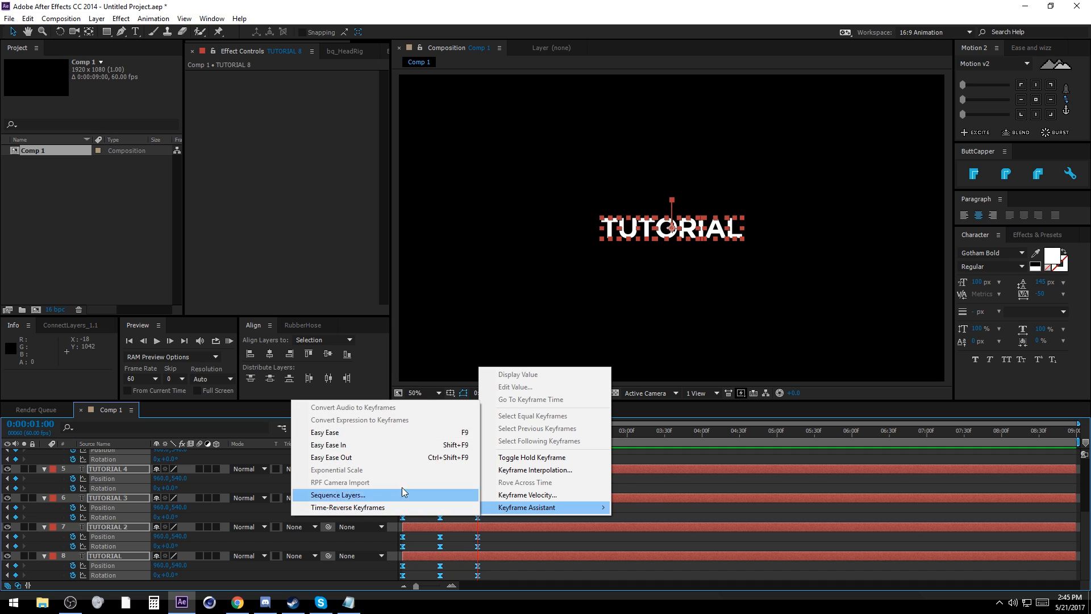
left_click(488, 543)
left_click_drag(487, 578, 469, 436)
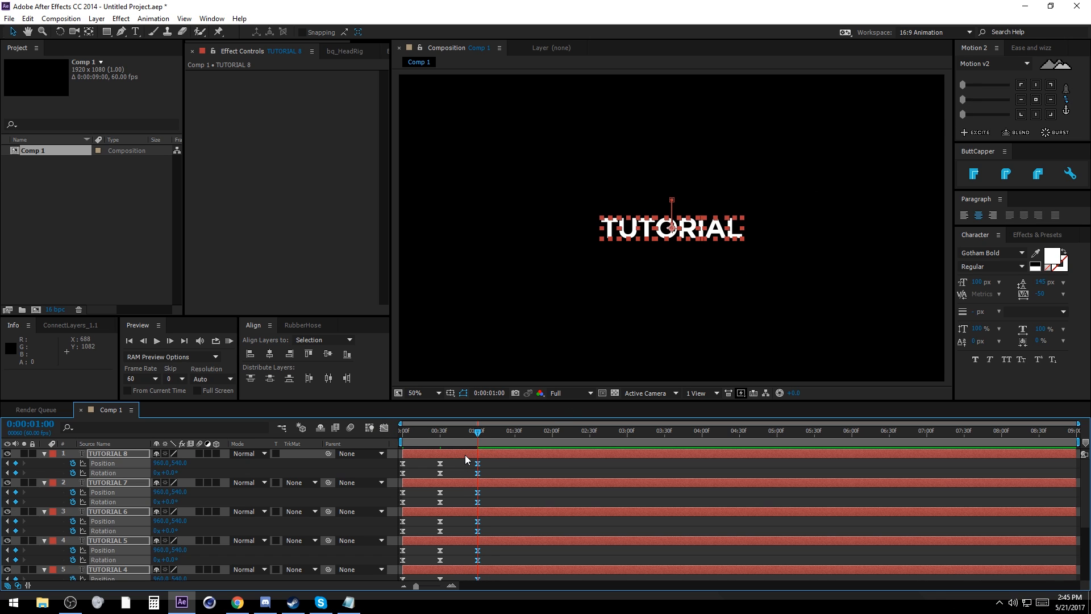
Step: Try adjusting the Keyframe Velocity of the selected 0:00:01:00 keyframes in the Graph Editor, entering 100, and undo the ease adjustment
left_click(383, 427)
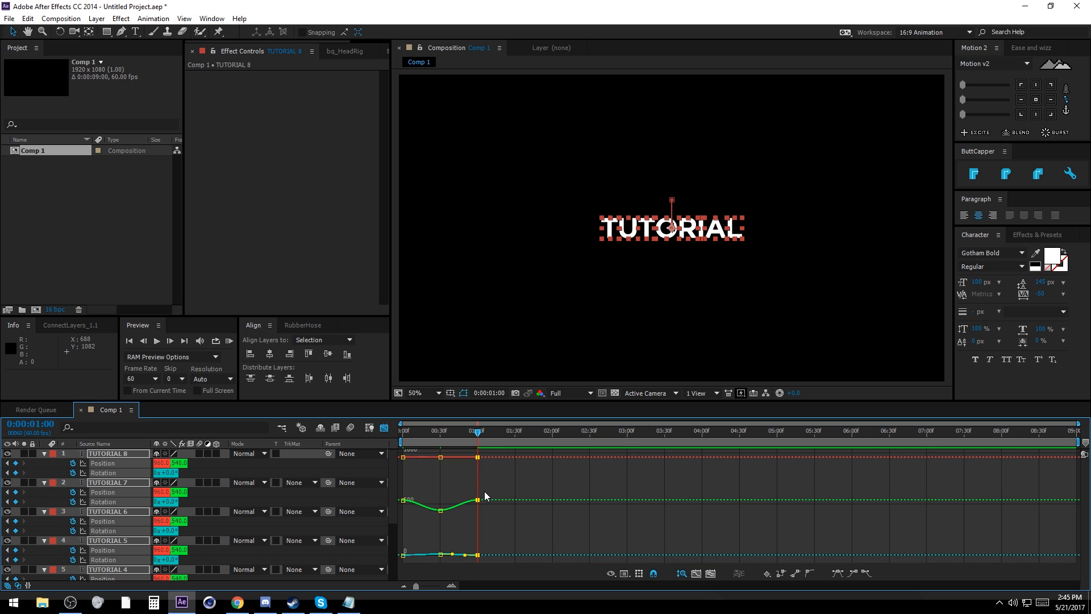
right_click(476, 501)
left_click(514, 482)
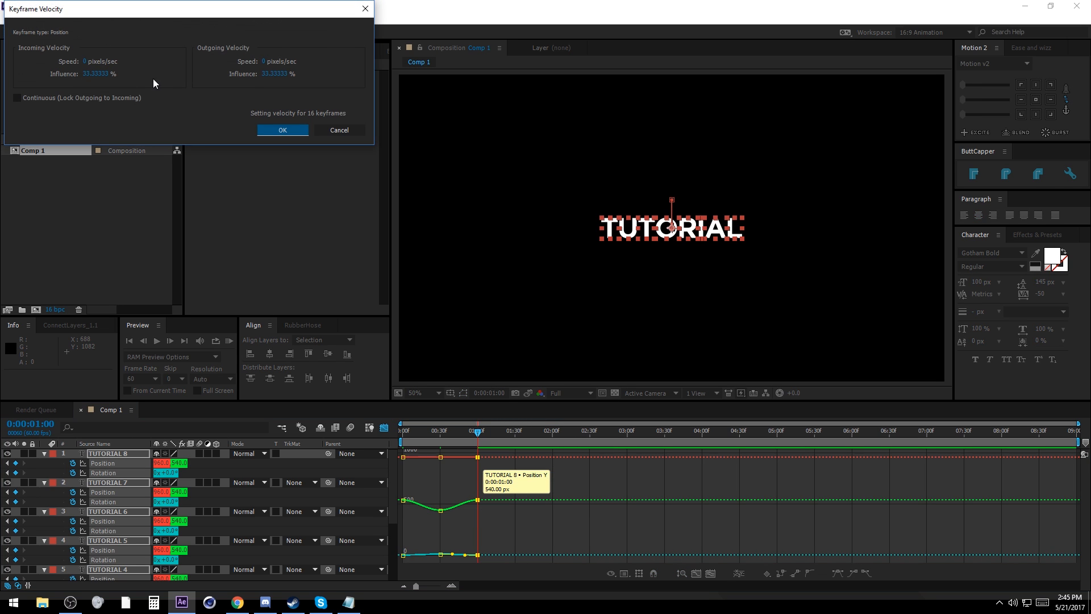
type("0")
key("Return")
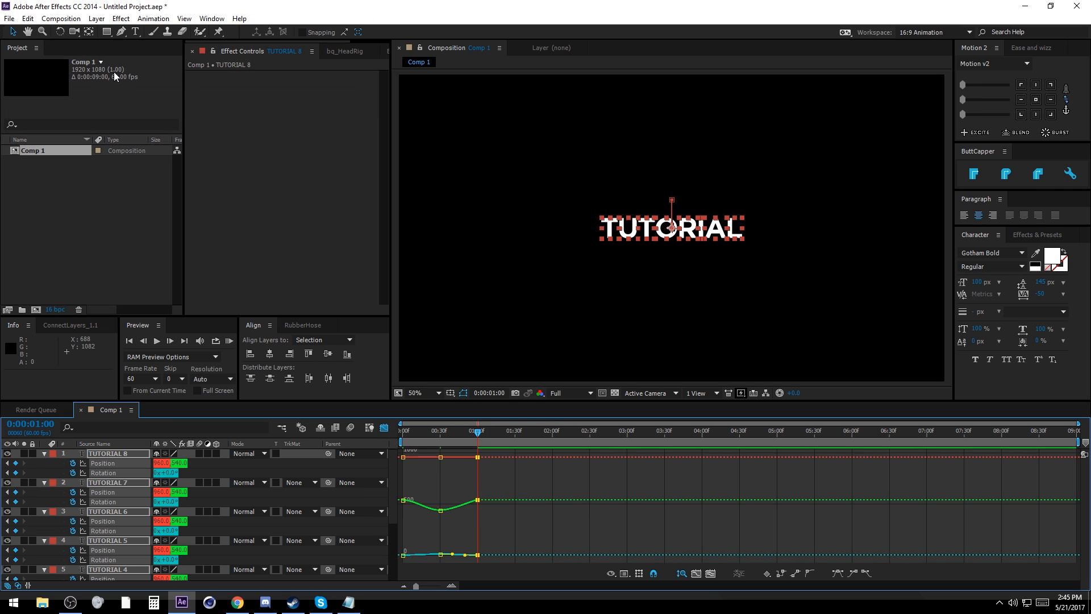
right_click(476, 502)
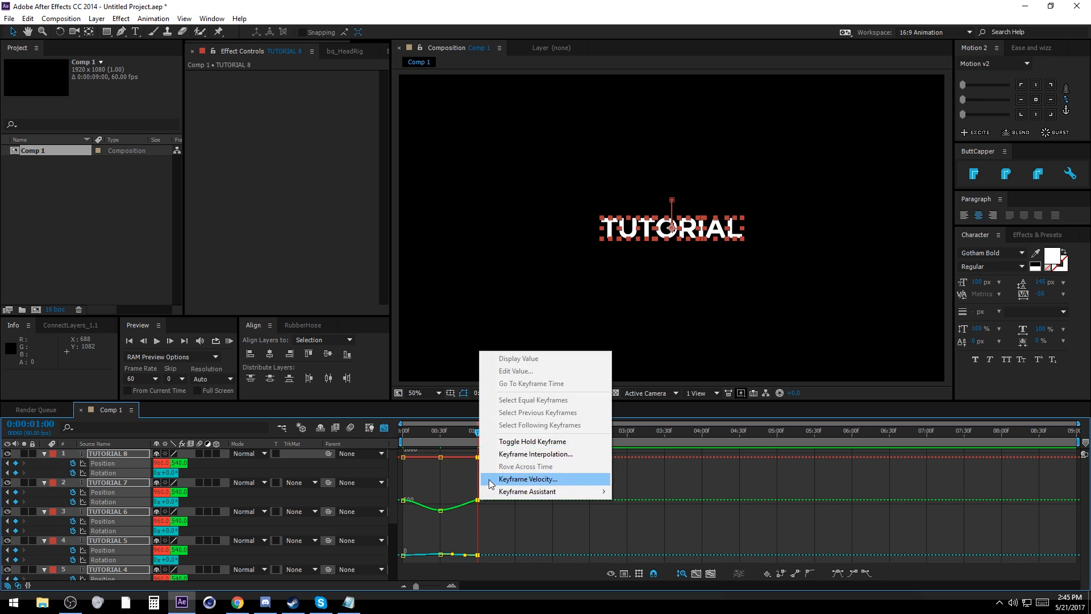
left_click(514, 482)
type("100")
left_click(302, 131)
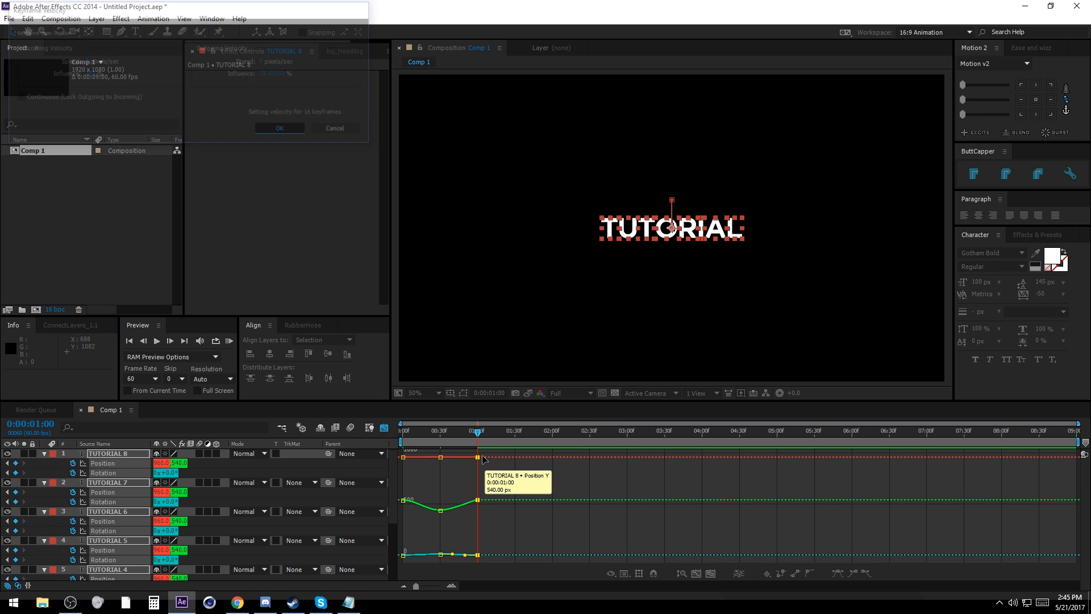
key("ctrl+z")
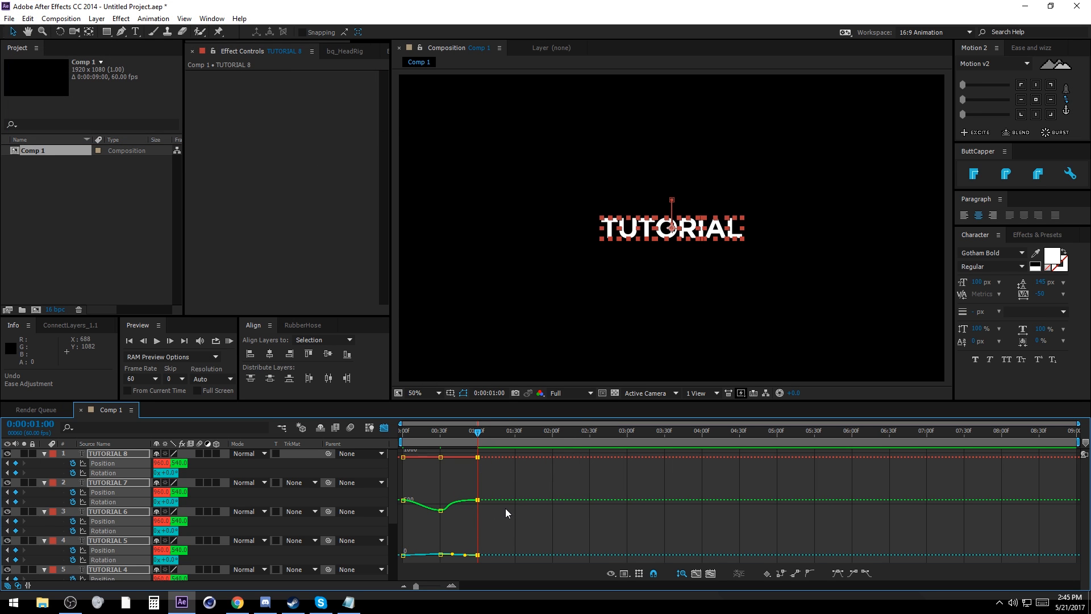
left_click(385, 427)
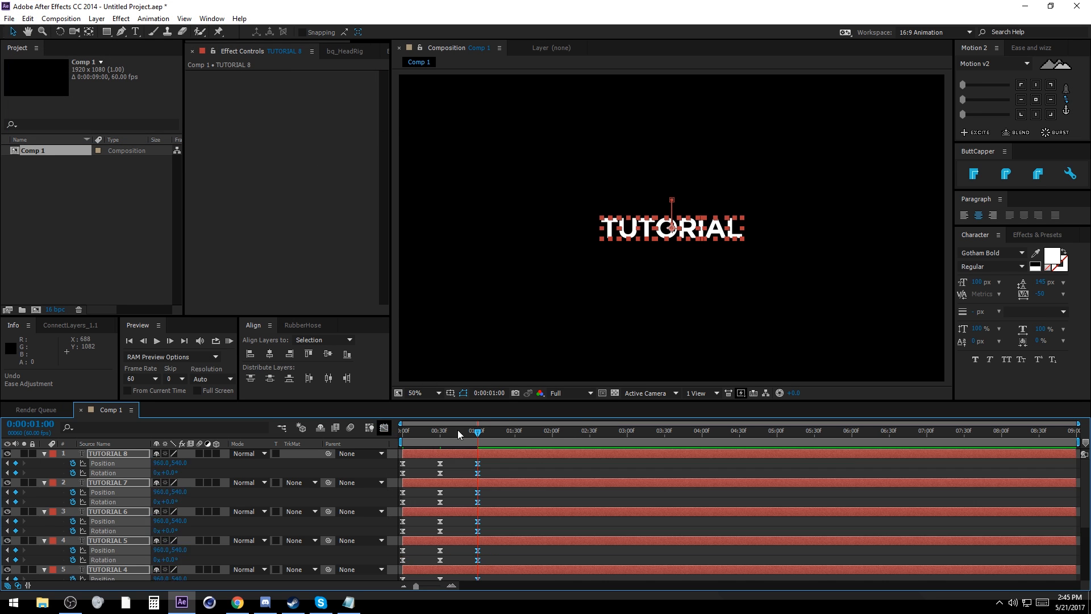
Step: Ease all letter layers' keyframes with Motion v2's middle slider: strongly at 0:00:01:00, about halfway at 0:00:00:00 and 0:00:00:30
left_click(1003, 100)
left_click_drag(411, 467, 391, 545)
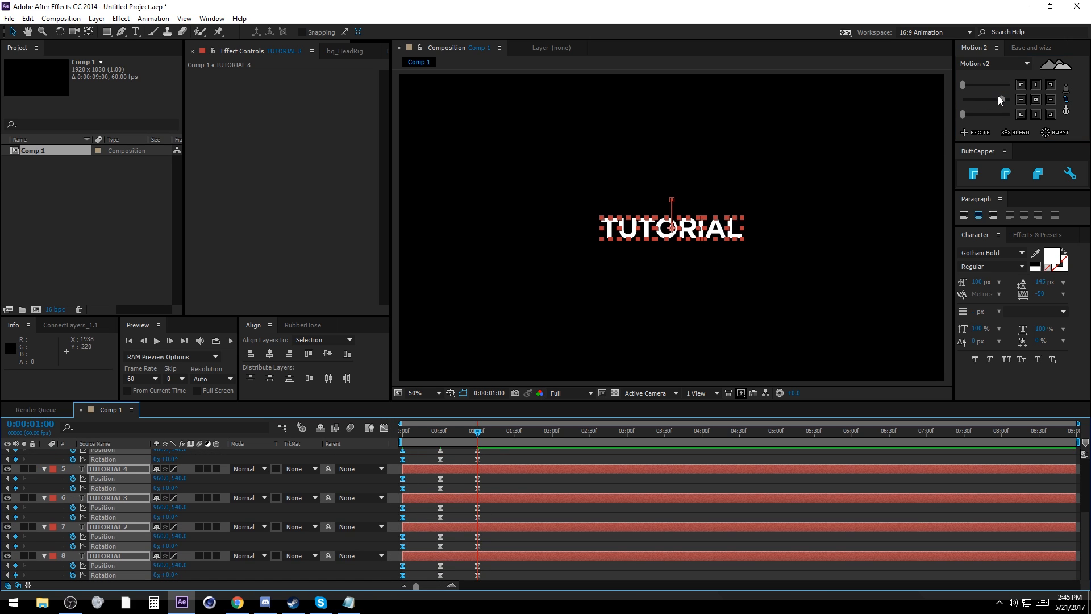
left_click_drag(1001, 100, 989, 100)
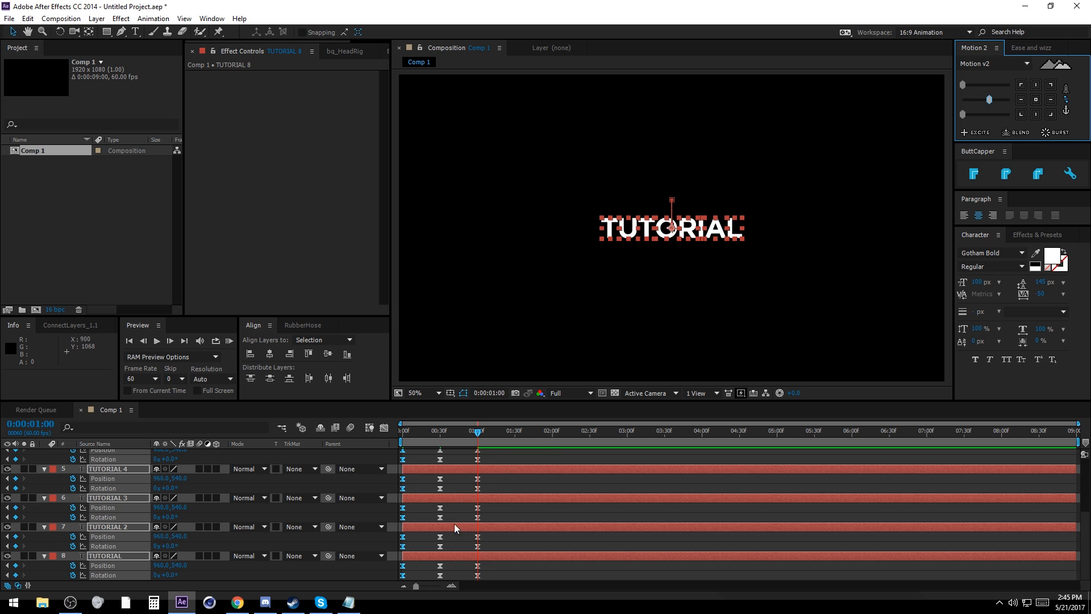
left_click_drag(447, 580, 428, 433)
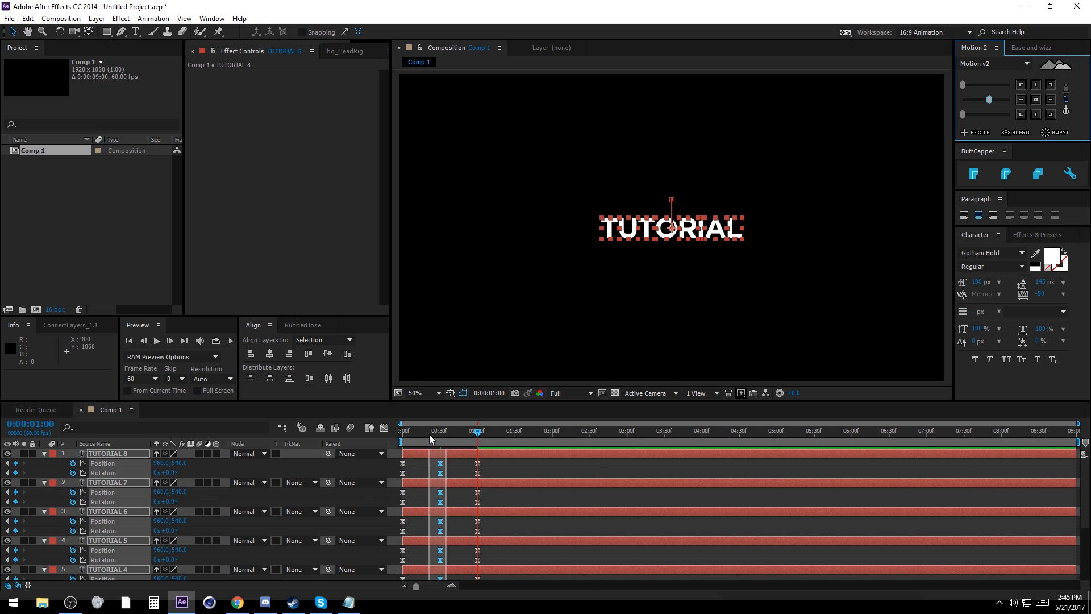
left_click_drag(991, 104, 986, 103)
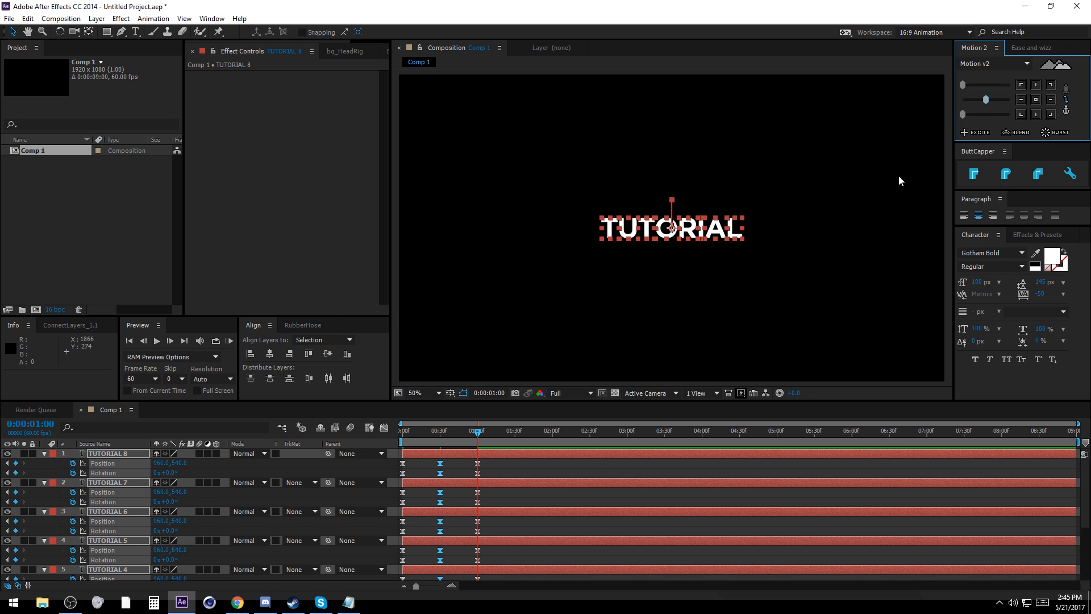
Step: Collapse the properties of all eight letter layers and scrub through the eased animation
left_click(45, 482)
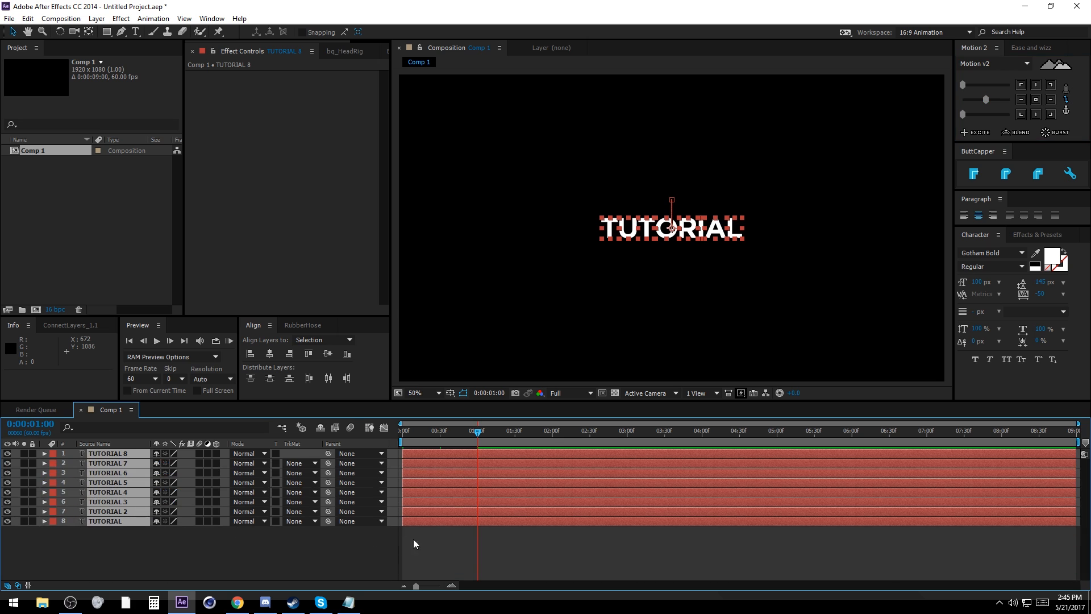
left_click(414, 538)
left_click_drag(401, 435, 496, 432)
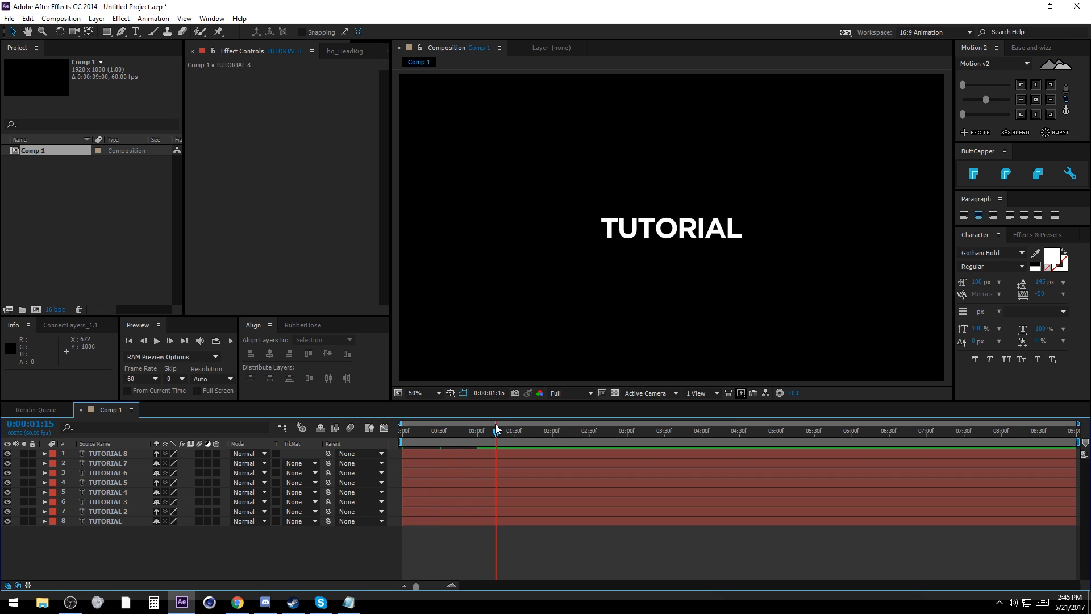
Step: Trim the end of all eight letter layers to 0:00:03:00
left_click(437, 453)
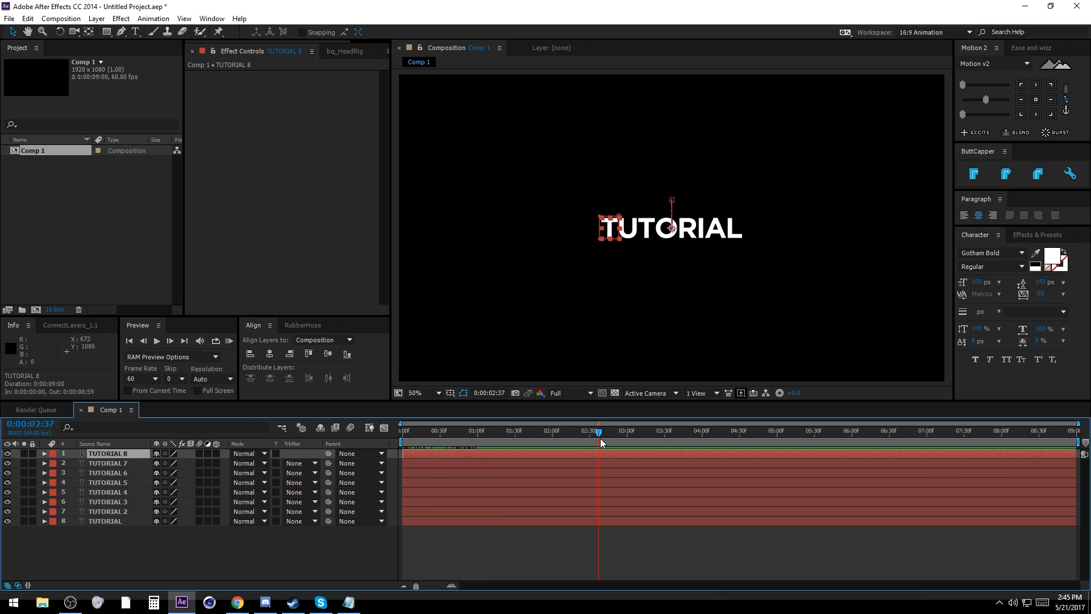
left_click(146, 342)
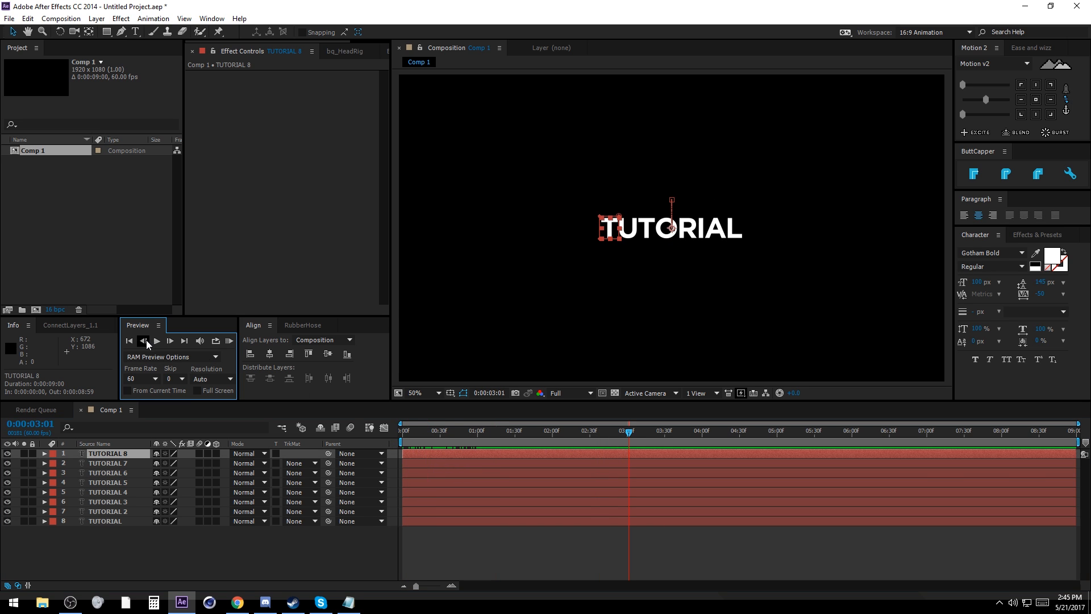
key("ctrl+a")
key("alt+bracketright")
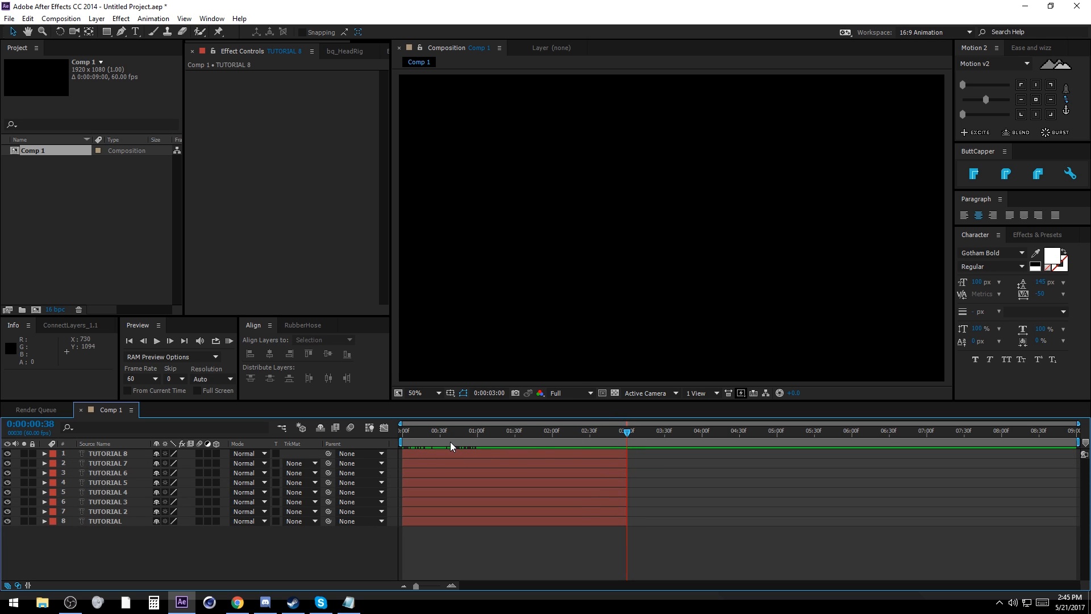
Step: Shift TUTORIAL 6, TUTORIAL 4 and TUTORIAL 2 in time to start at 0:00:00:10, 0:00:00:20 and 0:00:00:30
key("Home")
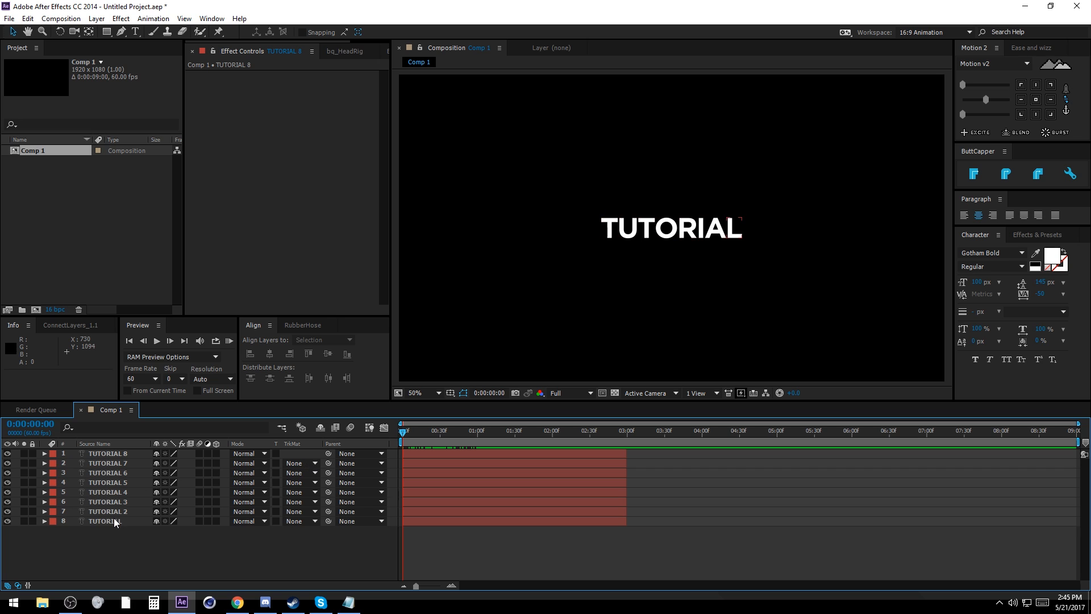
left_click(169, 343, "shift")
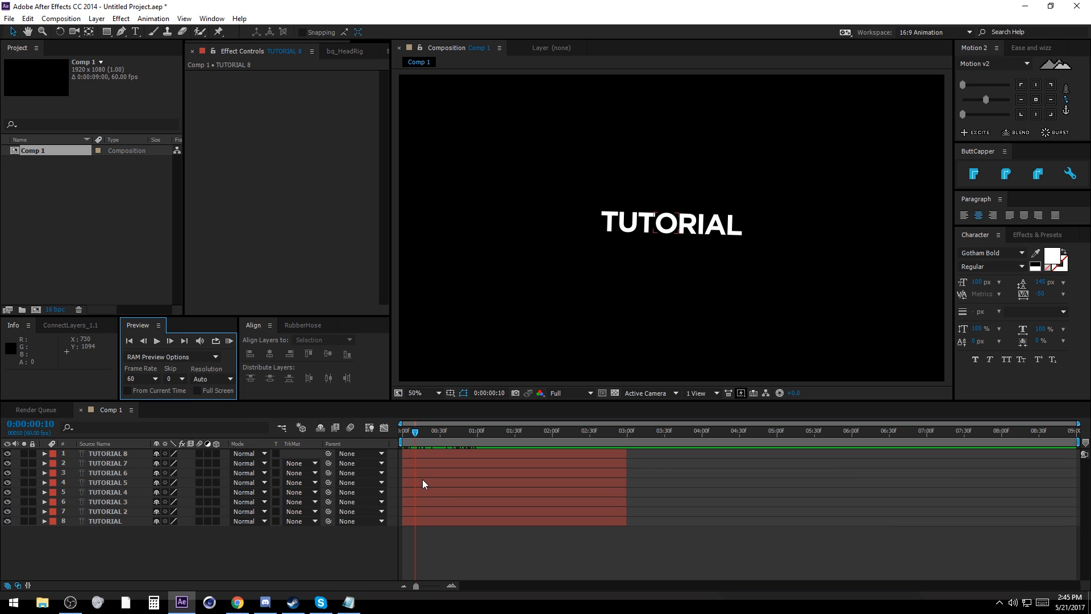
left_click_drag(413, 471, 465, 513)
left_click(170, 341, "shift")
left_click(169, 342, "shift")
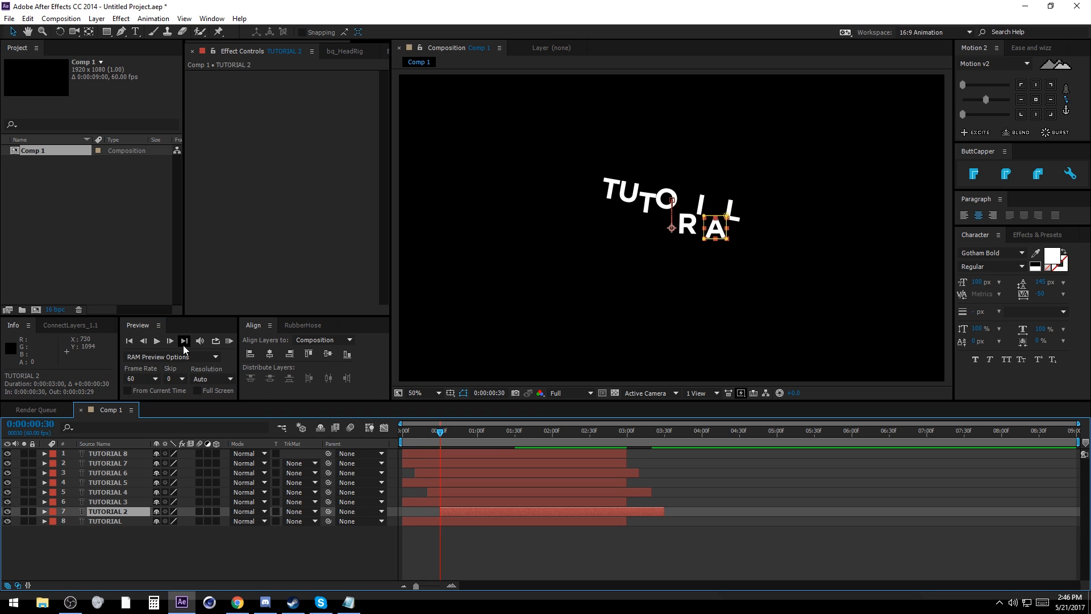
Step: Shift TUTORIAL, TUTORIAL 3, TUTORIAL 5 and TUTORIAL 7 to start at frames 35, 25, 15 and 5, completing the five-frame stagger
left_click(168, 342)
left_click(168, 342)
left_click(167, 342)
left_click(167, 341)
left_click(168, 341)
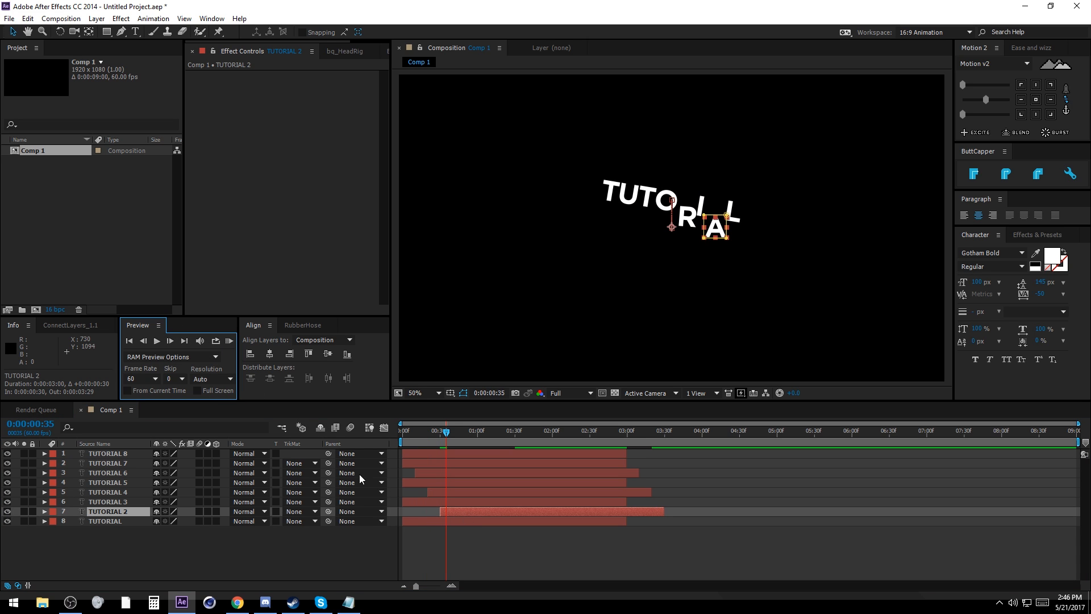
left_click_drag(416, 523, 411, 466)
left_click(144, 340, "shift")
left_click(140, 342, "shift")
left_click(143, 341, "shift")
left_click(415, 529)
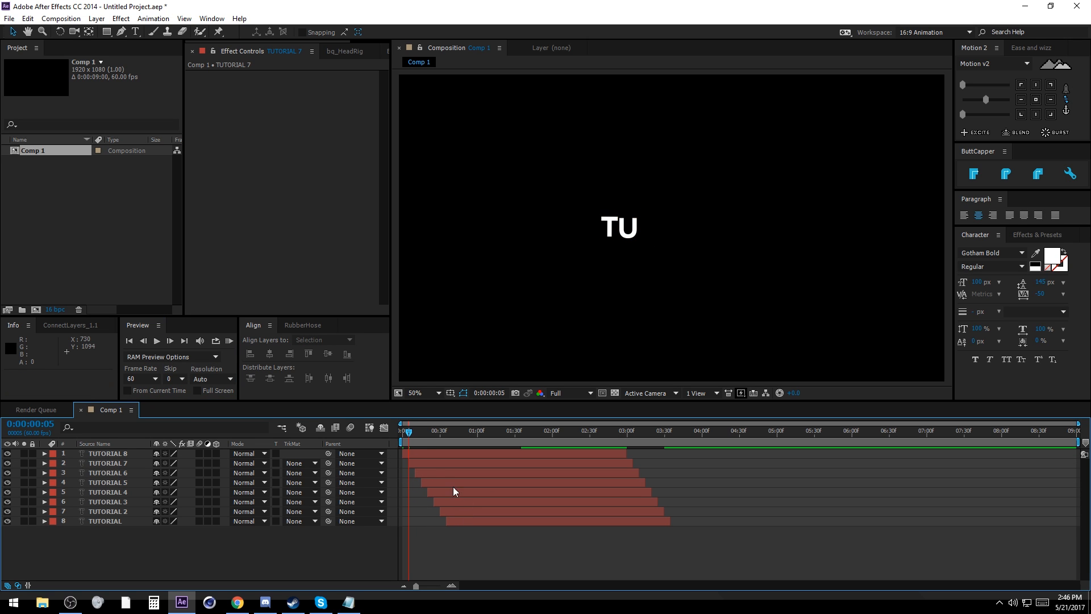
Step: Extend the in points of the seven staggered letter layers back to 0:00:00:00, keeping their keyframe timing
left_click(415, 463)
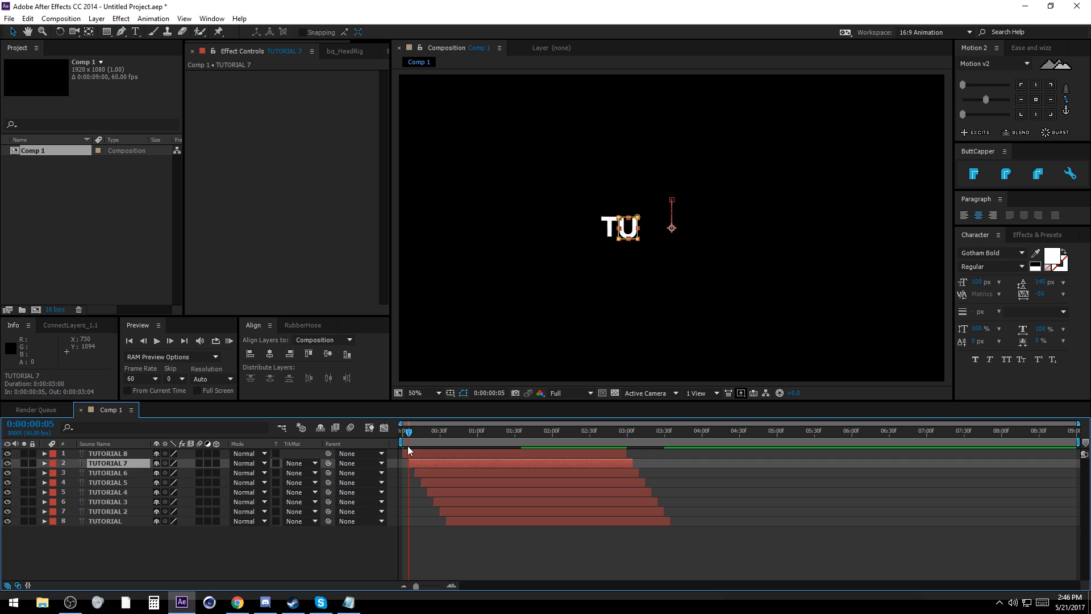
key("Home")
left_click_drag(410, 463, 403, 492)
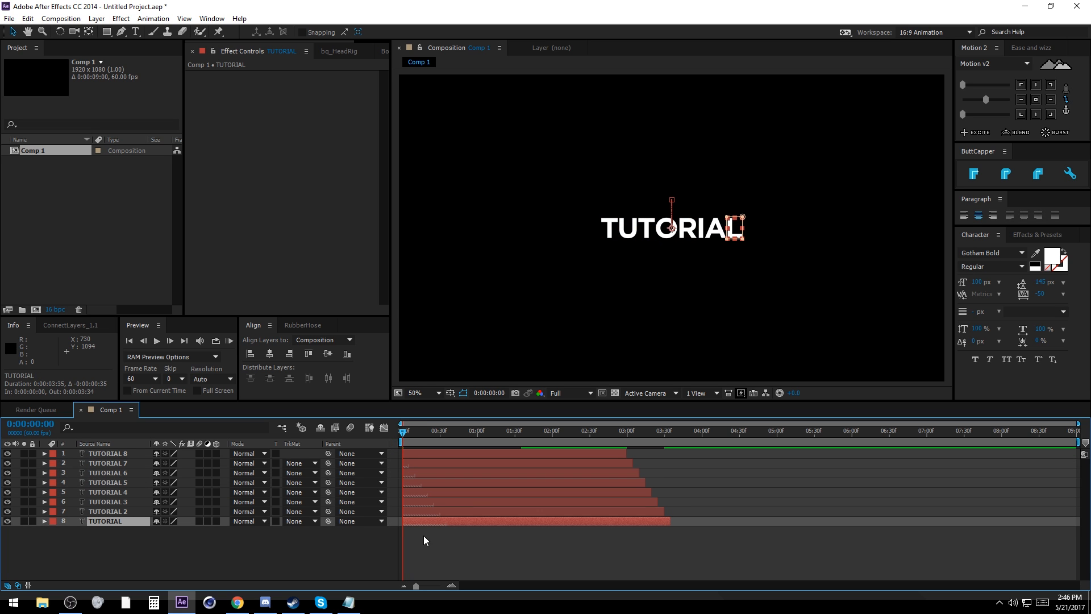
left_click(424, 540)
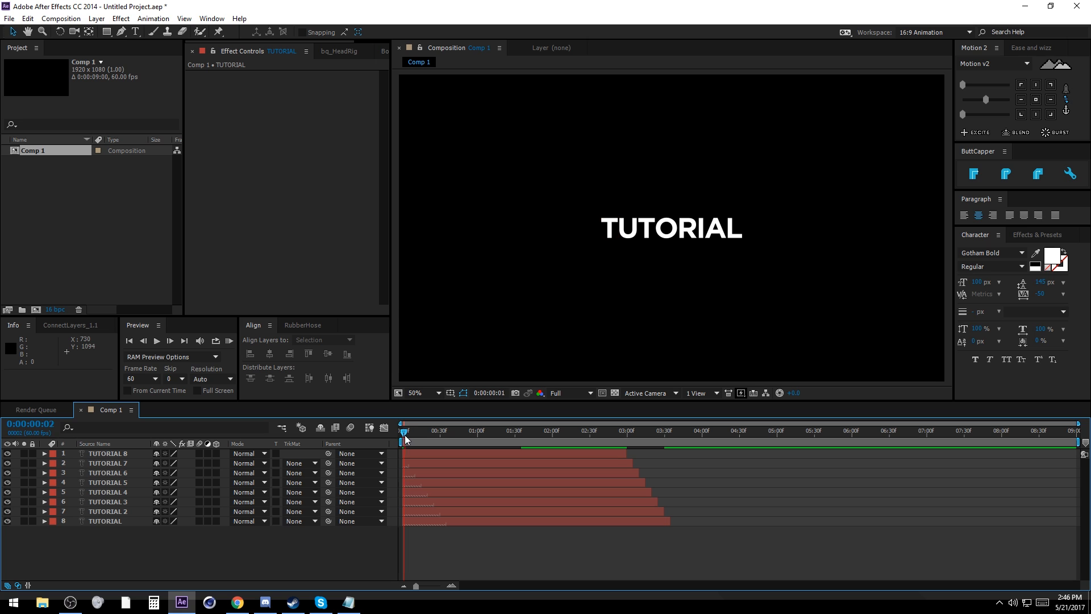
Step: Scrub and play the staggered TUTORIAL animation, and switch to Chrome to compare it with the Awedrop reference video
left_click_drag(404, 432, 531, 415)
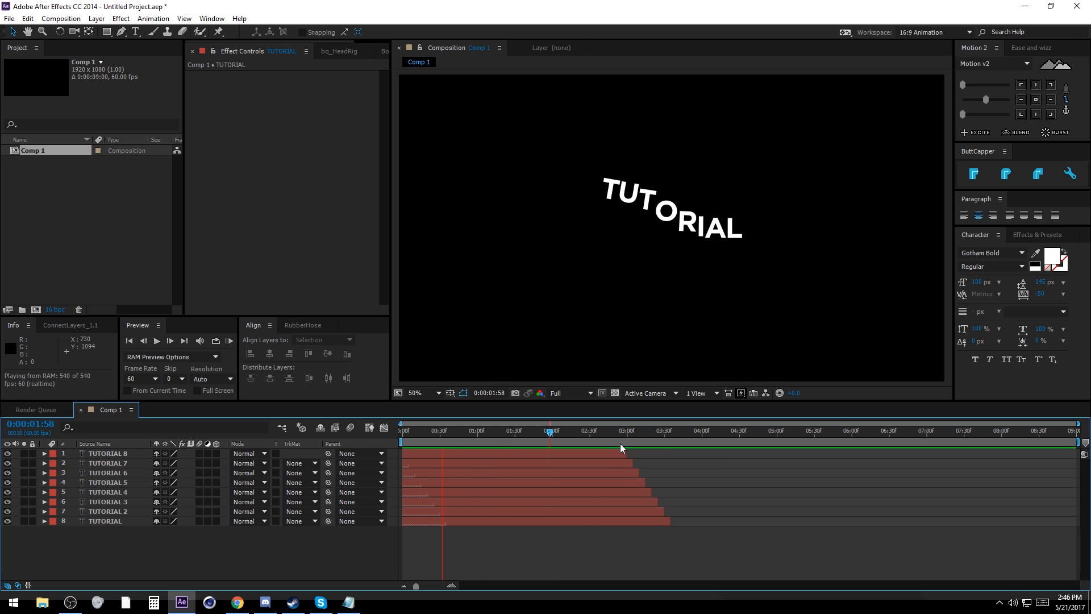
key("space")
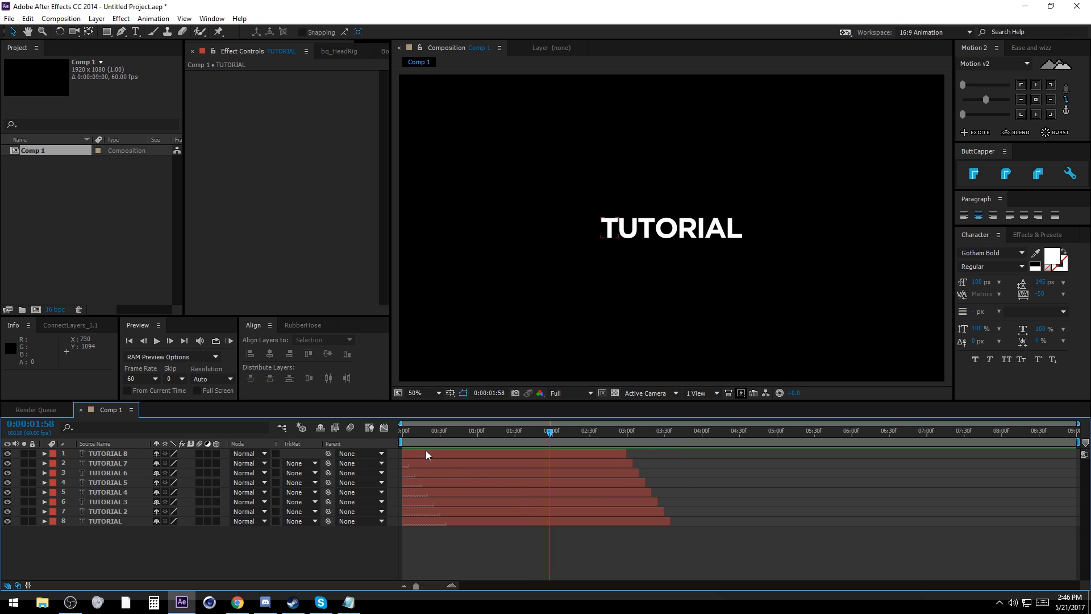
left_click(238, 603)
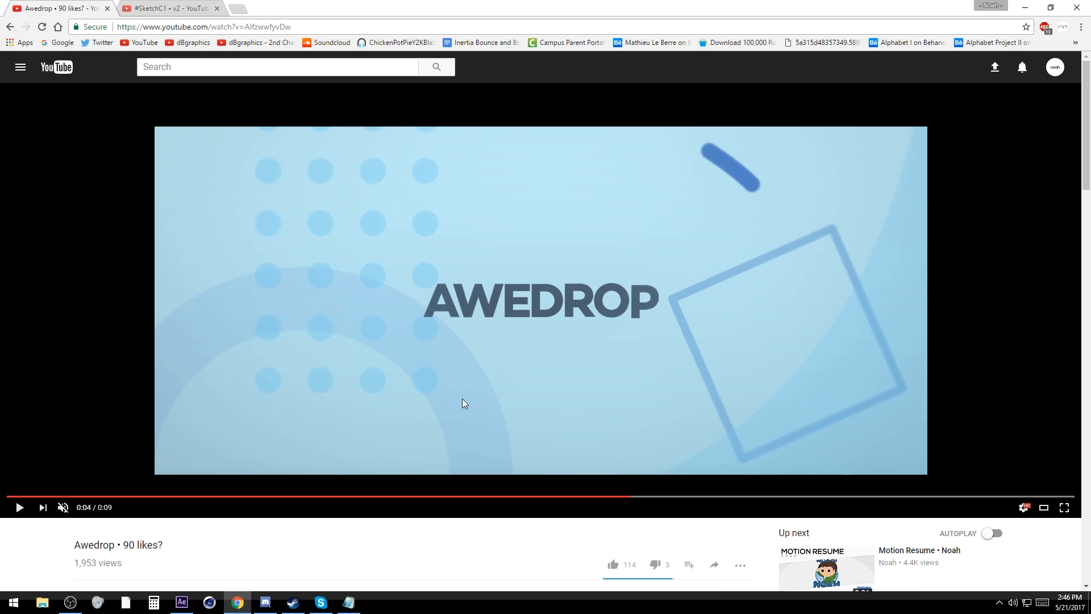
Step: Replay the Awedrop reference video around 0:04 to examine how its letters settle into place
left_click(436, 496)
left_click(461, 418)
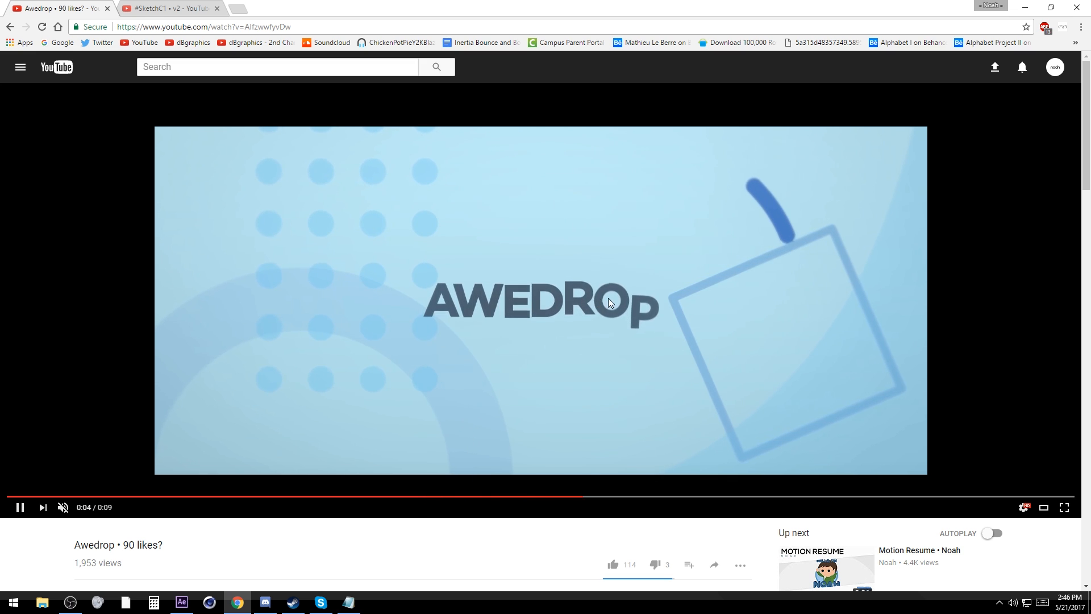
left_click(512, 376)
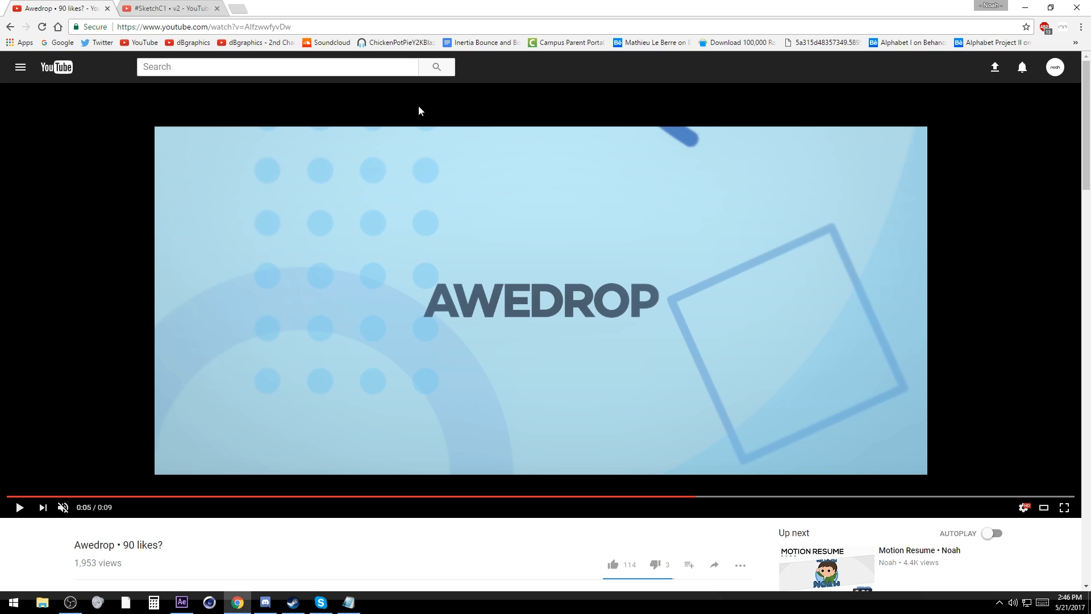
Step: Open the #SketchC1 v2 video and play it in short bursts around 0:06 to examine the rotation of the GARRET letters
left_click(191, 6)
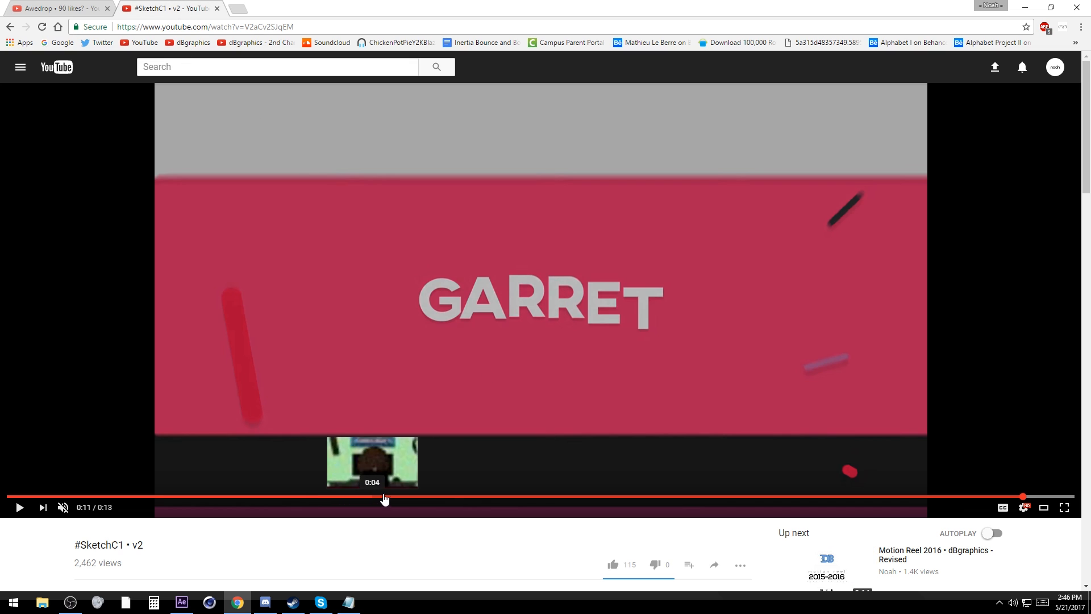
left_click(455, 497)
left_click(17, 510)
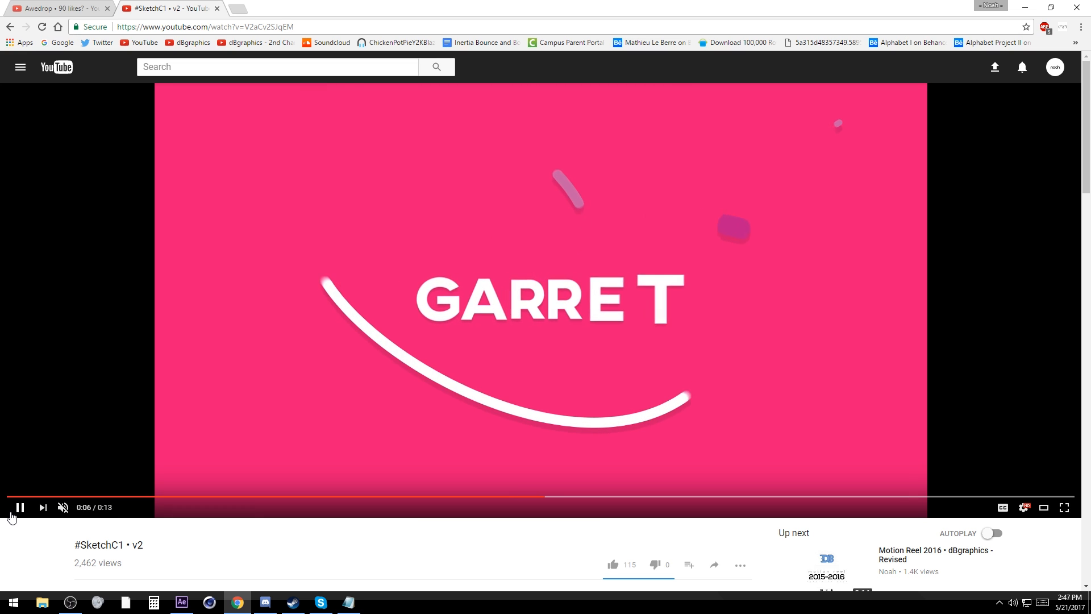
left_click(506, 336)
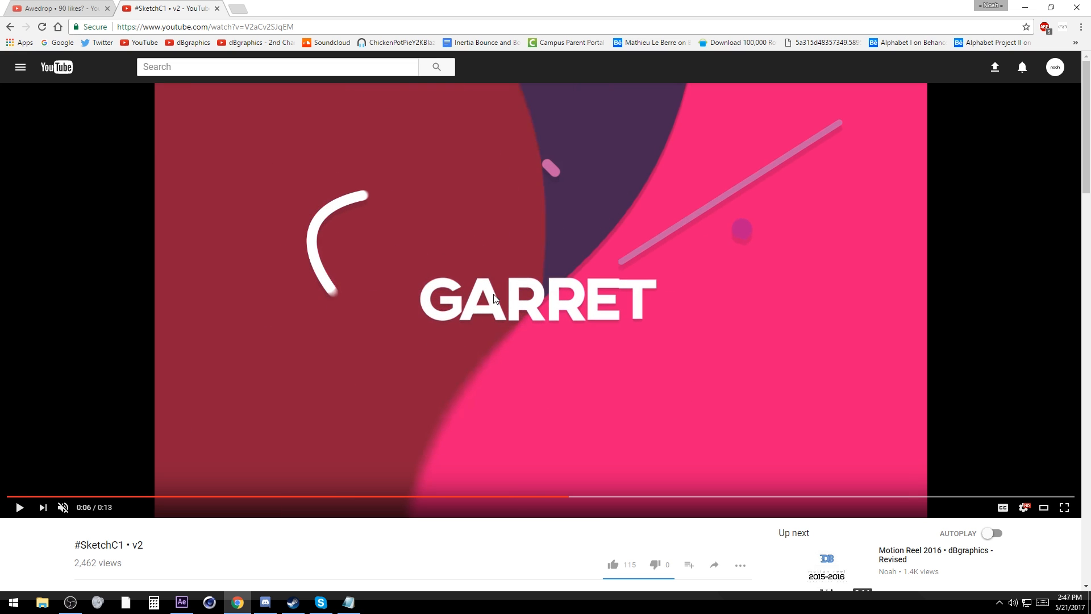
left_click(181, 602)
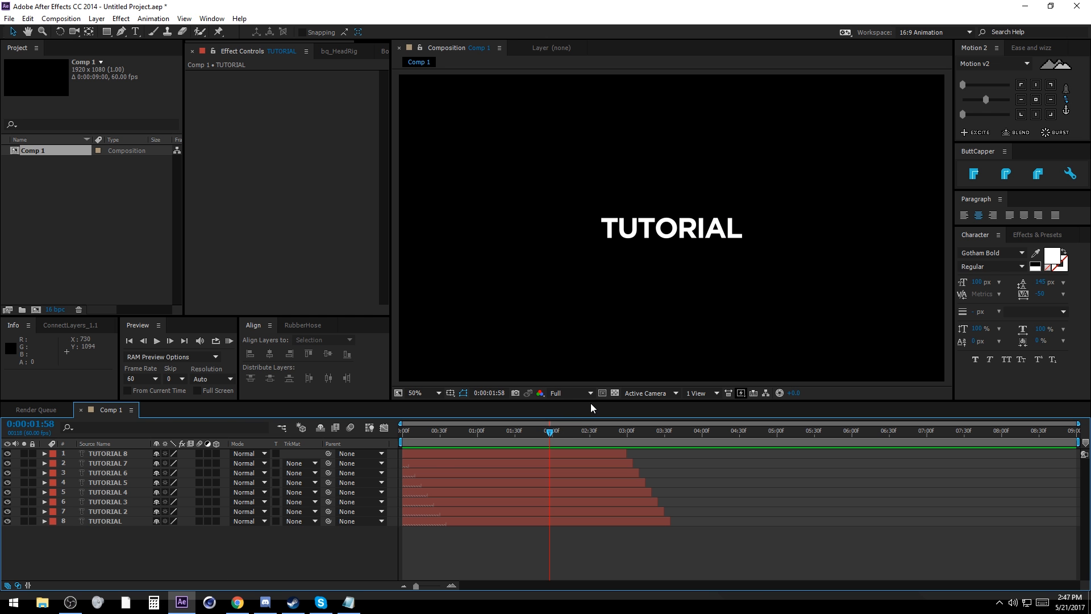
left_click(238, 602)
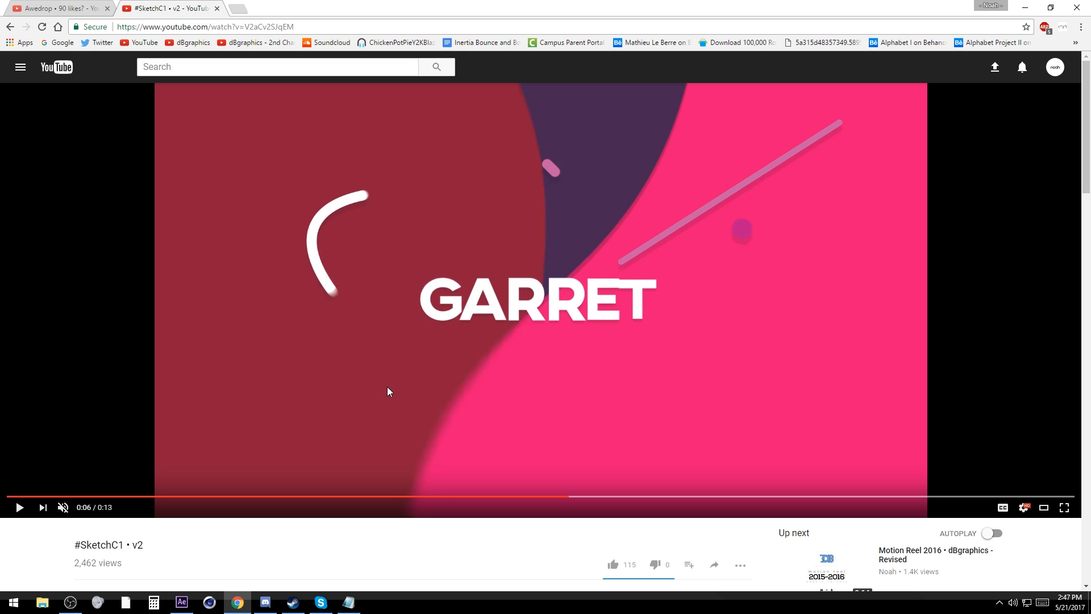
left_click(19, 508)
left_click(18, 507)
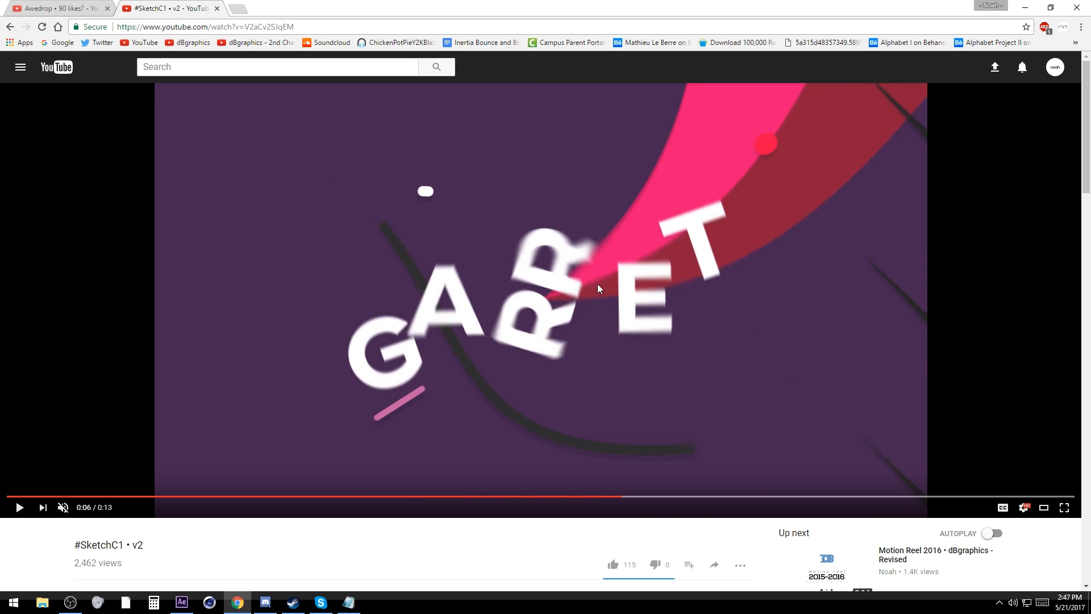
left_click(19, 507)
left_click(19, 507)
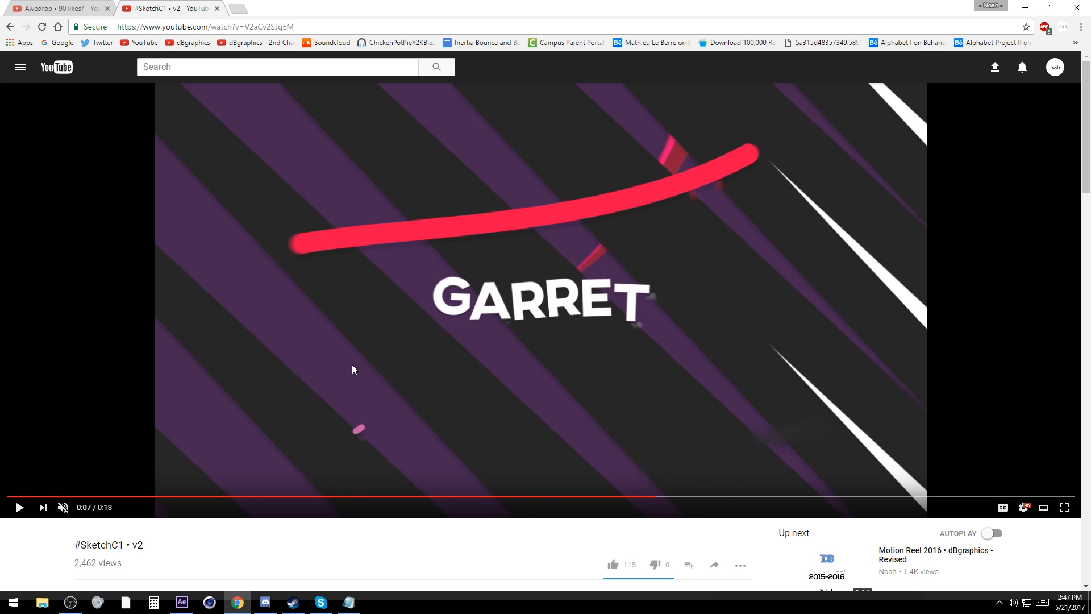
Step: Switch back to After Effects and check the TUTORIAL text's centring against the title/action-safe guides
left_click(181, 602)
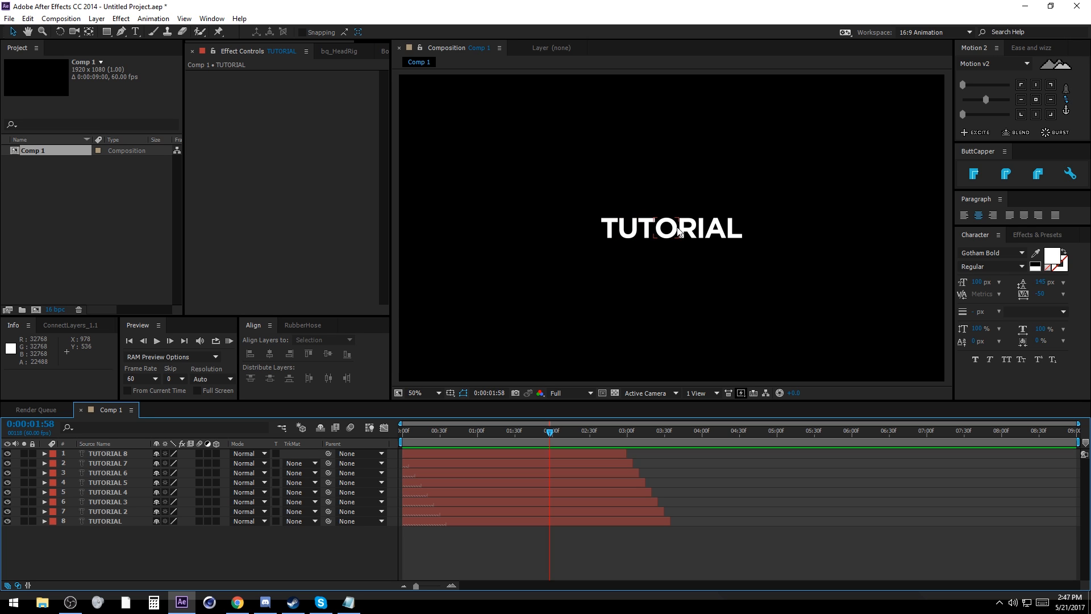
key("apostrophe")
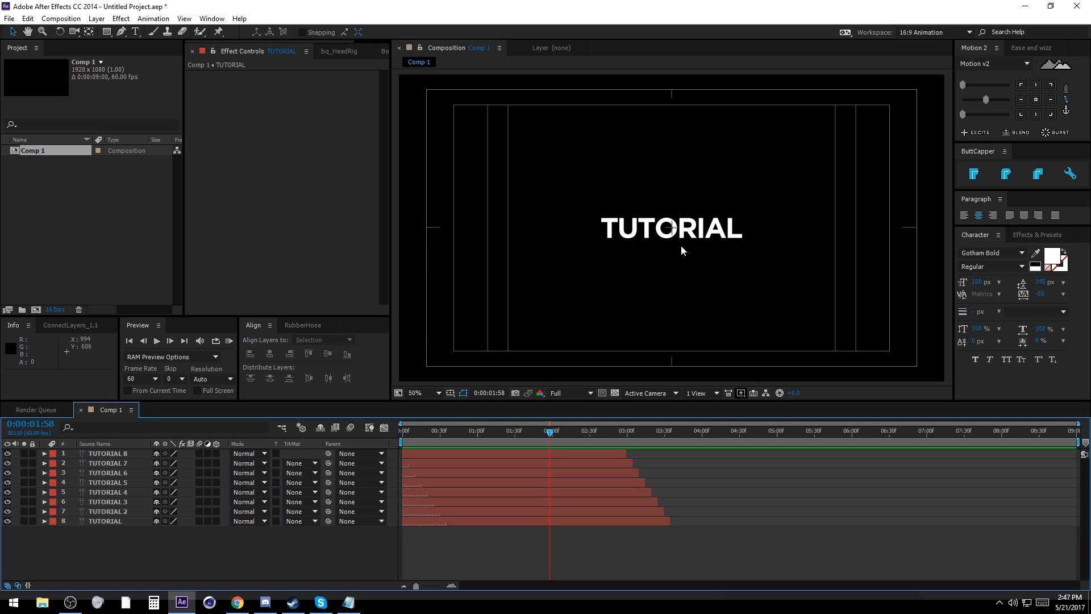
key("apostrophe")
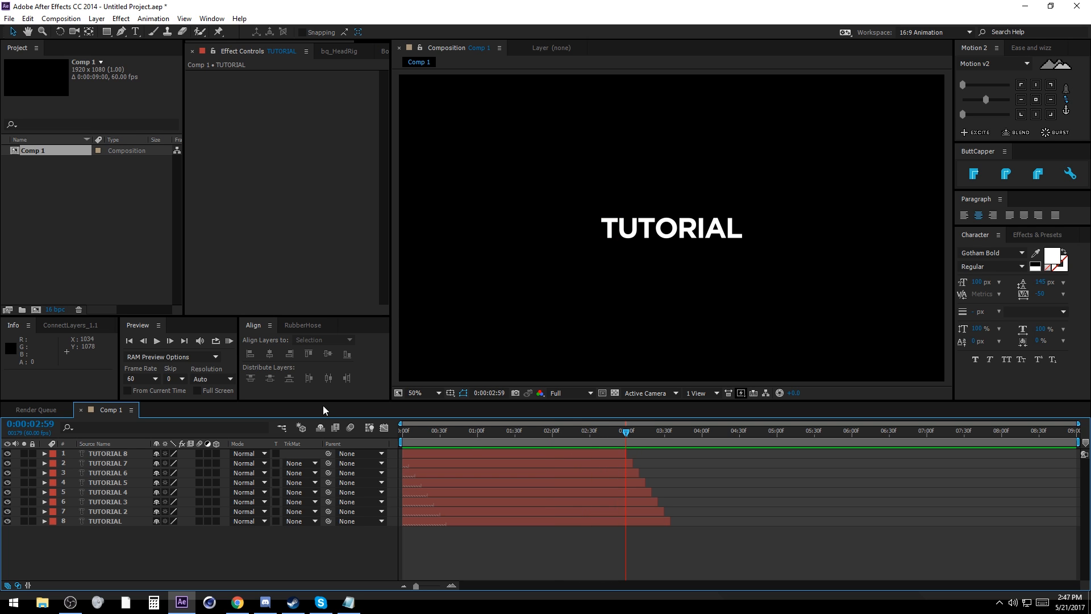
Step: Go to 0:00:03:00 and extend the out points of all eight letter layers to the end of the composition
left_click(171, 344)
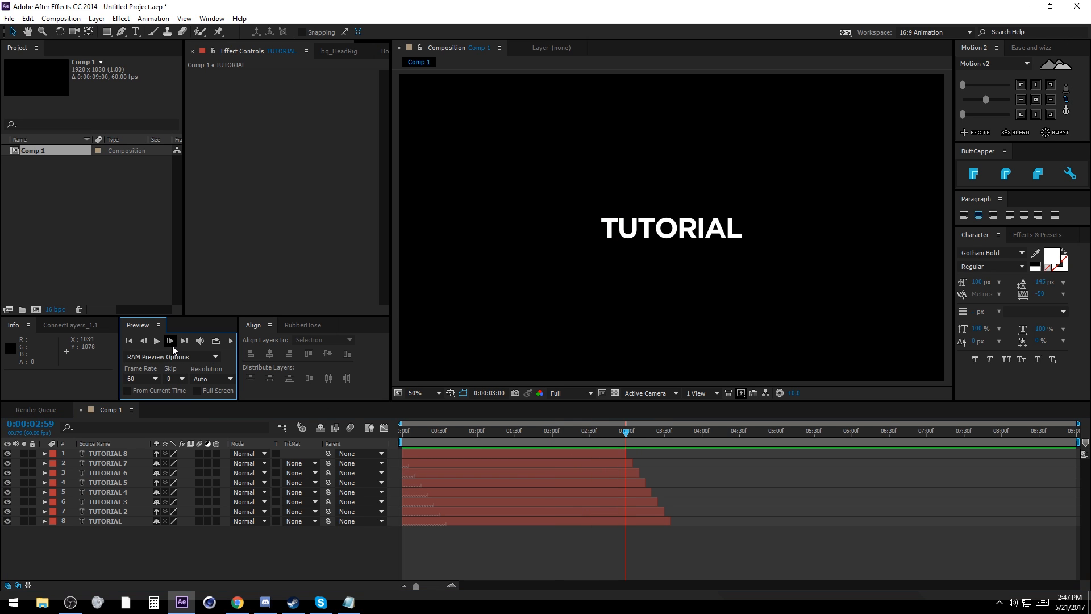
left_click(614, 456)
left_click_drag(629, 453, 1079, 454)
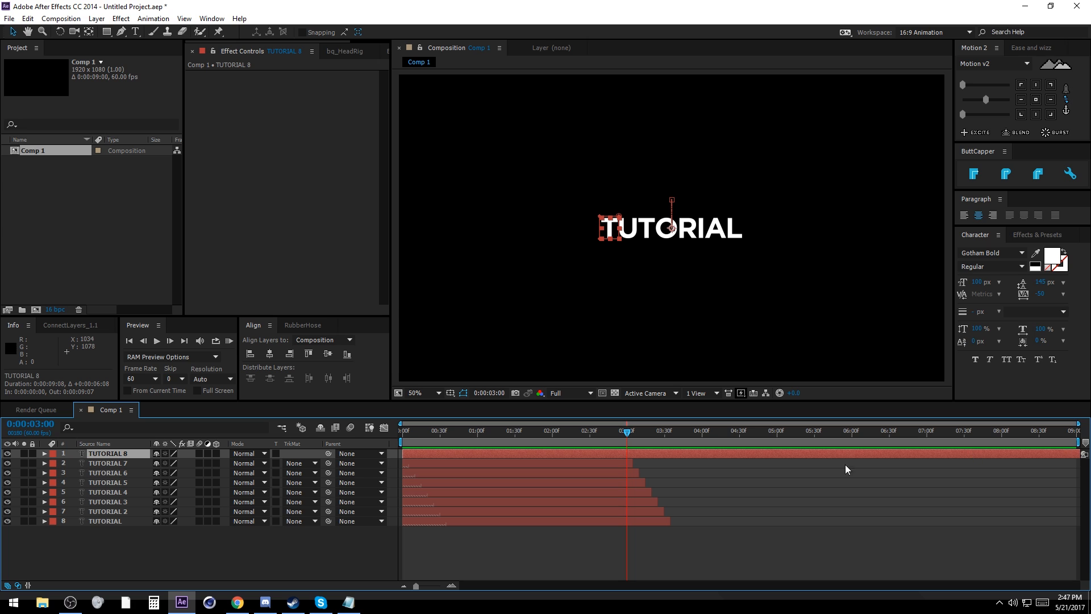
key("ctrl+z")
left_click_drag(626, 454, 1074, 448)
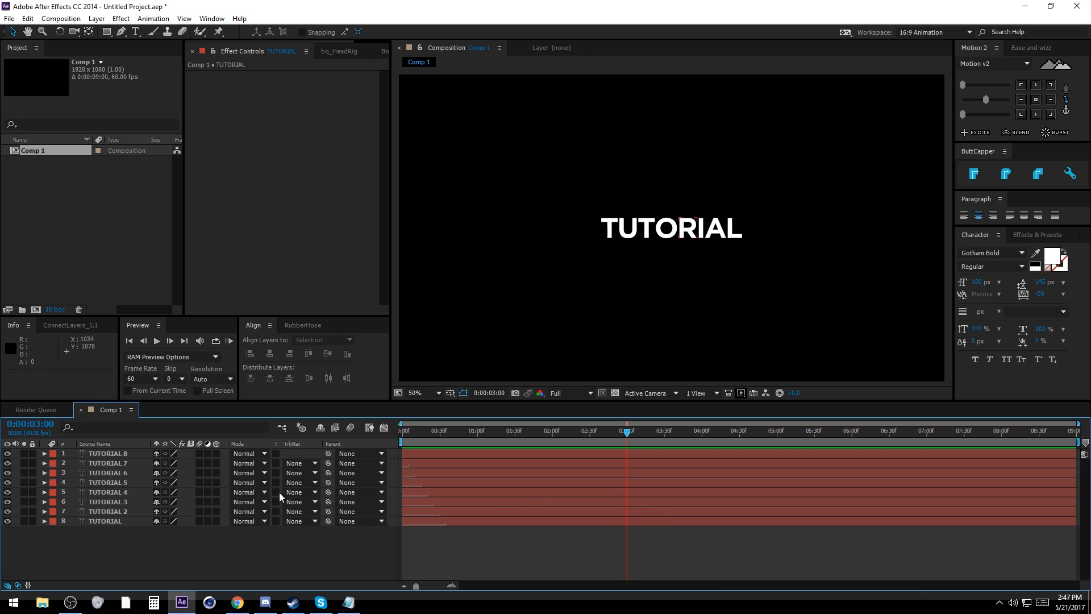
Step: Reveal the keyframed properties of all eight letter layers and add a Rotation keyframe to each at 0:00:03:00
left_click(125, 522)
left_click(124, 452, "shift")
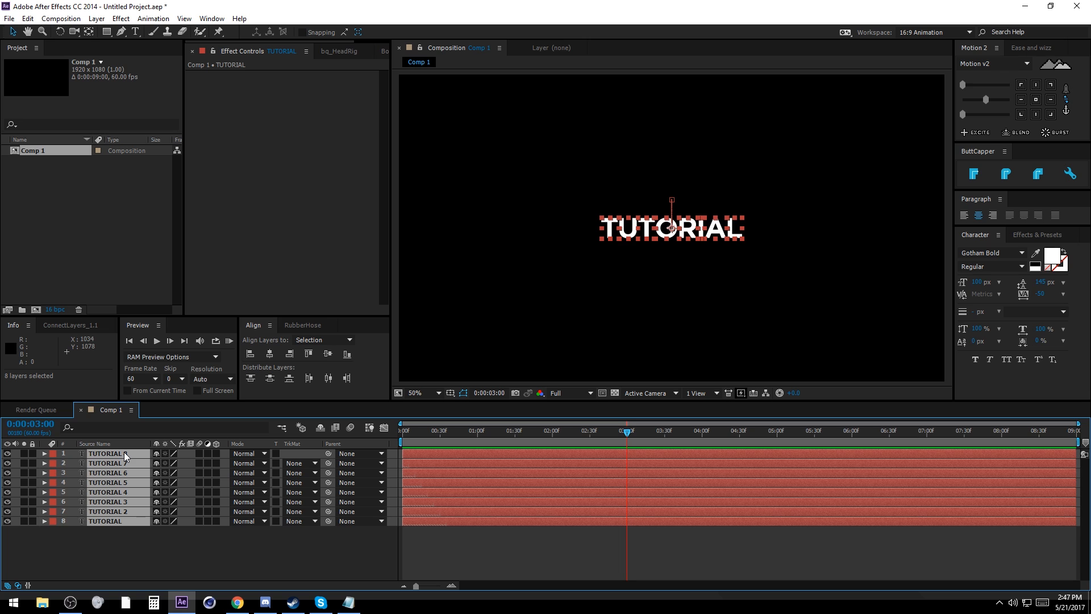
key("u")
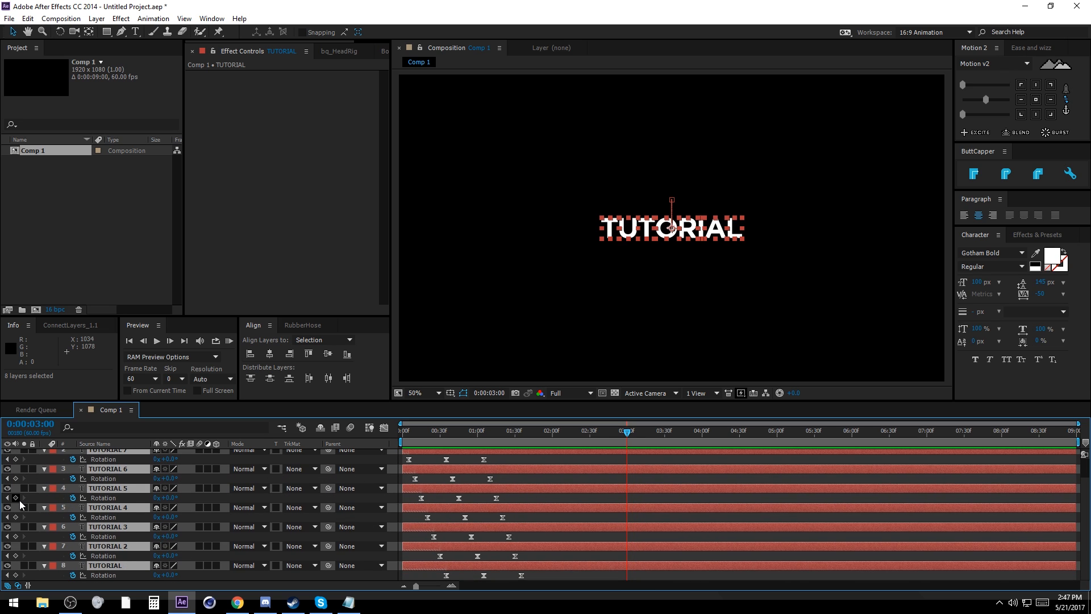
left_click(16, 498)
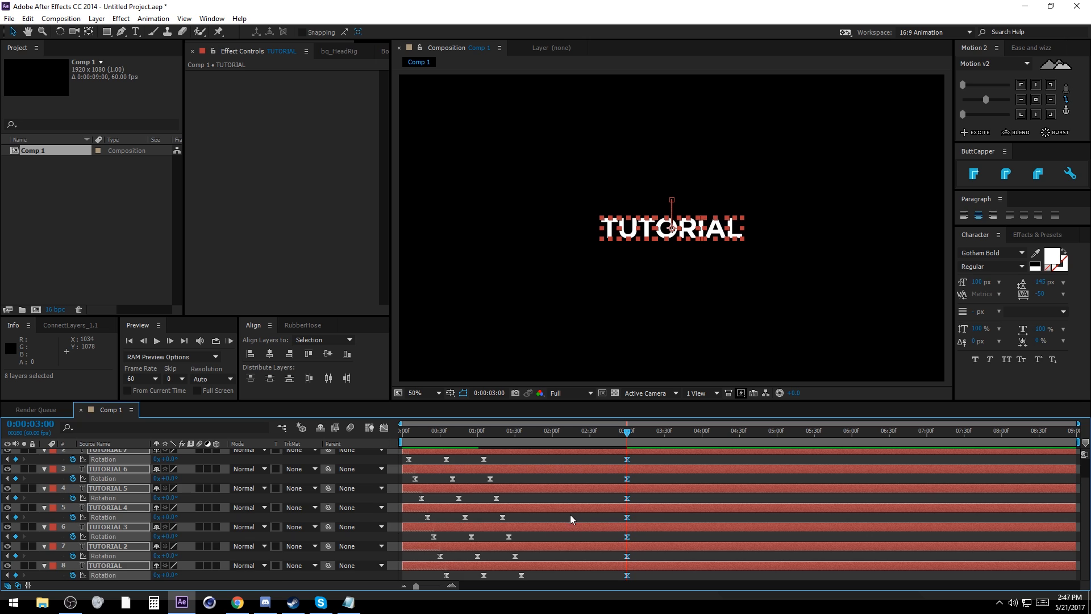
scroll(571, 513, "up", 2)
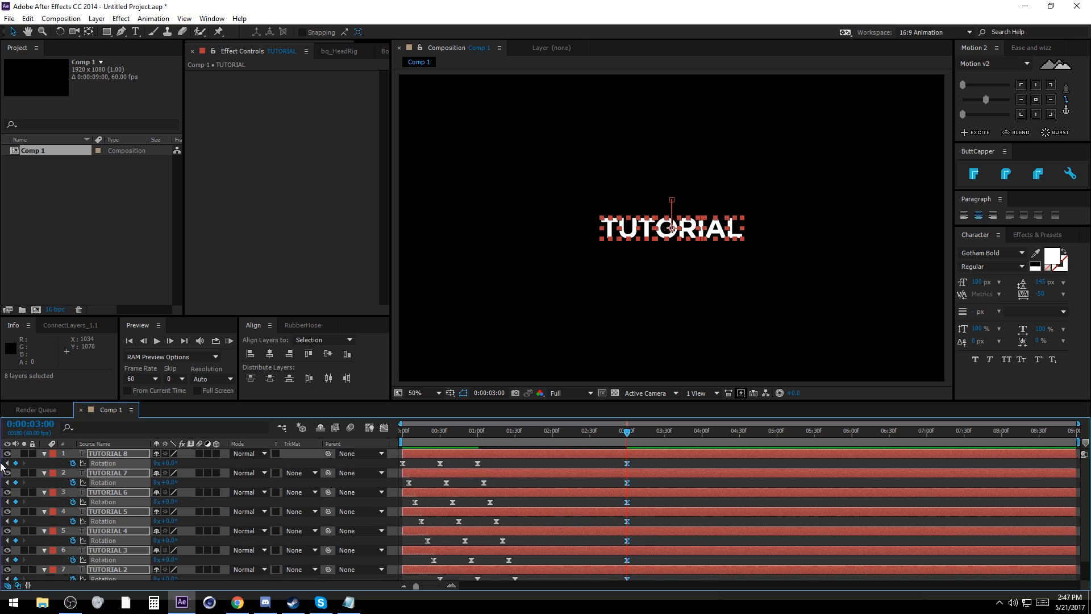
left_click(601, 465)
scroll(654, 455, "down", 1)
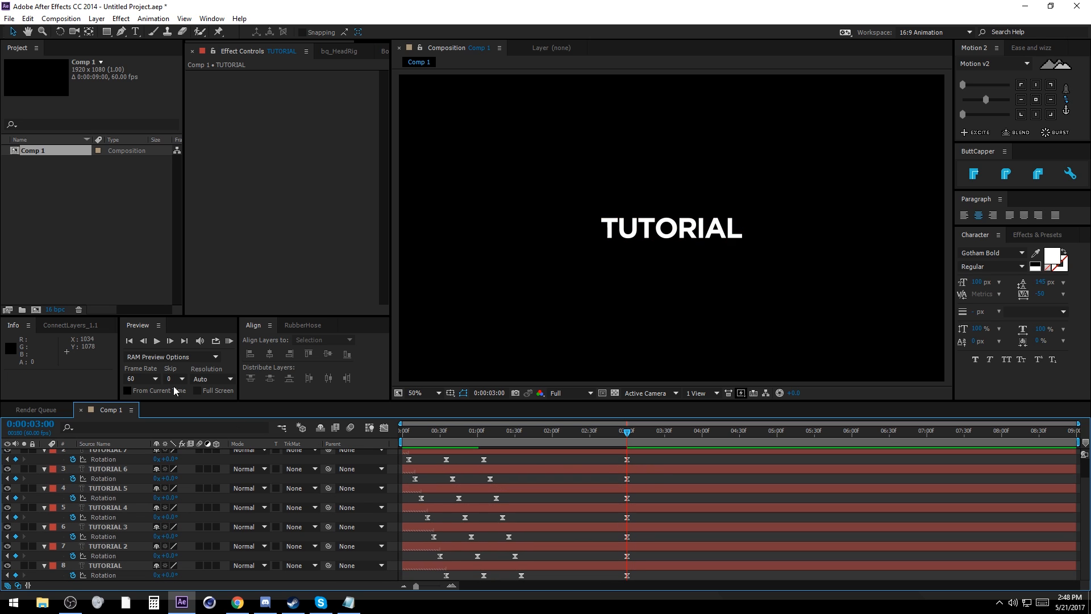
Step: Set the Rotation of all eight letter layers to 1x+0.0° at 0:00:04:30
left_click(172, 340)
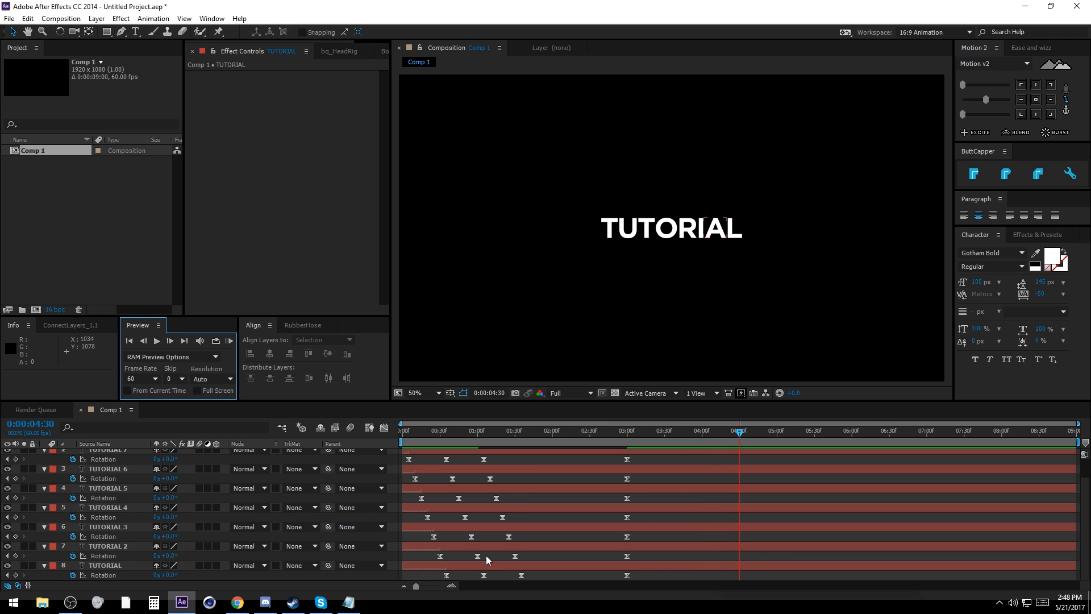
left_click(138, 565)
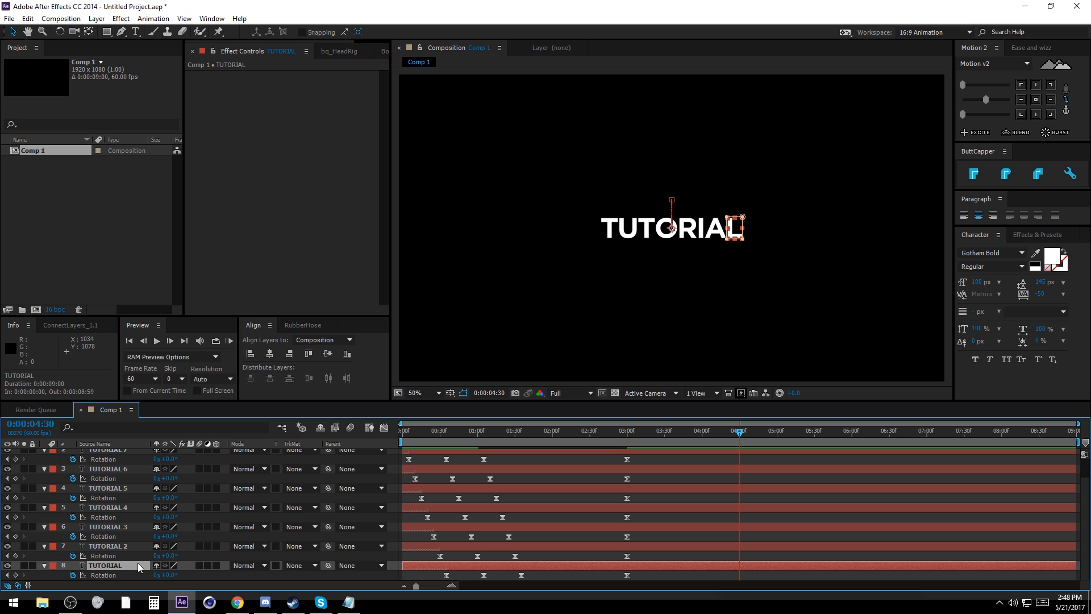
left_click(237, 601)
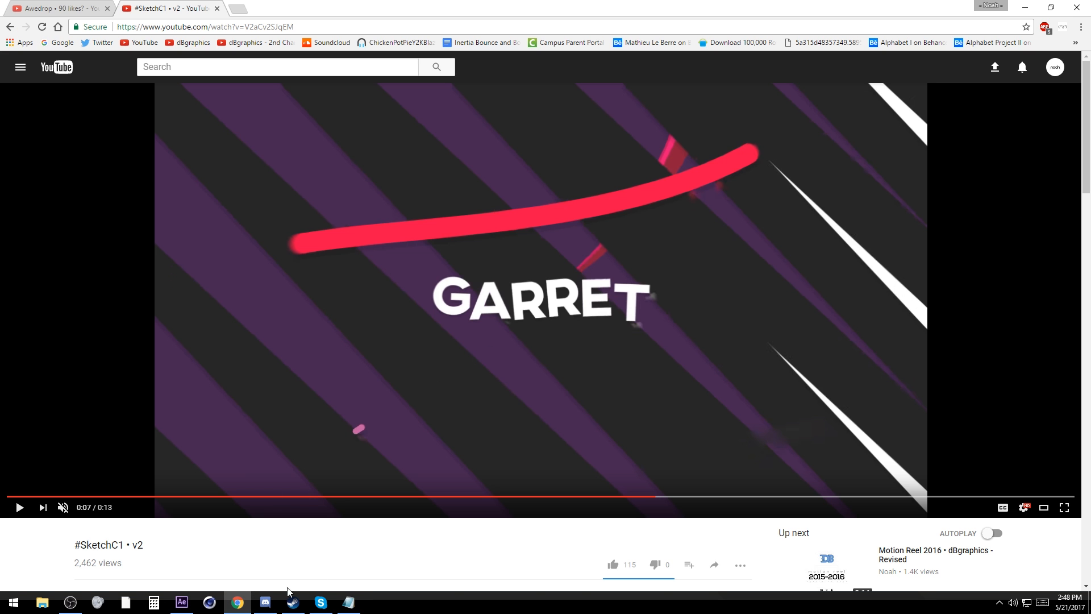
left_click(237, 602)
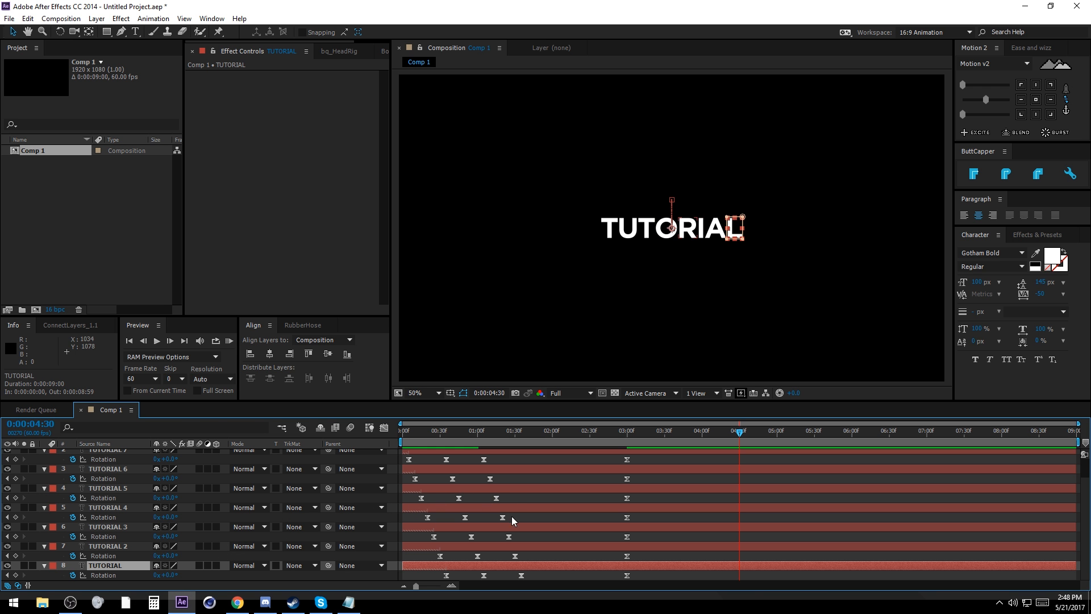
scroll(121, 532, "up", 1)
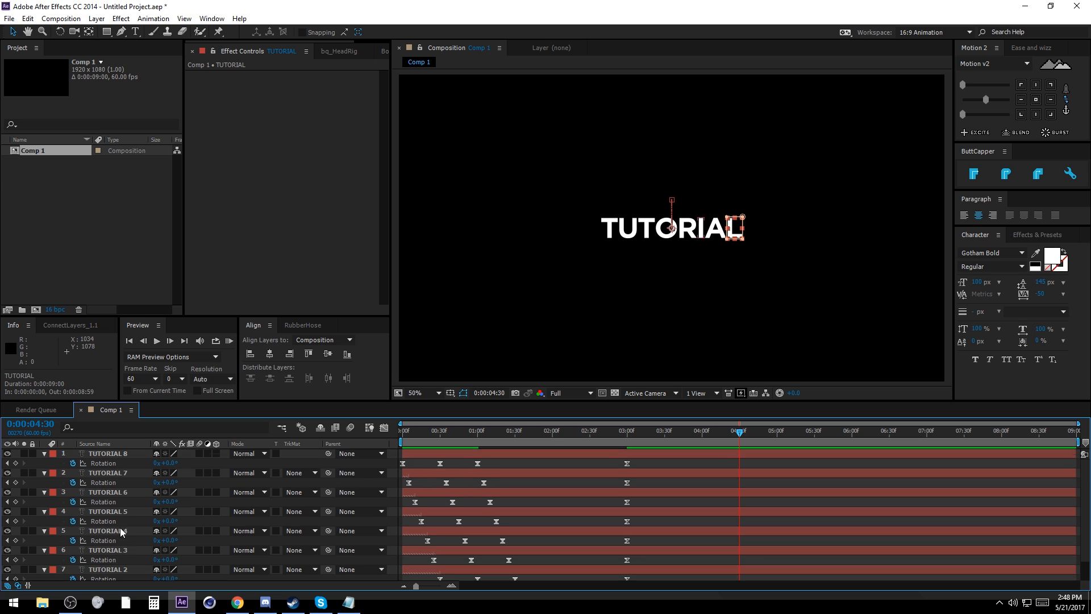
key("ctrl+a")
left_click(166, 463)
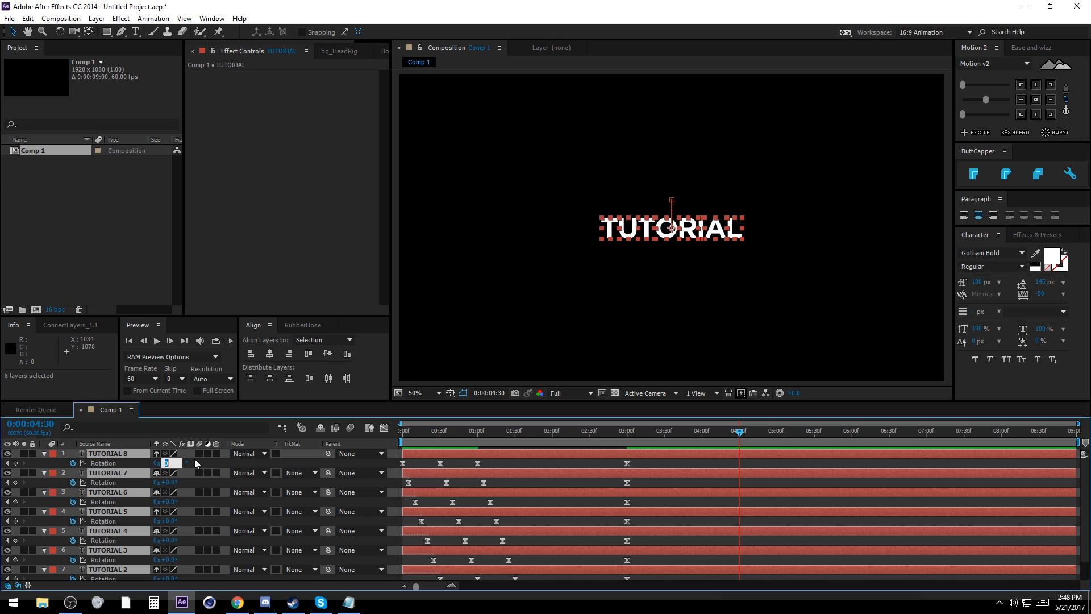
key("Return")
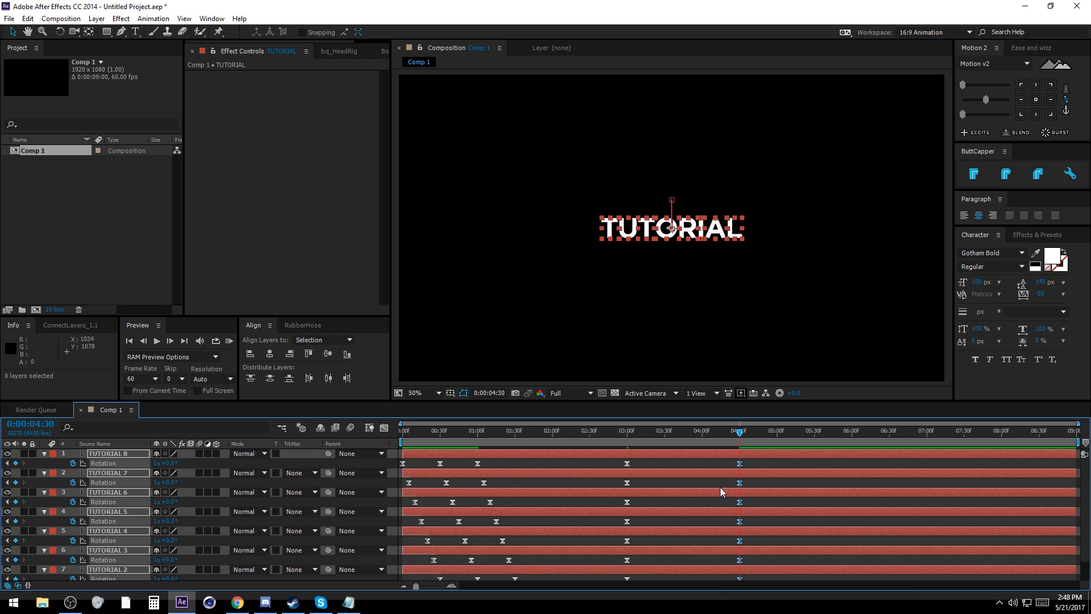
left_click(697, 468)
scroll(682, 483, "down", 1)
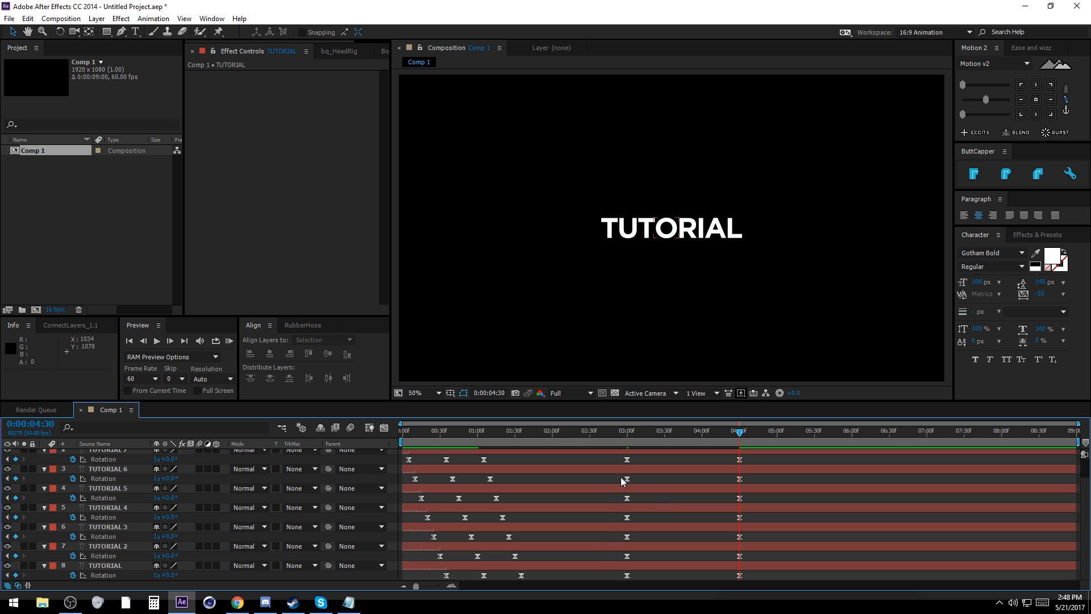
Step: Shift the last two Rotation keyframes of TUTORIAL 2 together so the first of them falls at 0:00:03:02
left_click(628, 435)
mouse_move(625, 435)
left_mouse_down()
mouse_move(697, 431)
mouse_move(632, 432)
left_mouse_up()
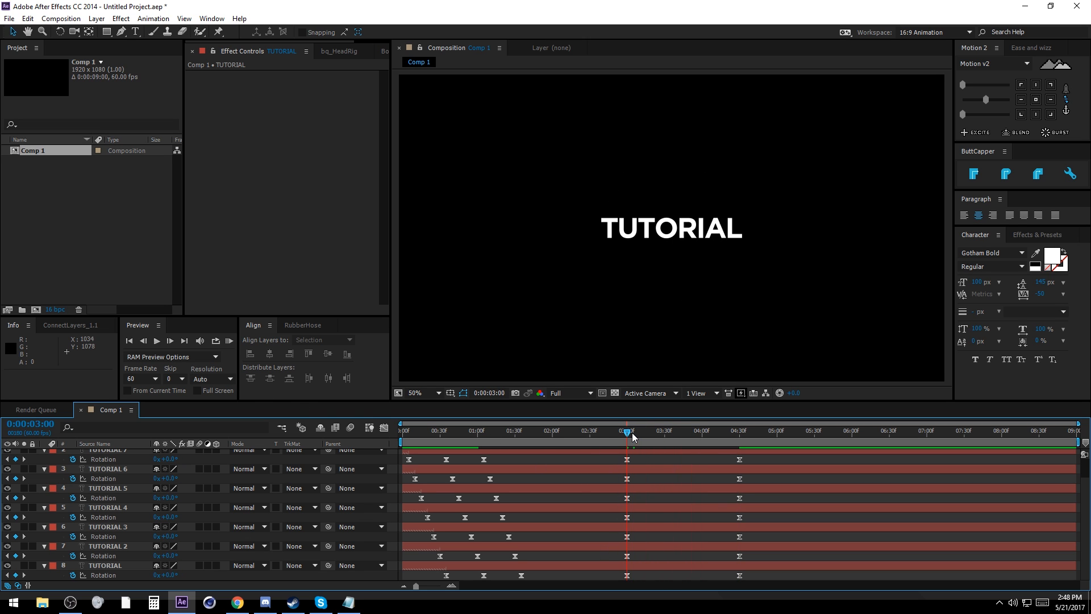
left_click(162, 339)
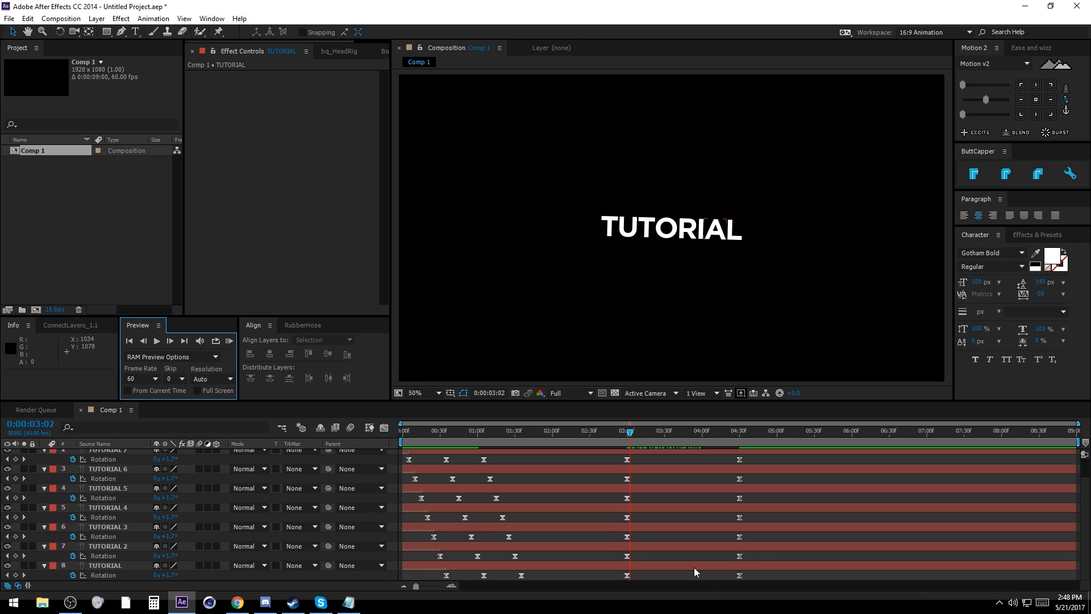
left_click_drag(756, 560, 631, 555)
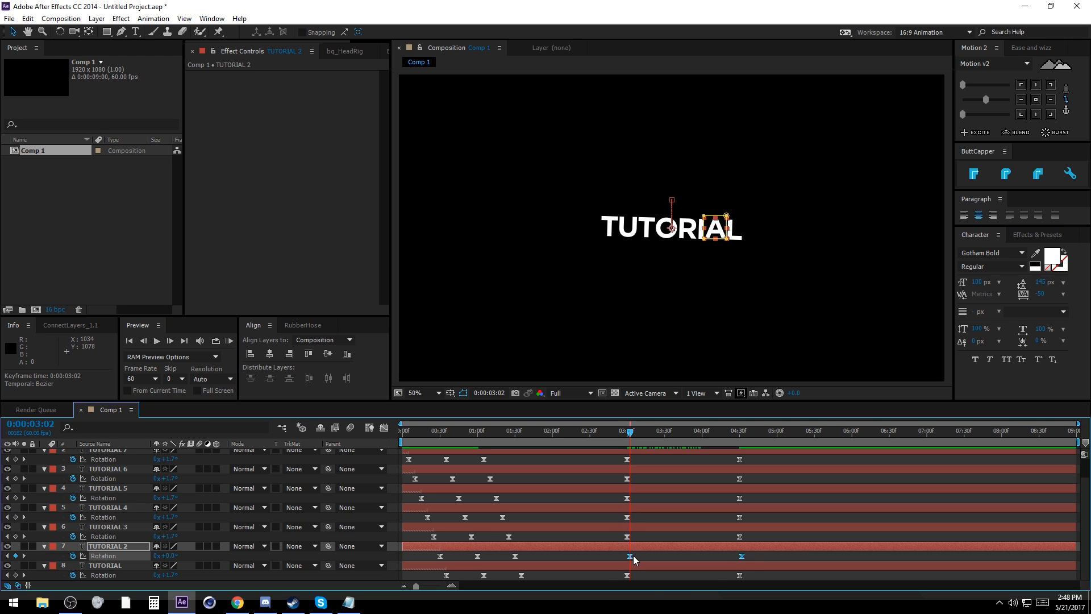
Step: Shift the last two Rotation keyframes of TUTORIAL 3 and TUTORIAL 4 two frames further per layer, with TUTORIAL 4's pair starting at 0:00:03:06
left_click(173, 339)
left_click(173, 338)
mouse_move(754, 535)
left_mouse_down()
mouse_move(626, 543)
mouse_move(643, 518)
mouse_move(752, 519)
left_mouse_up()
left_click(173, 340)
left_click(173, 340)
left_click_drag(630, 516, 636, 517)
Step: Shift the last two Rotation keyframes of TUTORIAL 5 together so the first of them falls at 0:00:03:08
left_click(169, 340)
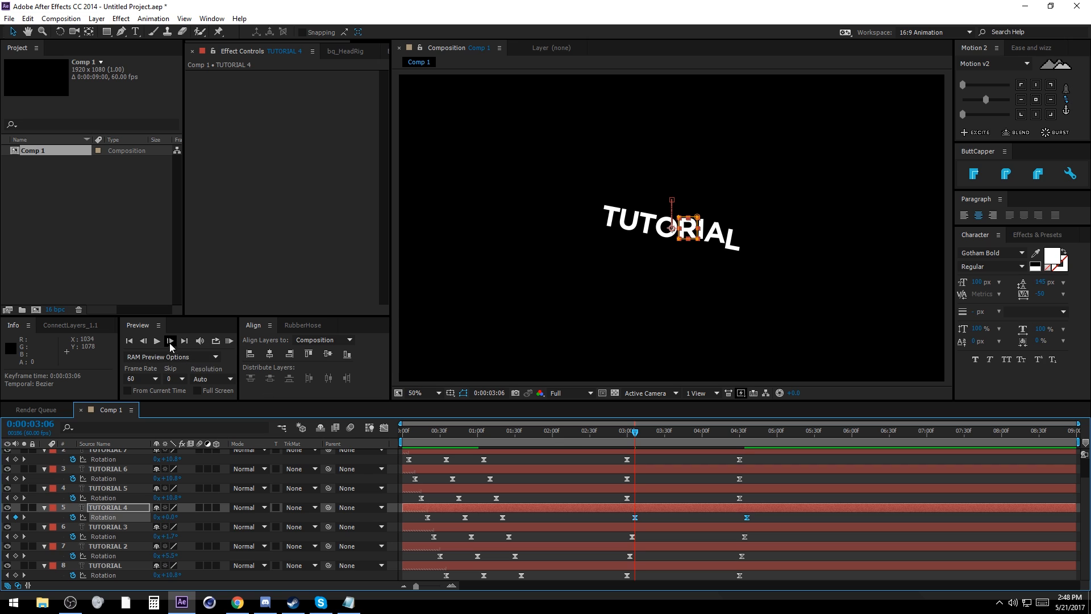
left_click(170, 340)
left_click_drag(620, 499, 743, 504)
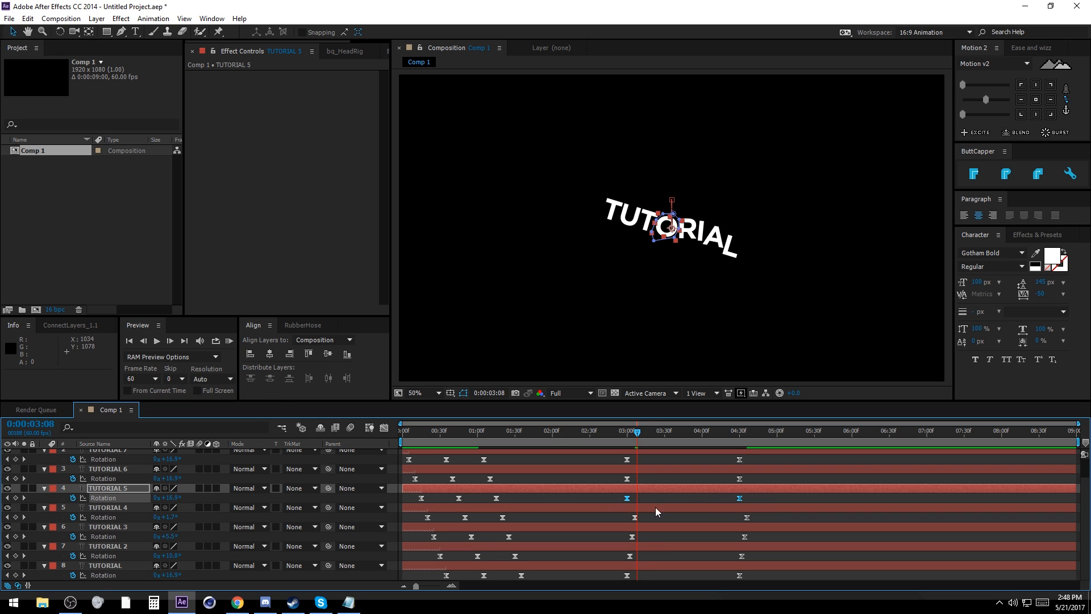
left_click_drag(625, 500, 636, 499)
Step: Shift the last two Rotation keyframes of TUTORIAL 6 and TUTORIAL 7 two frames further per layer, with TUTORIAL 7's pair starting at 0:00:03:12
mouse_move(748, 483)
left_mouse_down()
mouse_move(624, 480)
mouse_move(669, 462)
mouse_move(764, 470)
left_mouse_up()
left_click(170, 340)
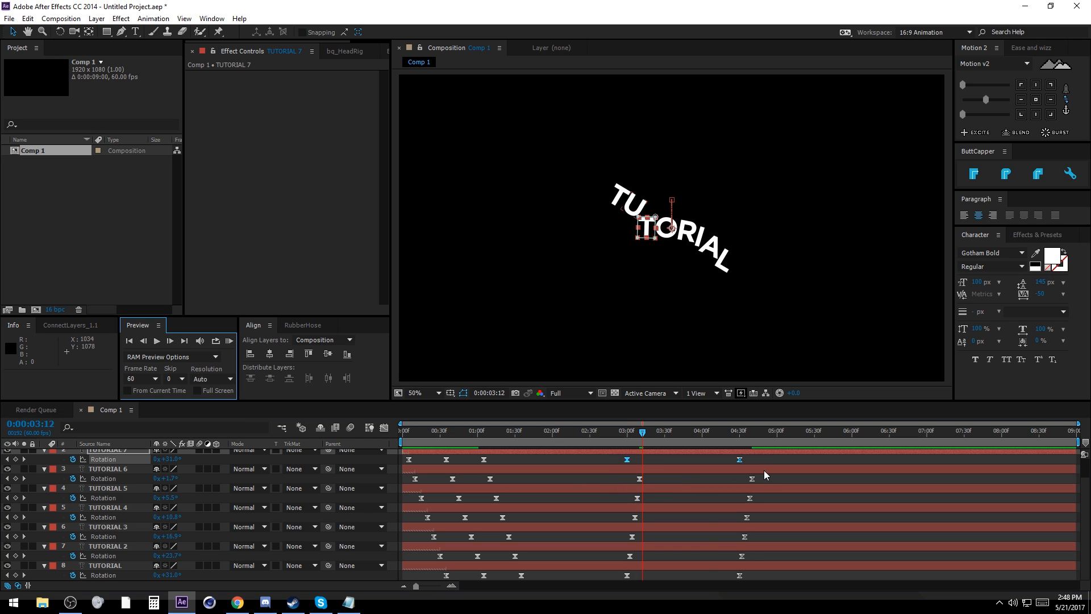
left_click_drag(625, 458, 646, 470)
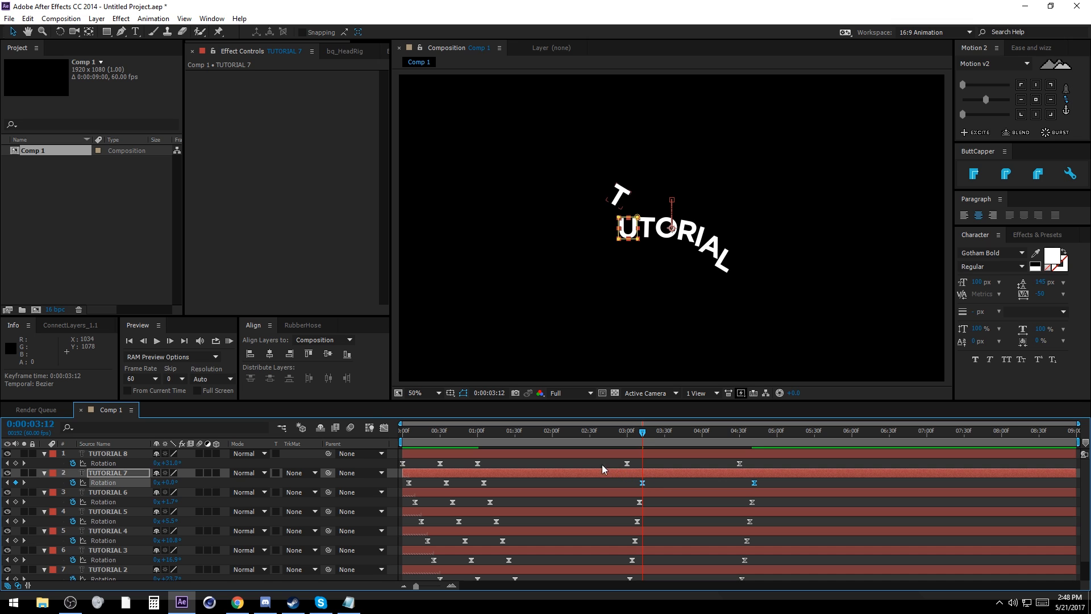
Step: Shift the last two Rotation keyframes of TUTORIAL 8 together to continue the per-layer stagger after TUTORIAL 7
left_click(170, 341)
left_click(170, 341)
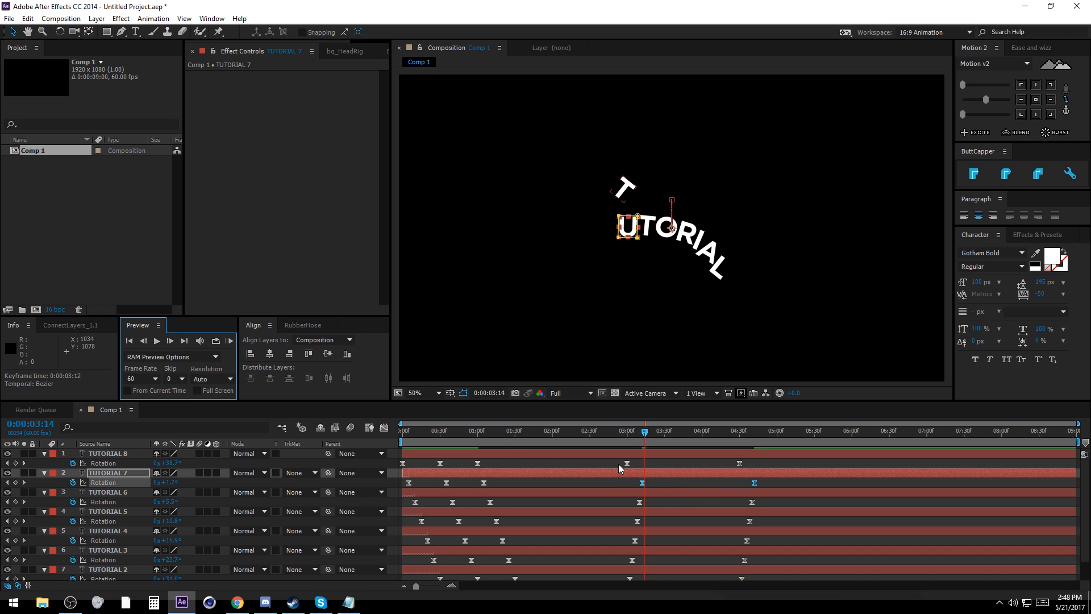
left_click_drag(619, 464, 753, 473)
left_click_drag(625, 462, 643, 462)
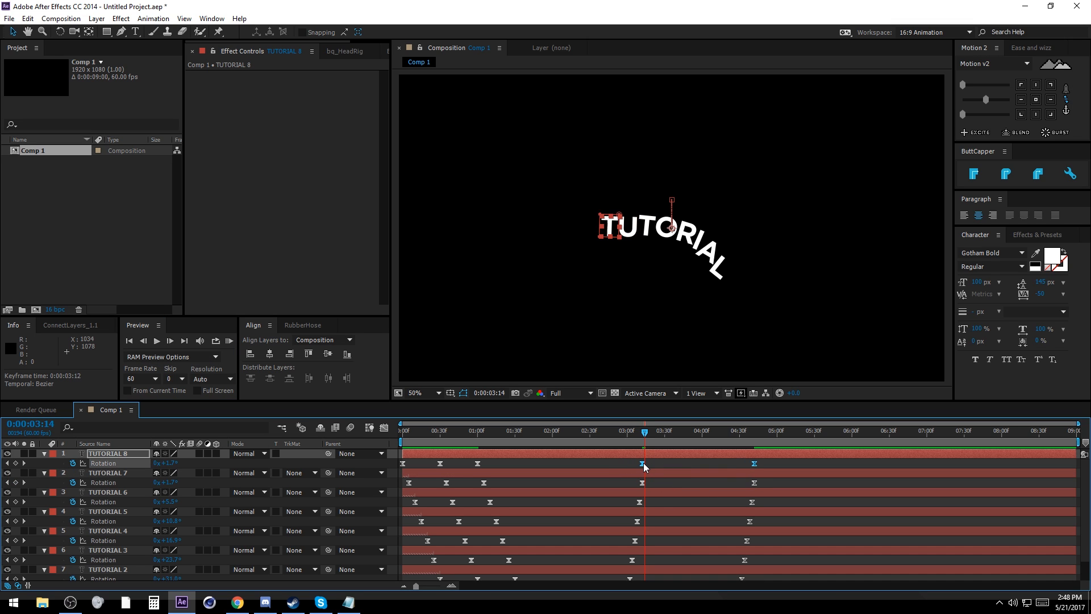
Step: Strengthen the easing of the final Rotation keyframes on all eight letter layers with the middle slider of Motion v2
left_click(561, 442)
left_click_drag(592, 431, 602, 605)
left_click_drag(746, 580, 720, 419)
left_click_drag(766, 458, 729, 547)
left_click_drag(1001, 99, 1057, 95)
scroll(807, 486, "down", 2)
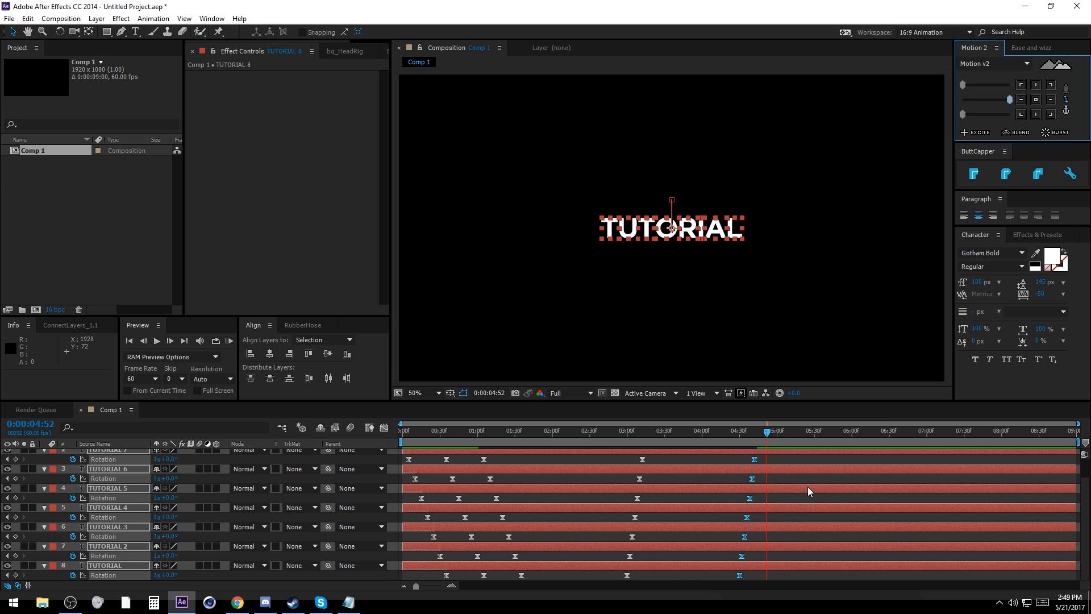
Step: Scrub through the staggered spin and play a RAM preview of the animation
left_click(631, 457)
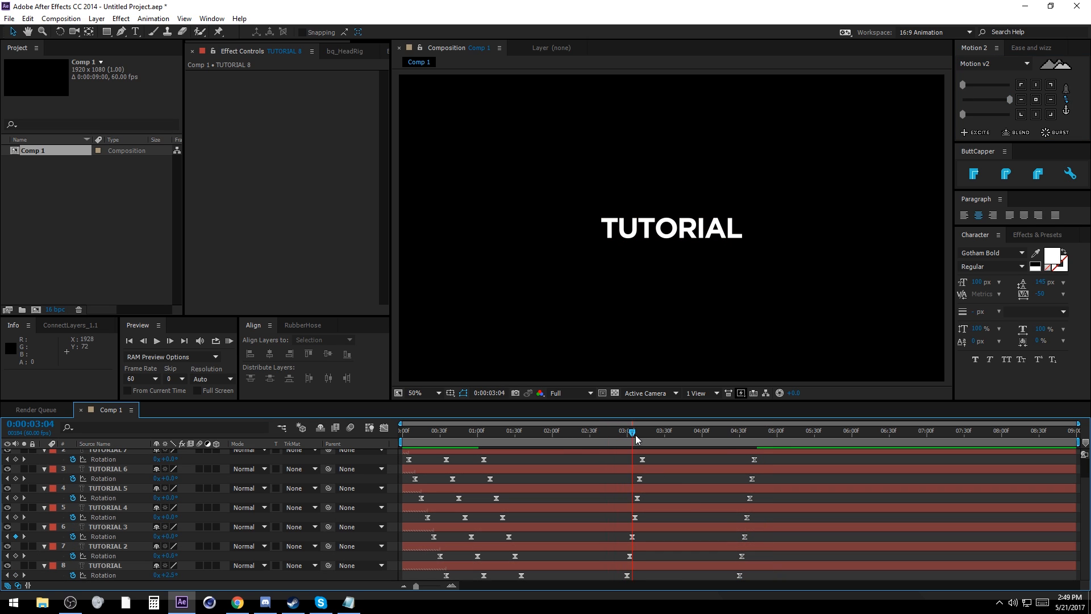
left_click_drag(635, 438, 767, 405)
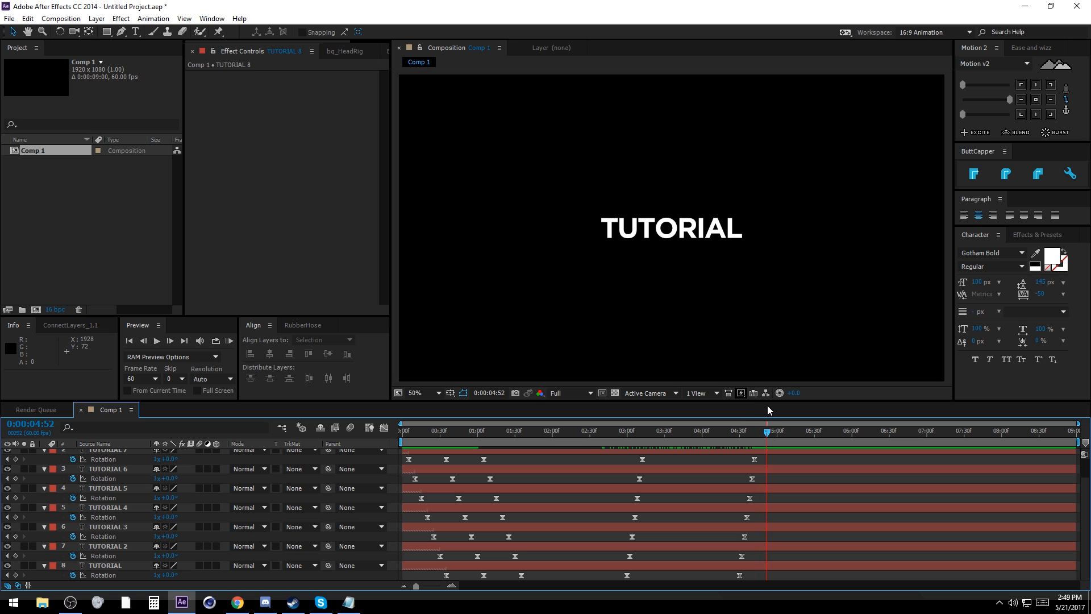
key("KP_0")
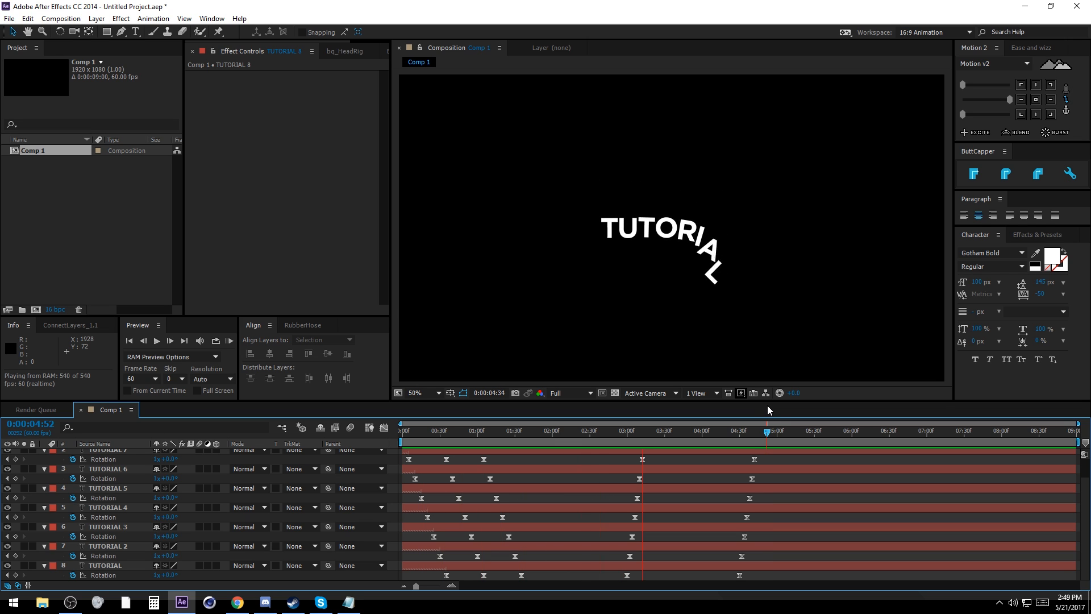
key("space")
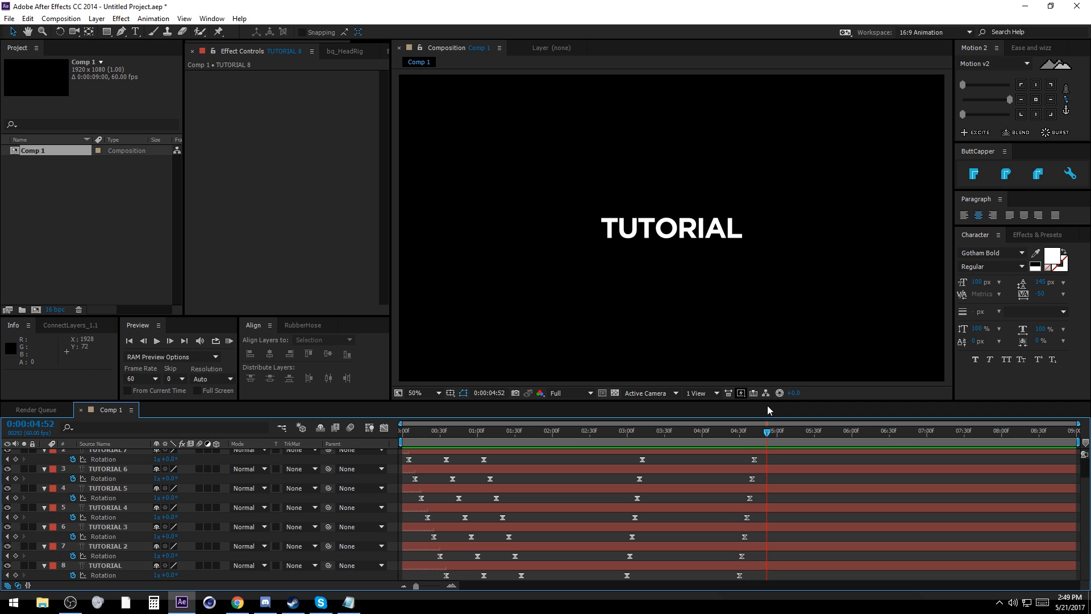
Step: Undo the easing change and the stagger shifts of the last two Rotation keyframes on TUTORIAL 2 through TUTORIAL 8
scroll(733, 511, "up", 1)
scroll(701, 511, "down", 1)
key("ctrl+z")
key("ctrl+z")
key("ctrl+z")
key("ctrl+z")
key("ctrl+z")
key("ctrl+z")
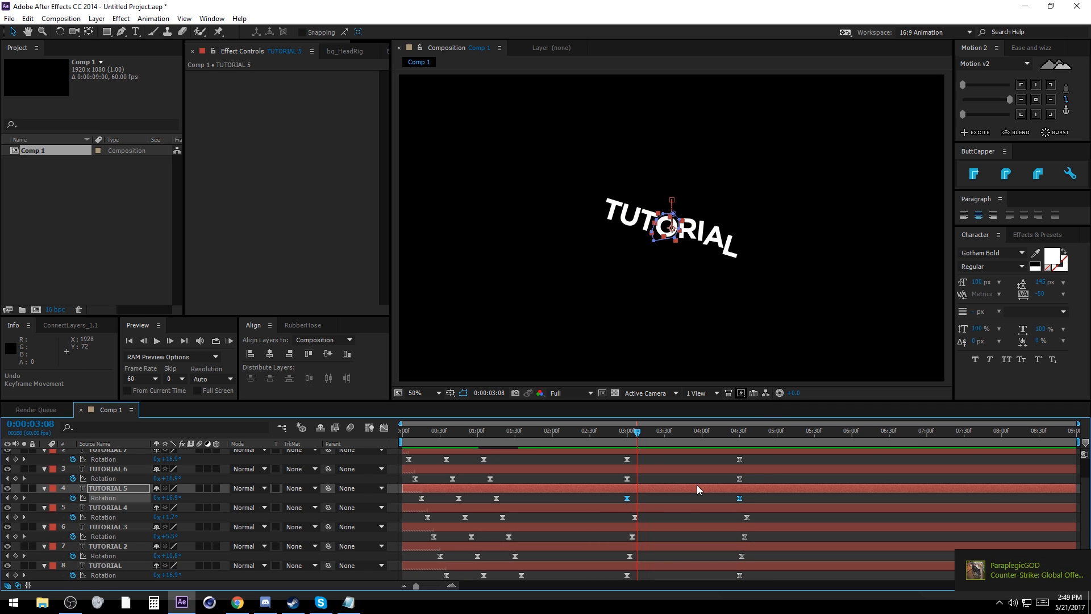
key("ctrl+z")
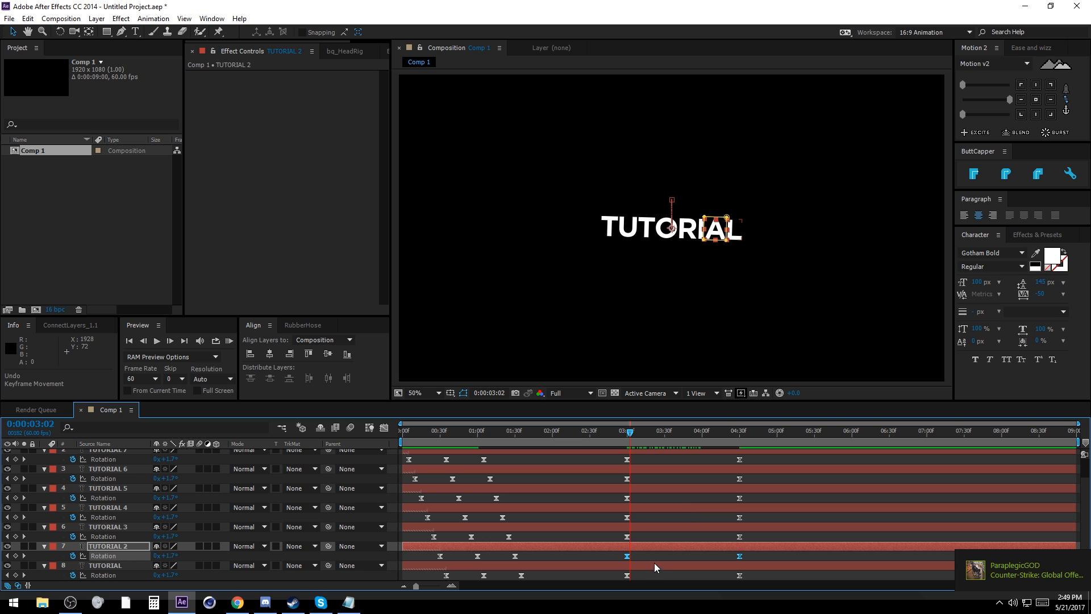
scroll(654, 563, "up", 1)
left_click(659, 464)
scroll(659, 464, "down", 1)
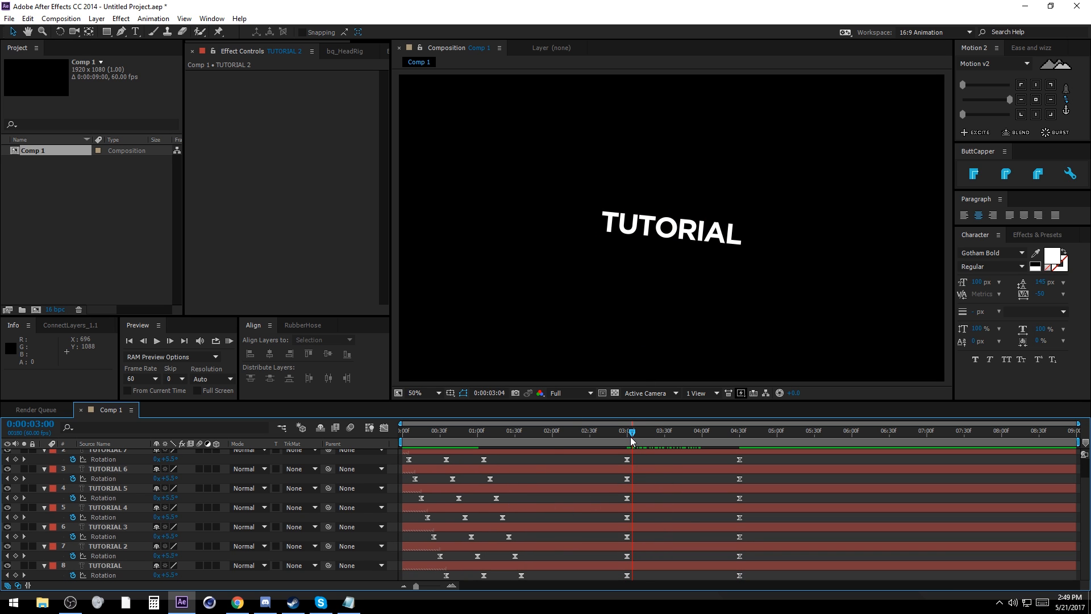
Step: Switch to the SketchC1 reference video in the browser, examine how its letters spin, and return to After Effects
key("alt+Tab")
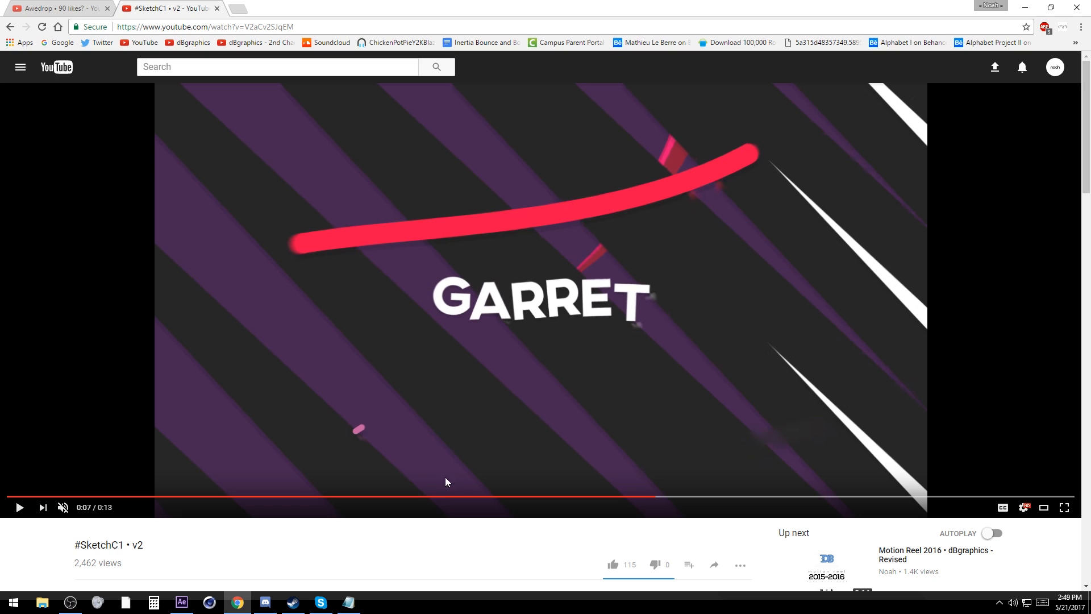
left_click(475, 497)
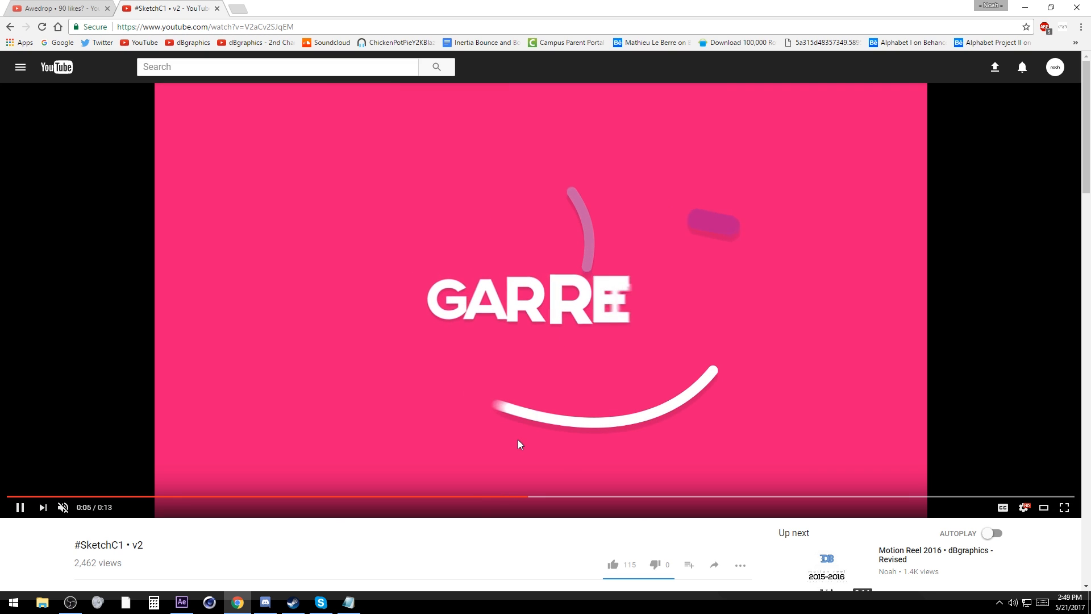
left_click(547, 395)
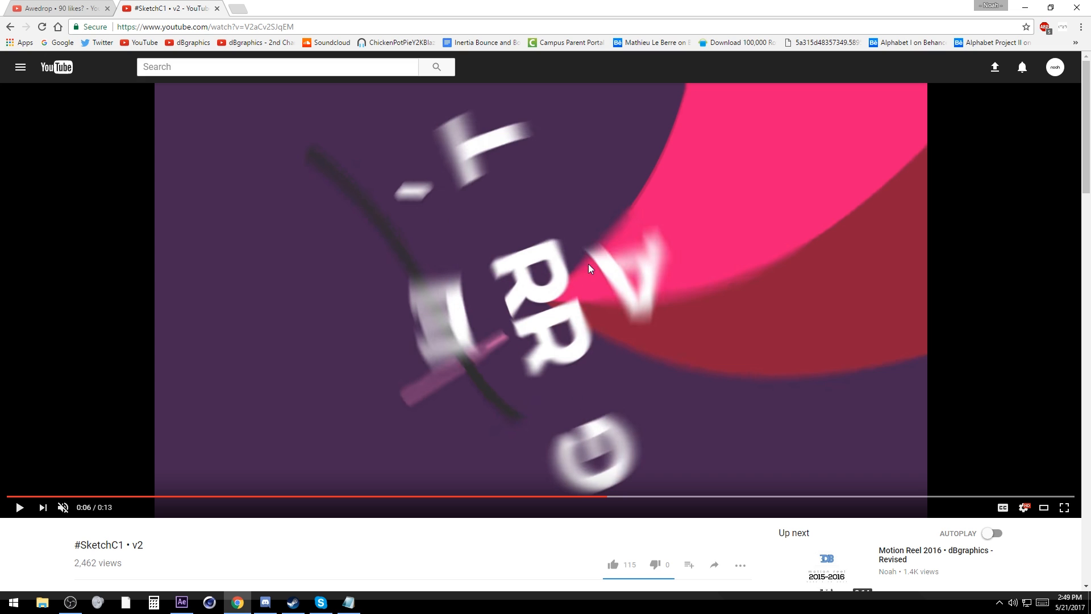
left_click(182, 603)
Step: Shift the last two Rotation keyframes of TUTORIAL 6, TUTORIAL 7 and TUTORIAL 8 together so the first falls at 0:00:03:02
scroll(83, 521, "up", 1)
scroll(97, 490, "down", 1)
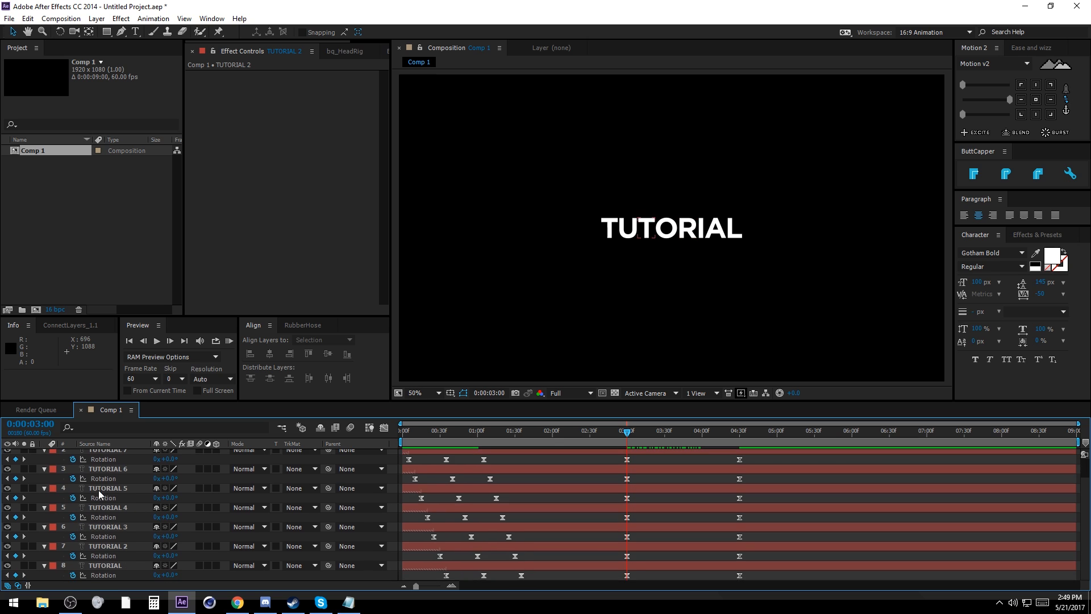
scroll(99, 519, "up", 1)
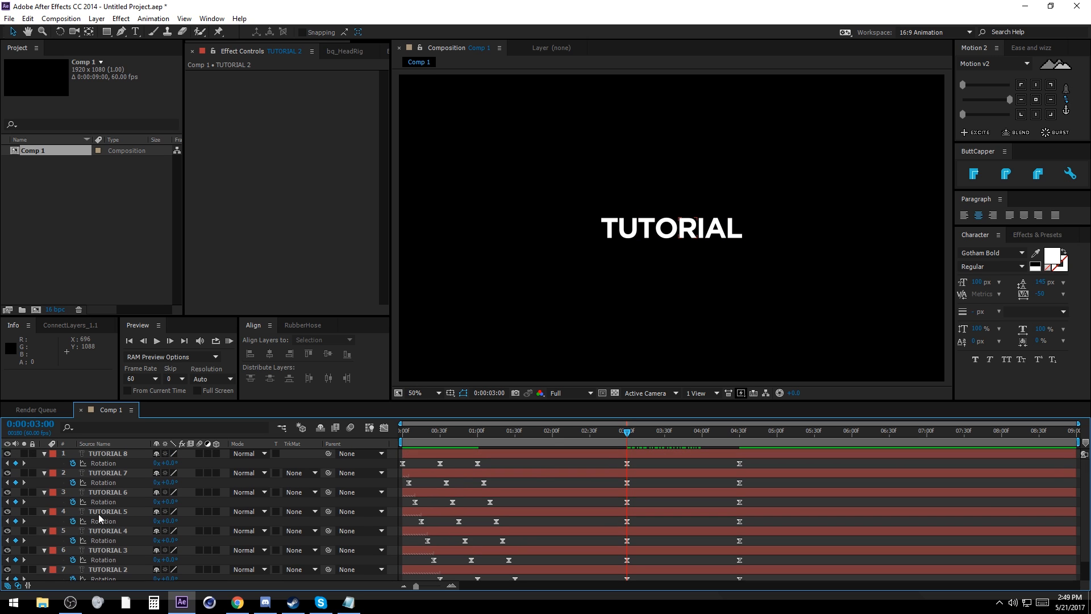
left_click(95, 513)
left_click(95, 530)
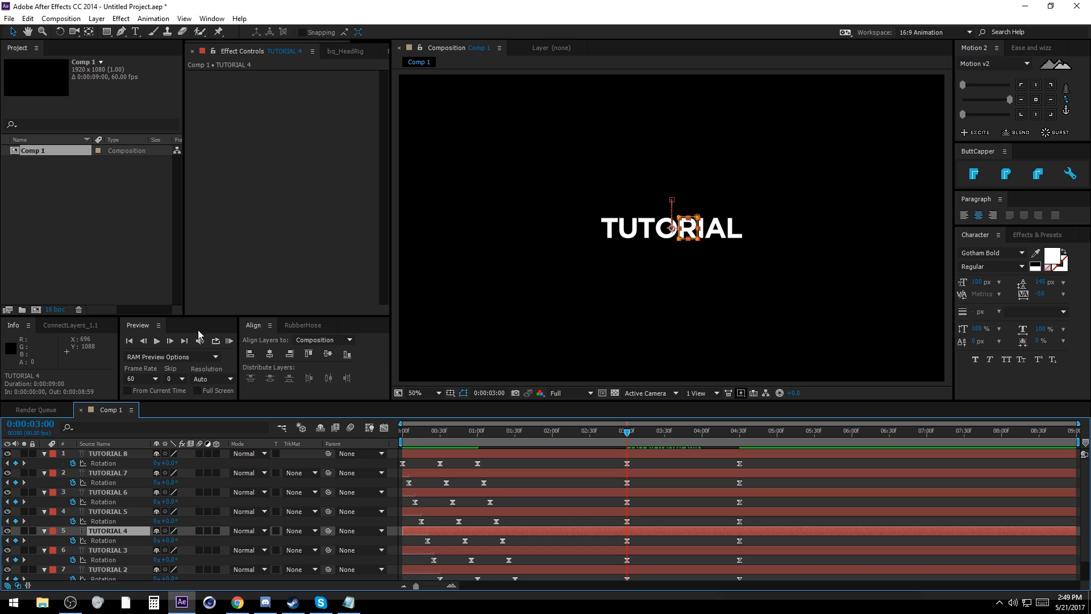
left_click(156, 341)
left_click(100, 512)
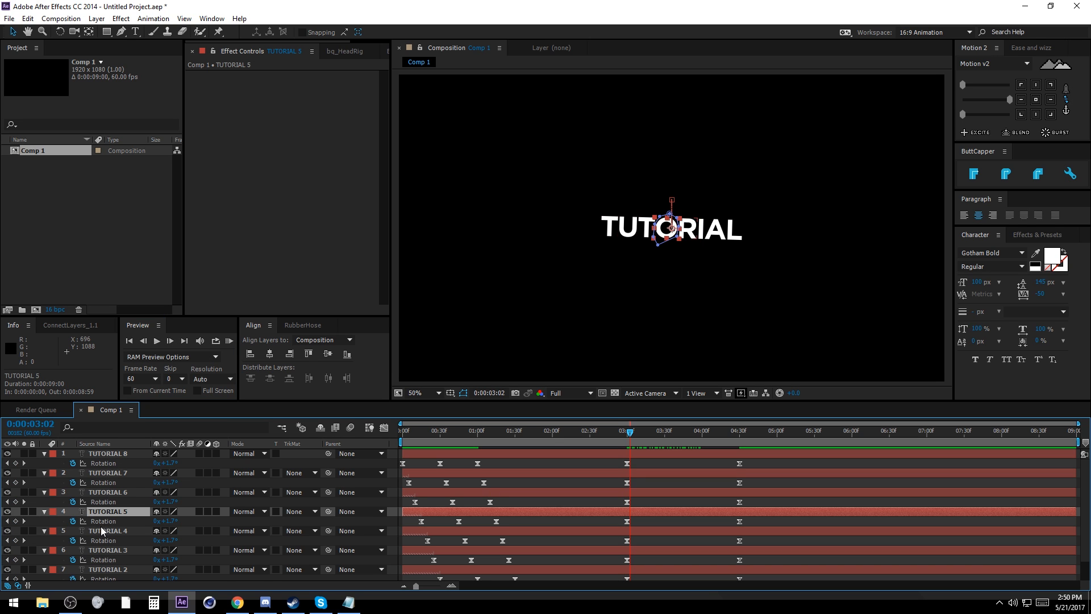
left_click(109, 492)
left_click(120, 455, "shift")
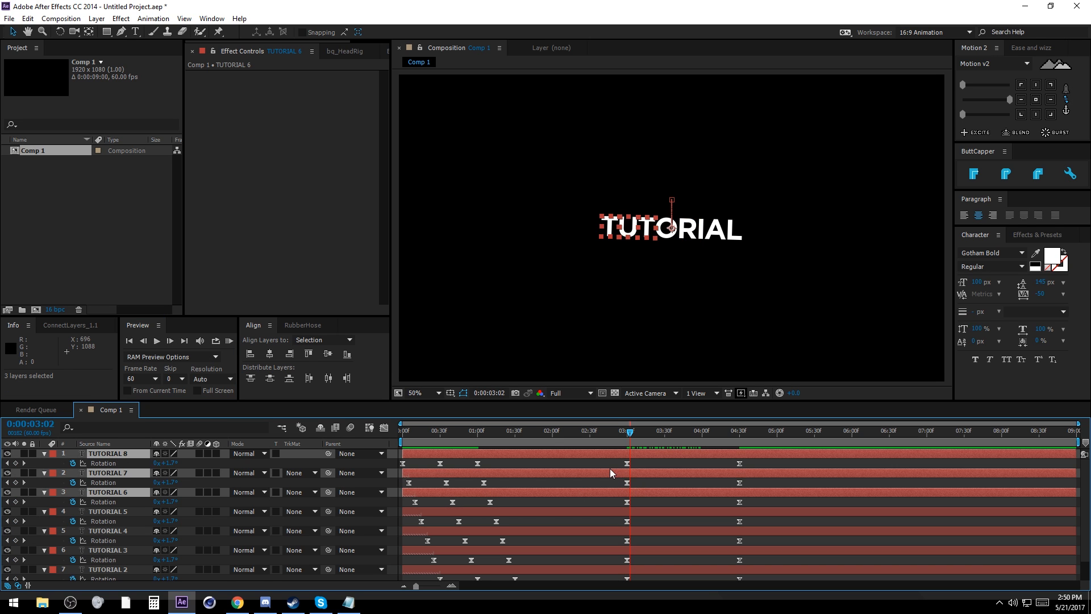
left_click_drag(610, 468, 750, 507)
left_click_drag(627, 502, 630, 503)
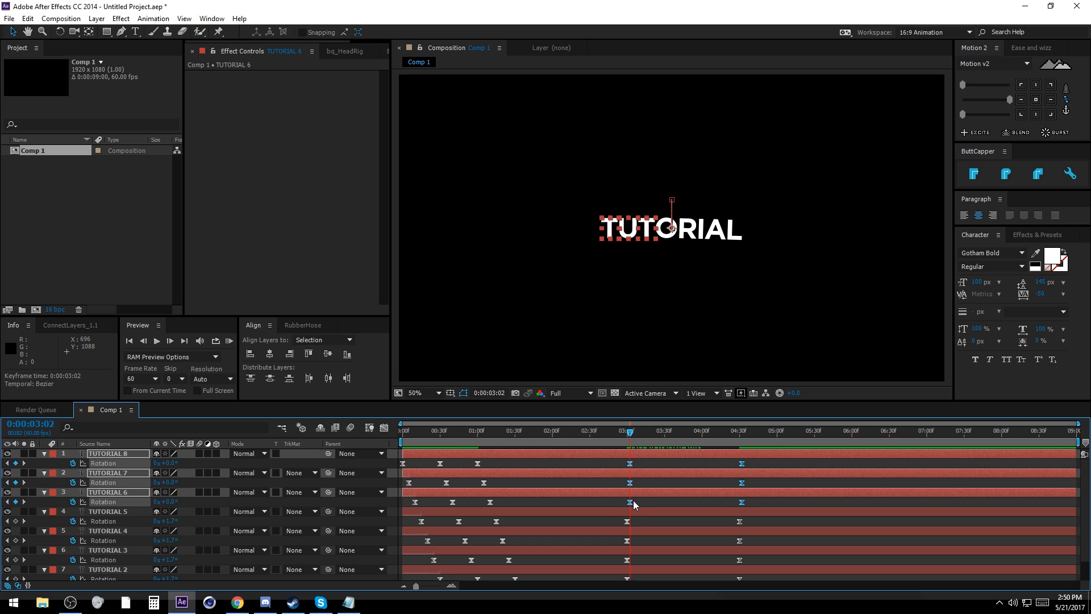
Step: Move the selected Rotation keyframe pairs of TUTORIAL 6, 7 and 8 further so they start at 0:00:03:05
left_click(170, 340)
left_click(170, 341)
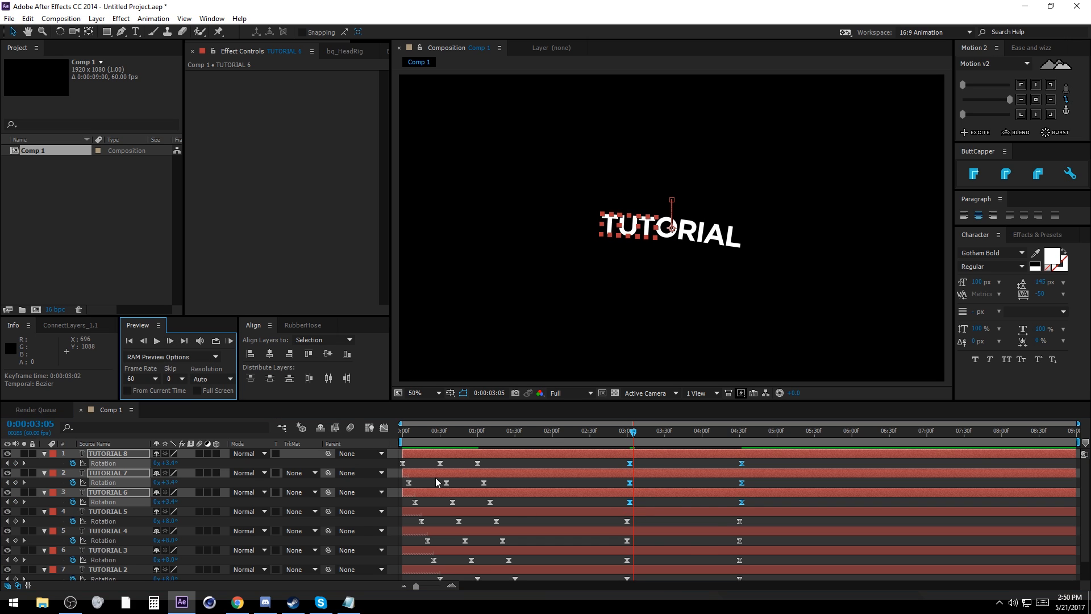
left_click_drag(632, 462, 635, 464)
scroll(636, 483, "down", 1)
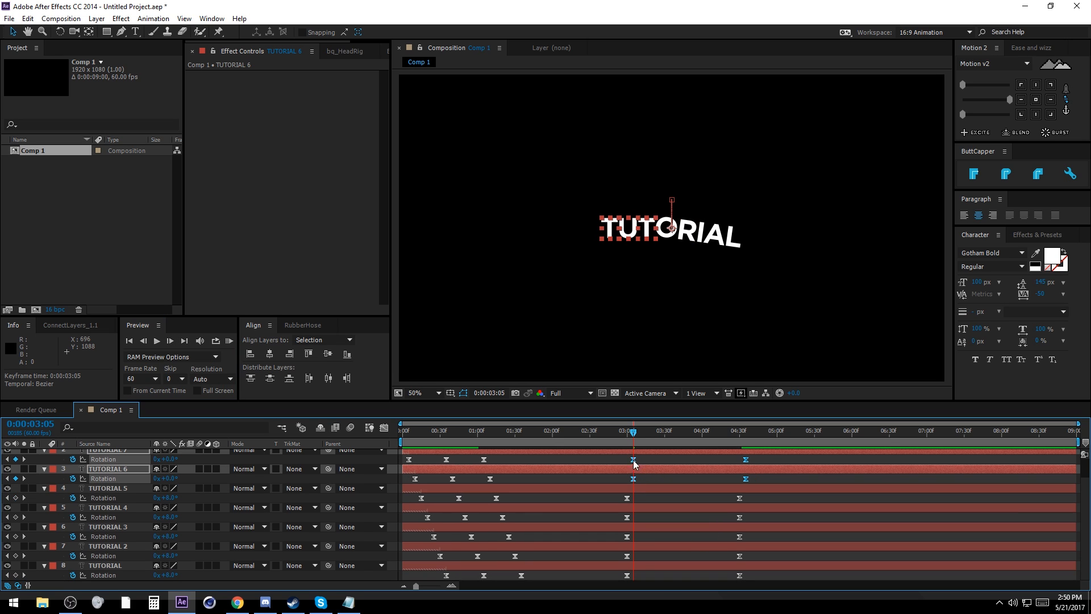
Step: Shift the last two Rotation keyframes of TUTORIAL 3, TUTORIAL 2 and TUTORIAL to start at 0:00:03:05, and scrub through the spin
left_click_drag(631, 538, 776, 585)
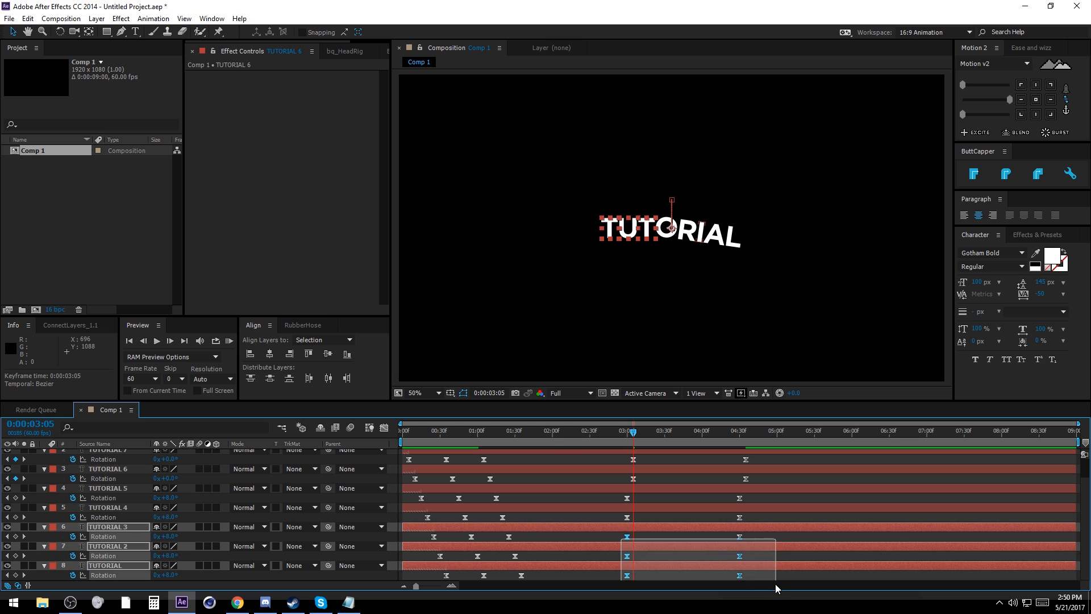
left_click_drag(630, 537, 633, 537)
left_click(621, 535)
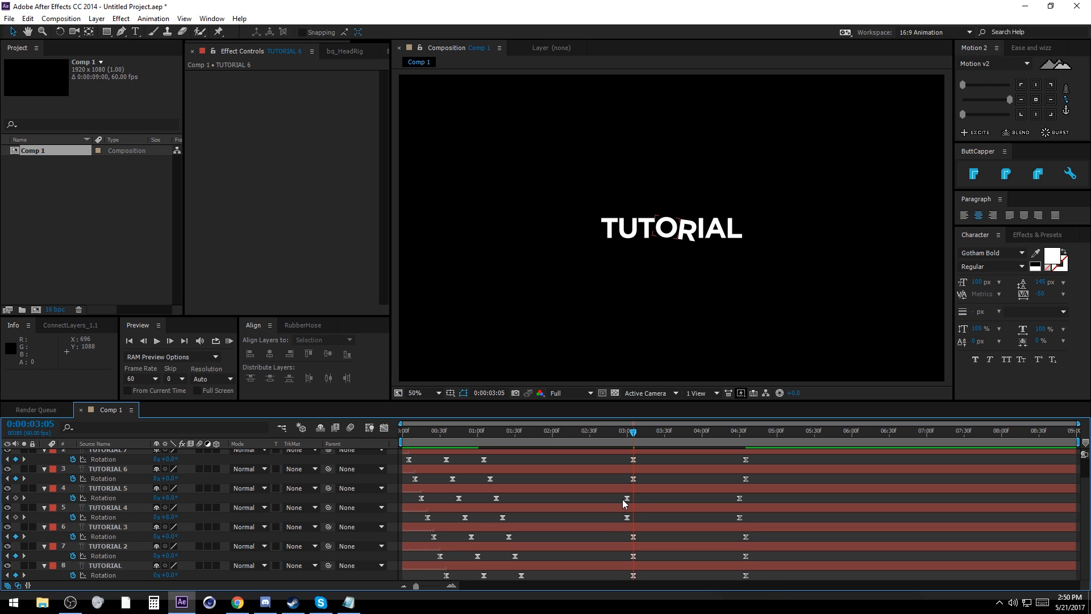
left_click_drag(630, 432, 721, 436)
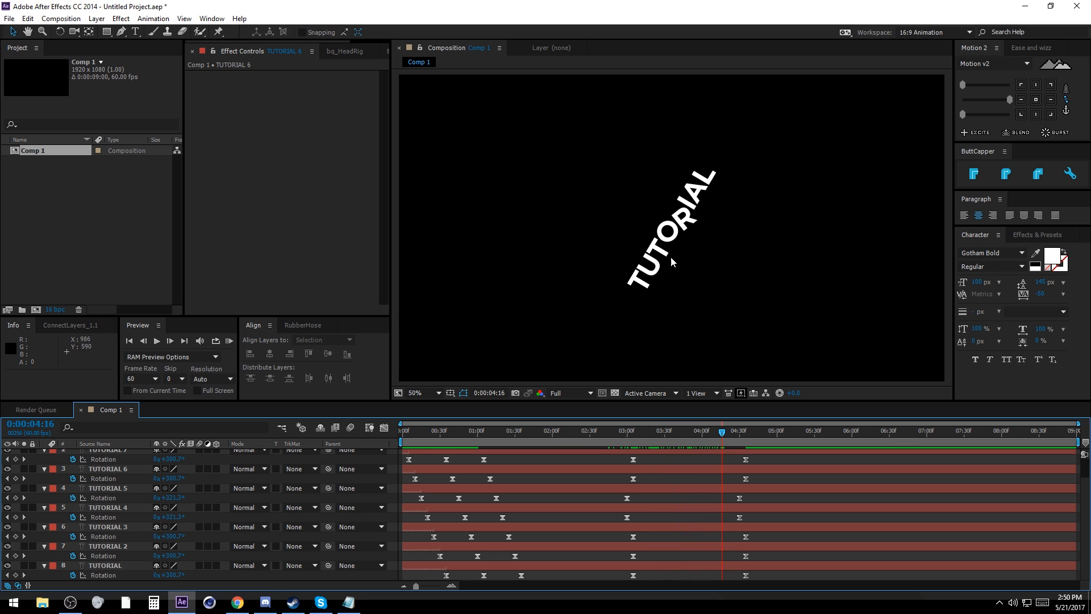
left_click_drag(629, 435, 632, 435)
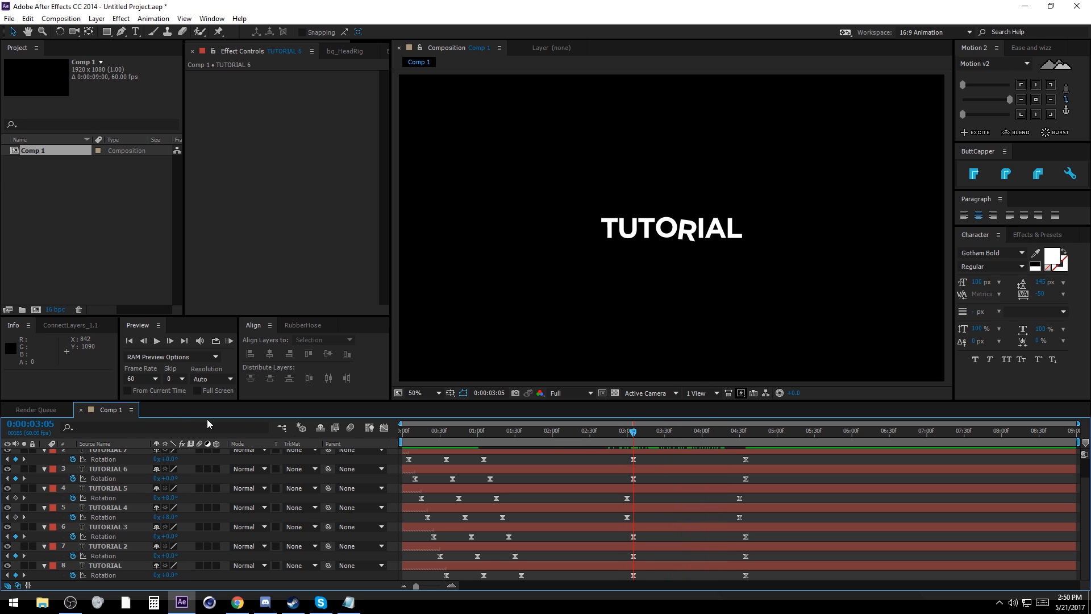
Step: Shift the last two Rotation keyframes of TUTORIAL 7 and TUTORIAL 2 so each pair starts at 0:00:03:10
left_click(169, 340)
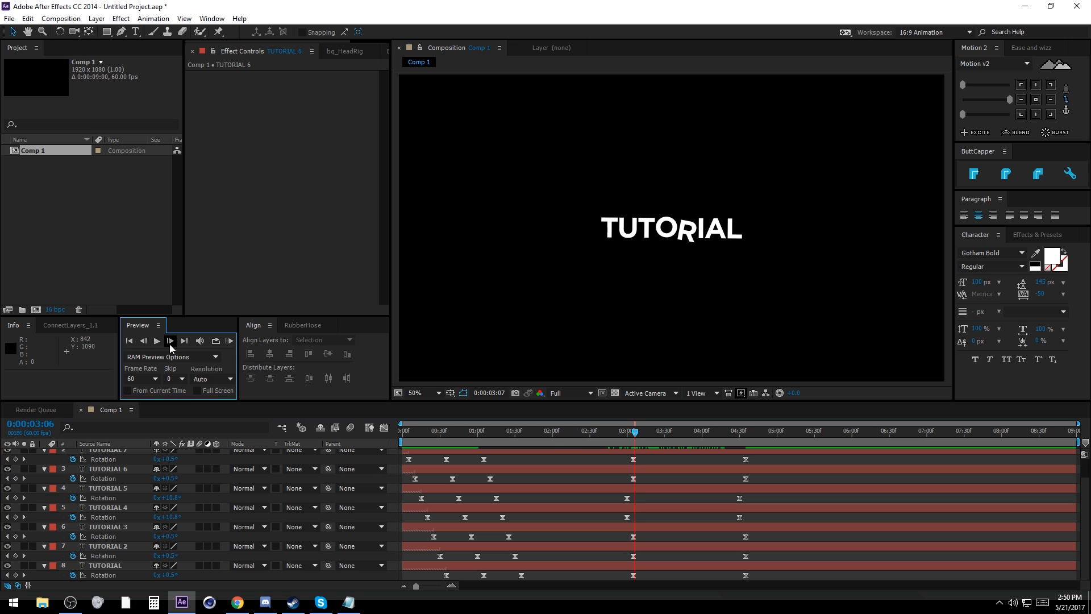
left_click(169, 341)
left_click(170, 340)
left_click(169, 340)
left_click(170, 341)
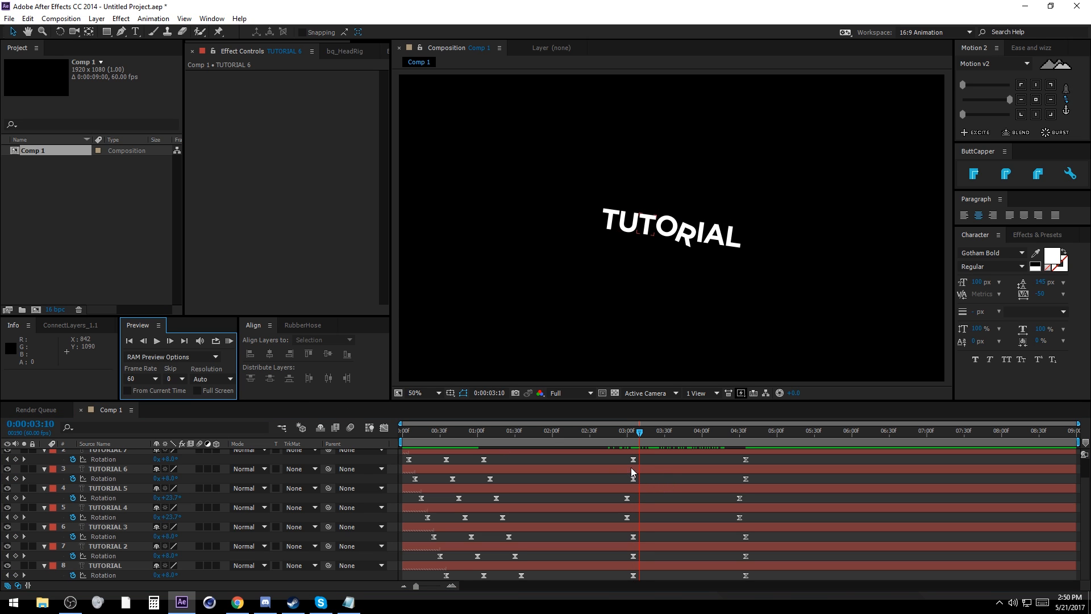
left_click_drag(621, 457, 729, 462)
left_click_drag(636, 457, 750, 461)
left_click_drag(633, 465, 639, 465)
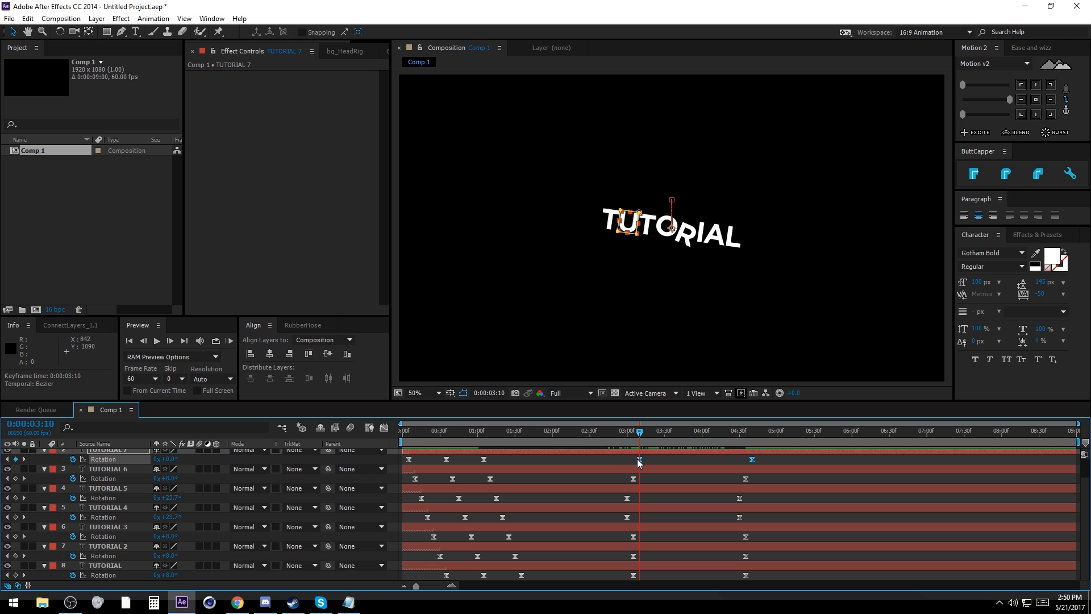
mouse_move(630, 560)
left_mouse_down()
mouse_move(786, 559)
mouse_move(639, 556)
left_mouse_up()
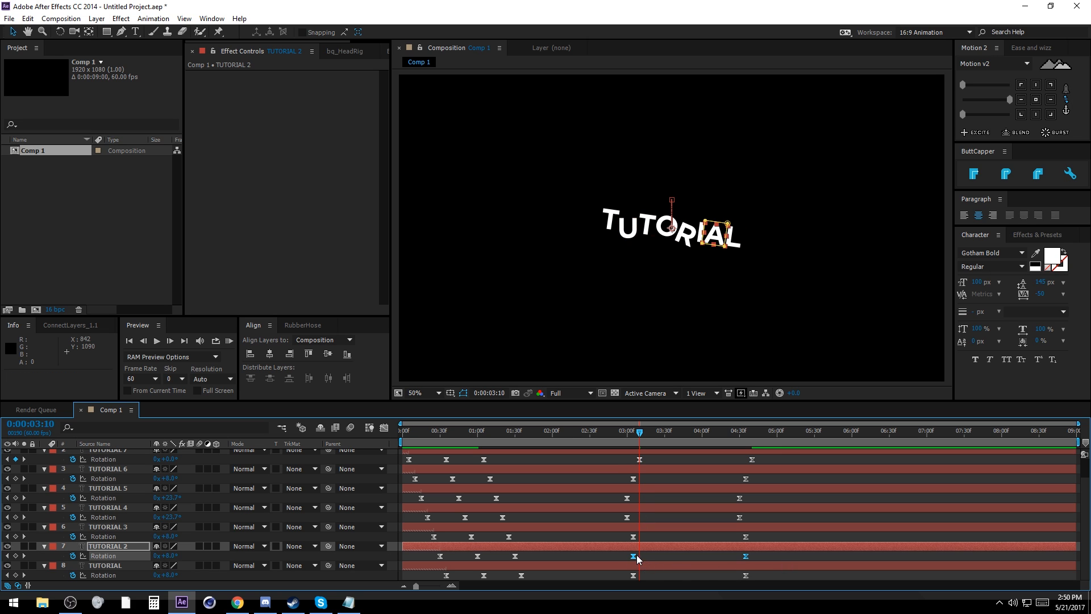
Step: Shift the last two Rotation keyframes of TUTORIAL 8 together so the first falls at 0:00:03:15
scroll(634, 490, "up", 2)
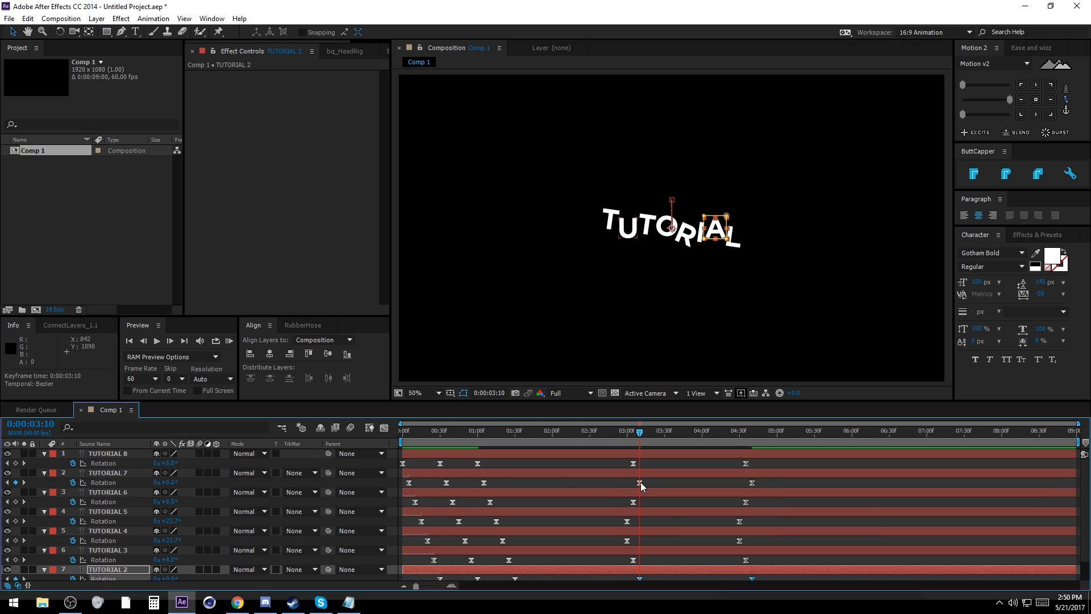
left_click(170, 342)
left_click(169, 341)
left_click(169, 342)
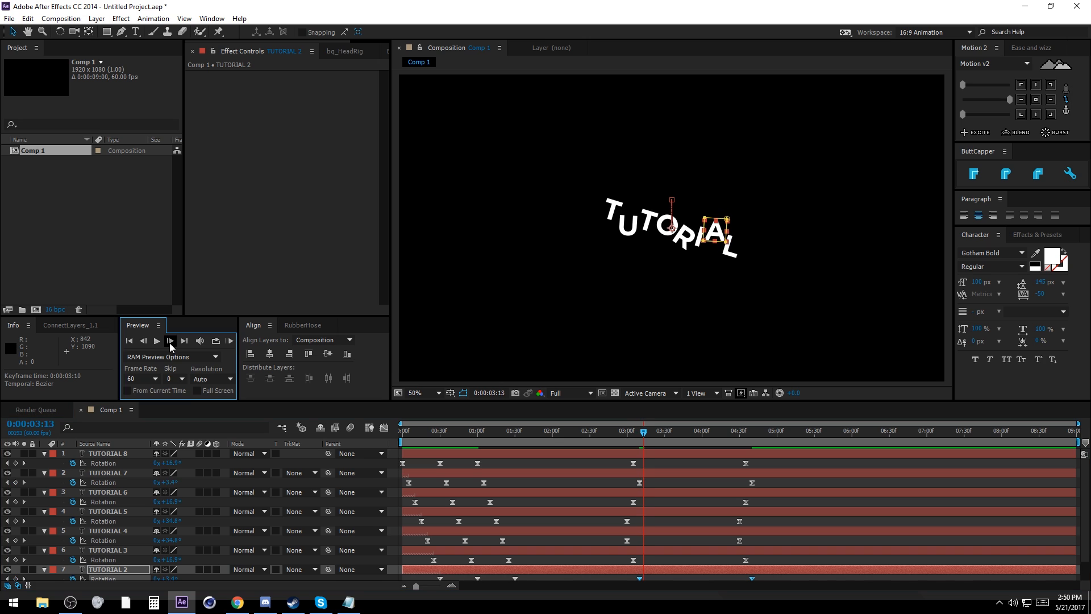
left_click(170, 341)
left_click(169, 341)
mouse_move(629, 465)
left_mouse_down()
mouse_move(782, 471)
mouse_move(646, 464)
left_mouse_up()
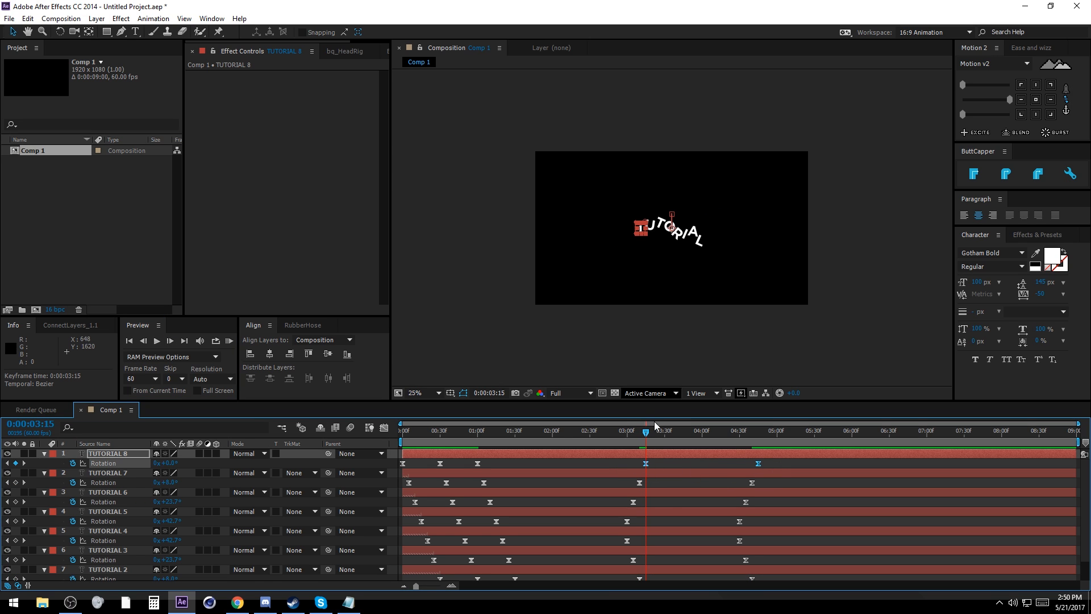
Step: Shift the last two Rotation keyframes of the TUTORIAL layer to start at 0:00:03:15, and scrub through the finished spin
scroll(655, 426, "down", 1)
scroll(671, 319, "up", 1)
scroll(670, 320, "down", 1)
scroll(673, 322, "up", 1)
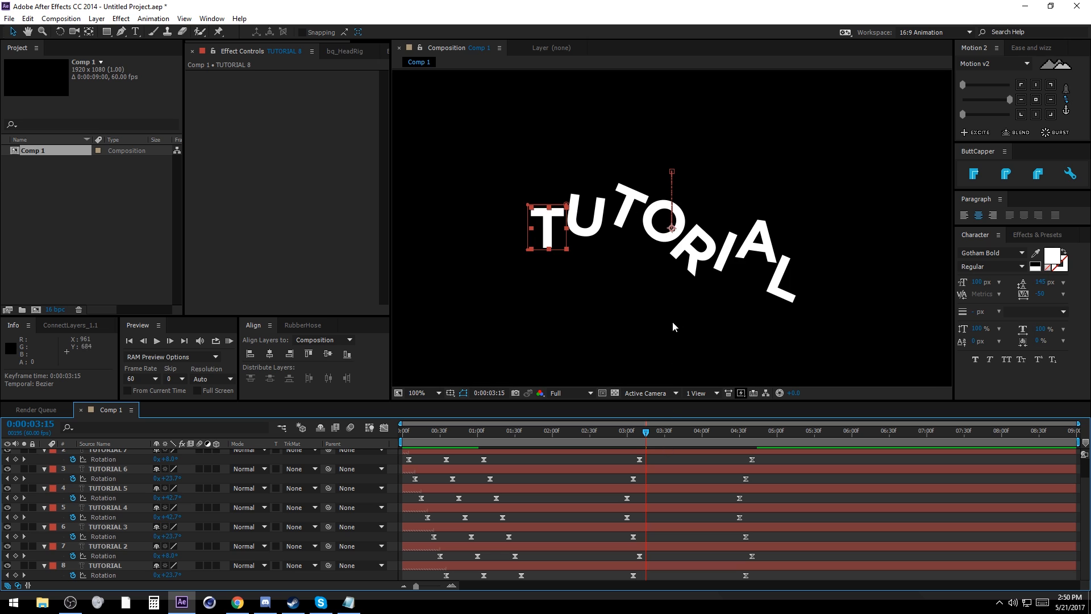
left_click_drag(614, 572, 758, 582)
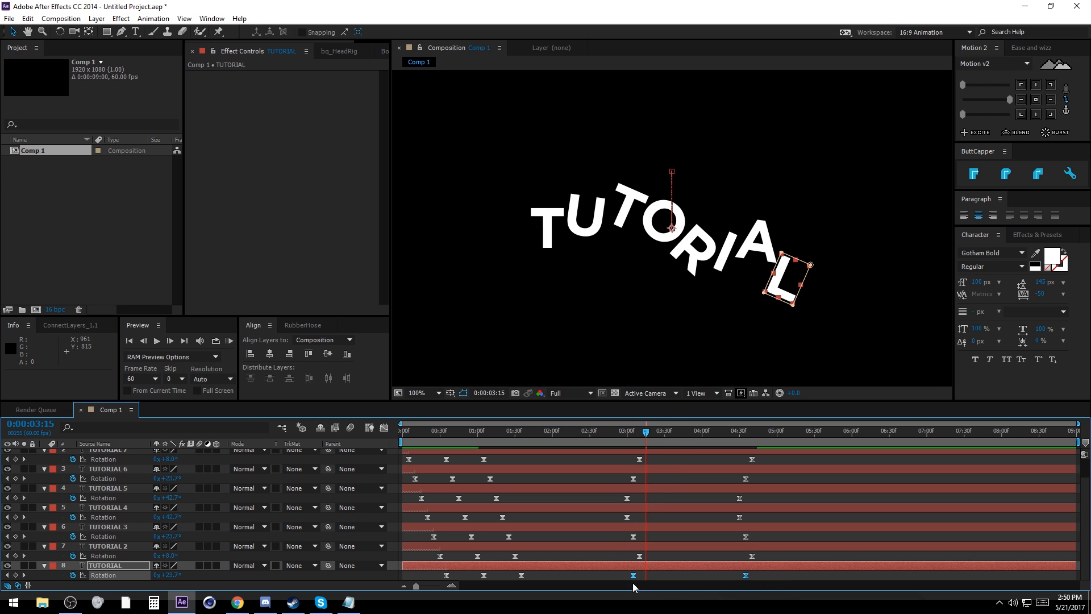
left_click_drag(632, 578, 645, 578)
left_click(663, 538)
left_click_drag(646, 432, 781, 431)
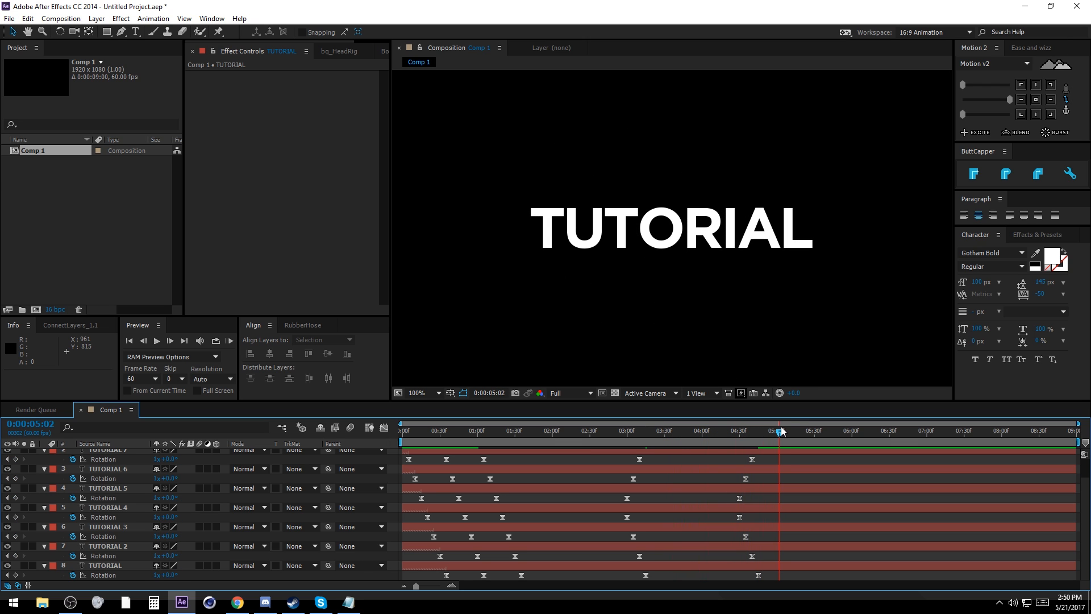
Step: Apply maximum Motion v2 easing to the last Rotation keyframe of every letter layer, and scrub through the spin
left_click_drag(776, 570, 578, 438)
left_click_drag(783, 469, 724, 591)
left_click(1010, 100)
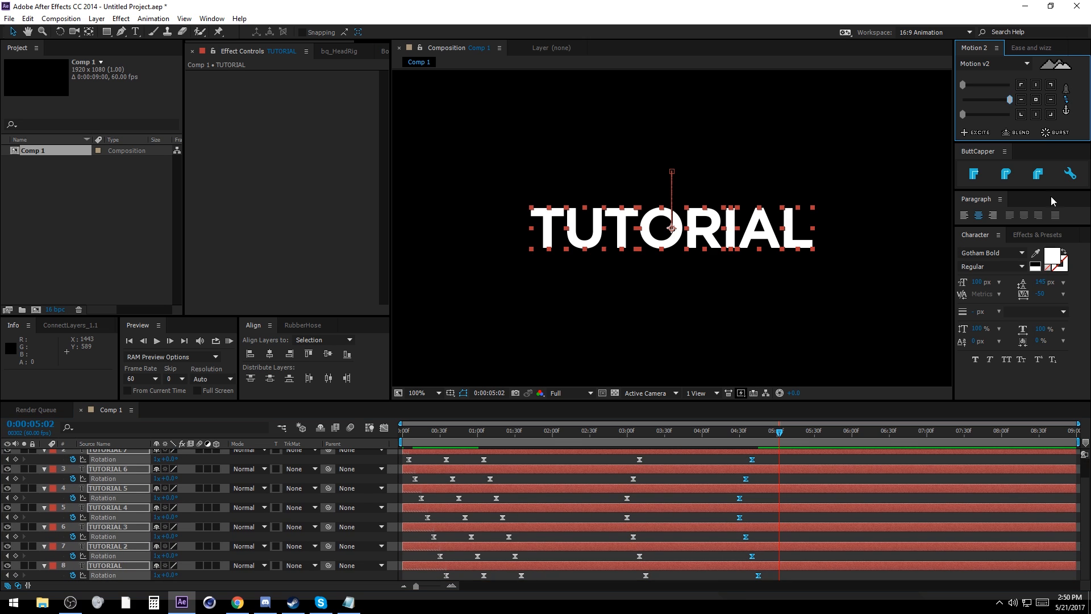
left_click(800, 455)
left_click_drag(607, 438, 764, 436)
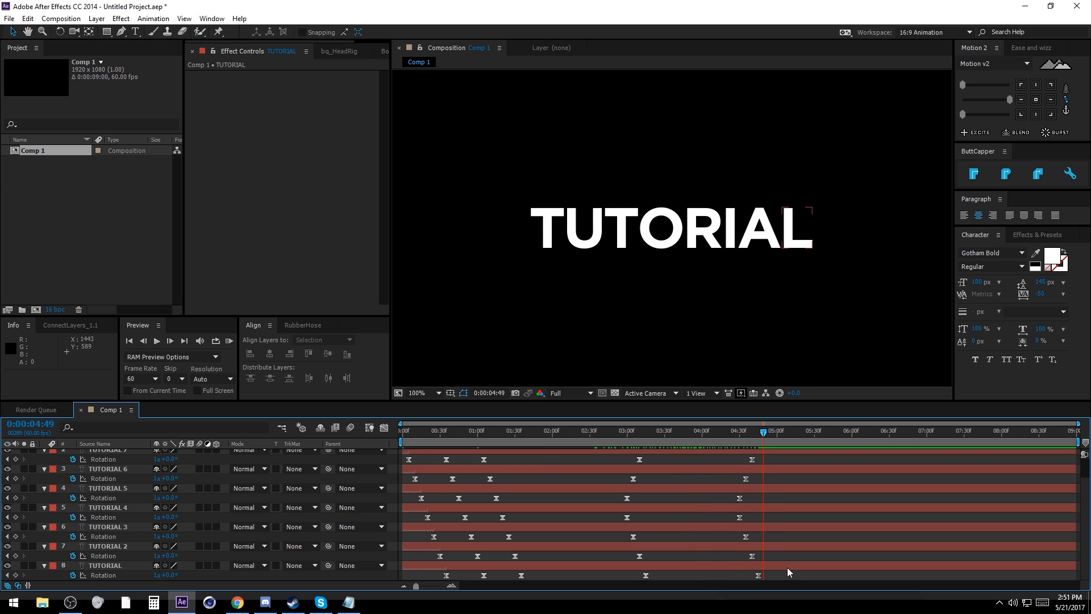
Step: Shift the last two Rotation keyframes of all letters earlier together so TUTORIAL 8's pair starts at about 0:00:02:30, and preview the animation
left_click_drag(788, 569, 573, 440)
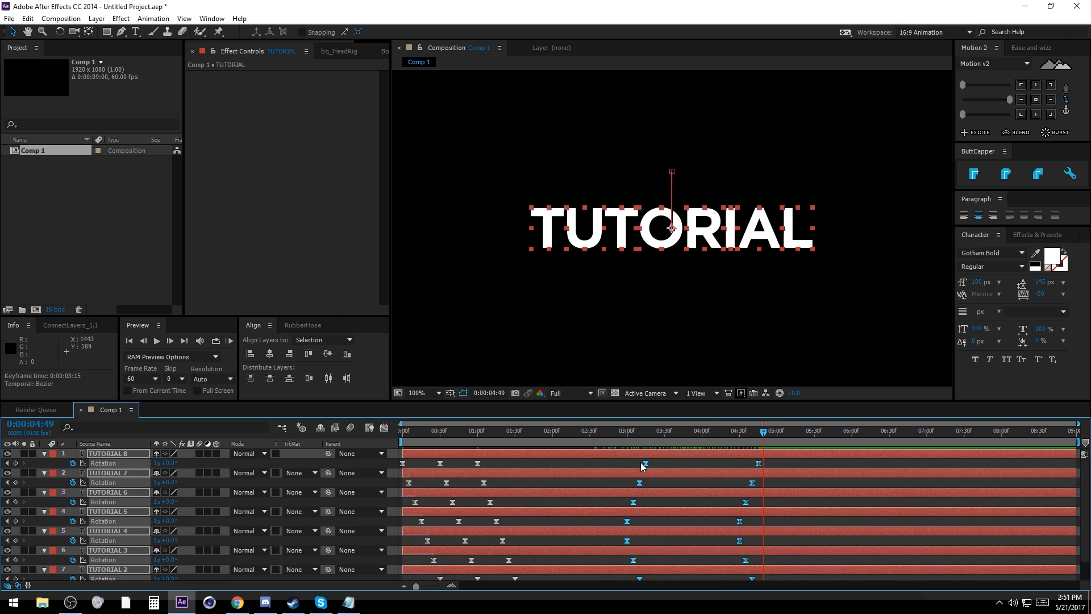
left_click_drag(643, 465, 589, 464)
left_click(611, 469)
scroll(610, 466, "down", 1)
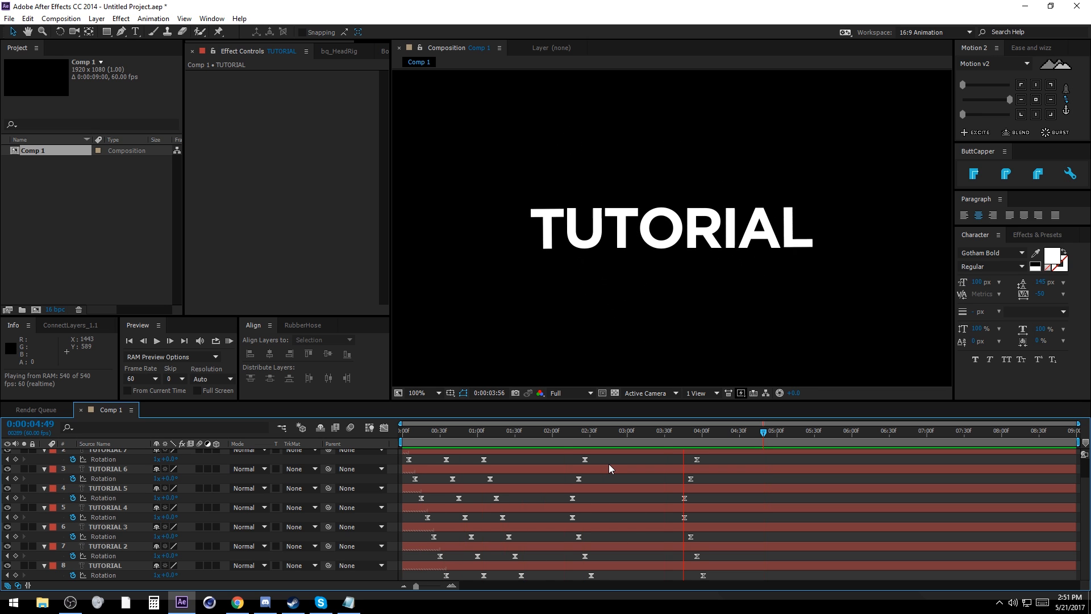
key("space")
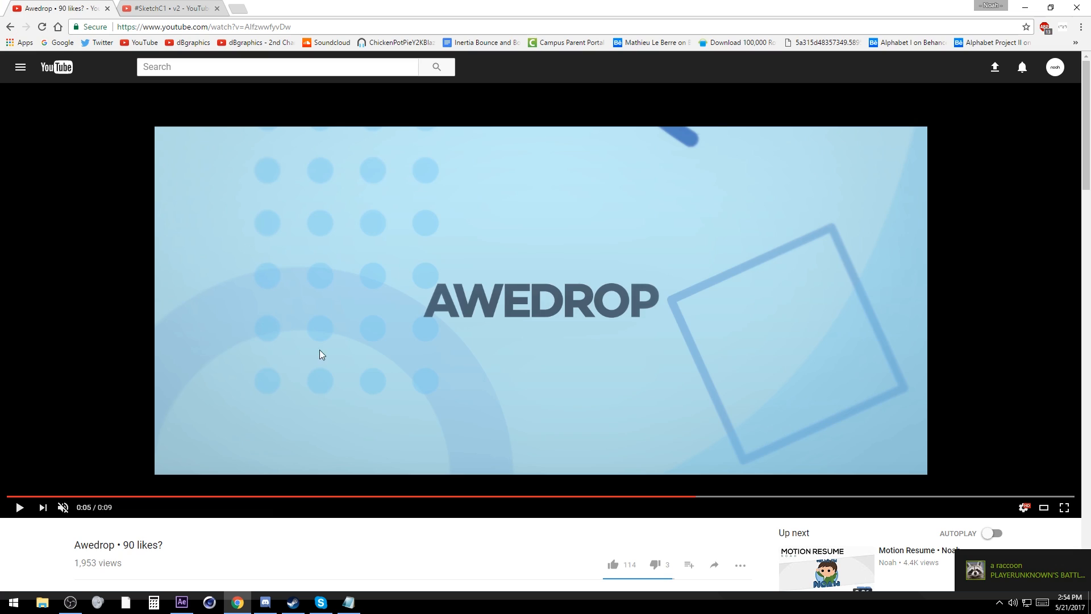
Step: Examine the Awedrop reference video in short bursts from the beginning, noting how the text rises, scales up and splits into letters
left_click(122, 496)
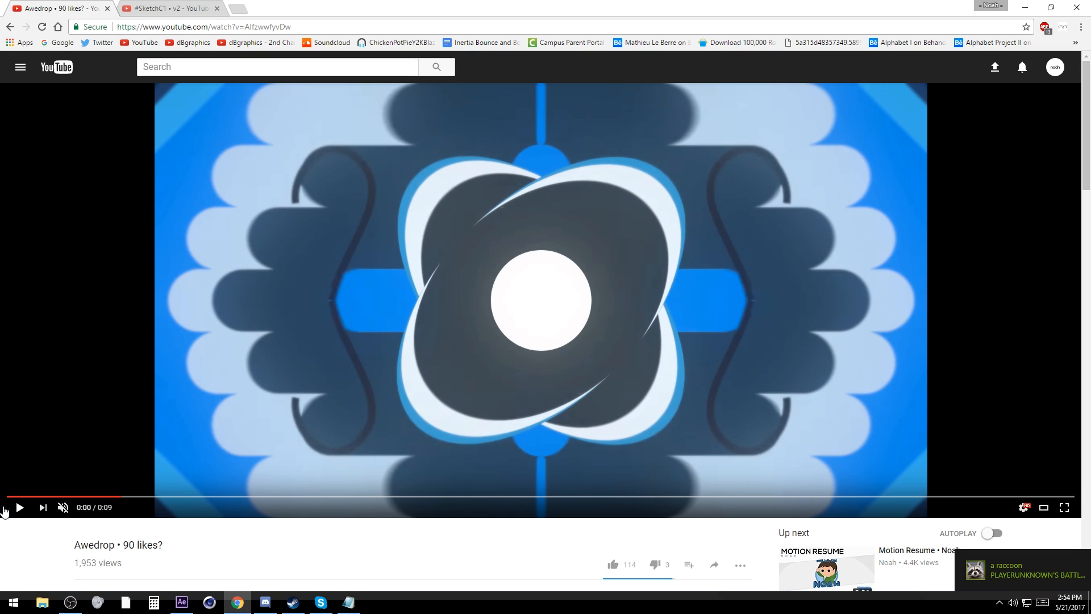
left_click(11, 511)
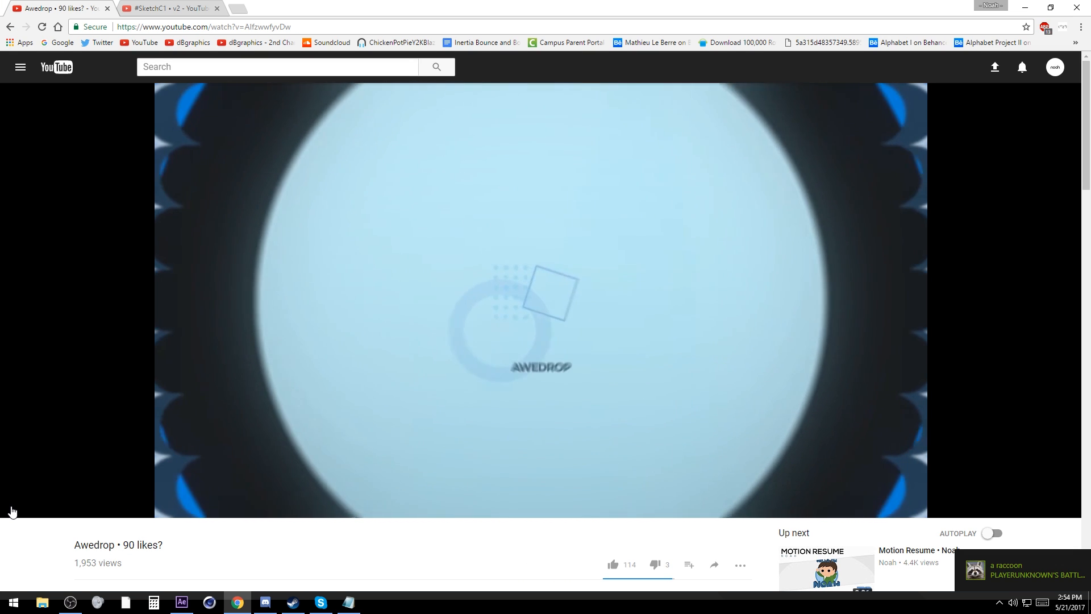
left_click(11, 511)
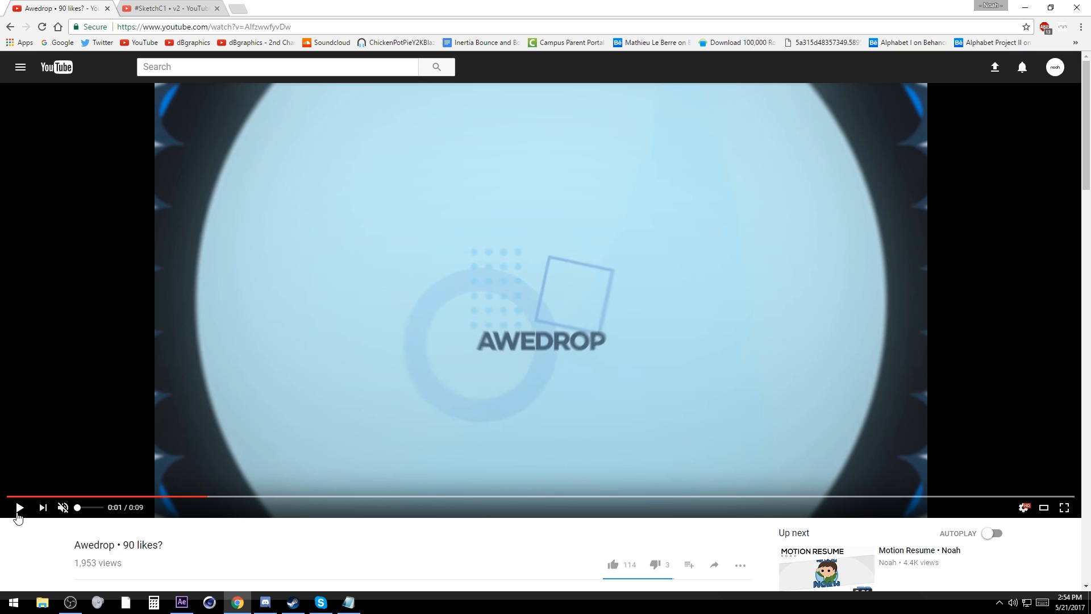
left_click(18, 512)
left_click(18, 511)
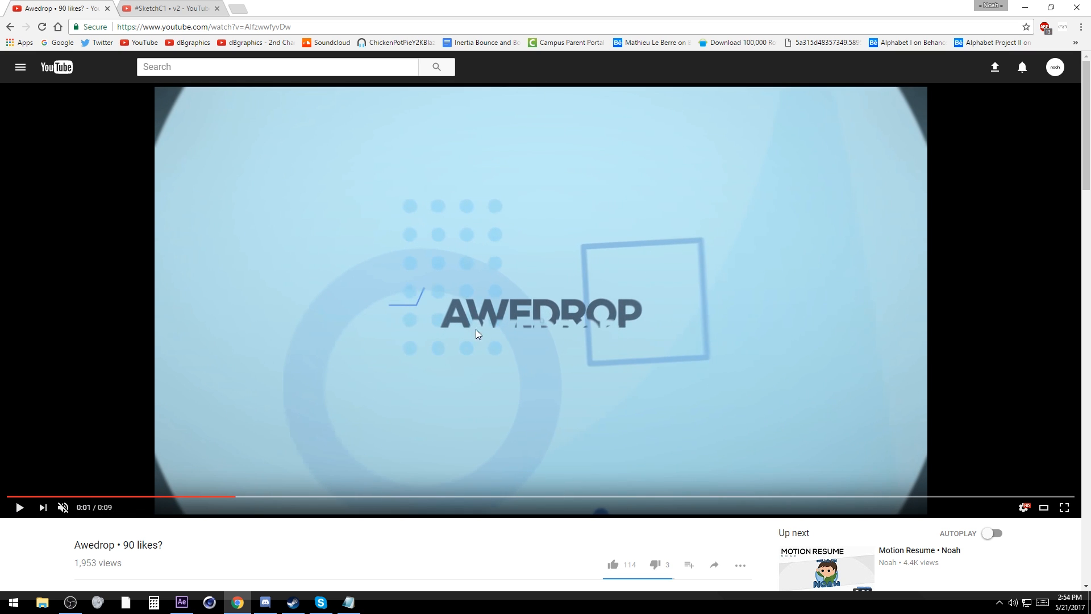
left_click(20, 510)
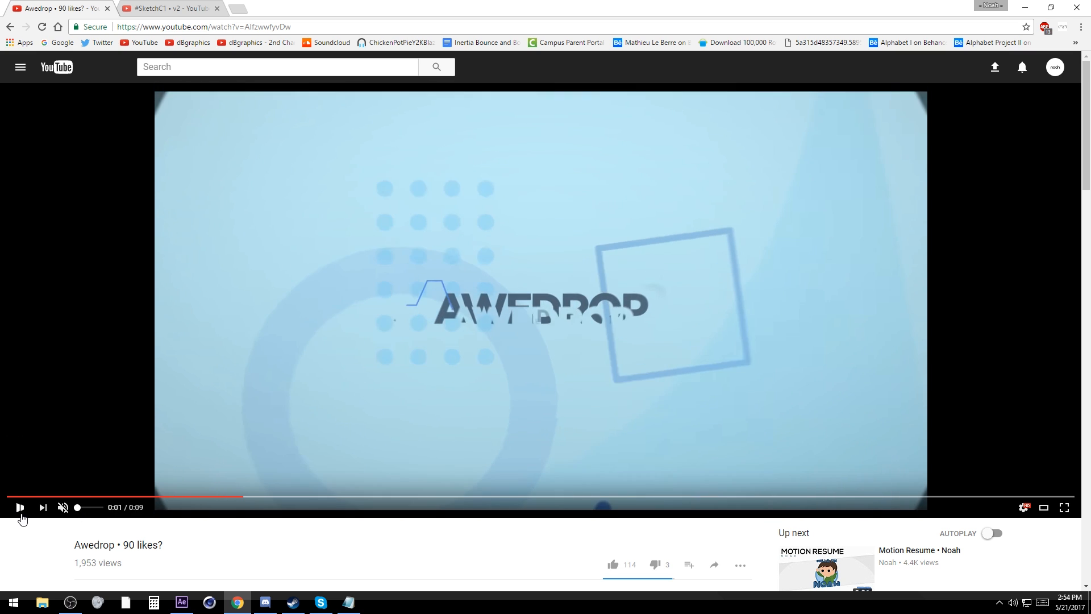
left_click(20, 510)
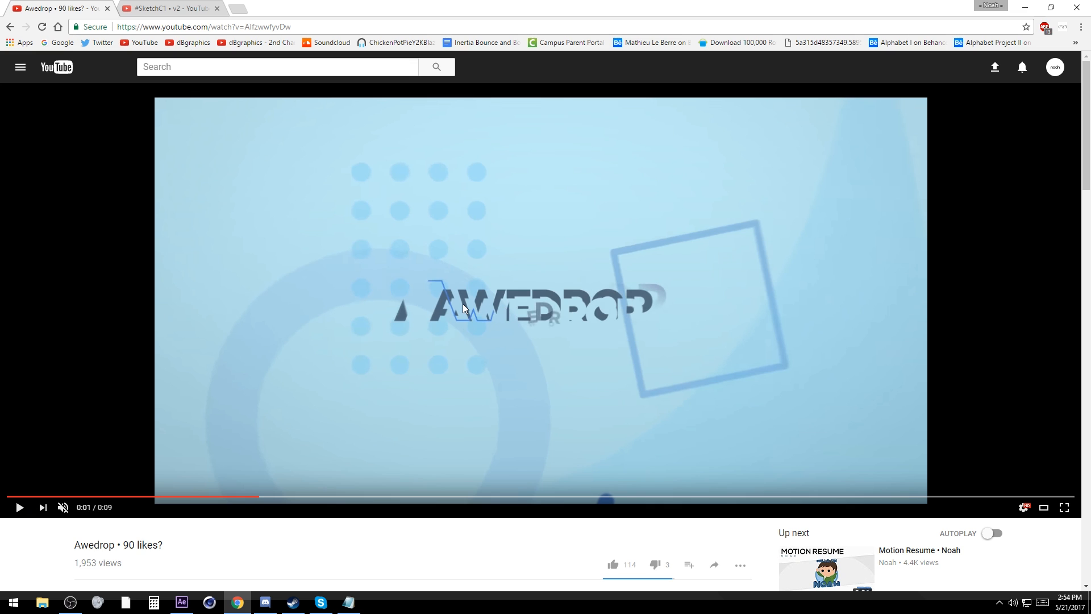
left_click(17, 509)
left_click(17, 509)
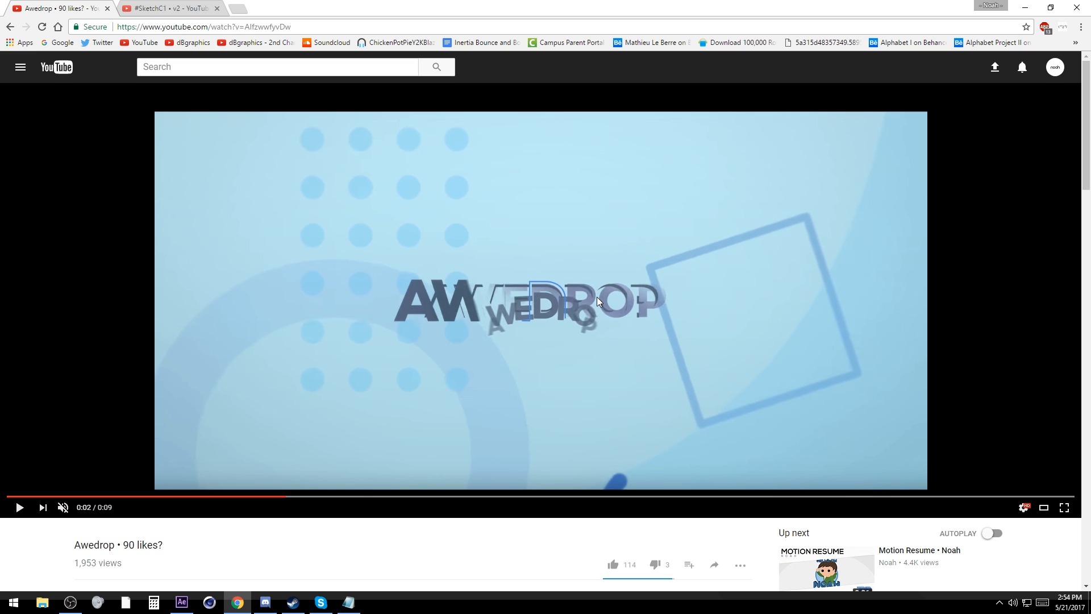
left_click(20, 511)
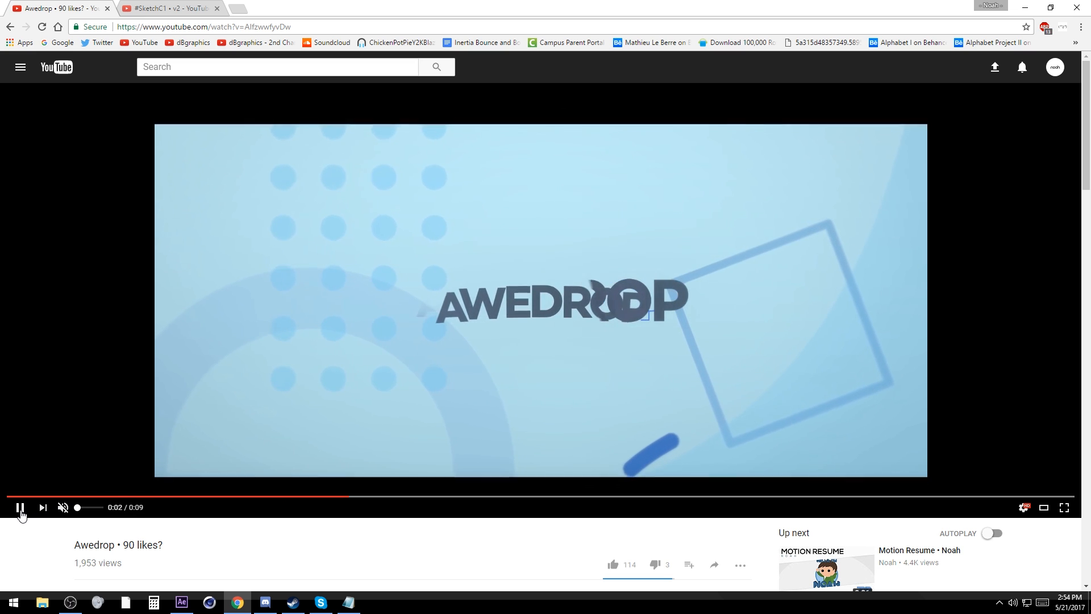
left_click(20, 512)
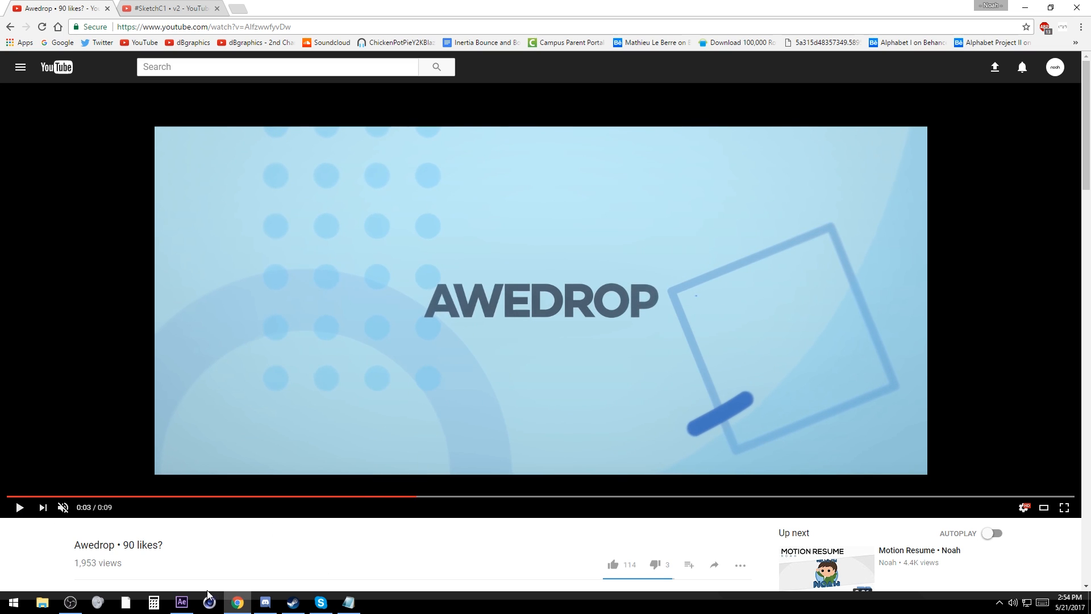
Step: Switch to After Effects and delete all Position, Scale and Rotation keyframes from the eight letter layers
left_click(182, 601)
left_click(487, 522)
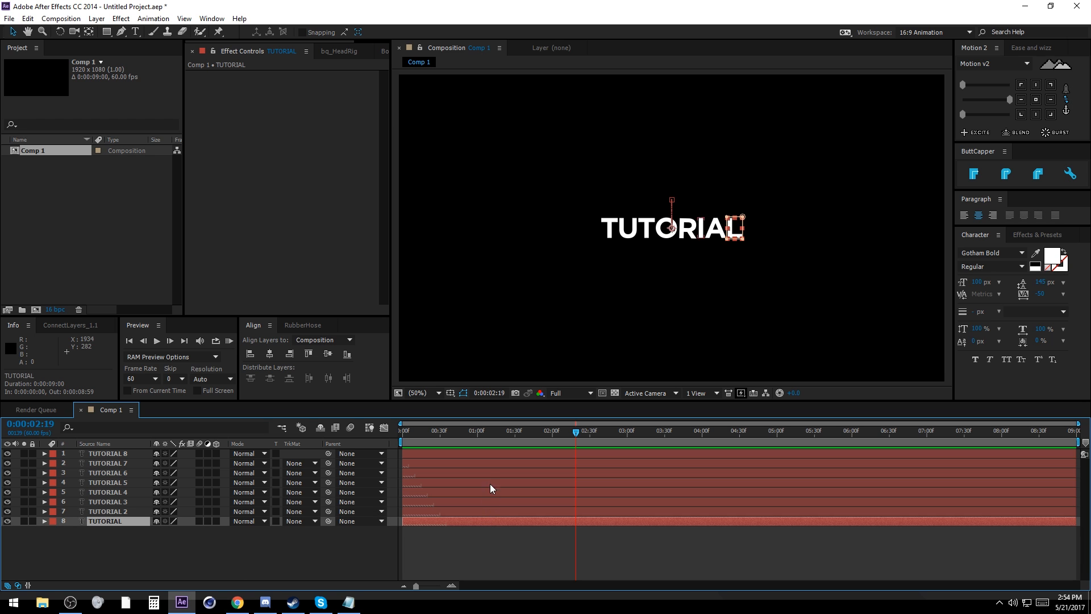
left_click(490, 450, "shift")
key("s")
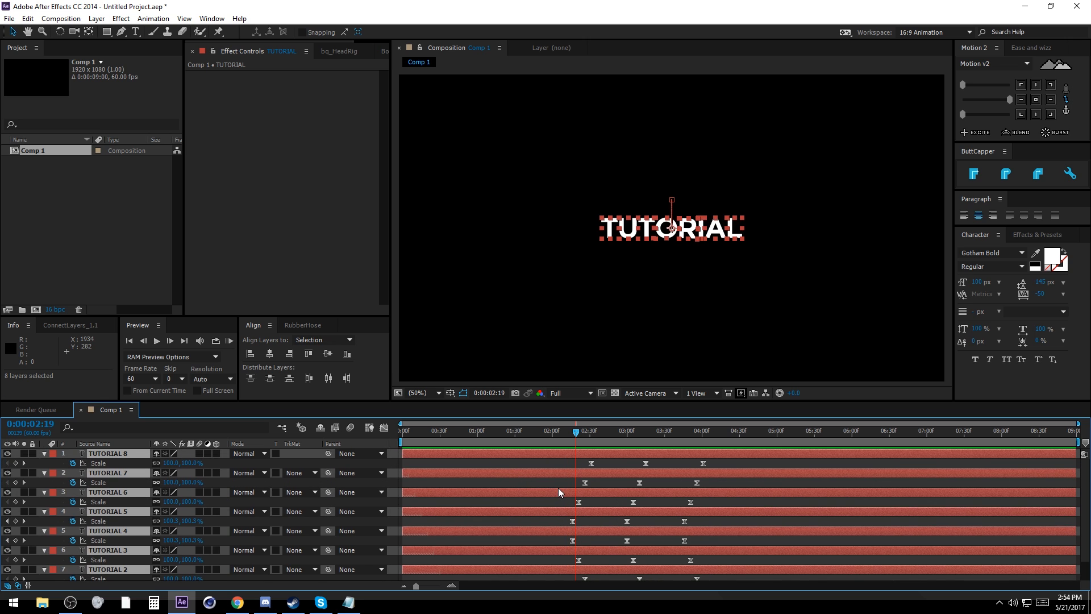
key("shift+p")
key("shift+r")
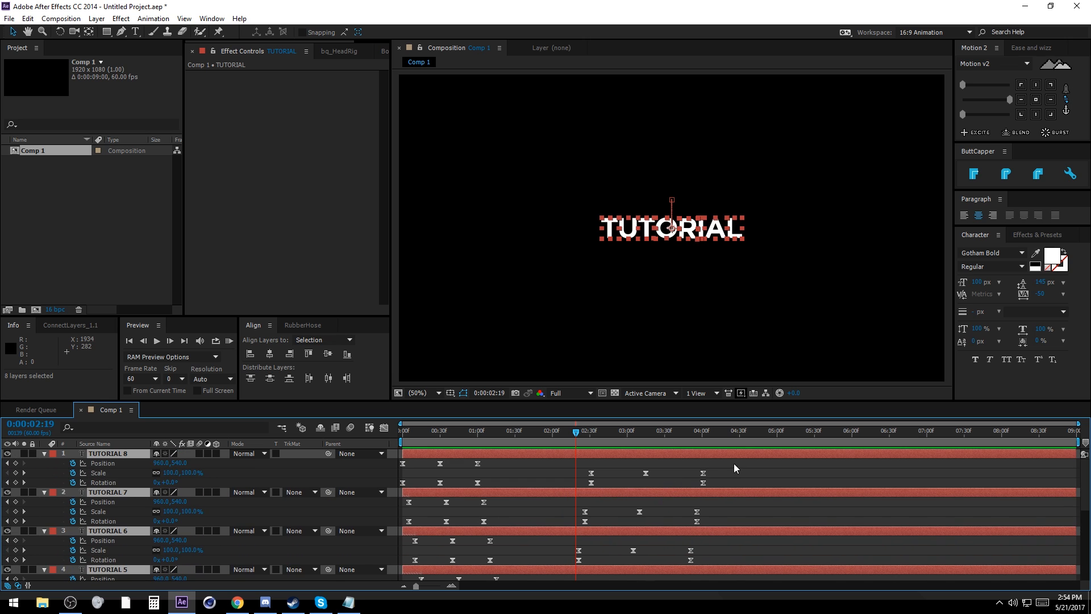
left_click_drag(733, 467, 396, 579)
key("Delete")
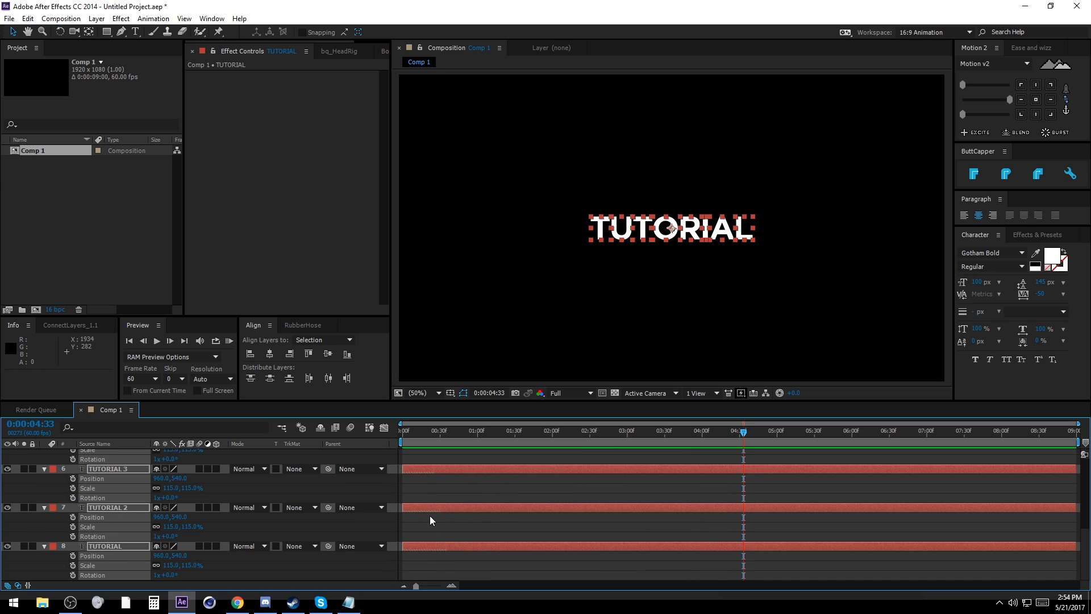
scroll(466, 496, "up", 1)
scroll(465, 492, "up", 5)
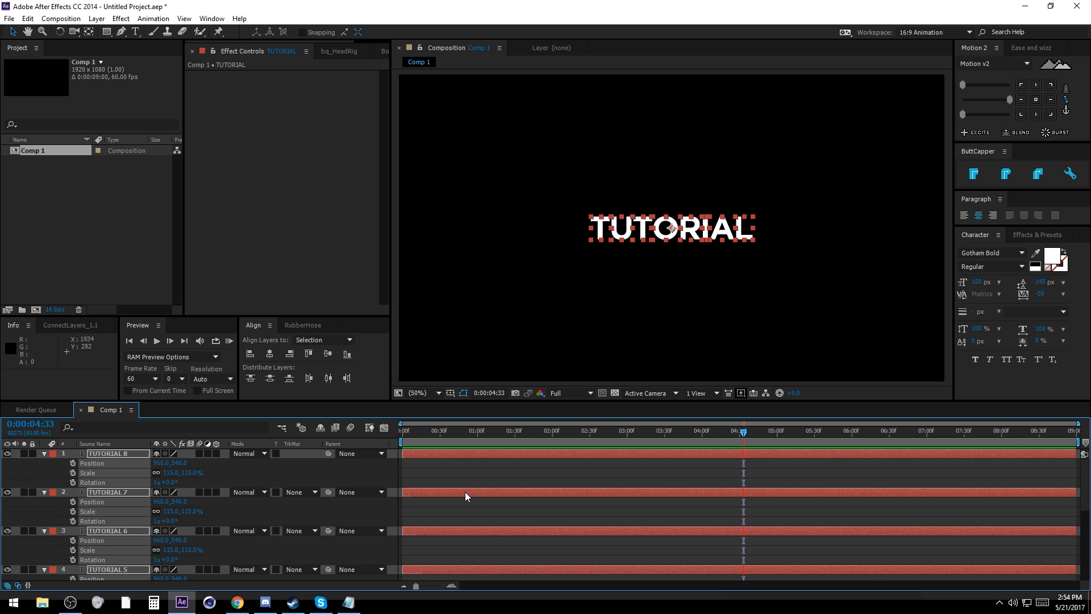
Step: Return the playhead to 0:00:00:00 and collapse the properties of all letter layers
left_click(468, 478)
left_click_drag(434, 434, 402, 435)
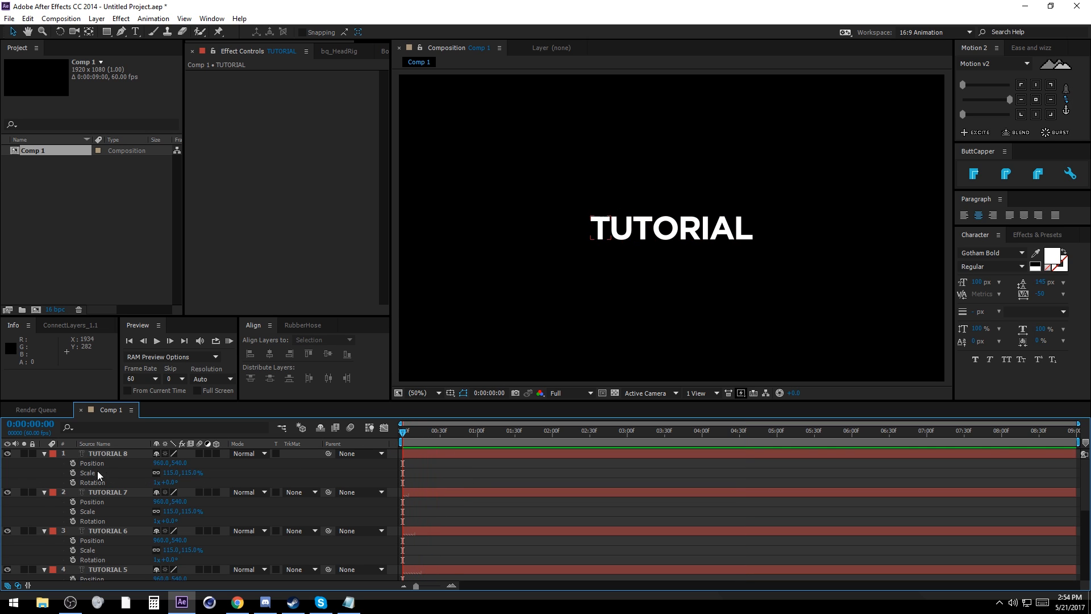
key("ctrl+a")
left_click(44, 454)
Step: Duplicate the TUTORIAL 8 layer and delete Mask 1 from the copy so it contains the whole word
left_click(126, 453)
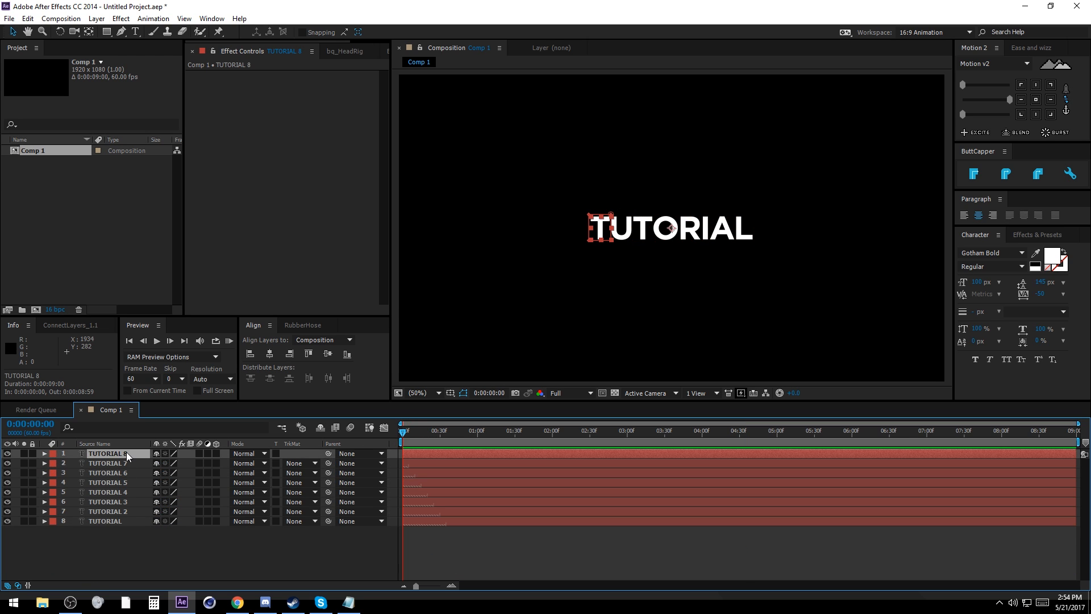
key("ctrl+d")
key("m")
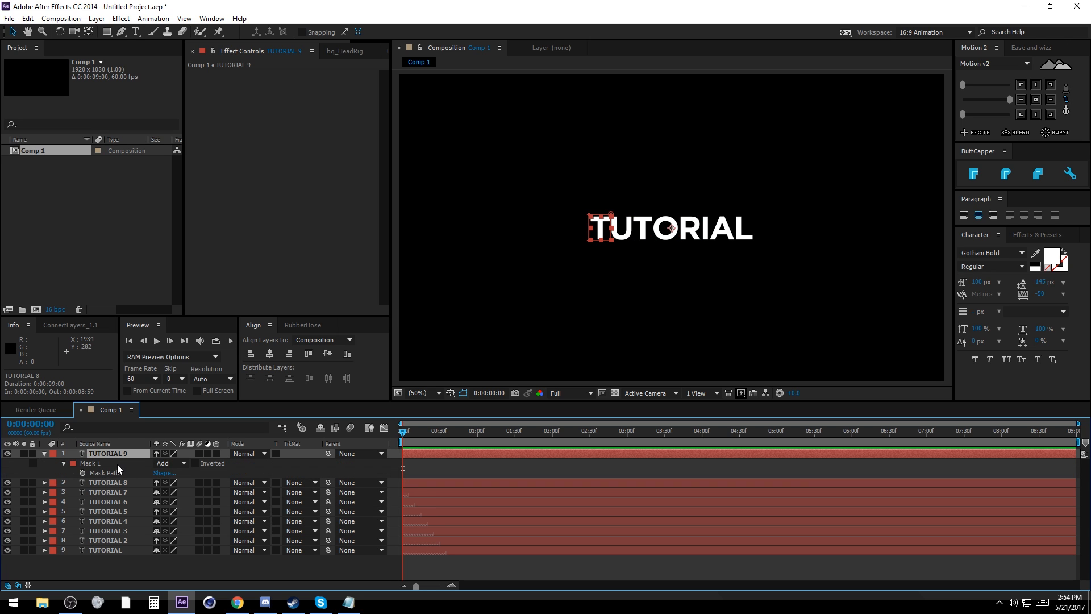
left_click(108, 462)
key("Delete")
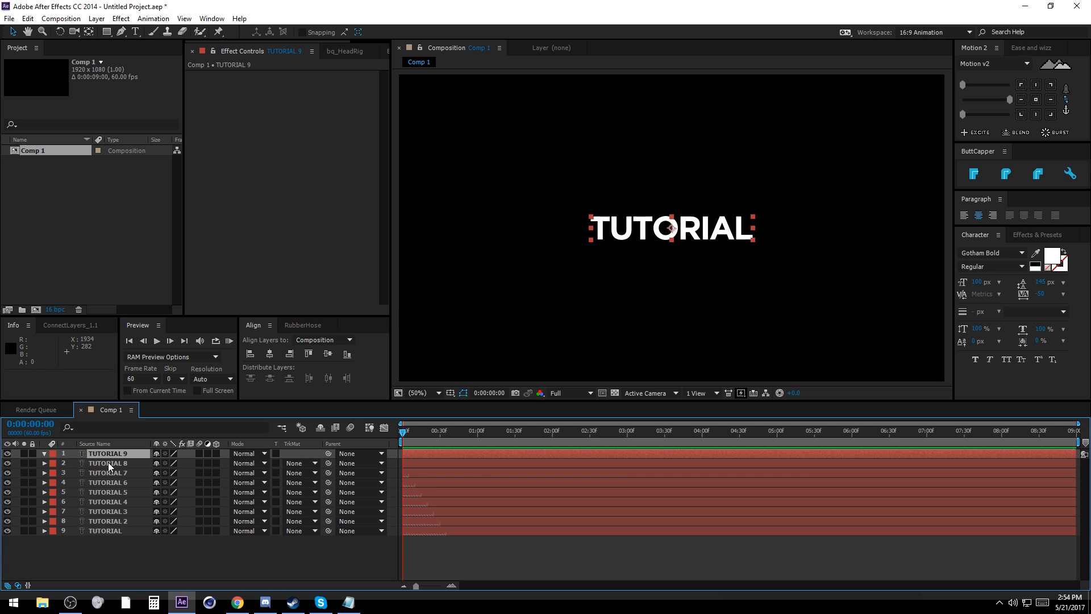
Step: Trim the start of the eight masked letter layers, TUTORIAL 8 through TUTORIAL, to 0:00:01:00
left_click(422, 453)
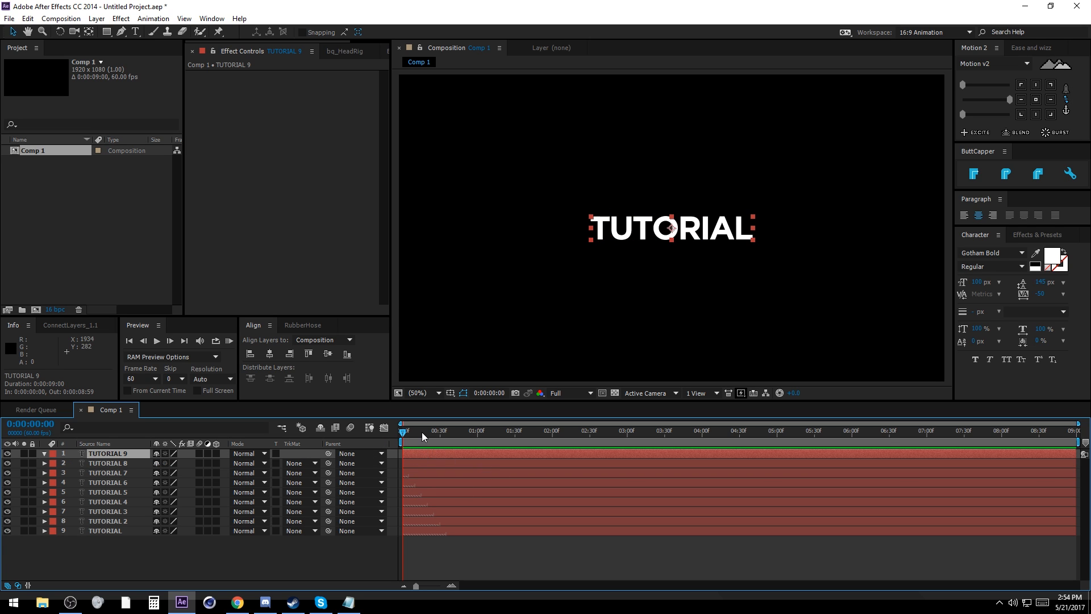
left_click(419, 463)
left_click(414, 530, "shift")
left_click(478, 439)
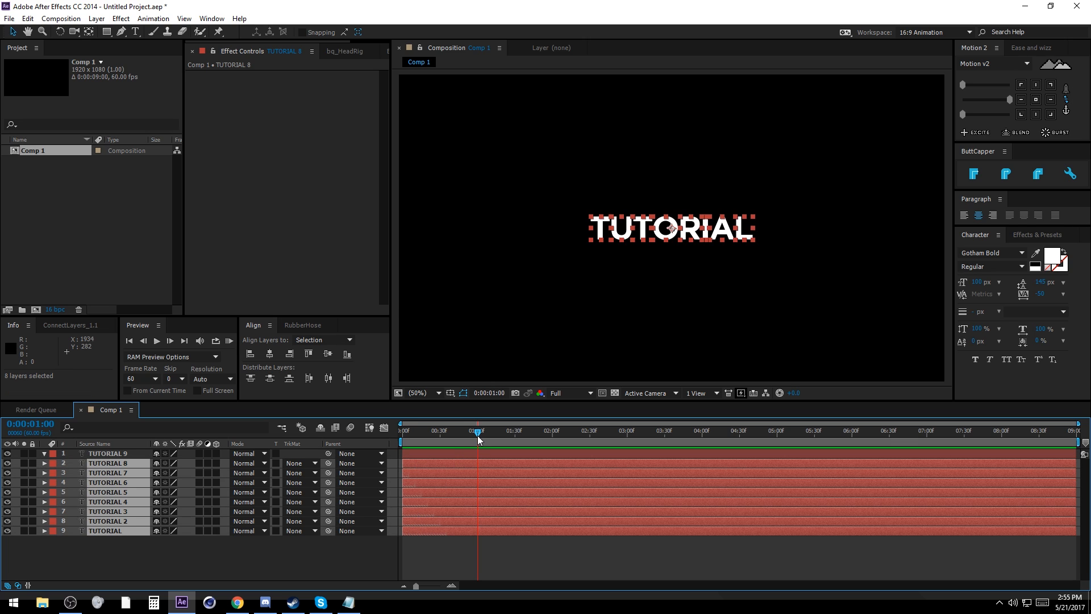
left_click_drag(404, 464, 468, 458)
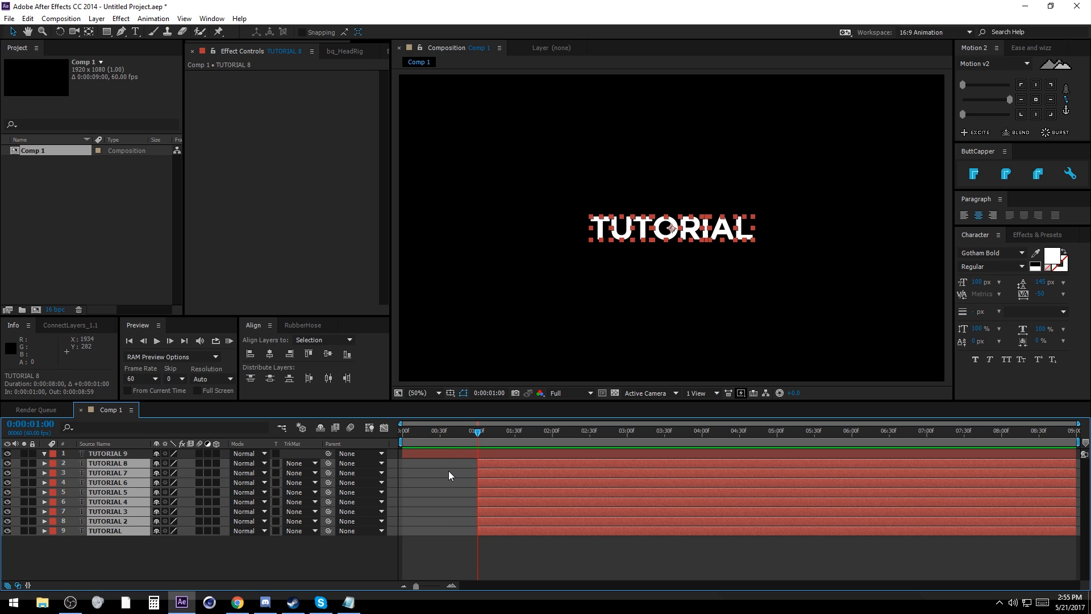
left_click(448, 471)
Step: Reveal Position and Scale on the TUTORIAL 9 layer and start keyframing both at 0:00:01:00
left_click(439, 453)
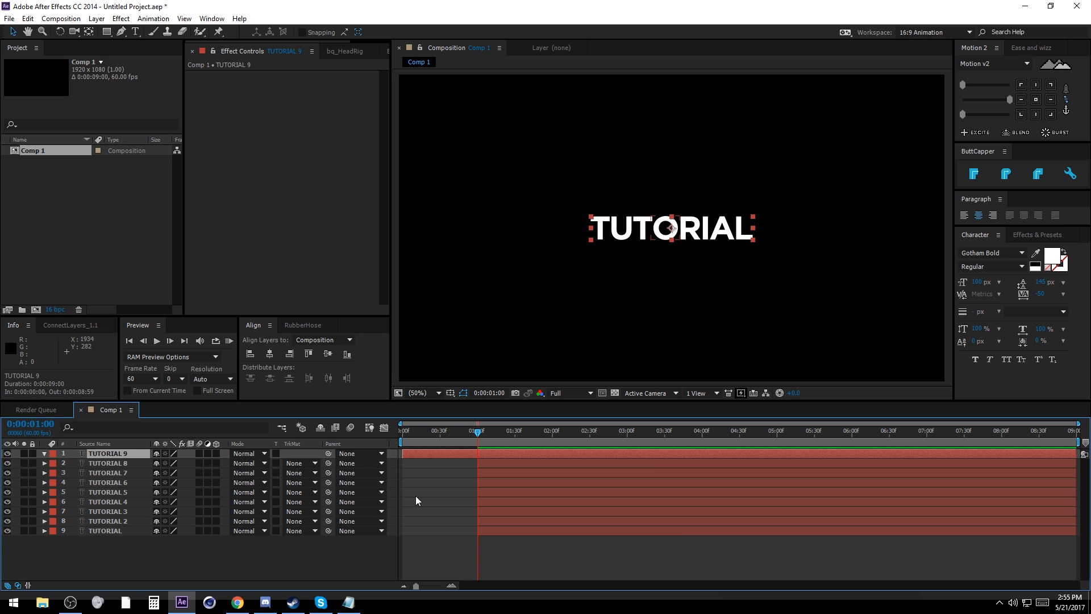
key("p")
key("End")
key("shift+s")
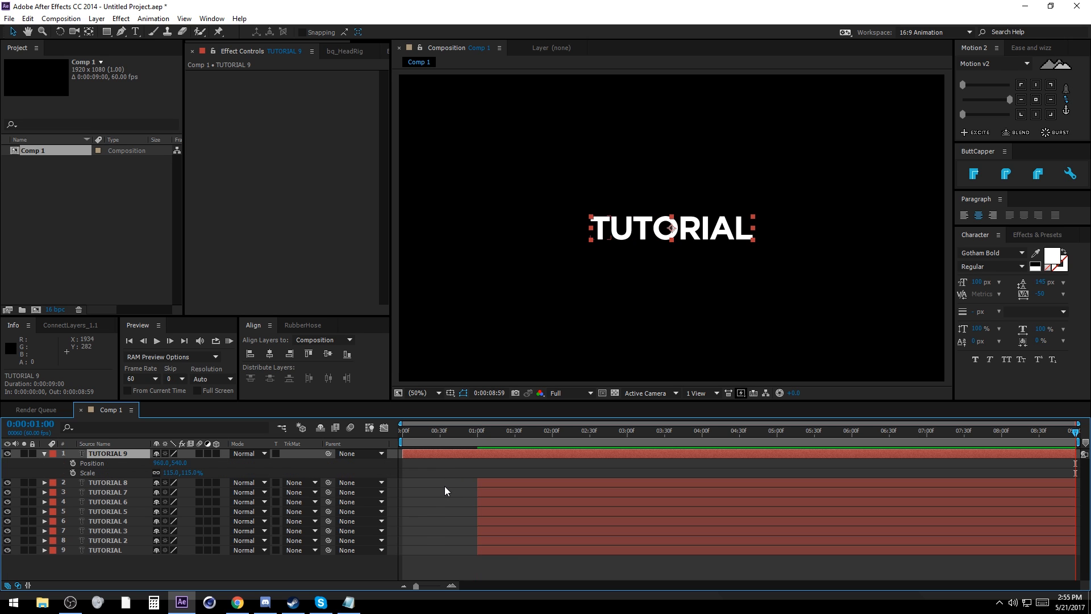
left_click(445, 486)
left_click_drag(443, 432, 479, 441)
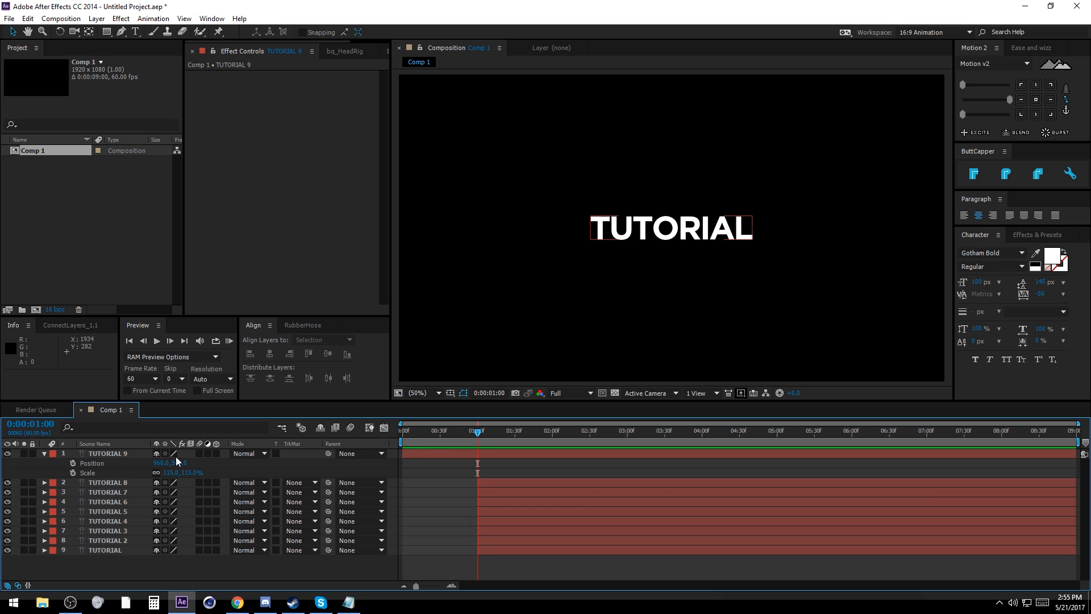
left_click_drag(73, 462, 74, 473)
Step: At 0:00:00:00, move TUTORIAL 9 straight down to about 960, 786 and set its Scale to 0%
left_click(145, 344)
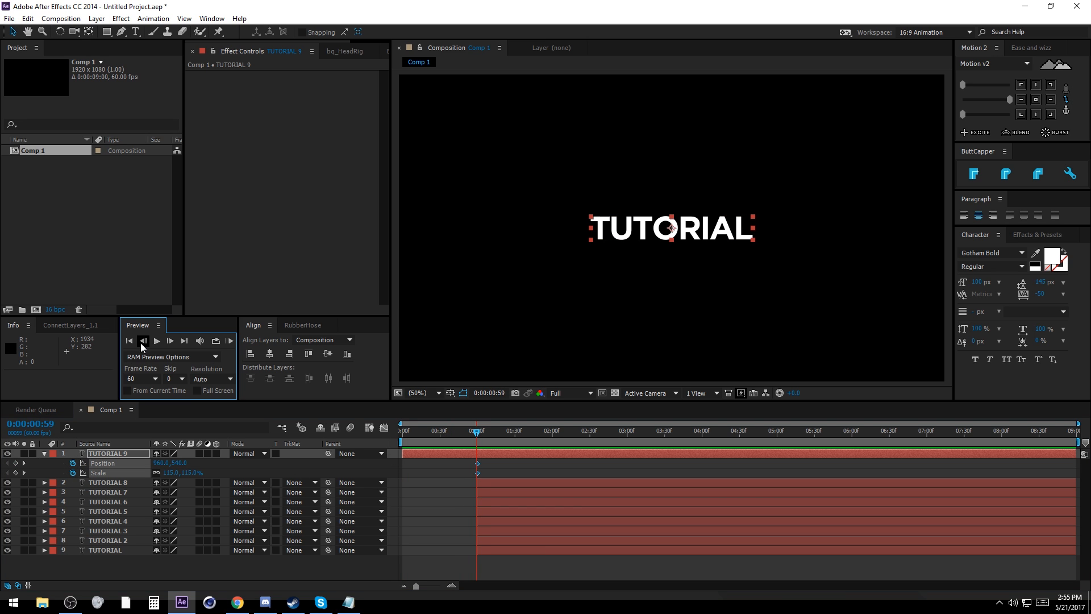
left_click(129, 341)
left_click(432, 454)
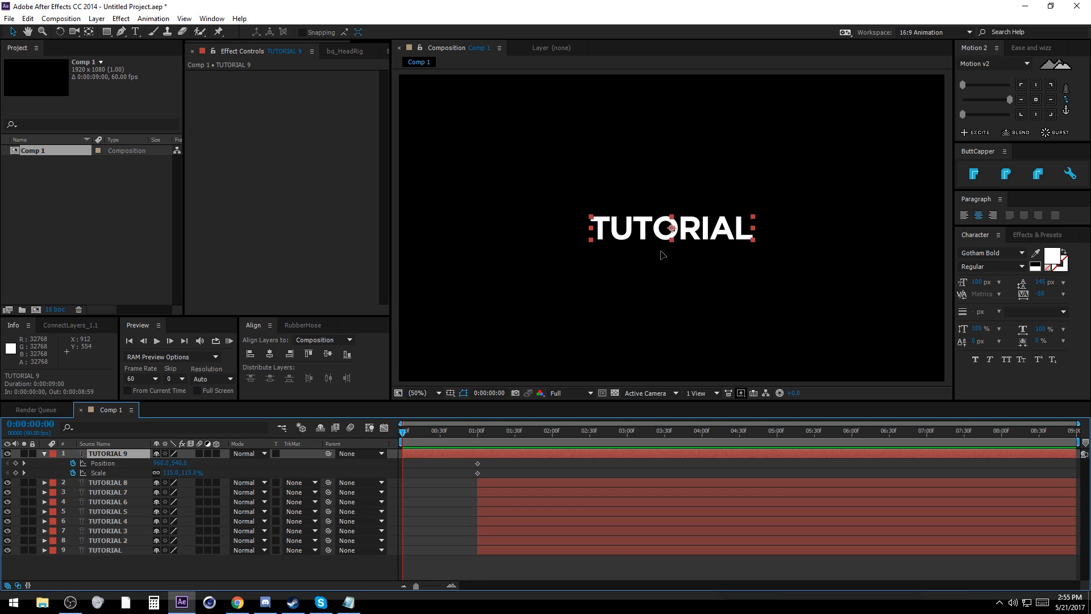
left_click_drag(673, 245, 674, 315)
left_click(172, 472)
type("0")
key("Return")
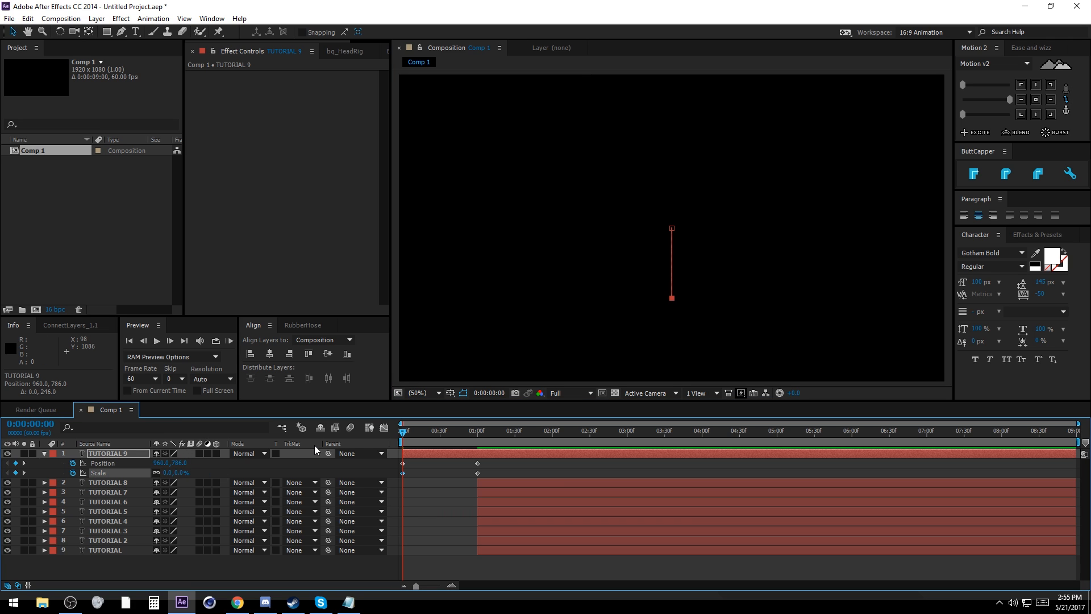
Step: Ease all Position and Scale keyframes of TUTORIAL 9, using slightly less than the maximum Motion v2 easing
left_click_drag(493, 467, 401, 494)
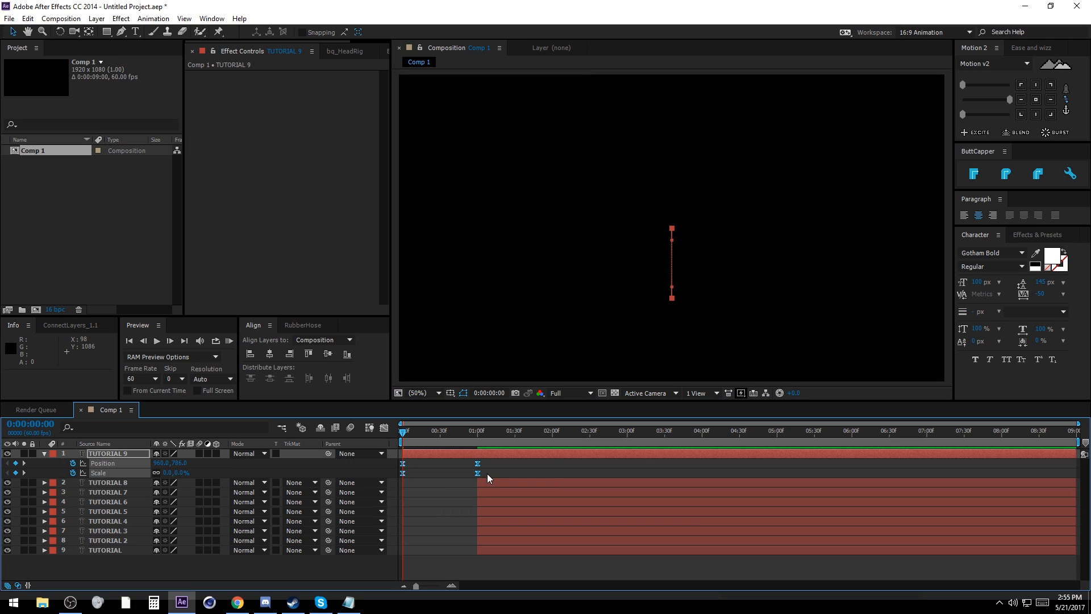
left_click_drag(1009, 99, 1000, 100)
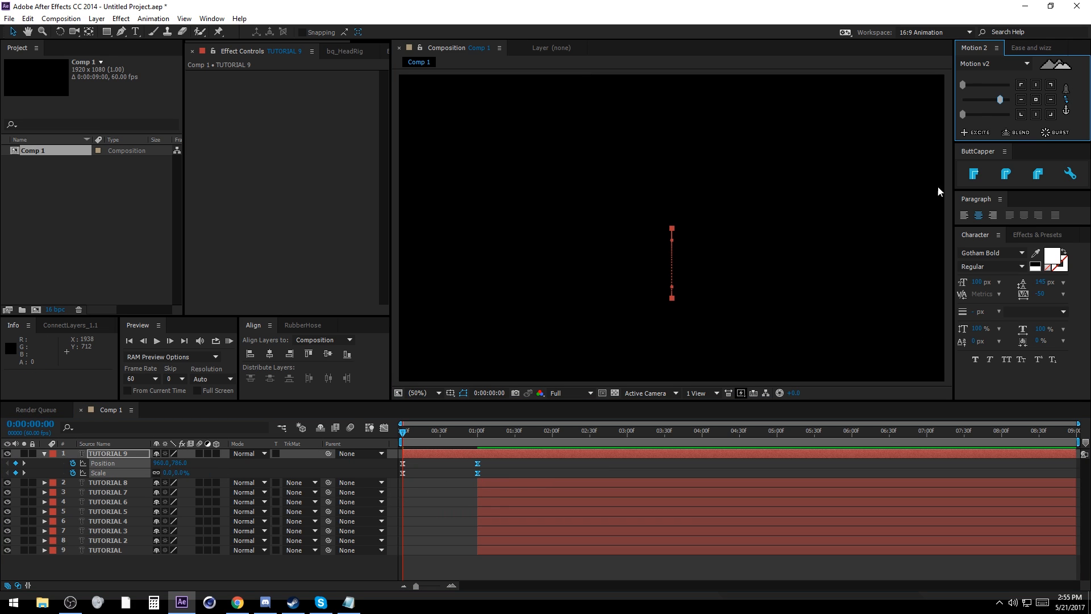
left_click(511, 471)
Step: Set TUTORIAL 9's Scale to 100% at 0:00:01:00 and trim the eight letter layers to start at about 0:00:02:30
left_click_drag(404, 434, 477, 431)
left_click(171, 473)
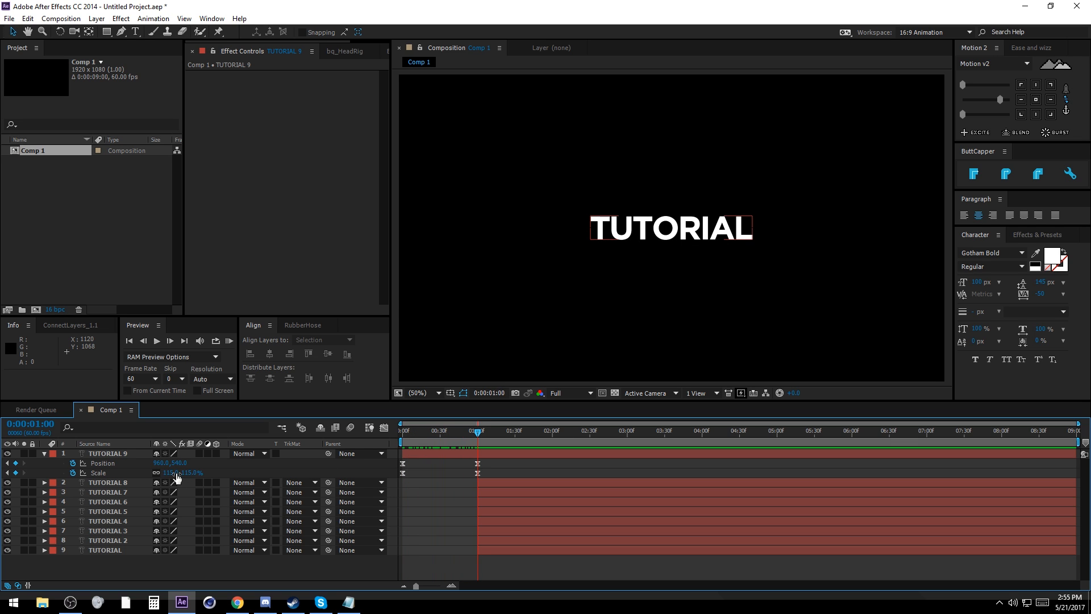
type("100")
key("Return")
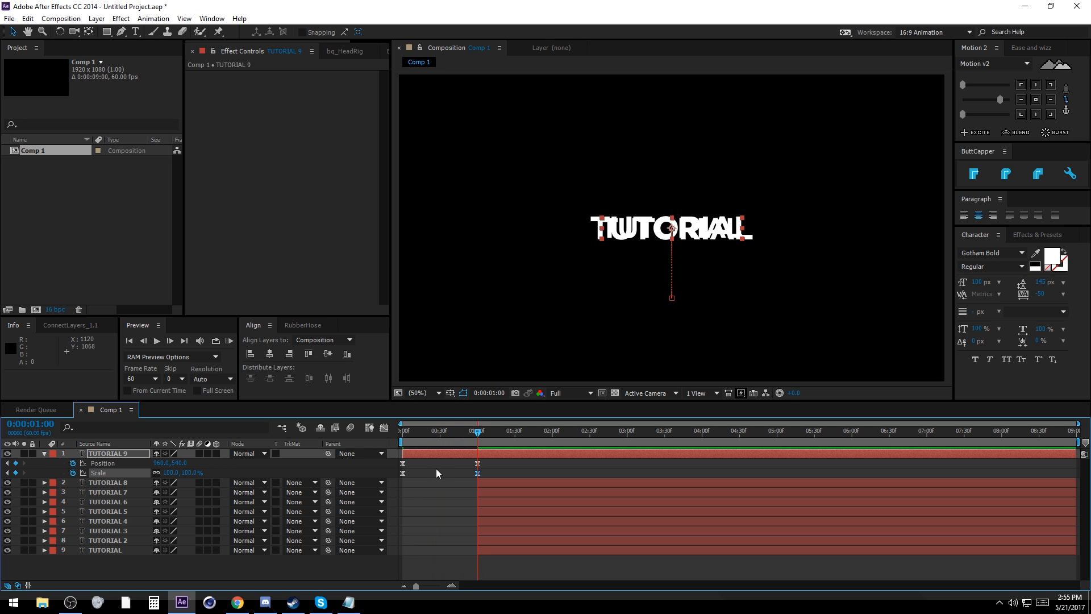
left_click_drag(440, 479, 593, 533)
left_click(454, 528)
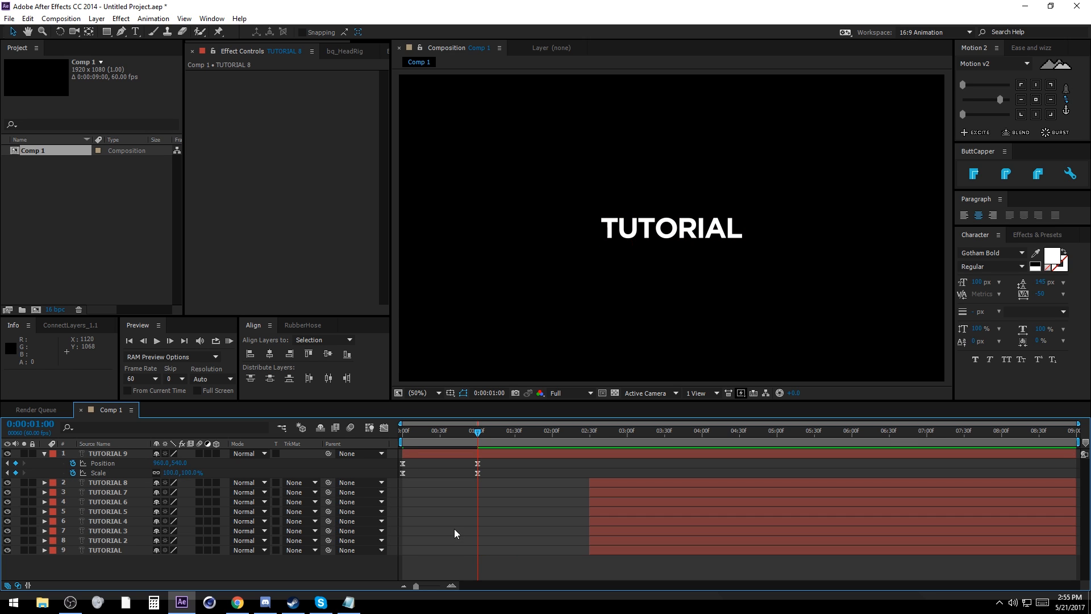
Step: Duplicate the TUTORIAL 9 layer and show the keyframed properties of the copy
left_click(452, 453)
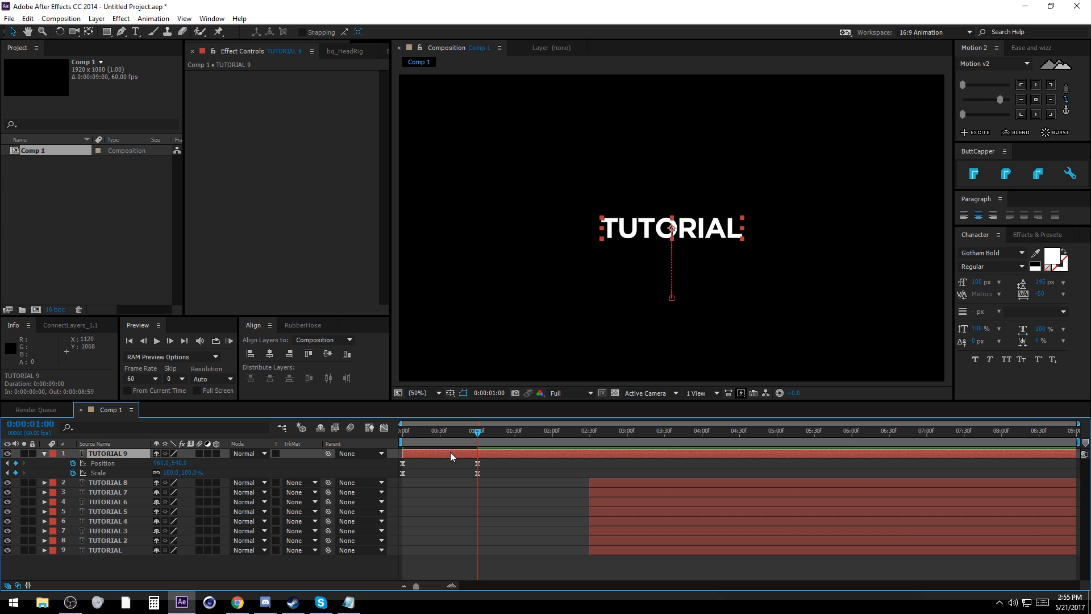
key("ctrl+d")
key("u")
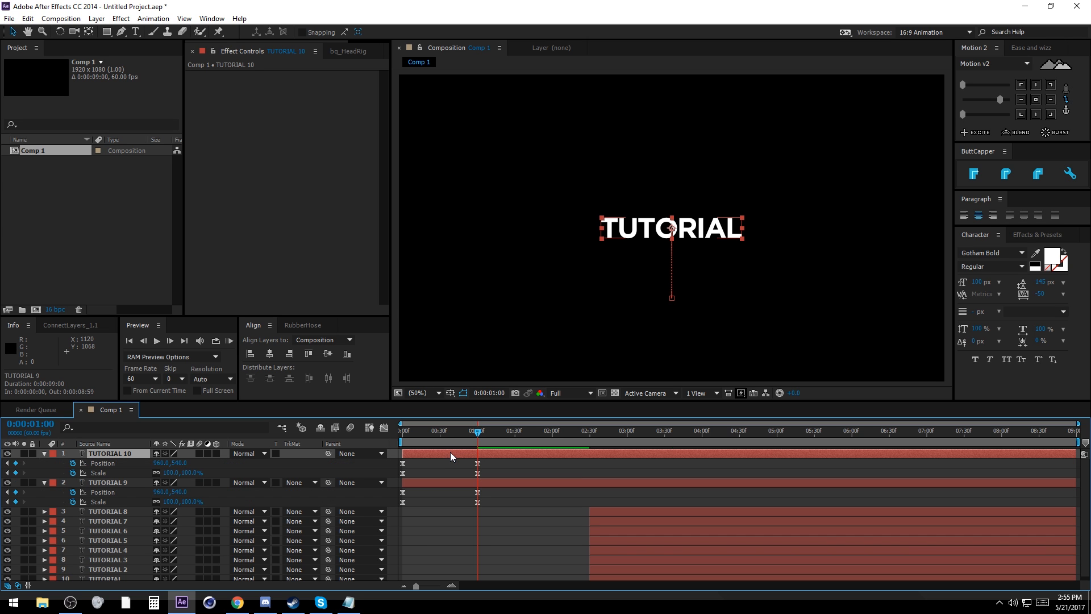
Step: Shift all Position and Scale keyframes of TUTORIAL 10 ten frames later, starting at 0:00:00:10
key("Home")
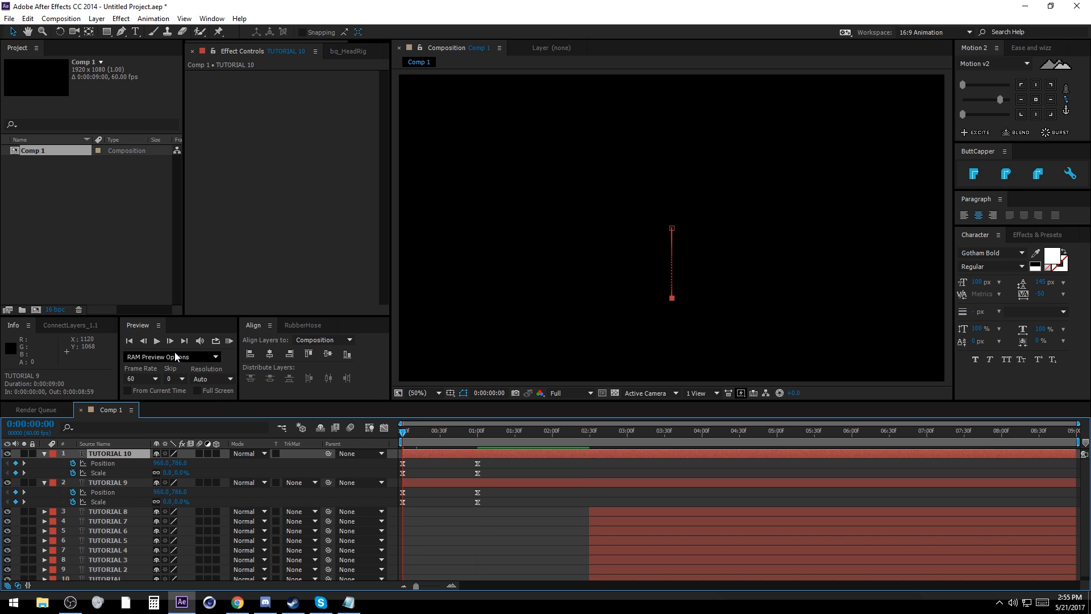
left_click(170, 341, "shift")
left_click_drag(498, 471, 400, 479)
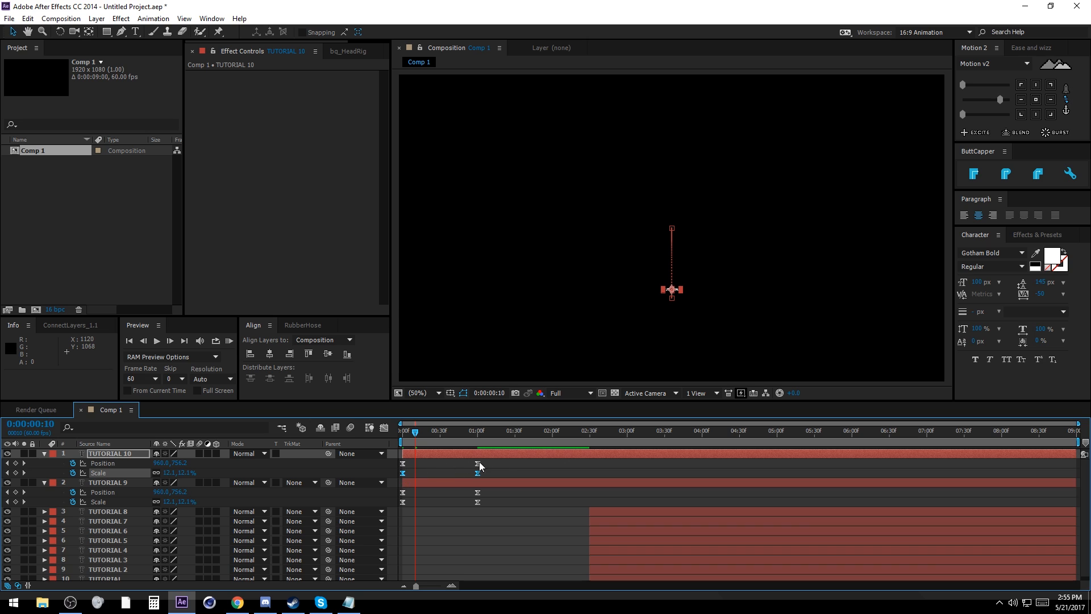
left_click_drag(487, 457, 418, 473)
key("ctrl+z")
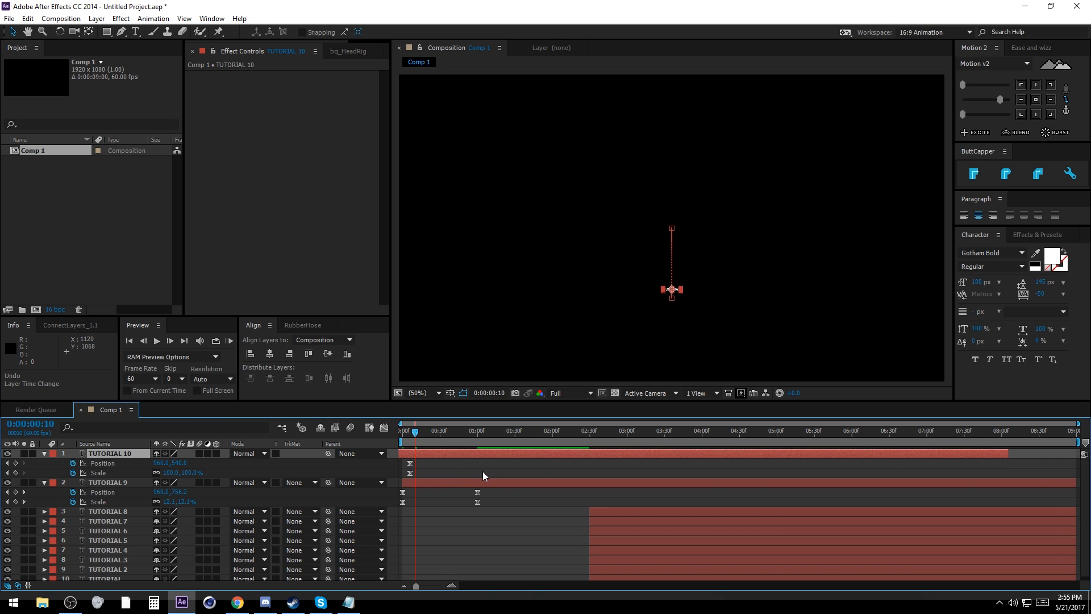
left_click_drag(496, 464, 416, 472)
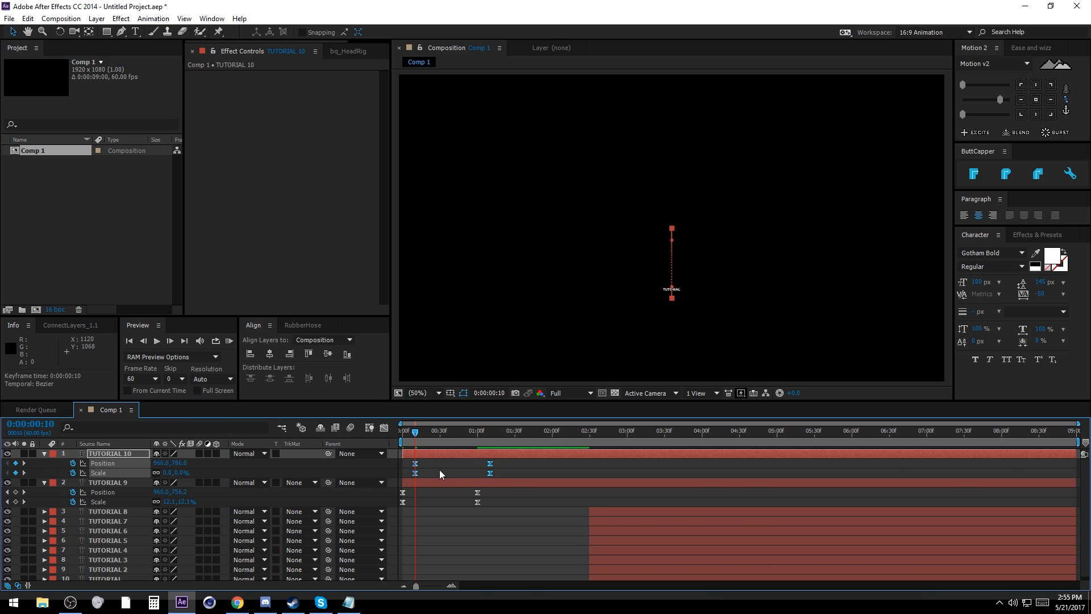
left_click(438, 470)
Step: Trim the start of the TUTORIAL 10 layer to 0:00:00:10
left_click_drag(415, 432, 492, 434)
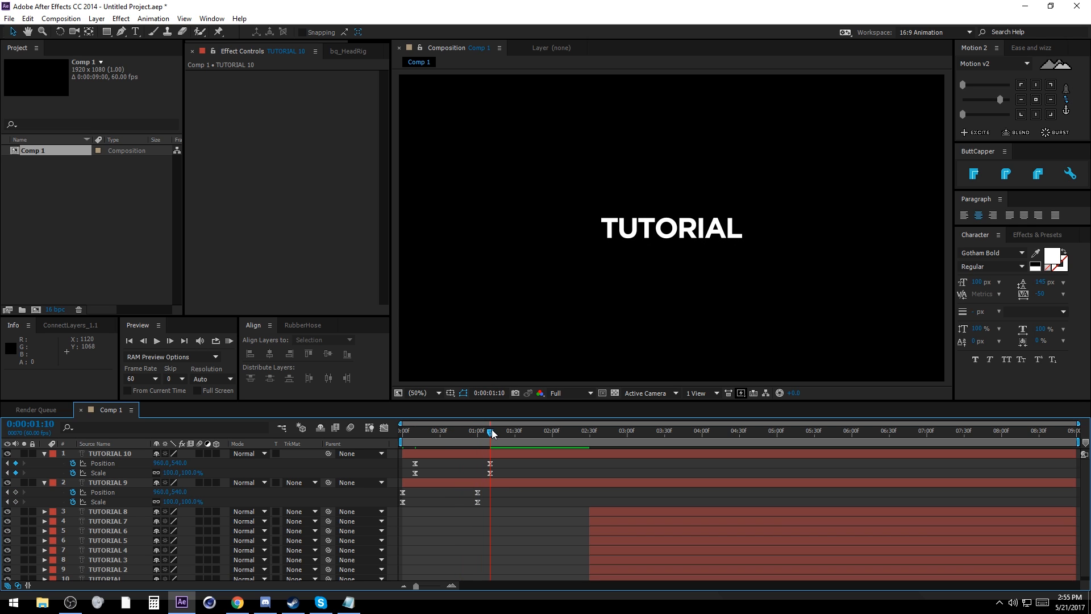
left_click(414, 443)
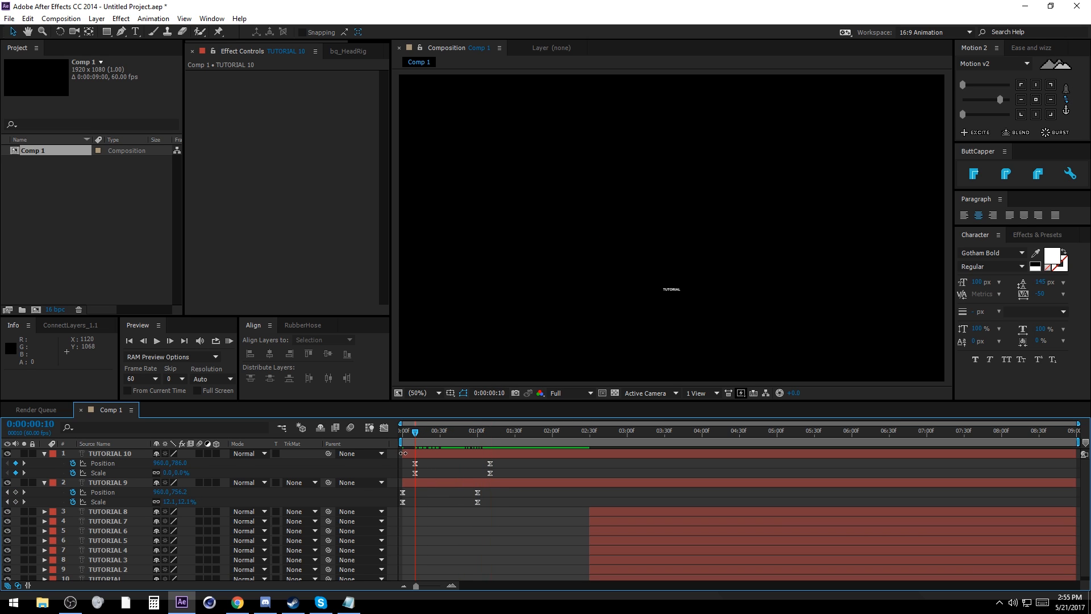
left_click(403, 453)
left_click(490, 432)
Step: Set the track matte of TUTORIAL 9 to Alpha Inverted Matte "TUTORIAL 10"
left_click(493, 482)
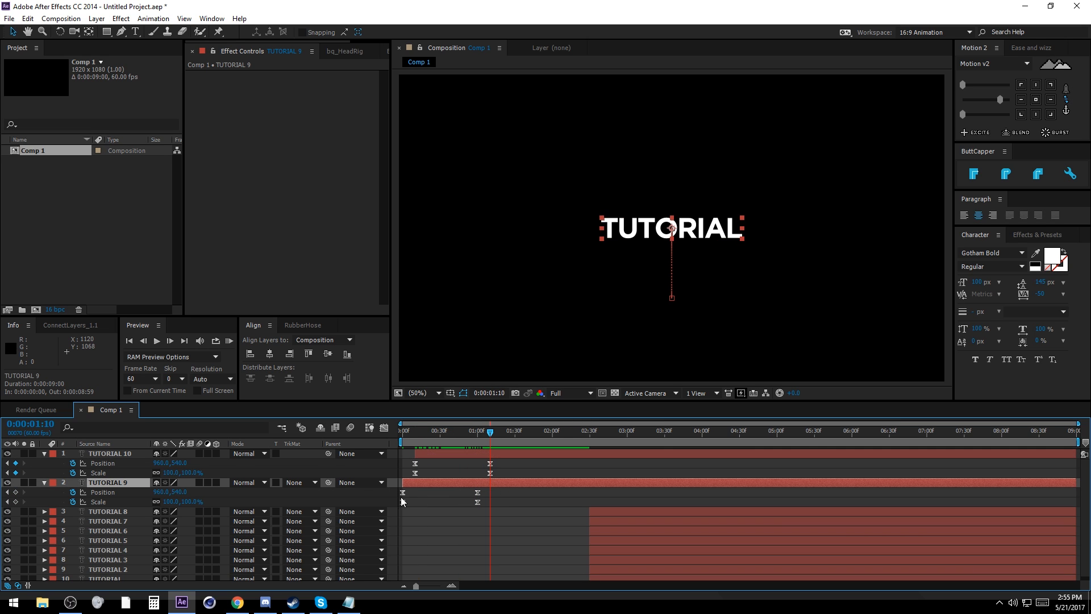
left_click(299, 482)
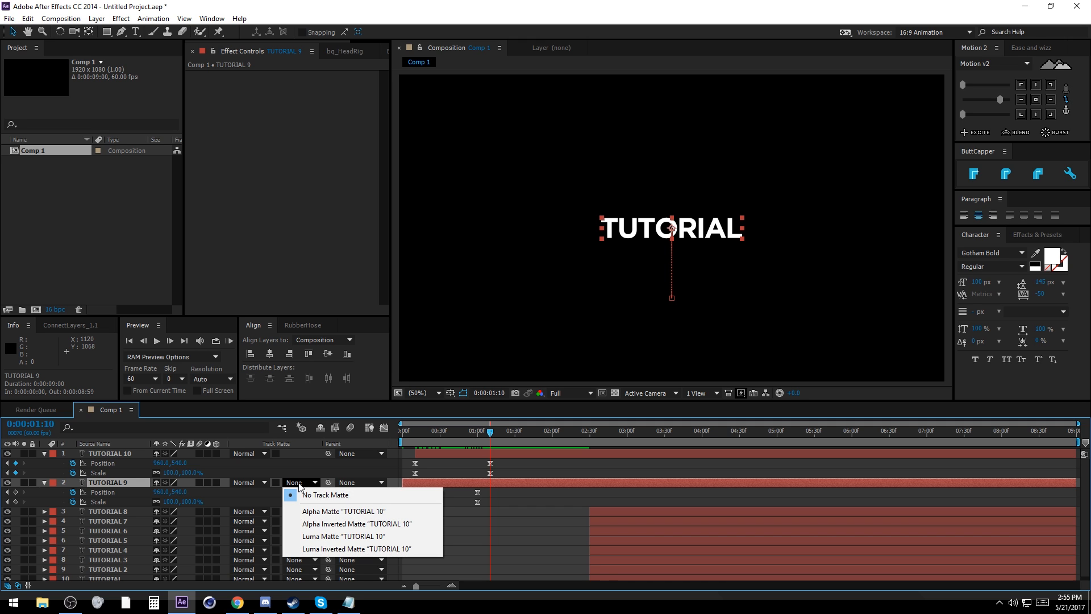
left_click(466, 468)
left_click(473, 454)
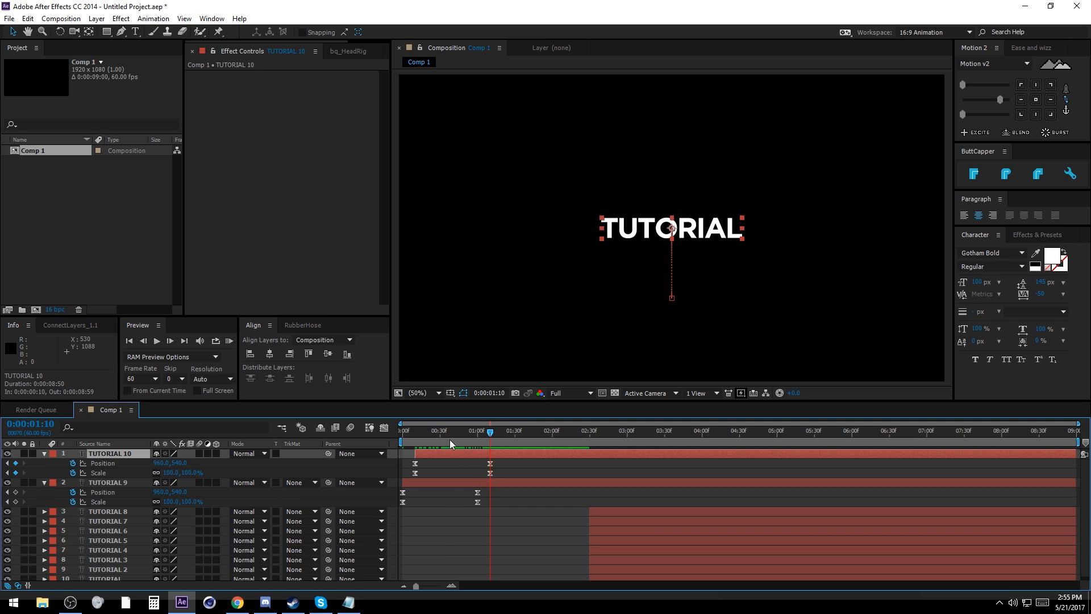
left_click(460, 433)
left_click(490, 434)
left_click(458, 483)
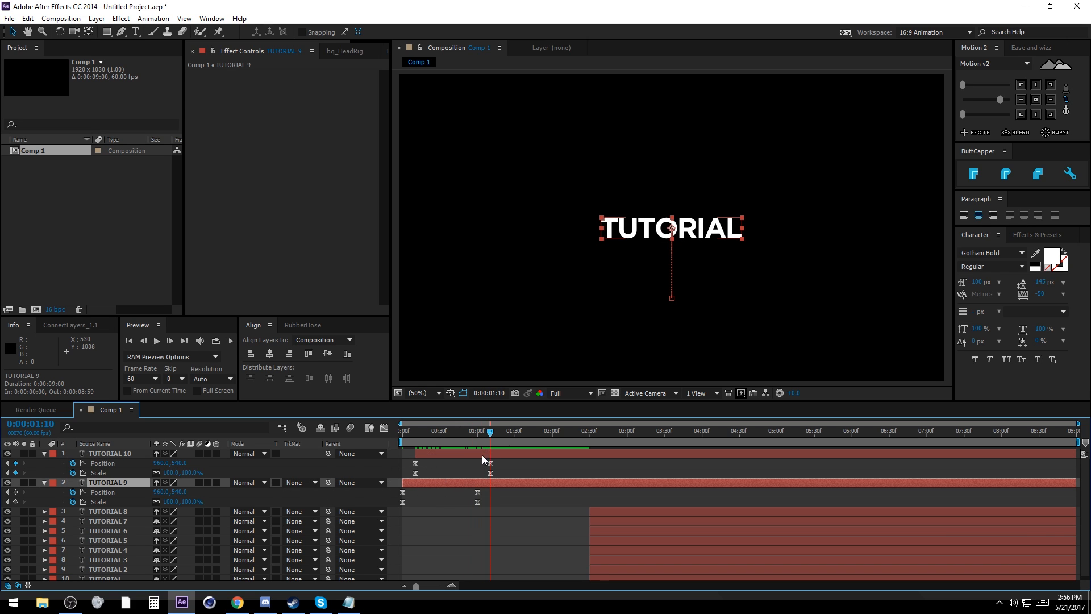
left_click(301, 483)
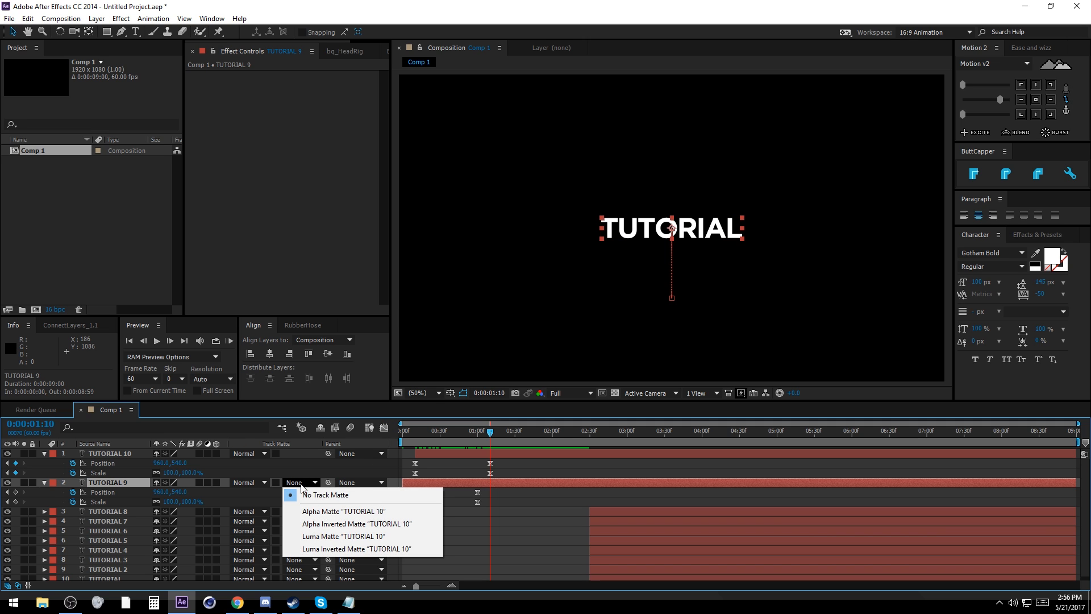
left_click(330, 524)
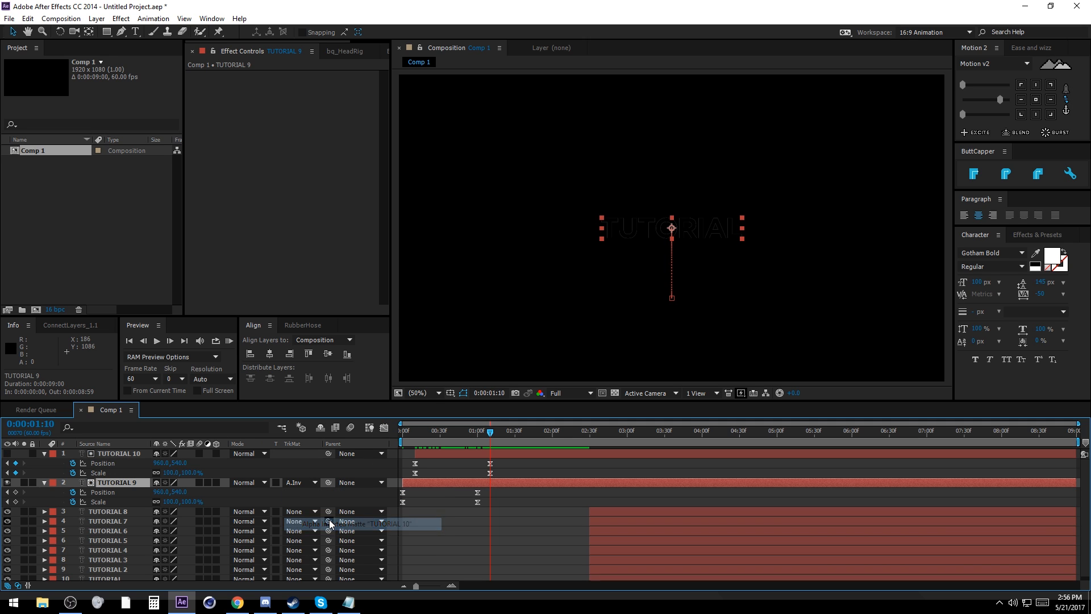
Step: Add a white 2 px stroke to the TUTORIAL 10 matte text to cover the faint outline
left_click(435, 530)
scroll(675, 227, "up", 1)
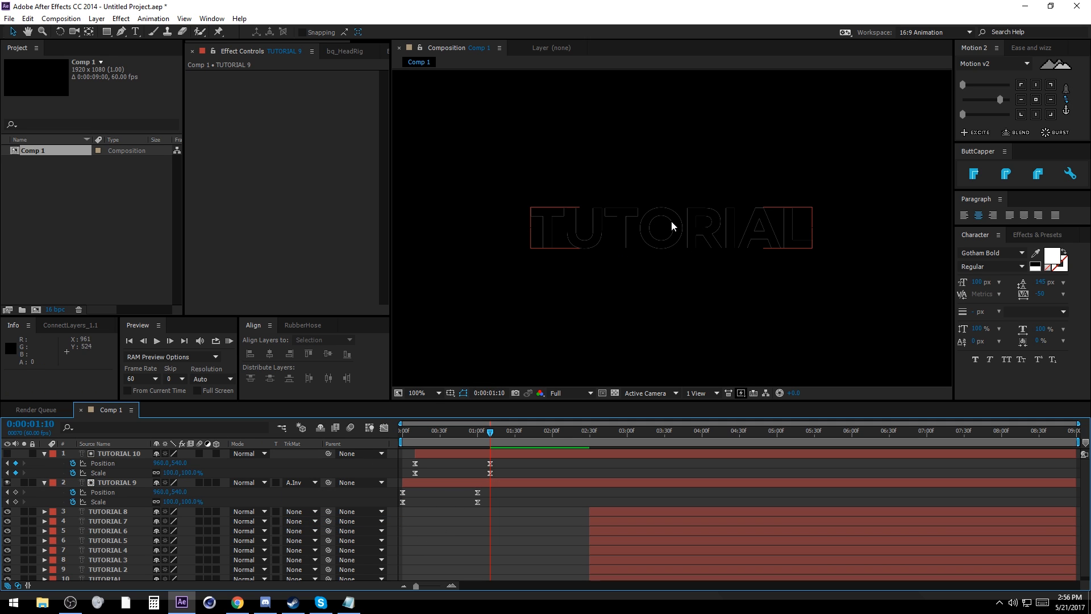
left_click(500, 455)
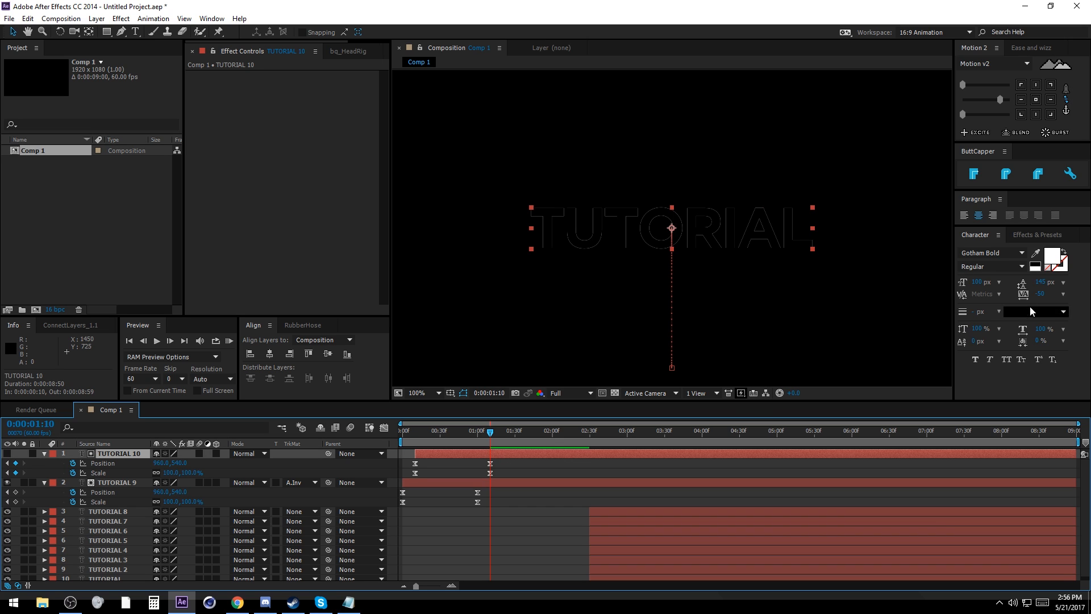
left_click(1060, 269)
left_click(1039, 270)
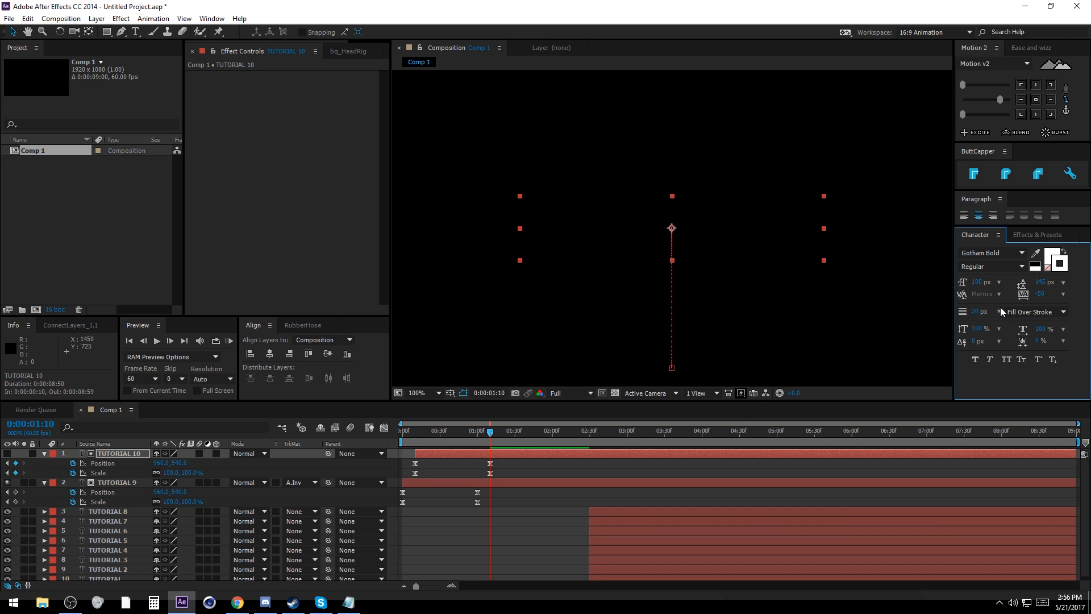
left_click(975, 311)
type("2")
key("Return")
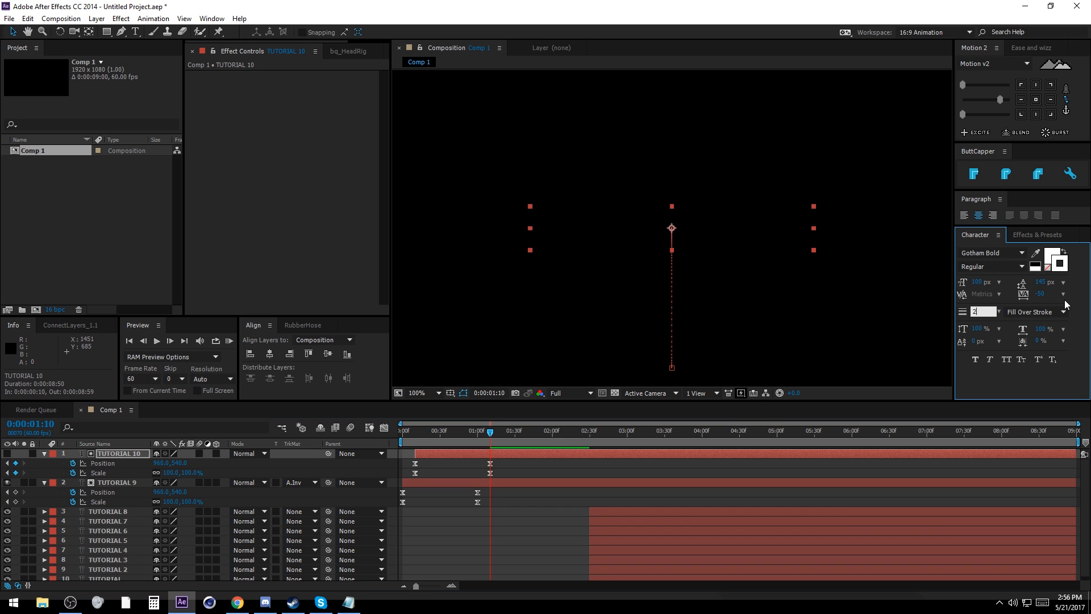
left_click(517, 523)
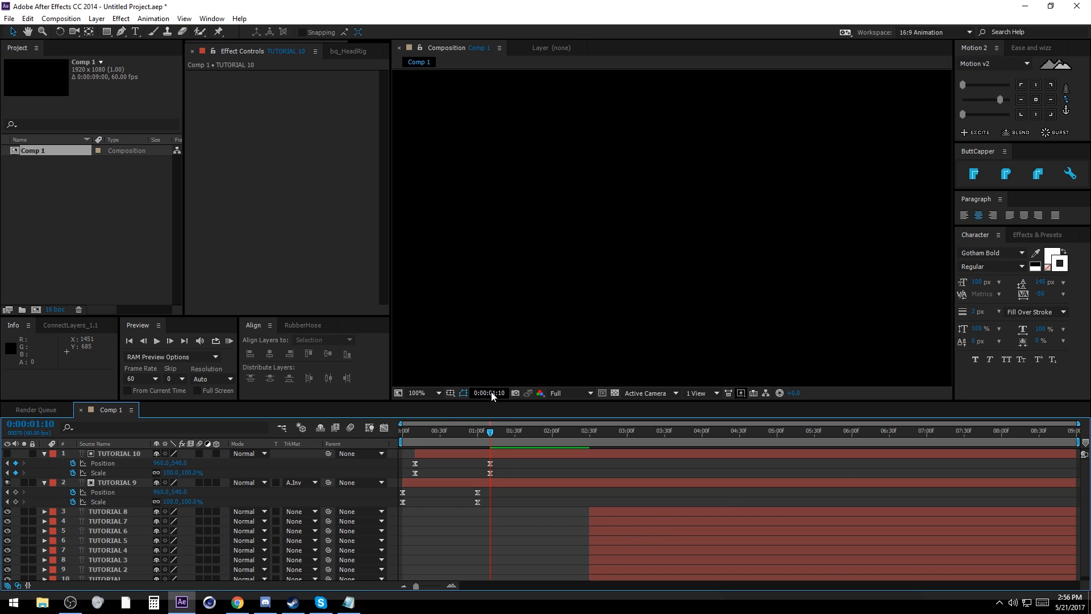
Step: Fit the whole frame in view at 50% and scrub through the matted word animation from 0:00:00:00 to about 0:00:01:10
left_click(422, 394)
left_click(445, 191)
left_click(401, 432)
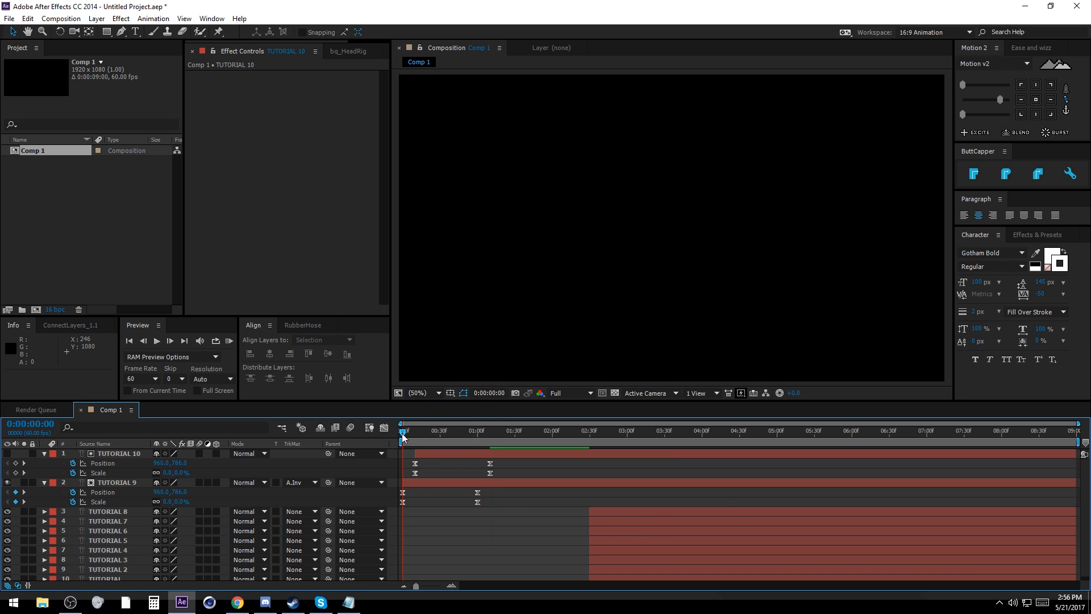
left_click_drag(401, 433, 491, 431)
Step: Switch to the Awedrop reference video on YouTube and examine its word-to-letters transition between 0:01 and 0:02
left_click(239, 601)
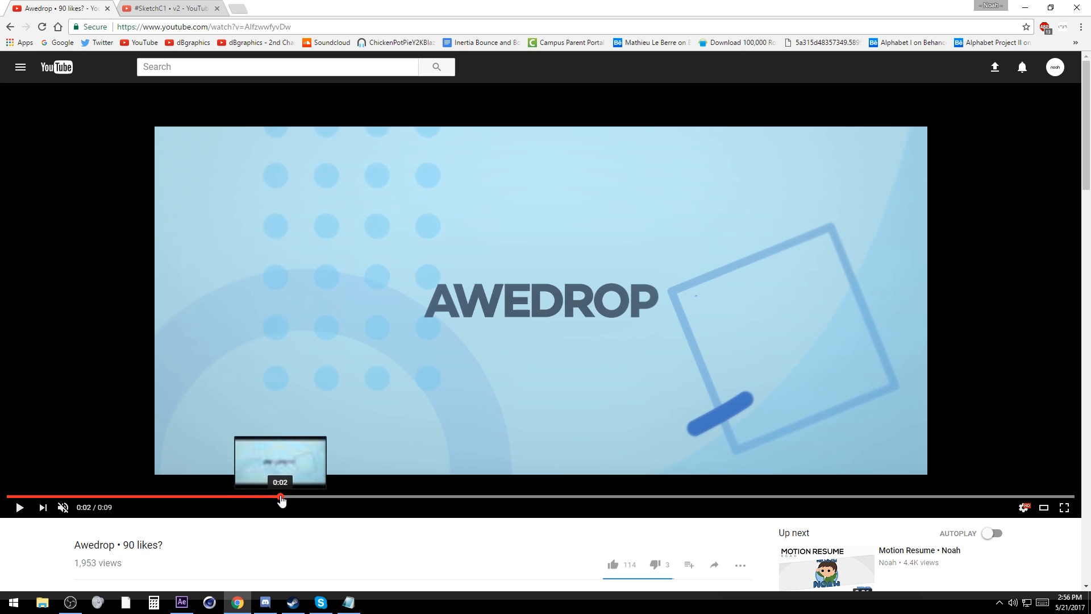
left_click_drag(281, 500, 213, 499)
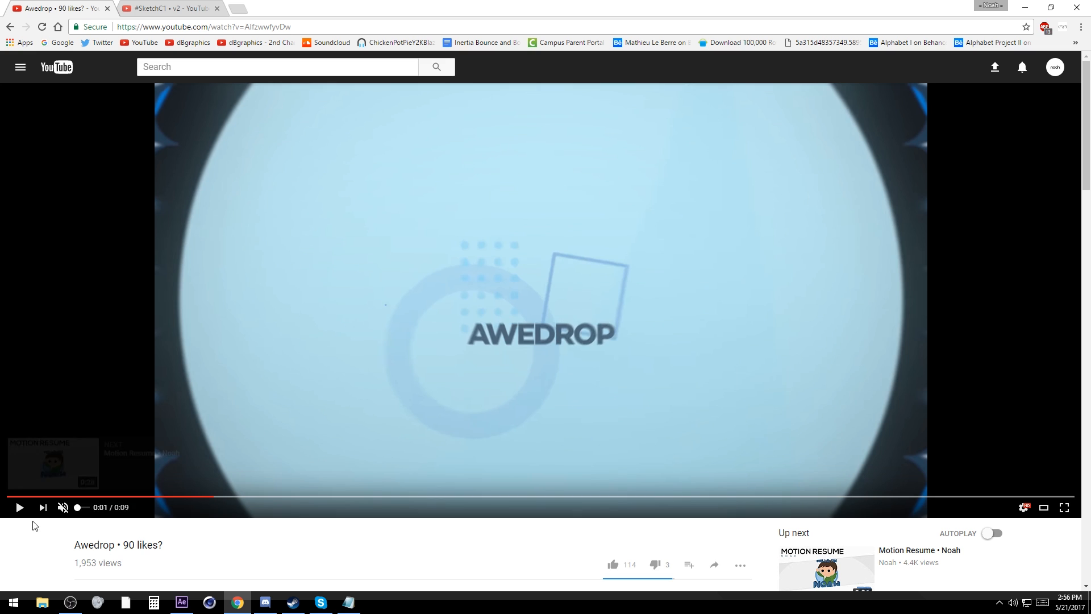
left_click(19, 507)
left_click(520, 312)
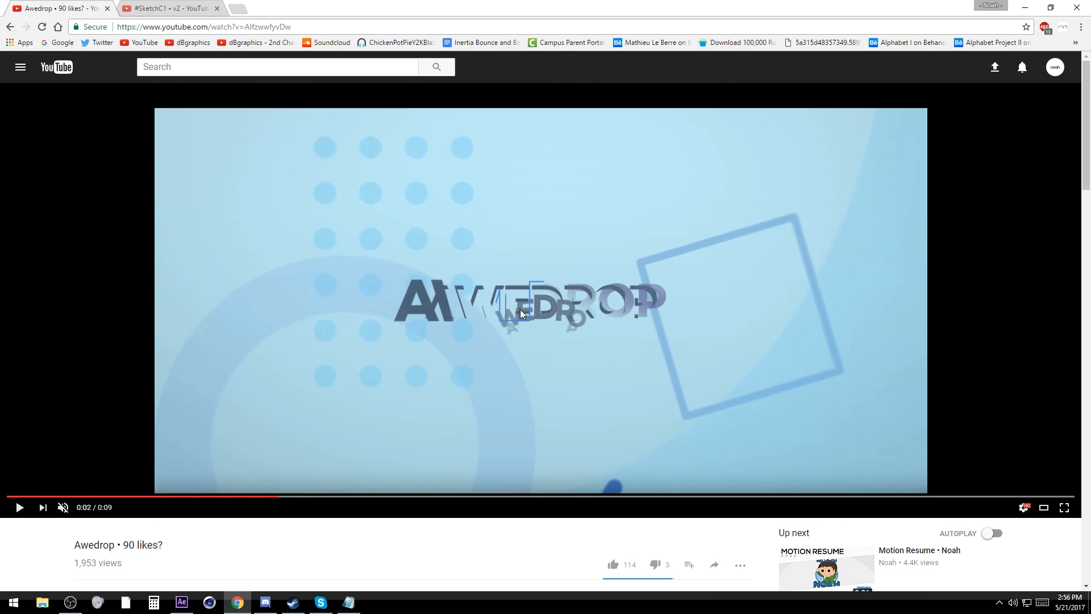
Step: Return to After Effects and extend the start of the eight letter layers, TUTORIAL 8 through TUTORIAL, back to 0:00:01:30
left_click(181, 602)
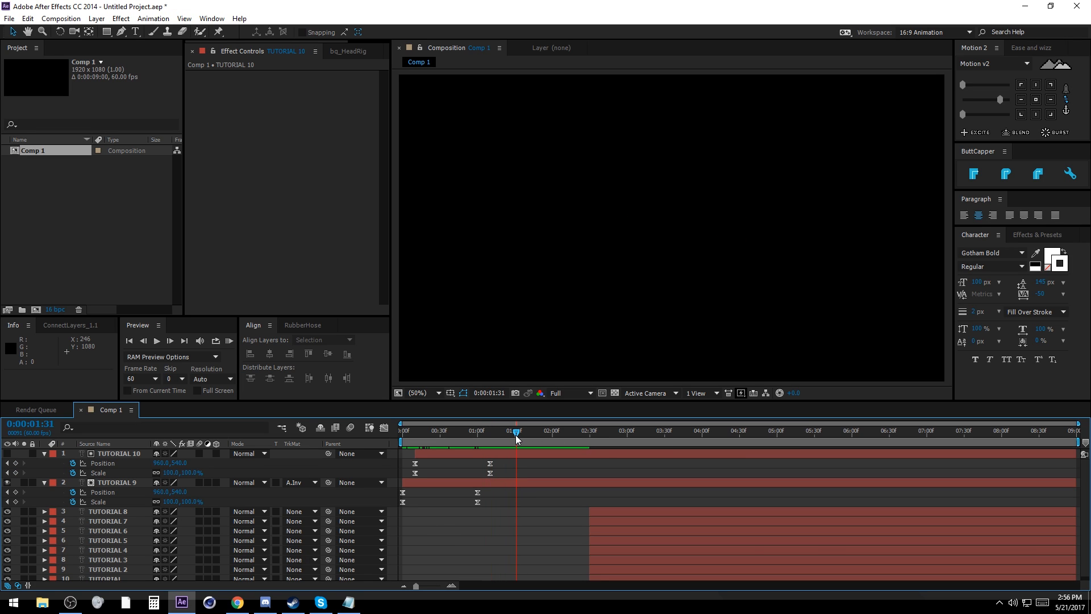
left_click(145, 343)
scroll(568, 498, "down", 1)
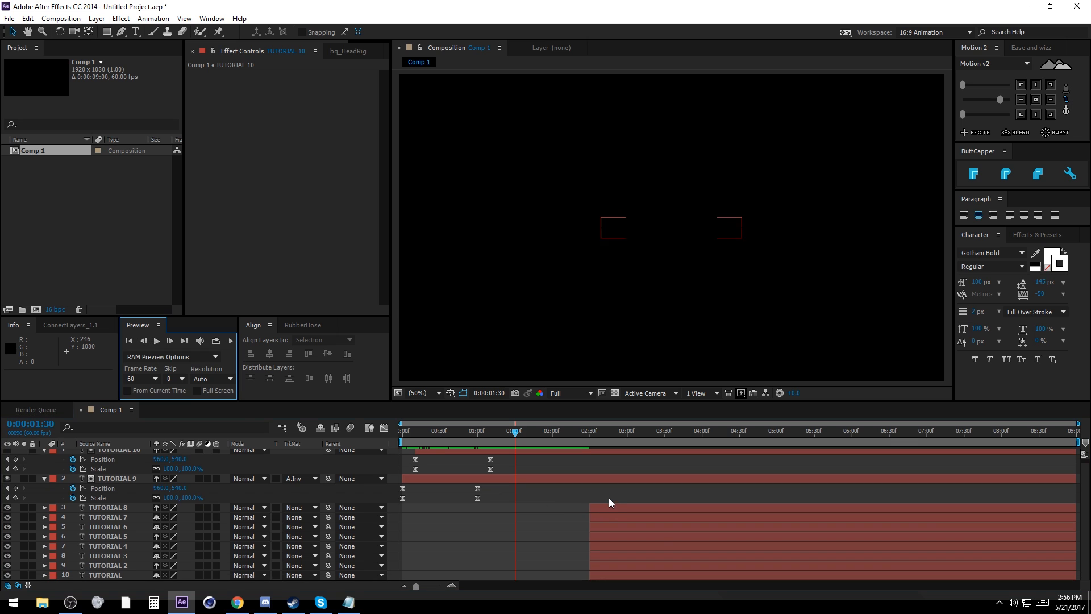
left_click(607, 508)
left_click(601, 572, "shift")
left_click_drag(601, 572, 493, 544)
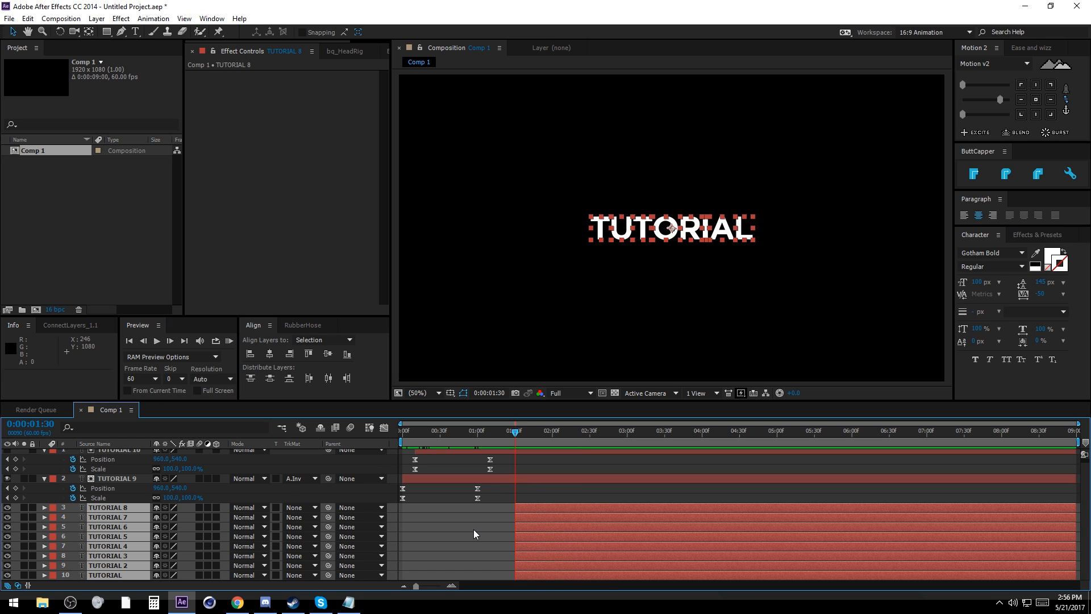
Step: Reveal Position, Scale, Rotation and Opacity on the eight selected letter layers
key("u")
key("shift+r")
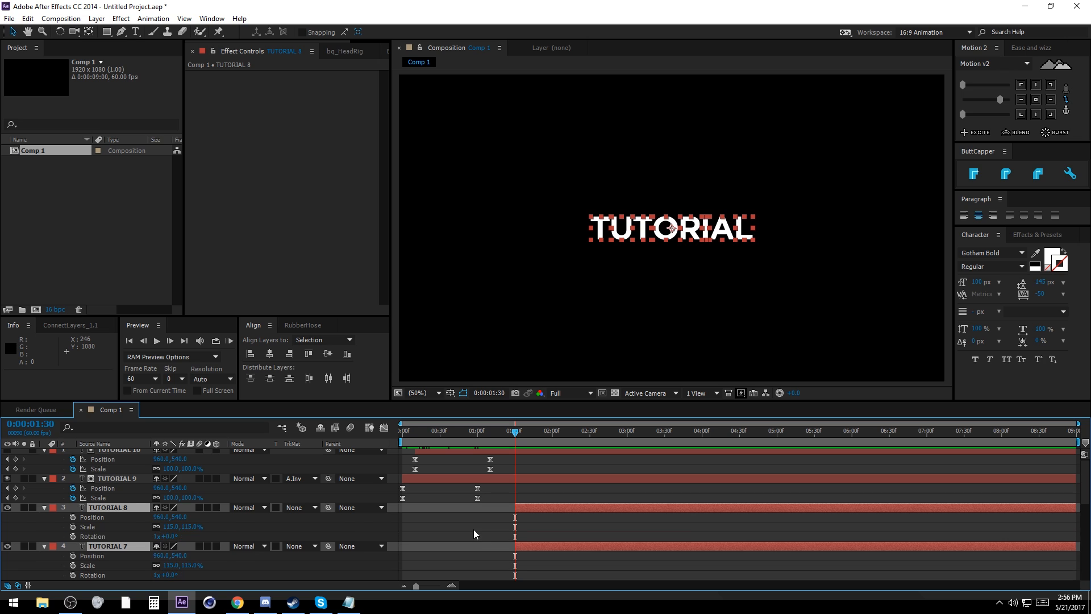
key("shift+t")
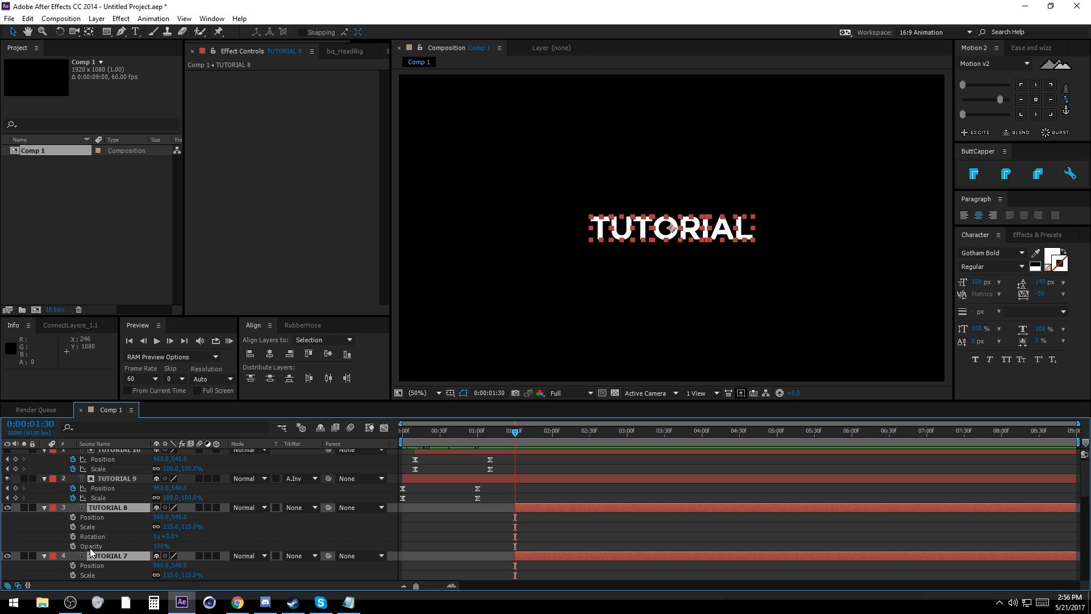
Step: Reset the full Rotation turns to 0 and set Scale to 100% on all eight letter layers
left_click(158, 536)
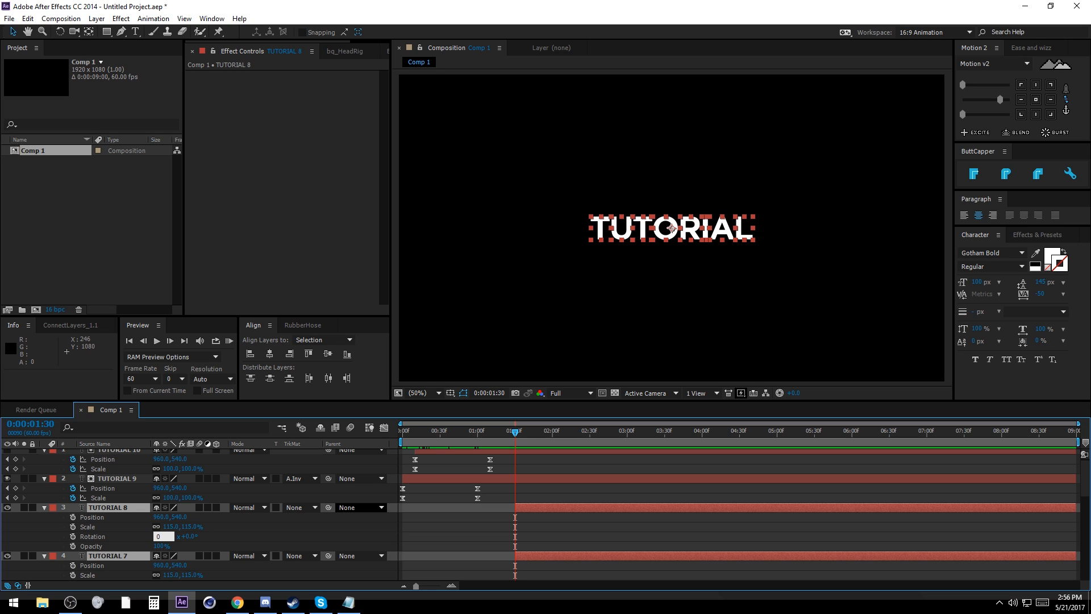
key("Return")
left_click(172, 527)
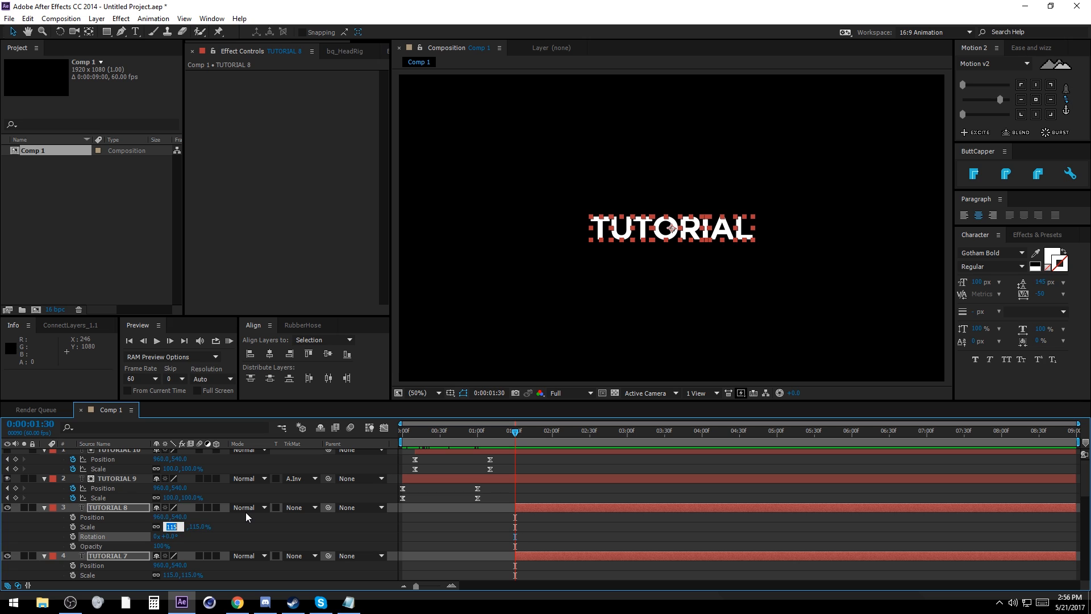
type("100")
key("Return")
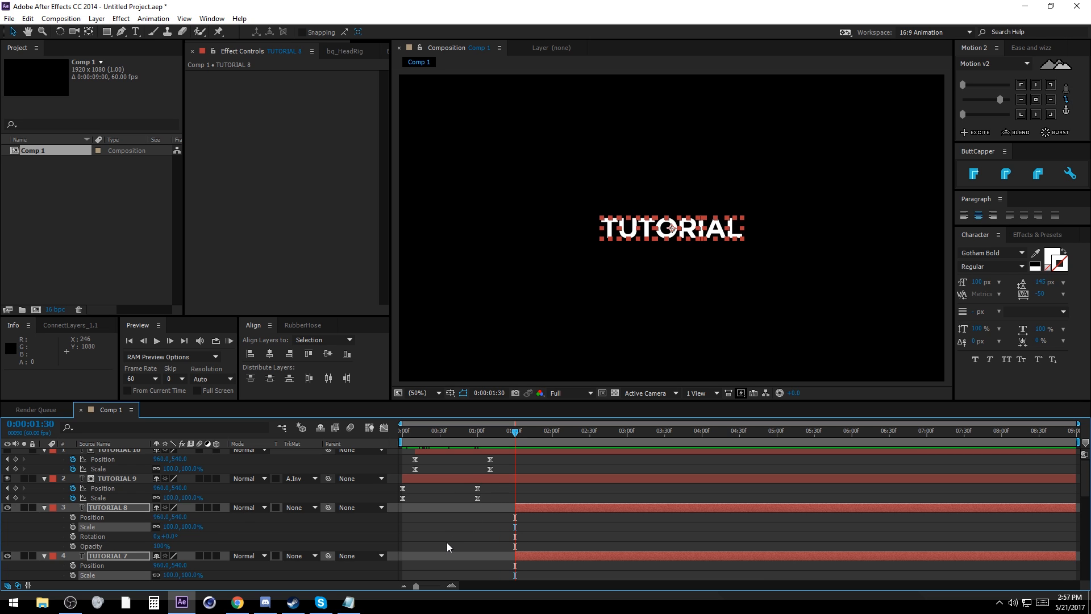
left_click(447, 547)
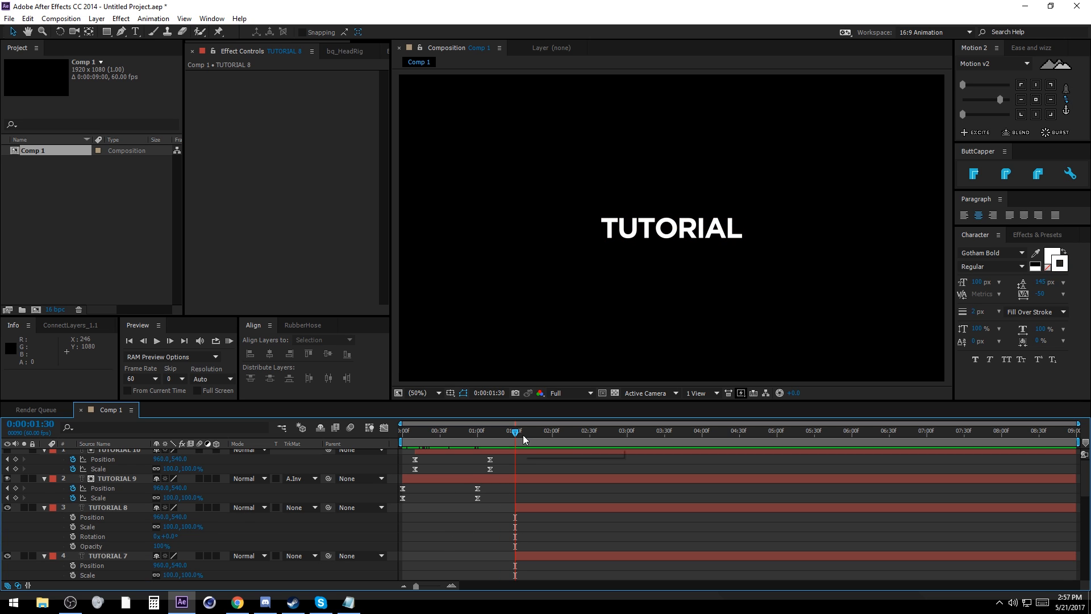
Step: Set Position, Scale, Rotation and Opacity keyframes at 0:00:02:30 on all eight letter layers, TUTORIAL 8 through TUTORIAL
left_click_drag(523, 439, 590, 439)
left_click(578, 506)
scroll(580, 503, "down", 5)
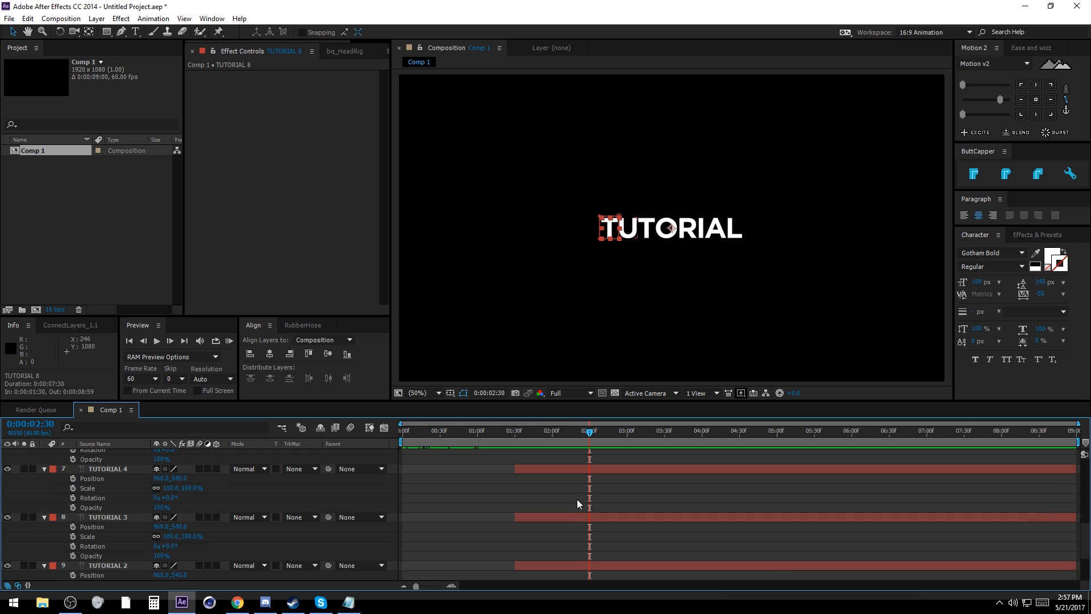
scroll(580, 506, "down", 3)
left_click(557, 536, "shift")
left_click(73, 546)
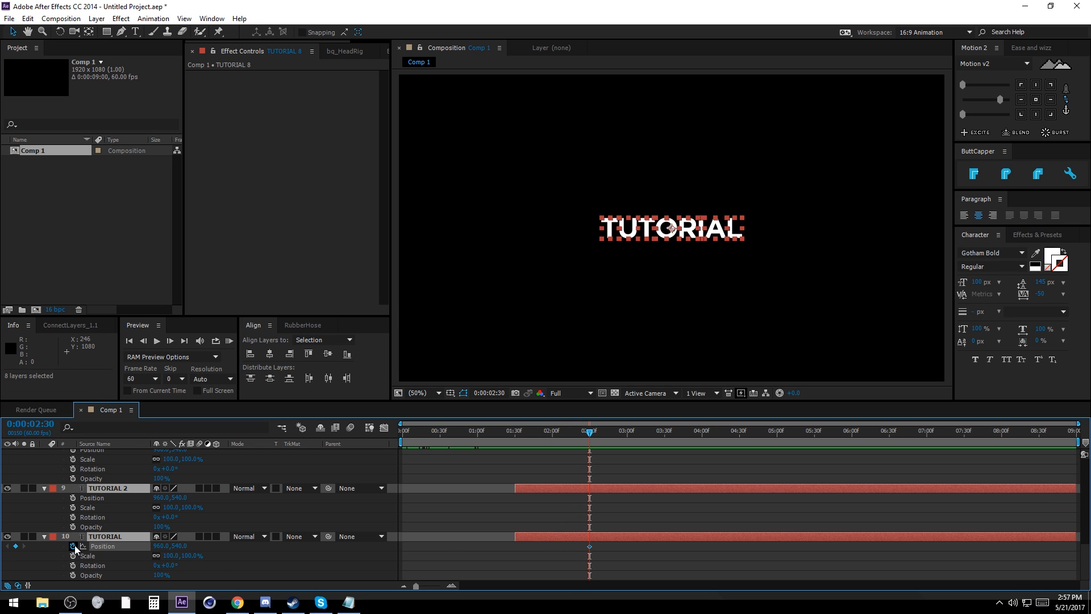
left_click(73, 556)
left_click(73, 565)
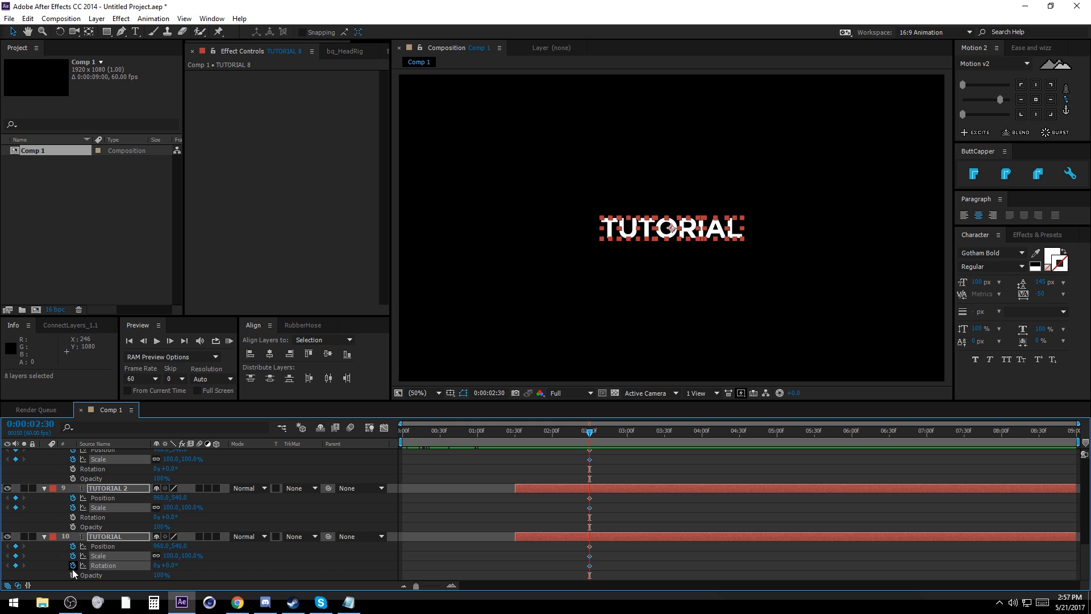
left_click(73, 575)
scroll(559, 520, "up", 5)
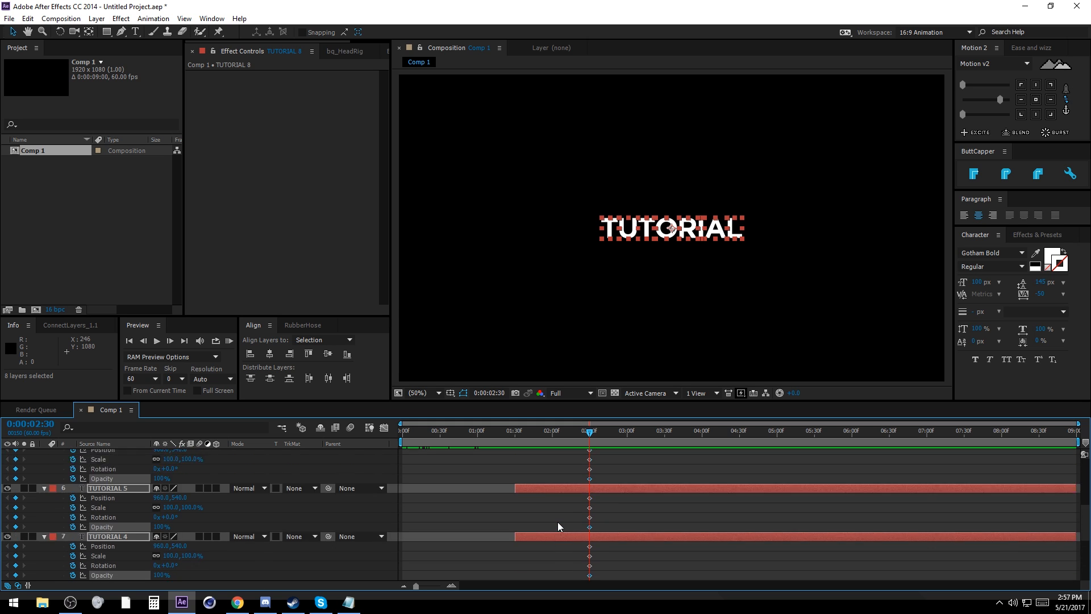
Step: Move the current time back to 0:00:01:30 and select only the TUTORIAL 8 layer
left_click(515, 444)
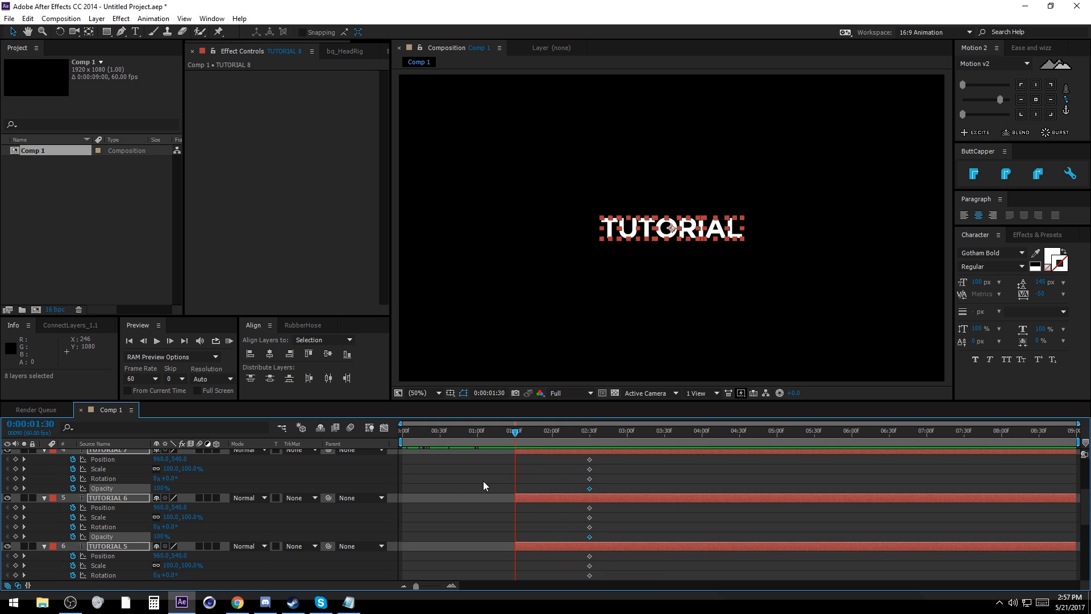
left_click(461, 484)
scroll(494, 489, "up", 4)
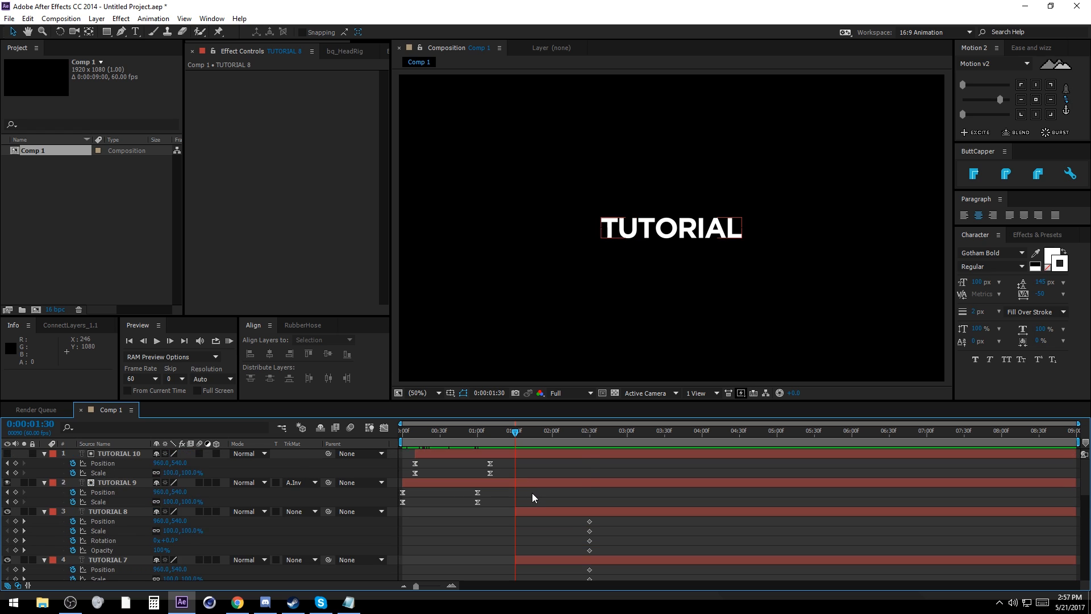
scroll(540, 478, "down", 2)
scroll(547, 471, "up", 2)
left_click(541, 512)
Step: Switch to the Awedrop reference video on YouTube to examine how the letters are rotated, and return to After Effects
left_click(238, 603)
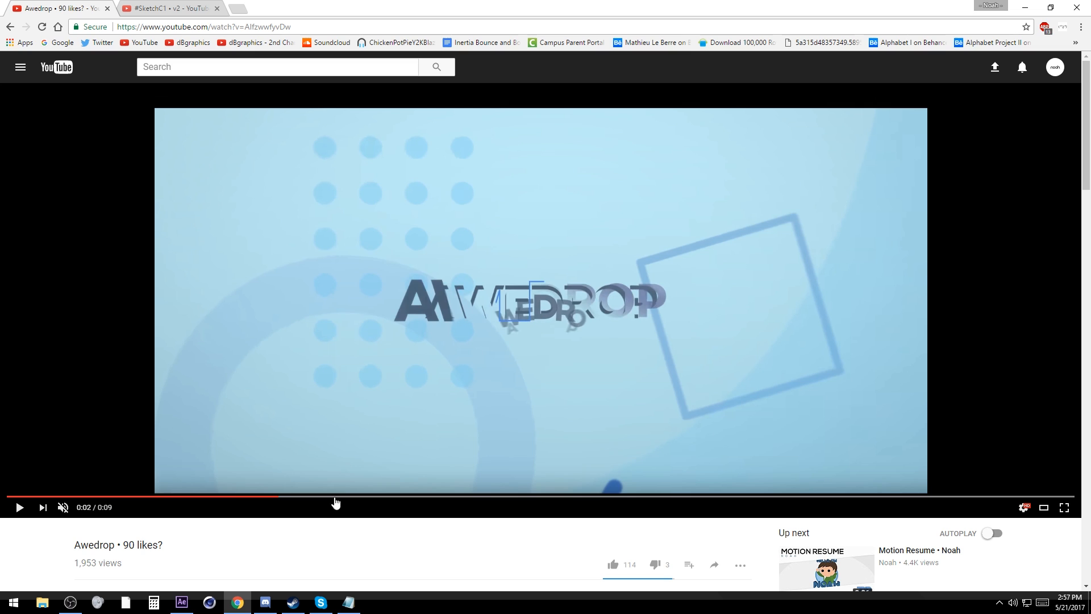
left_click(182, 603)
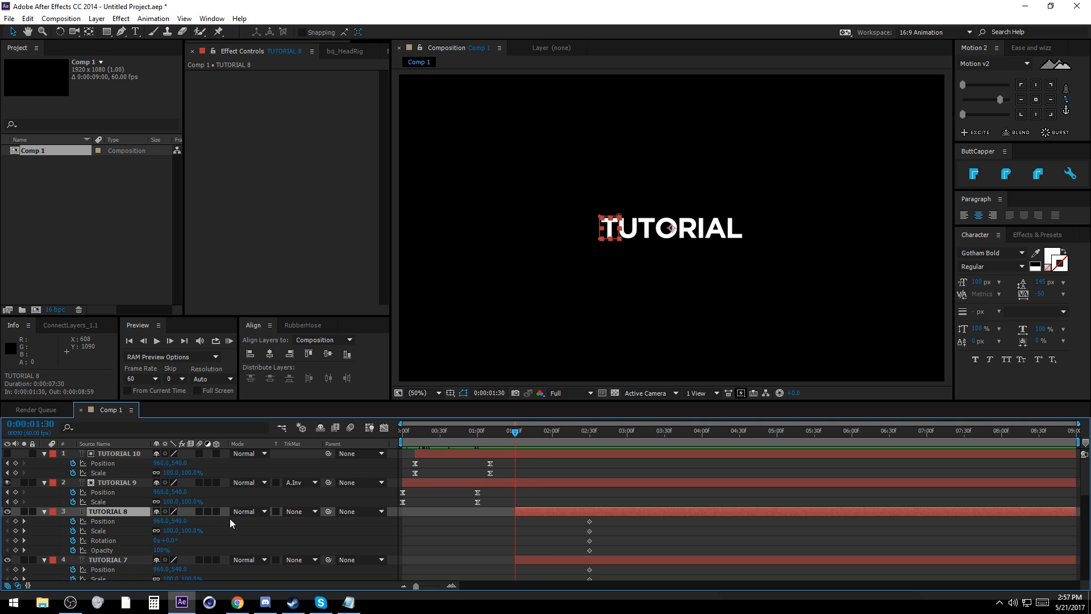
Step: Try a starting Rotation of -90° on the TUTORIAL 8 layer
left_click_drag(176, 541, 158, 542)
left_click(169, 540)
type("-90")
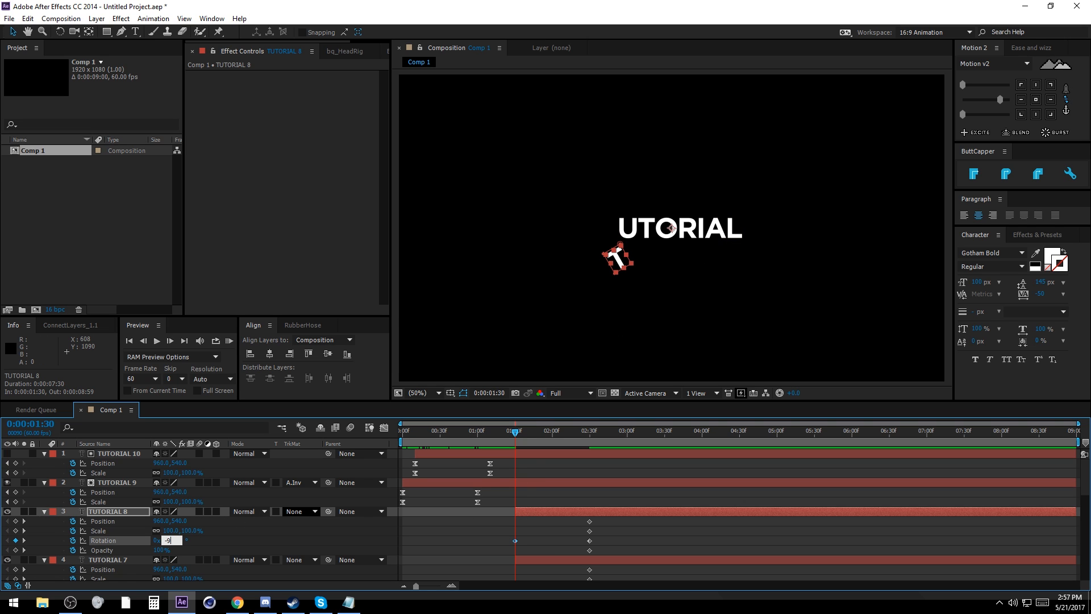
key("Return")
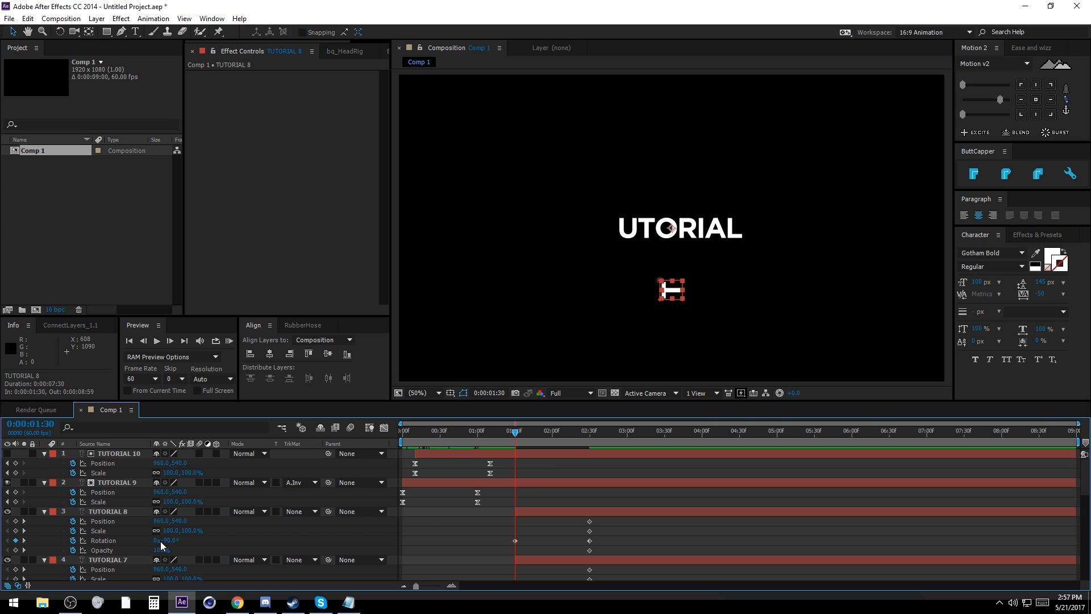
Step: Set the starting Rotation at 0:00:01:30 to -70° on TUTORIAL 8 and 70° on TUTORIAL, the outermost letters
left_click(171, 540)
type("-70")
key("Return")
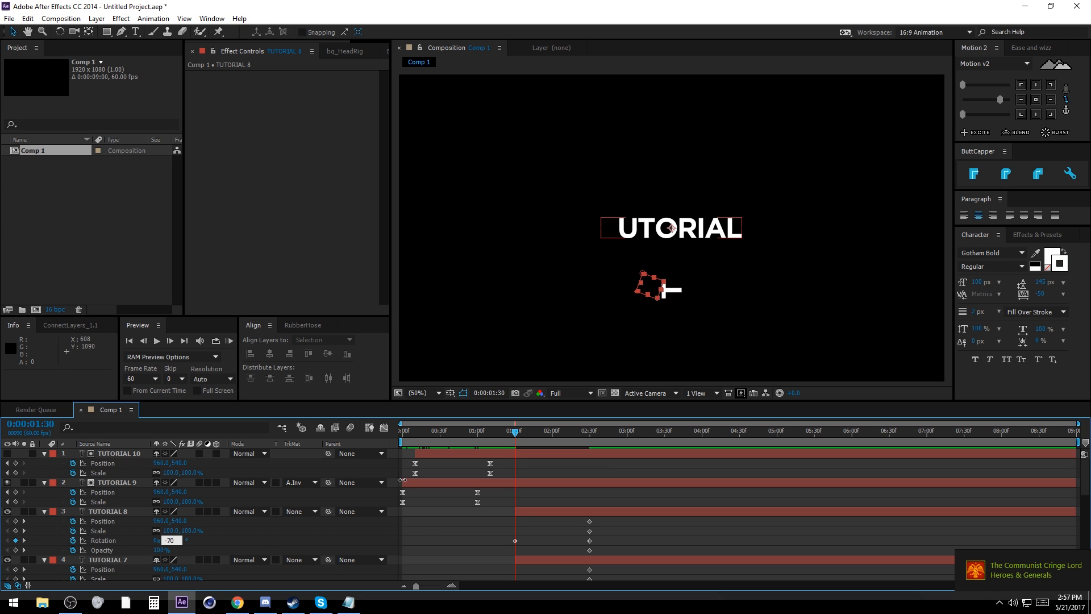
left_click(511, 501)
scroll(517, 534, "down", 10)
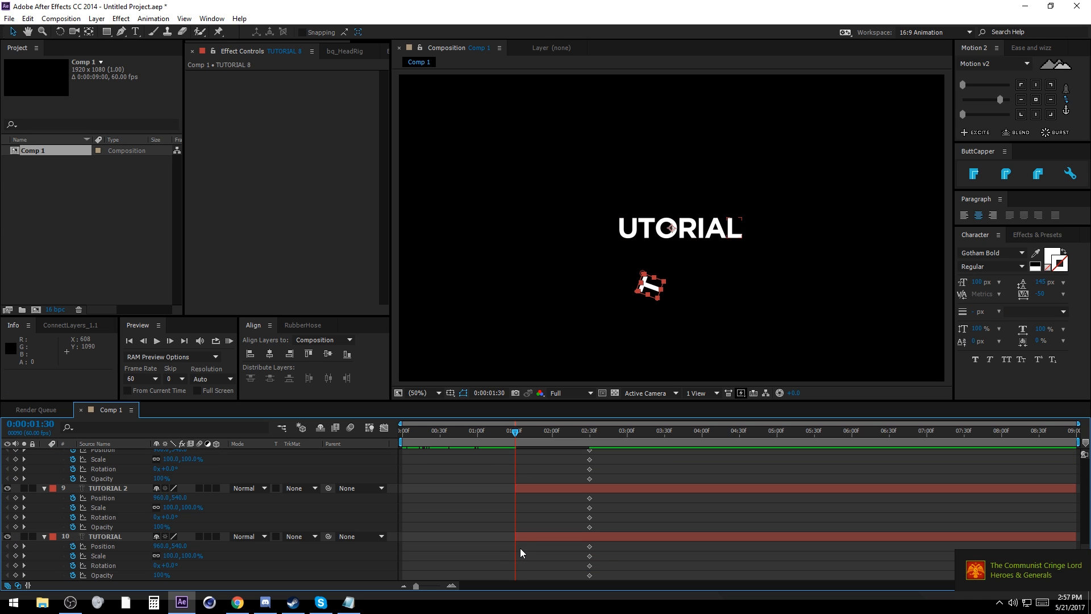
left_click(526, 539)
left_click(170, 566)
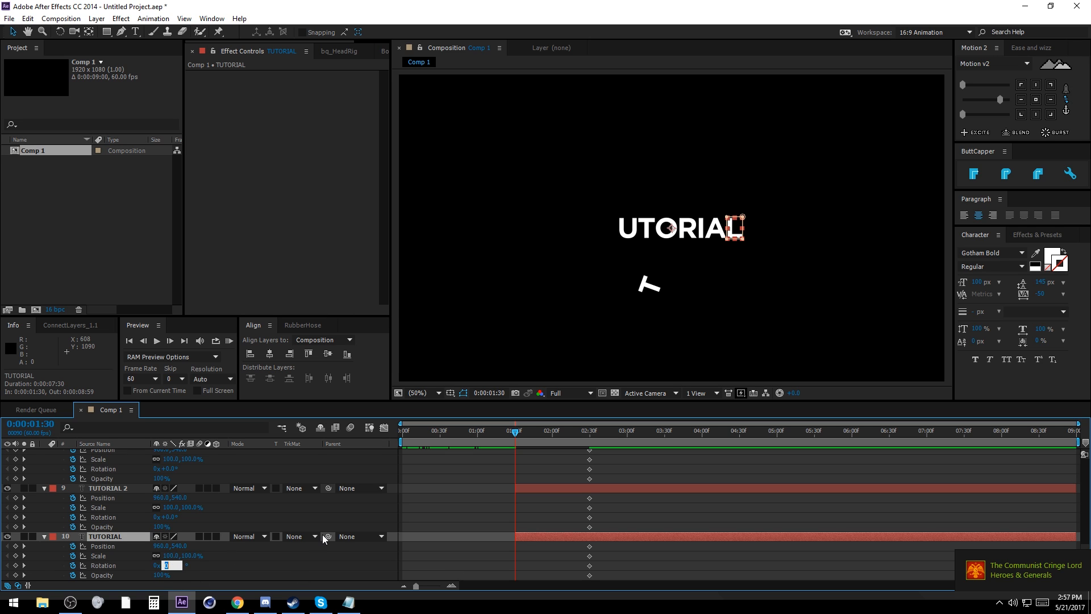
type("70")
key("Return")
left_click(391, 526)
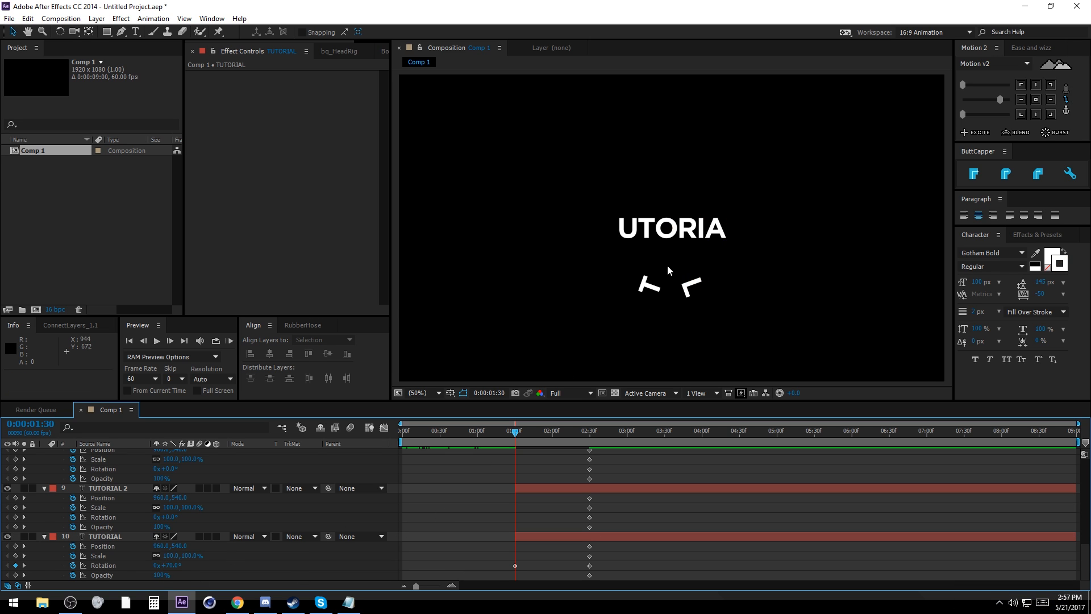
Step: Set the starting Rotation to 60° on TUTORIAL 2 and -60° on TUTORIAL 7
mouse_move(515, 432)
left_mouse_down()
mouse_move(582, 432)
mouse_move(515, 430)
left_mouse_up()
left_click(167, 519)
type("60")
key("Return")
scroll(270, 522, "up", 8)
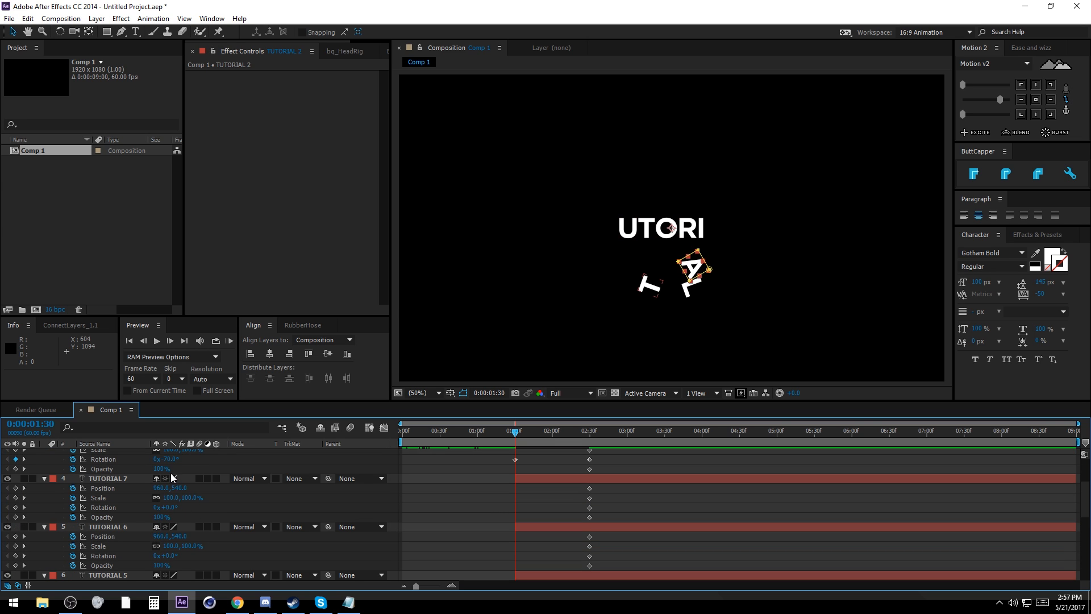
left_click(166, 507)
type("-60")
key("Return")
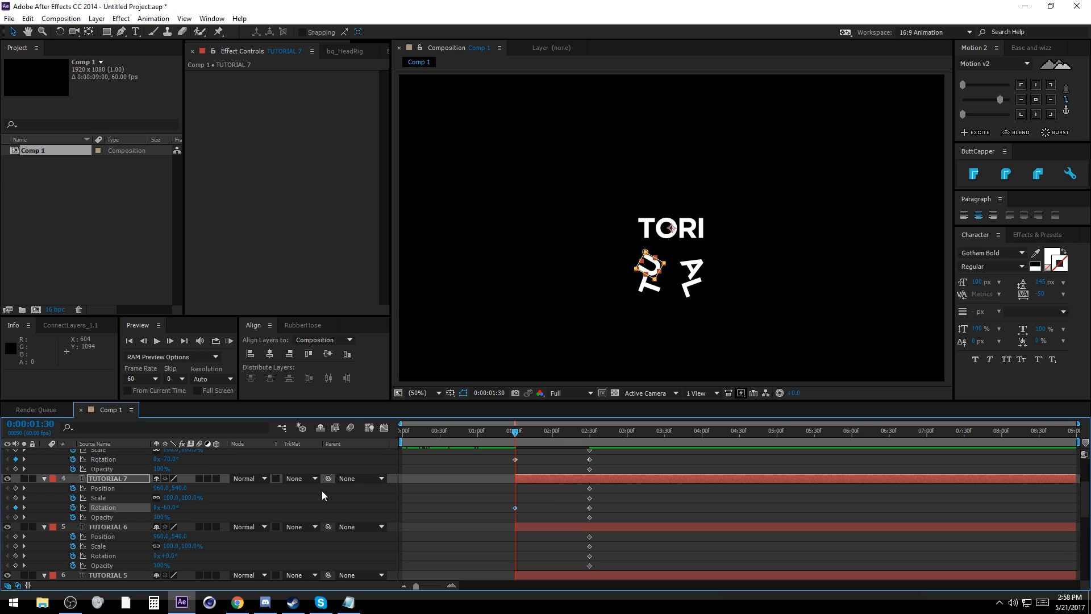
Step: Set the starting Rotation to -50° on TUTORIAL 6 and 50° on TUTORIAL 3
scroll(213, 515, "down", 3)
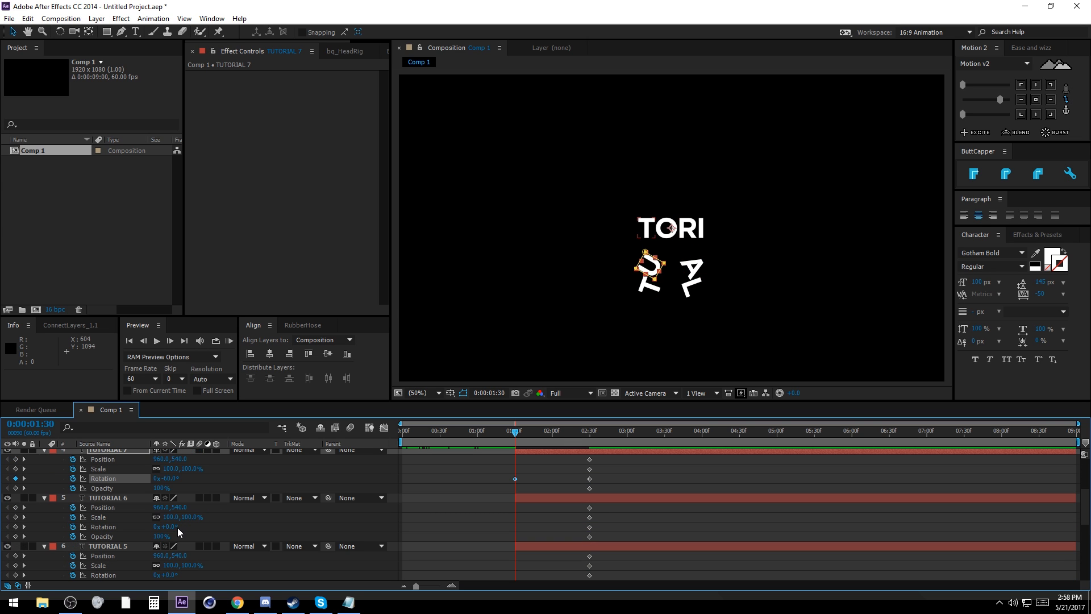
left_click(171, 527)
type("-50")
key("Return")
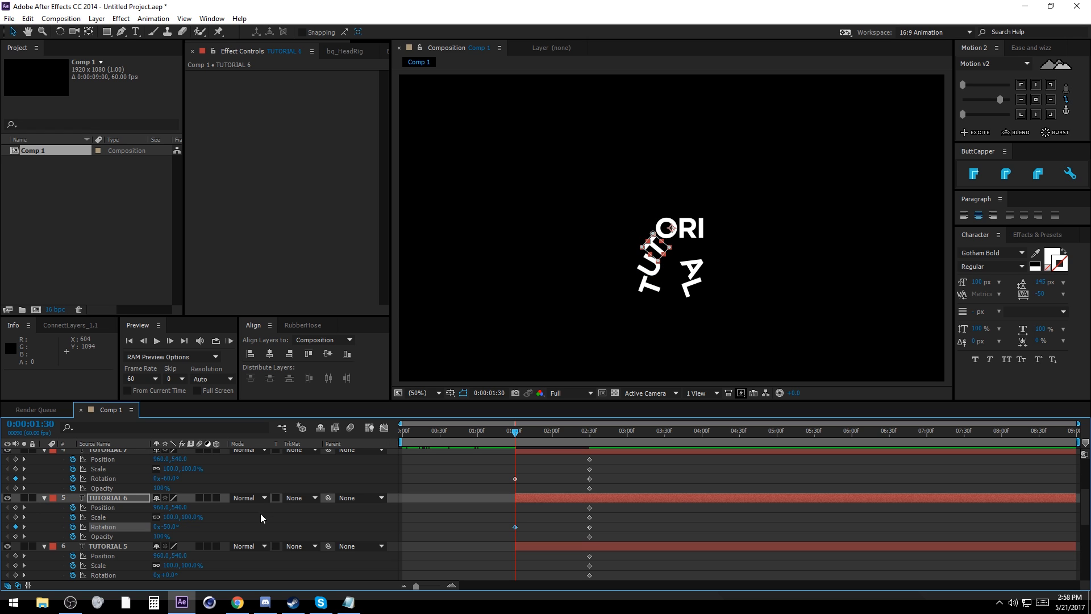
scroll(263, 517, "down", 3)
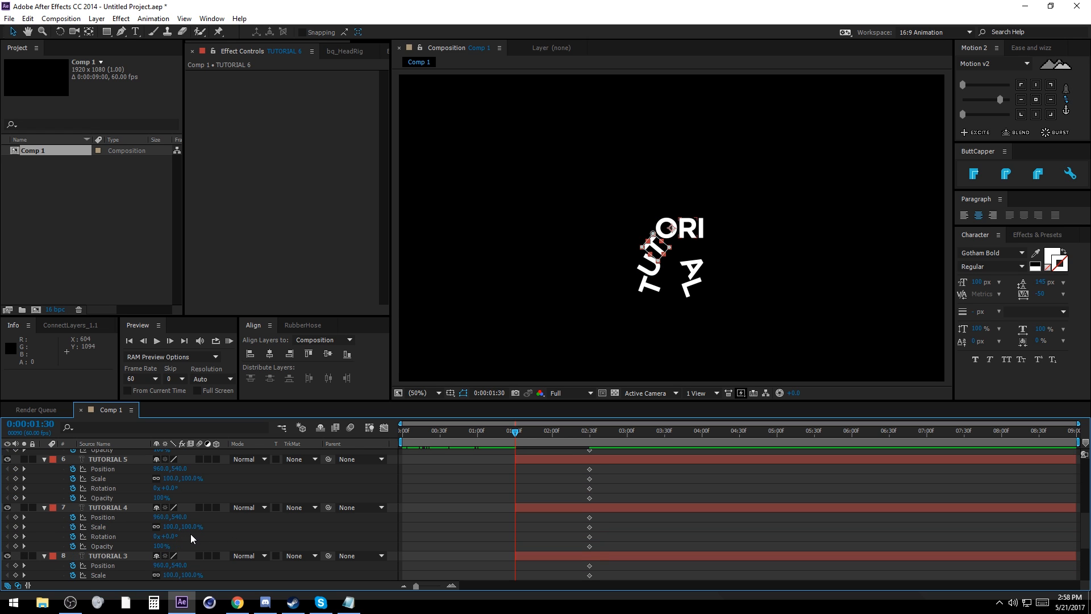
scroll(194, 543, "down", 2)
left_click(167, 527)
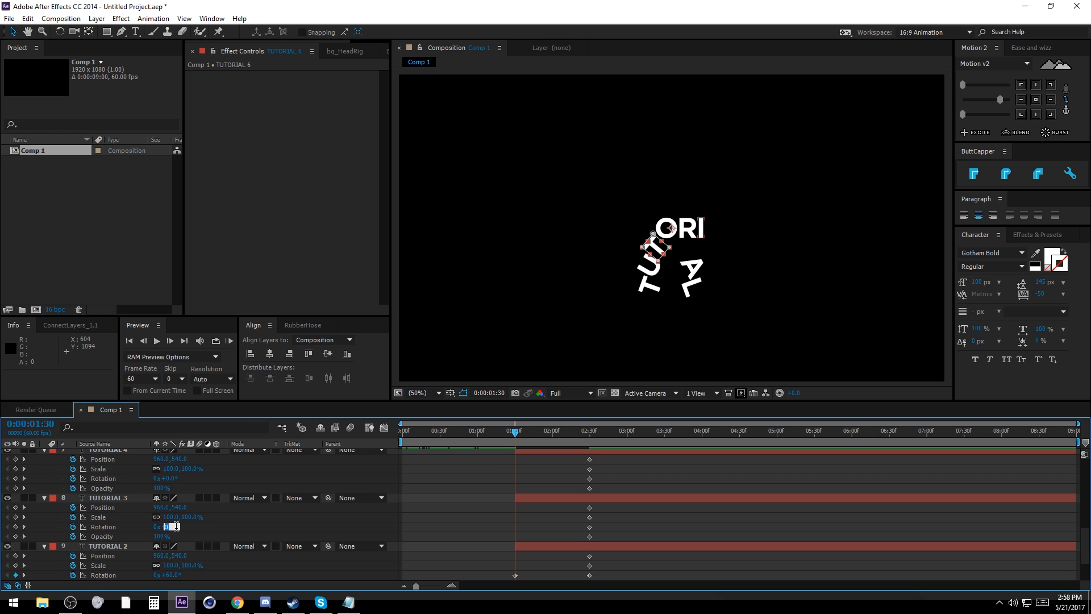
type("50")
key("Return")
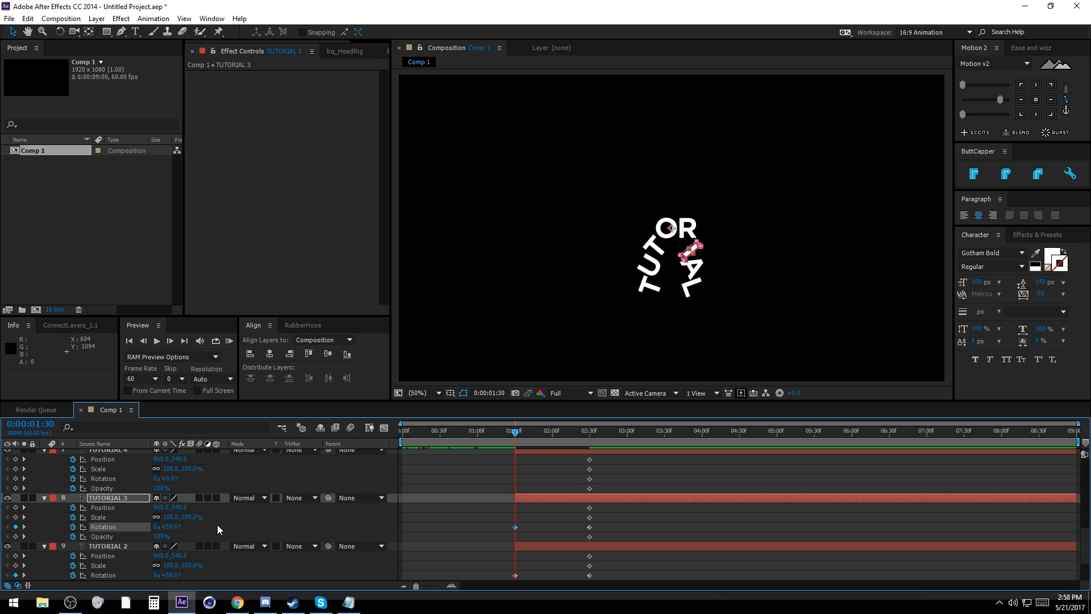
Step: Set the starting Rotation to 40° on TUTORIAL 4 and -40° on TUTORIAL 5
left_click(167, 478)
type("40")
key("Return")
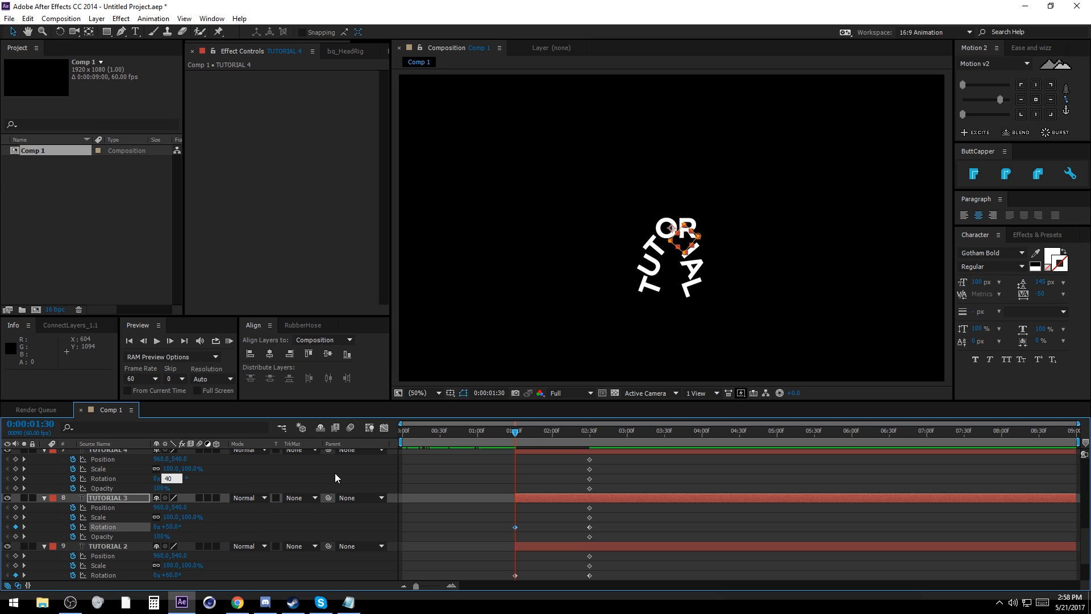
scroll(185, 515, "up", 1)
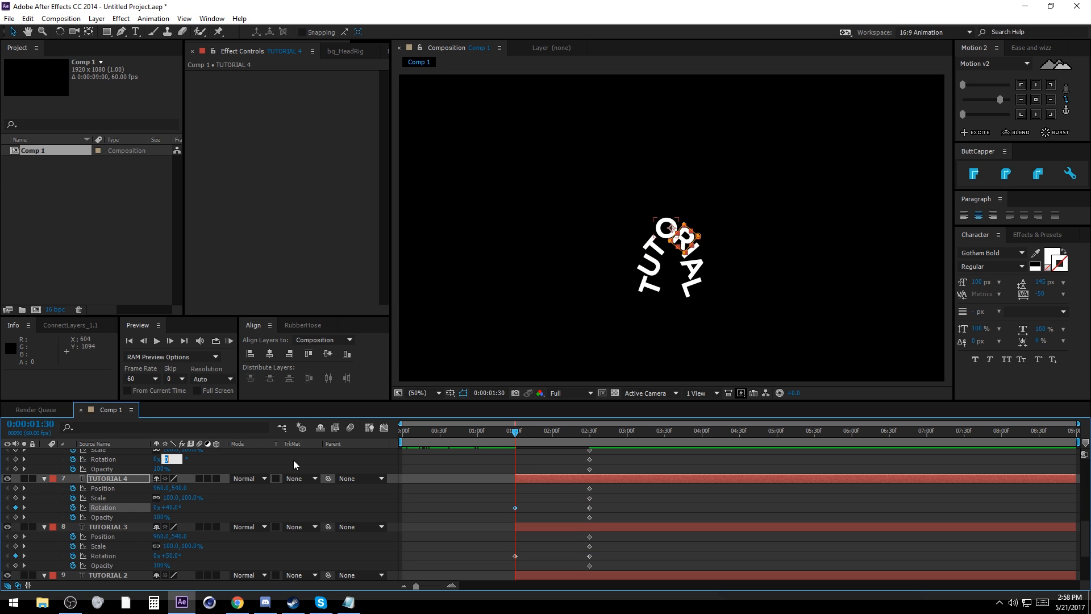
type("-40")
key("Return")
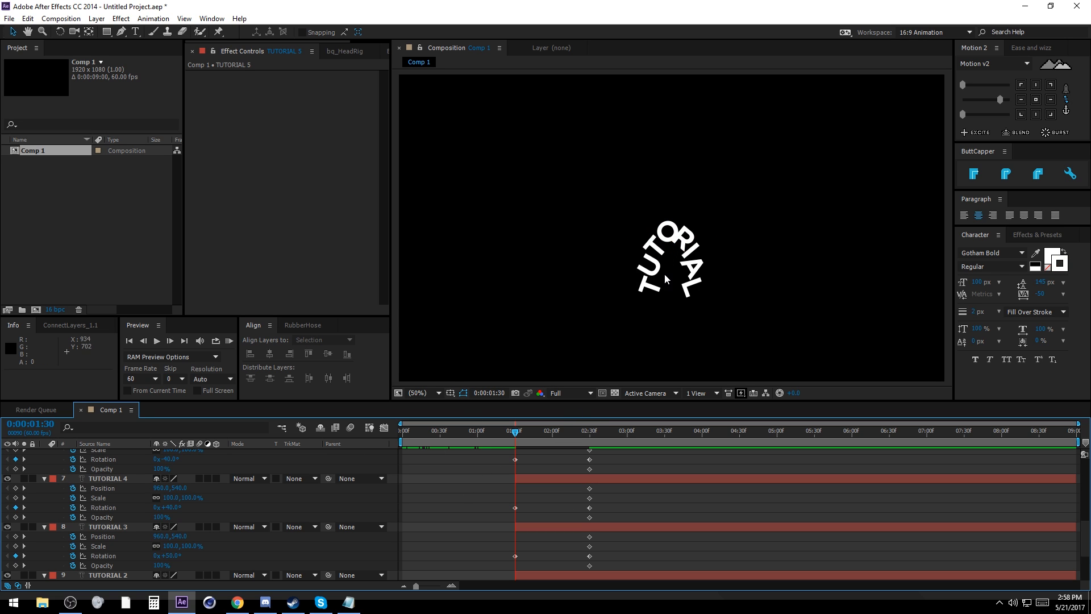
left_click(550, 479)
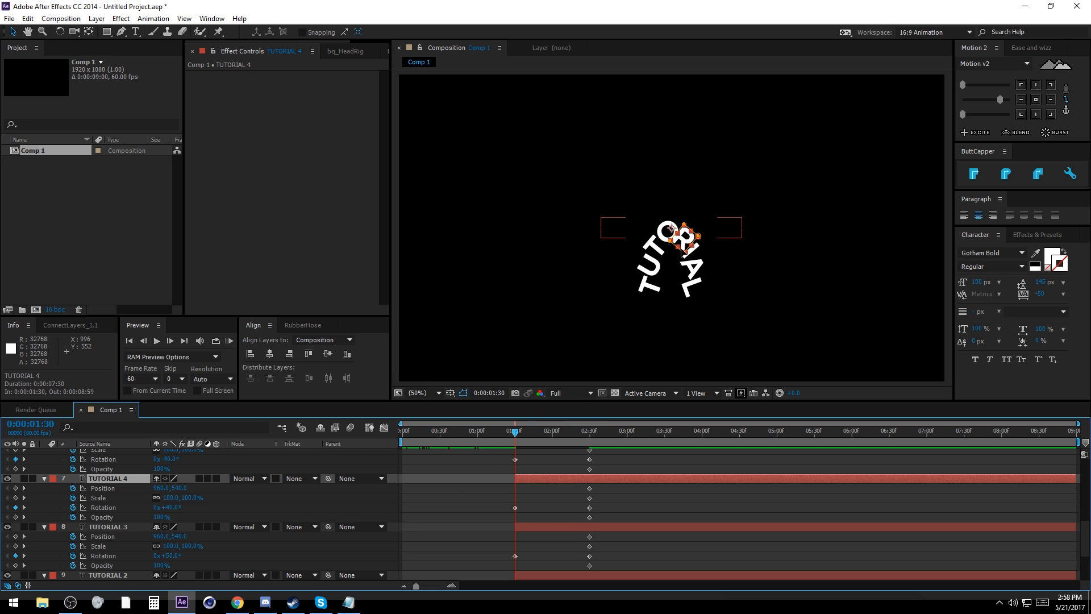
mouse_move(515, 432)
left_mouse_down()
mouse_move(589, 432)
mouse_move(534, 432)
mouse_move(599, 419)
mouse_move(515, 433)
left_mouse_up()
left_click(473, 491)
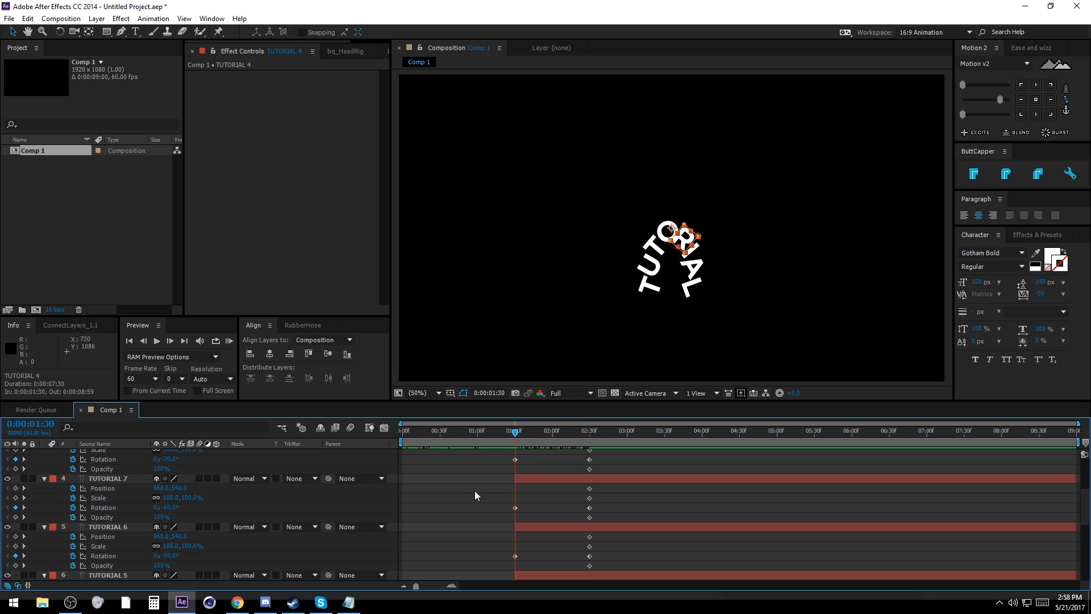
Step: Select all eight letter layers and nudge them down 100 px at 0:00:01:30 to Position 960, 640
scroll(528, 492, "up", 8)
left_click(533, 510)
scroll(532, 503, "down", 8)
scroll(535, 512, "down", 5)
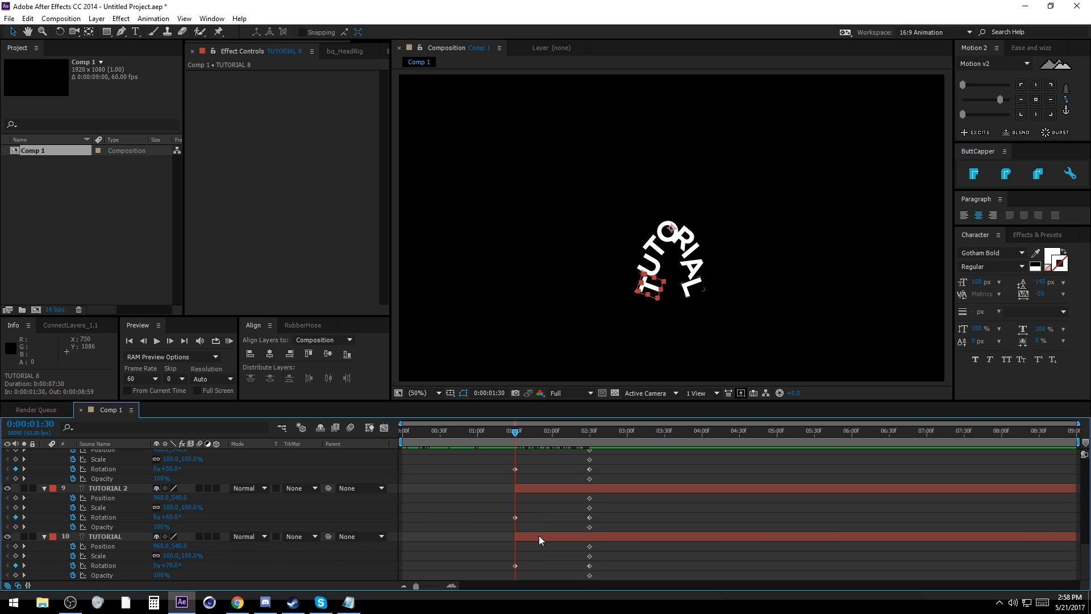
left_click(545, 533, "shift")
key("shift+Down")
key("shift+Down")
key("shift+Down")
key("shift+Down")
key("shift+Down")
key("shift+Down")
key("shift+Down")
key("shift+Down")
key("shift+Down")
key("shift+Down")
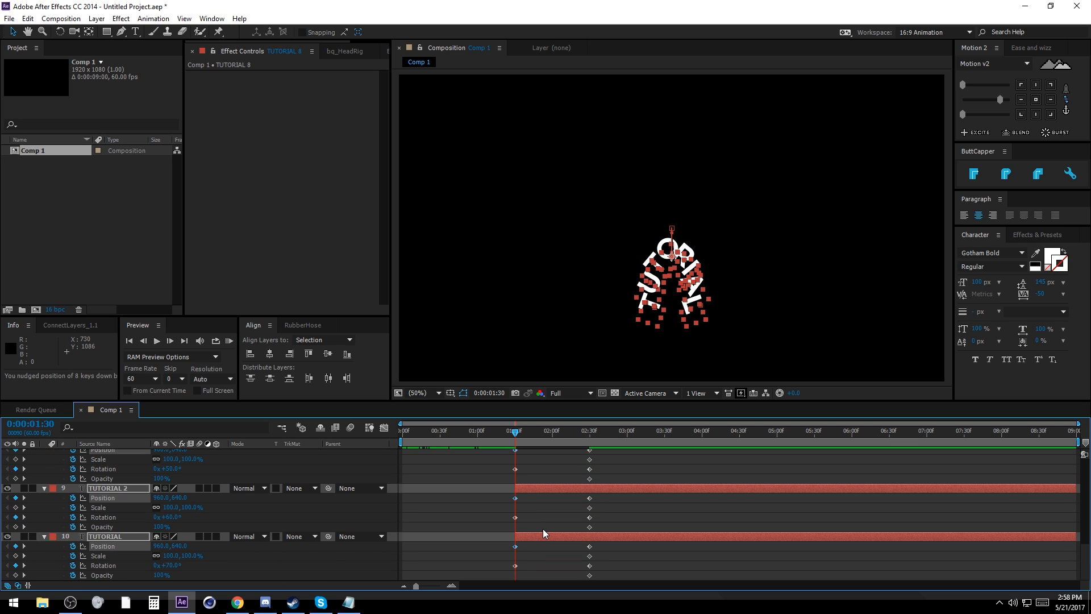
Step: Set the starting Opacity to 0% and Scale to 50% on the eight selected letter layers
left_click(167, 528)
type("0")
key("Return")
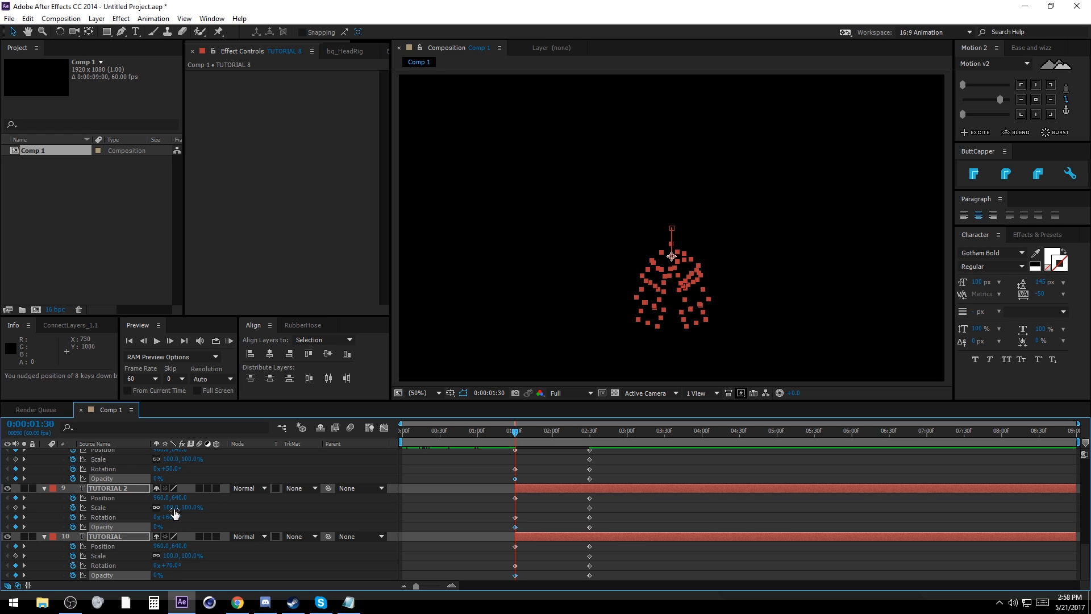
left_click(172, 508)
type("50")
key("Return")
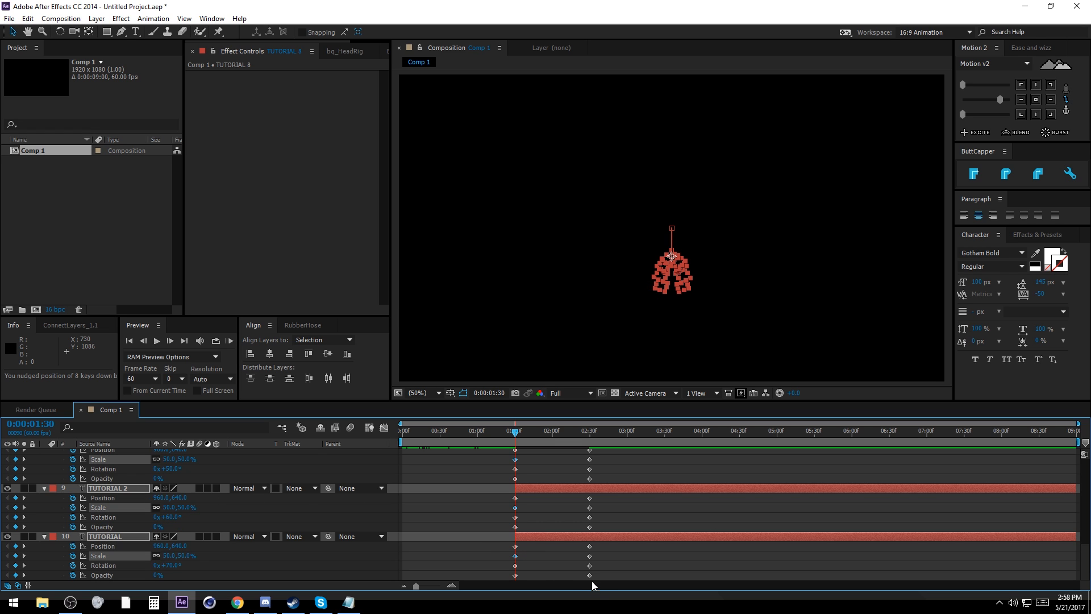
Step: Select all keyframes of the eight letter layers and apply Easy Ease to them
left_click_drag(602, 579, 519, 591)
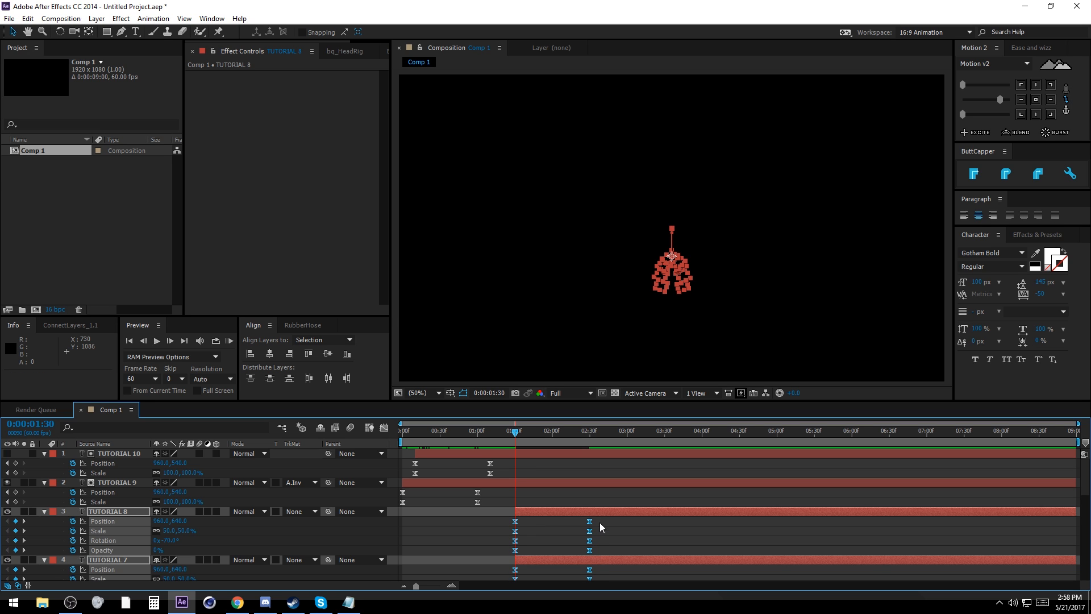
Step: Raise the easing of the letter layers' selected keyframes to the maximum with the Motion v2 easing slider
scroll(603, 528, "down", 10)
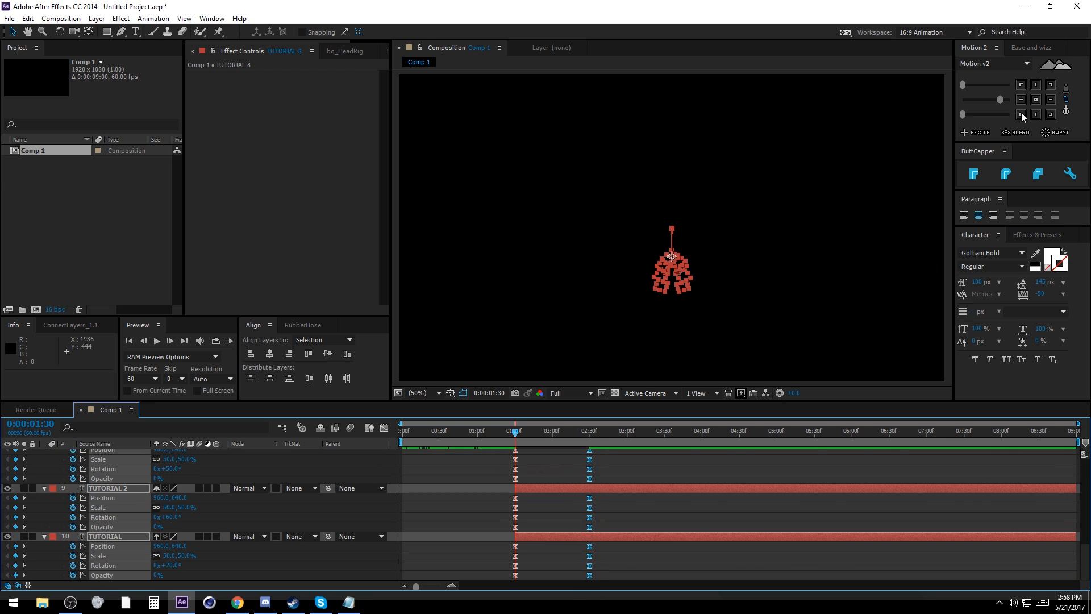
left_click_drag(1001, 99, 1043, 101)
left_click(479, 540)
Step: Move all eight letter layers, TUTORIAL to TUTORIAL 8, earlier in time so they start at 0:00:00:40
left_click(539, 538)
scroll(539, 528, "up", 7)
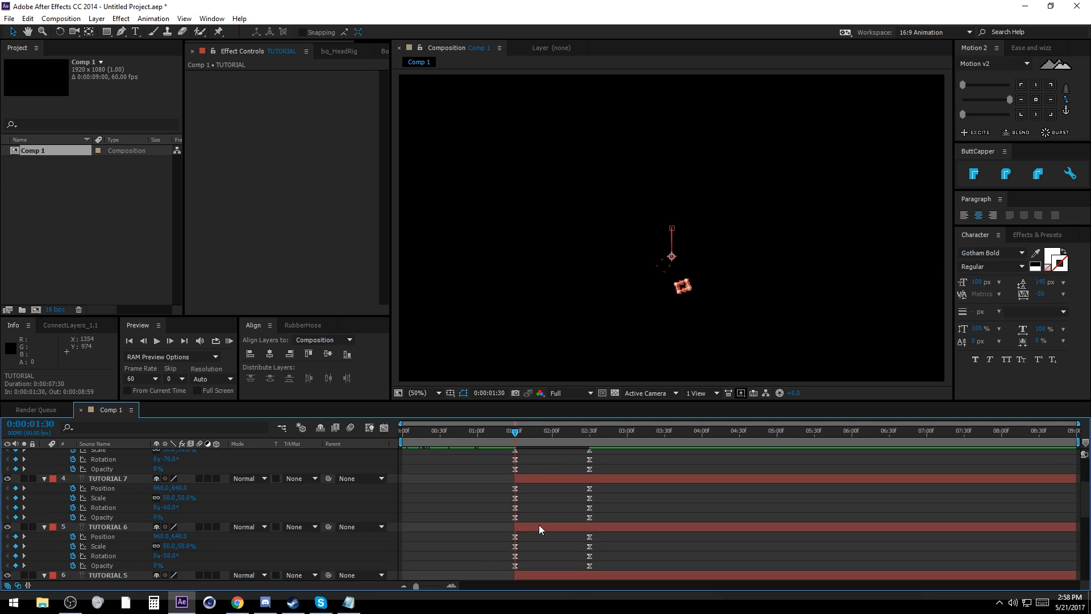
scroll(539, 524, "up", 3)
left_click(549, 512, "shift")
left_click_drag(530, 514, 465, 517)
left_click(433, 519)
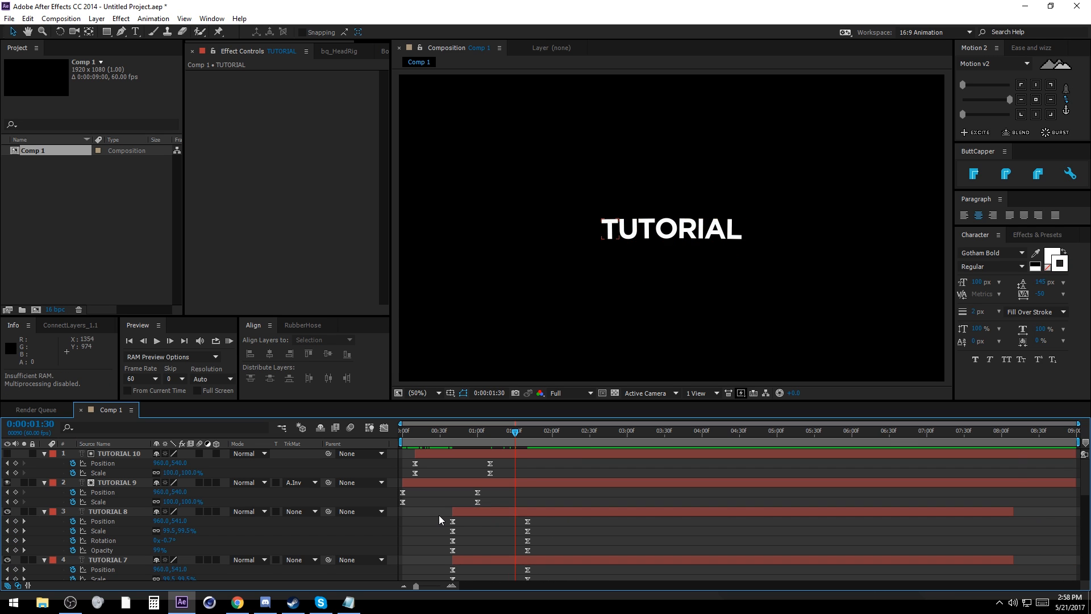
Step: Preview the animation and scrub through the letters' entrance to 0:00:00:56
key("KP_0")
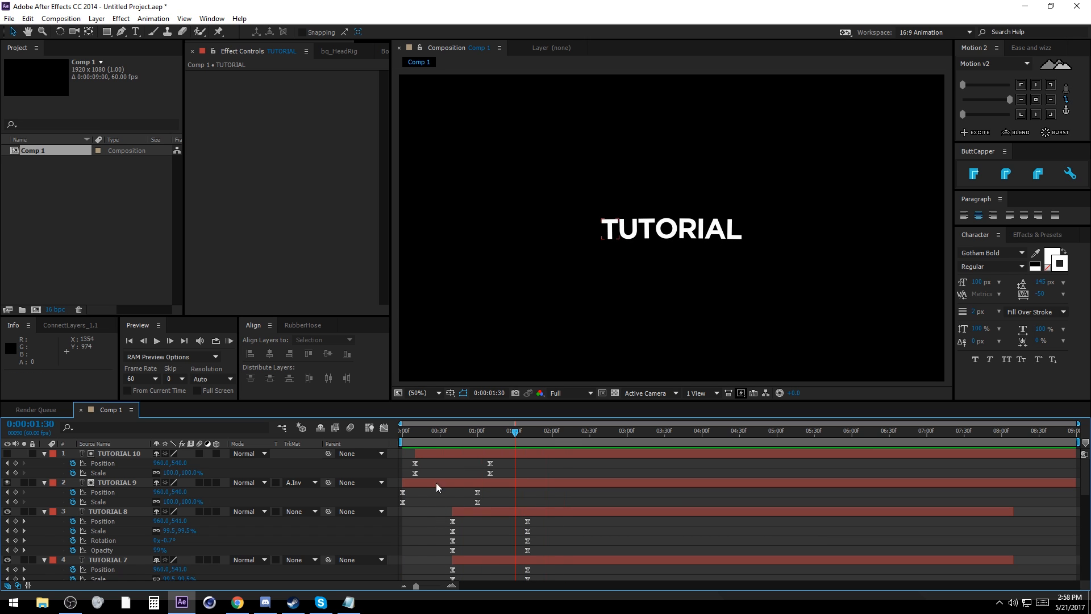
left_click_drag(407, 432, 472, 444)
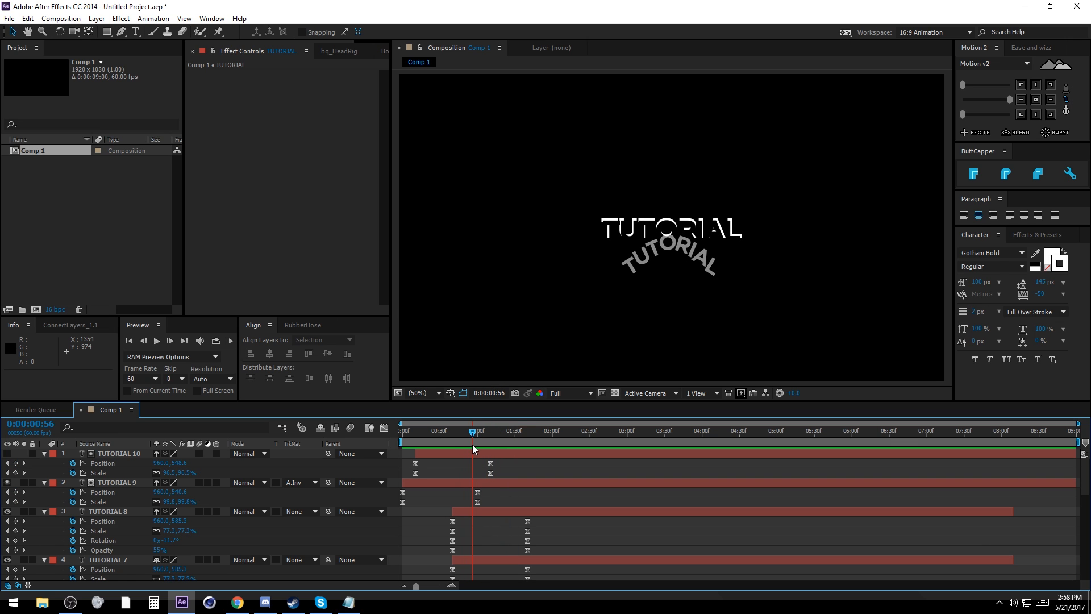
left_click(103, 550)
scroll(111, 556, "down", 1)
left_click(108, 569, "shift")
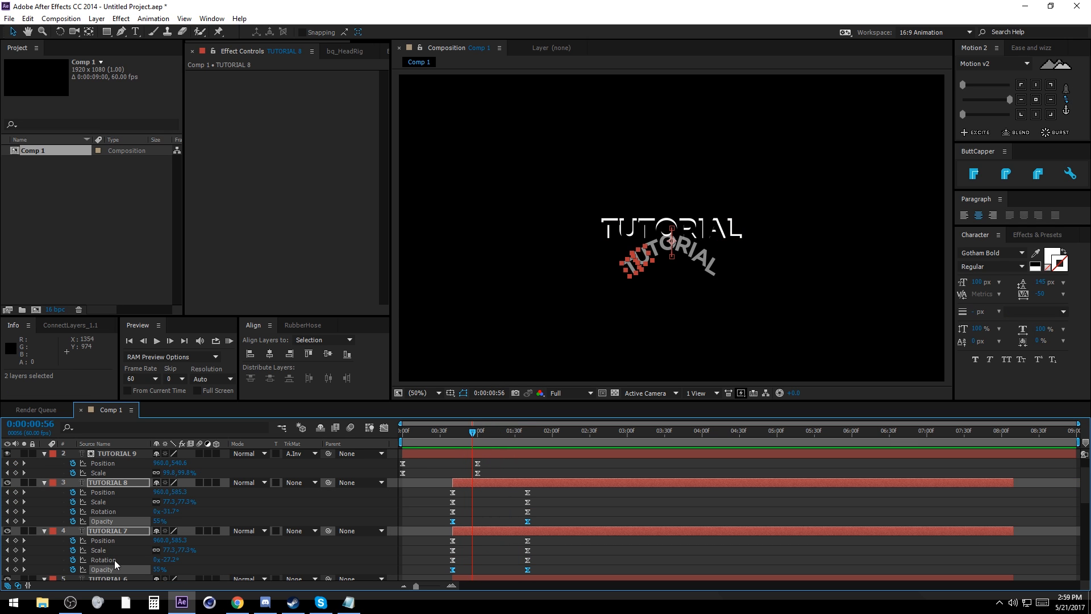
scroll(424, 536, "up", 1)
left_click(402, 552)
Step: Show only the Opacity keyframes of all eight letter layers and convert them to linear interpolation
left_click(469, 515)
scroll(469, 516, "down", 11)
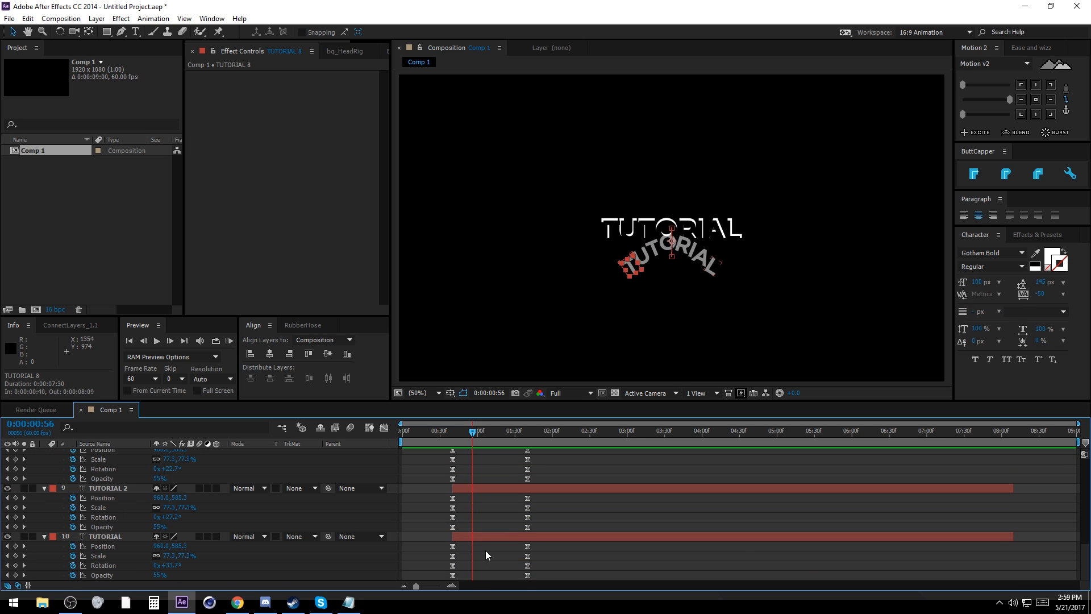
left_click(488, 539, "shift")
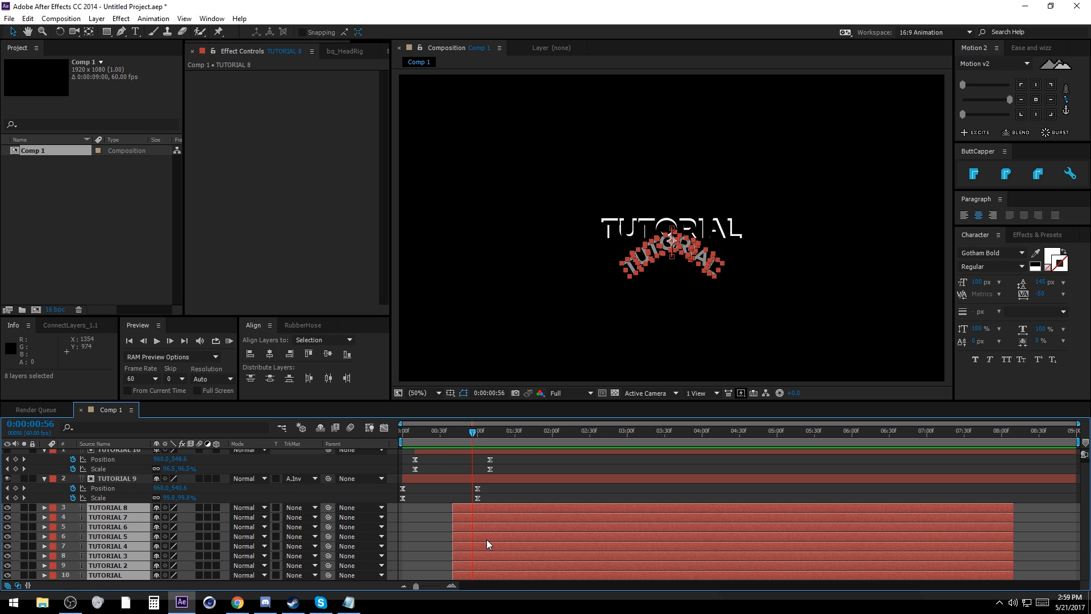
key("u")
key("u")
left_click_drag(549, 516, 452, 589)
left_click(452, 576, "ctrl")
left_click(438, 563)
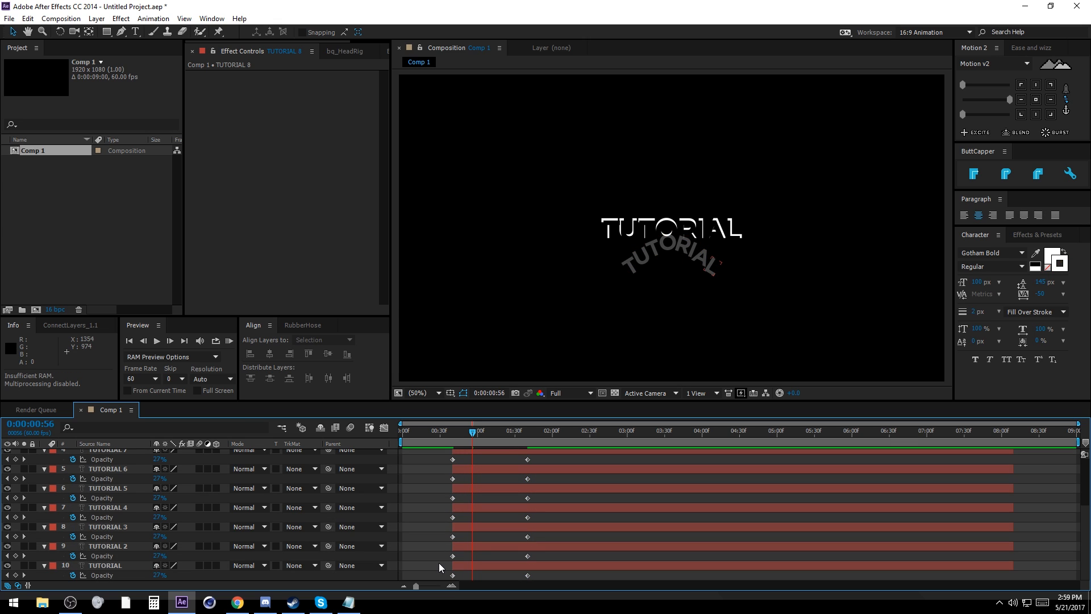
Step: Run a RAM preview of the letters fading in with the linear opacity keyframes
key("KP_0")
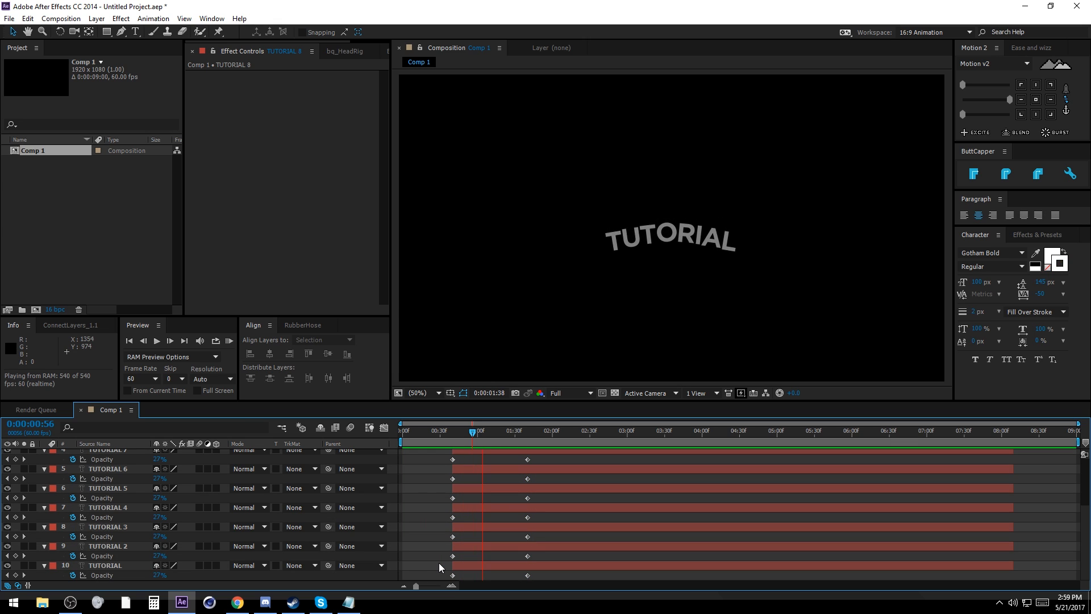
key("KP_0")
scroll(504, 526, "up", 2)
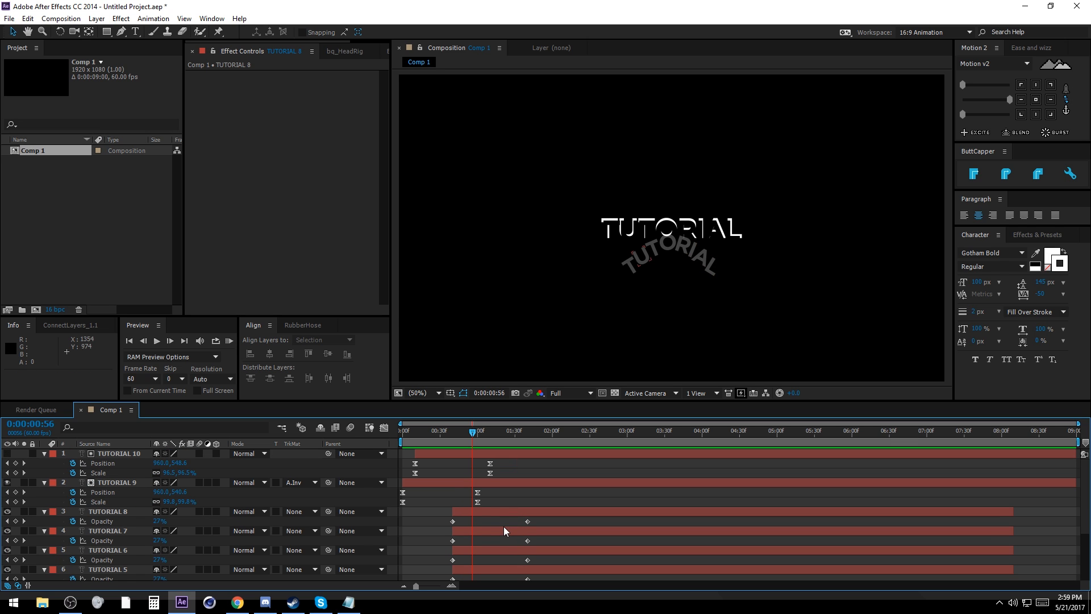
Step: Go to the first opacity keyframes at 0:00:00:40 and collapse the properties of all layers
key("j")
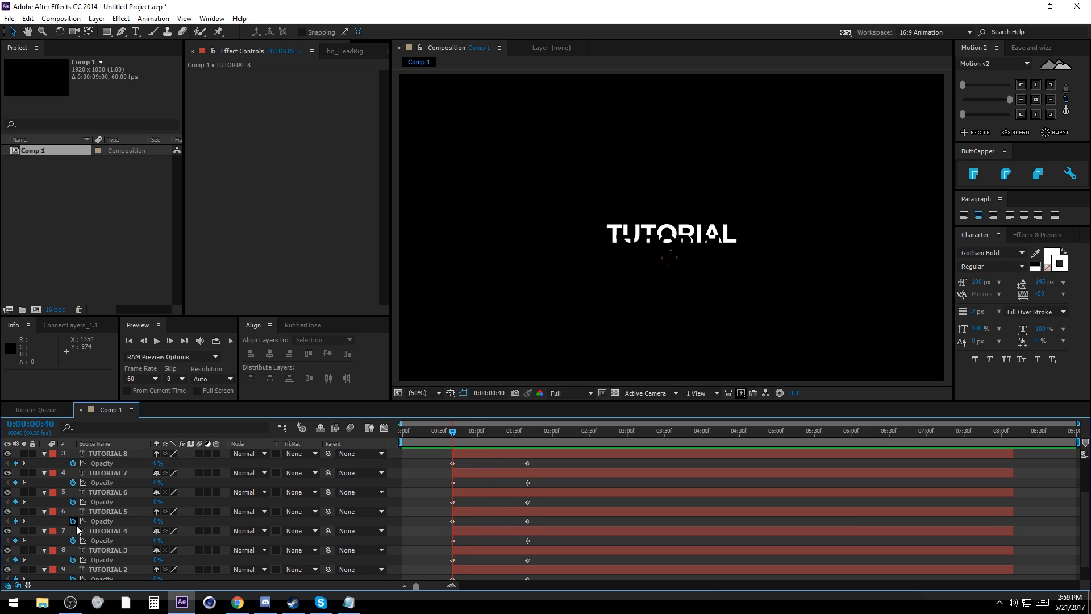
scroll(76, 525, "up", 3)
key("ctrl+a")
left_click(45, 482)
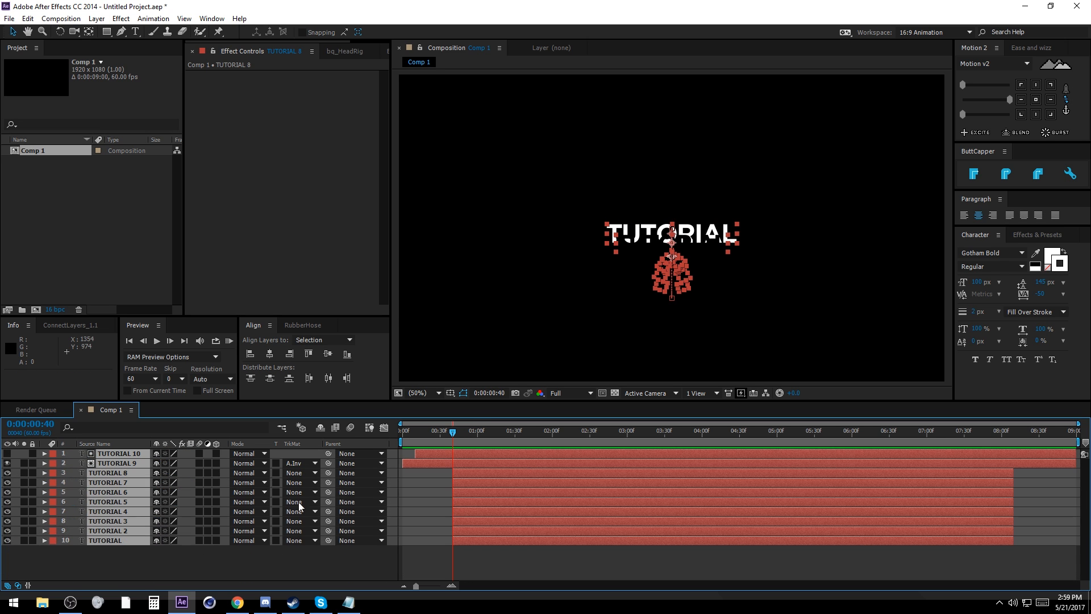
left_click(428, 491)
left_click(107, 474)
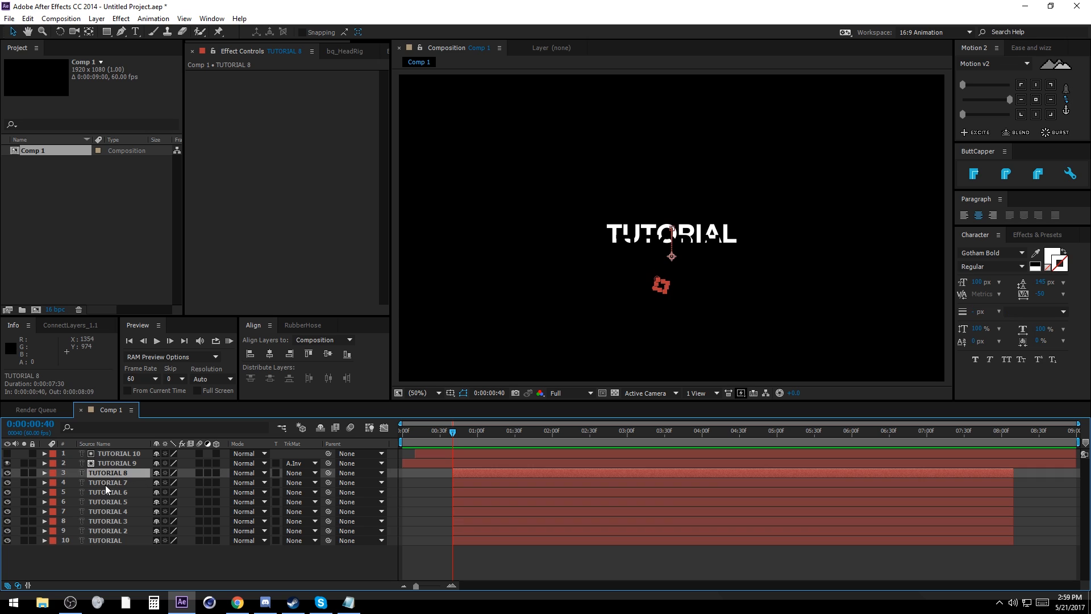
left_click(98, 538, "shift")
left_click(401, 488)
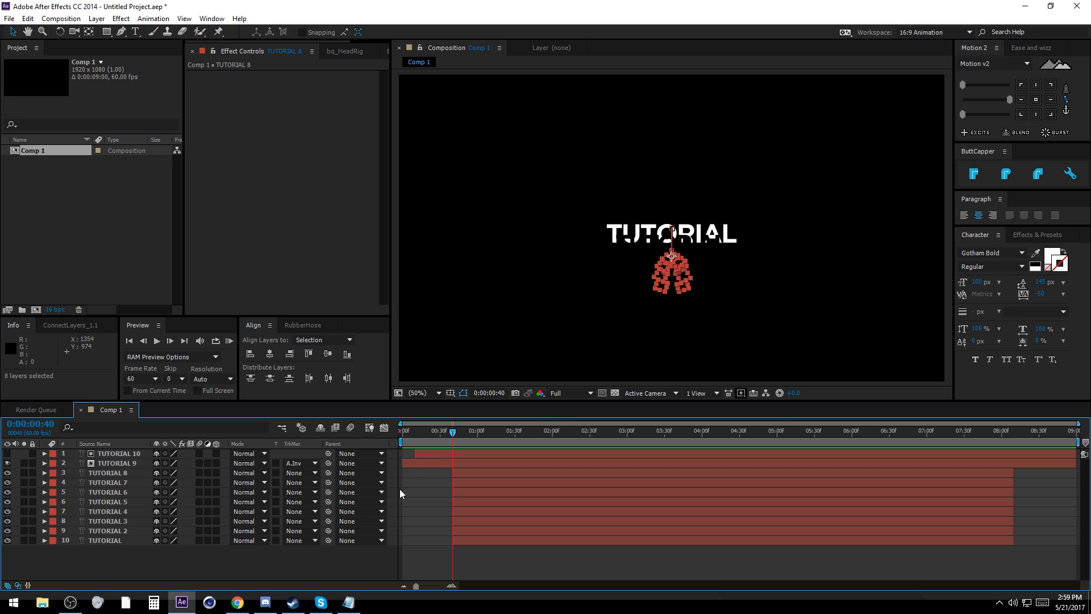
Step: Stagger the letter layers: start TUTORIAL 7 and TUTORIAL 2 at 0:00:00:45, and TUTORIAL 5 and TUTORIAL 4 at 0:00:00:55
left_click(129, 493)
left_click(138, 521, "ctrl")
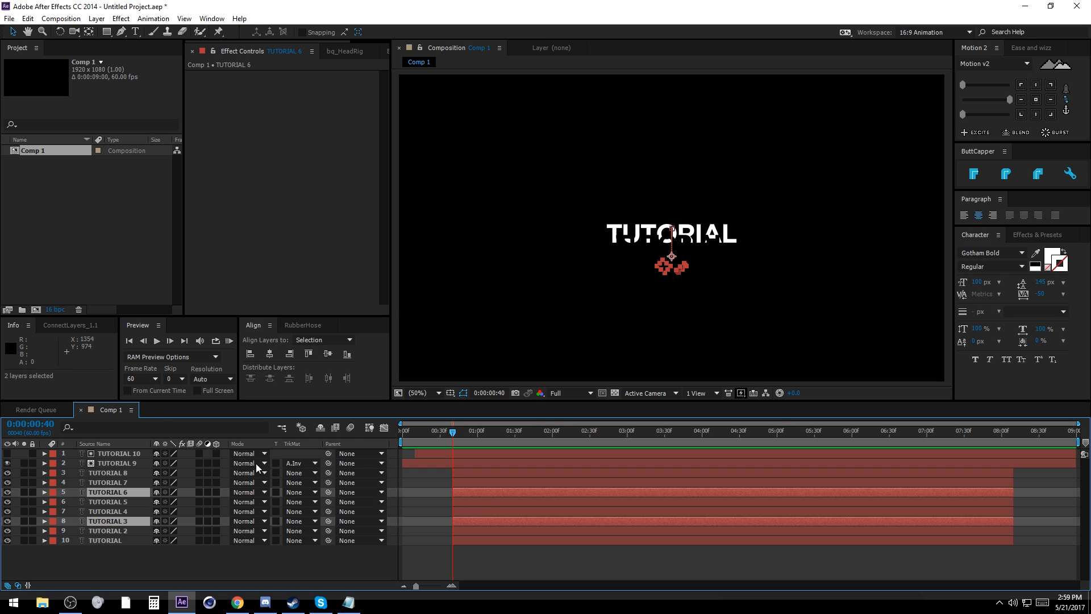
left_click(170, 340)
left_click(170, 341)
left_click(170, 340)
left_click(170, 341)
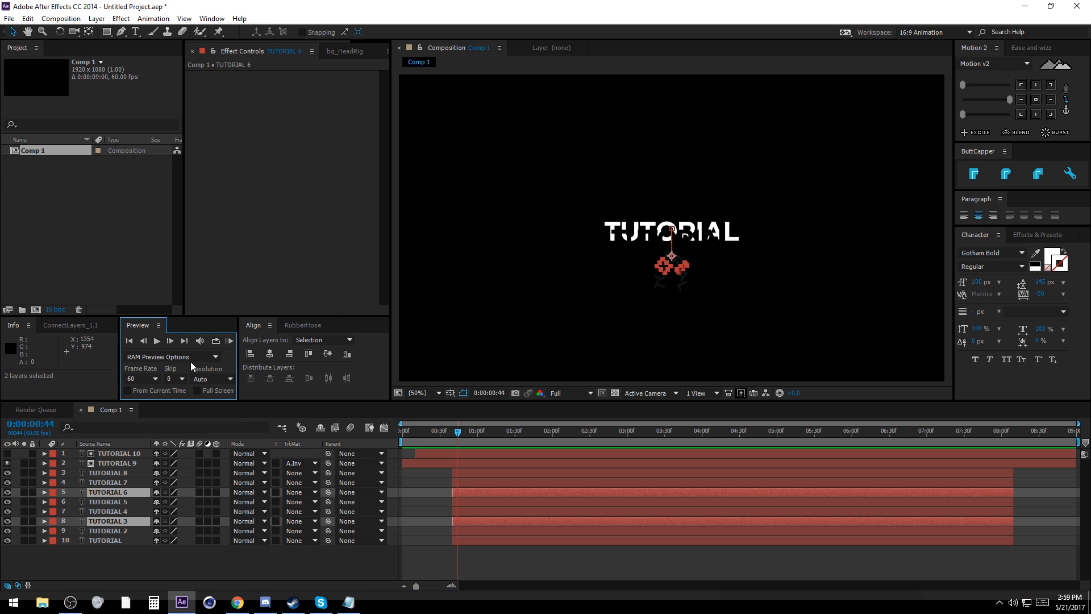
key("Page_Down")
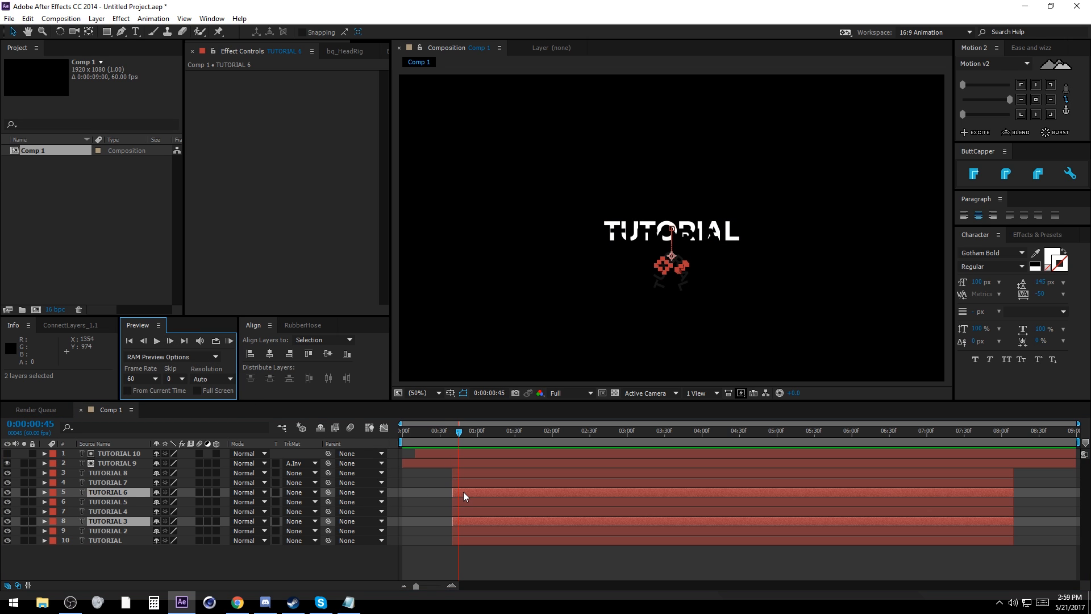
left_click(457, 482)
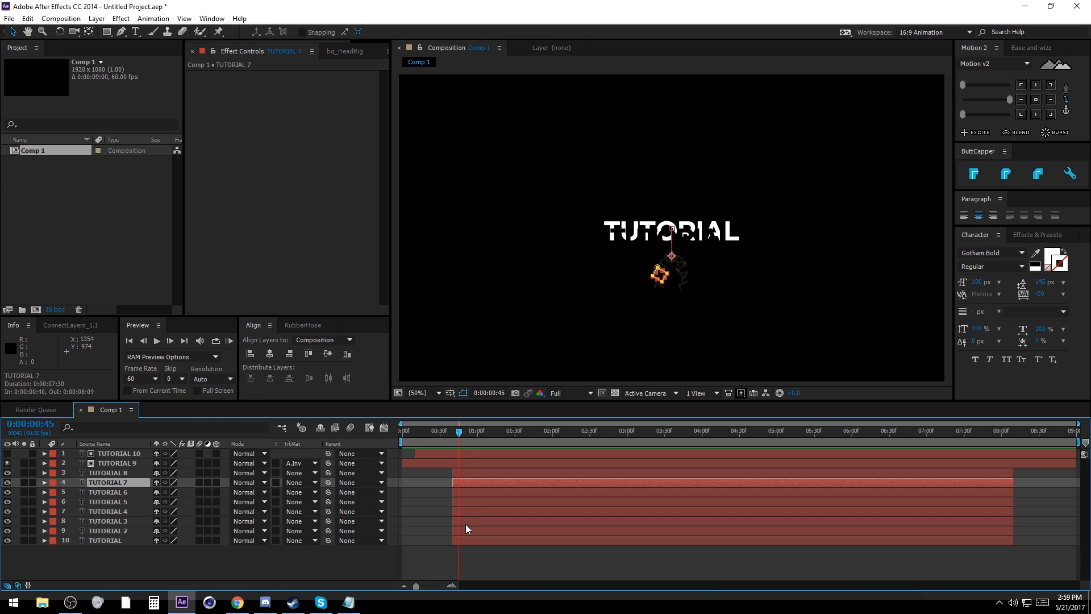
left_click(462, 530, "ctrl")
left_click_drag(464, 531, 489, 503)
left_click(462, 503)
left_click(465, 510, "ctrl")
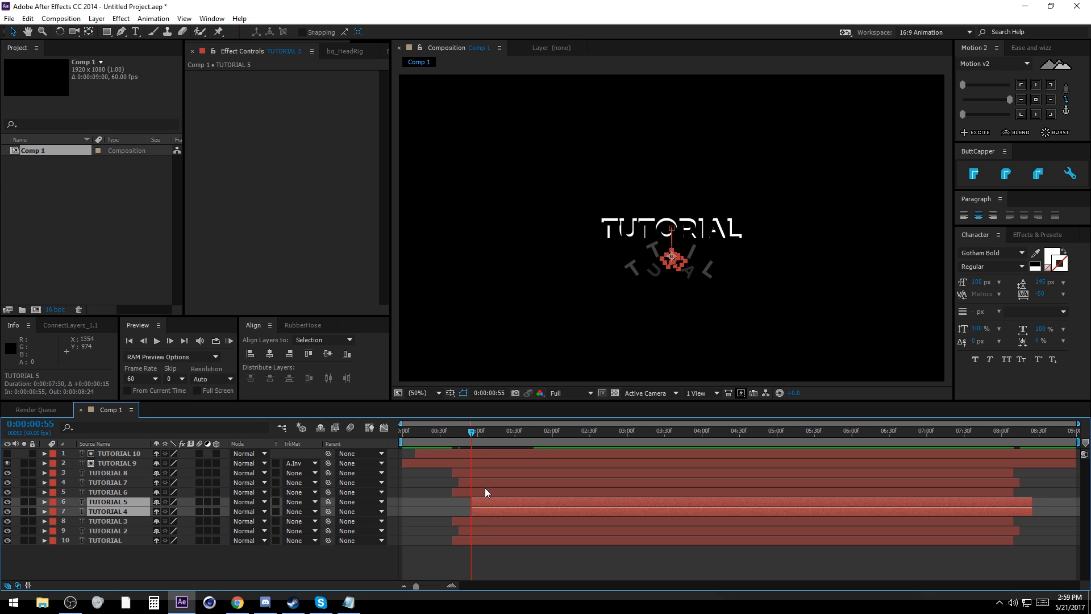
Step: Move the TUTORIAL 6 and TUTORIAL 3 layers so they start at 0:00:00:50
left_click(143, 341)
left_click(143, 341)
left_click(142, 341)
left_click(142, 341)
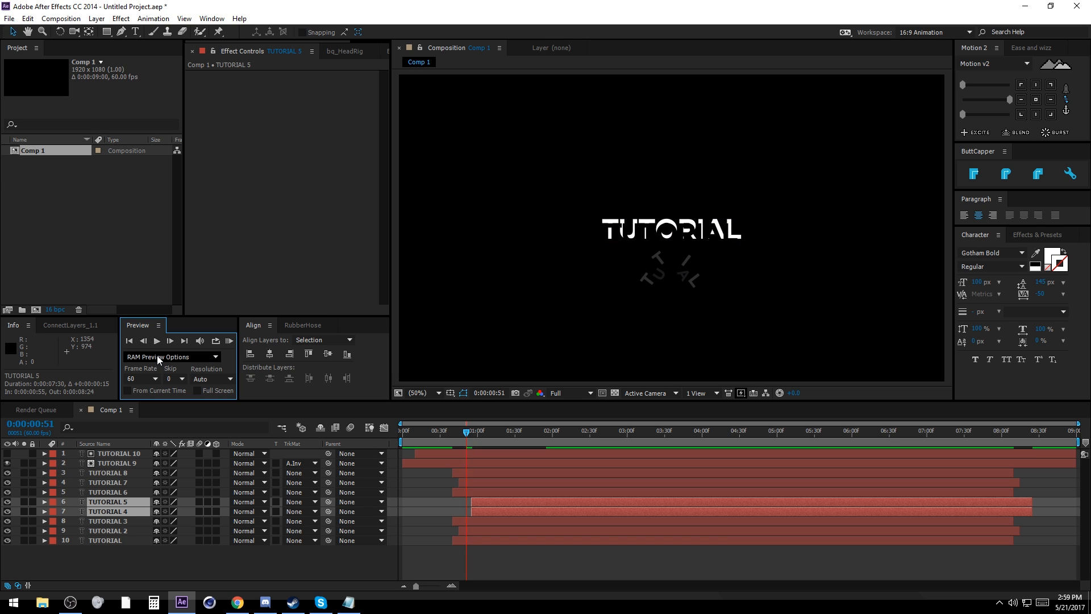
left_click(468, 492, "ctrl")
left_click(460, 521, "ctrl")
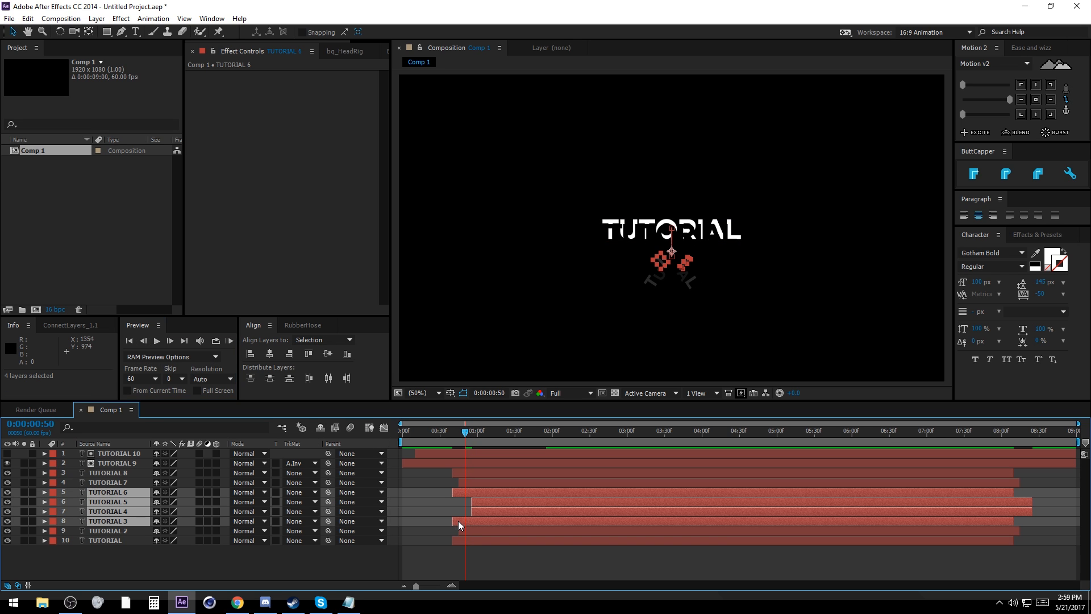
left_click(479, 511, "ctrl")
left_click(476, 502, "ctrl")
left_click_drag(466, 523, 476, 523)
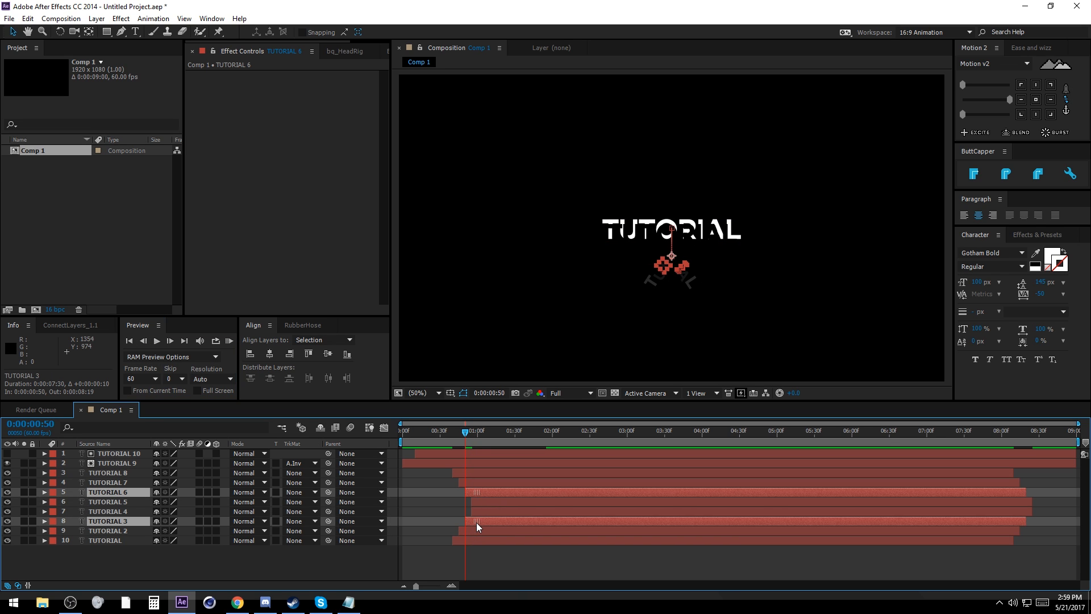
Step: Deselect the layers and scrub through the staggered letter animation to 0:00:02:01
left_click(441, 501)
left_click_drag(445, 430, 555, 433)
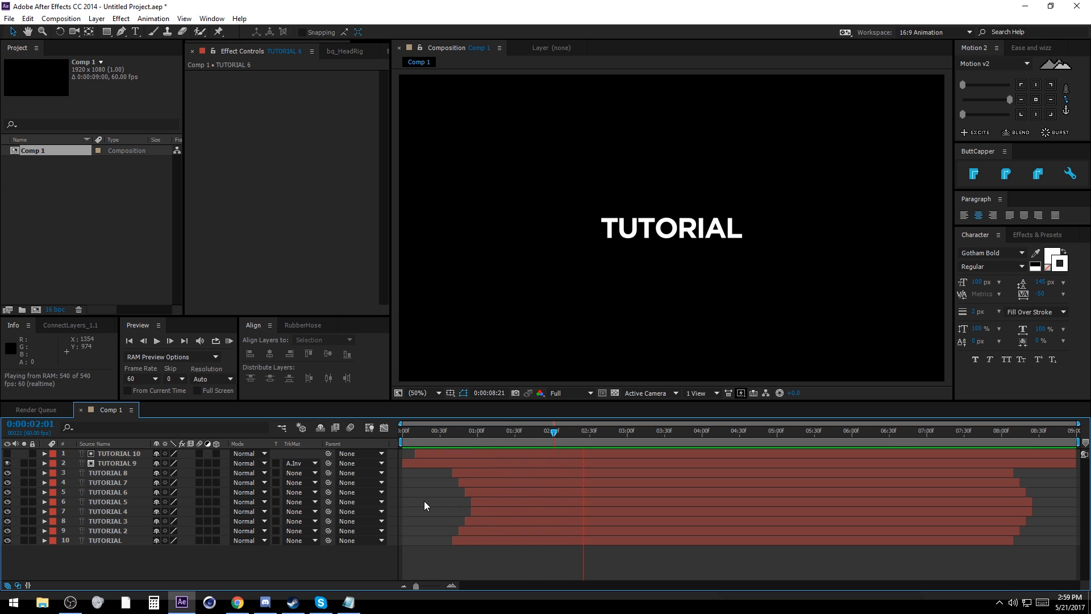
Step: Switch to Chrome and play the Awedrop reference video in short bursts to examine its text transition
left_click(237, 602)
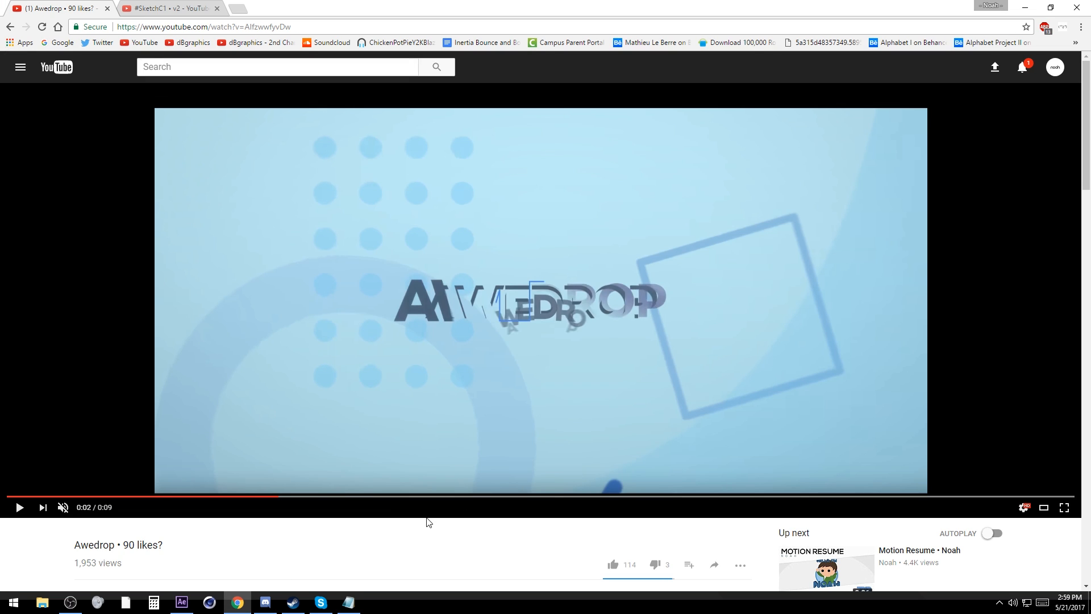
left_click(239, 496)
left_click(19, 507)
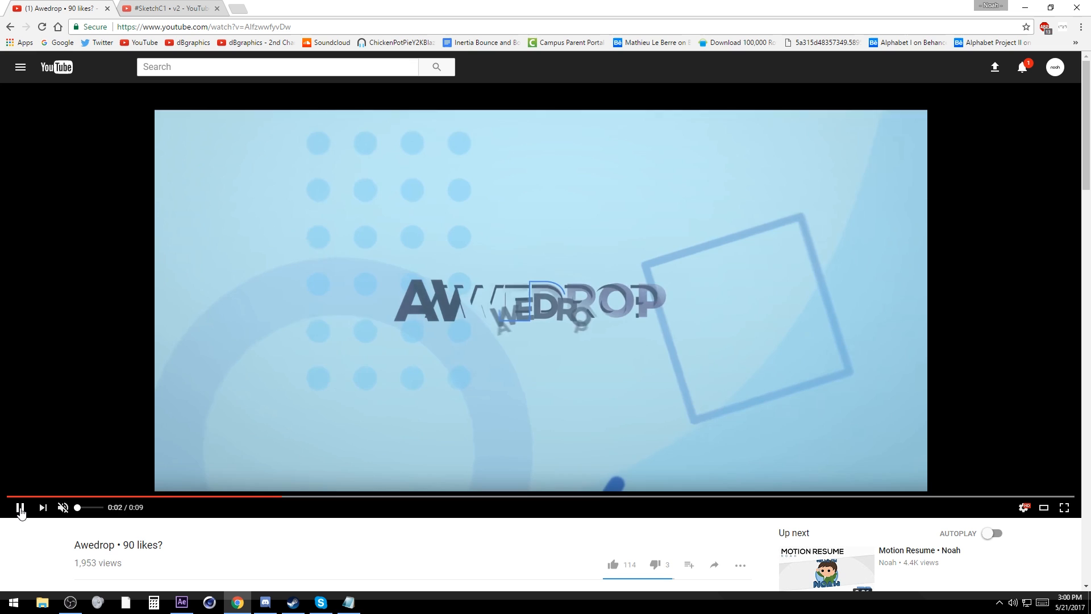
left_click(20, 507)
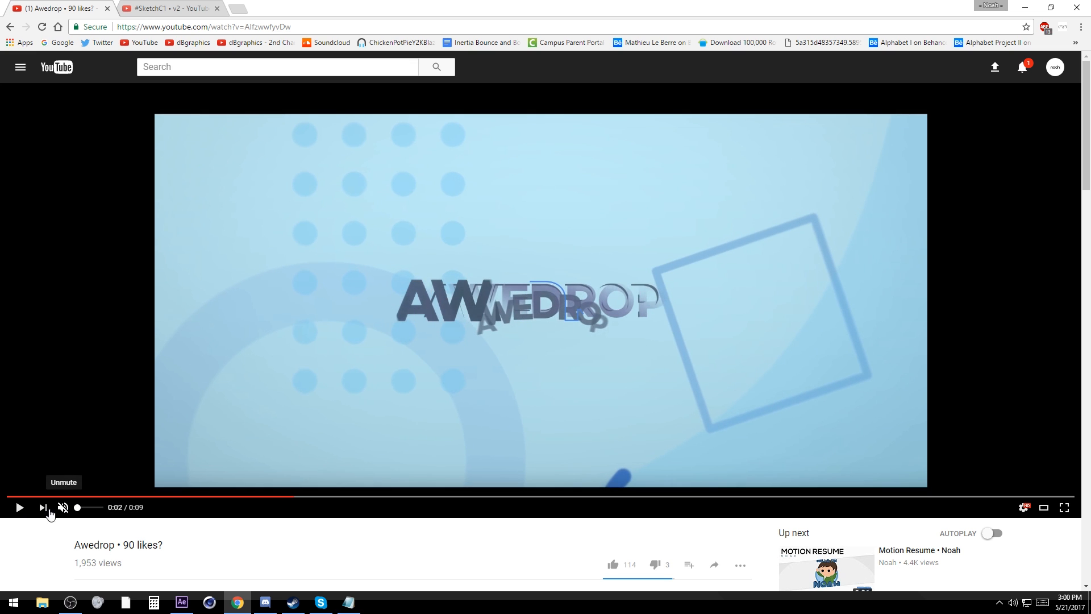
left_click(19, 507)
left_click(20, 507)
left_click(19, 507)
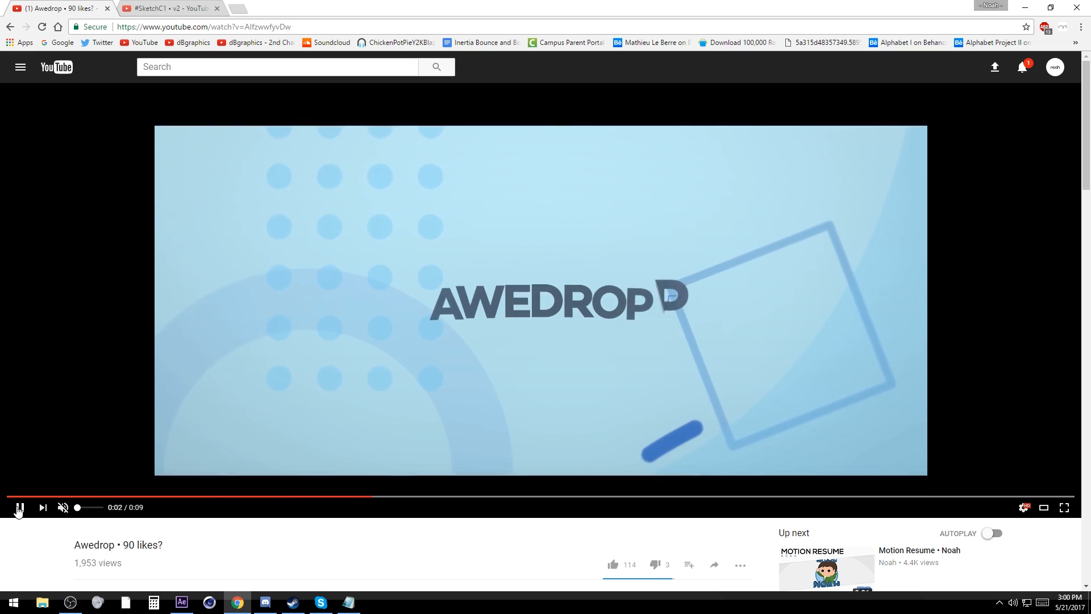
left_click(19, 507)
Step: Switch back to After Effects, go to 0:00:02:14, duplicate the TUTORIAL 10 text layer and make the copy visible
left_click(182, 604)
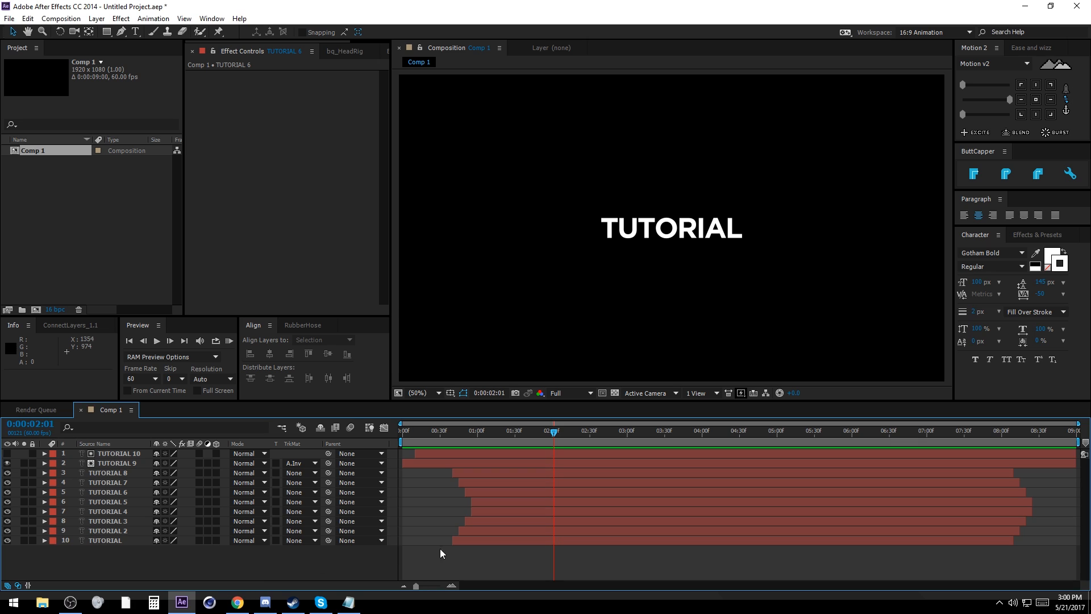
left_click_drag(508, 434, 576, 435)
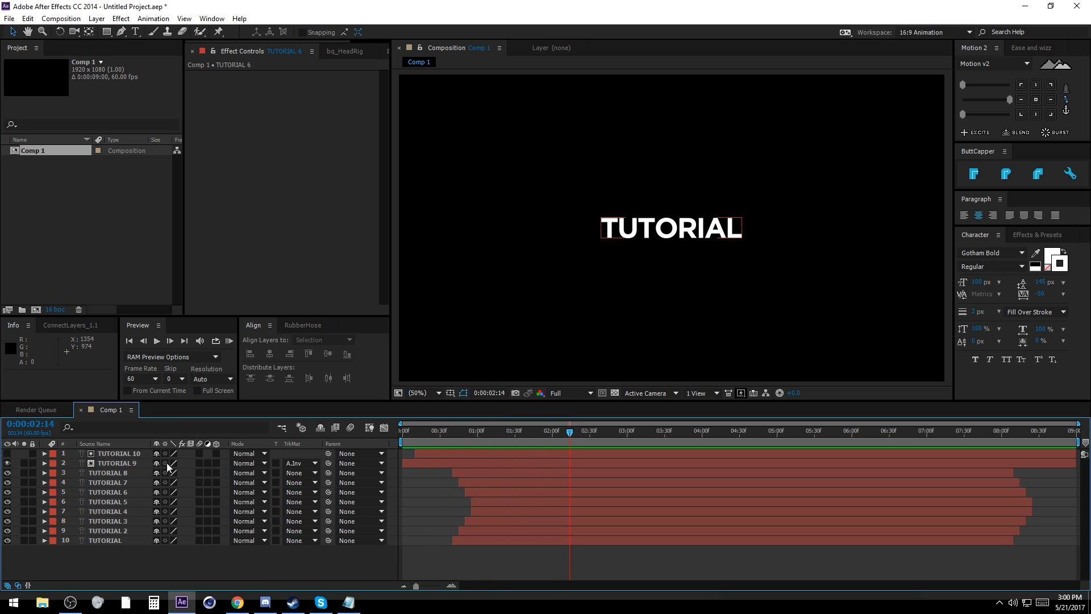
left_click(111, 457)
key("ctrl+c")
key("ctrl+v")
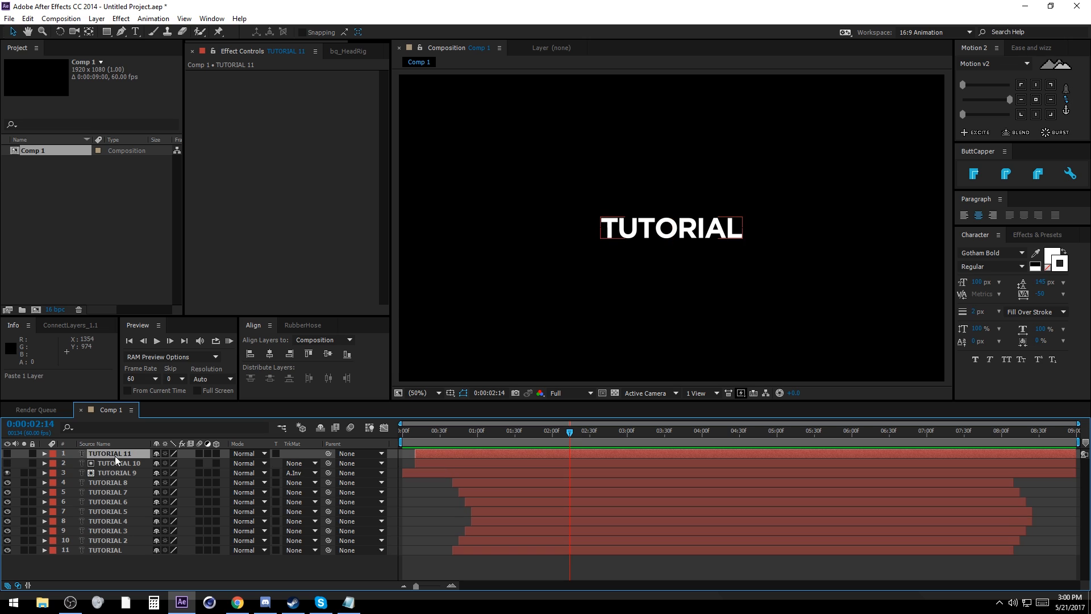
left_click(8, 453)
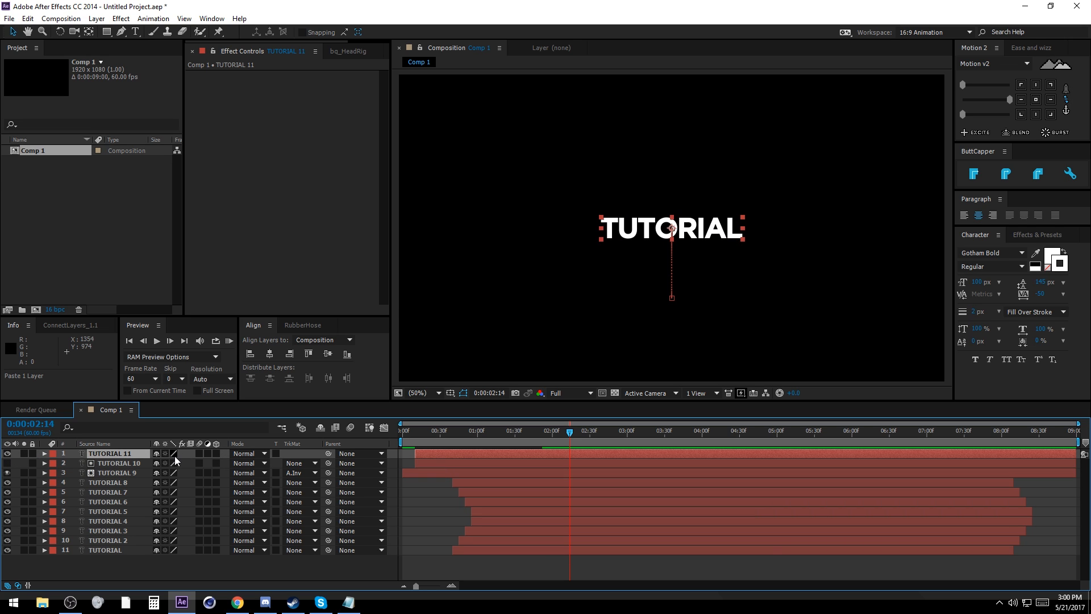
Step: Reveal the copied layer's Position and Scale properties and delete all their keyframes
key("s")
key("shift+p")
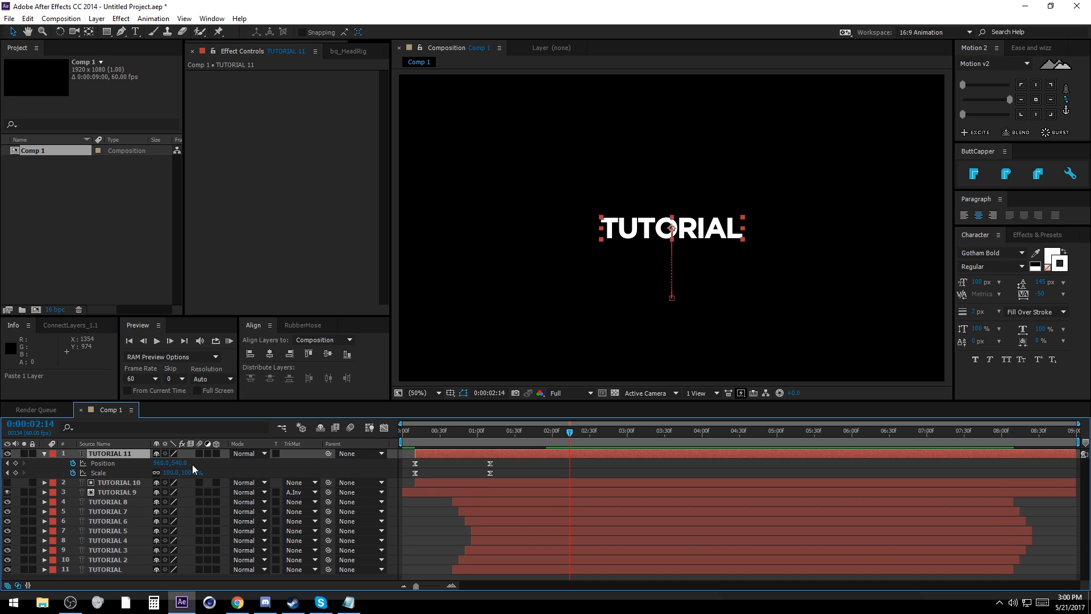
left_click_drag(511, 465, 391, 494)
key("Delete")
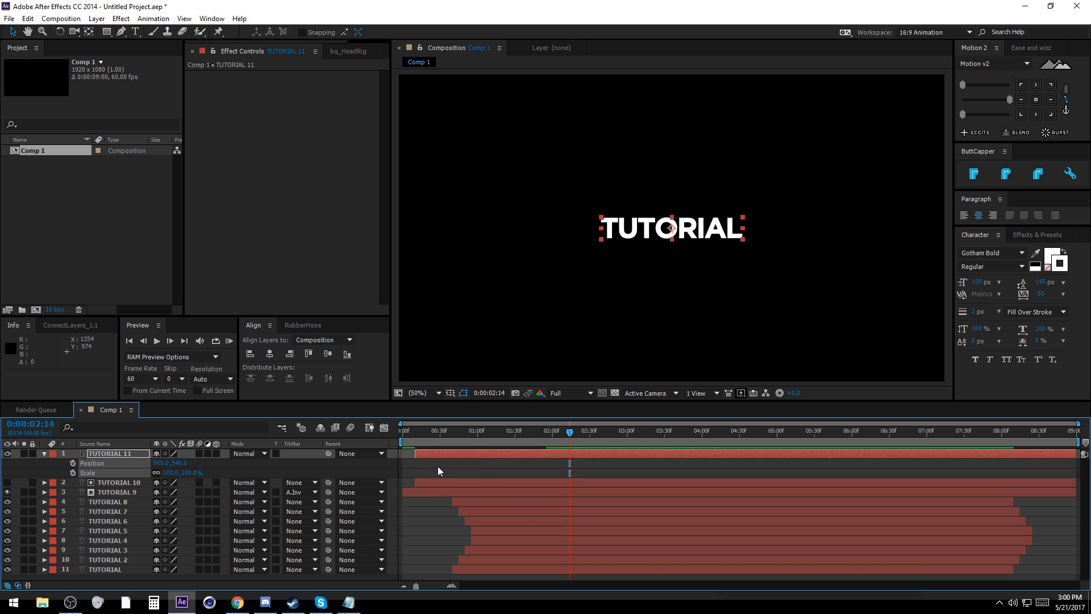
Step: Set the copied text layer's Scale to 120%
left_click(172, 472)
type("120")
key("Return")
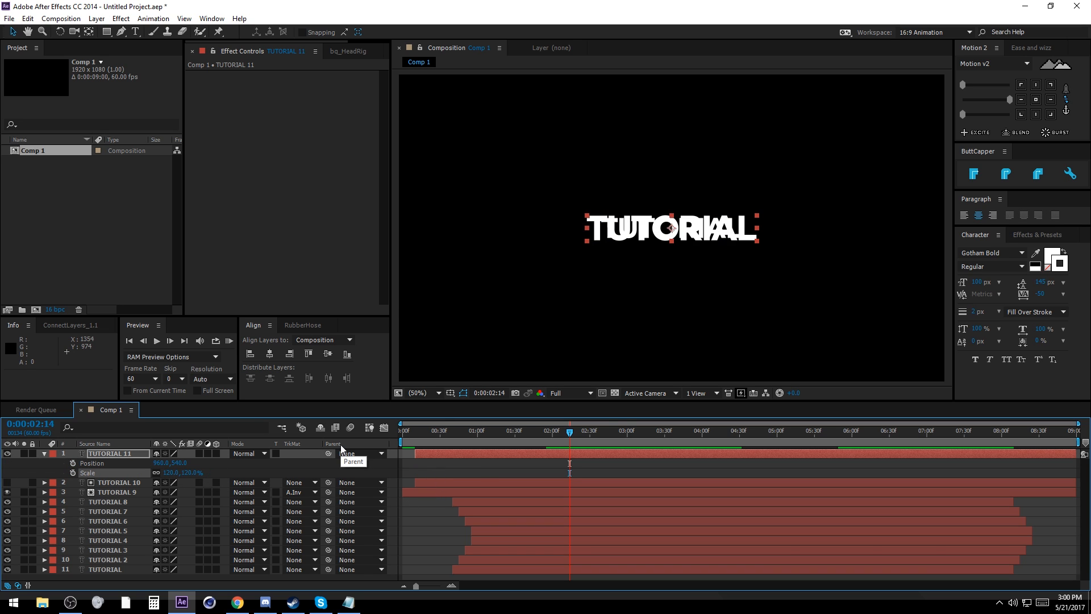
Step: Change the fill color of the TUTORIAL 11 text to pinkish red E32161
left_click(625, 239)
left_click(546, 453)
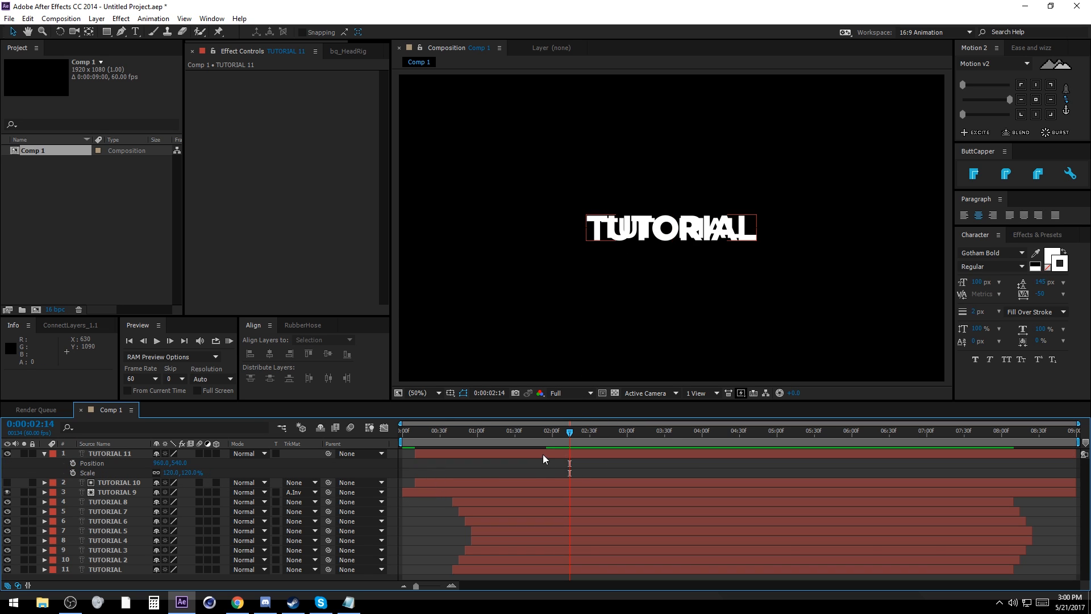
left_click(1049, 258)
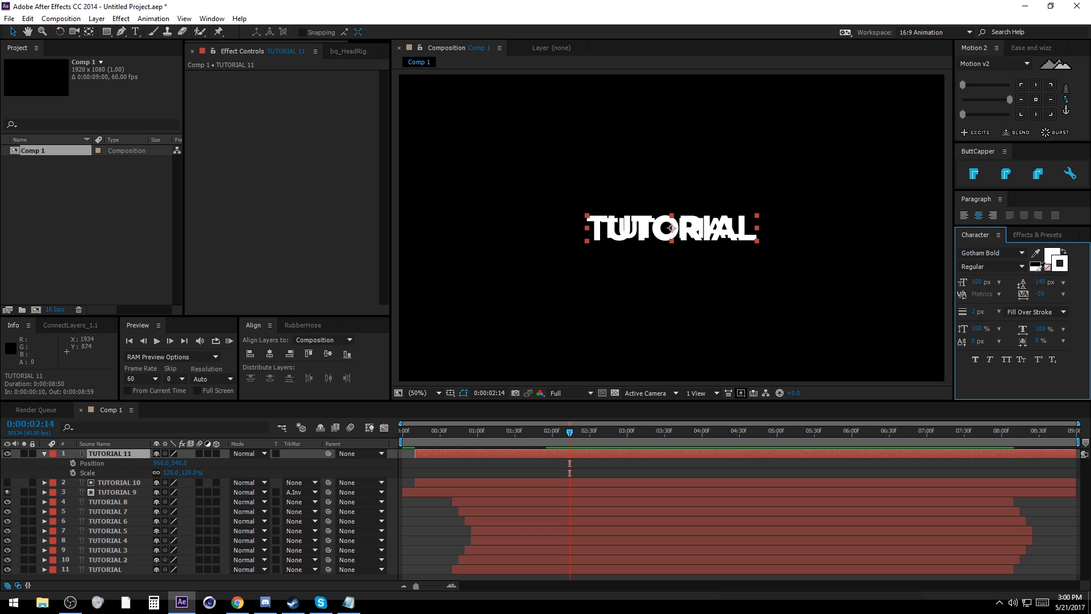
left_click(1055, 259)
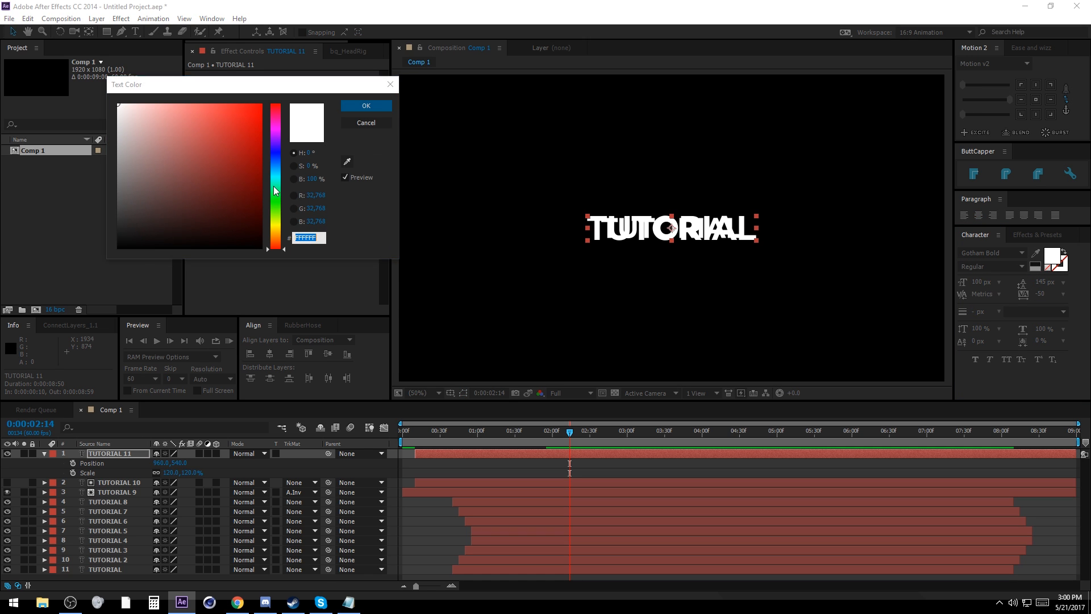
left_click(275, 109)
left_click_drag(242, 114, 241, 119)
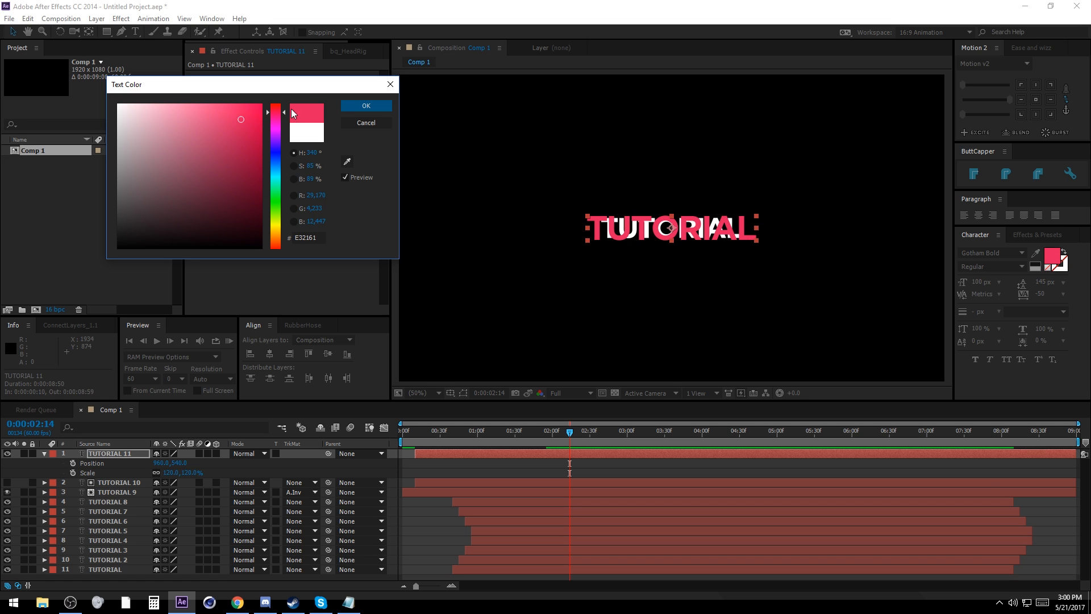
left_click(357, 106)
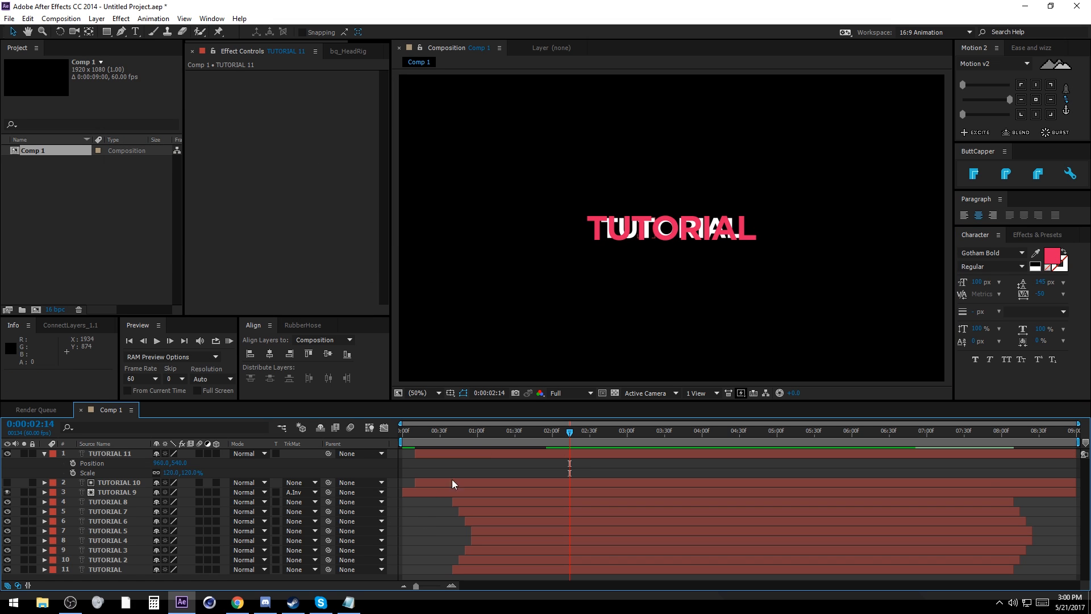
Step: Create a white solid at comp size, 1920 × 1080 px, above the TUTORIAL 11 layer
left_click(503, 454)
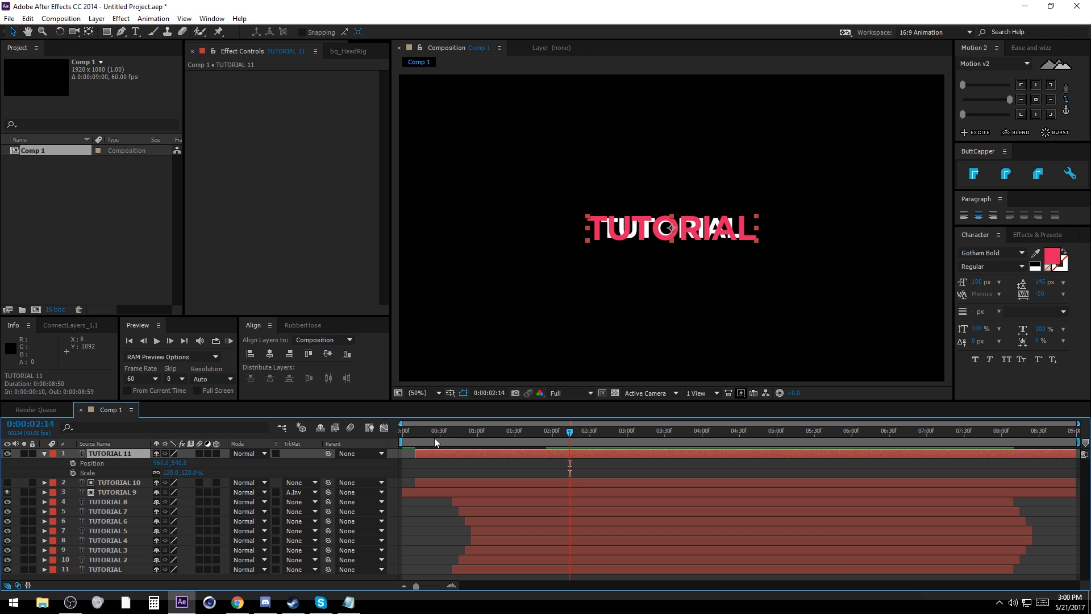
left_click(515, 475)
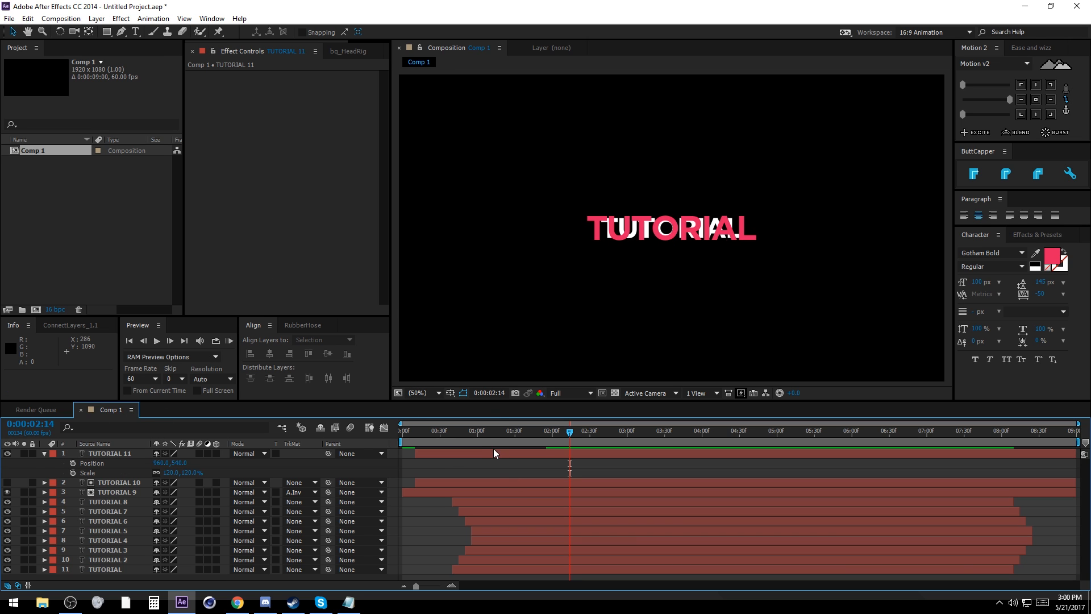
left_click(493, 452)
key("ctrl+y")
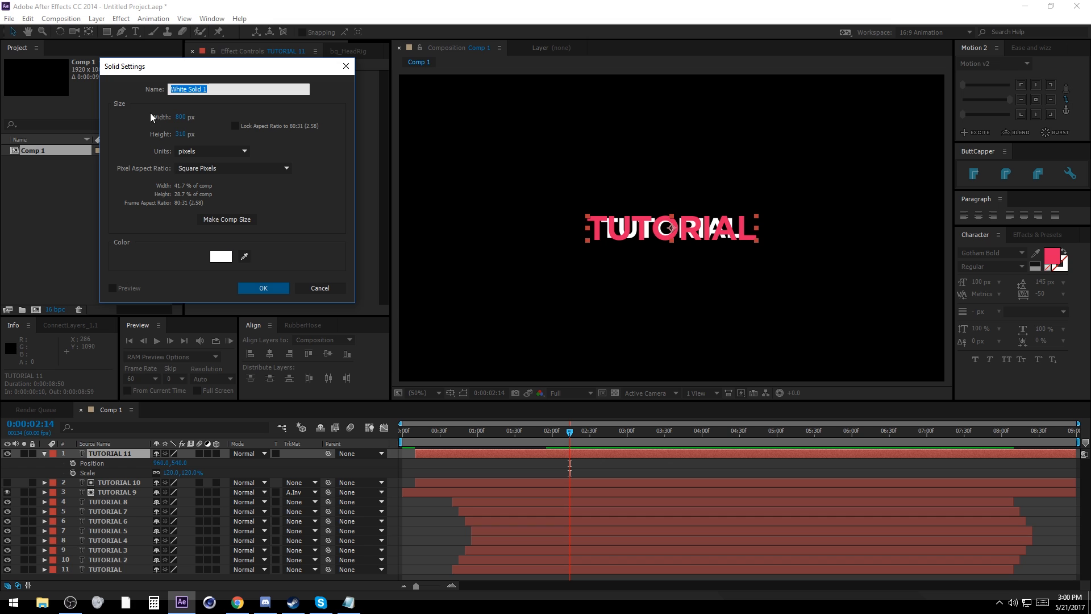
left_click(220, 221)
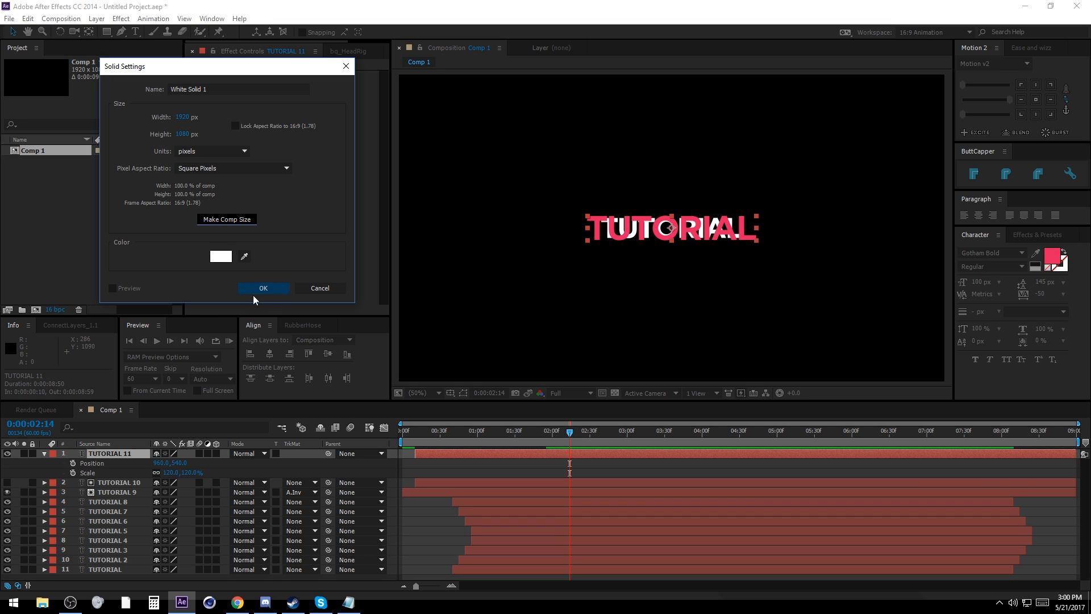
left_click(263, 288)
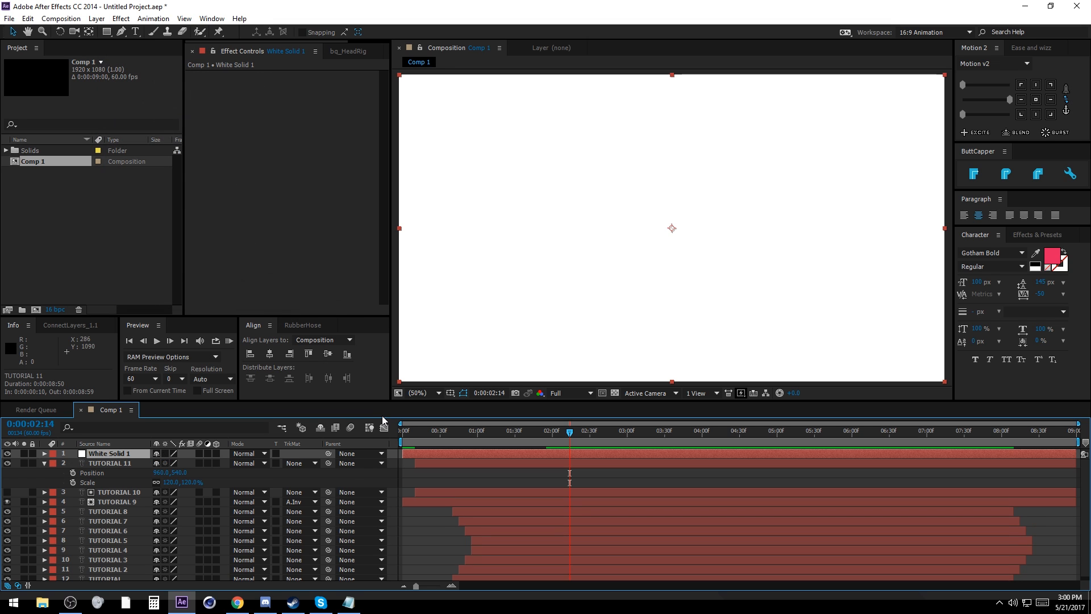
Step: Narrow the white solid into a vertical bar by setting only its horizontal Scale to 7.5%
key("s")
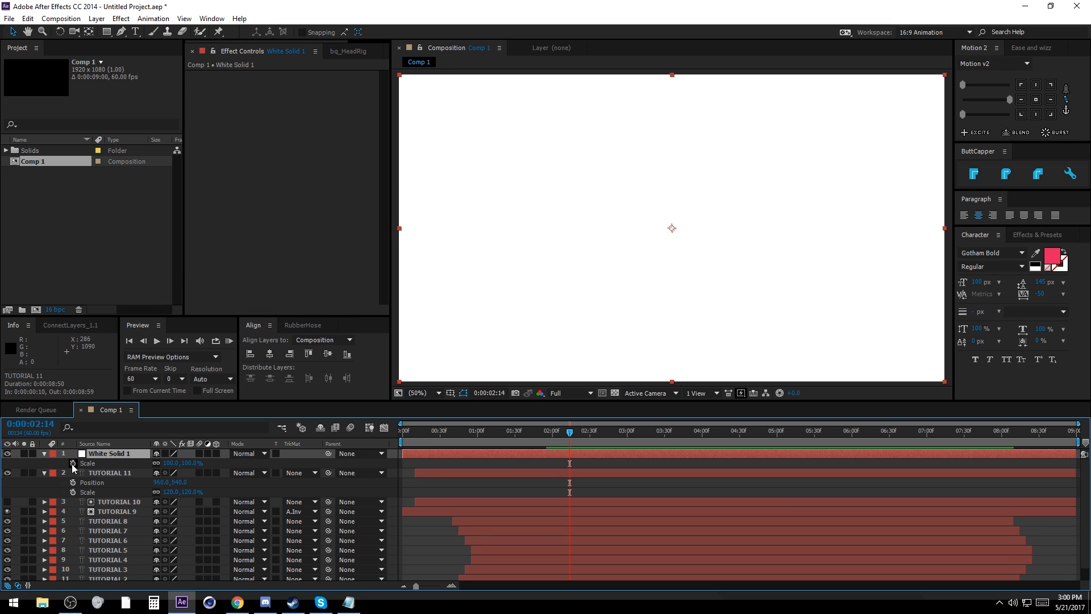
left_click(170, 463)
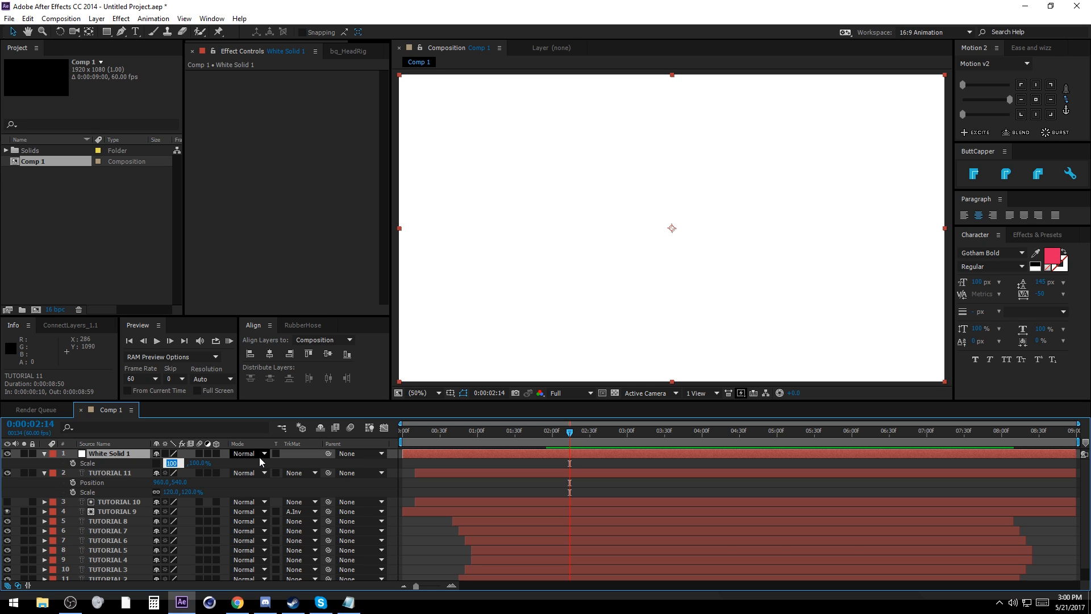
type("10")
key("Return")
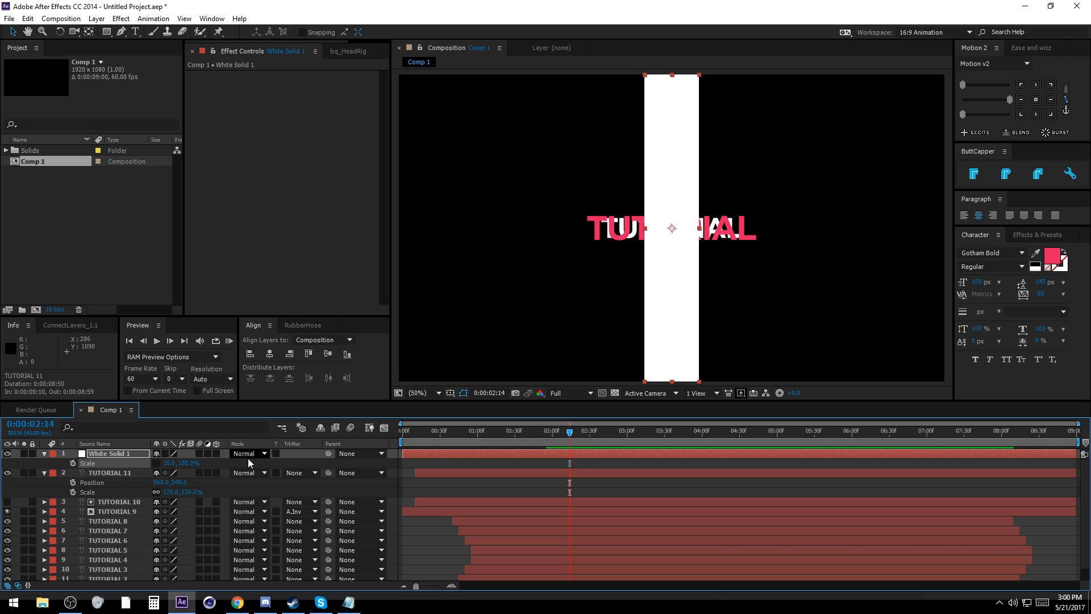
left_click(171, 463)
type("75")
key("Return")
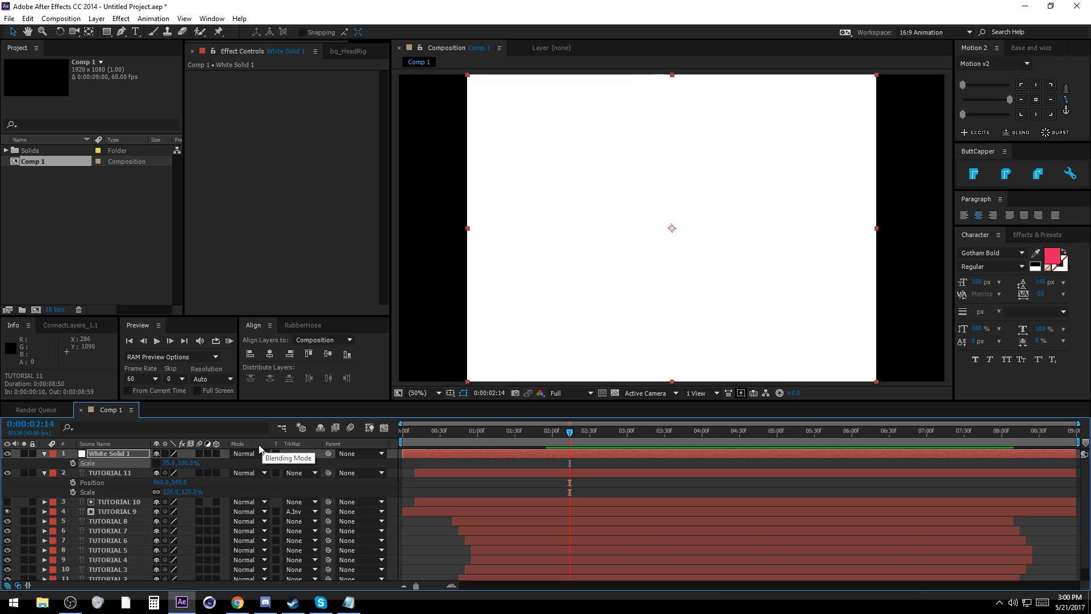
type("7.5")
key("Return")
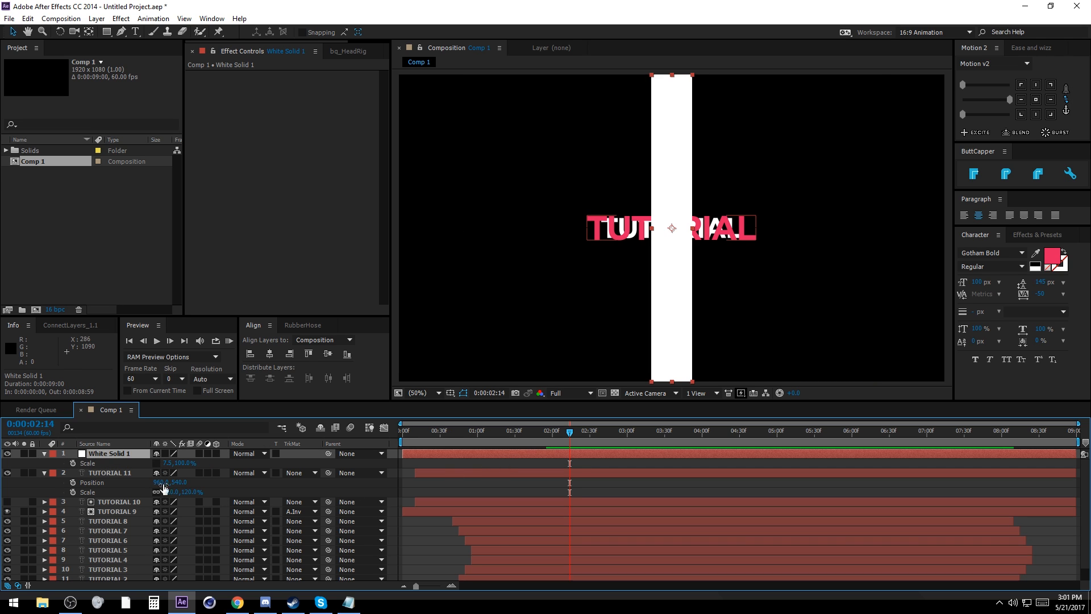
Step: Set the white solid's Rotation to 25°, then try moving the bar beside the text and undo the move
left_click(166, 463)
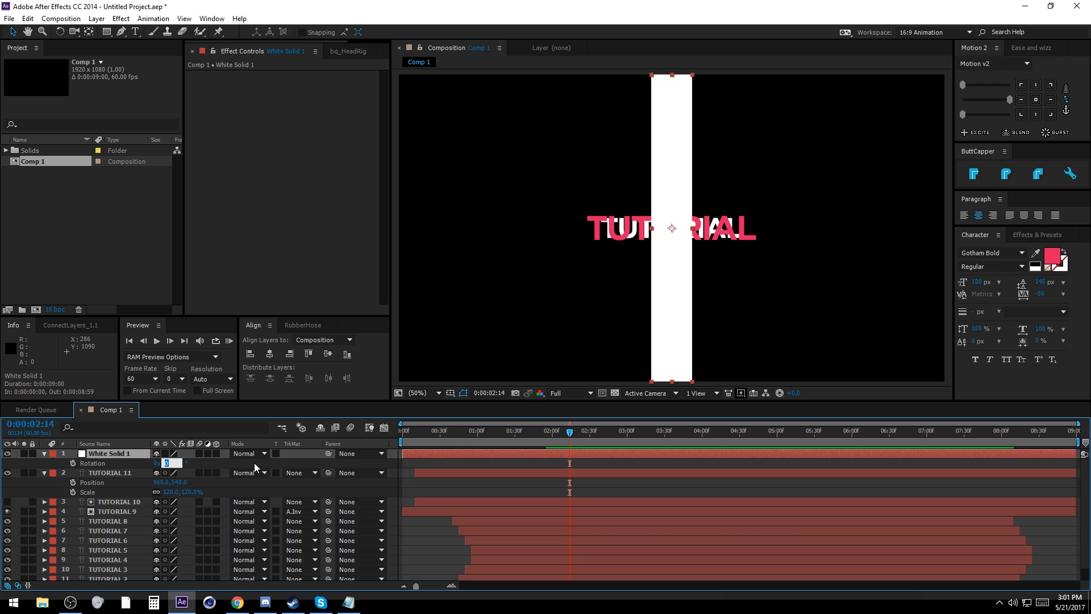
type("25")
key("Return")
left_click_drag(685, 251, 568, 306)
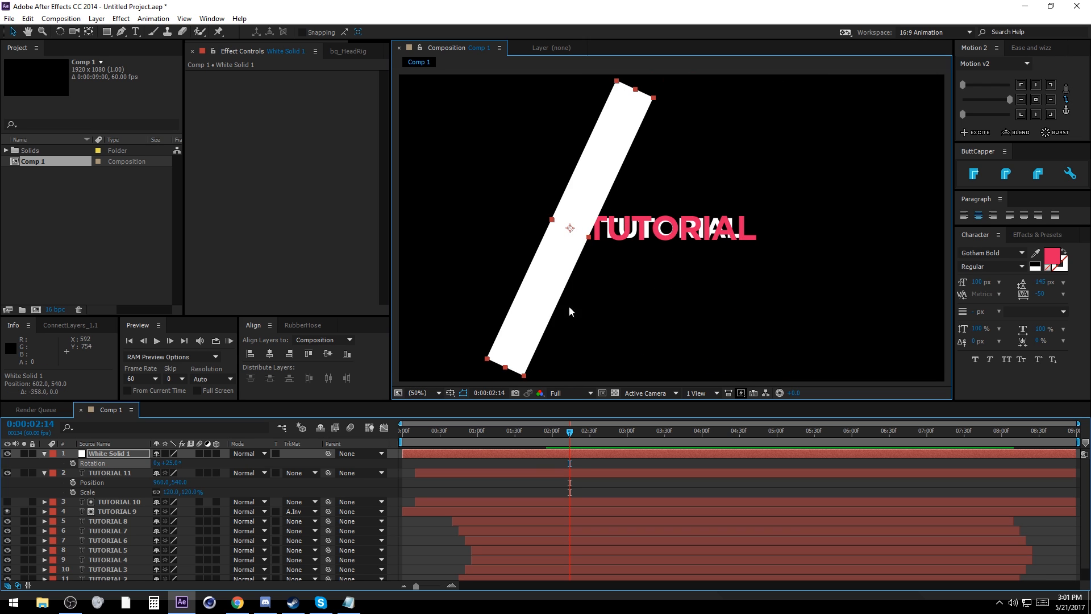
key("ctrl+z")
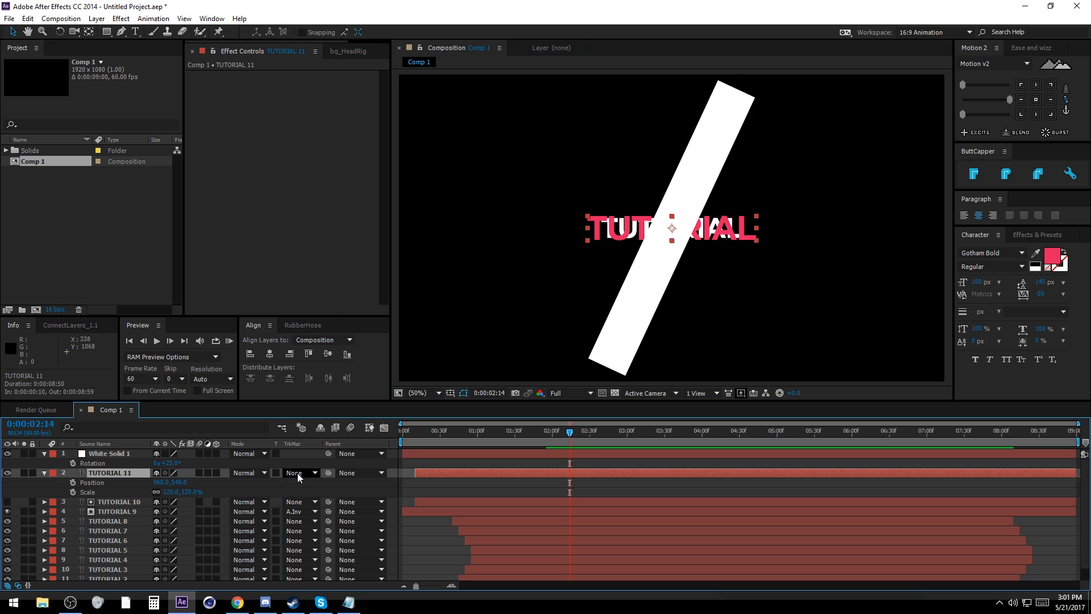
Step: Set TUTORIAL 11's track matte to Alpha from the white solid, and move the solid left of the text to Position 564, 540
left_click(298, 473)
left_click(319, 499)
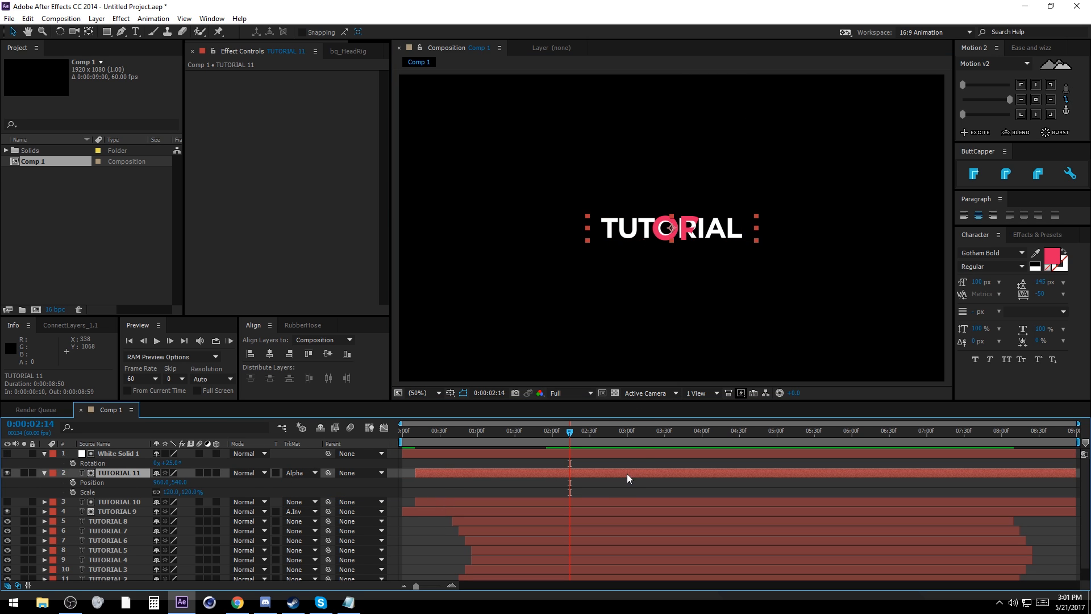
left_click(611, 454)
left_click_drag(653, 263, 544, 268)
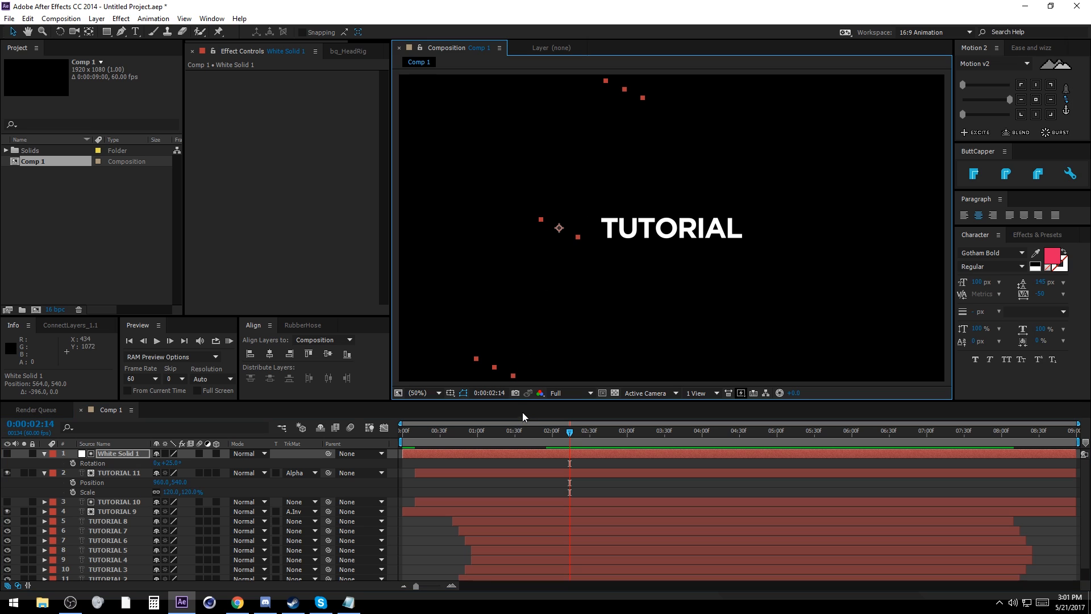
Step: Go to 0:00:00:45 and add a starting Position keyframe to the white solid, leaving Rotation without keyframes
left_click_drag(495, 443, 462, 443)
left_click(145, 345)
left_click(145, 344)
left_click(145, 344)
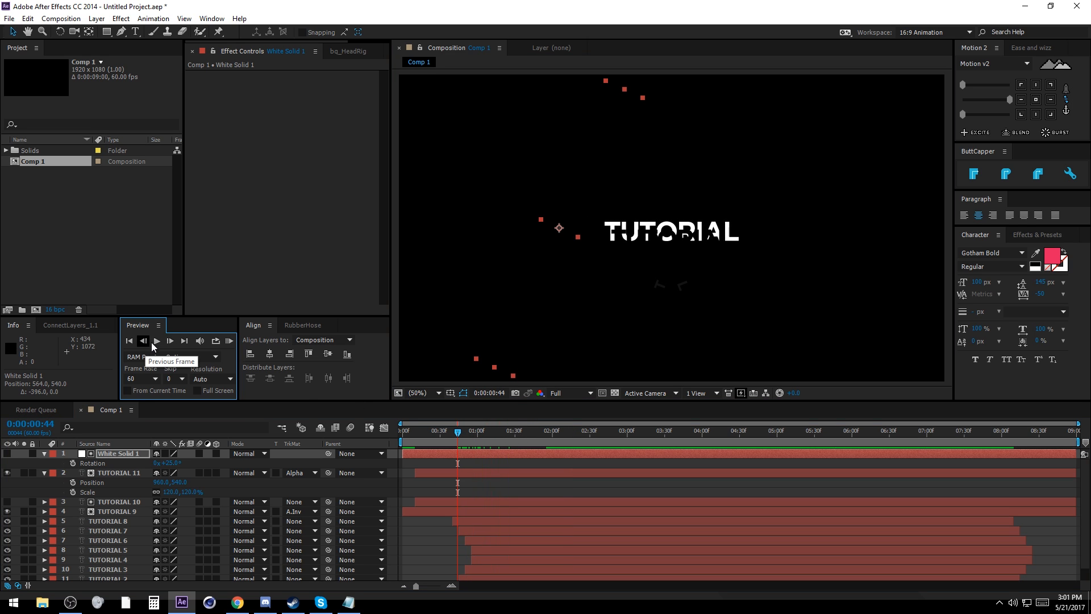
left_click(73, 464)
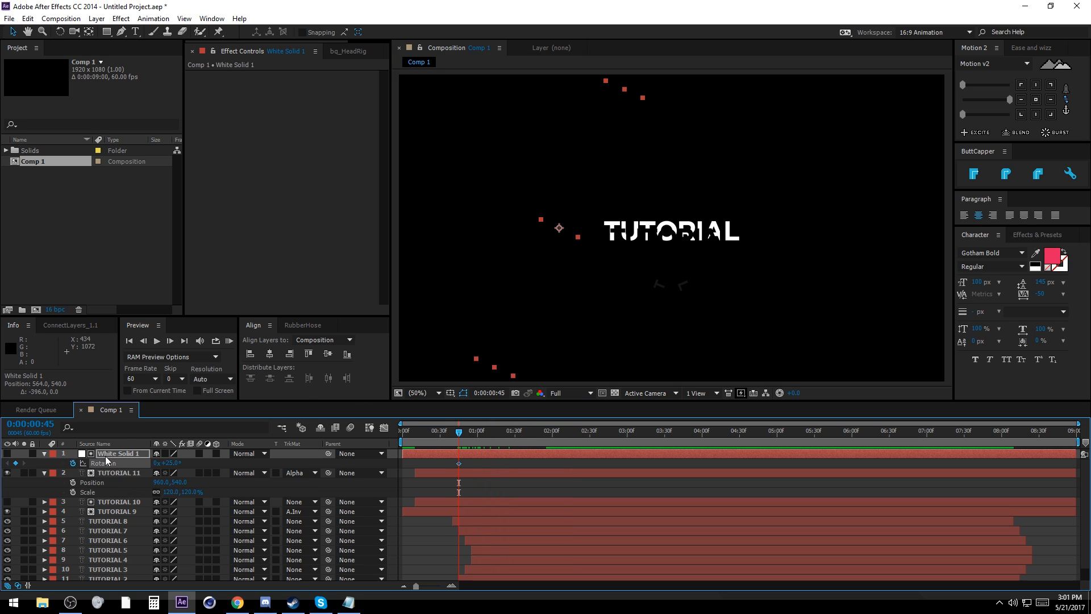
left_click(73, 463)
key("p")
left_click(73, 463)
Step: At 0:00:02:00, move the white solid across the text to Position 1360, 540 and ease both Position keyframes
left_click(552, 434)
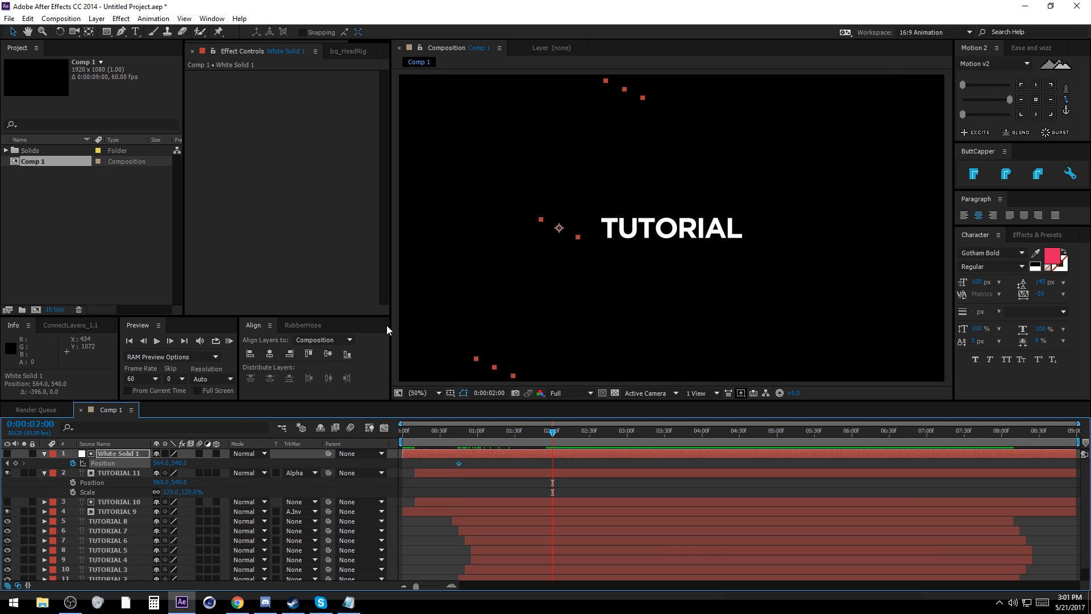
left_click_drag(549, 252, 773, 260)
left_click_drag(570, 462, 418, 486)
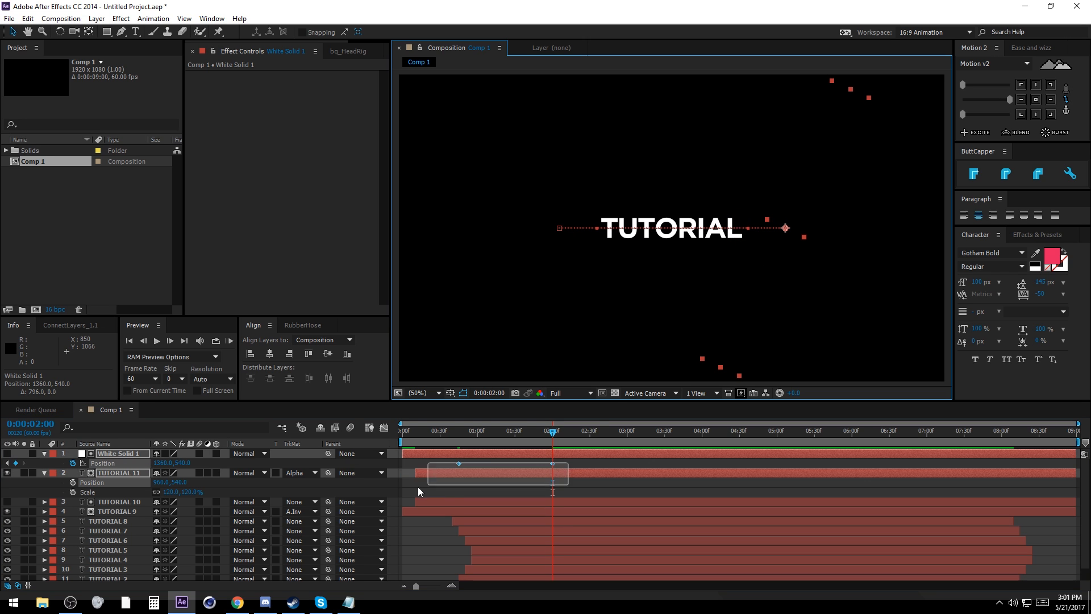
left_click_drag(571, 460, 543, 486)
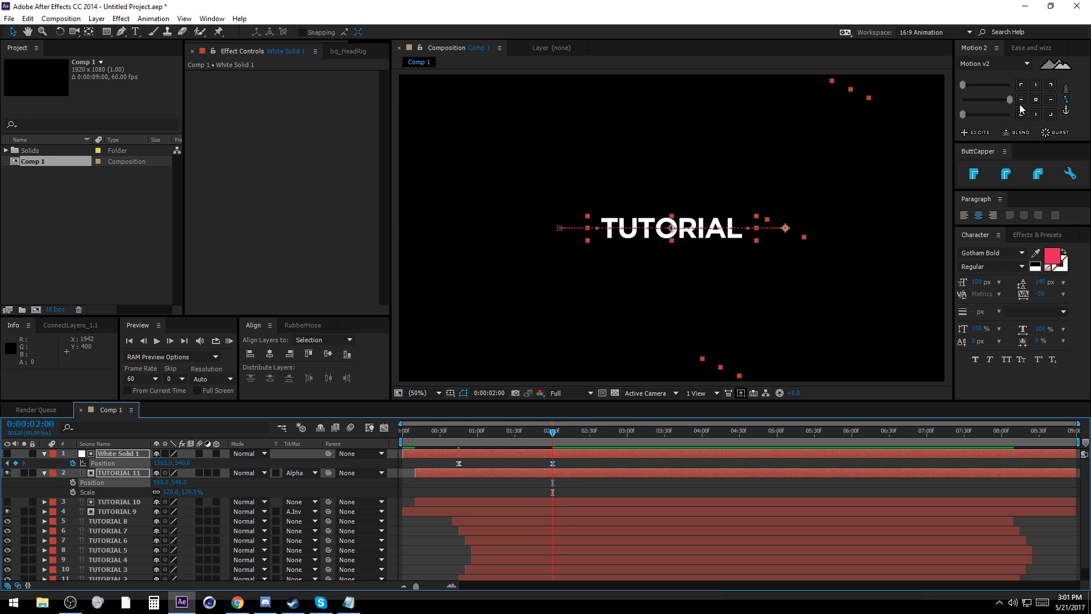
left_click(1066, 107)
Step: Scrub through the matte sweep, collapse all layer properties and play a RAM preview of the animation
mouse_move(452, 442)
left_mouse_down()
mouse_move(528, 437)
mouse_move(458, 444)
left_mouse_up()
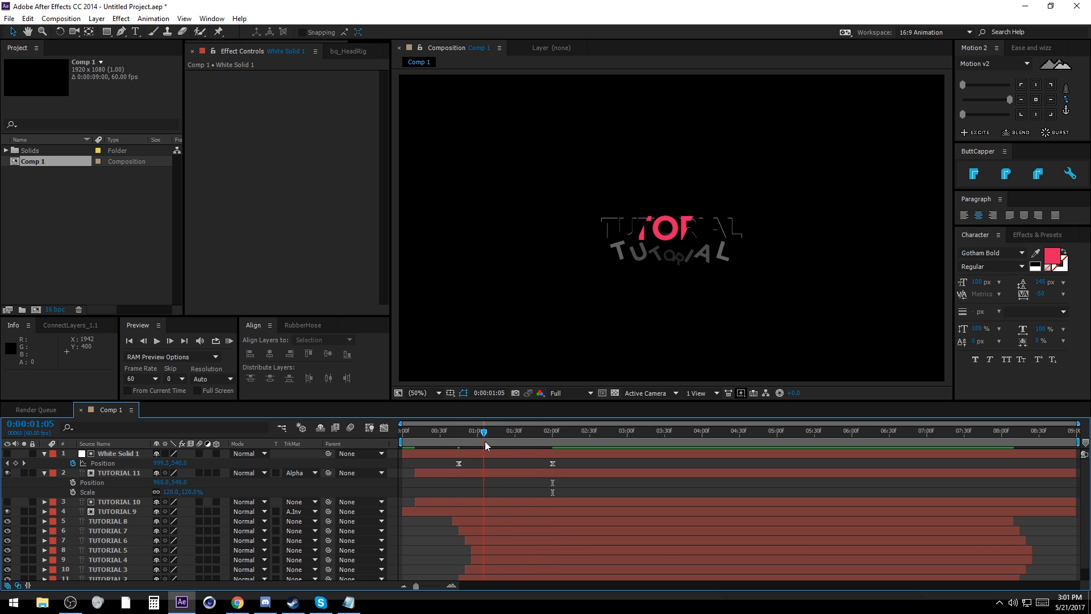
key("ctrl+a")
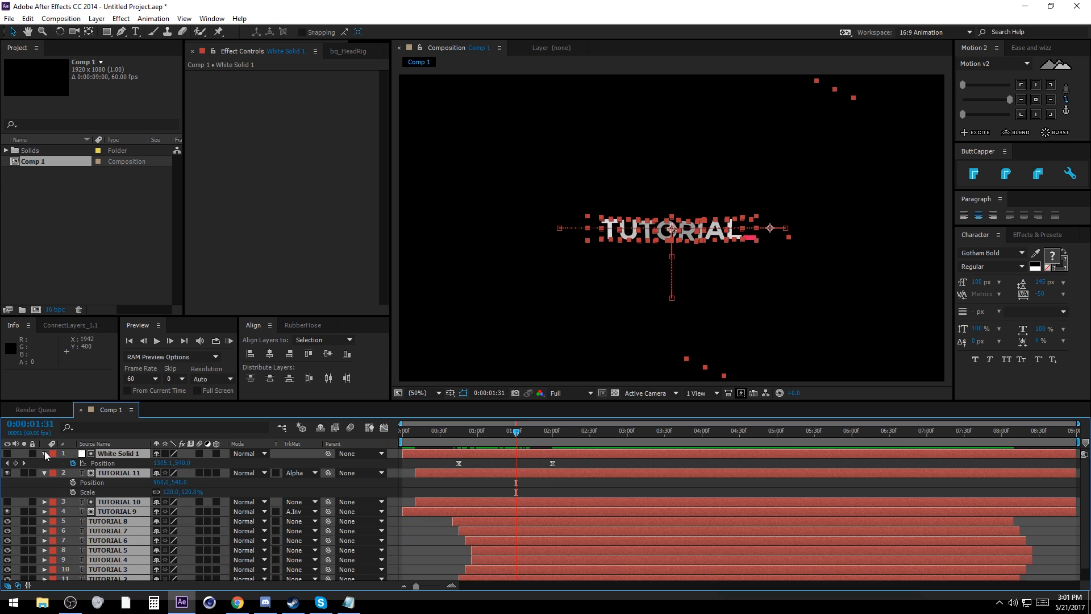
left_click(45, 454)
left_click(416, 516)
left_click_drag(416, 439, 564, 432)
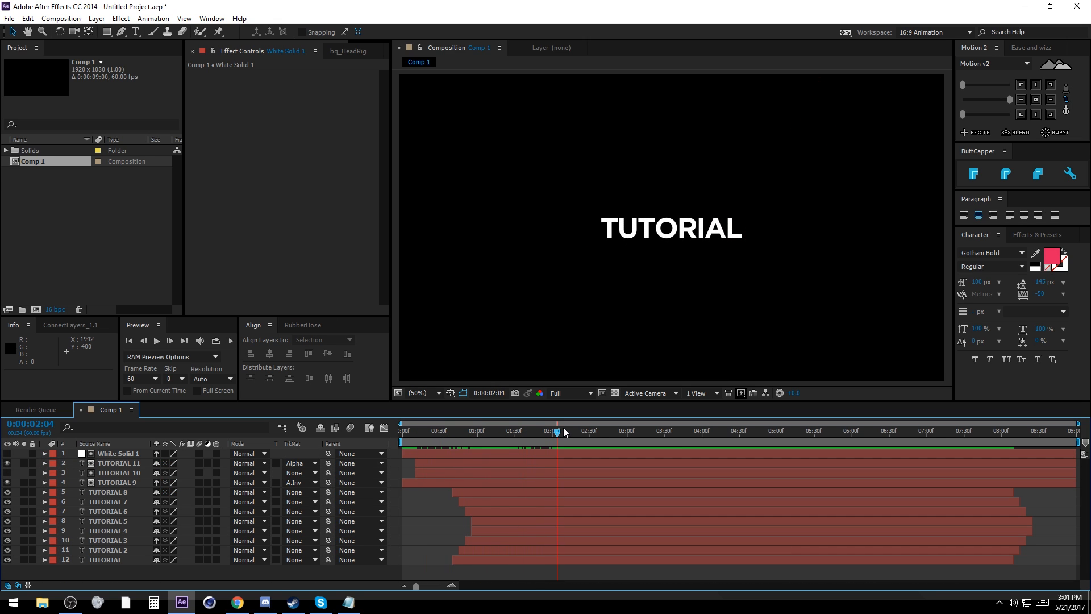
key("KP_0")
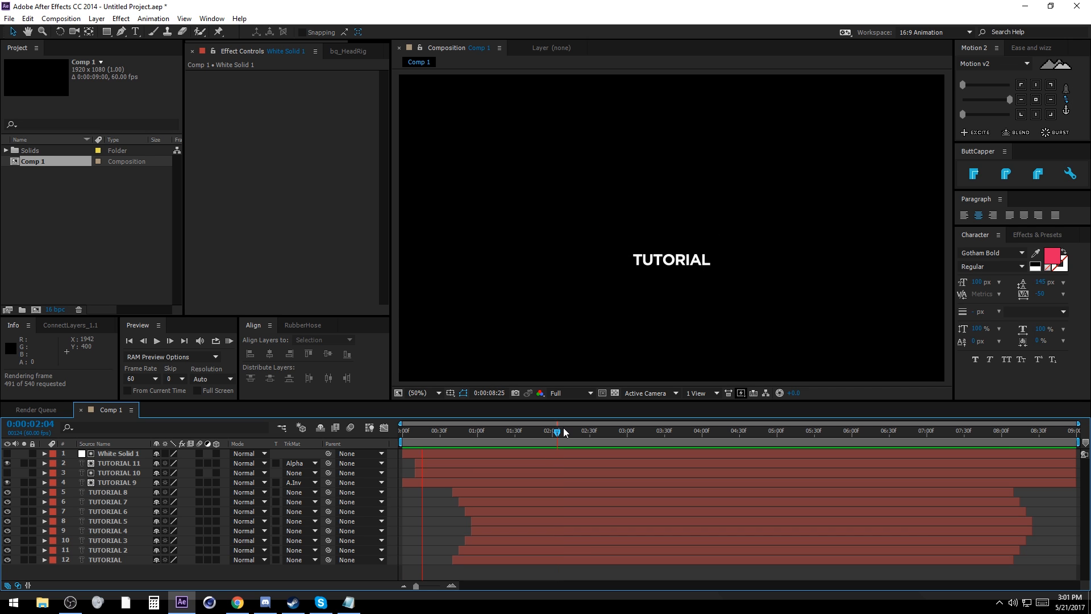
key("space")
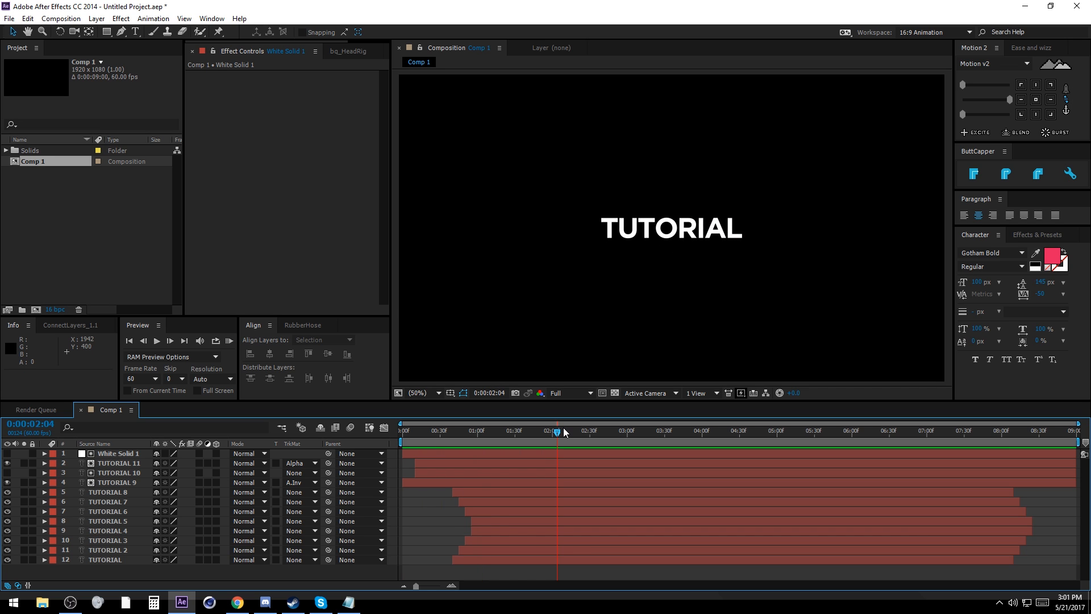
Step: Switch to Chrome and replay the Awedrop reference video to examine the rest of its text animation
left_click(244, 601)
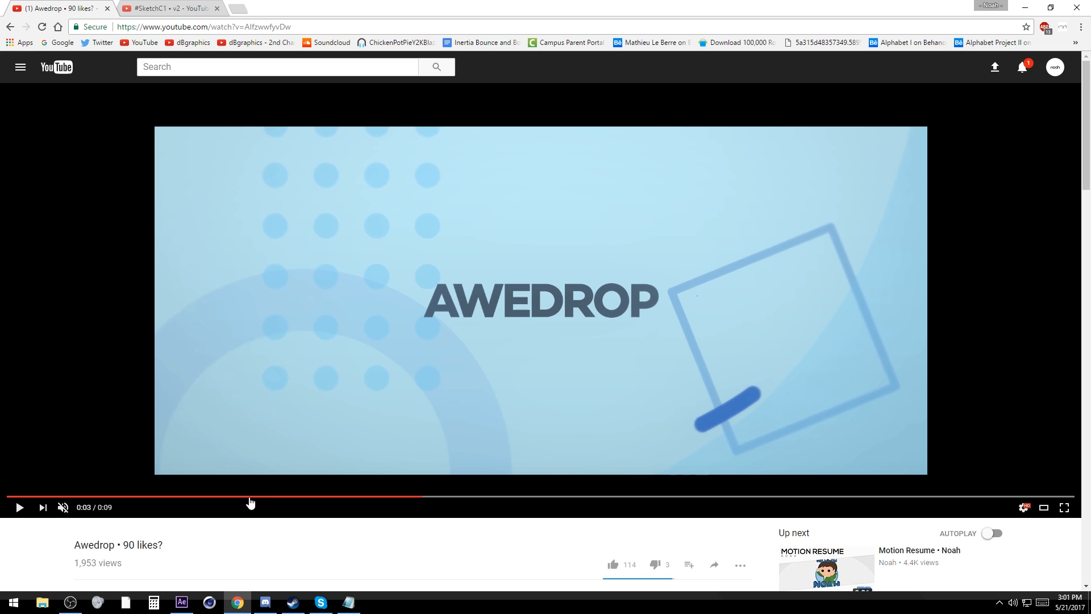
left_click(250, 496)
left_click(275, 442)
left_click(394, 402)
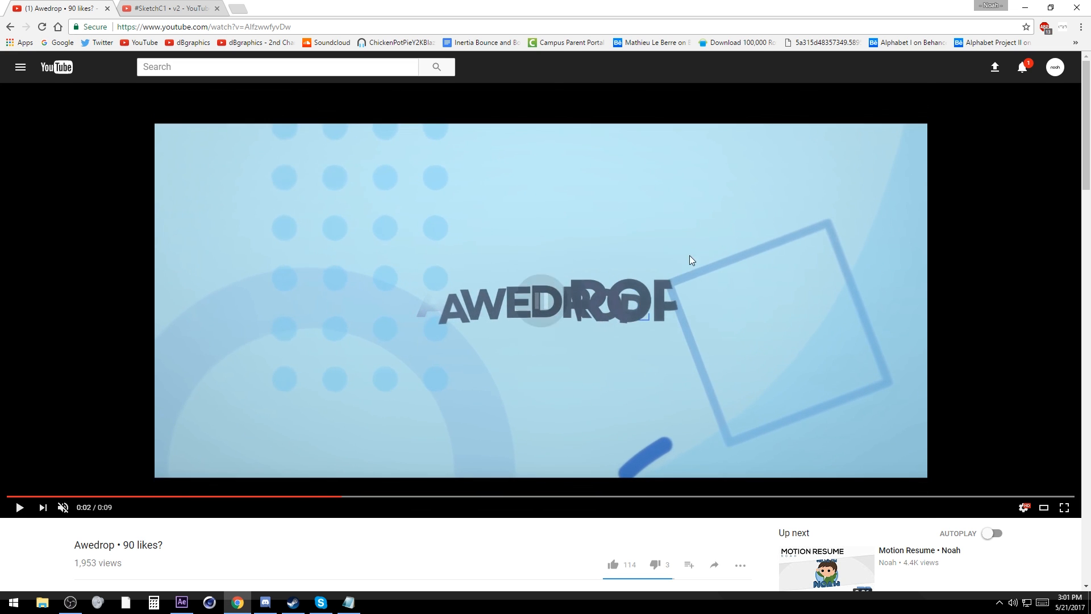
left_click(18, 515)
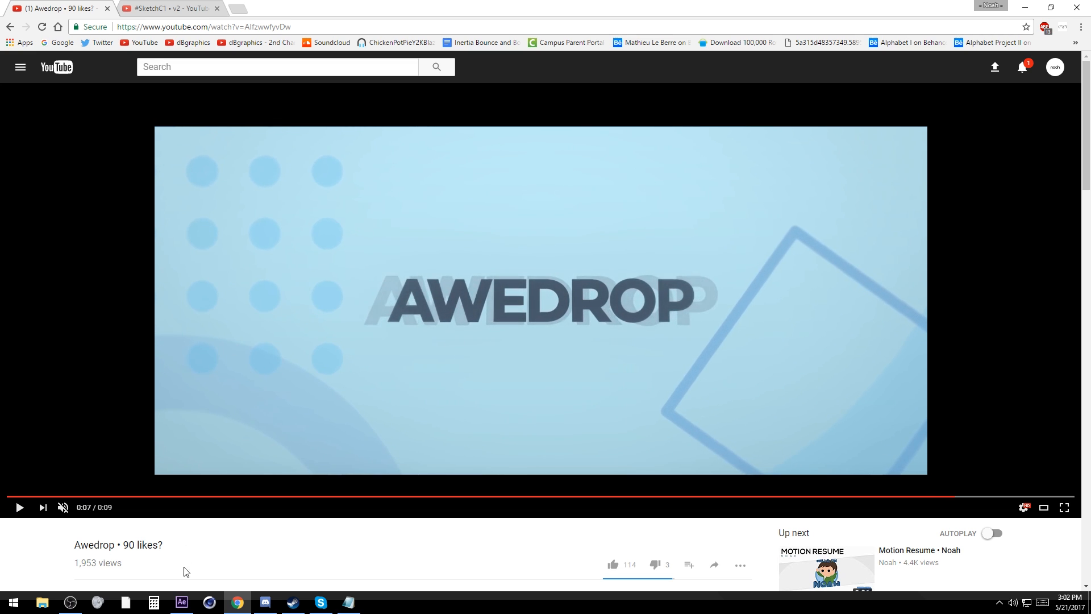
Step: Switch to After Effects and reveal the keyframes of the eight letter layers, TUTORIAL through TUTORIAL 8
left_click(182, 602)
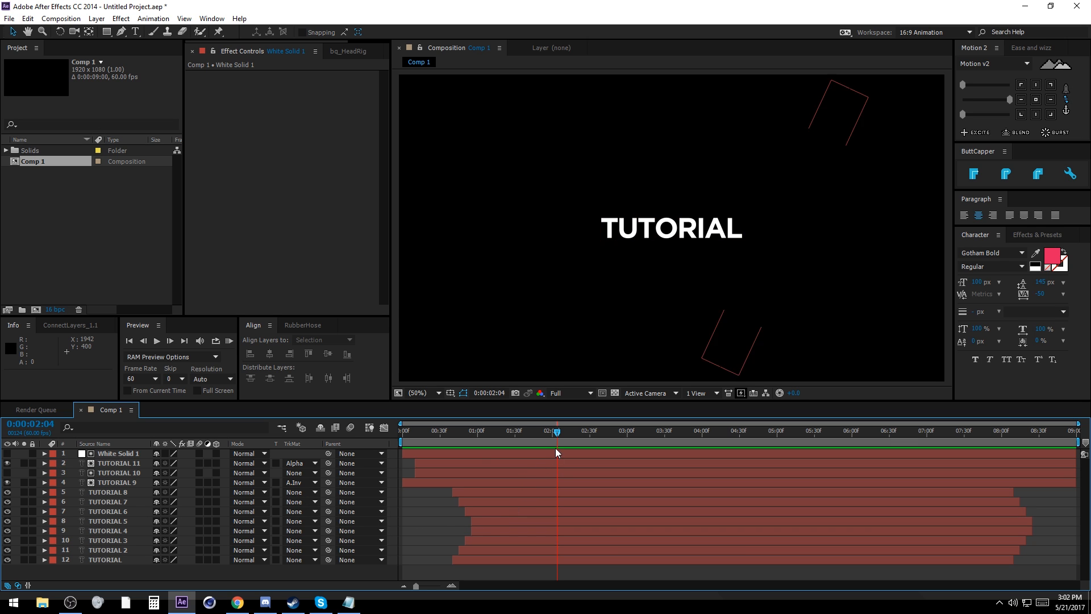
left_click_drag(556, 434, 551, 435)
left_click(527, 497)
left_click(502, 560, "shift")
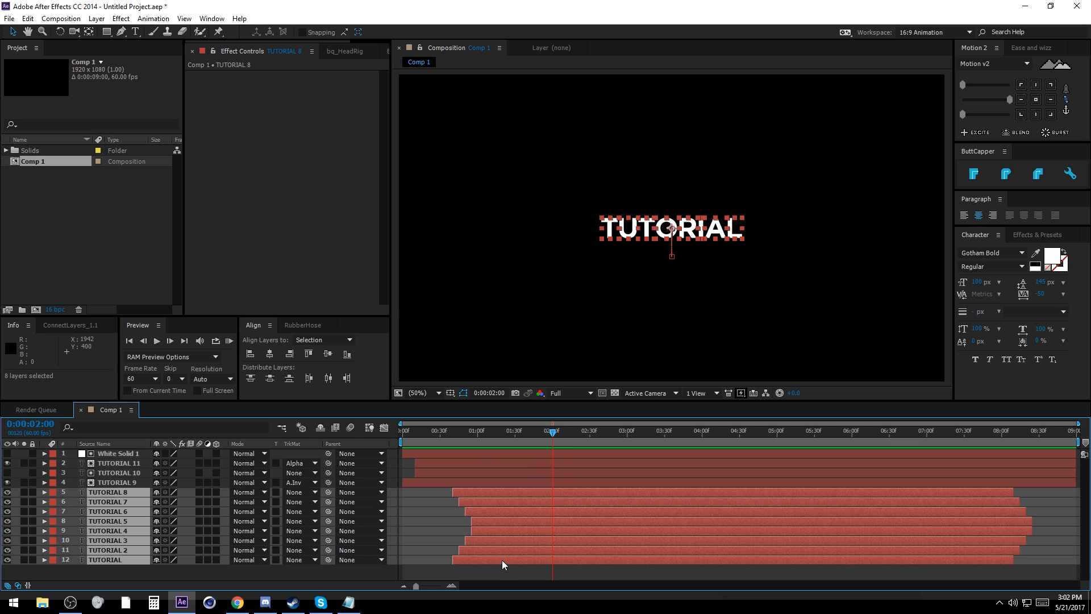
key("u")
scroll(539, 497, "down", 3)
scroll(540, 495, "down", 6)
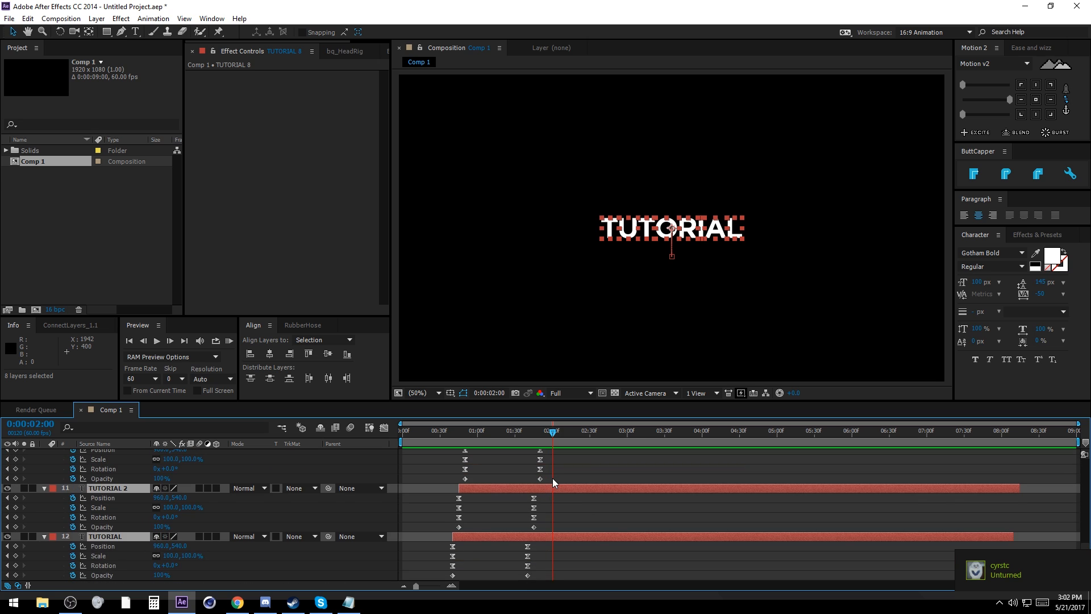
Step: Trim the ends of the eight letter layers at 0:00:01:55, with their properties collapsed
key("Page_Up")
key("Page_Up")
key("Page_Up")
key("Page_Up")
key("Page_Up")
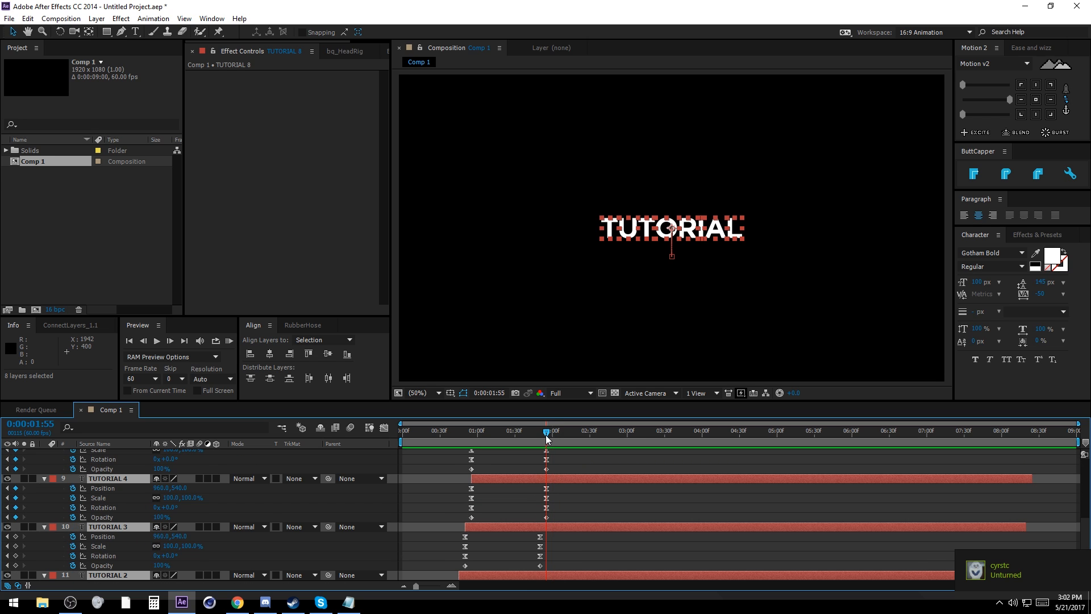
scroll(608, 494, "up", 6)
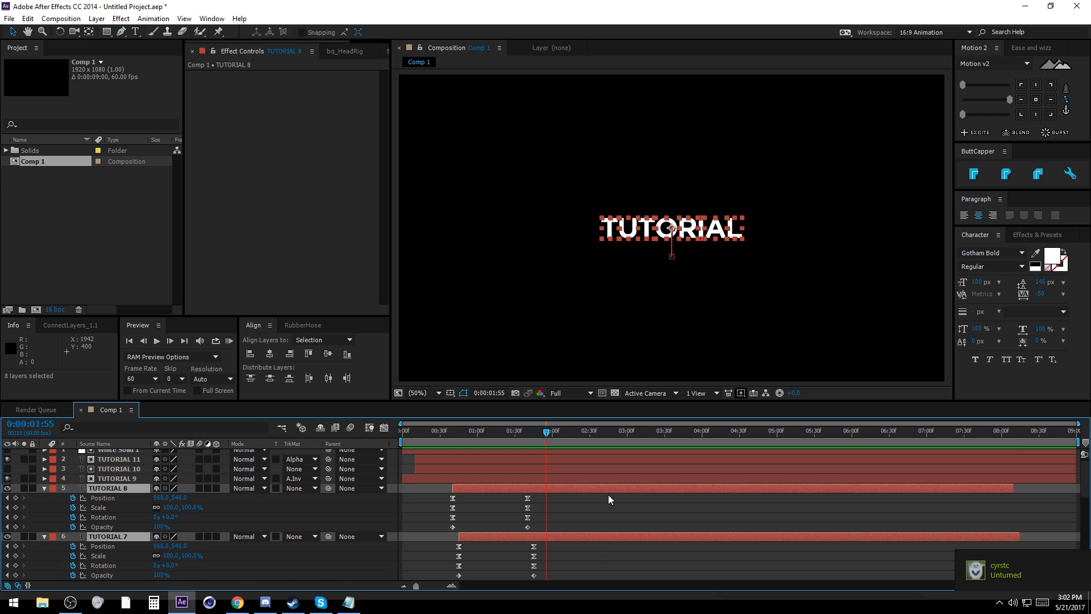
key("u")
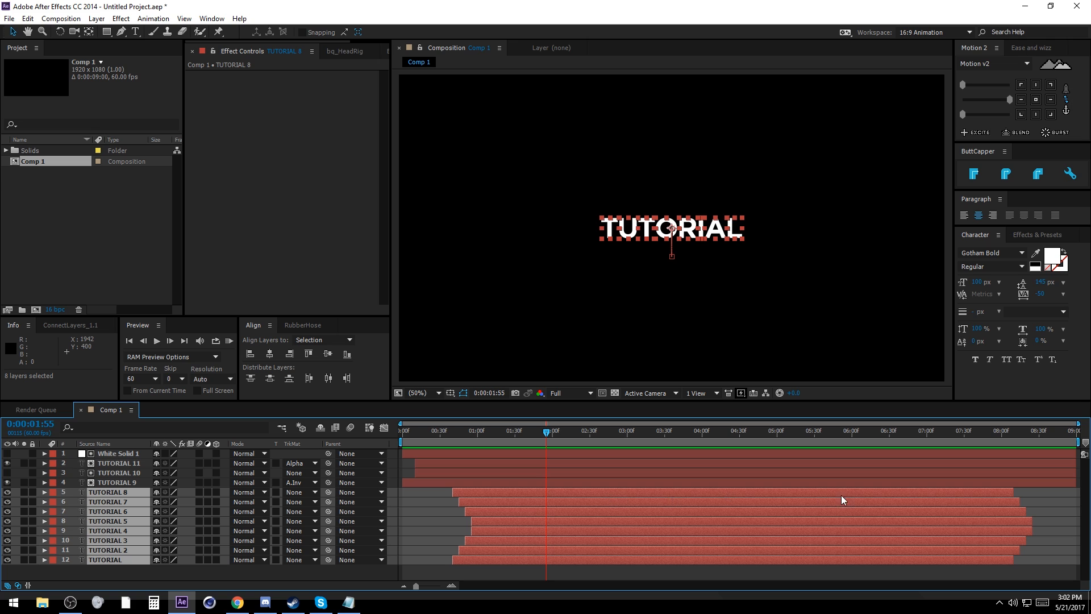
key("alt+bracketright")
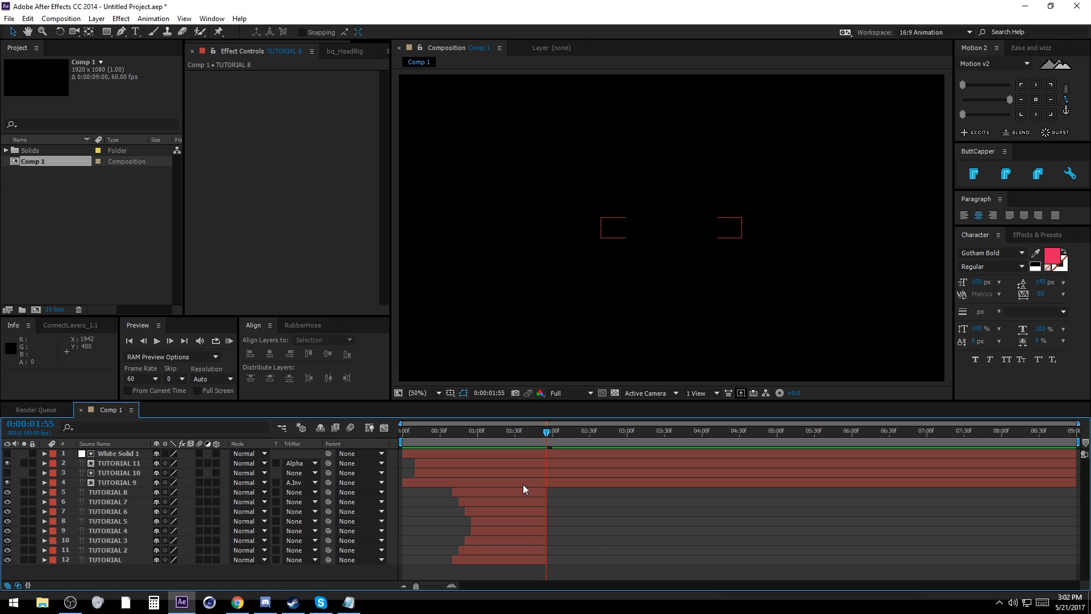
left_click(523, 492)
left_click(540, 453)
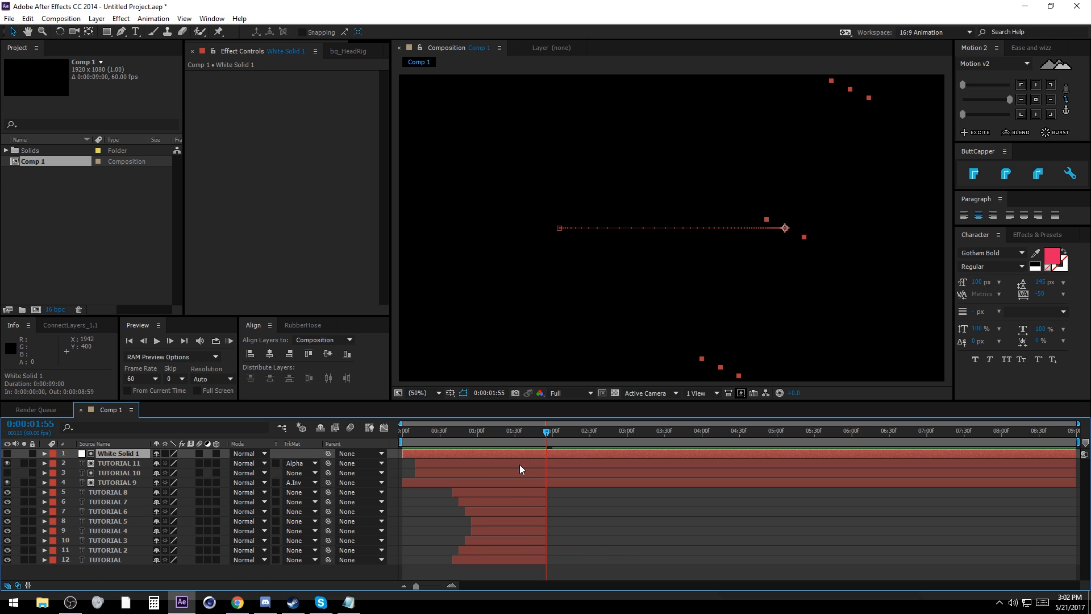
Step: Duplicate the TUTORIAL 8 layer, move the copy above all layers and make it run from 0:00:01:55 to the composition's end
left_click(124, 489)
key("ctrl+d")
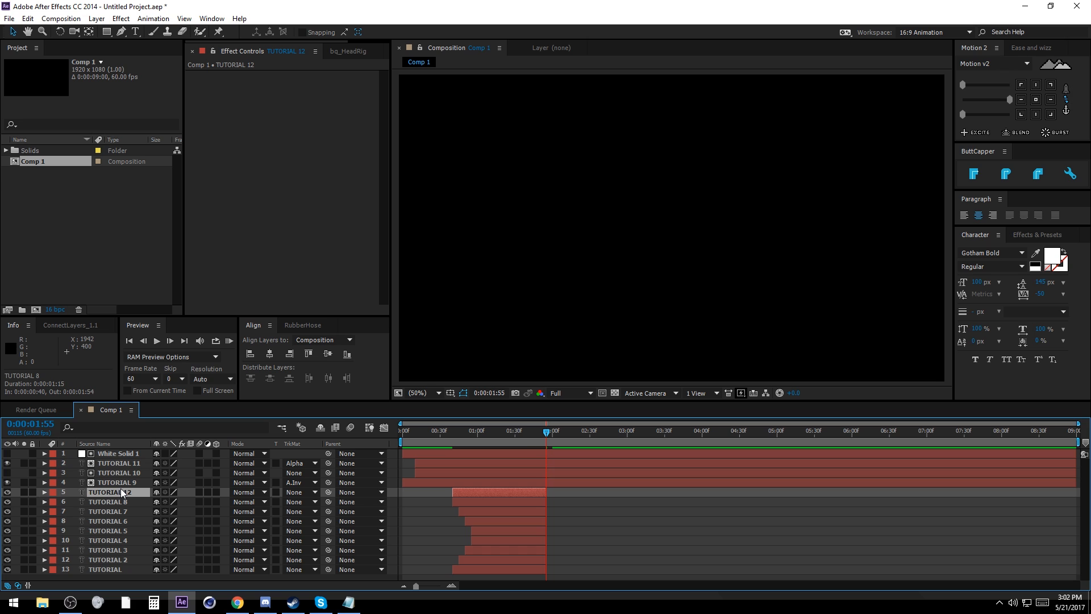
left_click_drag(121, 489, 130, 453)
left_click_drag(497, 455, 1076, 453)
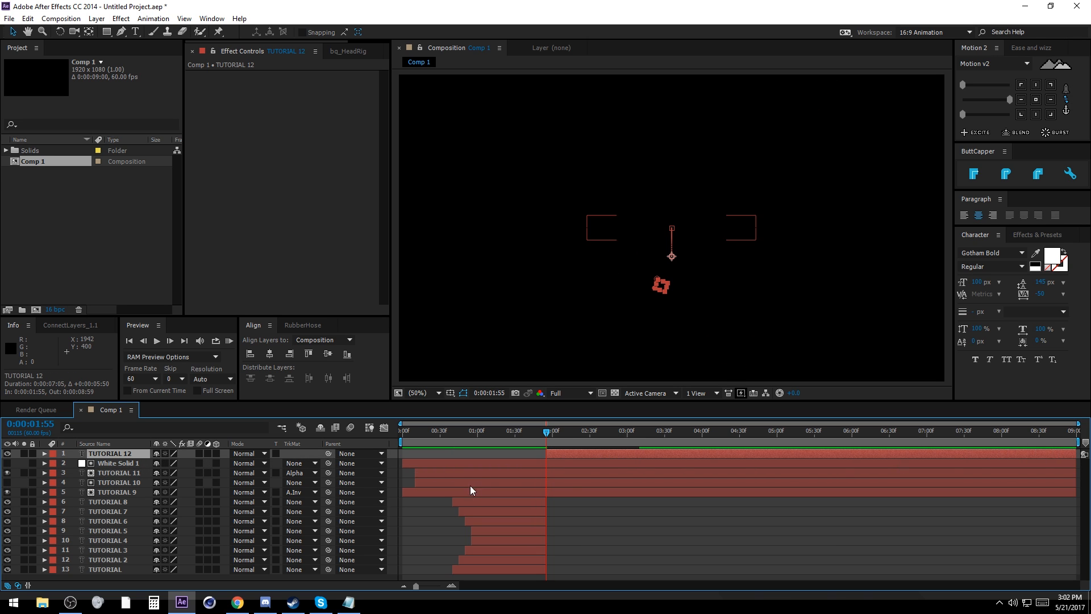
Step: Remove the Position, Scale, Rotation and Opacity keyframes from the top TUTORIAL 12 layer at 0:00:03:13 and restore its full word
key("u")
left_click(644, 432)
left_click_drag(647, 462, 534, 495)
key("Delete")
left_click(507, 488)
left_click(568, 454)
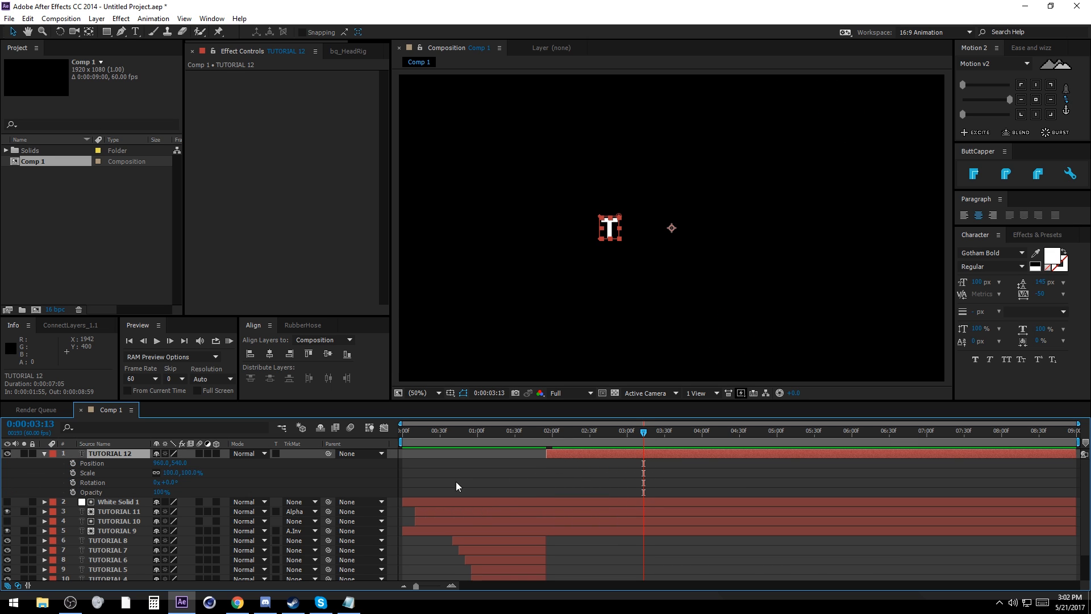
left_click(728, 530)
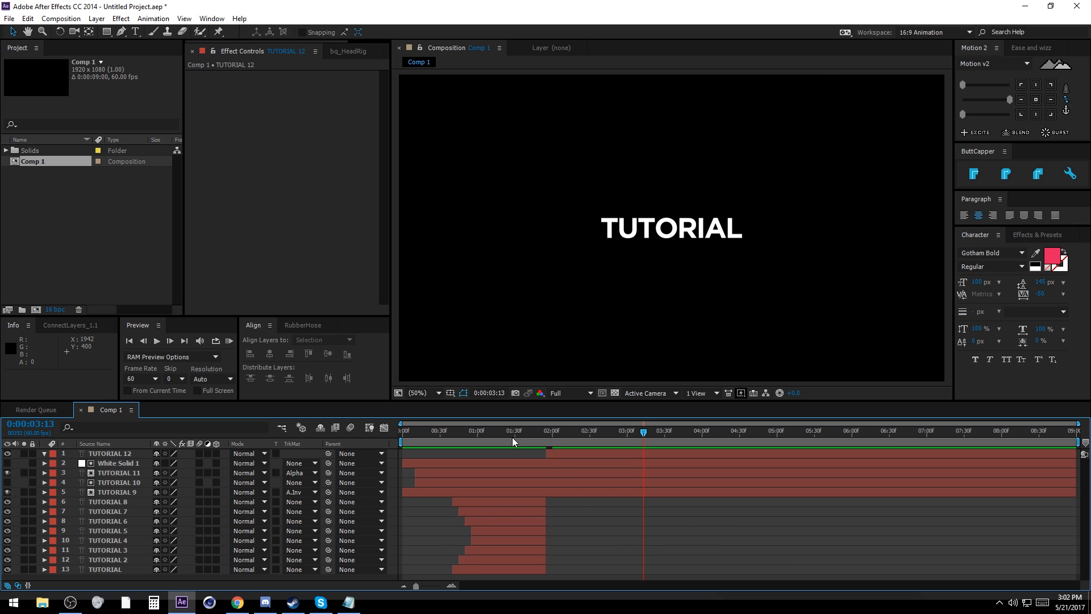
Step: Scrub and play the timeline to check the handoff from the letter layers to the full-word TUTORIAL 12 layer
mouse_move(513, 438)
left_mouse_down()
mouse_move(565, 438)
mouse_move(513, 442)
mouse_move(529, 444)
left_mouse_up()
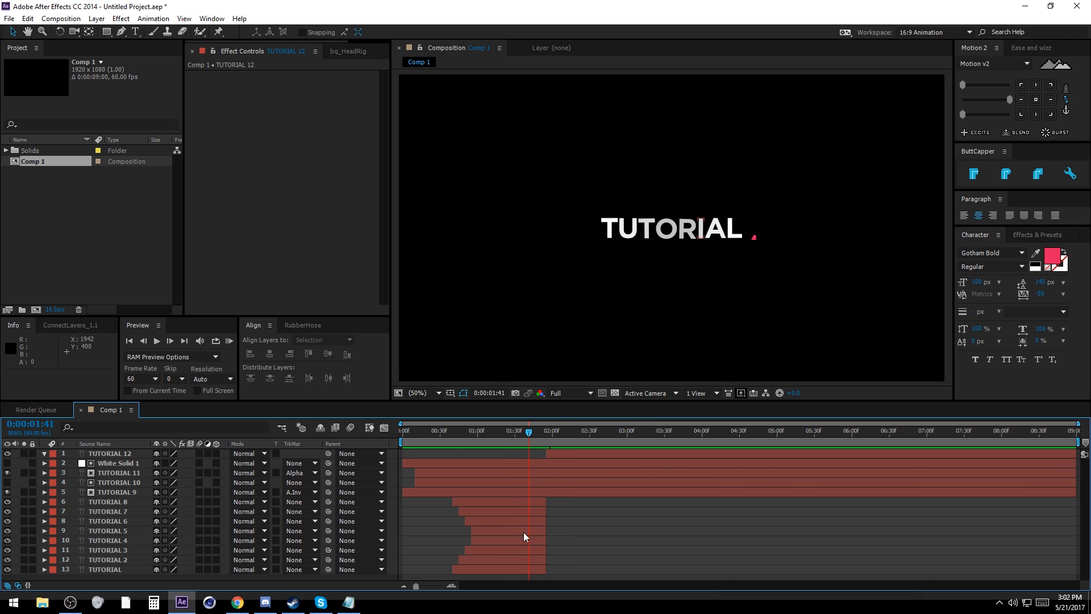
left_click(555, 455)
left_click(658, 533)
key("space")
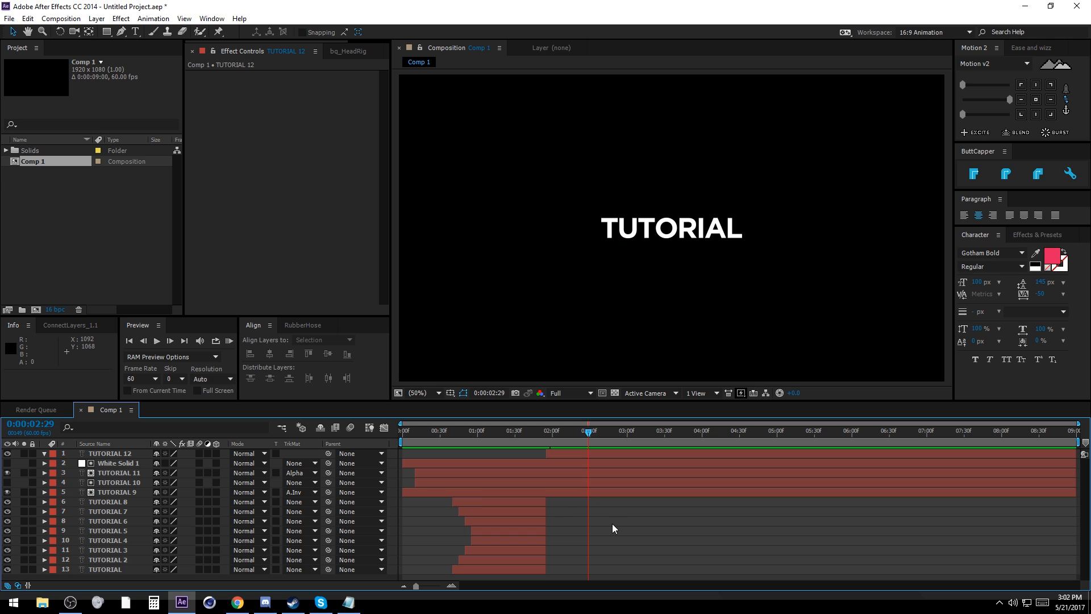
Step: Trim White Solid 1, TUTORIAL 11, TUTORIAL 10 and TUTORIAL 9 to end at 0:00:02:01
left_click(550, 463)
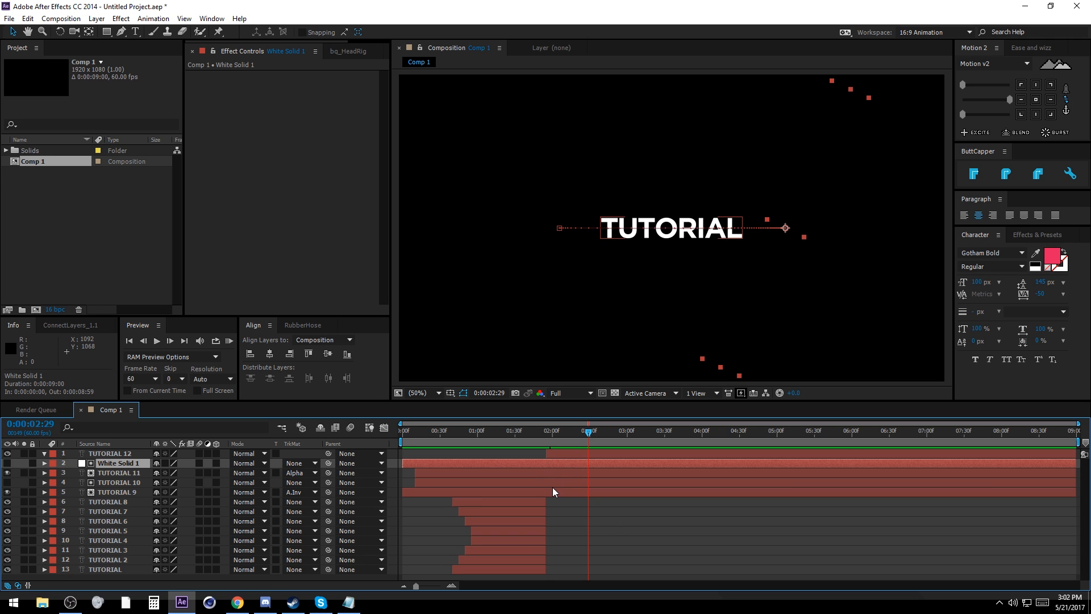
left_click(553, 435)
left_click(143, 341)
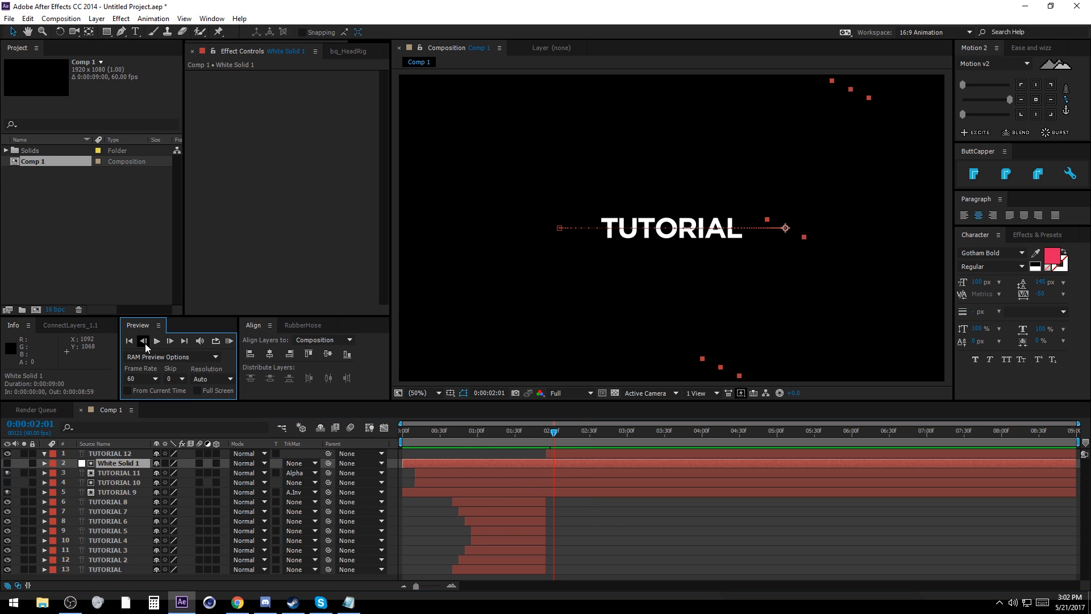
left_click(571, 494, "shift")
left_click_drag(1079, 494, 553, 494)
left_click(606, 482)
Step: Make the TUTORIAL 12 layer 3D and show its rotation properties
left_click(558, 435)
left_click_drag(558, 435, 563, 451)
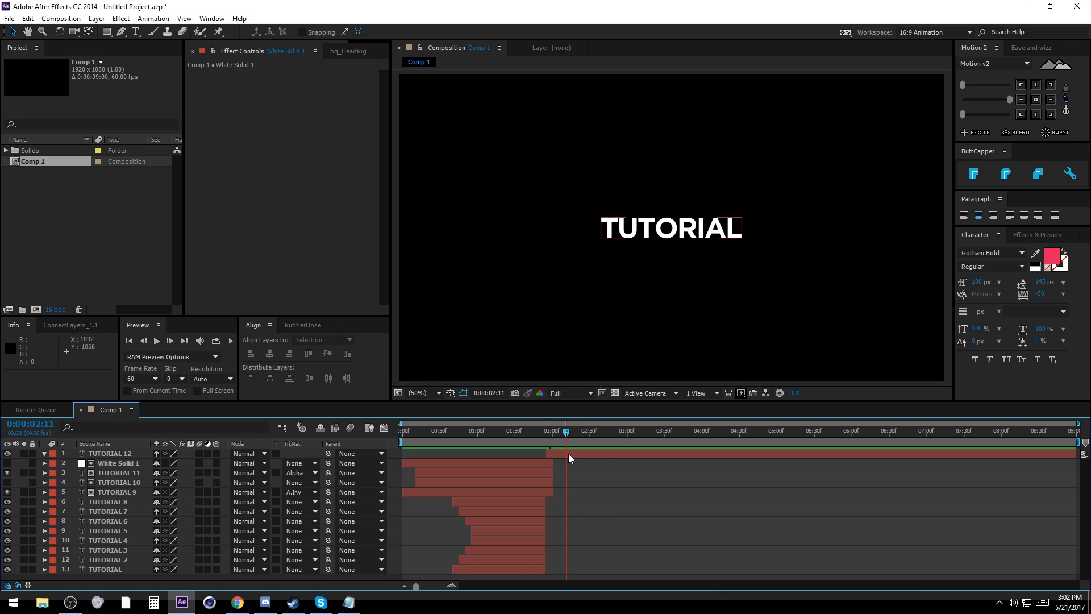
left_click(573, 457)
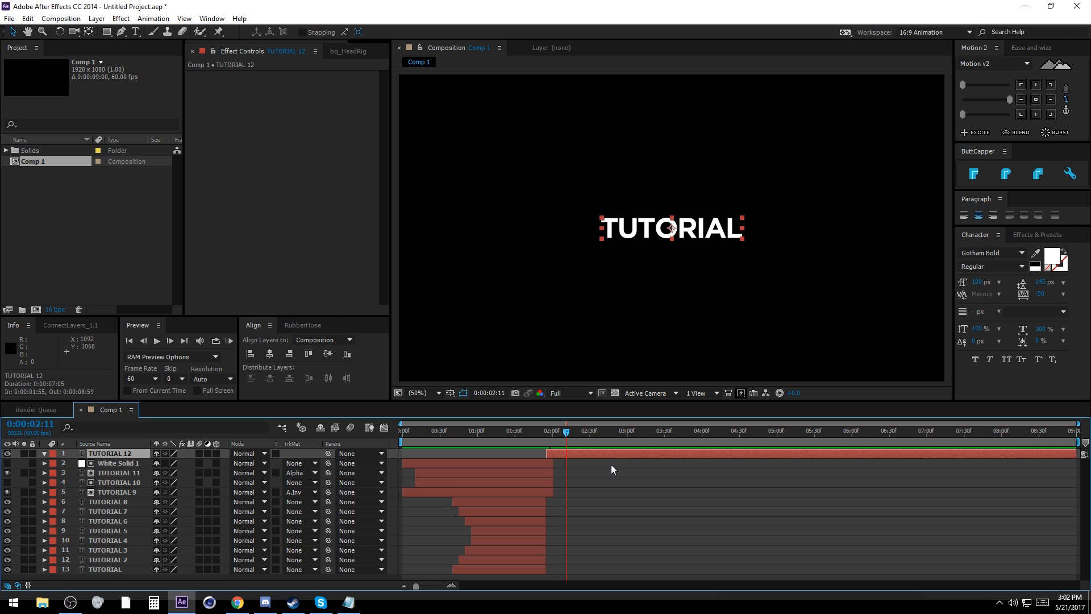
left_click(217, 453)
key("r")
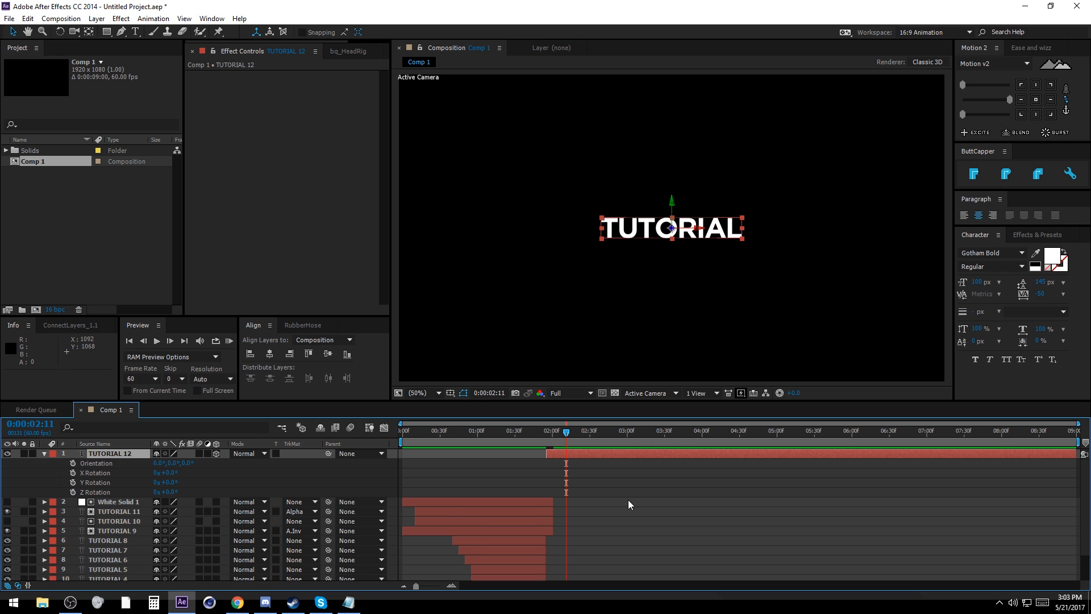
Step: Add a starting X Rotation keyframe to TUTORIAL 12 at 0:00:02:30, then set X Rotation to 360° at 0:00:03:30
left_click(629, 499)
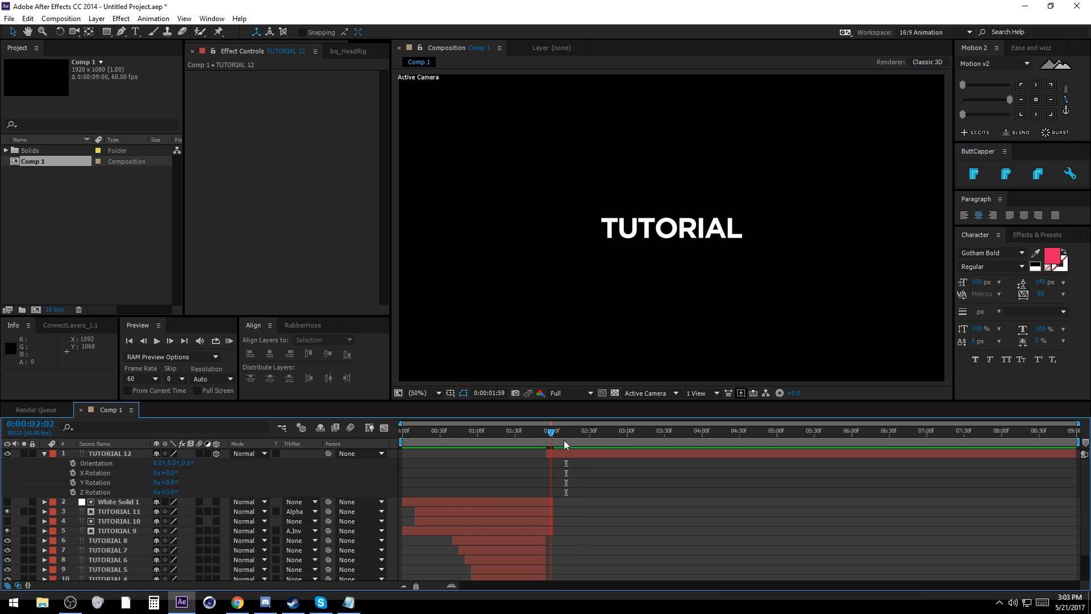
left_click(590, 444)
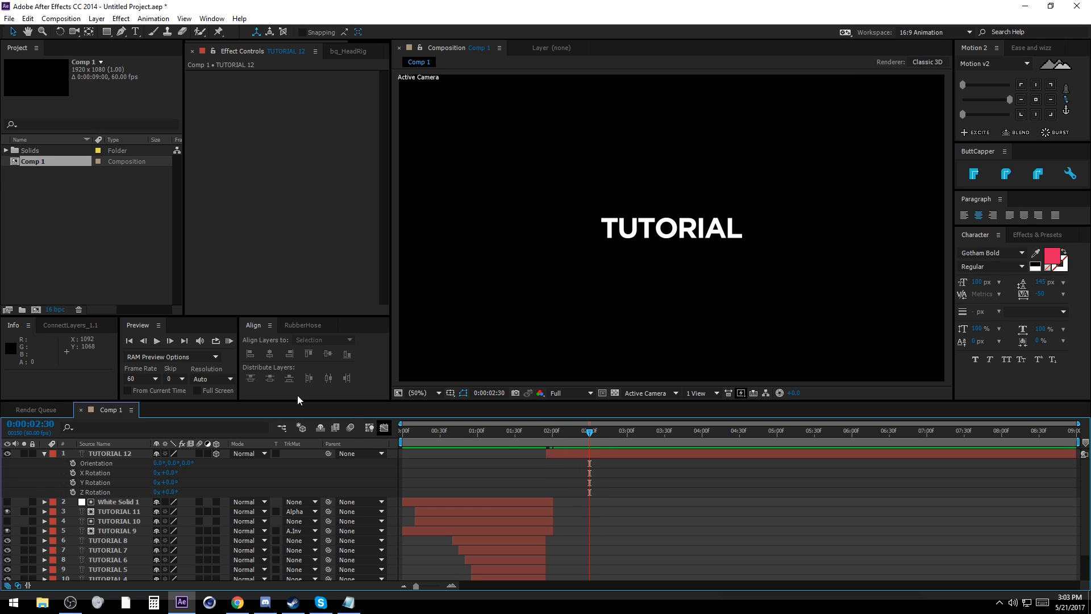
left_click(73, 473)
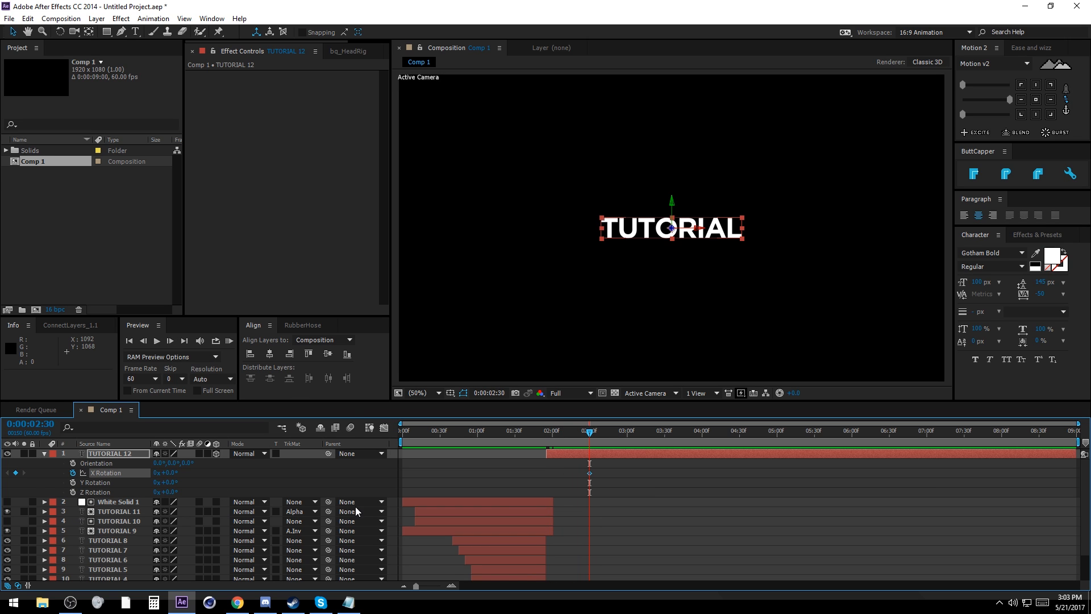
left_click(664, 435)
left_click(167, 474)
type("360")
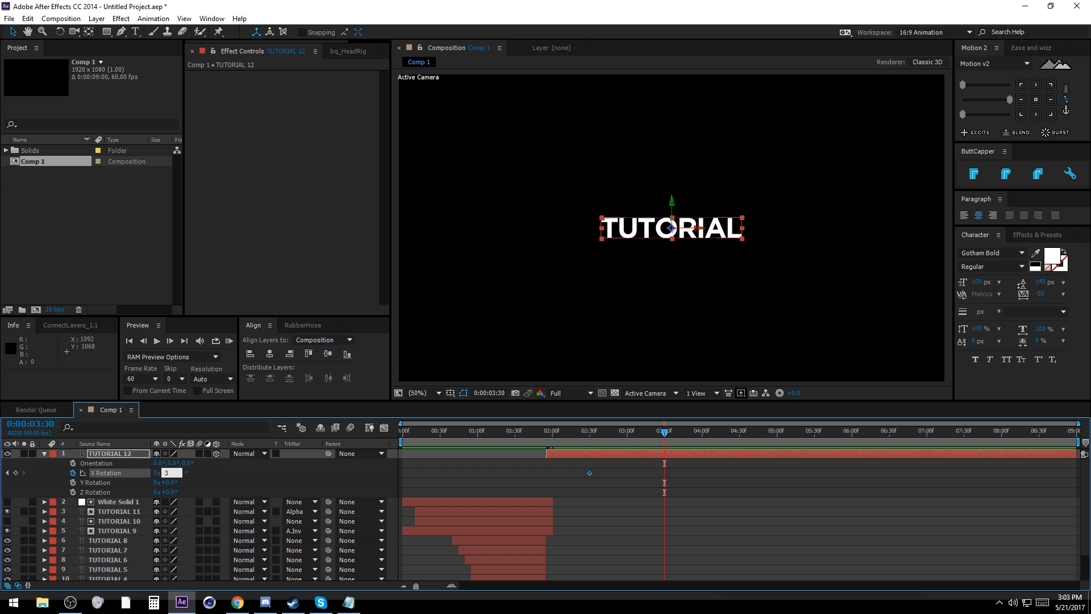
key("Return")
Step: Ease both X Rotation keyframes of TUTORIAL 12 with Motion 2 and scrub through the flip
left_click_drag(660, 472, 540, 507)
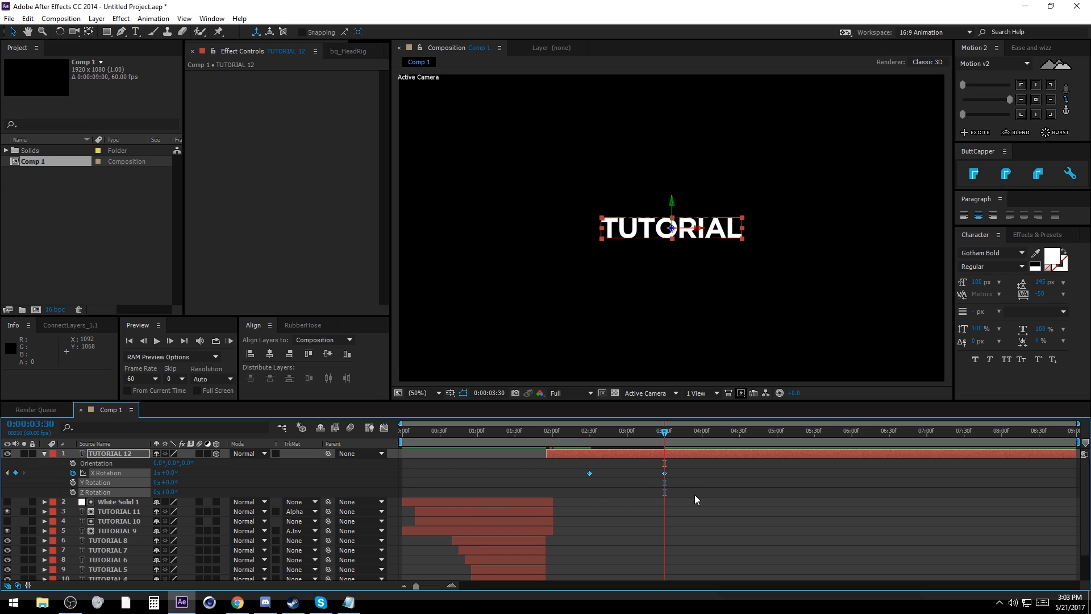
left_click(1000, 100)
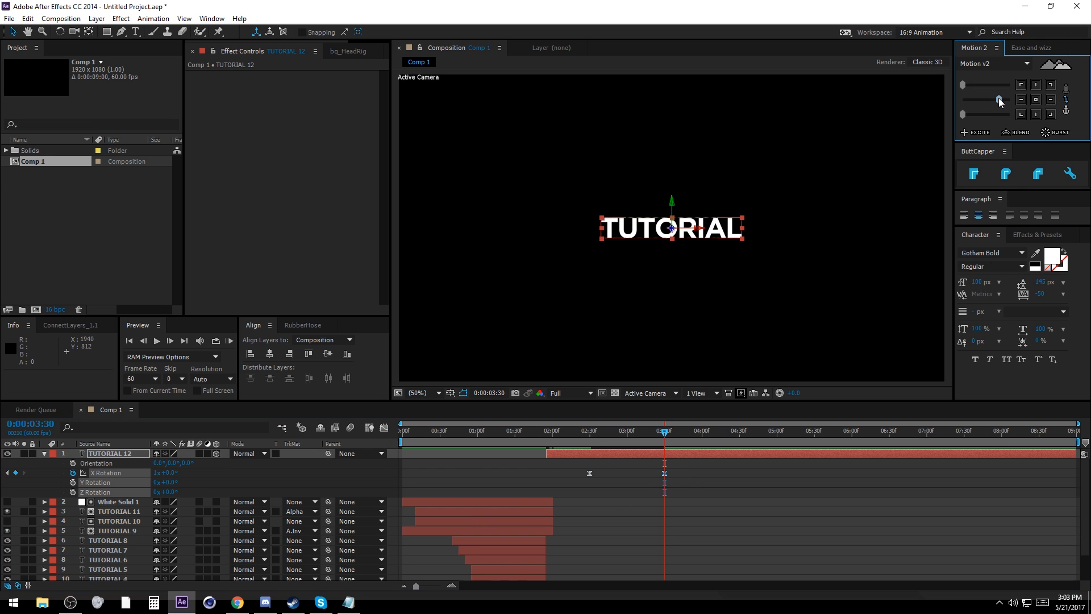
left_click(707, 499)
left_click_drag(580, 435, 658, 435)
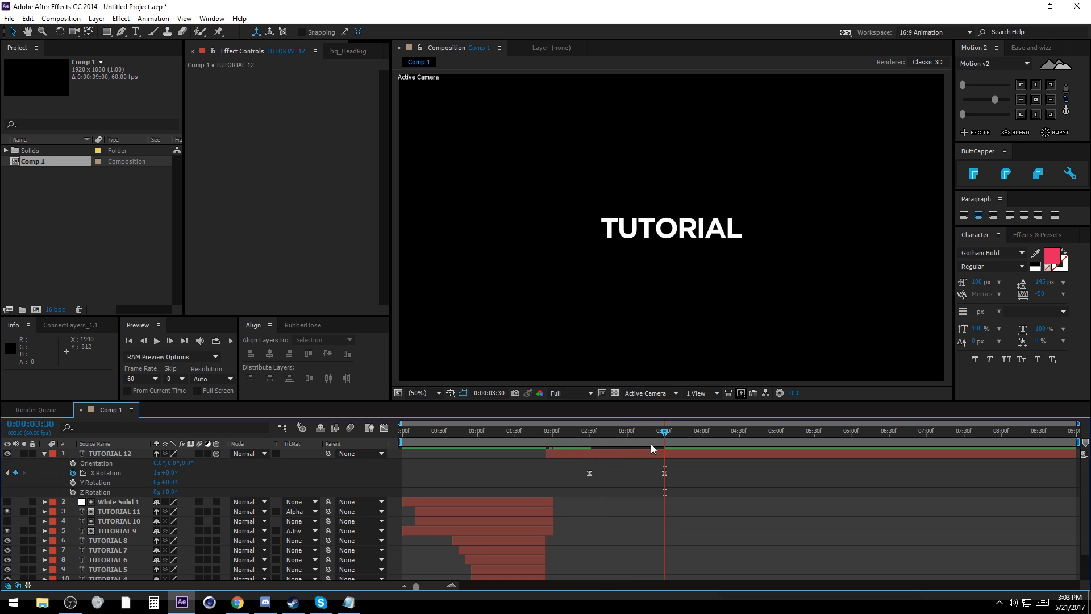
Step: Show TUTORIAL 12's Scale alongside its keyframed X Rotation and add a starting Scale keyframe at 0:00:02:30
left_click(634, 455)
key("r")
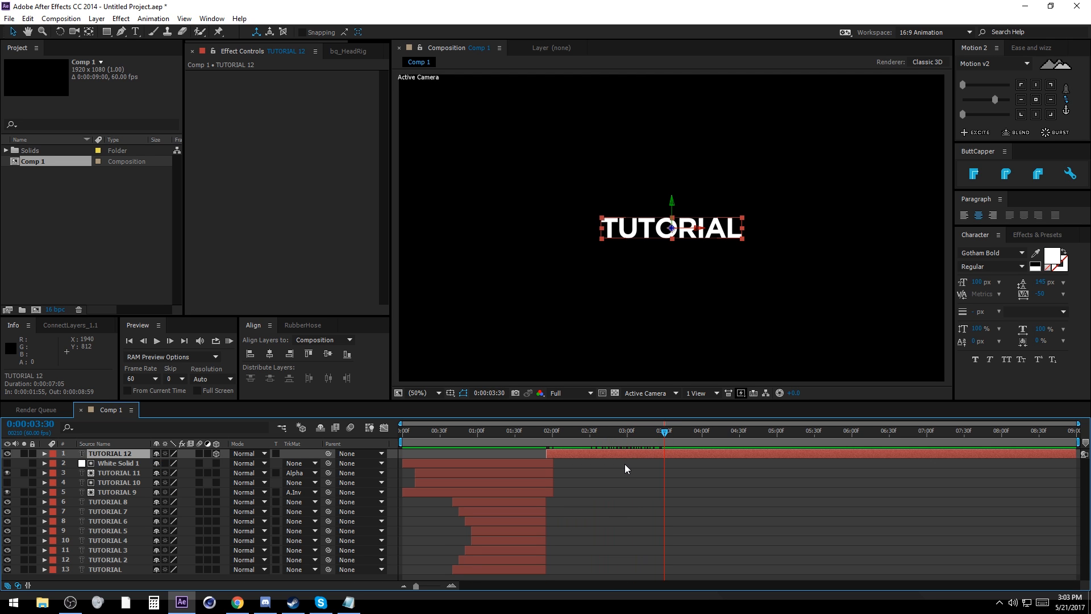
key("u")
key("shift+s")
left_click(623, 468)
left_click(589, 437)
key("y")
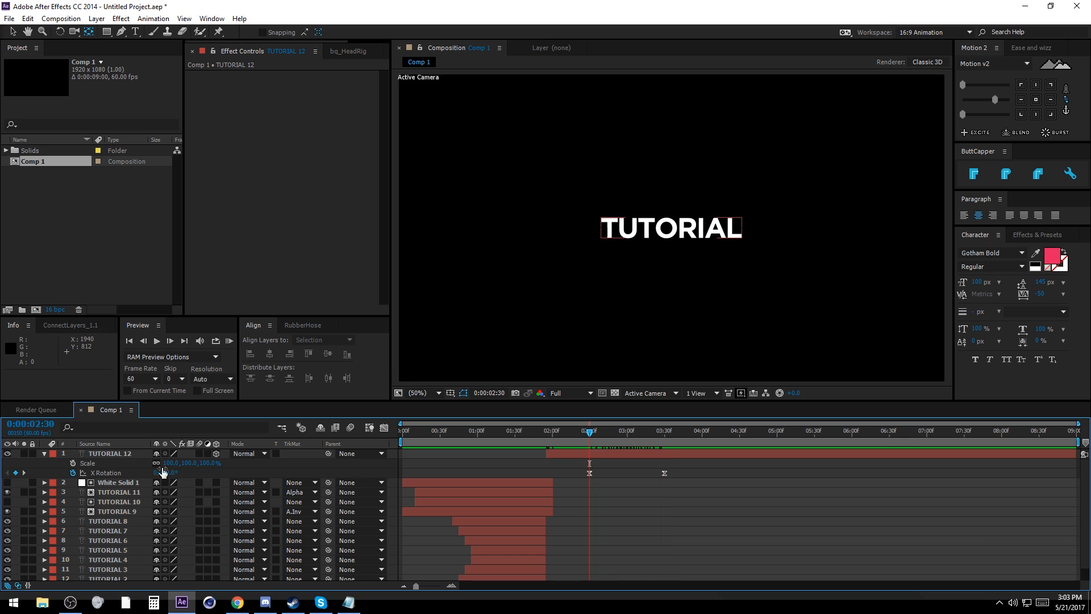
left_click(72, 463)
Step: At 0:00:03:30, set TUTORIAL 12's Scale to 120%
left_click(663, 436)
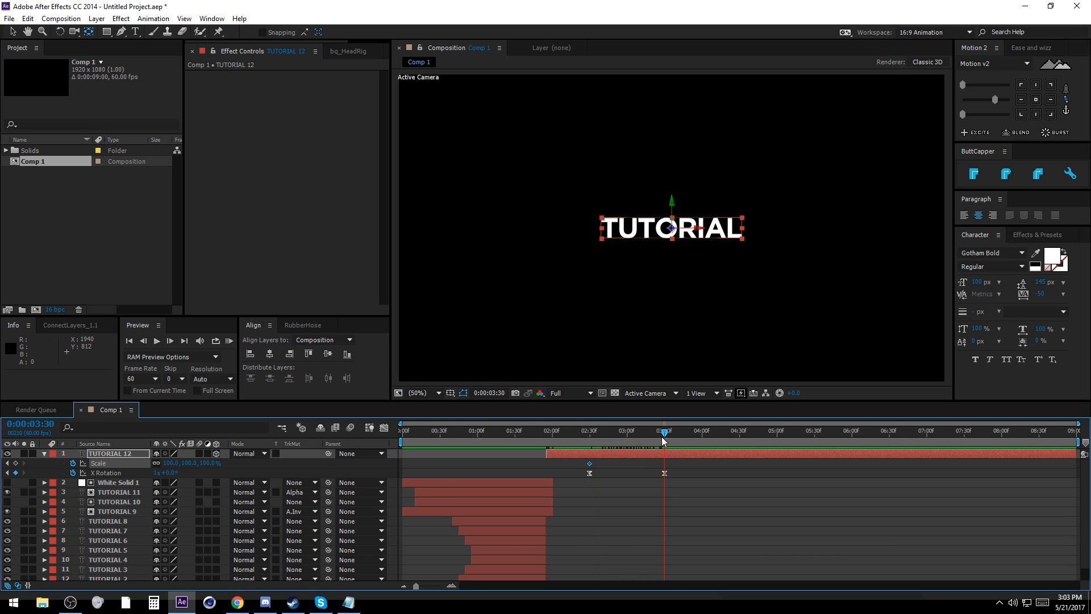
left_click(168, 463)
type("120")
key("Return")
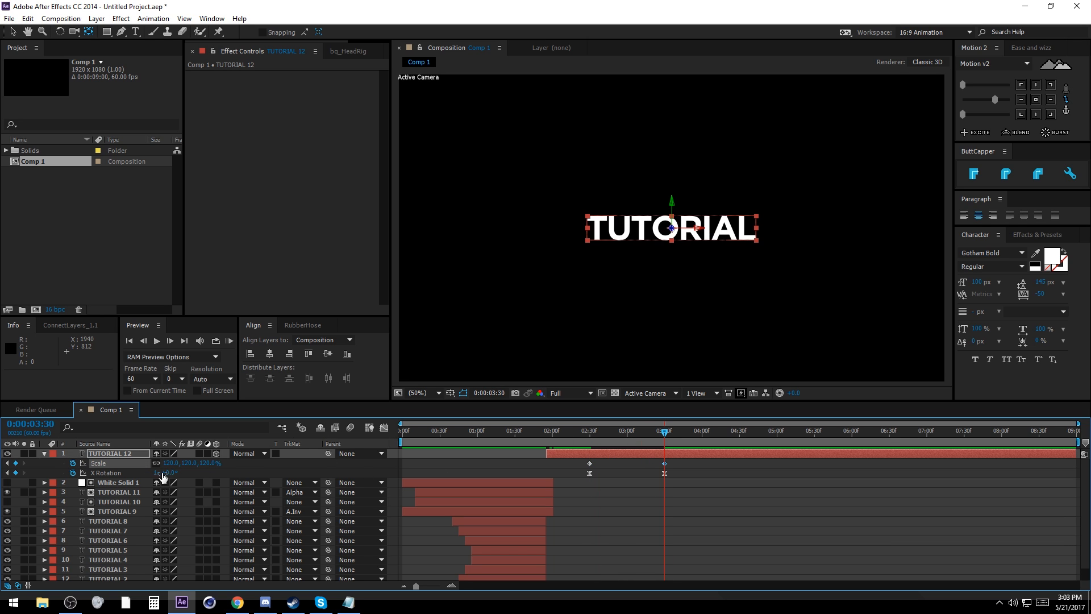
Step: Ease TUTORIAL 12's two Scale keyframes and scrub through the combined flip and enlargement
key("F9")
left_click(688, 499)
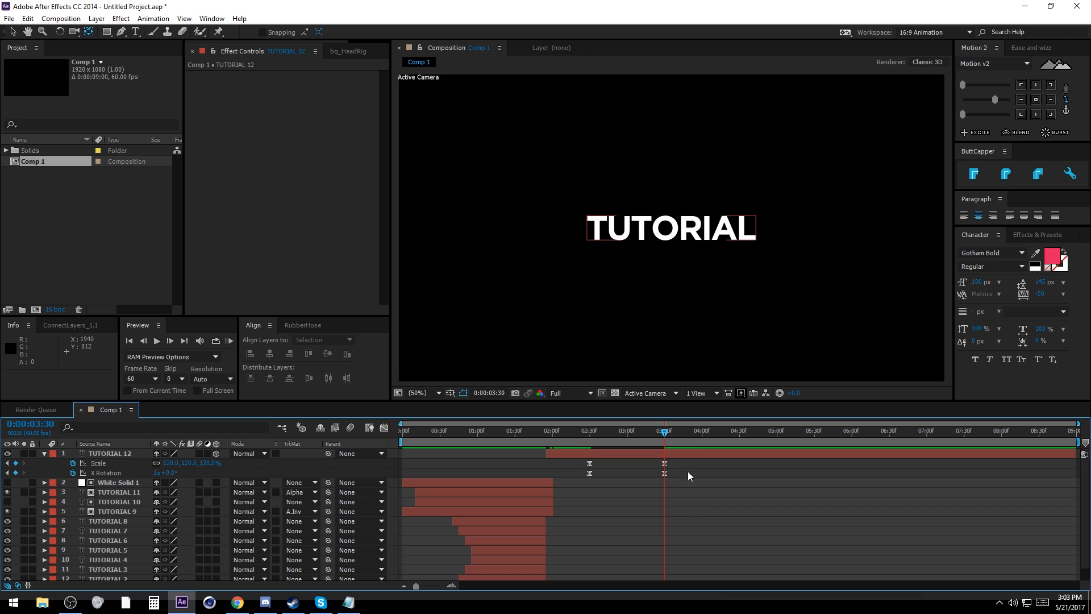
left_click_drag(682, 460, 653, 466)
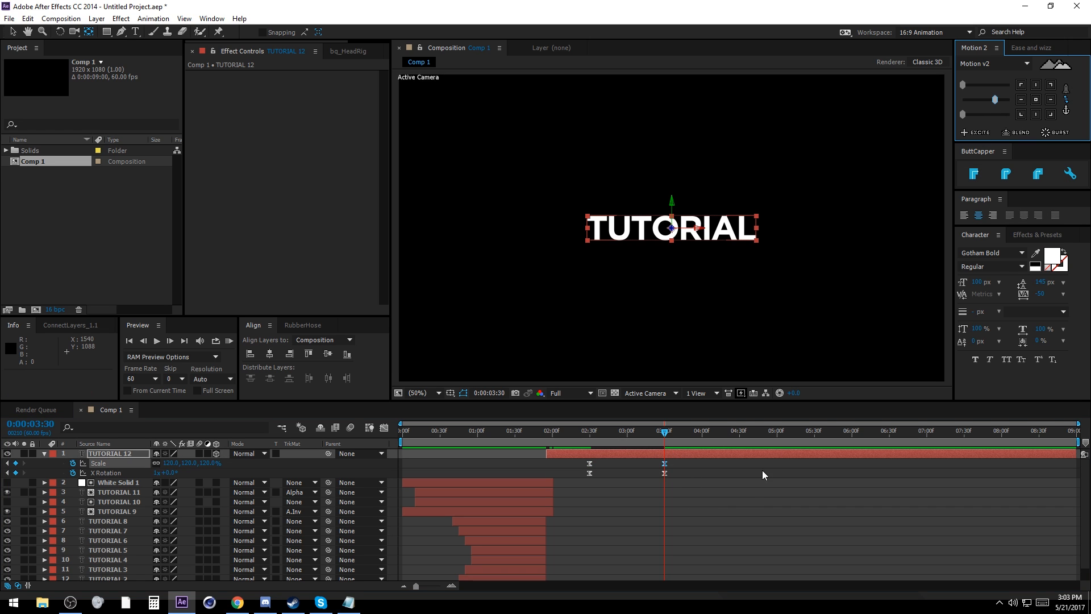
left_click(721, 513)
left_click(590, 439)
left_click_drag(590, 439, 665, 435)
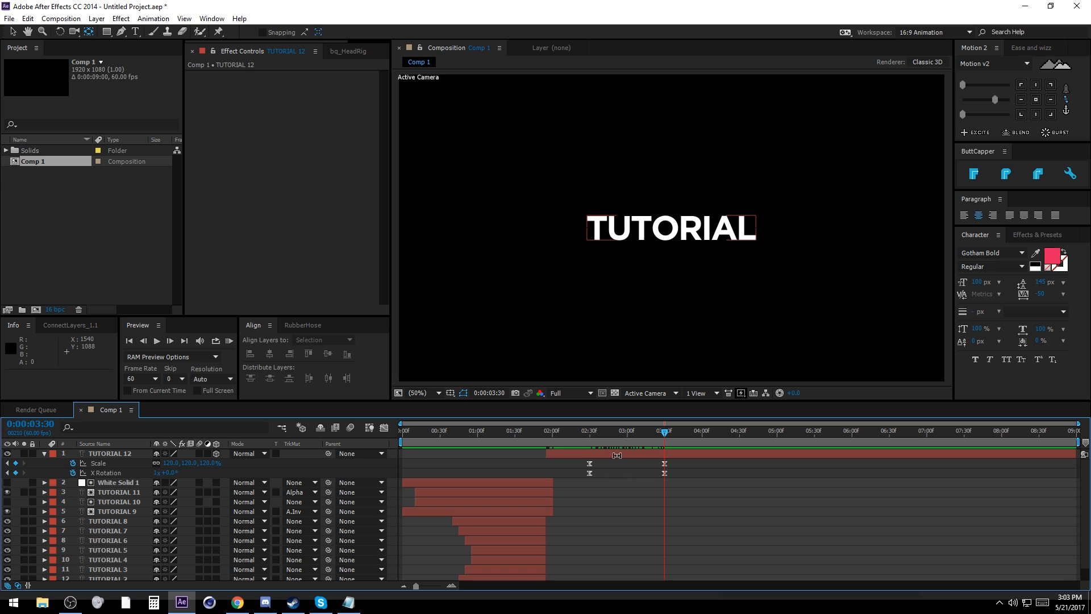
Step: Duplicate the TUTORIAL 12 layer and show the copy's Scale and X Rotation keyframes
left_click(617, 454)
key("ctrl+d")
left_click(616, 475)
left_click(609, 455)
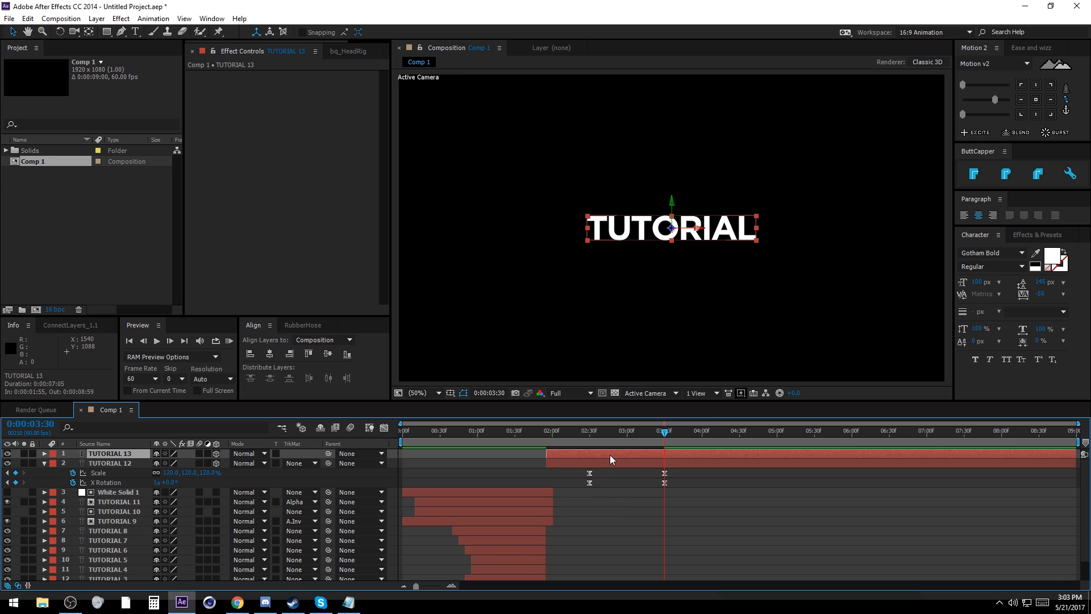
key("u")
Step: Move the ending Scale and X Rotation keyframes of TUTORIAL 13 to 0:00:03:45
left_click_drag(669, 441, 694, 442)
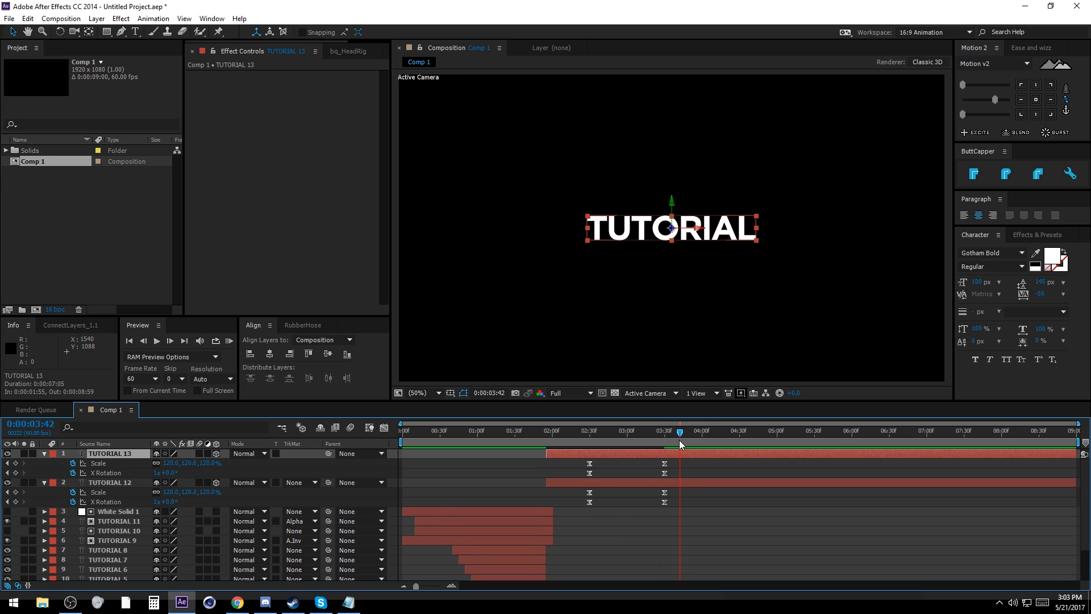
left_click(170, 341)
left_click(170, 341)
left_click(170, 341)
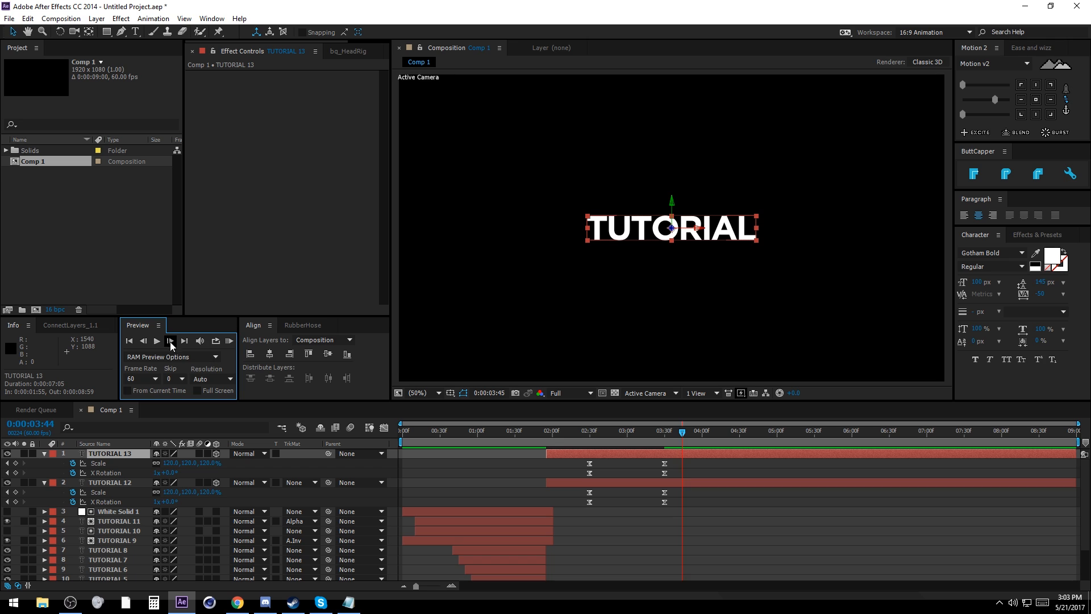
mouse_move(679, 467)
left_mouse_down()
mouse_move(661, 476)
mouse_move(682, 472)
left_mouse_up()
left_click(679, 471)
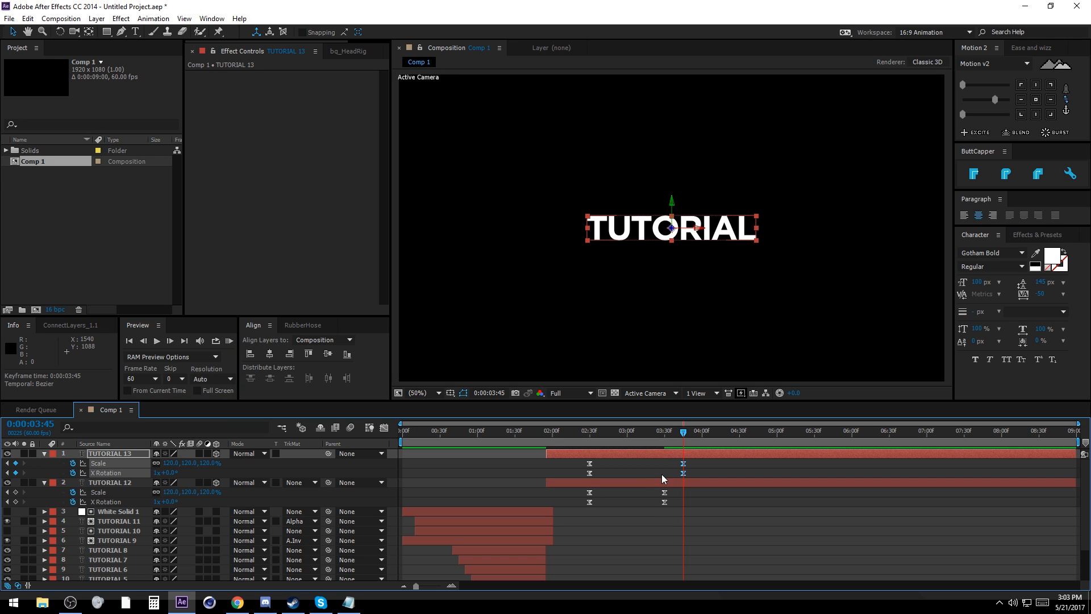
left_click(662, 476)
Step: Show TUTORIAL 13's Opacity alongside its keyframed properties and trim the layer's start to 0:00:02:30
left_click(625, 453)
key("t")
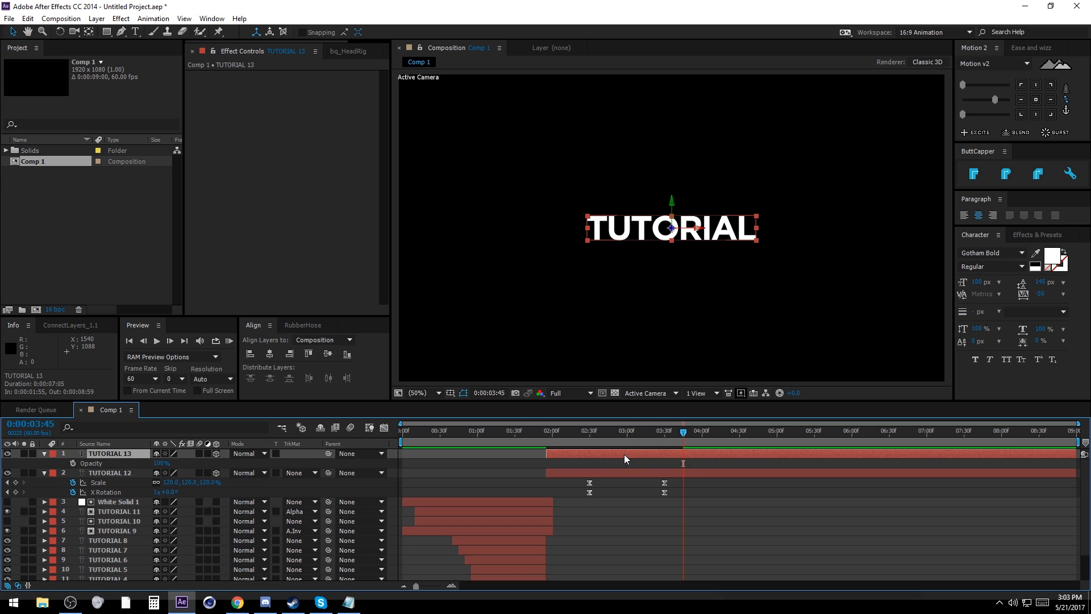
key("shift+u")
left_click(620, 459)
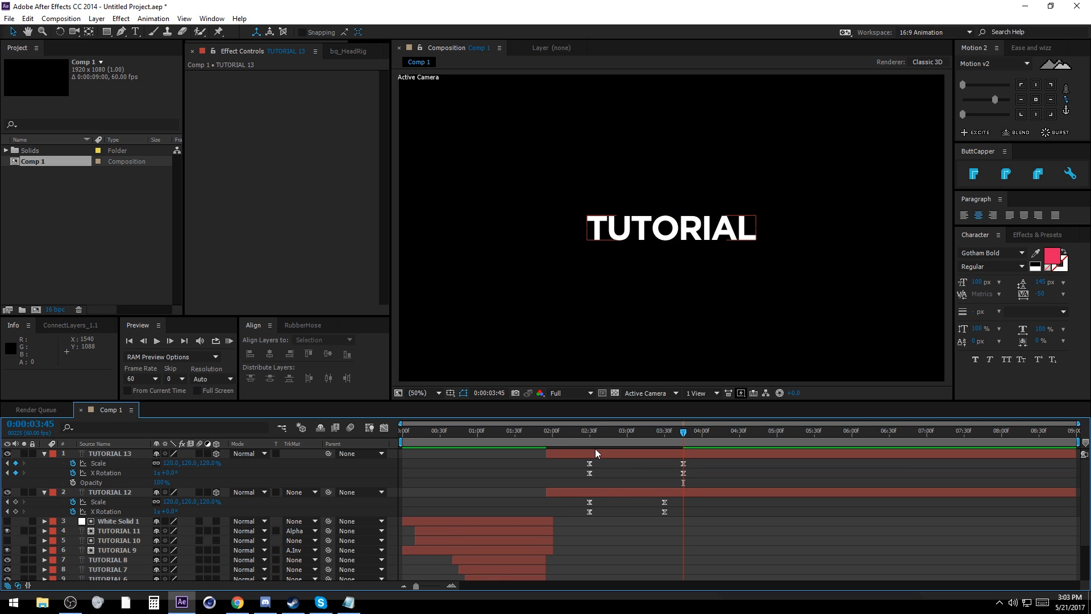
left_click_drag(595, 433, 590, 453)
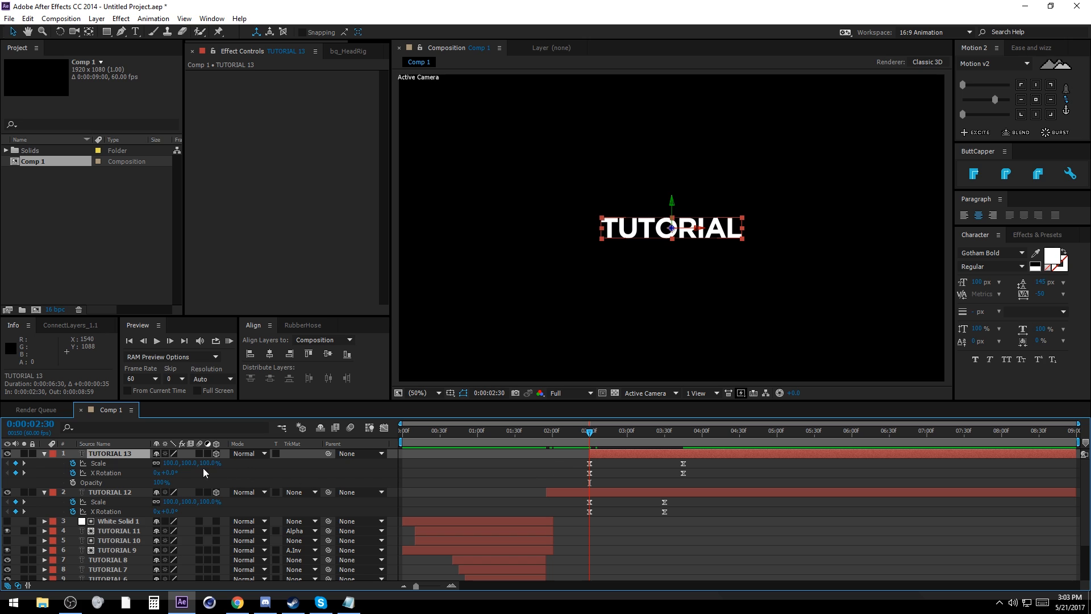
Step: Set TUTORIAL 13's starting Scale keyframe at 0:00:02:30 to 0%
left_click(170, 463)
type("0")
key("Return")
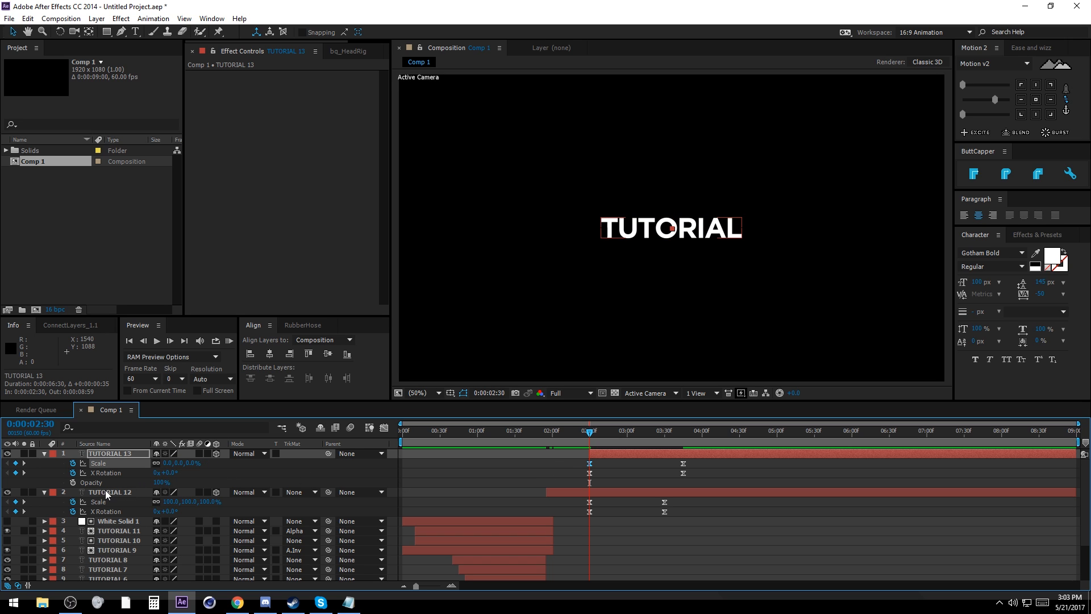
Step: Keyframe TUTORIAL 13's Opacity from 75% at 0:00:02:30 to 0% at 0:00:03:45
left_click(73, 482)
left_click(161, 483)
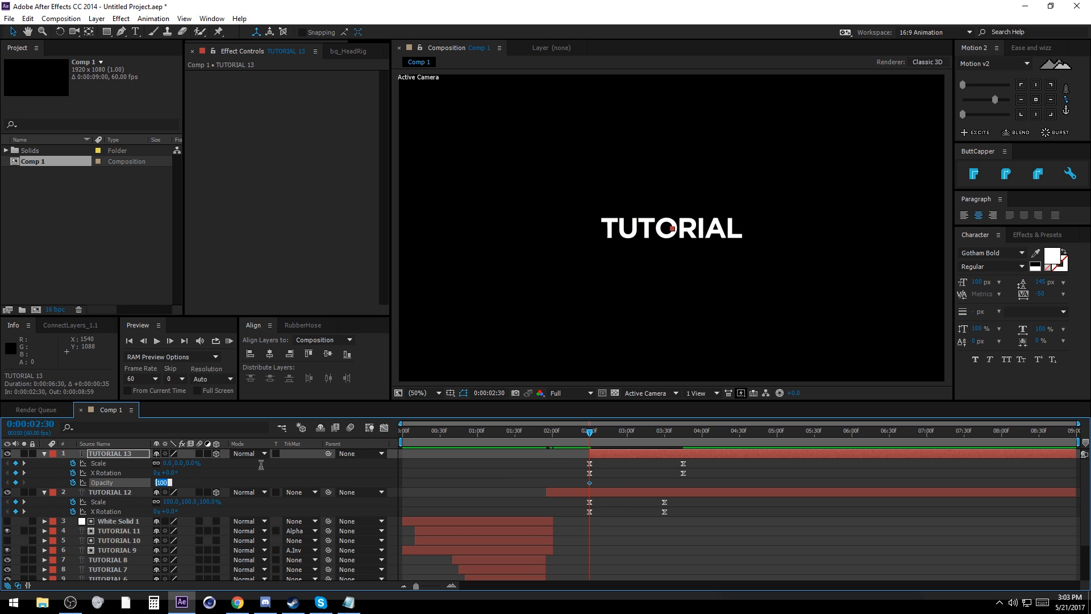
type("75")
key("Return")
left_click(684, 442)
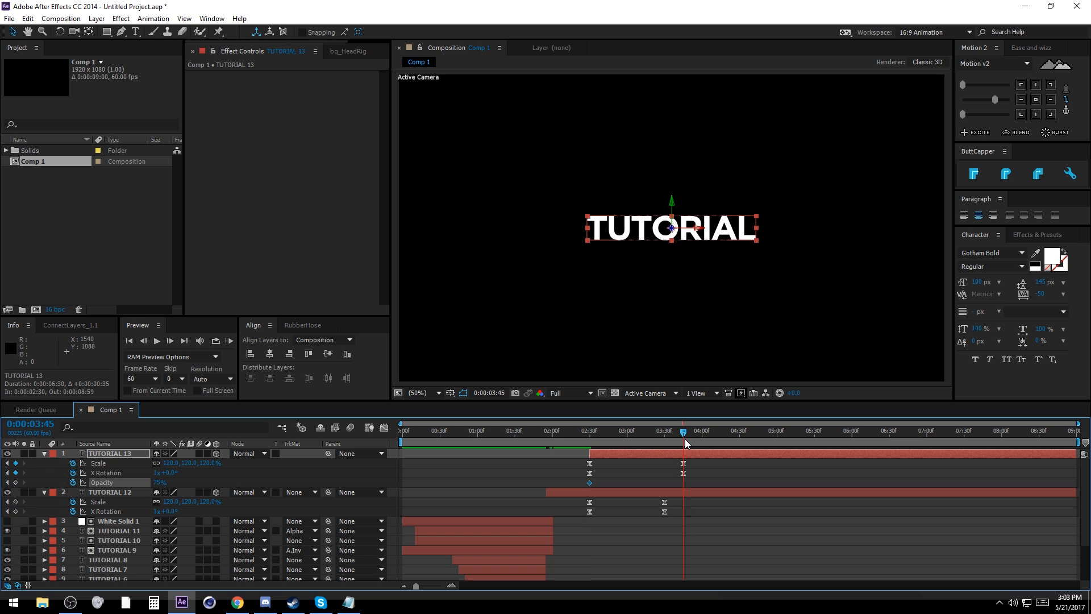
left_click(160, 483)
type("0")
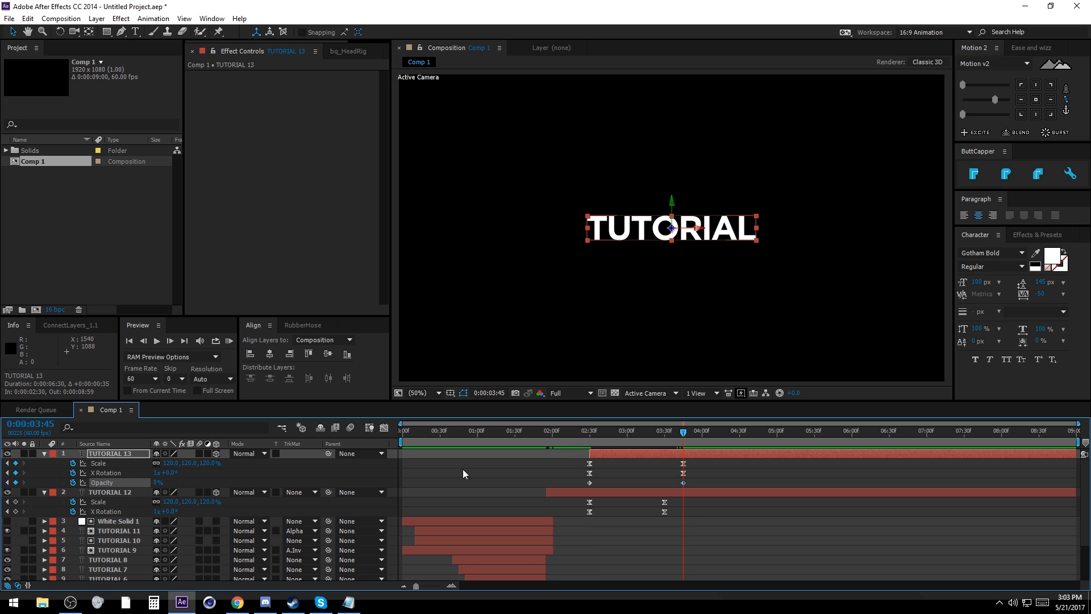
key("Return")
Step: Scrub through the fade and move TUTORIAL 13's ending X Rotation keyframe back to 0:00:03:30
left_click(625, 539)
left_click_drag(591, 434, 668, 475)
key("ctrl+z")
left_click(684, 475)
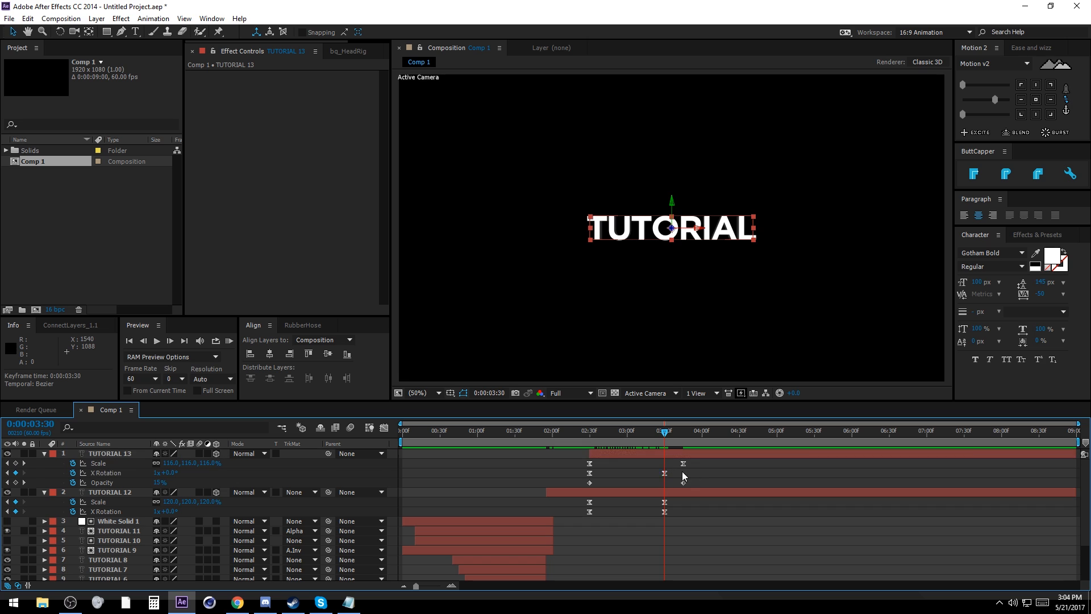
Step: Scrub through the duplicate's animation and set TUTORIAL 13's Scale to 150% at 0:00:03:45
left_click_drag(582, 432, 684, 437)
left_click(169, 463)
type("1")
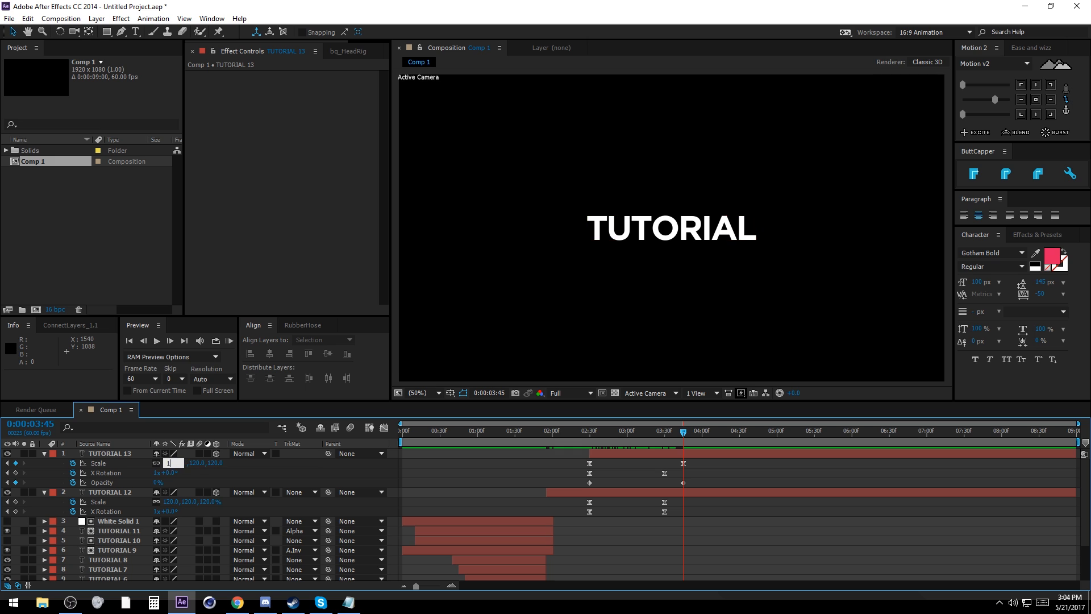
type("50")
key("Return")
Step: Scrub through the enlarging, fading duplicate, deselect everything and play a RAM preview of the composition
left_click(563, 506)
left_click_drag(578, 434, 727, 438)
key("ctrl+a")
key("F2")
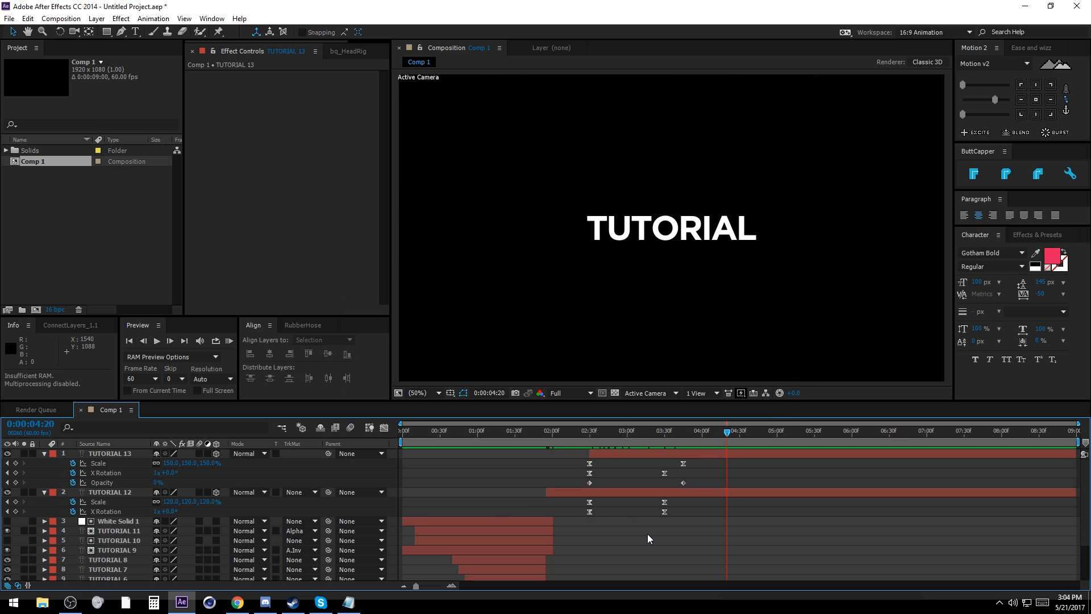
key("space")
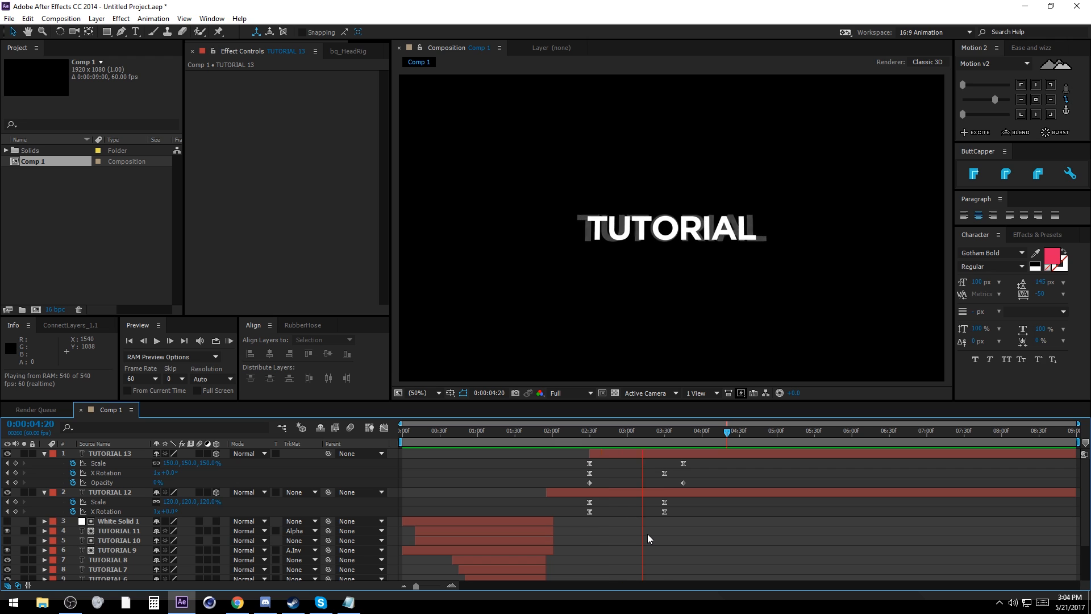
key("space")
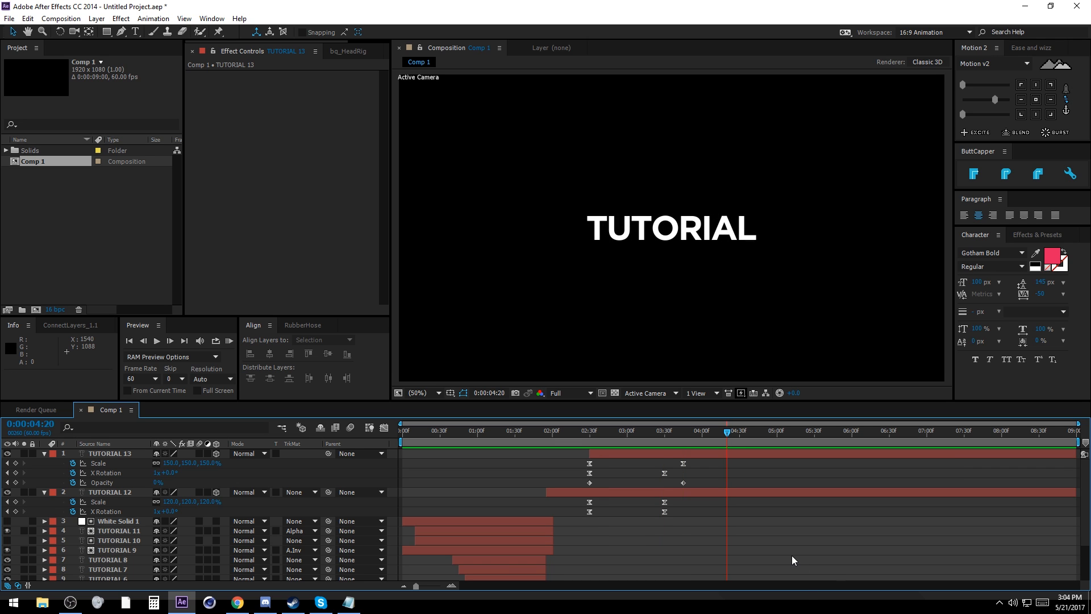
Step: Collapse the expanded properties of all layers in Comp 1 and deselect the layers
key("ctrl+a")
left_click(44, 492)
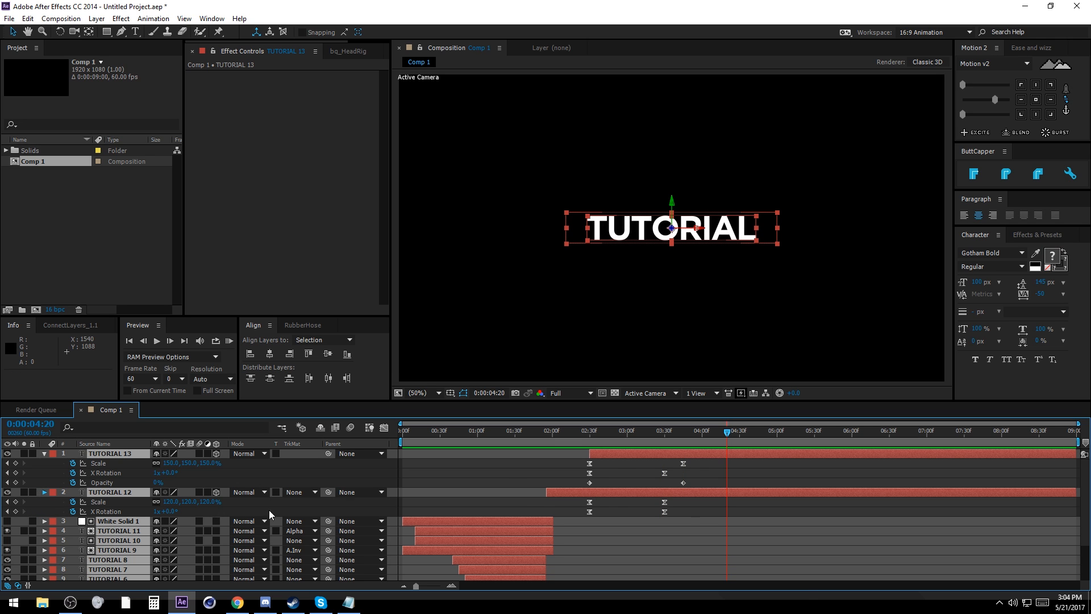
left_click(687, 514)
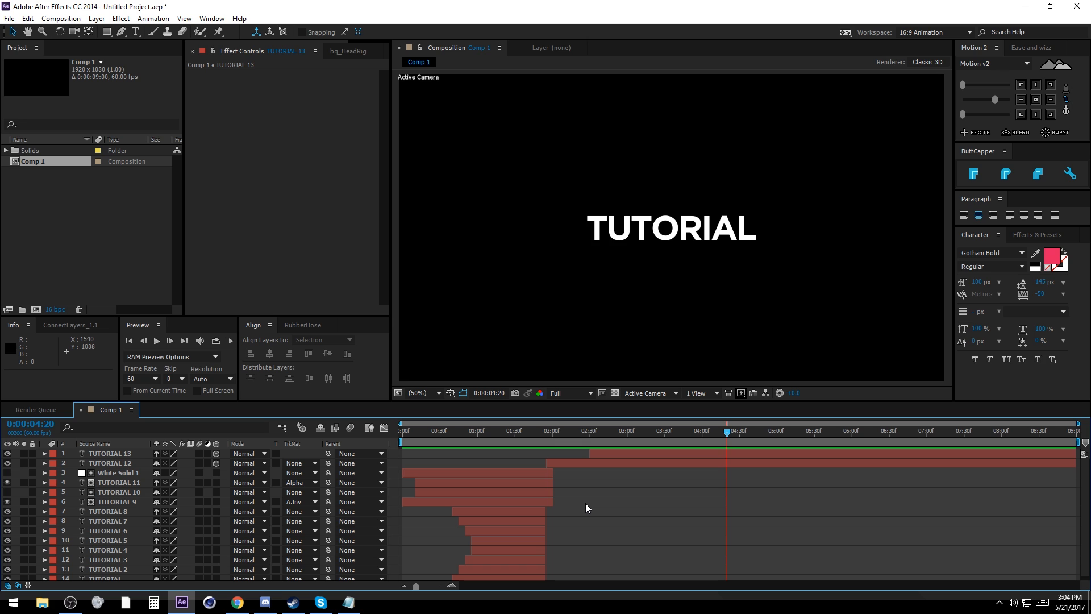
Step: Switch to Chrome, load the tutorial author's website in a new tab and open its Letter Tracing and Animation tutorial
left_click(265, 602)
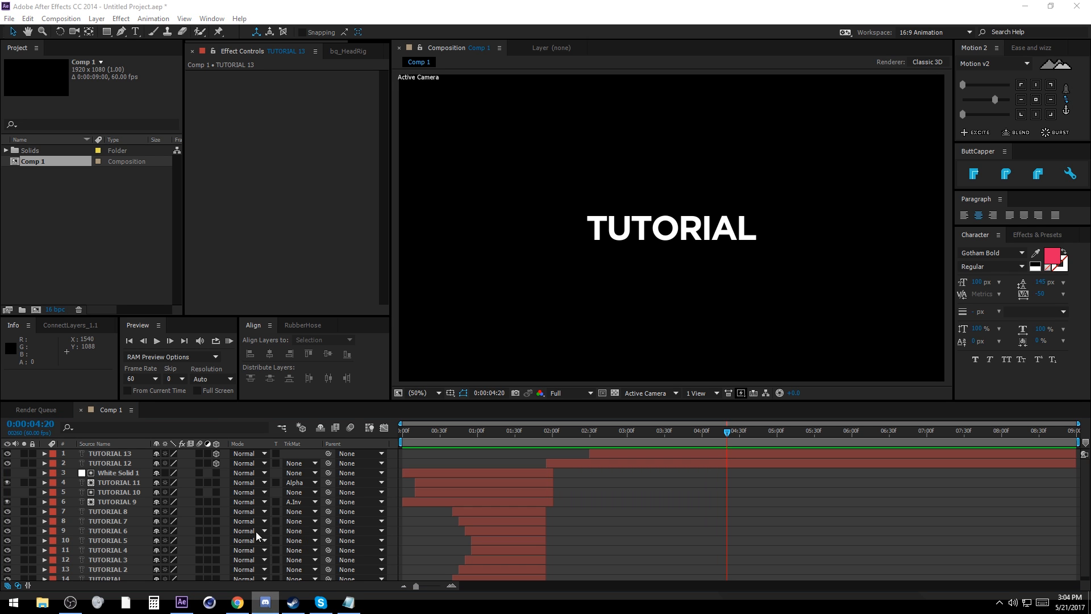
left_click(237, 602)
left_click(238, 5)
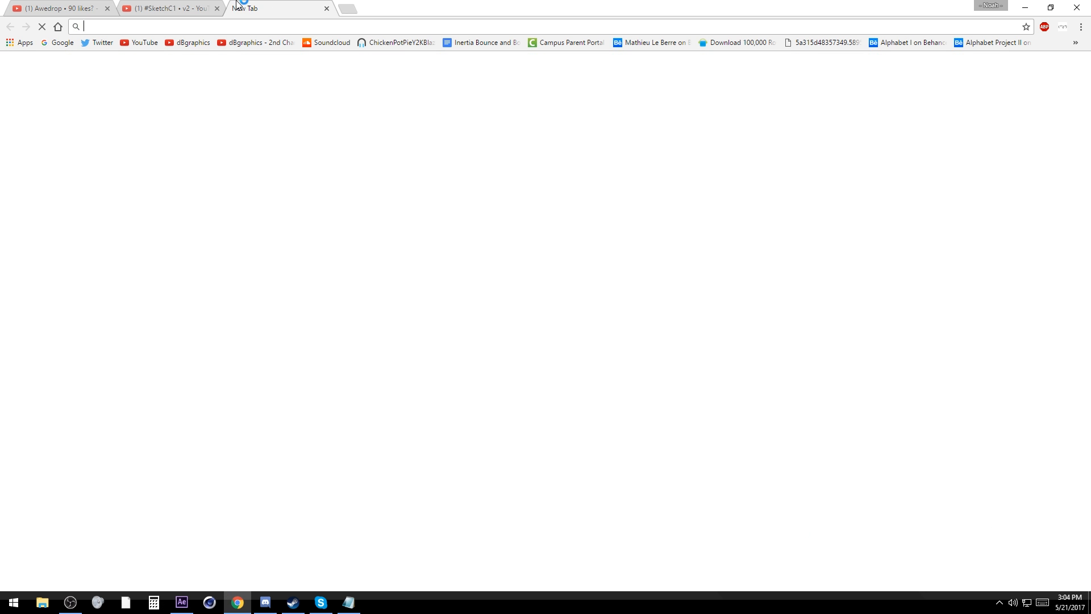
type("noahgrice.com")
key("Return")
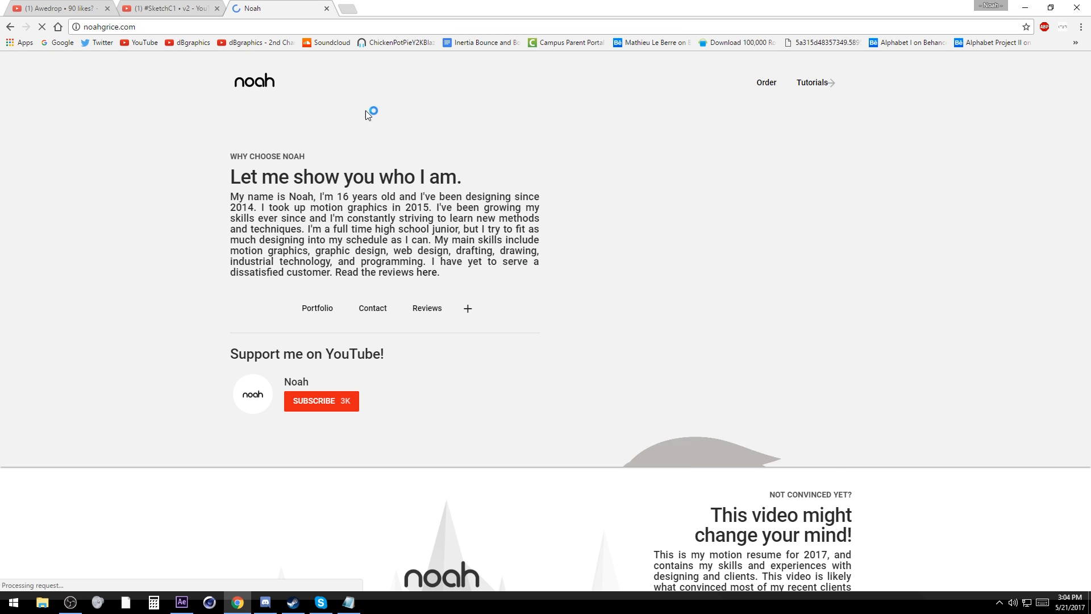
left_click(821, 89)
scroll(176, 346, "down", 7)
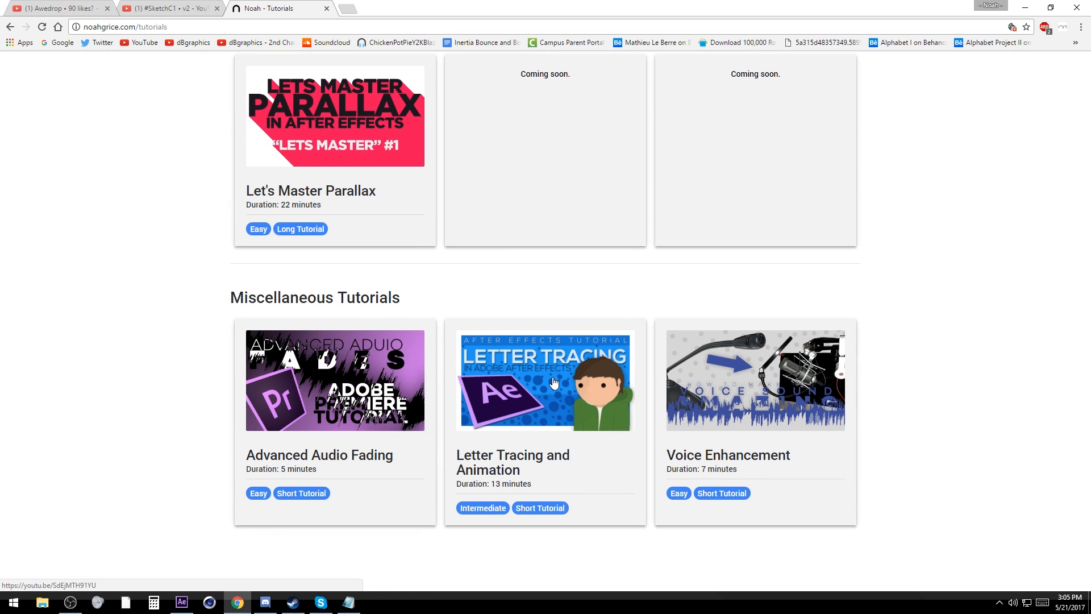
left_click(546, 384)
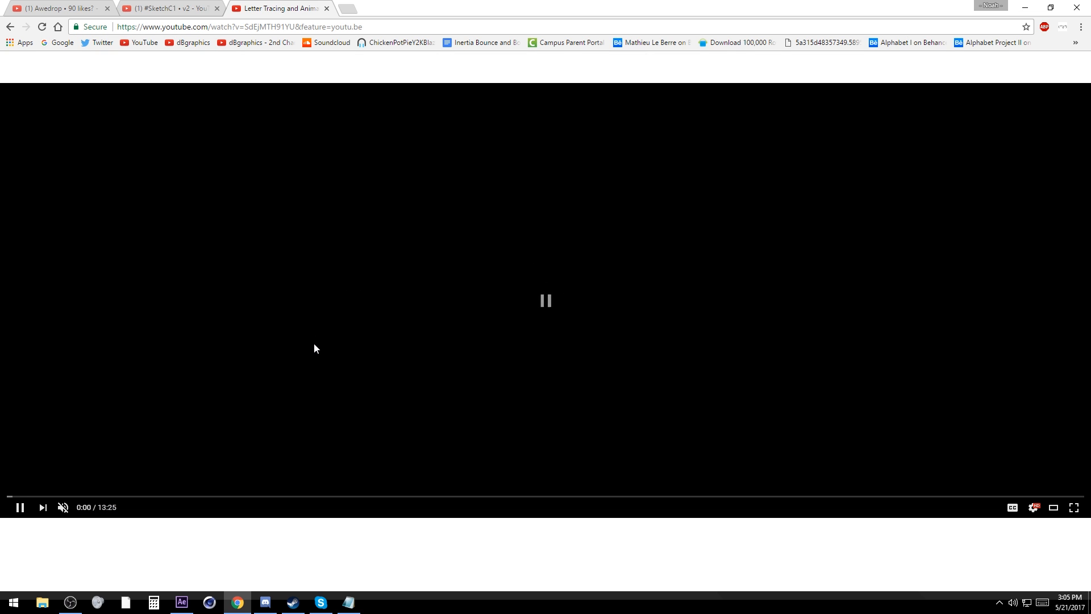
Step: Pause the tutorial video, compare its publication date with today's date and examine the links in its full description
left_click(20, 513)
scroll(68, 517, "down", 3)
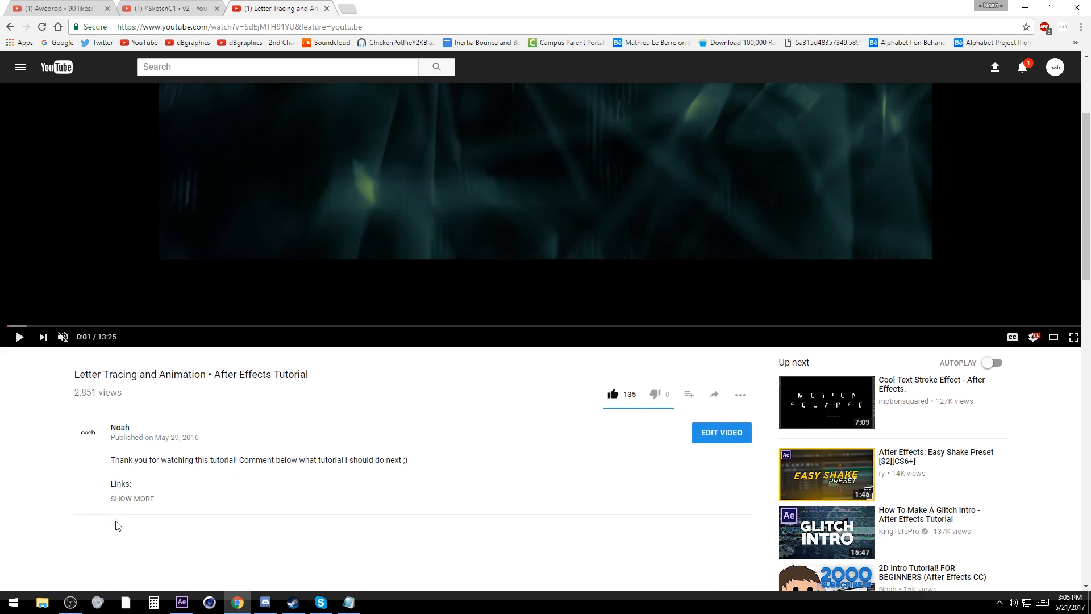
left_click_drag(200, 439, 149, 442)
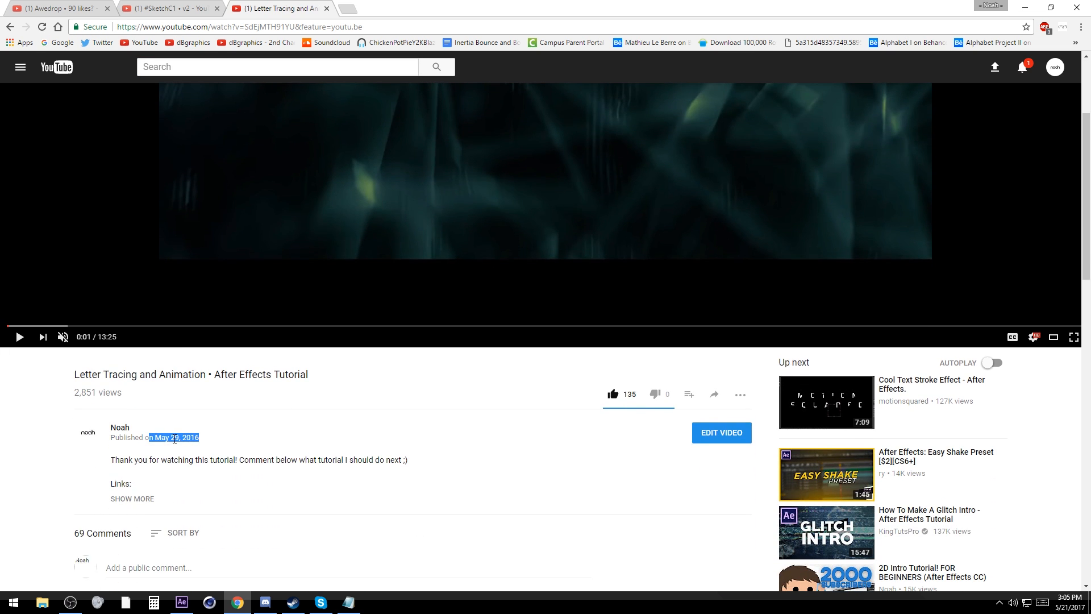
left_click(150, 441)
left_click(1068, 604)
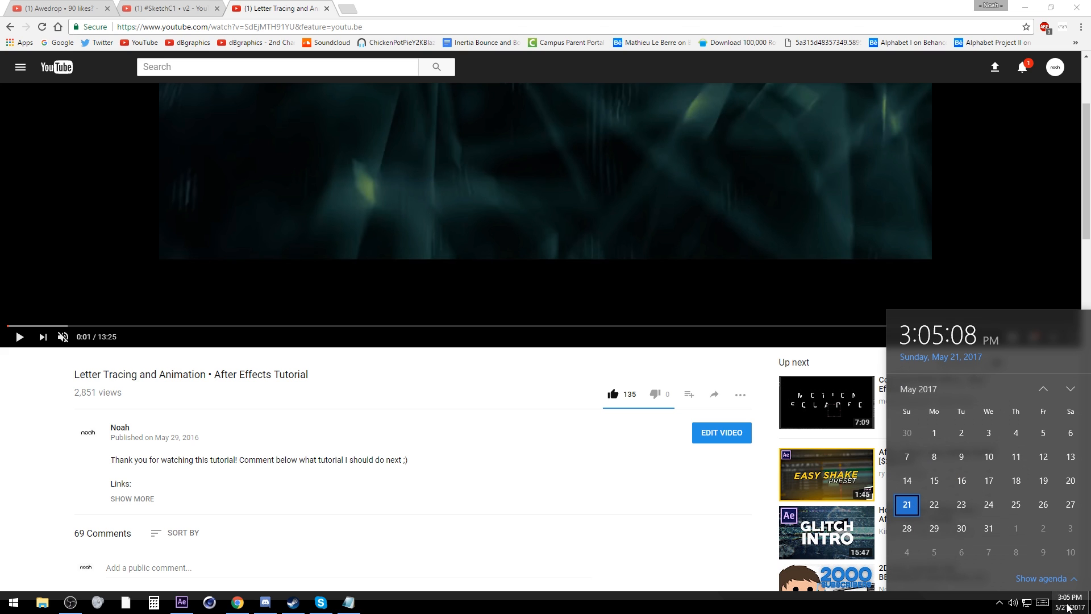
left_click(1068, 606)
left_click(122, 503)
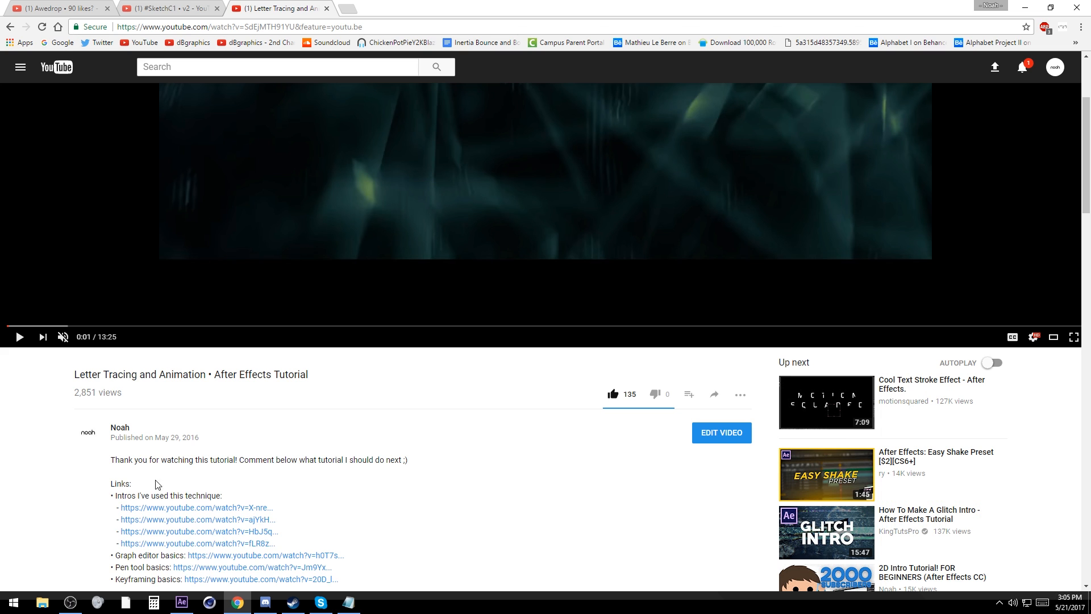
scroll(116, 455, "down", 6)
scroll(117, 442, "up", 8)
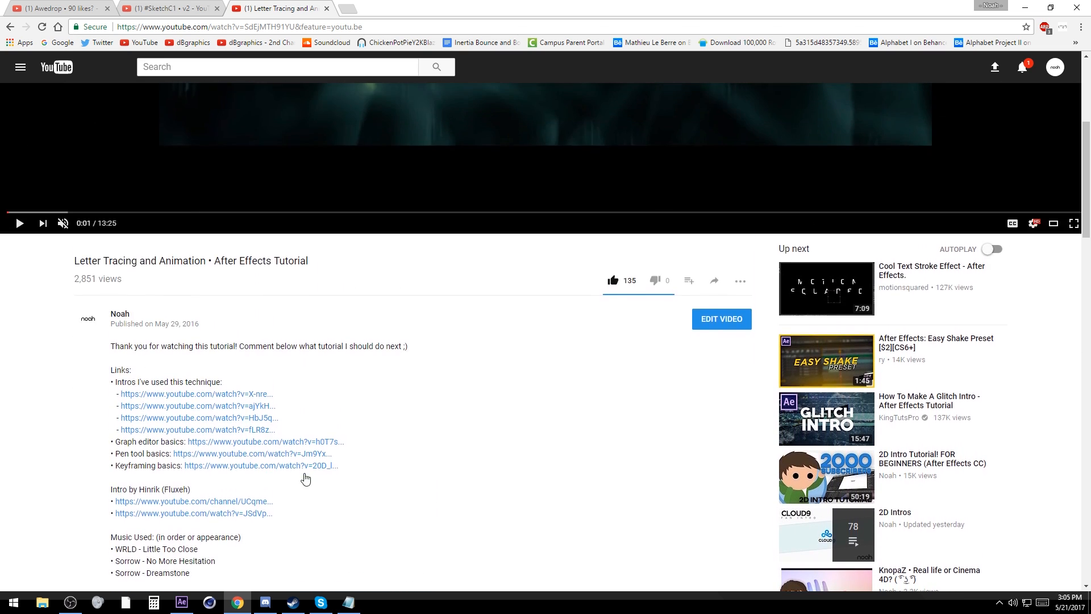
Step: Skip through the paused Letter Tracing tutorial video to 7:06, 11:50 and 12:55 to view the letter animation
left_click(579, 497)
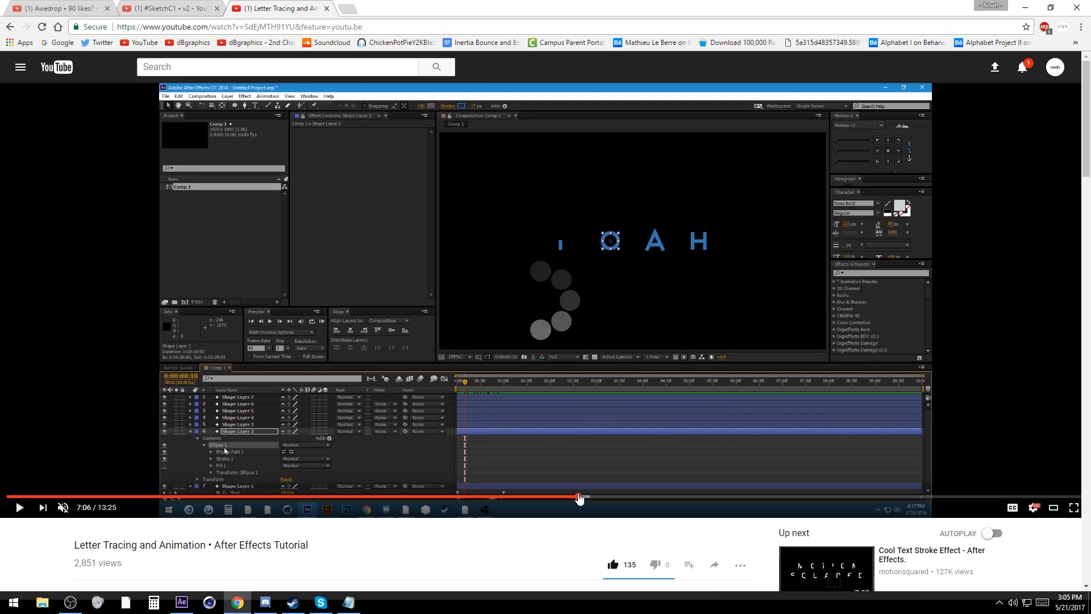
left_click(958, 498)
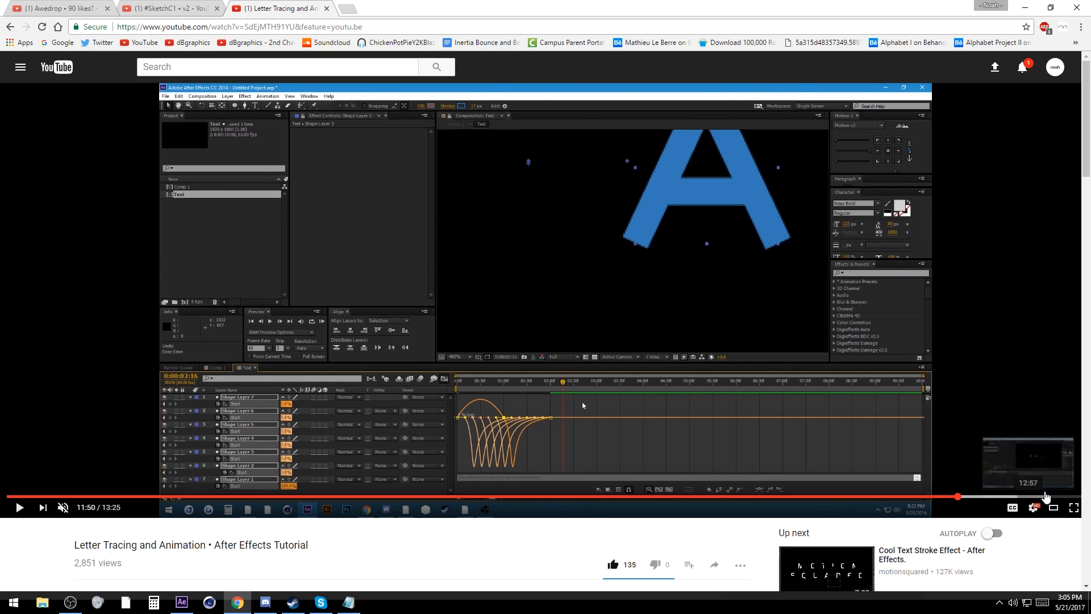
left_click(1045, 497)
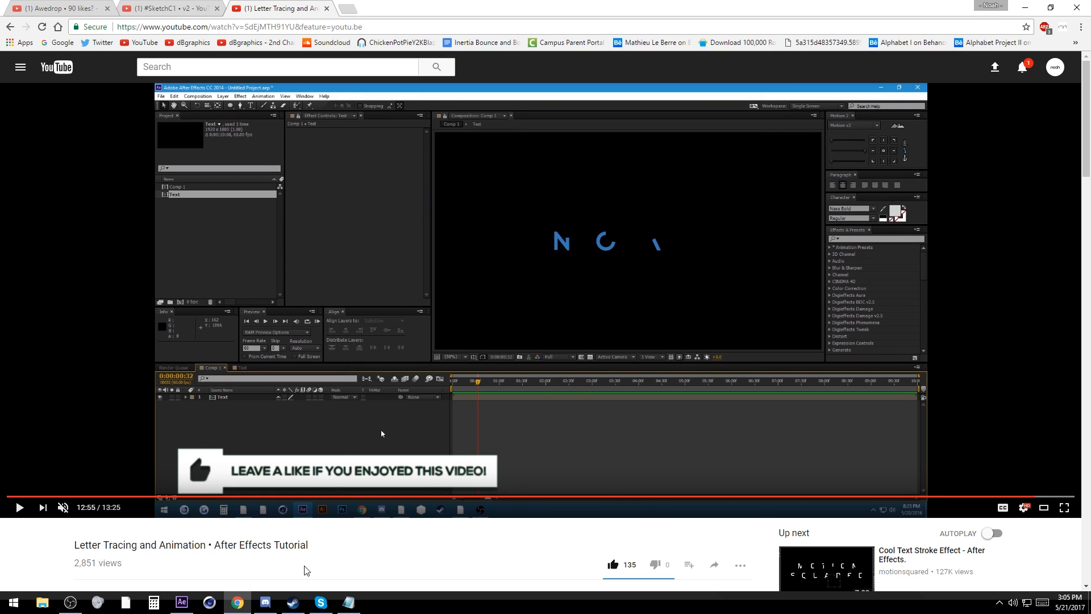
Step: Switch back to After Effects and create a new composition, Comp 2
left_click(182, 602)
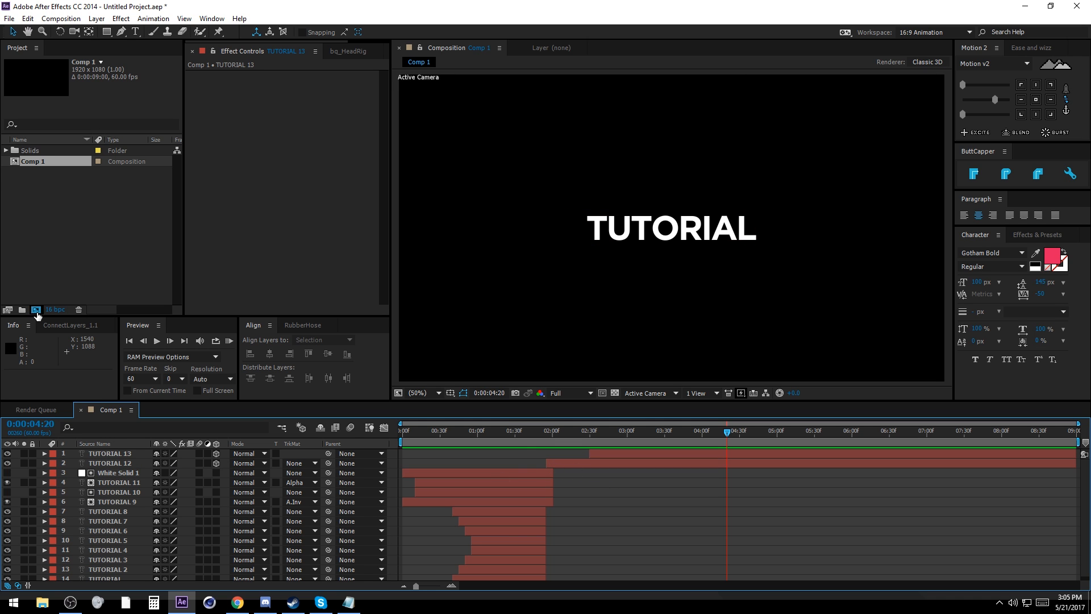
left_click(36, 309)
left_click(492, 392)
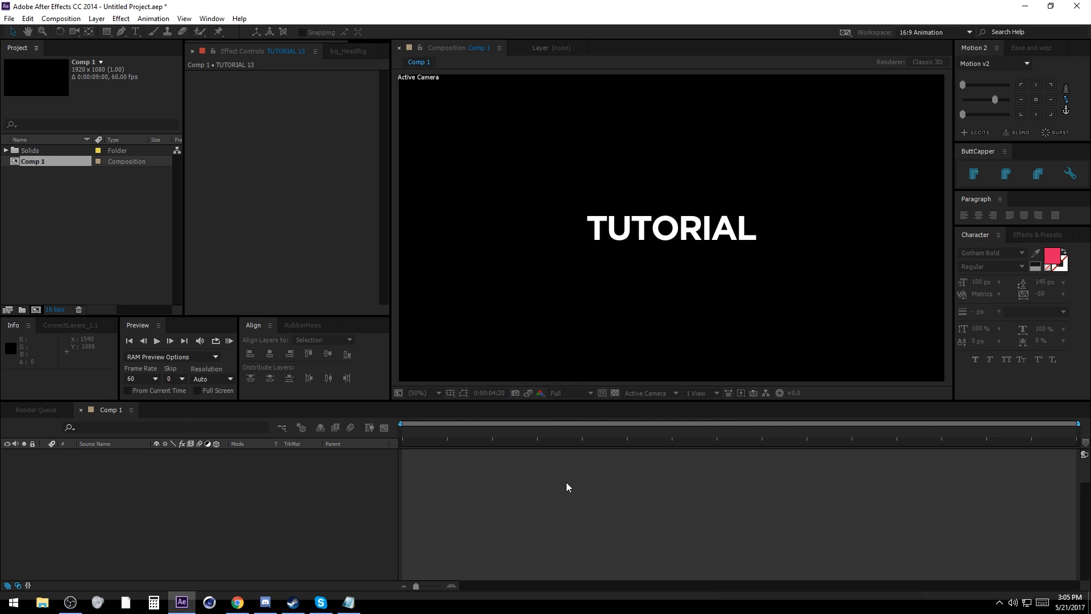
Step: Add a text layer reading TEXT to Comp 2 and set its font to Gotham Black
key("ctrl+t")
left_click(611, 244)
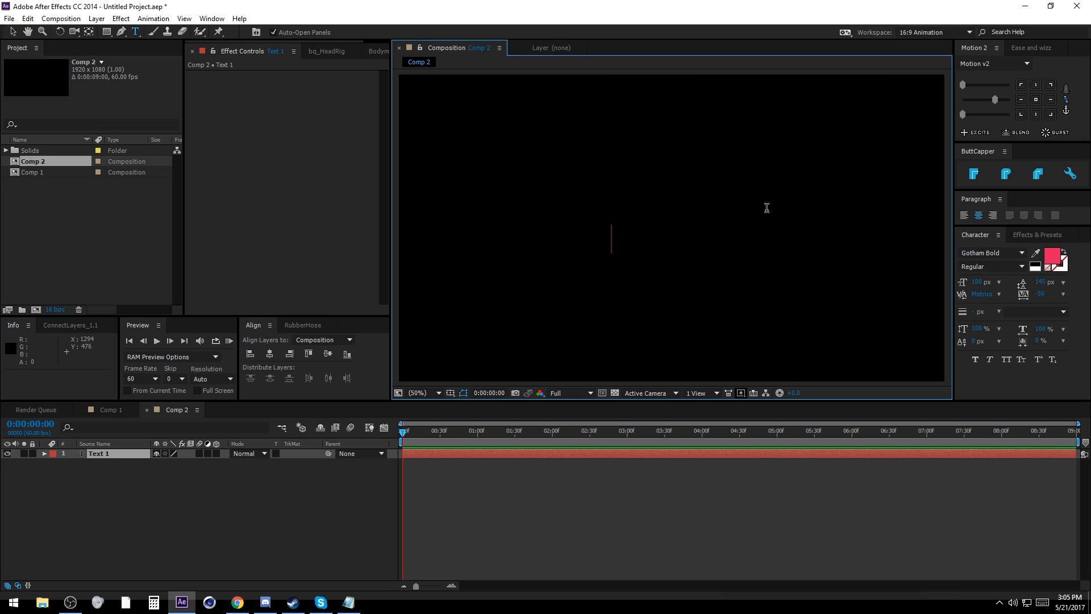
type("TEXT")
key("ctrl+a")
left_click(993, 252)
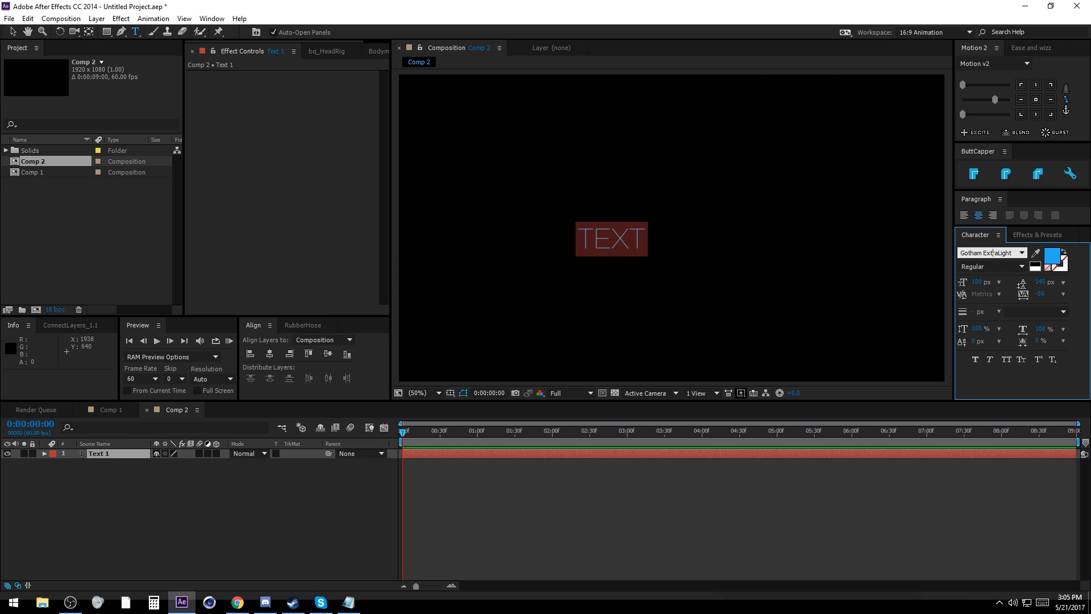
key("Up")
key("Up")
key("Up")
key("Return")
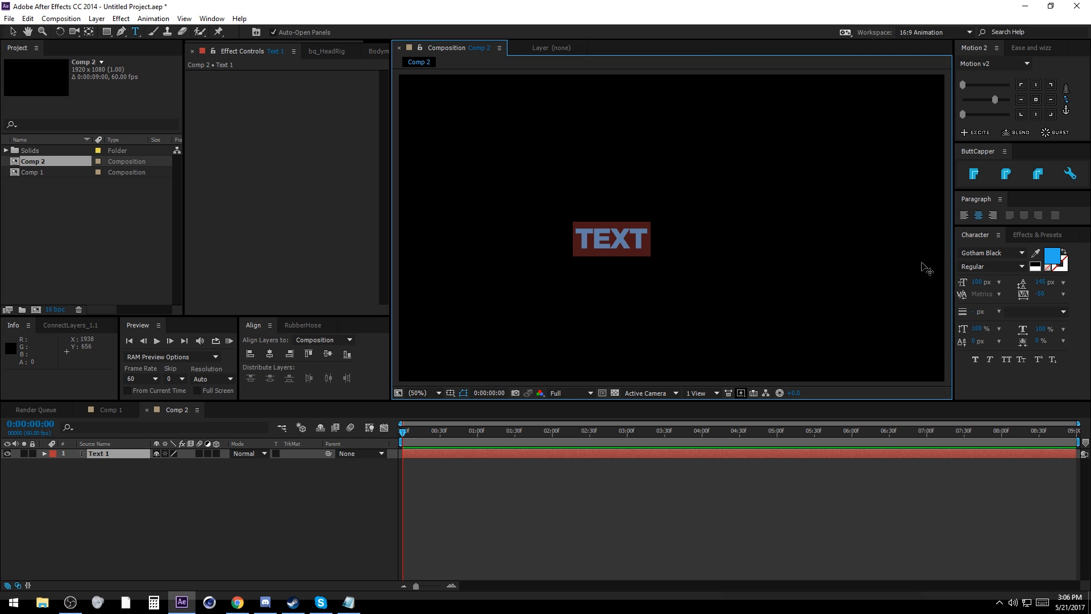
Step: Set the TEXT lettering's tracking to 0 and its font size to 150 px
left_click(1050, 293)
type("-")
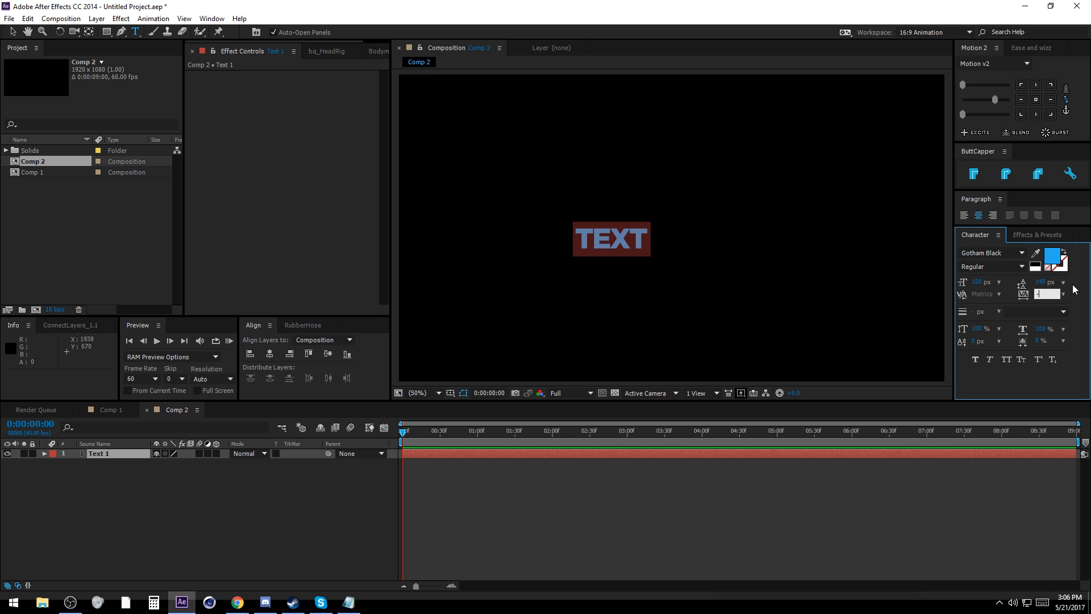
type("25")
key("Return")
left_click(1045, 300)
type("0")
key("Return")
left_click(978, 281)
type("1296")
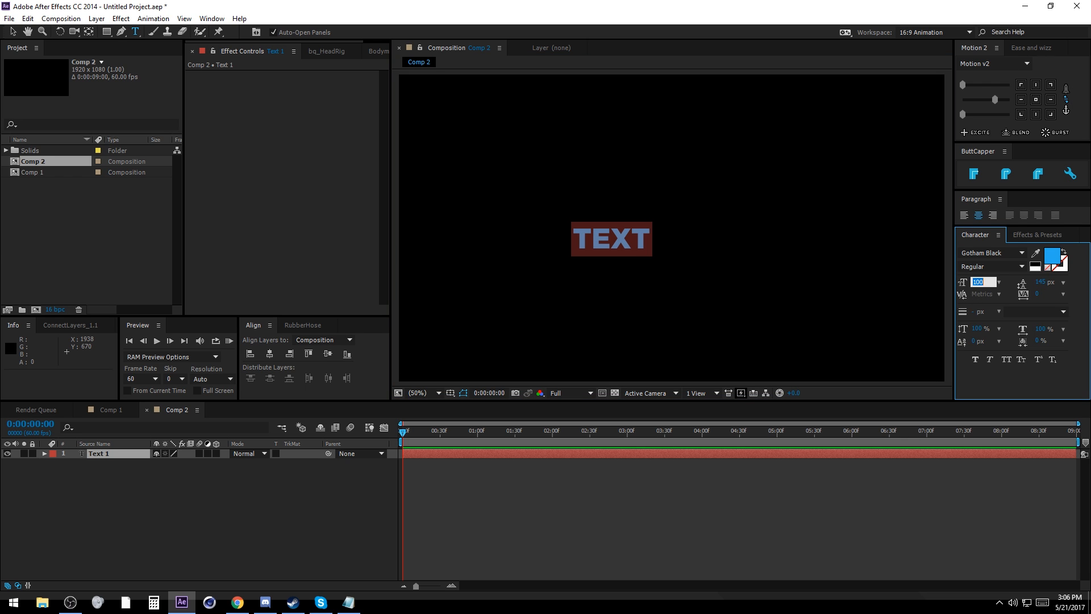
key("Return")
left_click(978, 282)
type("150")
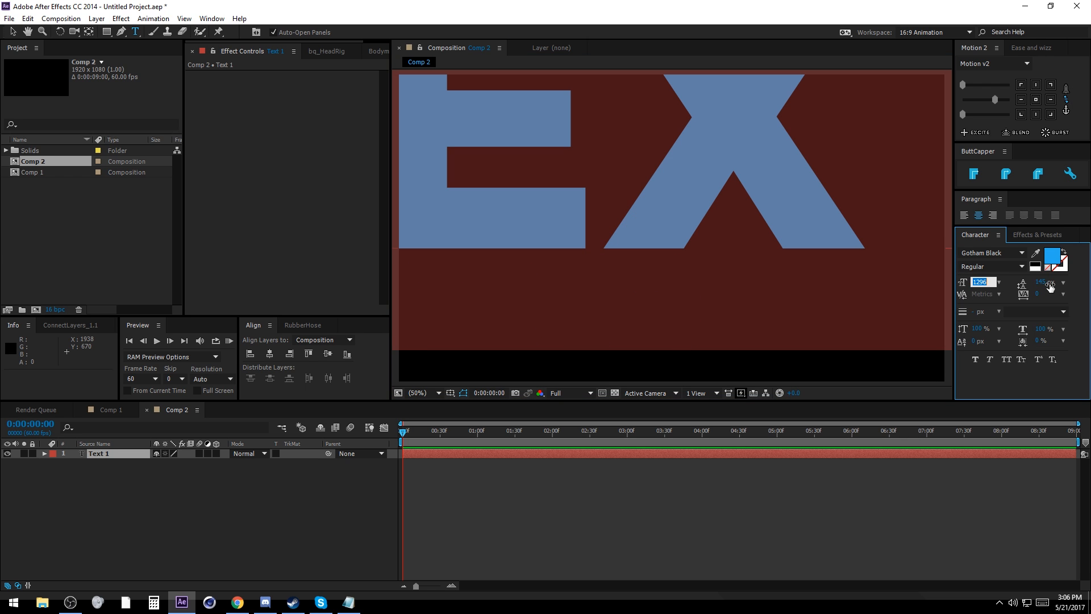
key("Return")
Step: Centre the TEXT layer's anchor point and align the layer to the horizontal and vertical centre of the composition
left_click(1035, 101)
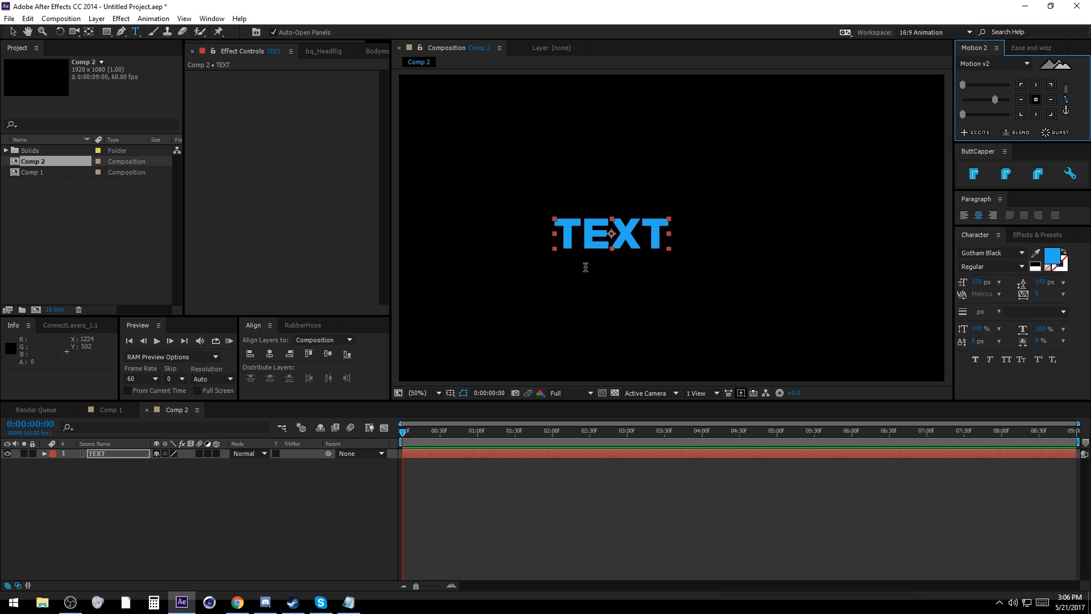
left_click(270, 354)
left_click(328, 354)
key("v")
left_click(289, 544)
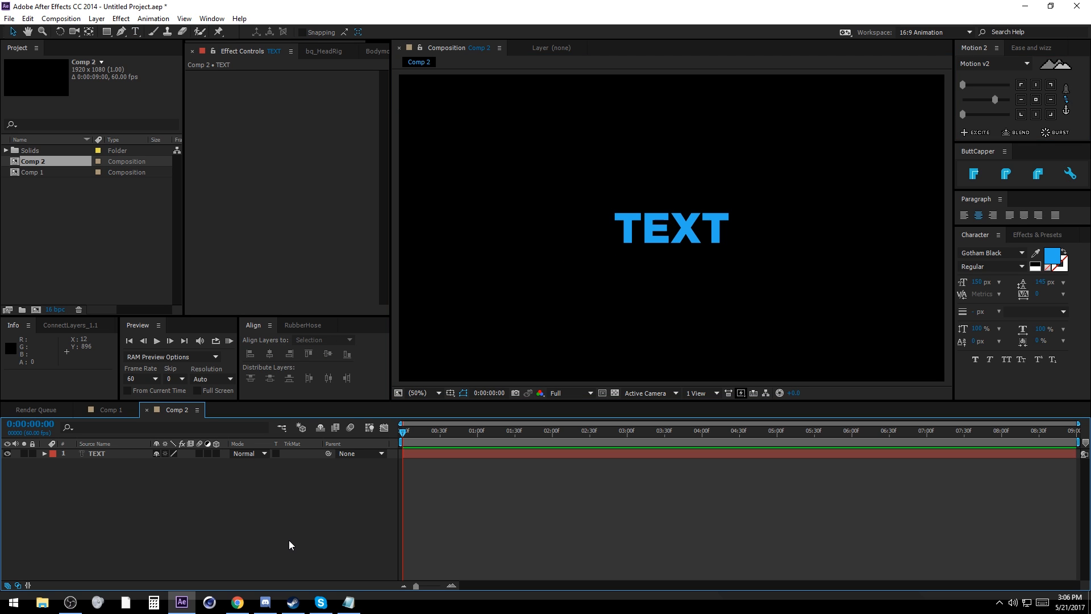
Step: Set up the Pen tool with no fill and a white 20 px stroke, with no layer selected
key("period")
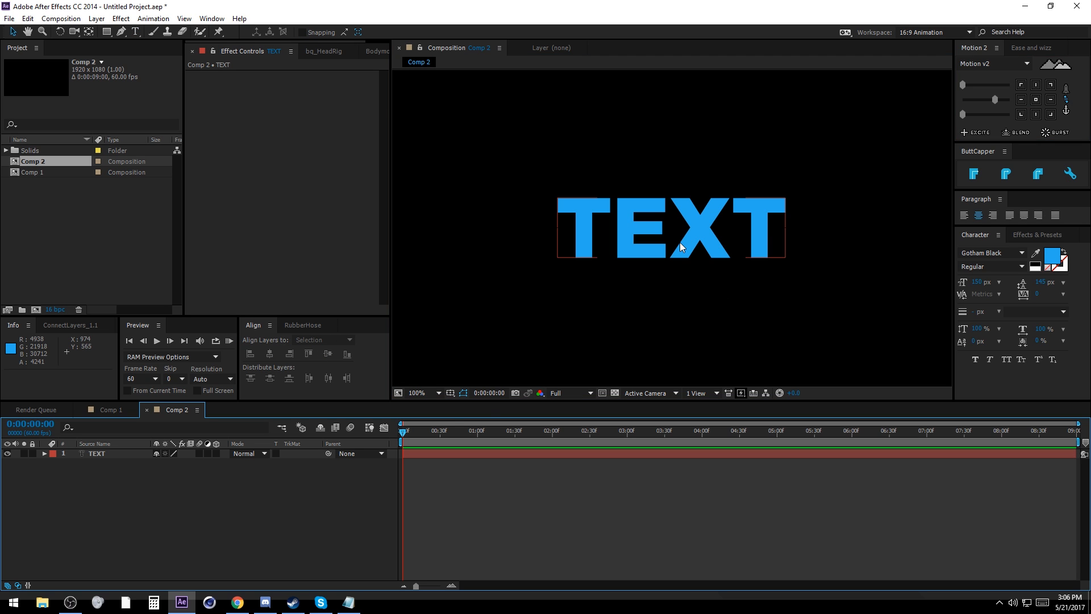
key("period")
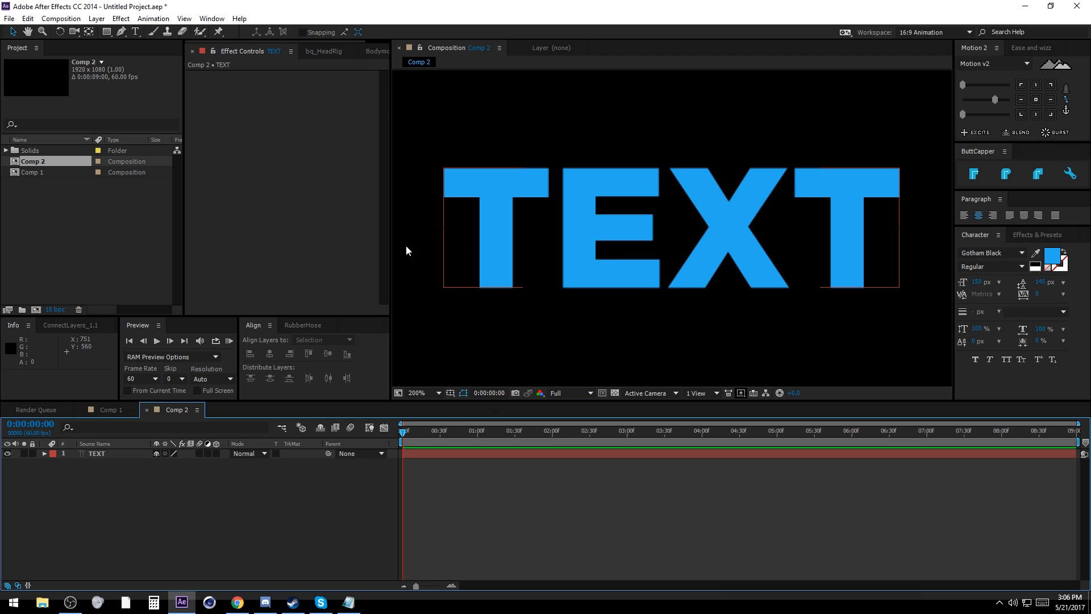
left_click(121, 32)
left_click(289, 33)
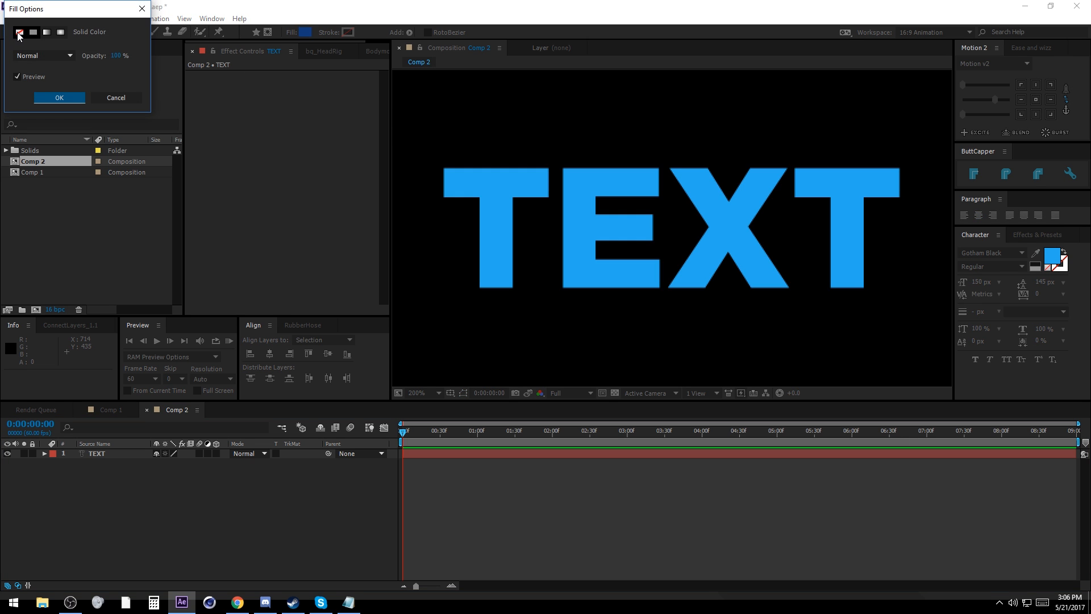
left_click(18, 33)
left_click(59, 98)
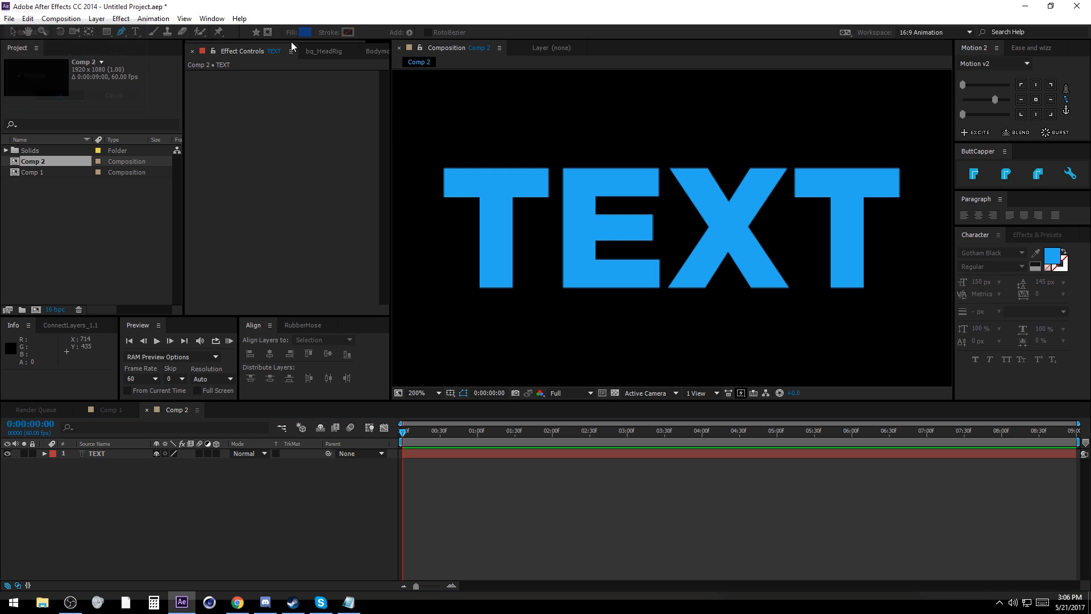
left_click(346, 32)
left_click(358, 106)
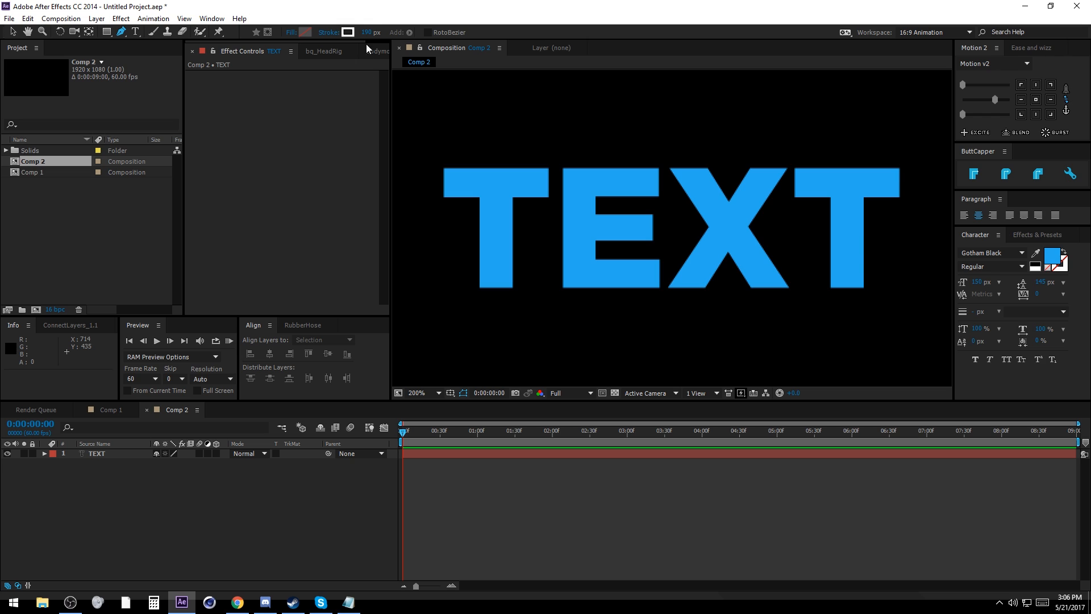
left_click(368, 32)
type("20")
key("Return")
left_click(529, 469)
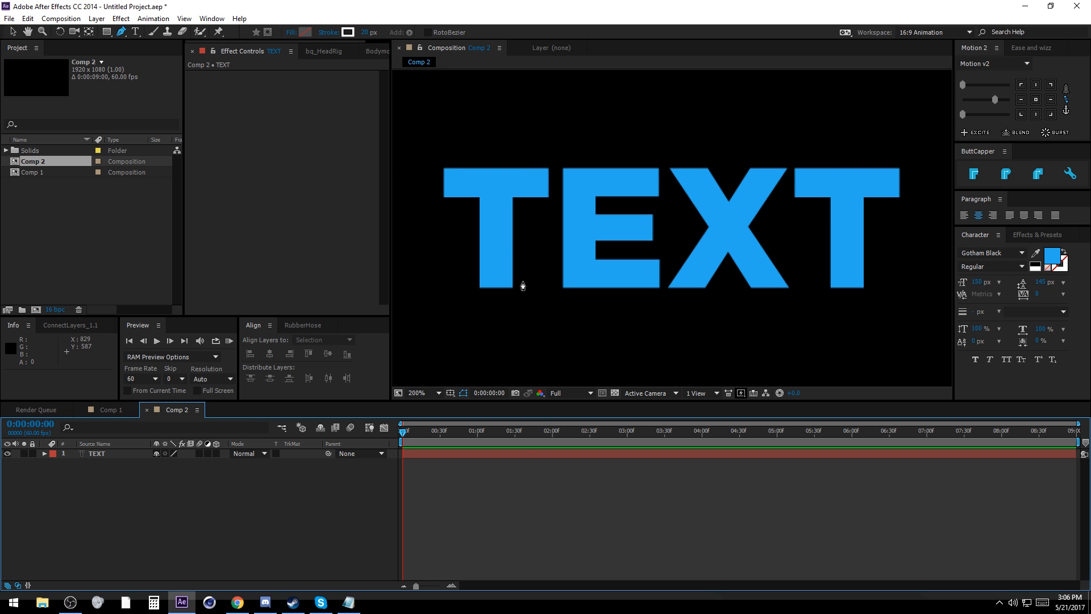
Step: Draw a straight horizontal pen path through the middle of the first T's crossbar, spanning its full width
scroll(517, 283, "up", 1)
left_click_drag(517, 283, 862, 288)
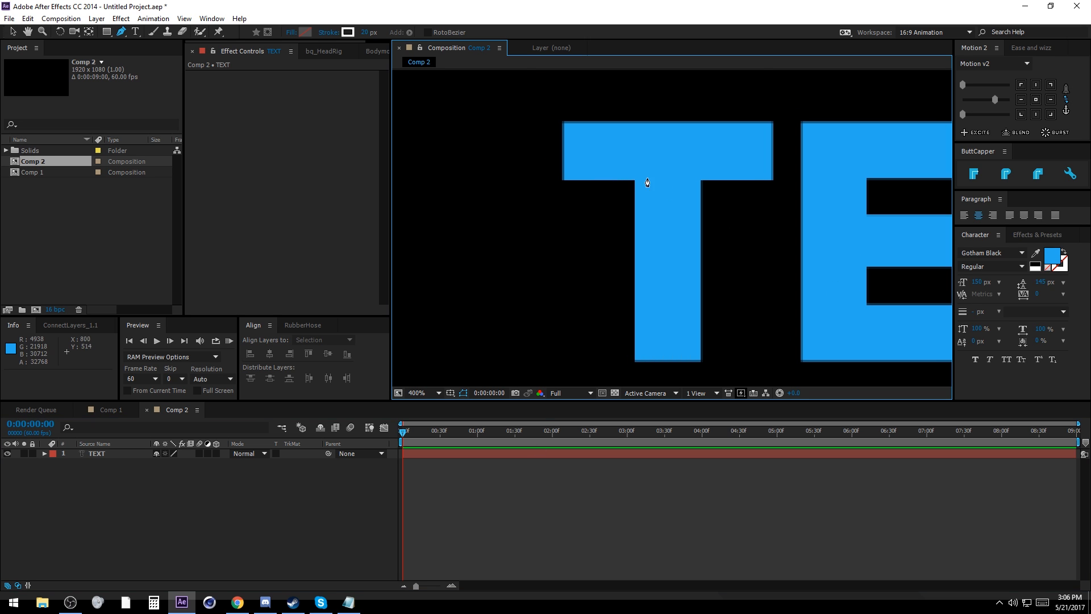
left_click(563, 151)
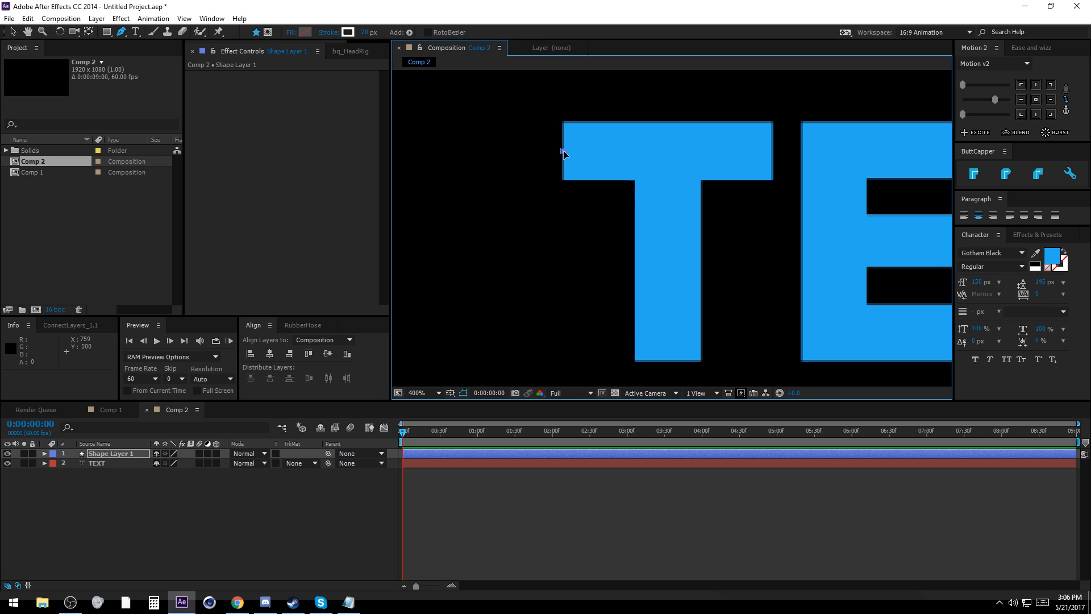
left_click(773, 150)
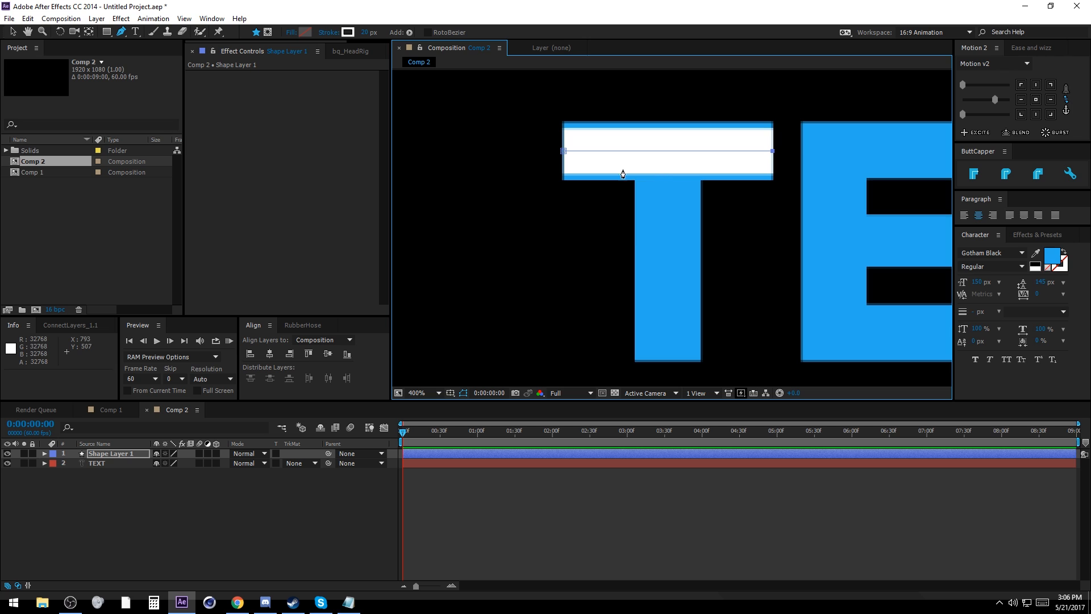
Step: Set the crossbar path's stroke width to 25 px so it covers the bar's full height
left_click(367, 33)
type("11")
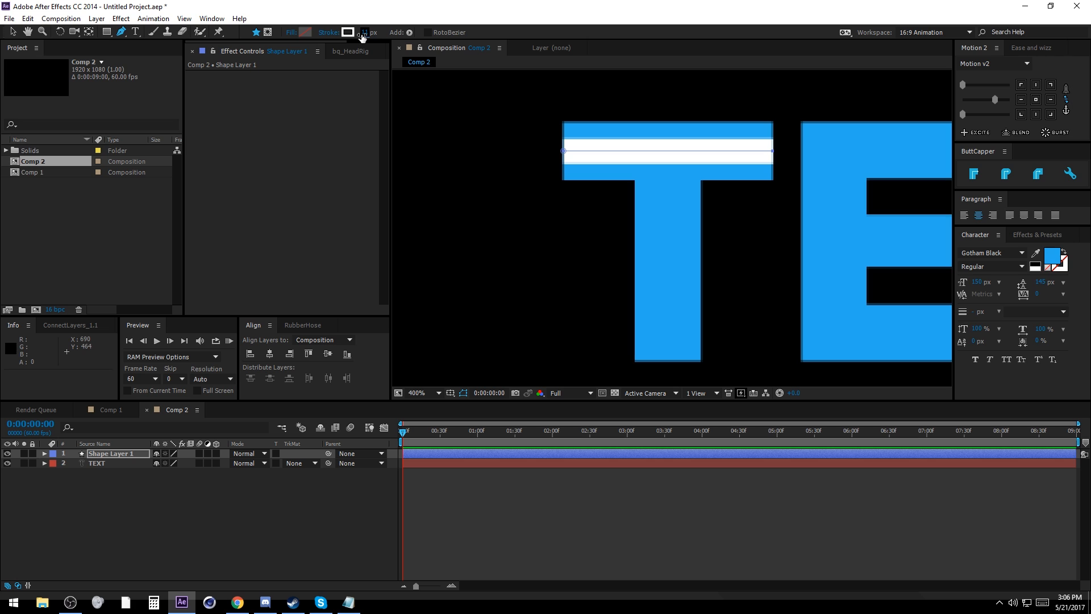
left_click_drag(363, 34, 371, 33)
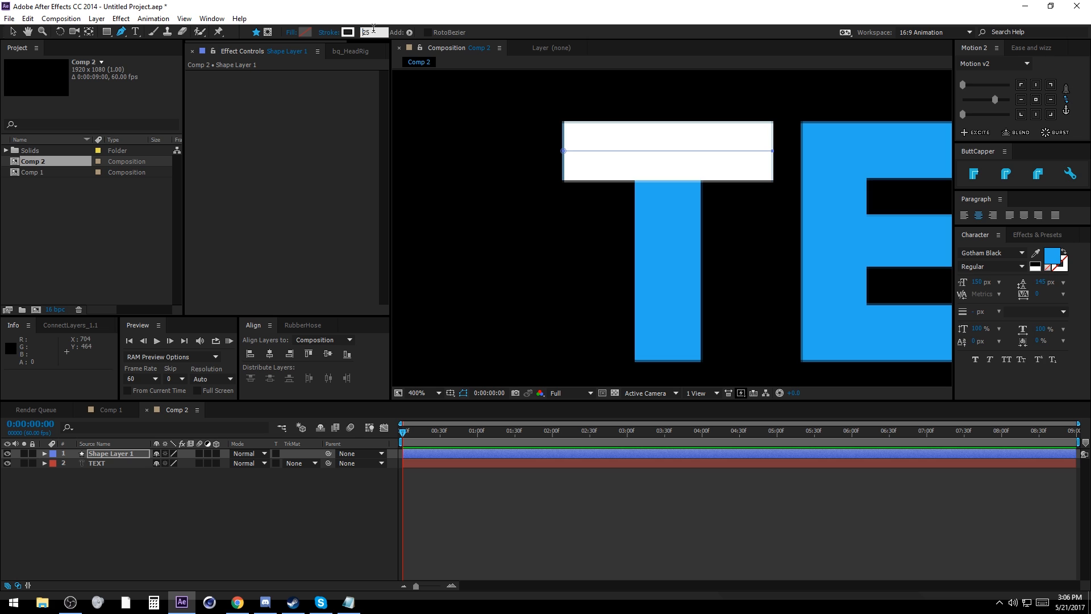
key("Return")
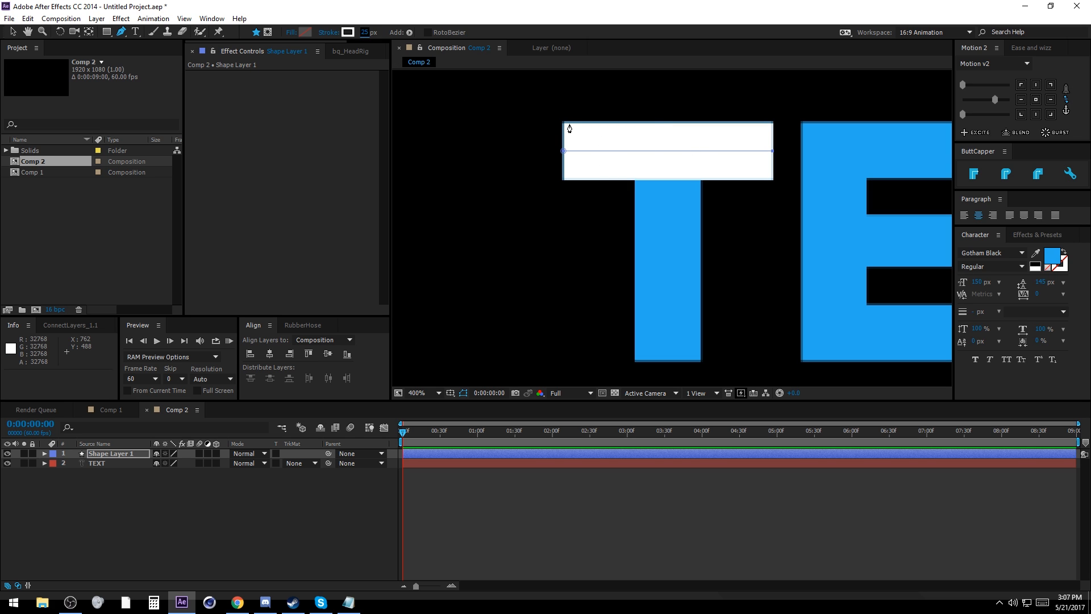
Step: Draw a vertical pen path on a new shape layer from the base of the first T's stem up to its crossbar
left_click(419, 392)
left_click(475, 188)
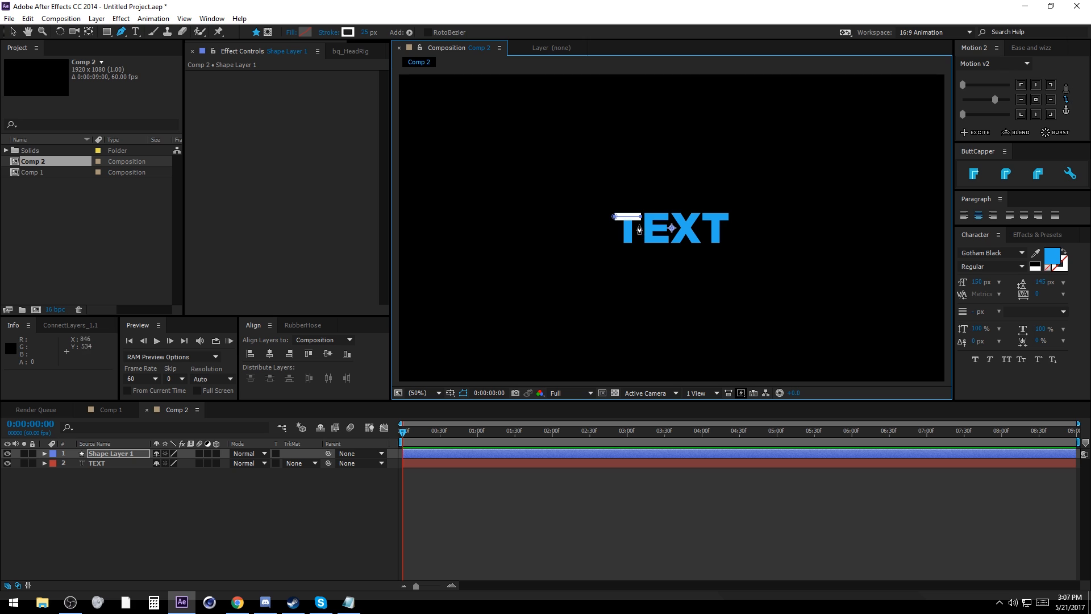
scroll(640, 229, "up", 6)
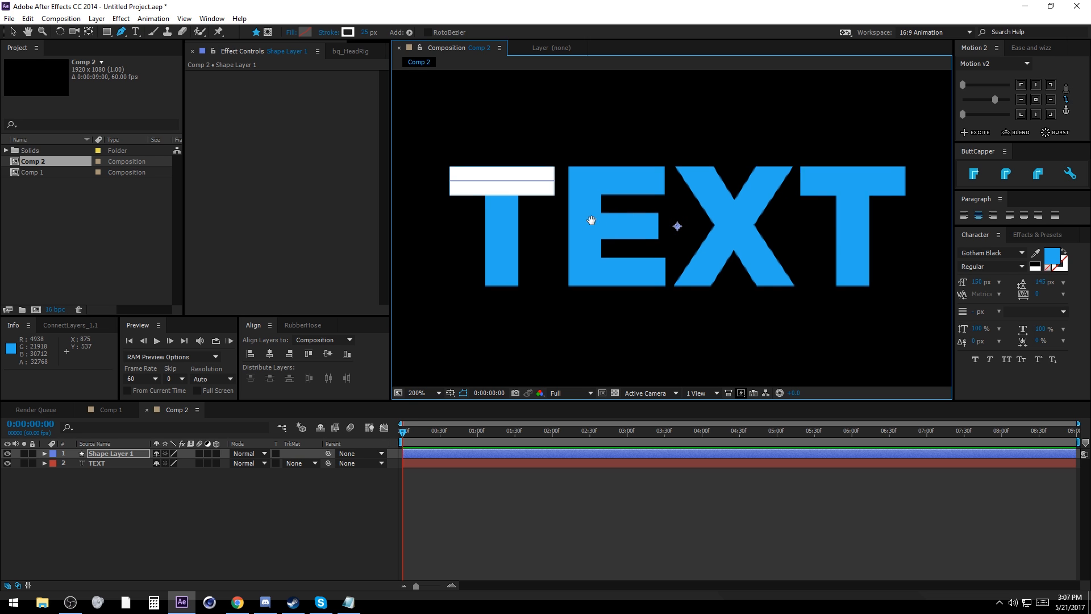
left_click_drag(660, 226, 662, 241)
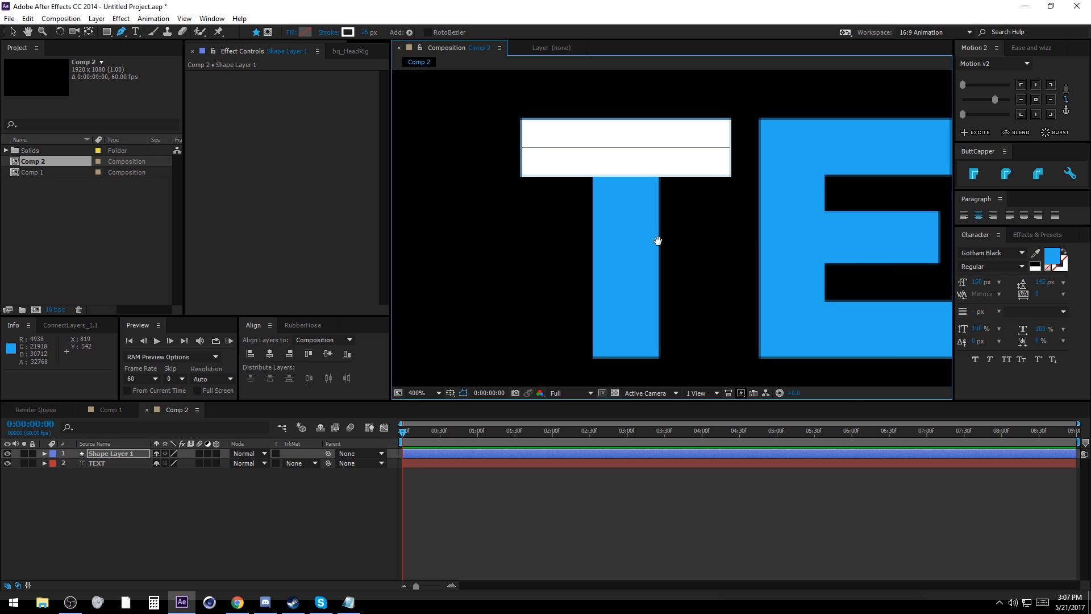
left_click(595, 518)
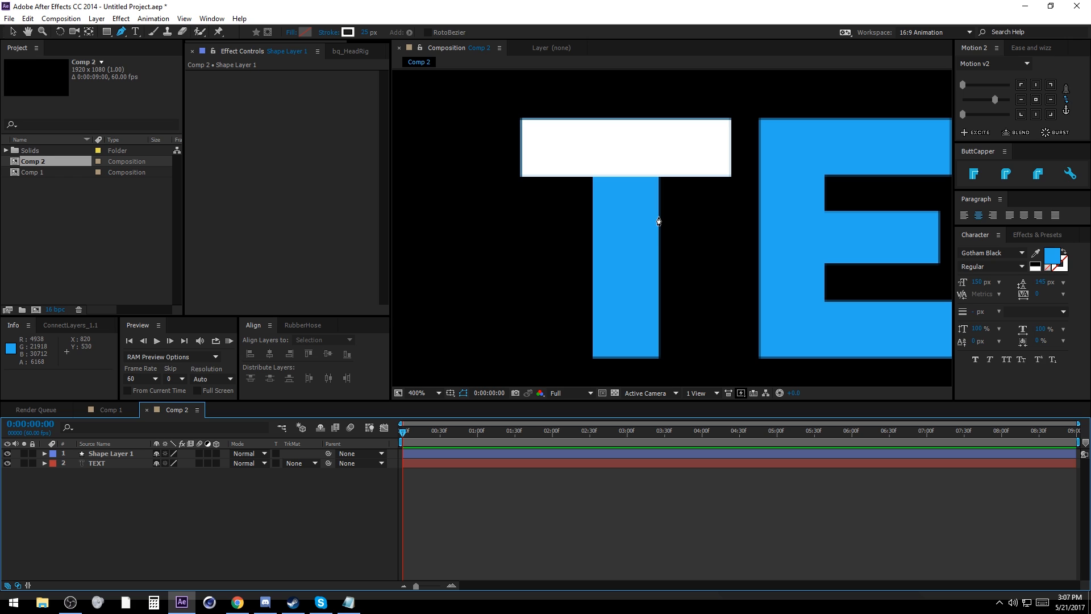
left_click(625, 359)
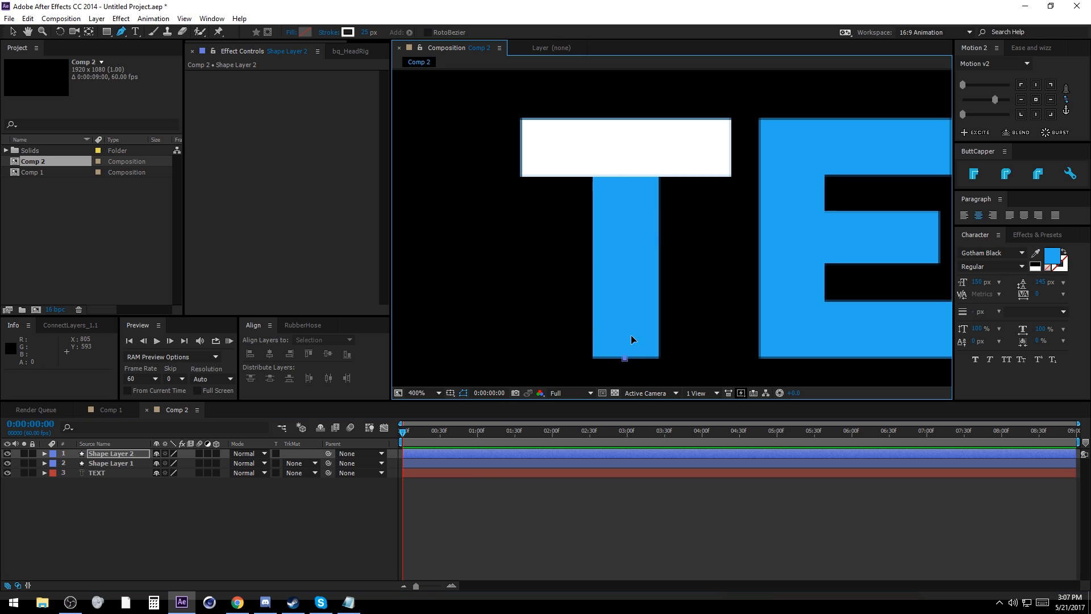
left_click(626, 174)
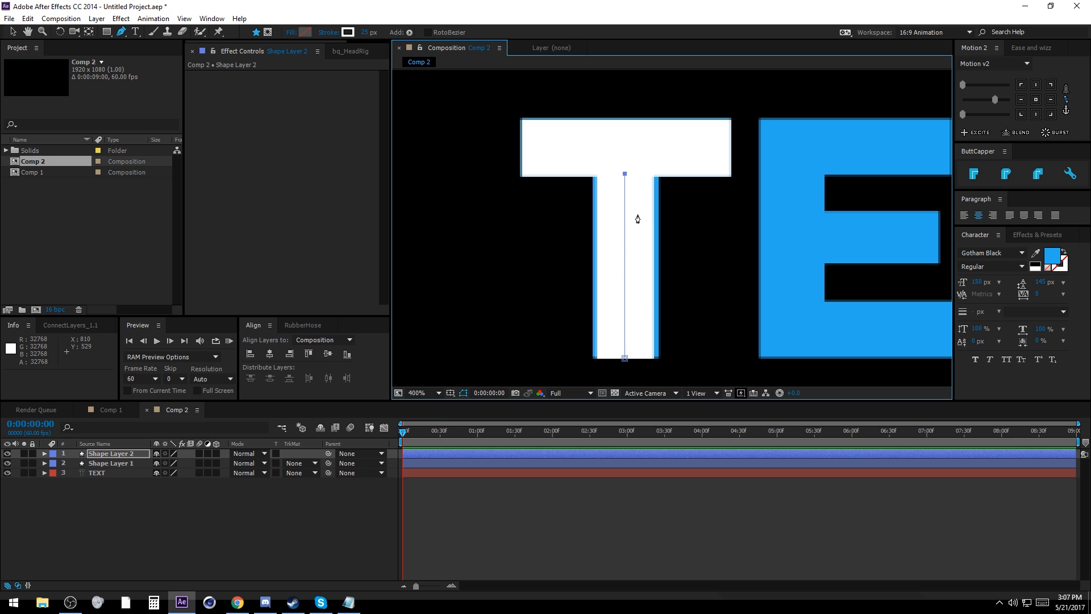
left_click_drag(652, 217, 566, 189)
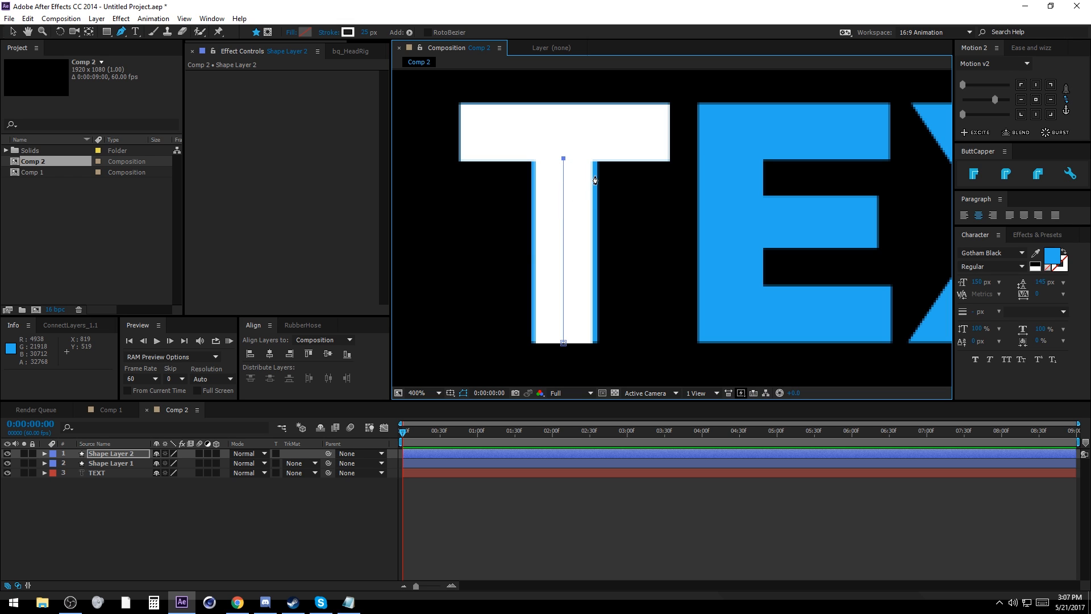
key("v")
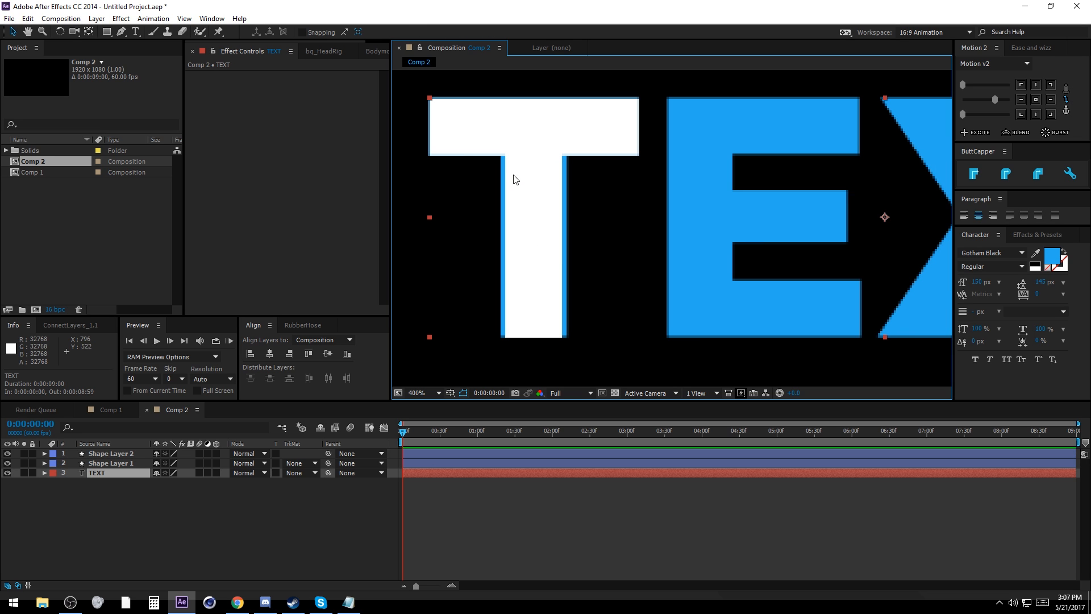
left_click(523, 497)
left_click_drag(536, 170, 585, 190)
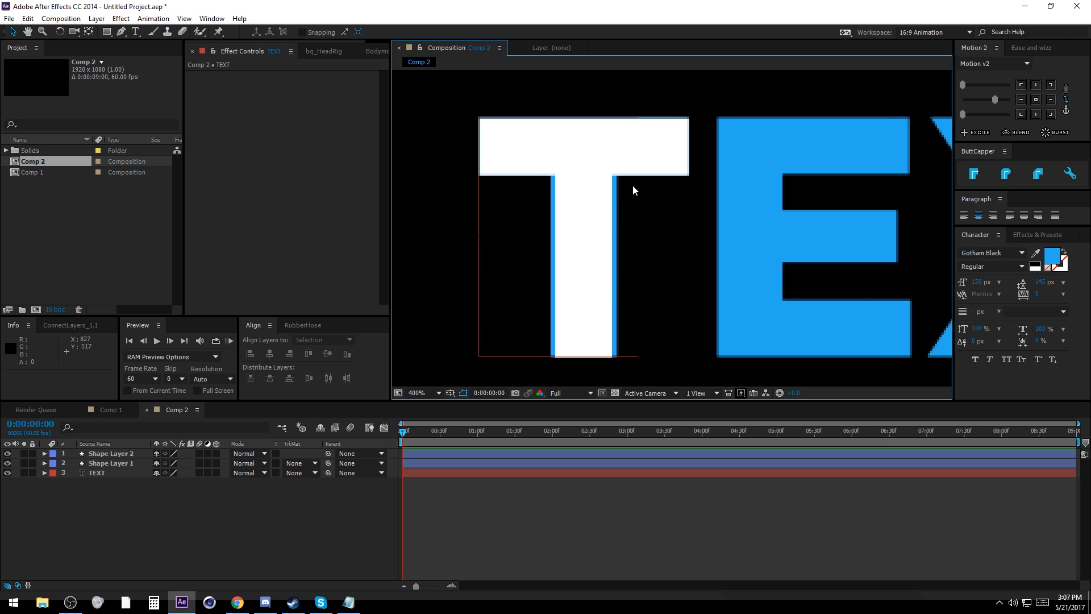
left_click_drag(633, 185, 538, 162)
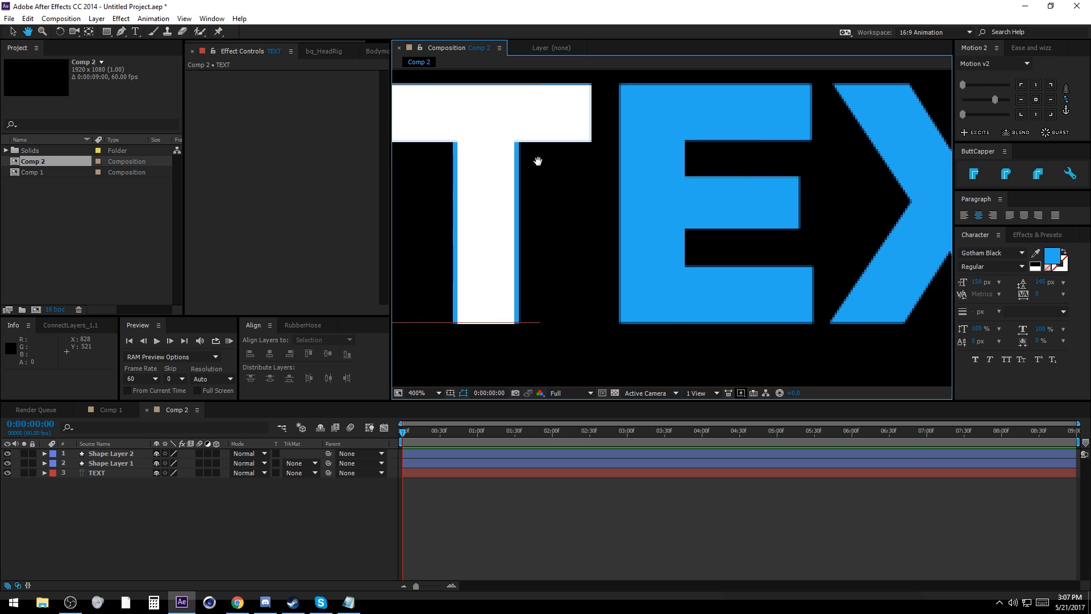
Step: Draw a horizontal pen path along the E's top arm, from its outer end to the stem, on a new shape layer
left_click(122, 32)
left_click_drag(735, 201, 802, 220)
left_click_drag(699, 159, 797, 155)
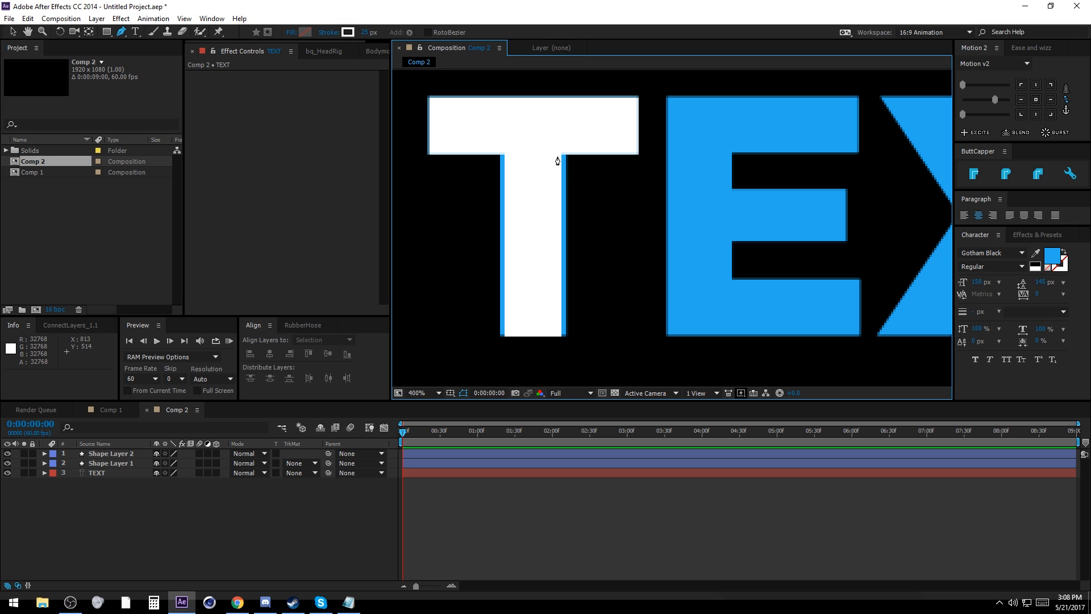
left_click(859, 126)
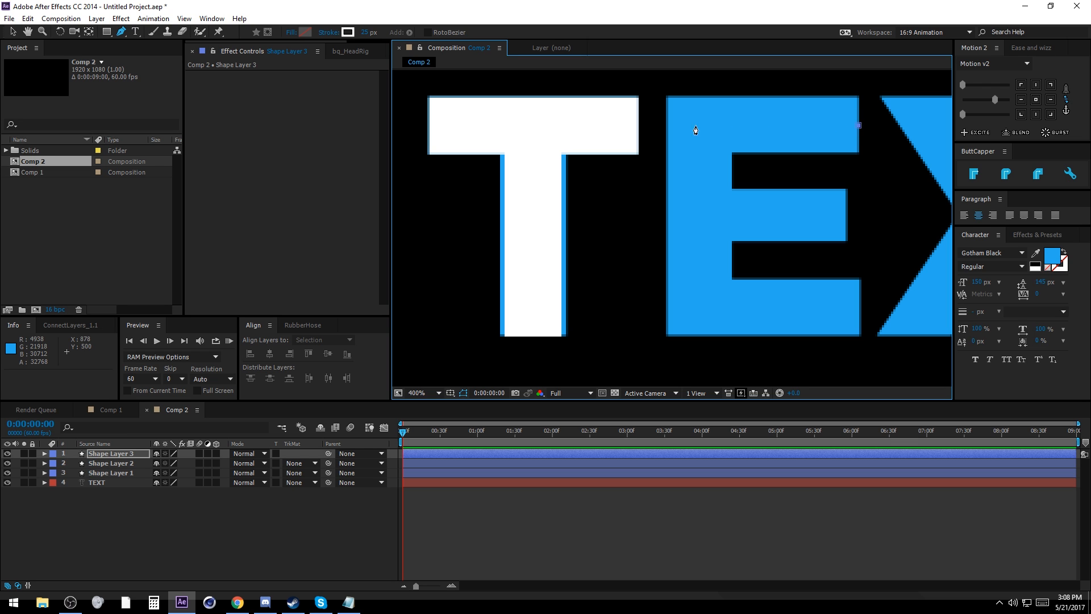
left_click(666, 125)
left_click(688, 438)
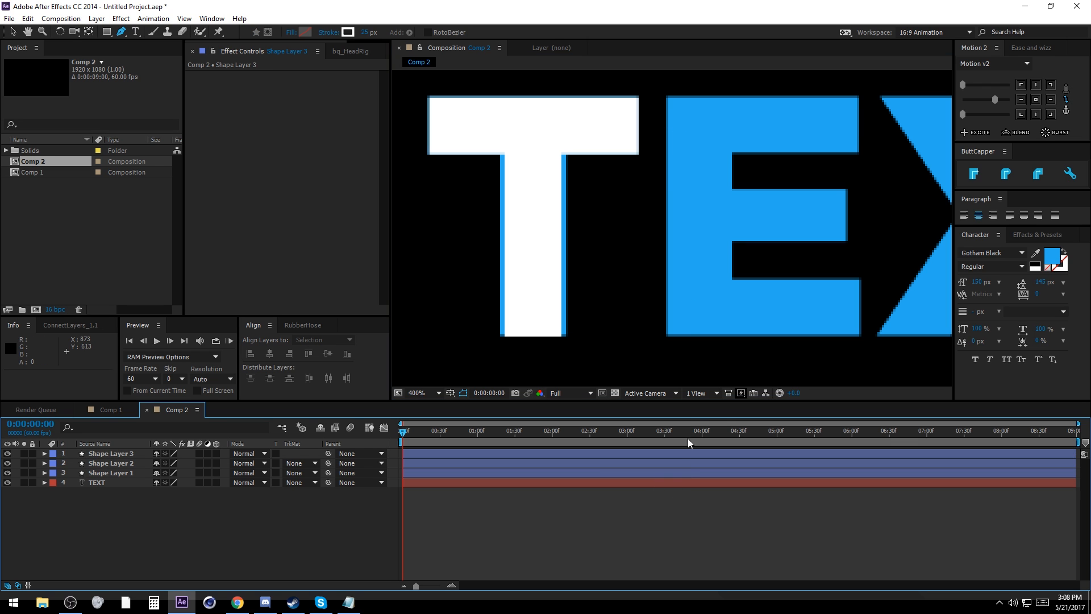
Step: Try to draw a vertical path down the E's stem on a new shape layer, then undo it
left_click(700, 154)
left_click(700, 335)
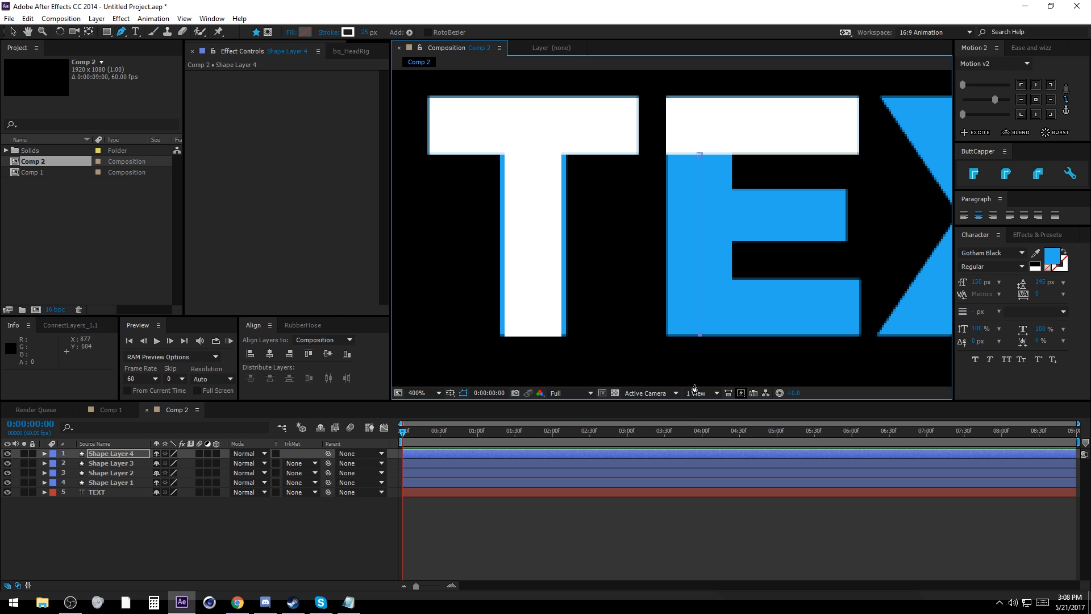
left_click(653, 520)
key("ctrl+z")
key("ctrl+z")
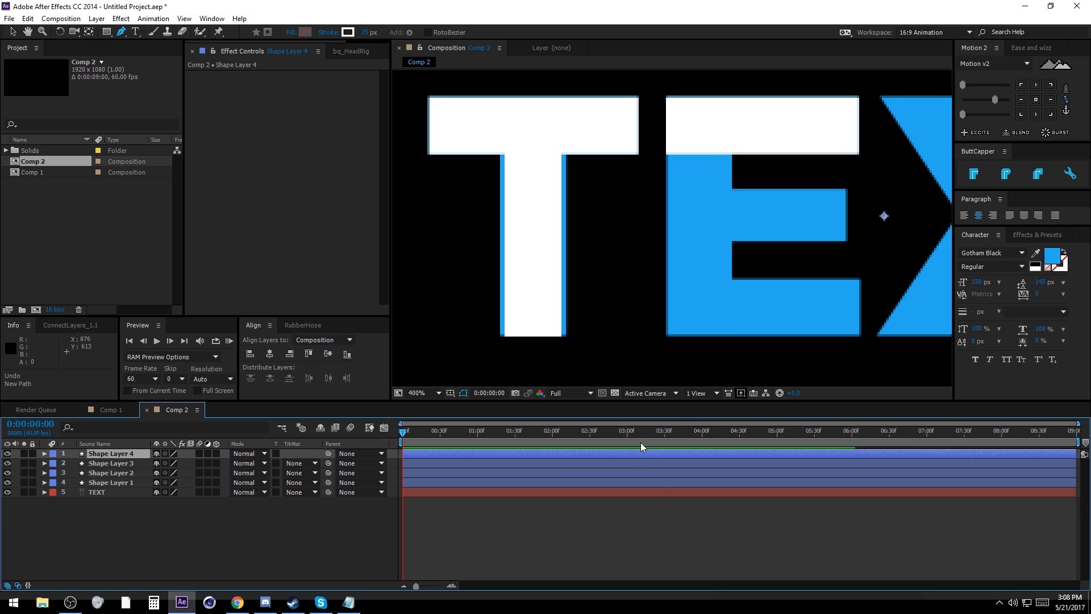
Step: Undo the leftover path segment and draw one continuous pen path along the E's top arm, down its stem and out its bottom arm
key("ctrl+z")
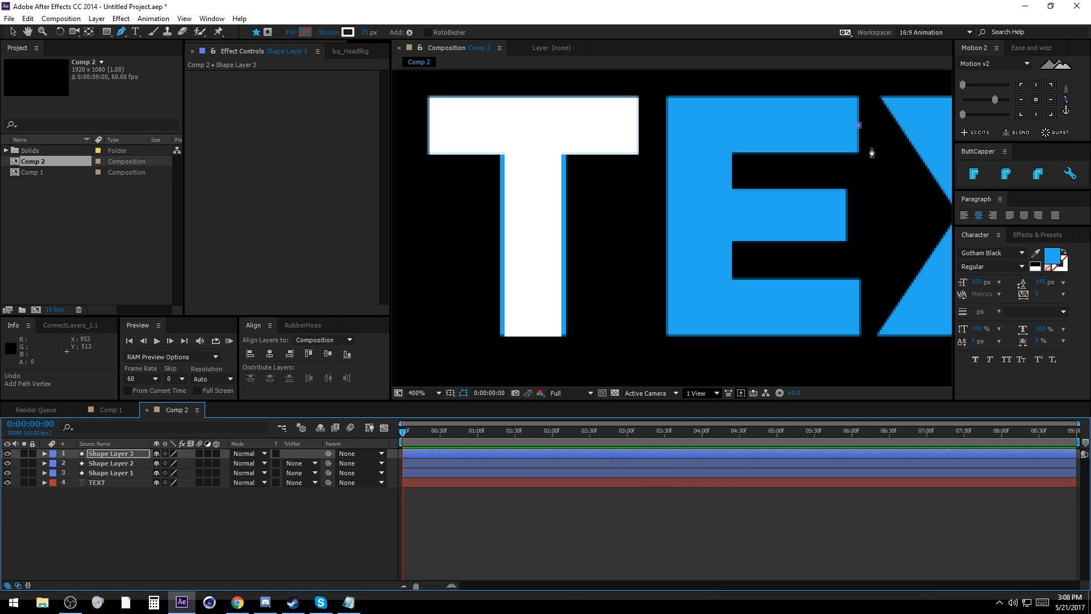
left_click(860, 125)
left_click(703, 126)
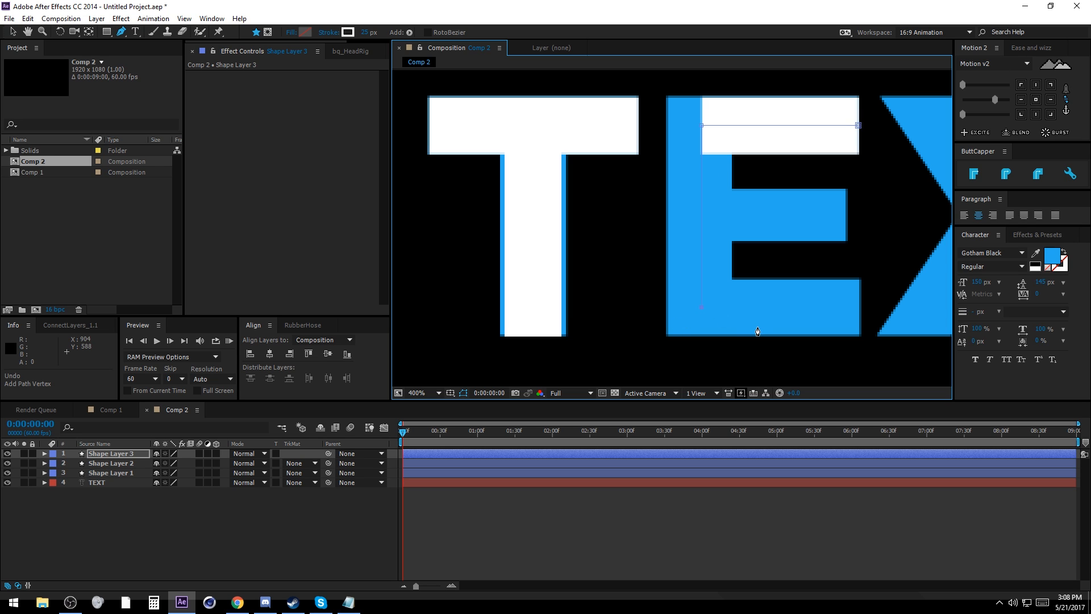
left_click(861, 308)
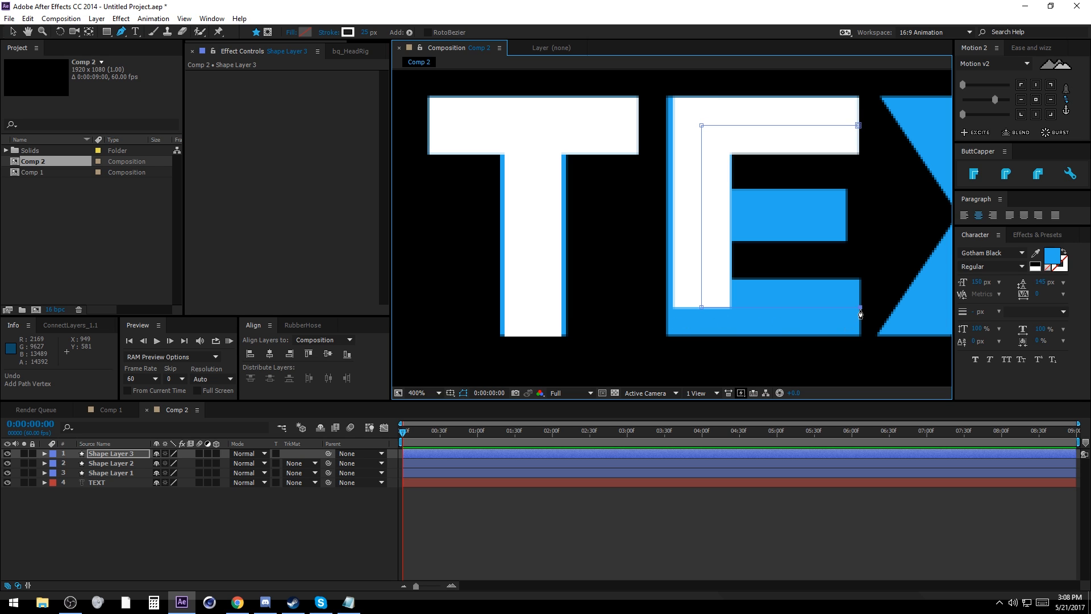
Step: Nudge the two stem corner points of the E's path slightly outward toward the stem's outer edge
key("v")
left_click(702, 307)
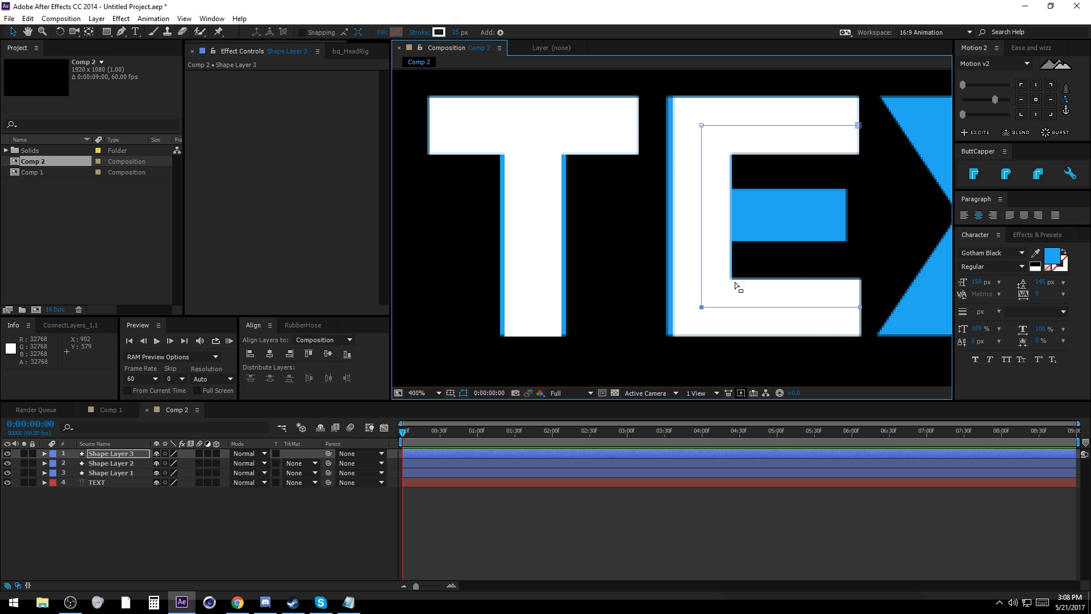
key("Left")
key("Left")
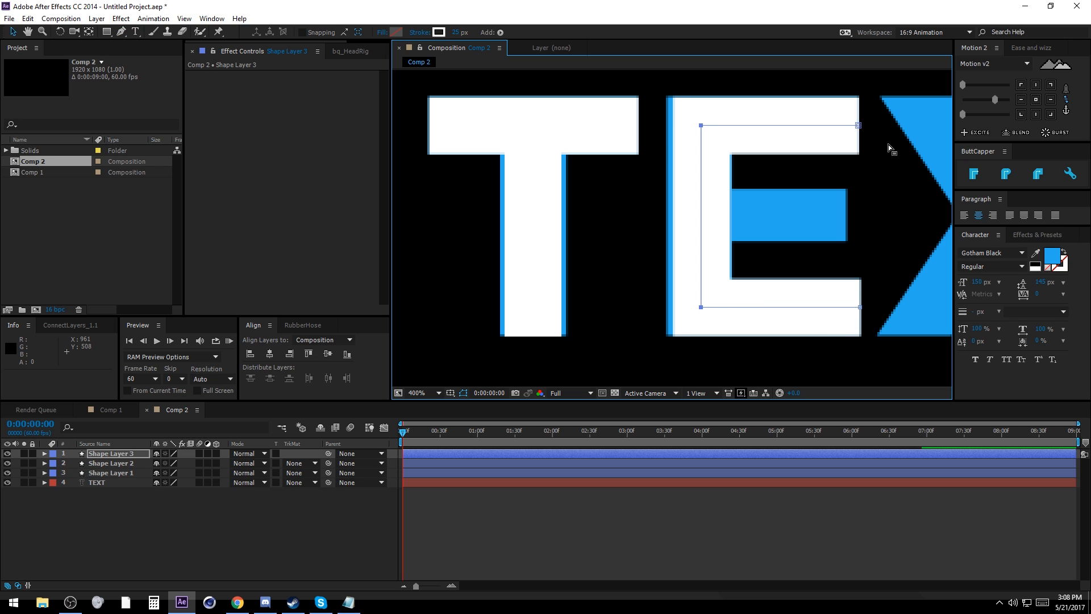
key("Left")
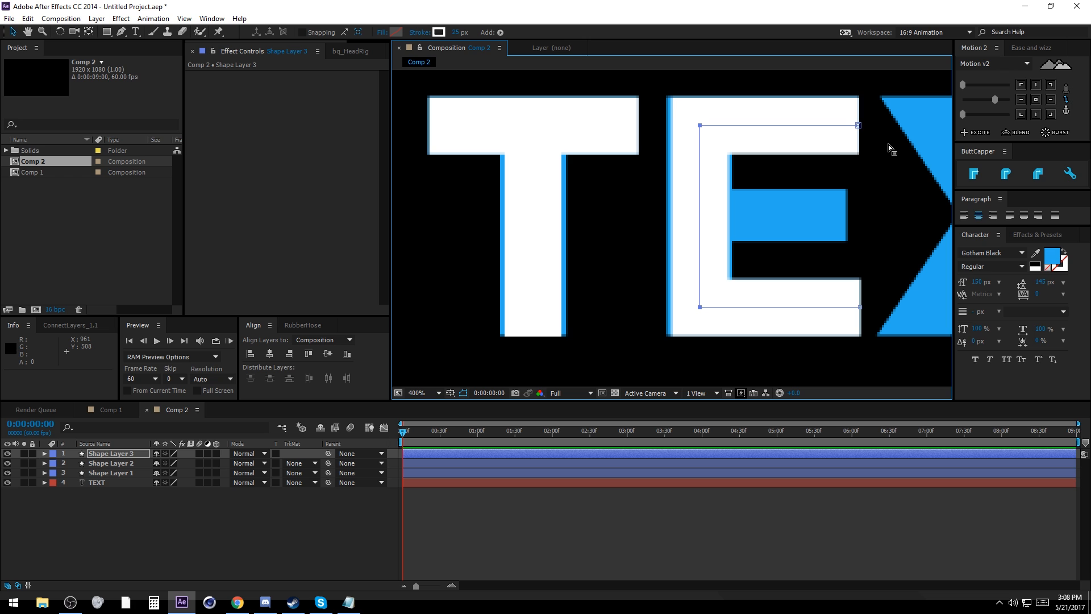
Step: Draw a horizontal pen path along the E's middle arm, from its outer end to the stem, on a new shape layer
left_click(633, 514)
left_click_drag(726, 308, 685, 307)
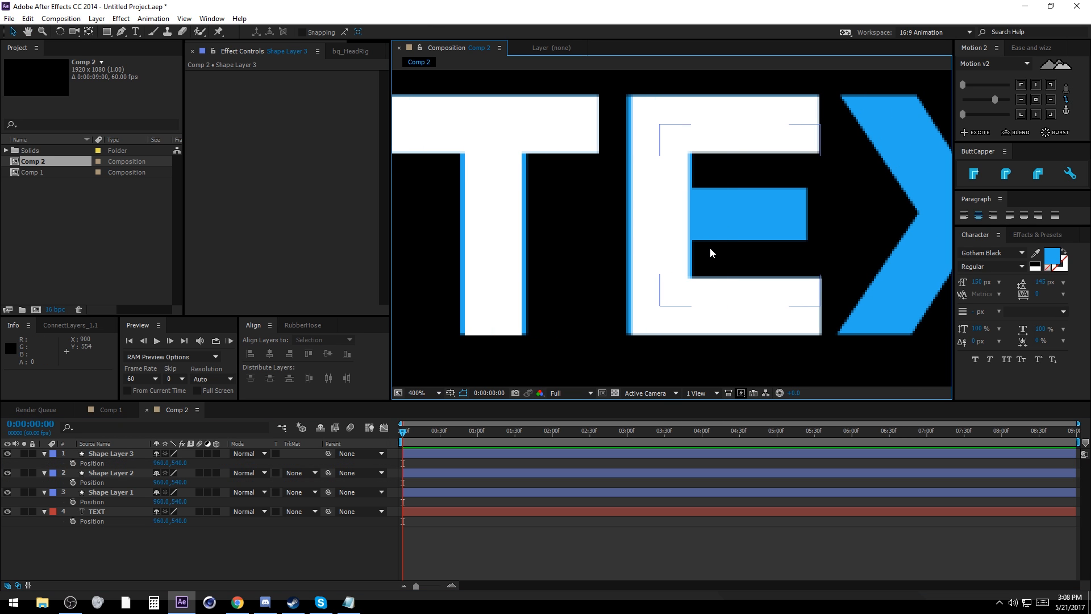
key("g")
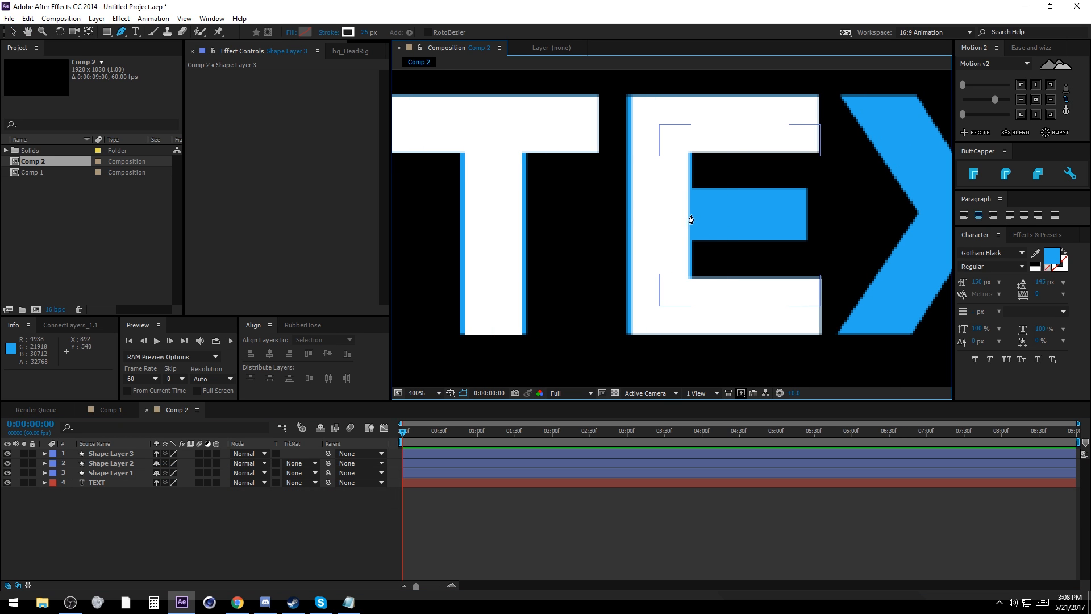
left_click(807, 215)
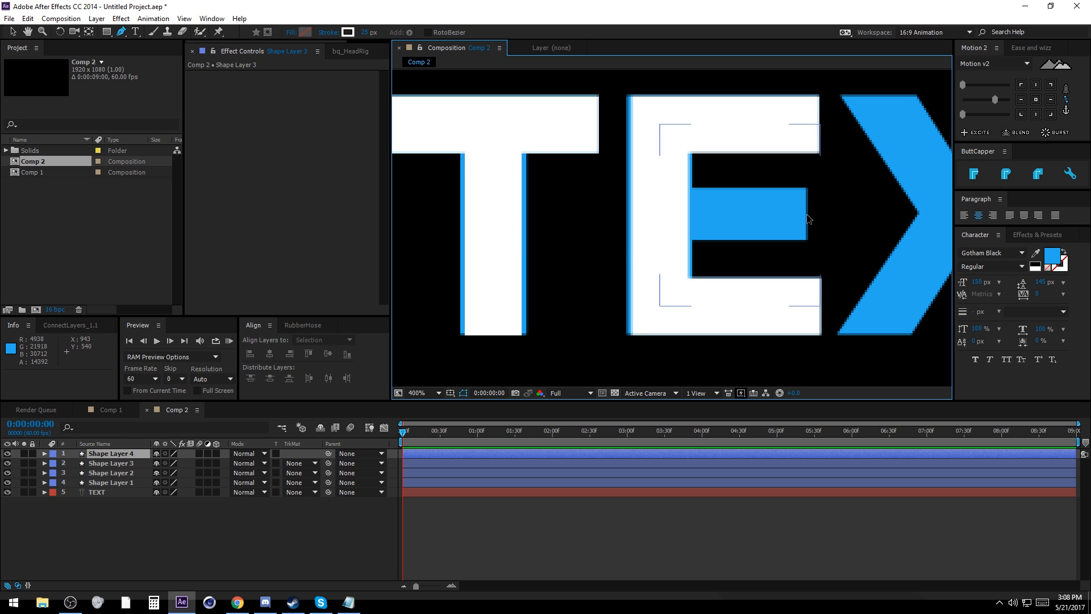
left_click(687, 214)
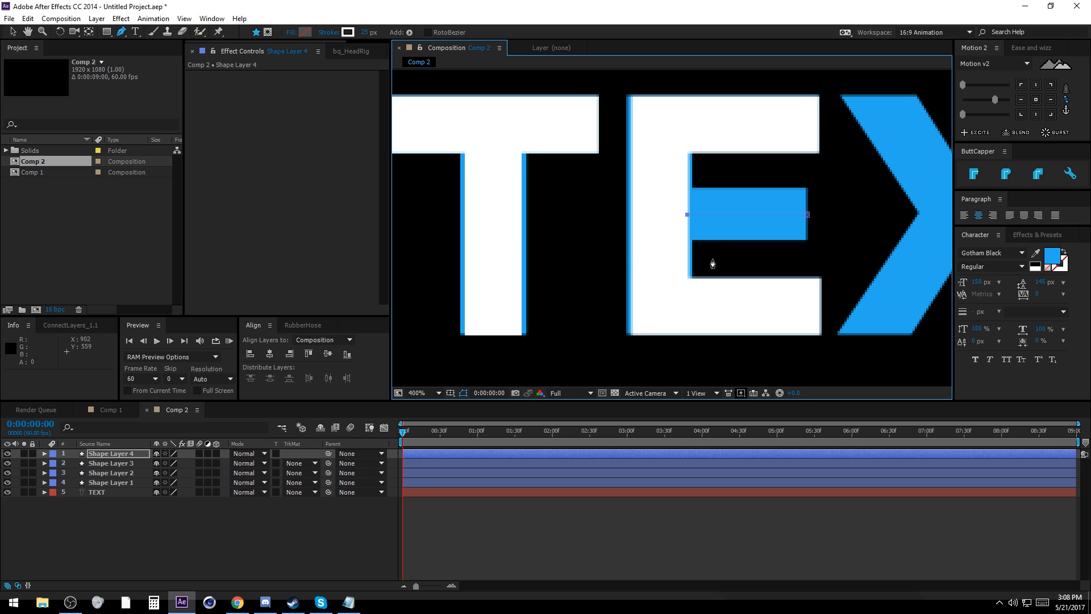
left_click(619, 458)
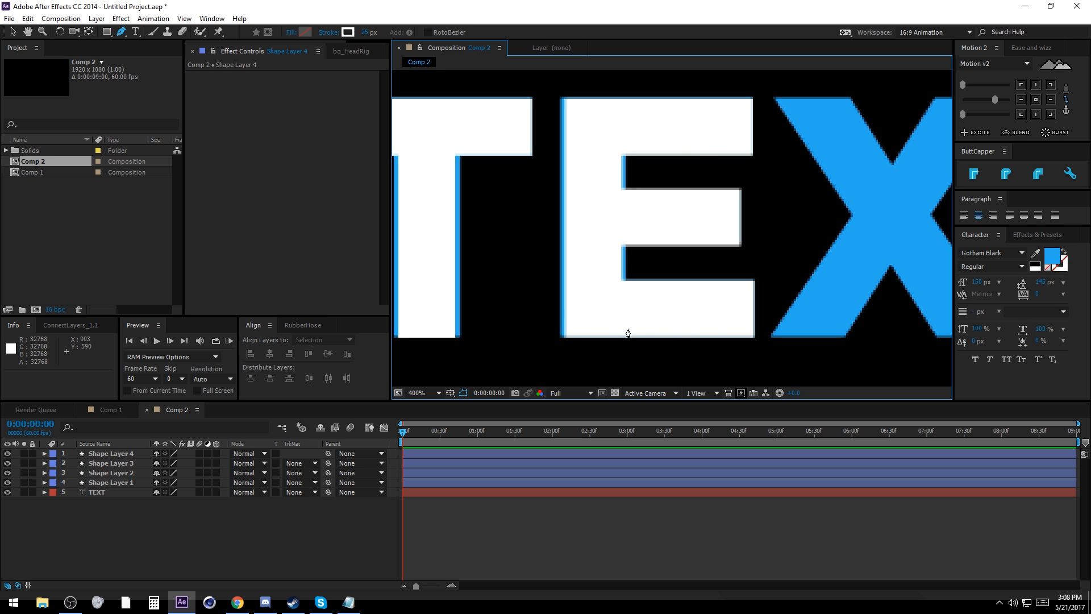
Step: Draw a diagonal pen path across the X from its upper-left end to its lower-right end on a new shape layer
key("space")
left_click_drag(766, 239, 556, 253)
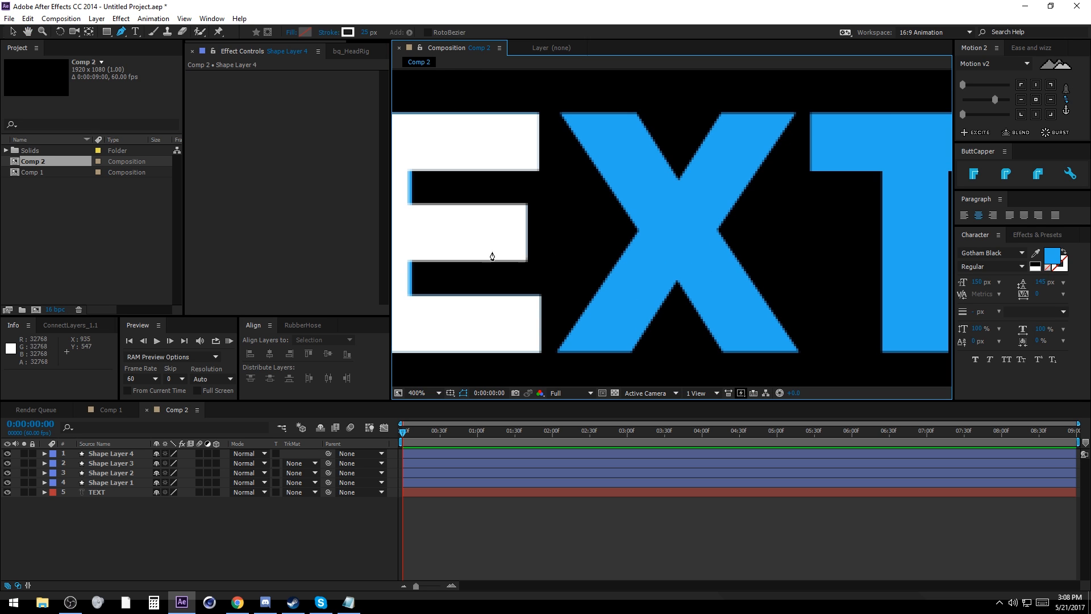
key("space")
left_click_drag(448, 210, 575, 166)
left_click_drag(706, 195, 675, 244)
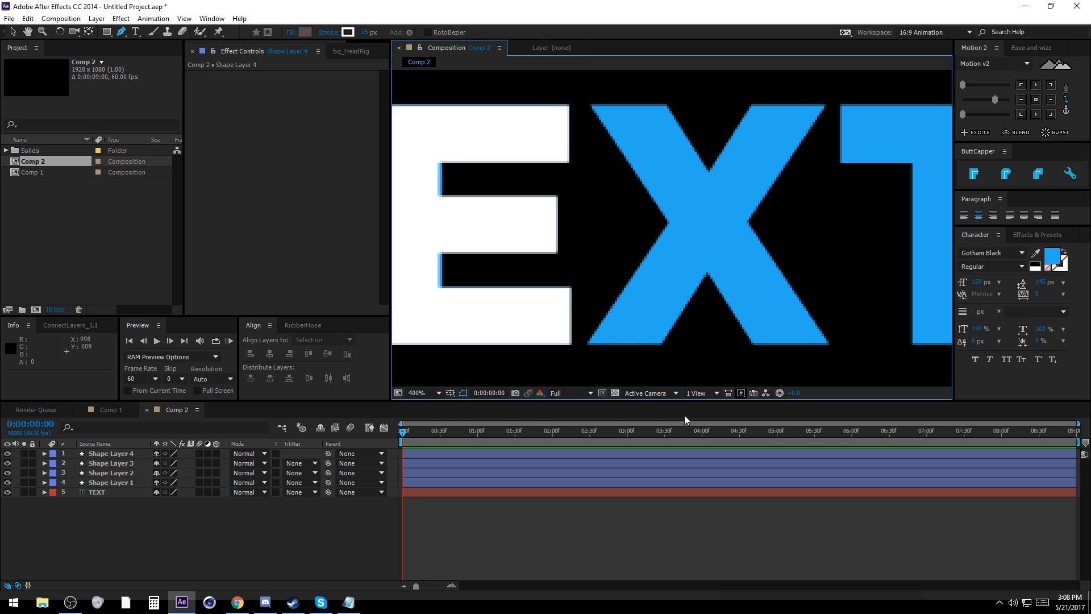
scroll(641, 237, "down", 2)
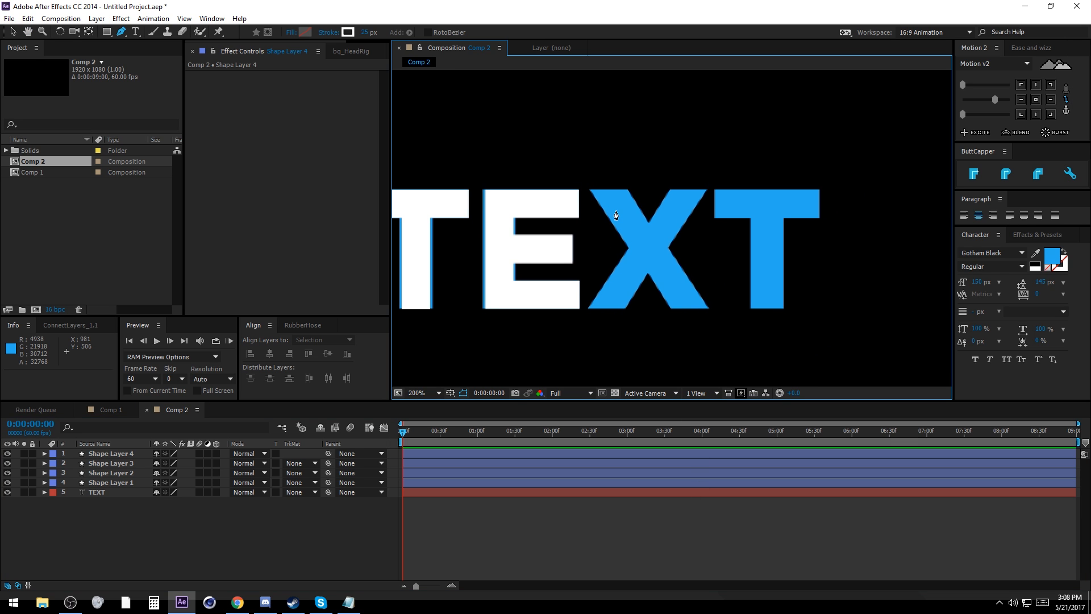
scroll(661, 246, "up", 2)
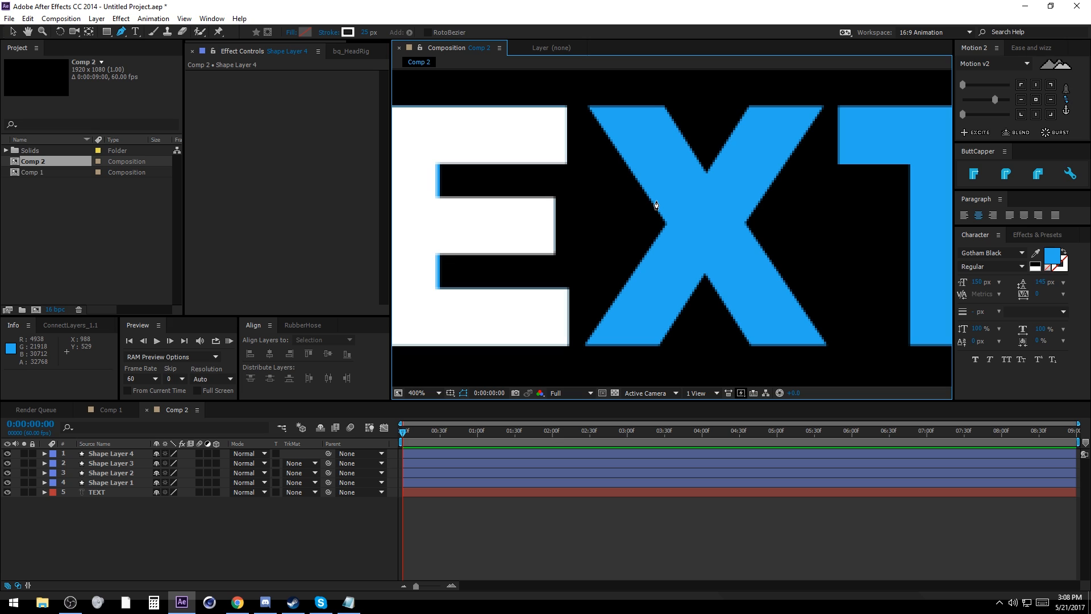
left_click(632, 106)
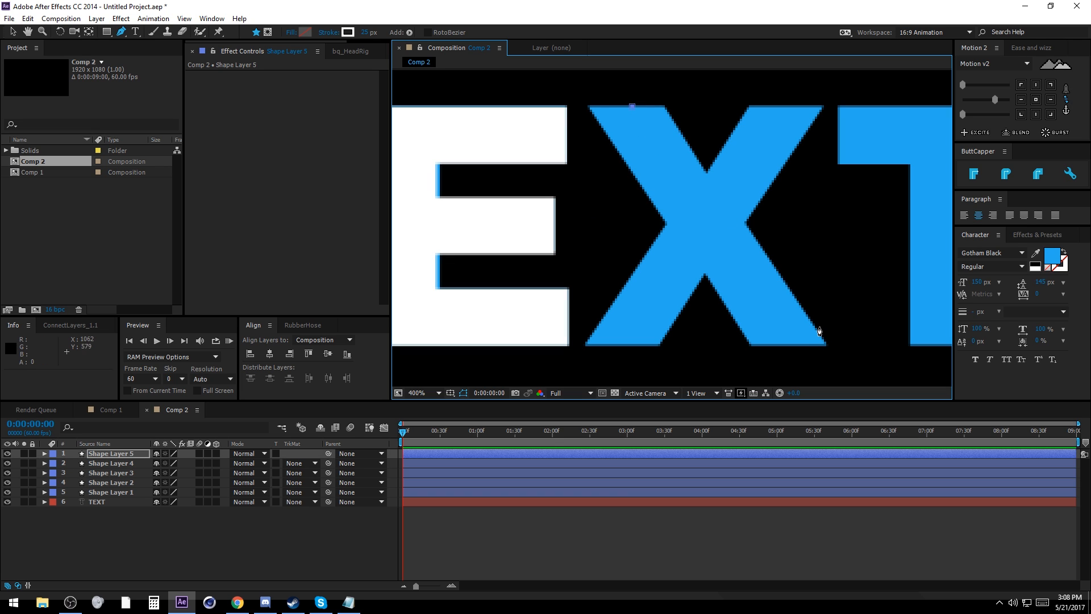
left_click(786, 347)
Step: Extend both ends of the diagonal path past the X's top and bottom edges so the stroke reaches the letter's outer corners
key("v")
left_click_drag(788, 347, 790, 345)
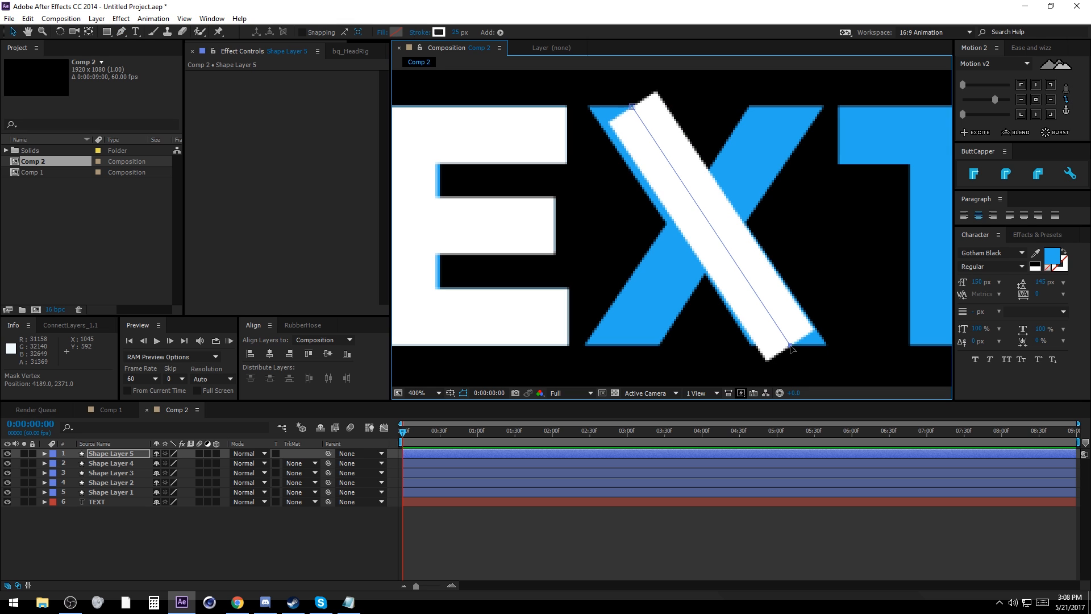
left_click_drag(631, 108, 622, 113)
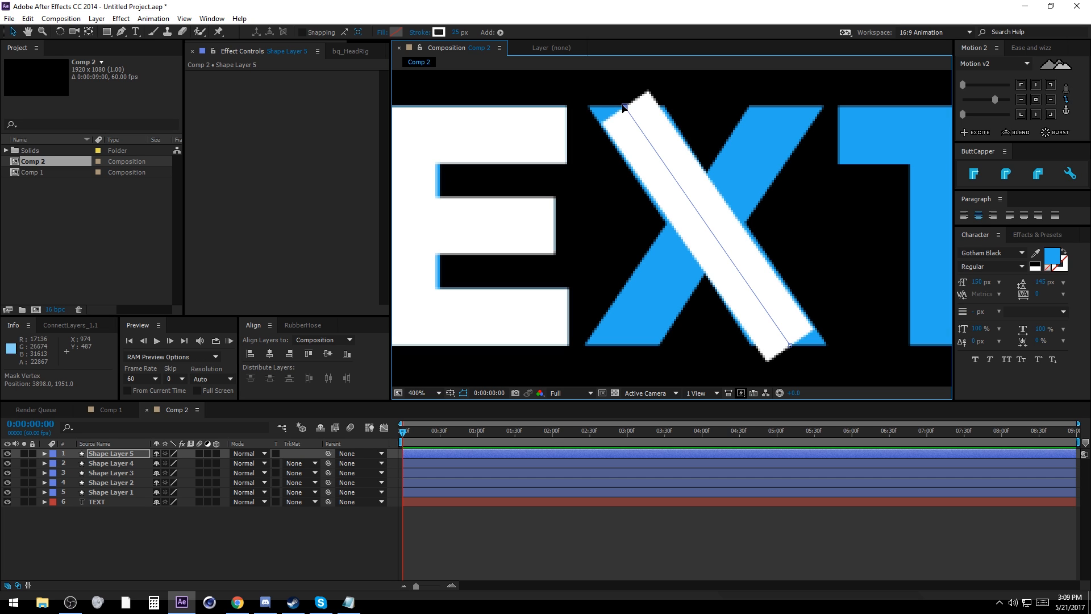
left_click_drag(626, 108, 614, 88)
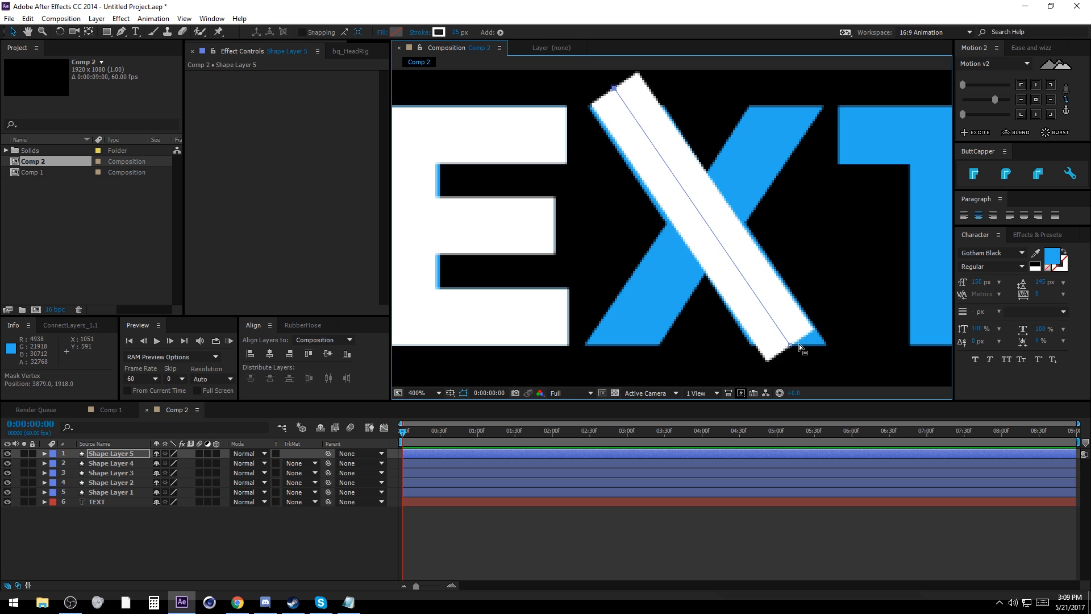
left_click(8, 502)
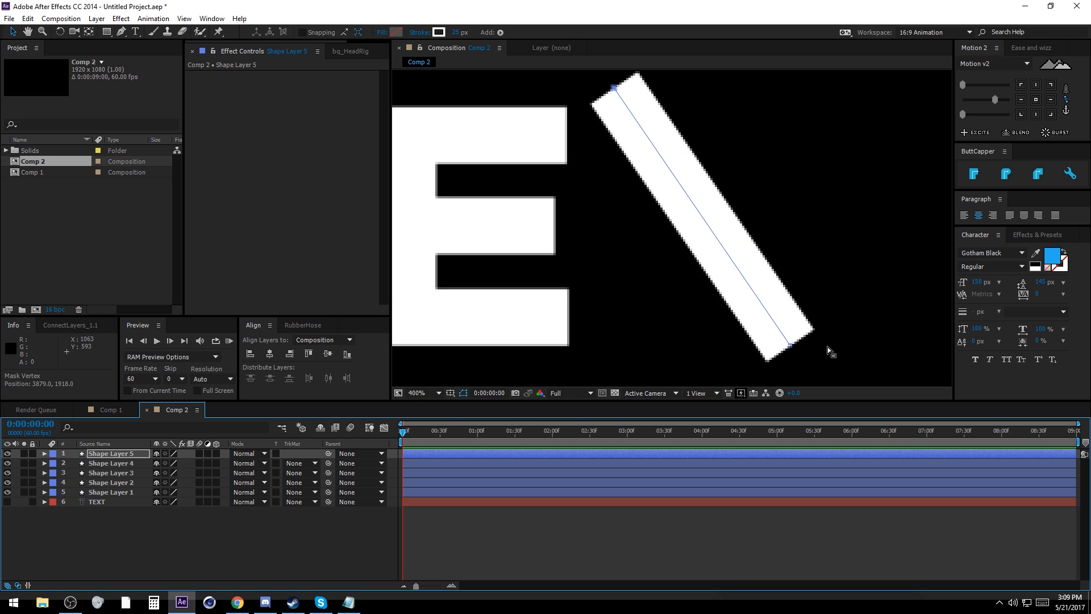
left_click(7, 502)
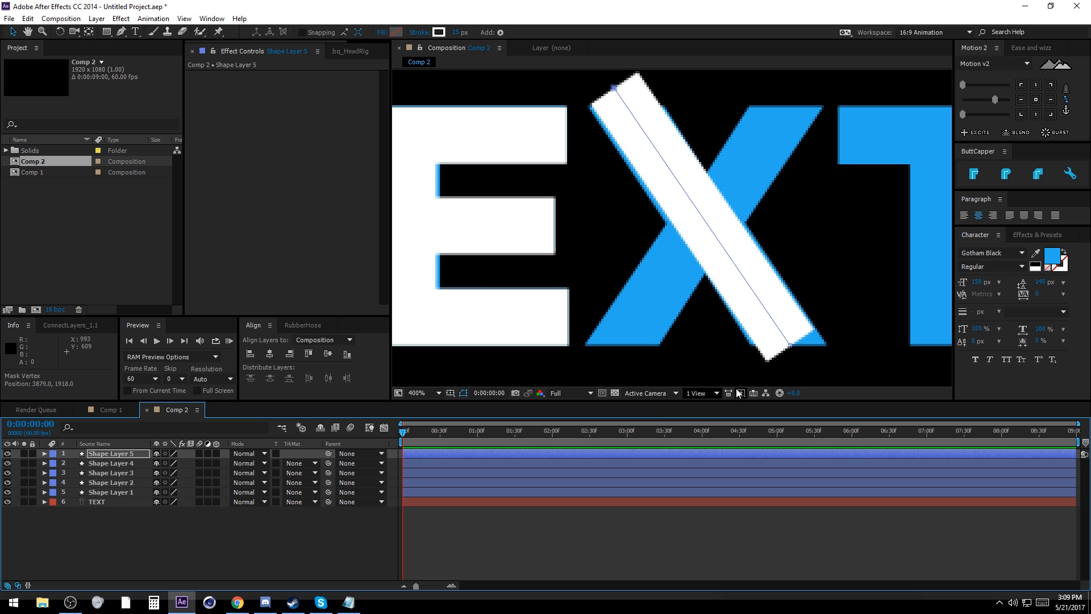
left_click_drag(791, 346, 806, 368)
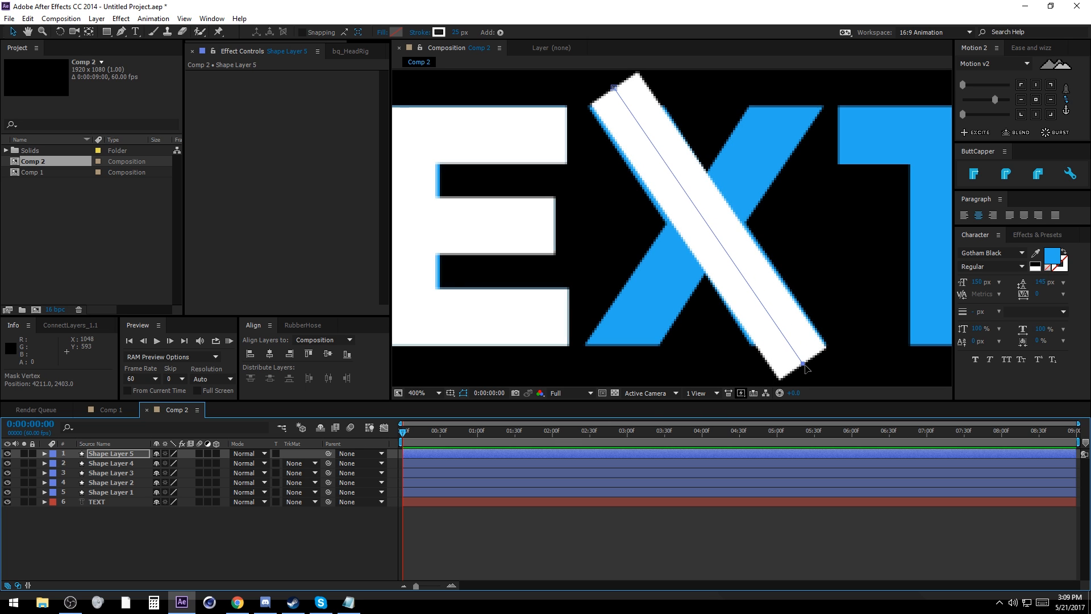
left_click(557, 553)
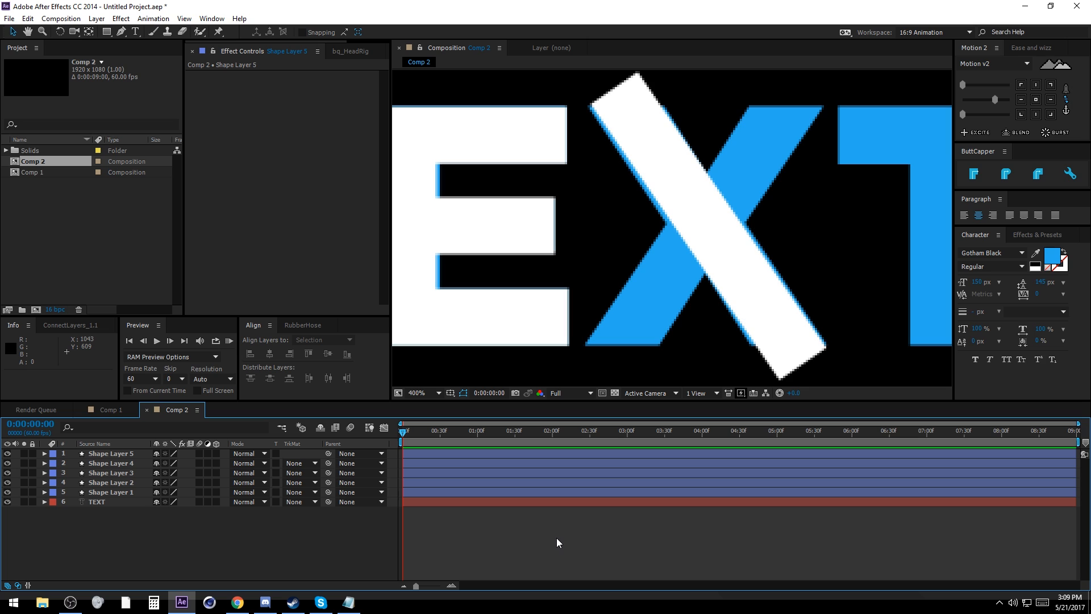
Step: Add a Repeater with 2 copies to the diagonal's shape layer, Shape Layer 5
left_click(102, 453)
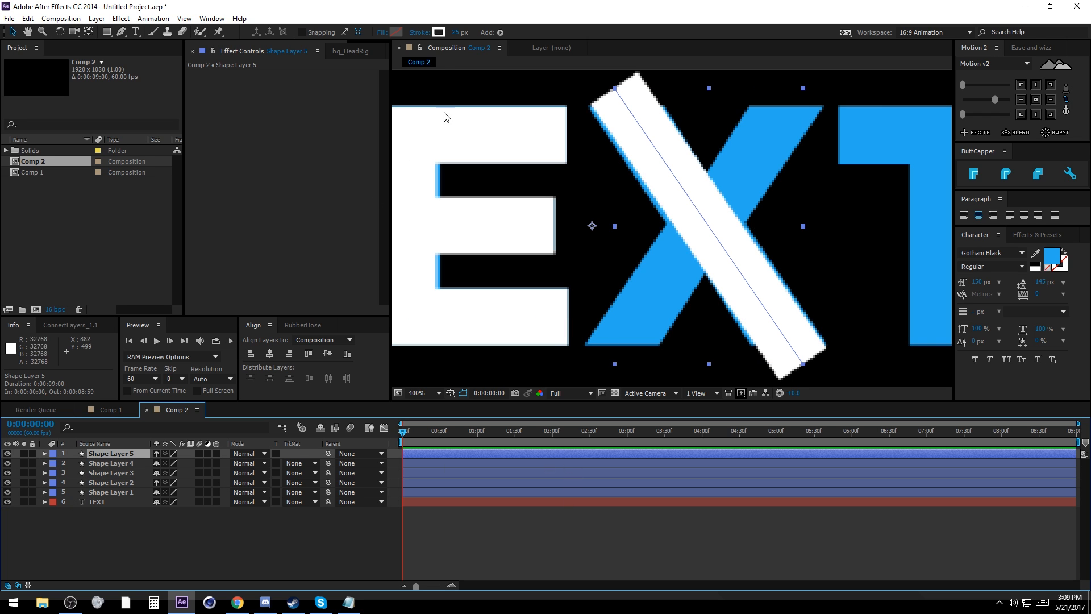
left_click(501, 32)
left_click(538, 197)
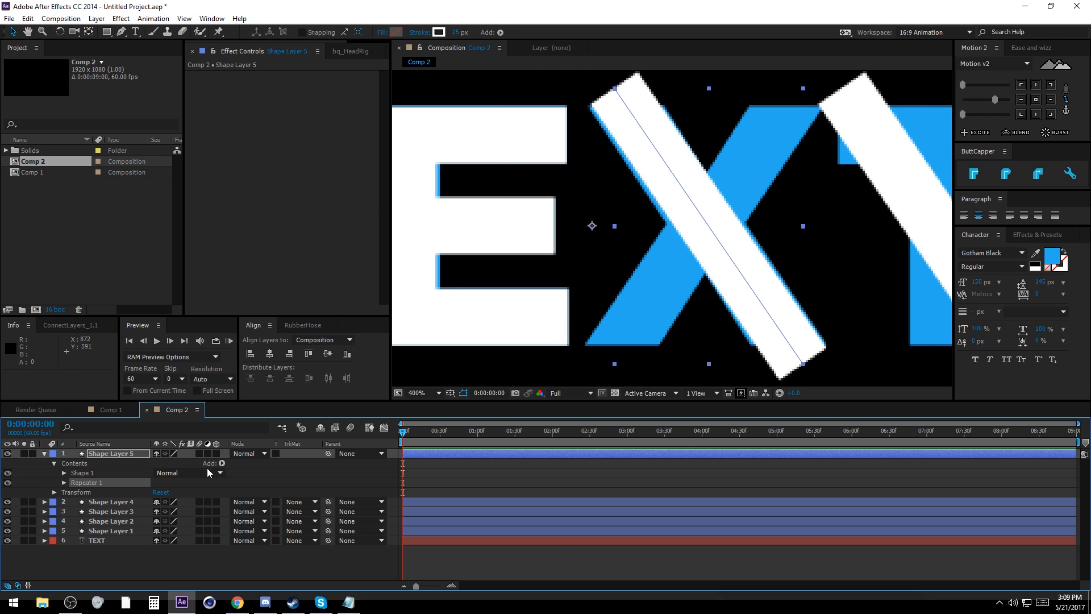
left_click(65, 483)
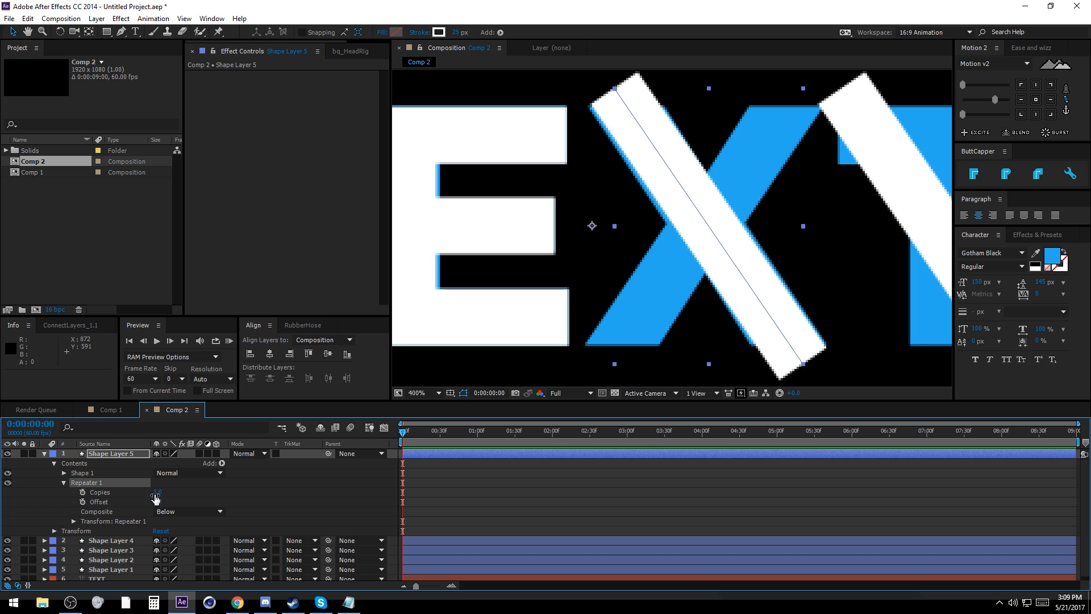
left_click(158, 492)
type("2")
key("Return")
Step: Unlink the Repeater's transform scale and set its horizontal value to -100% to mirror the diagonal into the X's other stroke
left_click(73, 520)
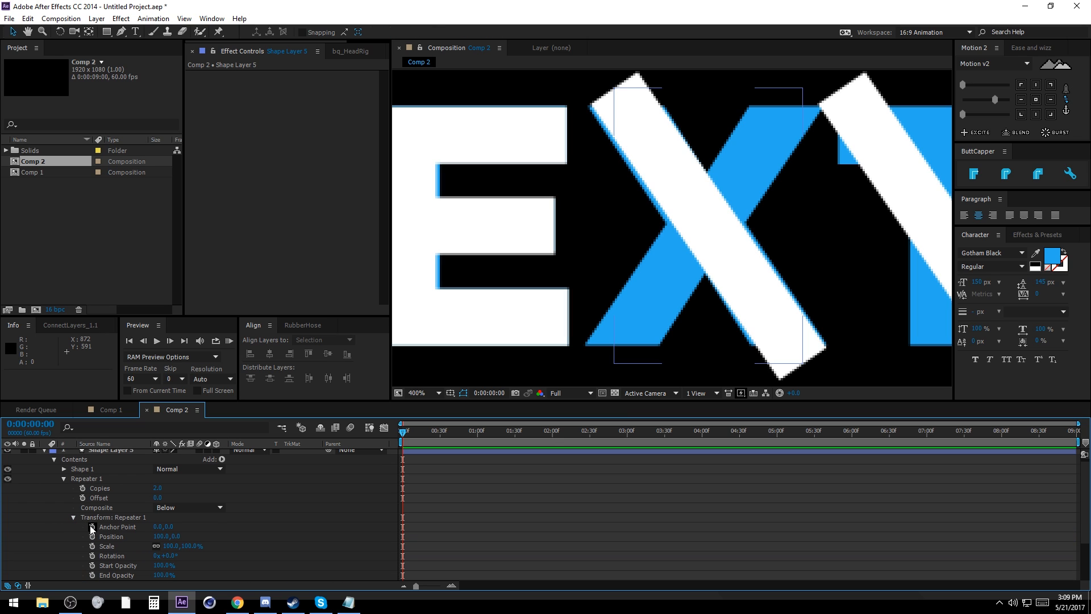
left_click(156, 548)
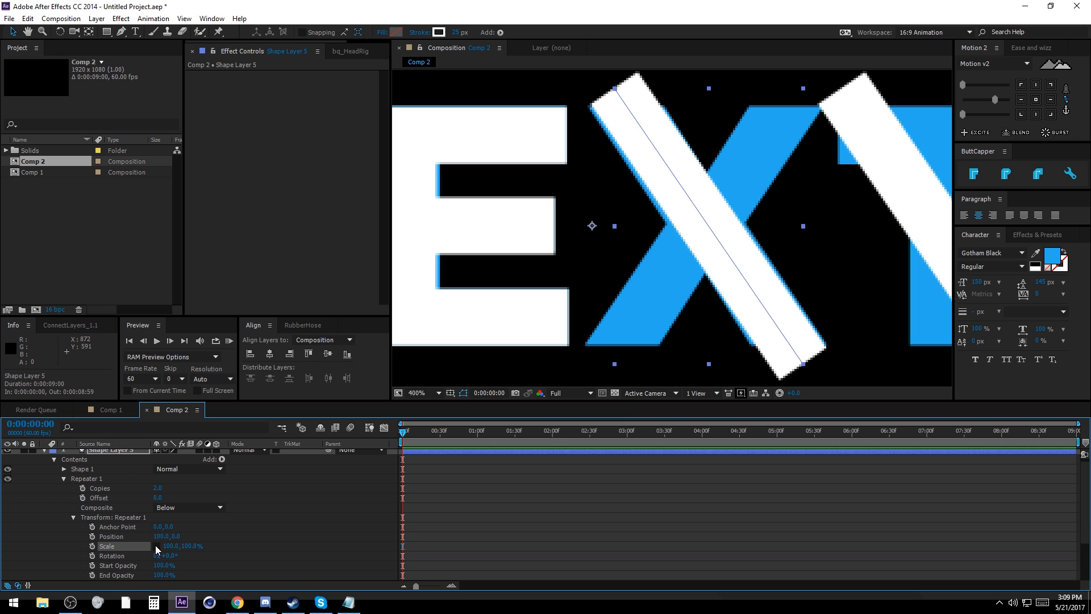
left_click(171, 545)
type("-100")
key("Return")
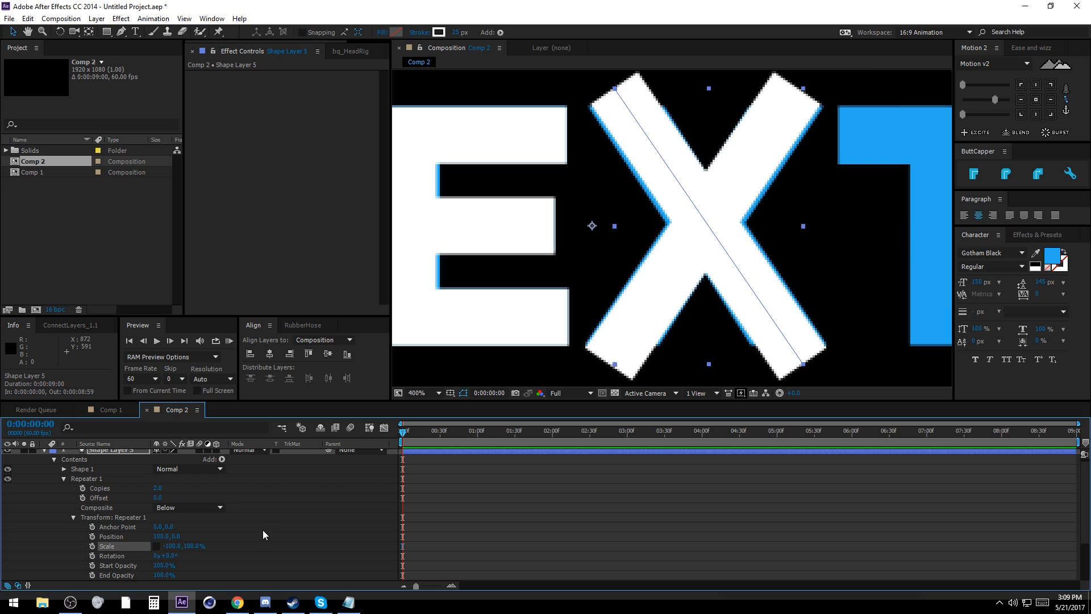
left_click(276, 524)
left_click_drag(738, 208, 624, 229)
scroll(665, 216, "down", 2)
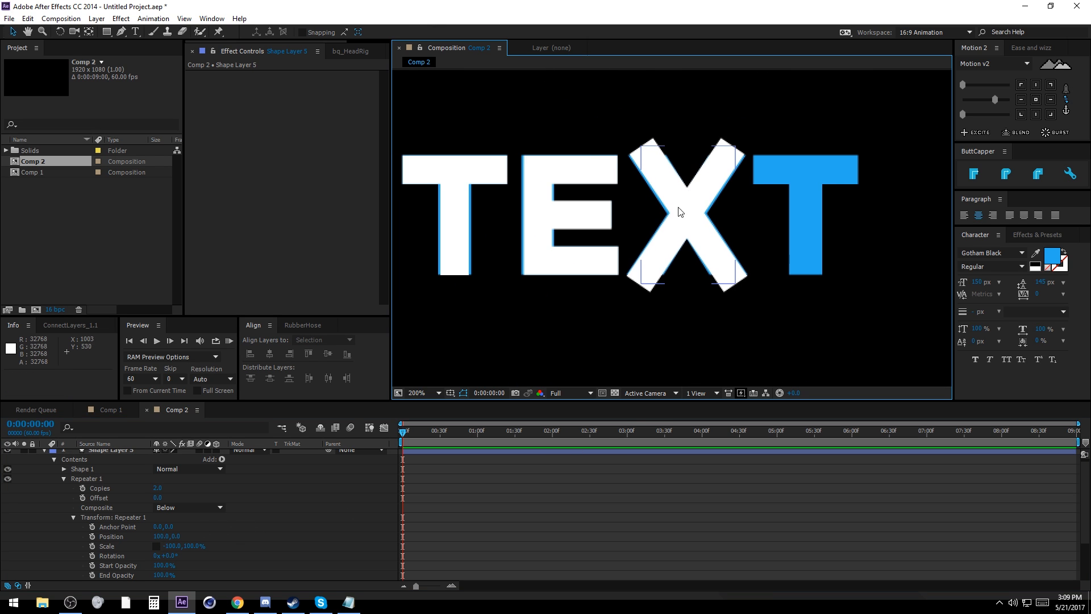
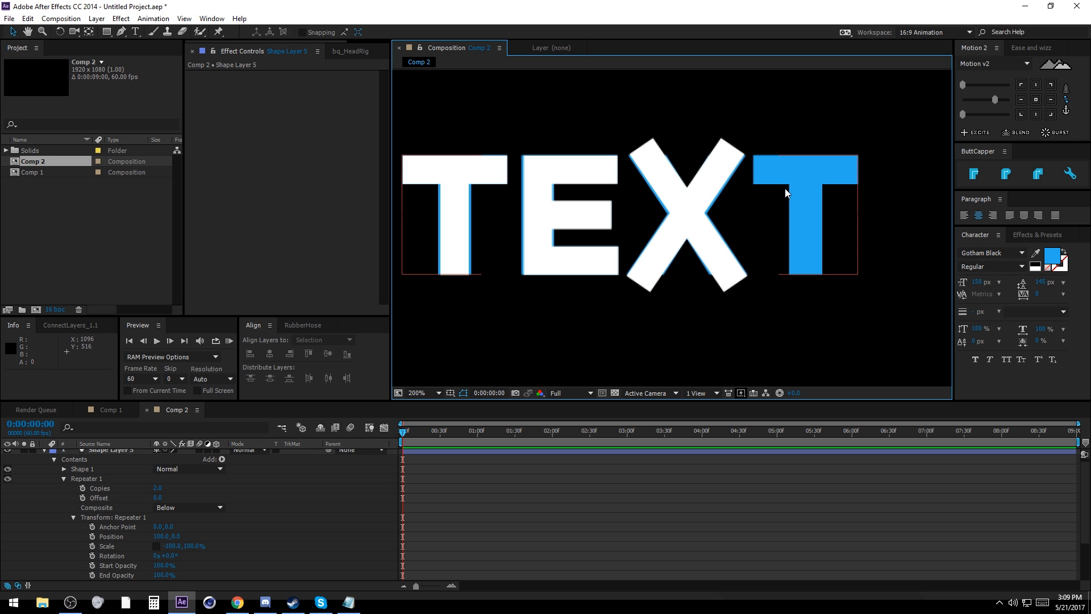
Step: Copy the first T's two stroke layers, Shape Layer 1 and Shape Layer 2, and paste them above Shape Layer 5
scroll(671, 228, "up", 2)
scroll(646, 302, "down", 2)
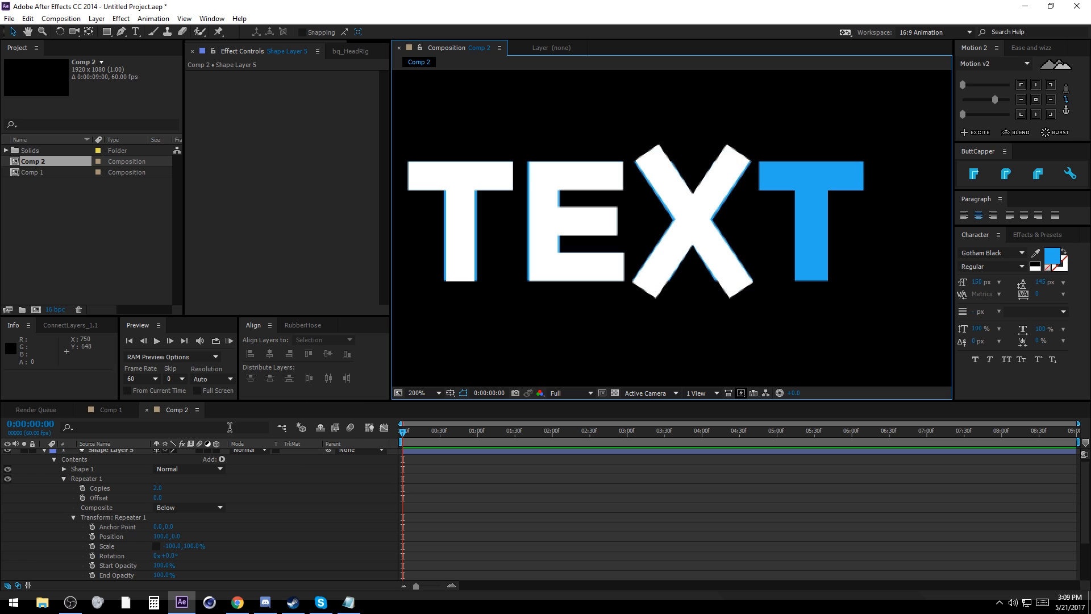
scroll(60, 479, "up", 1)
key("ctrl+a")
left_click(45, 453)
left_click(108, 543)
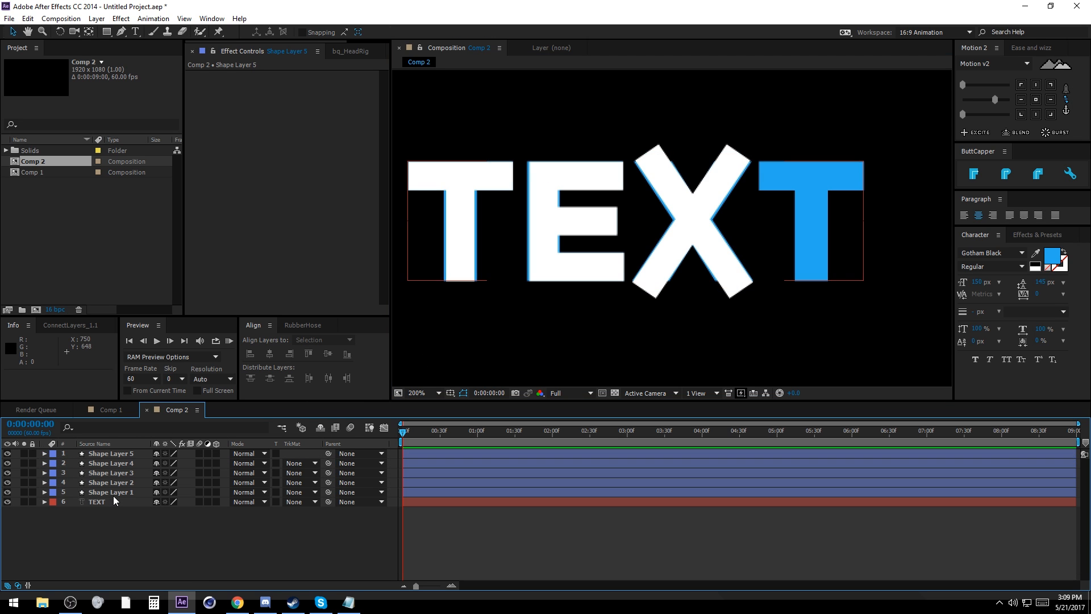
left_click(113, 492)
left_click(116, 483, "shift")
key("ctrl+c")
left_click(118, 456)
key("ctrl+v")
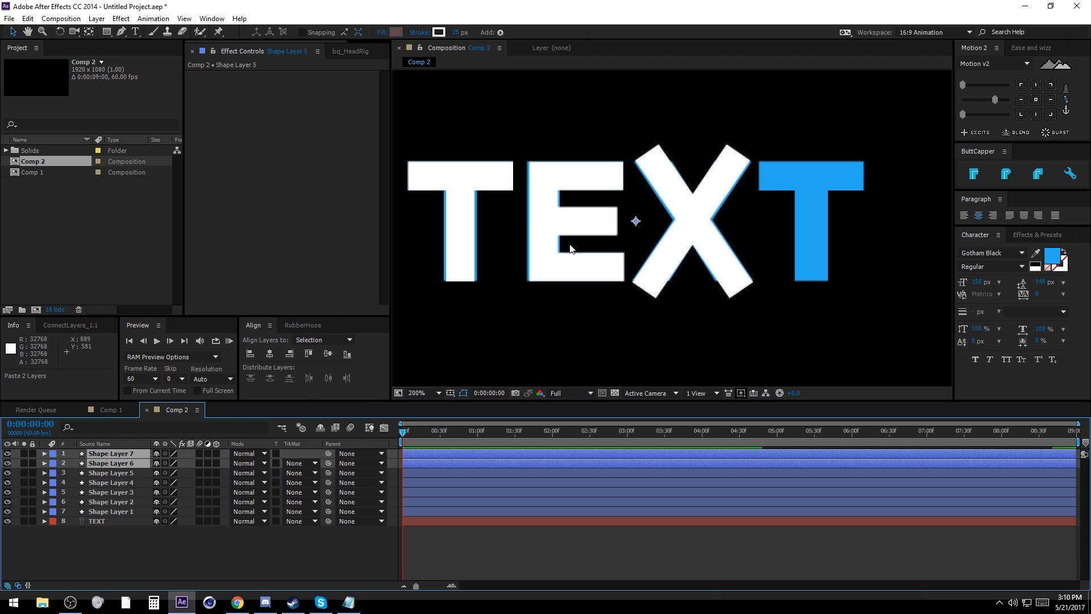
key("g")
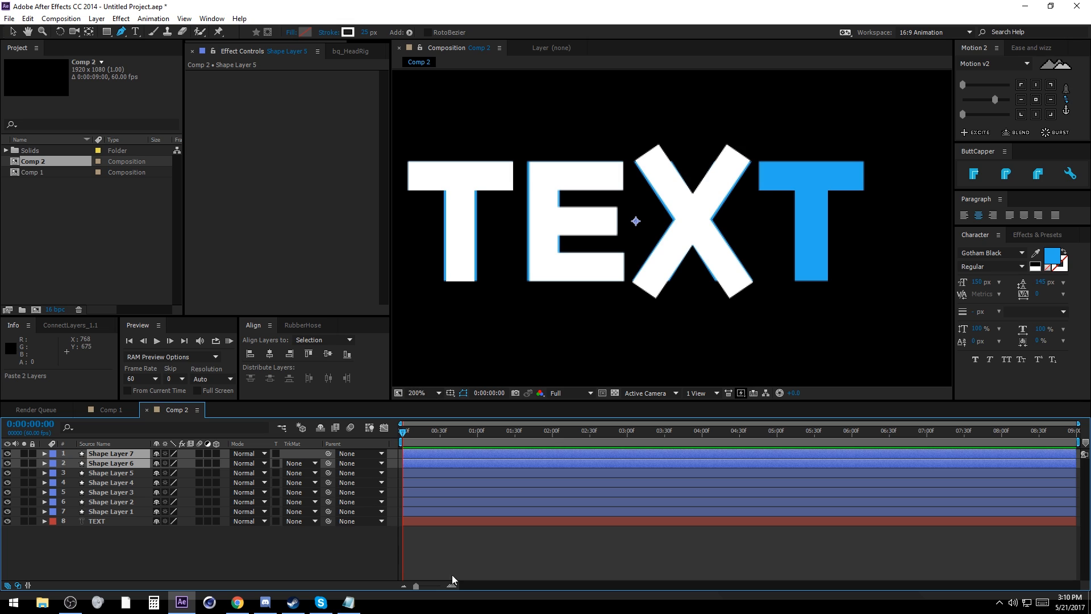
Step: Move the vertical stem path of Shape Layer 6 from the first T onto the last T's stem
left_click(475, 548)
left_click(477, 463)
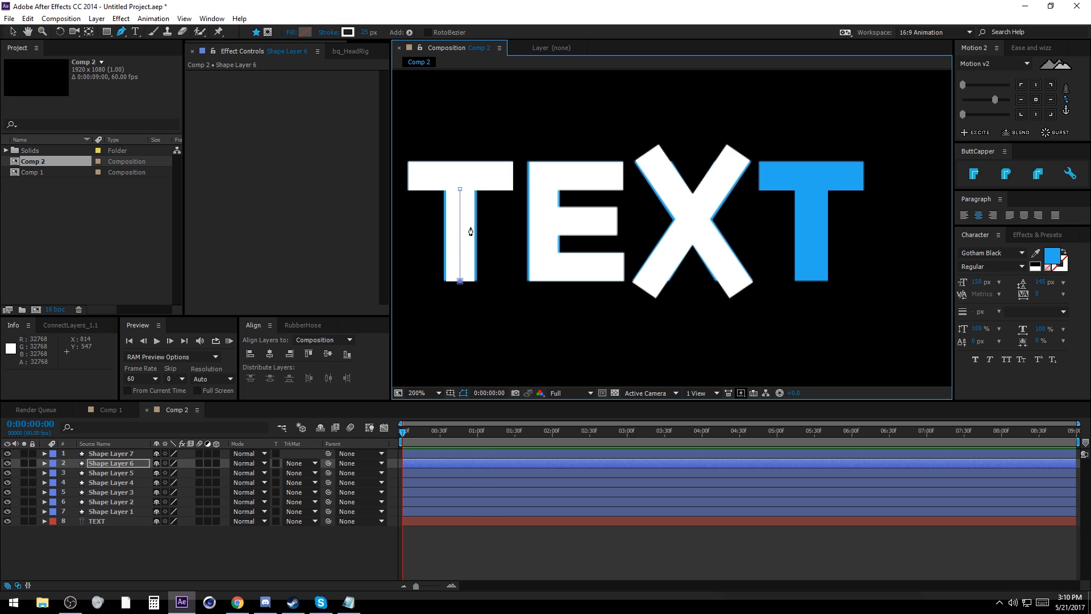
key("ctrl+z")
key("v")
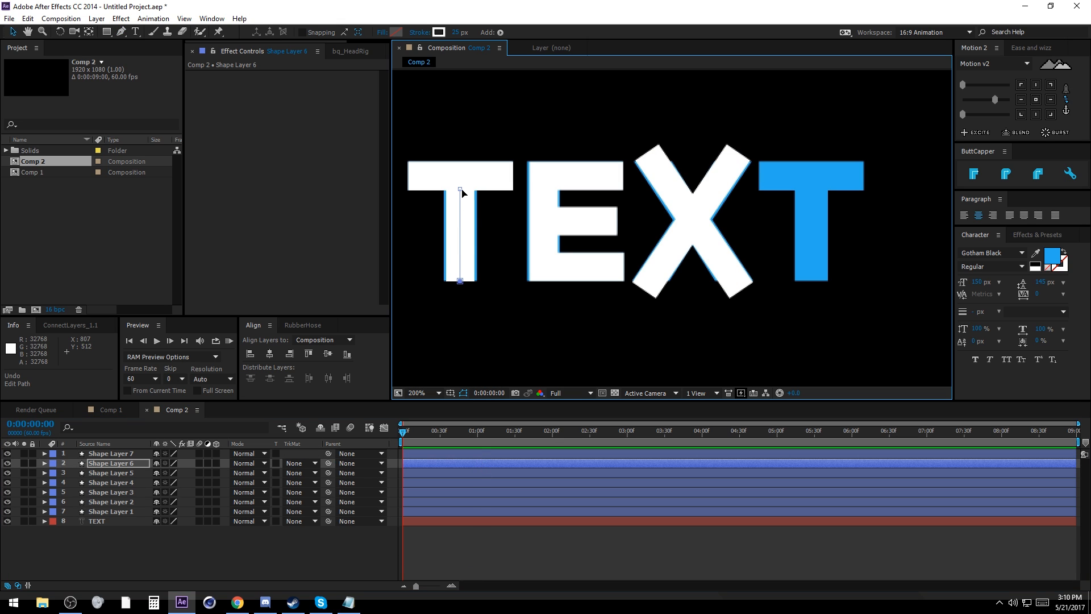
left_click_drag(464, 195, 811, 202)
Step: Move the crossbar path of Shape Layer 7 from the first T onto the last T's crossbar
left_click(624, 454)
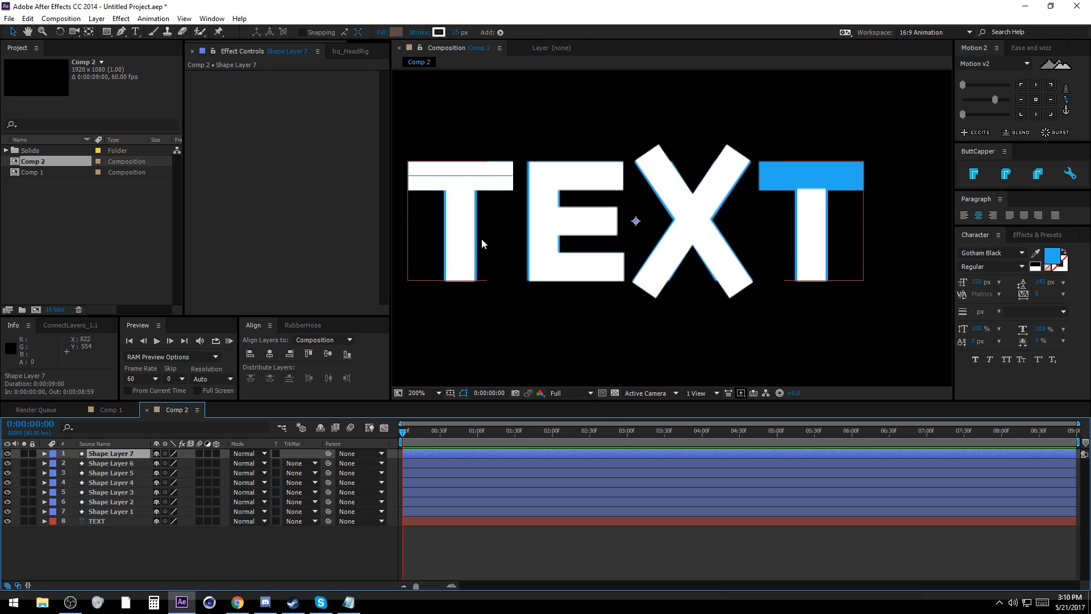
key("g")
left_click(408, 177)
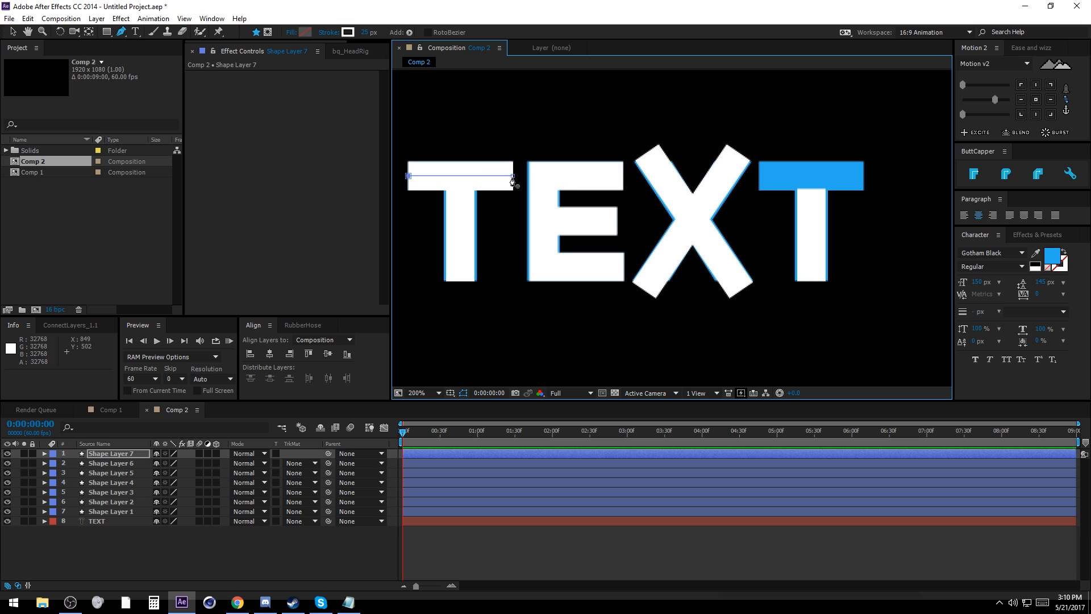
key("v")
left_click_drag(514, 176, 863, 177)
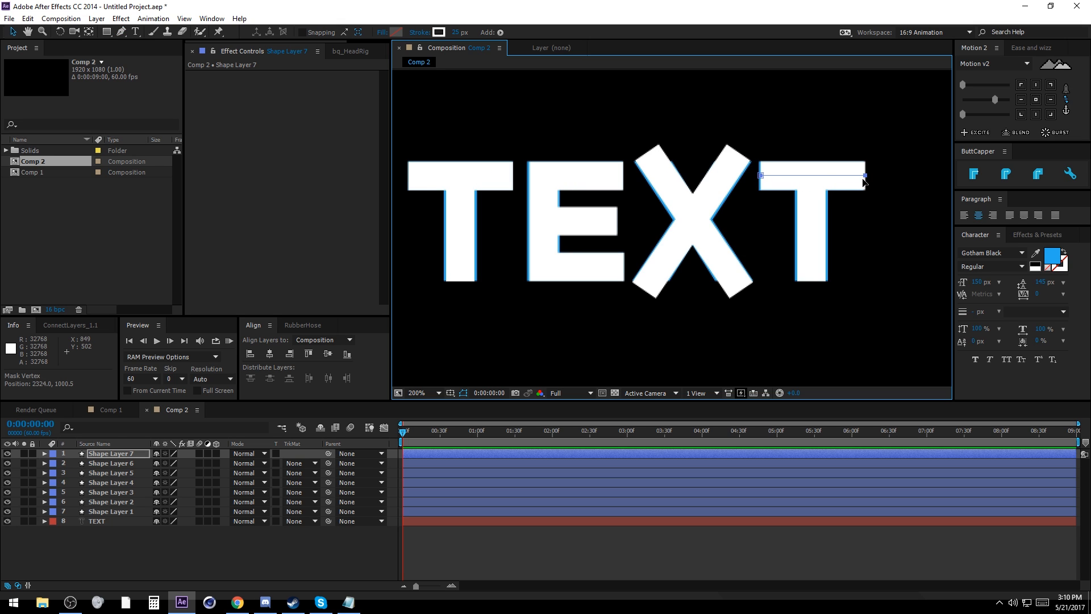
left_click(605, 535)
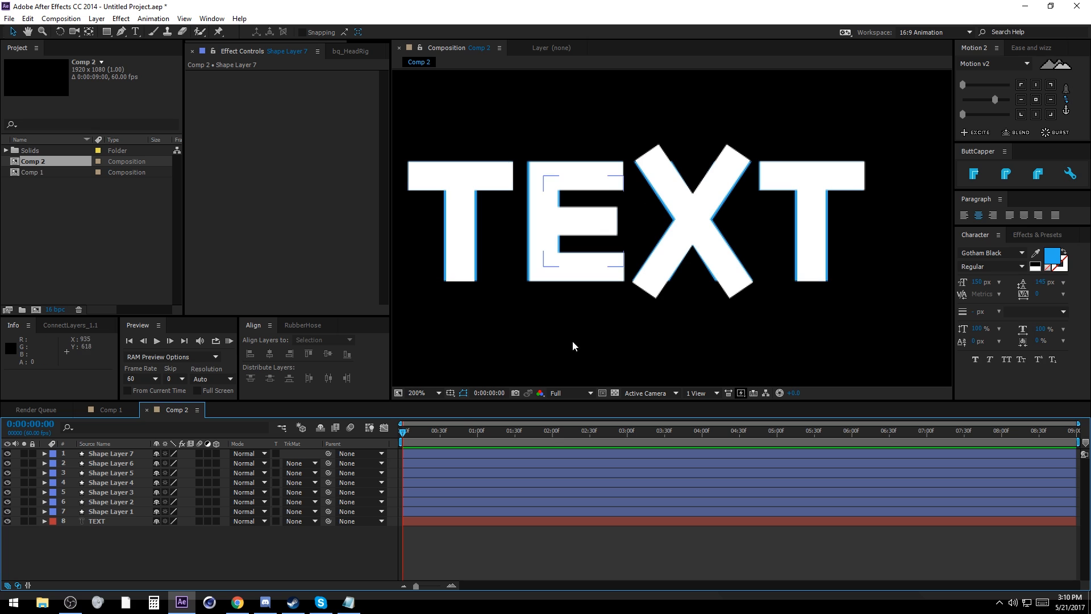
Step: Examine which letter stroke each shape layer covers, going from Shape Layer 7 down to Shape Layer 1
left_click(116, 453)
left_click(117, 462)
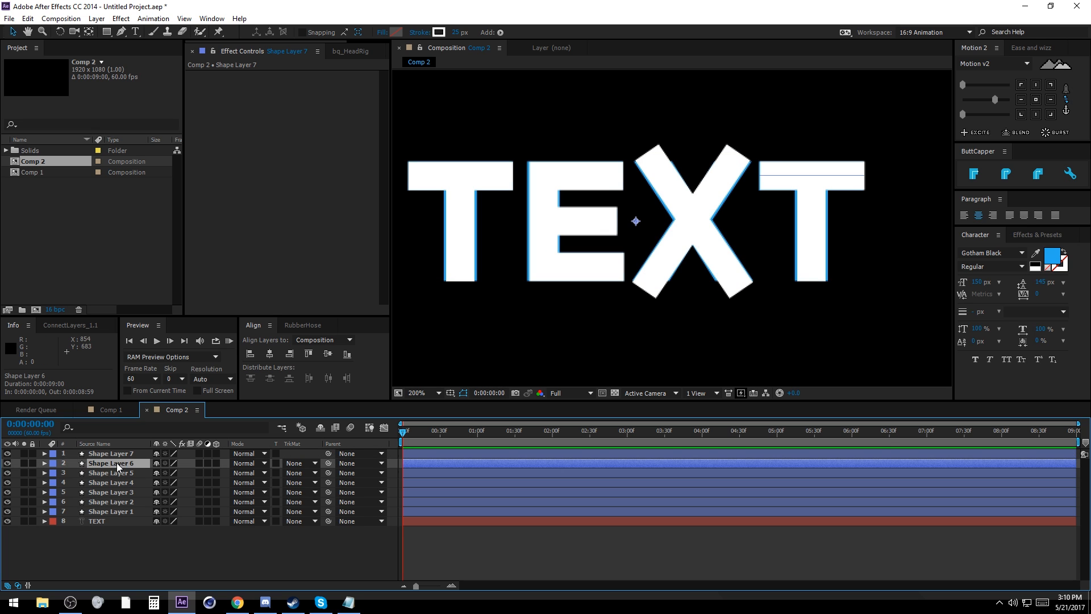
left_click(118, 473)
left_click(118, 483)
left_click(120, 492)
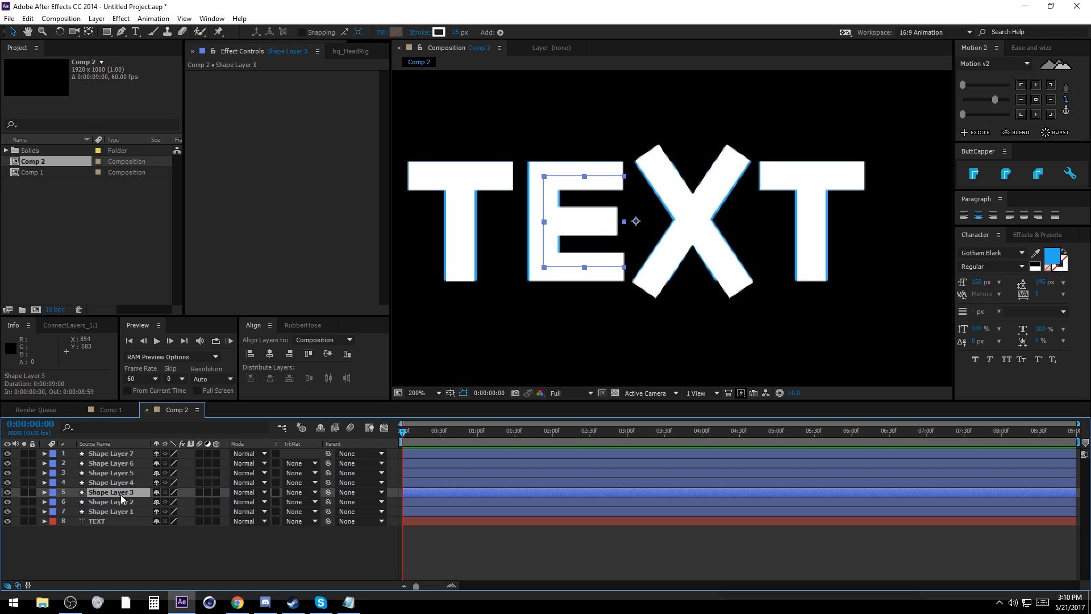
left_click(121, 502)
left_click(122, 512)
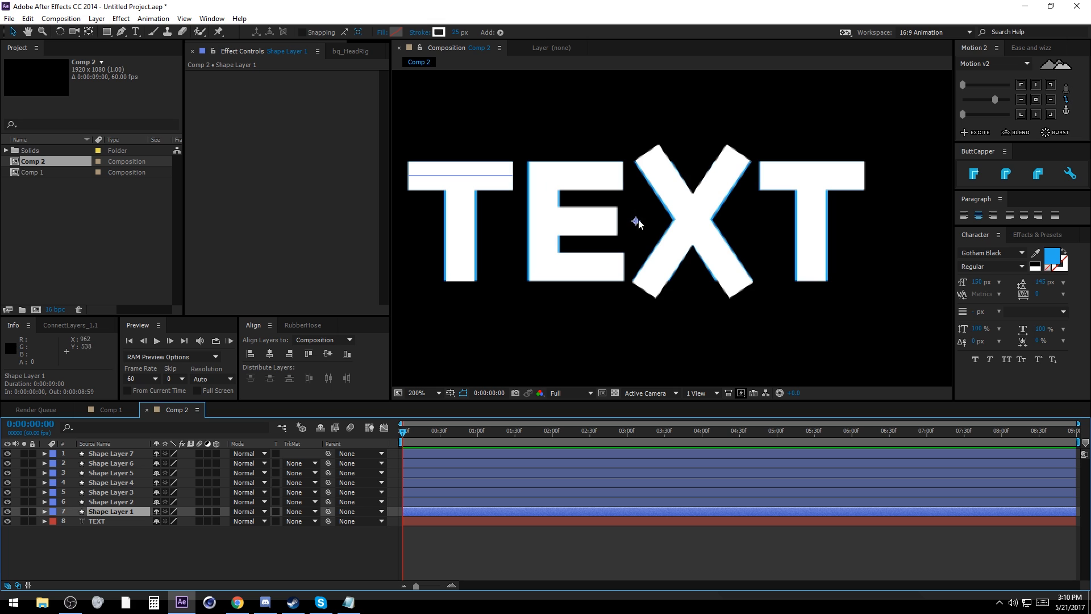
left_click(608, 575)
left_click_drag(658, 239, 656, 261)
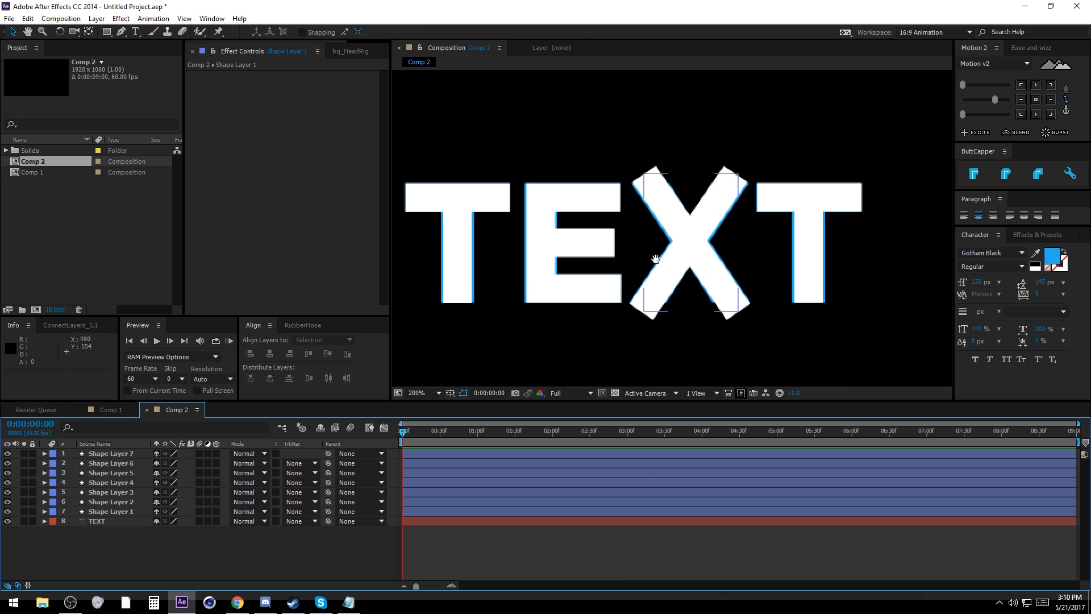
Step: Add Trim Paths to Shape Layer 1, the first T's crossbar, and reveal its properties
left_click(114, 508)
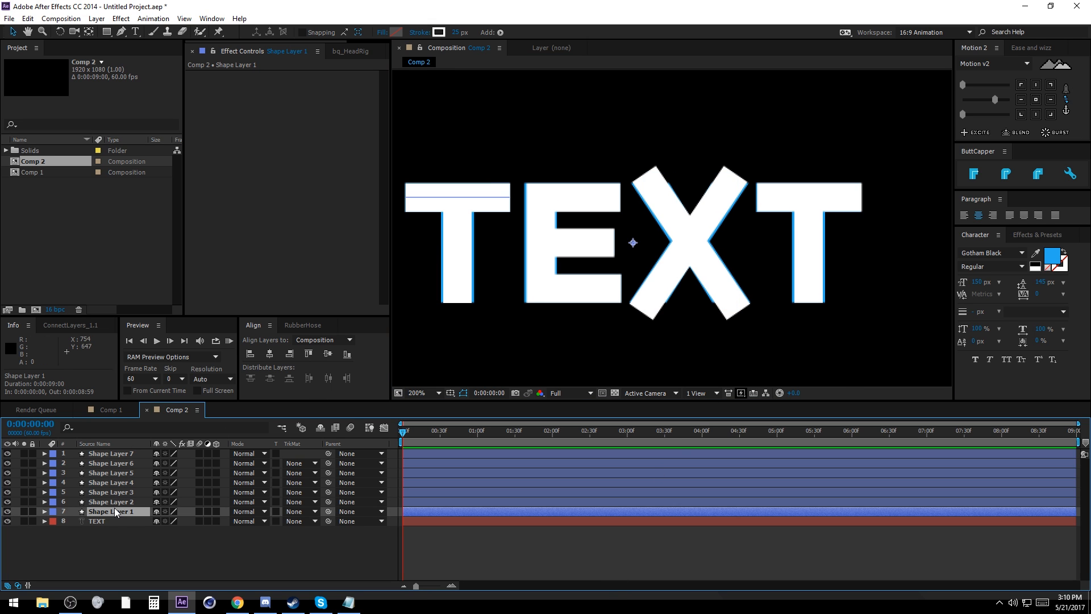
left_click(500, 32)
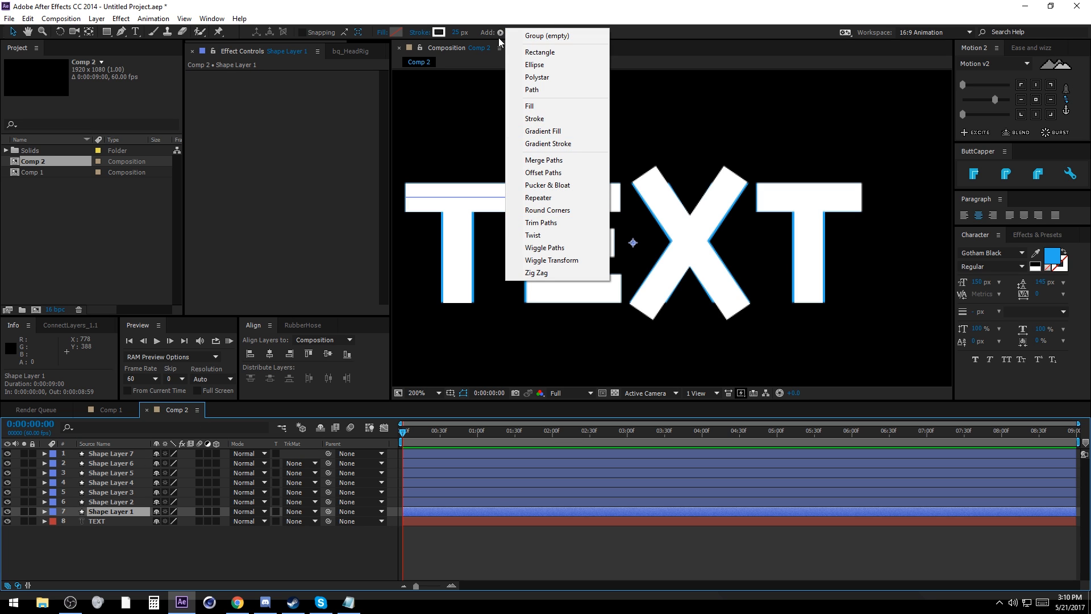
left_click(98, 538)
left_click(44, 512)
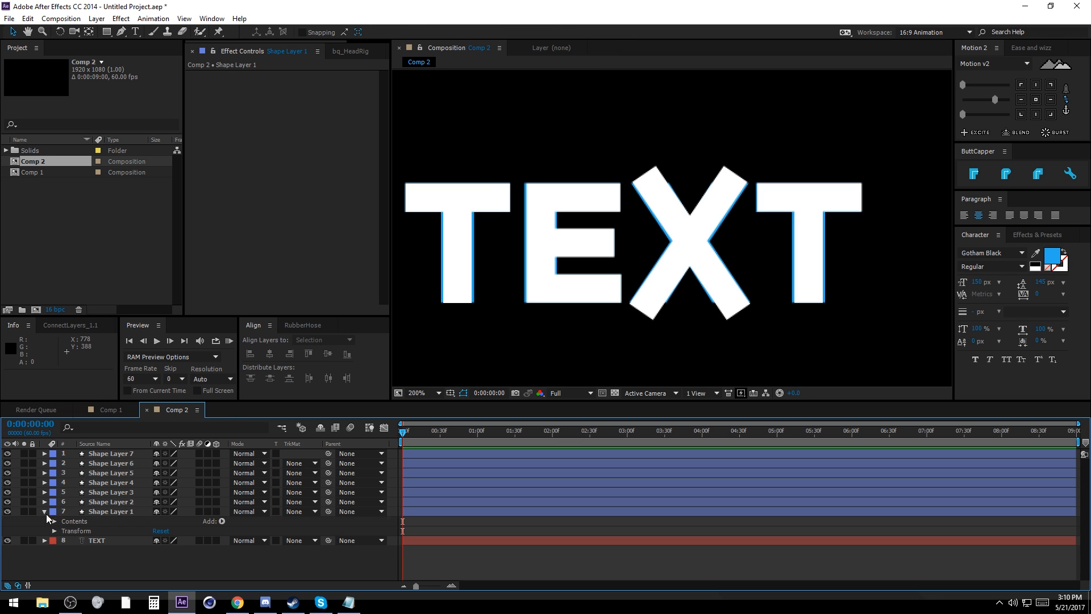
left_click(222, 522)
left_click(260, 458)
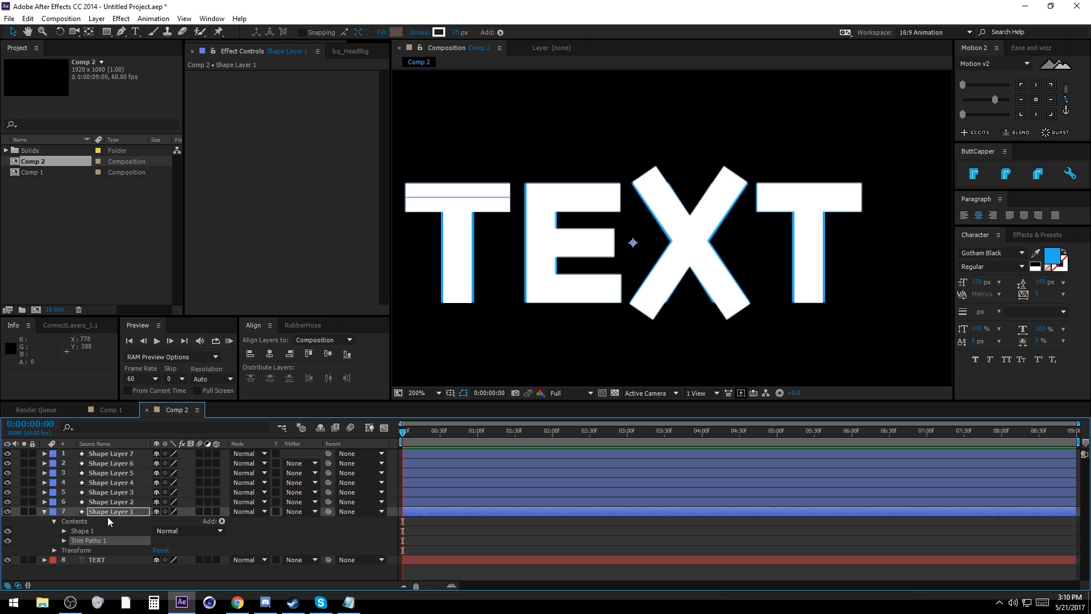
left_click(65, 541)
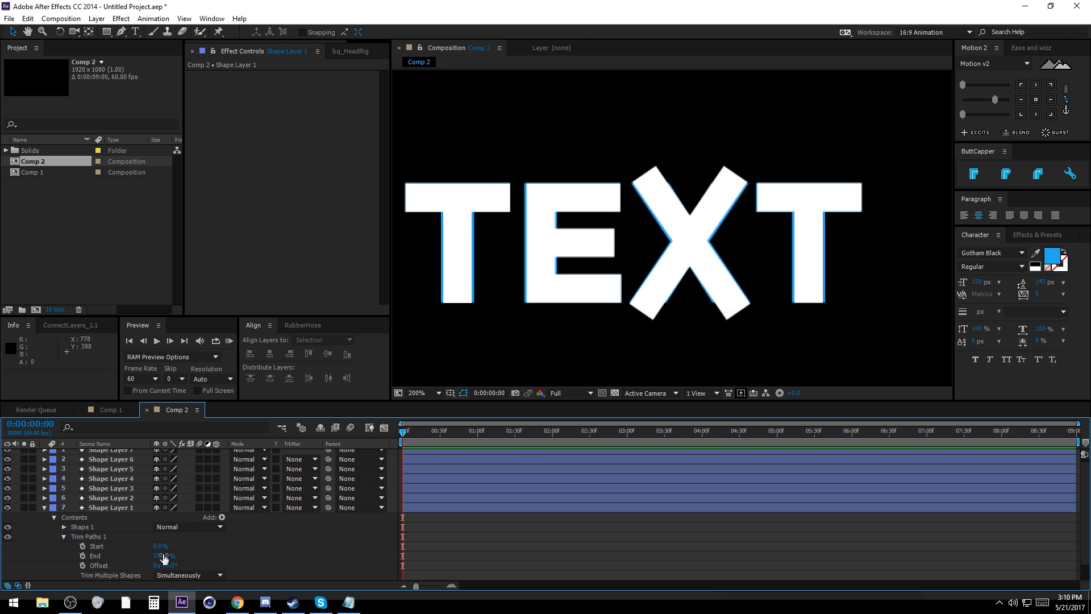
Step: Keyframe Shape Layer 1's Trim Paths End from 0% at the first frame to 100% at 0:00:01:00
left_click_drag(162, 556, 96, 560)
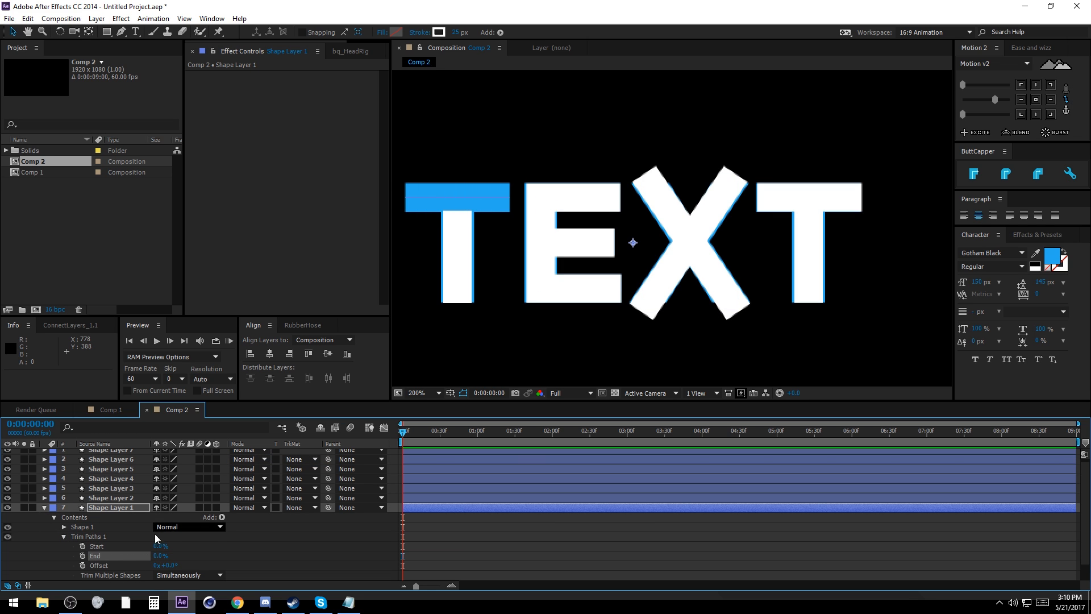
left_click(82, 555)
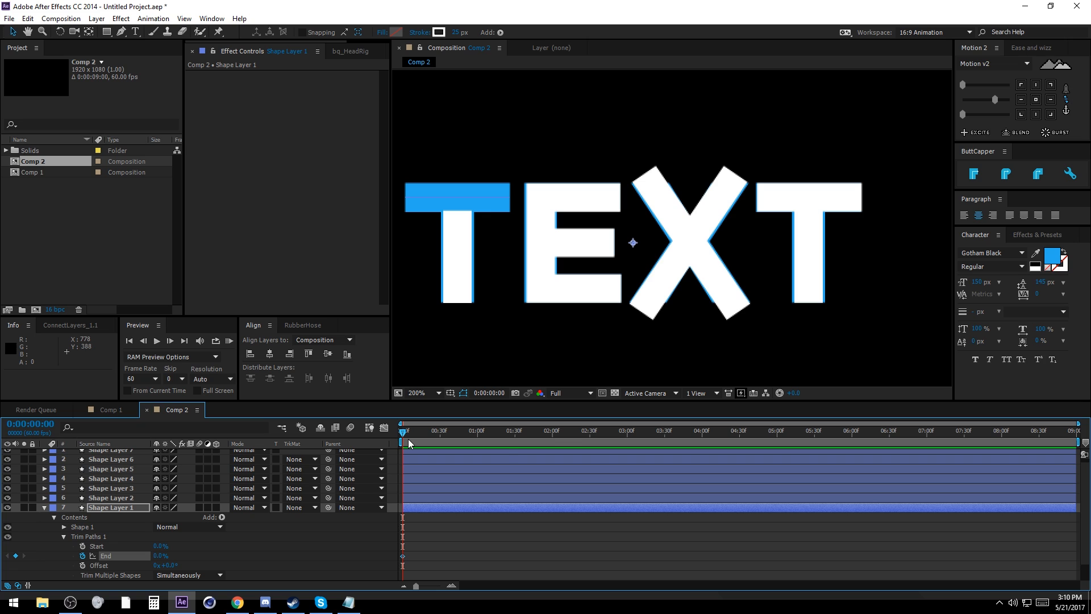
key("space")
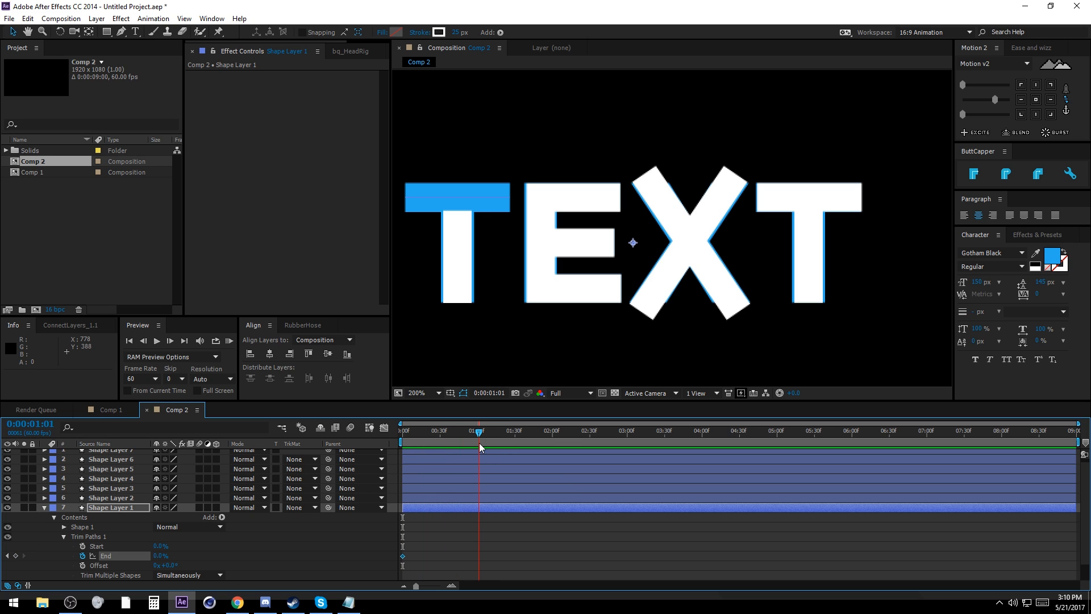
left_click_drag(479, 442, 479, 443)
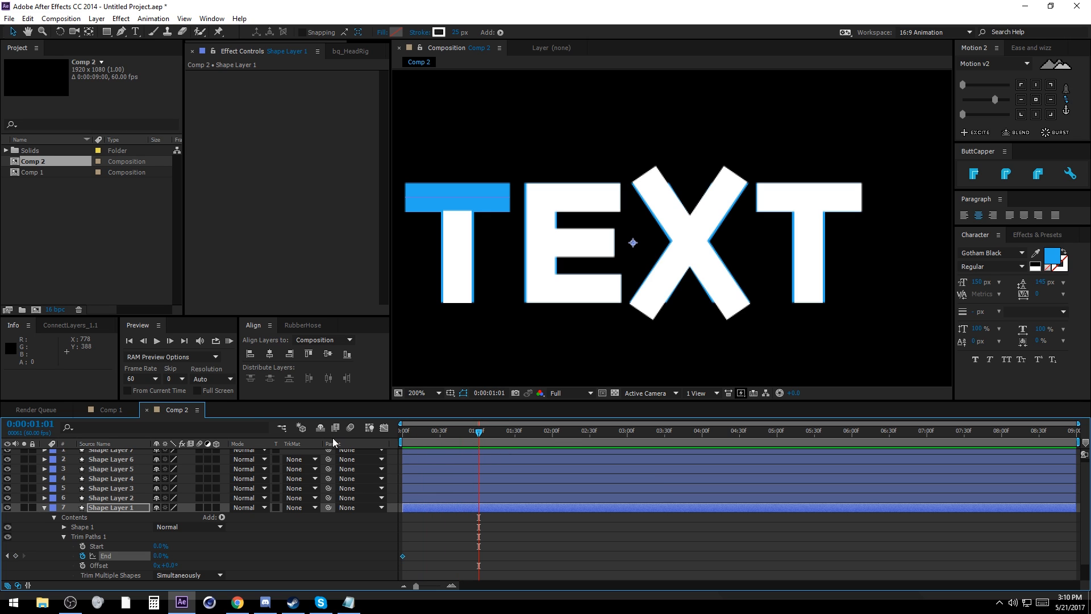
left_click(144, 341)
left_click_drag(211, 555, 392, 571)
Step: Ease both End keyframes of Shape Layer 1 with Motion v2 and scrub through the crossbar's reveal
left_click_drag(514, 541, 476, 566)
left_click_drag(1003, 99, 1014, 100)
left_click(500, 528)
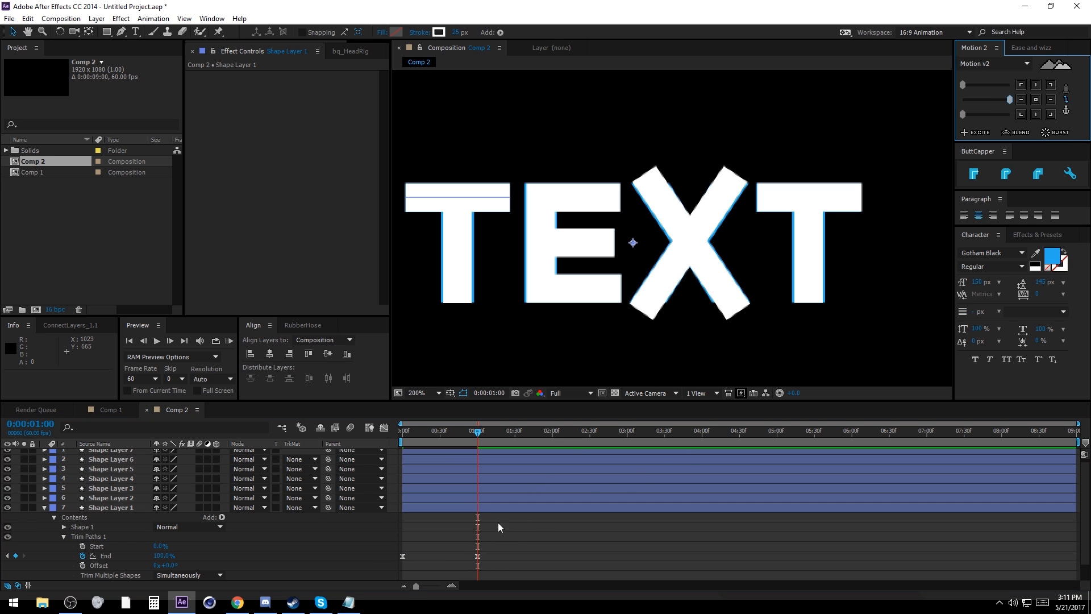
left_click(401, 435)
left_click_drag(401, 436, 461, 433)
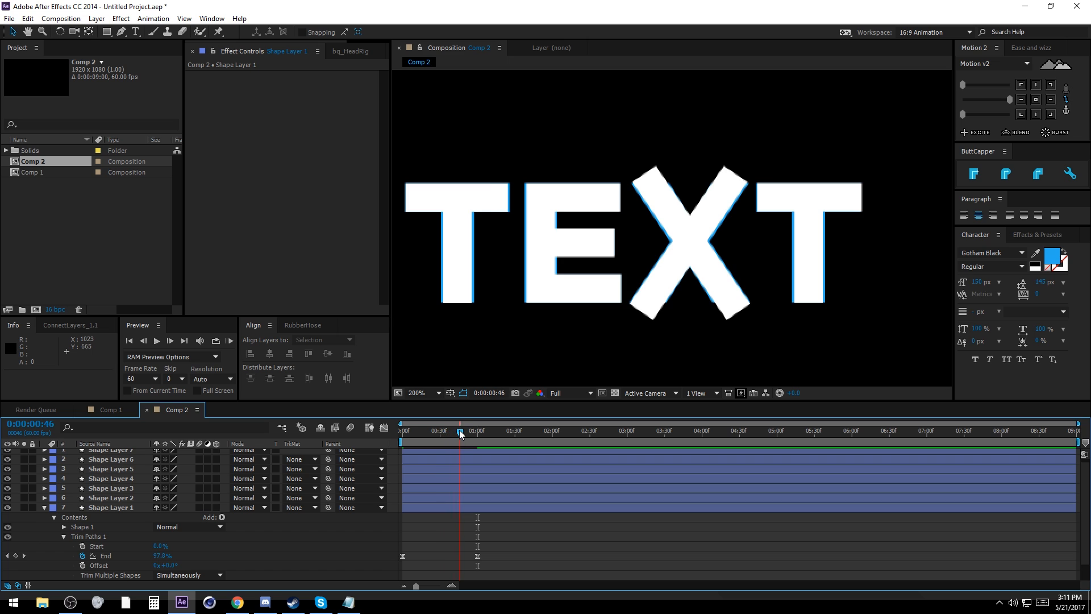
Step: Copy Shape Layer 1's animated Trim Paths onto Shape Layers 2 through 7 and reveal the keyframes of all seven layers
left_click_drag(500, 536, 388, 578)
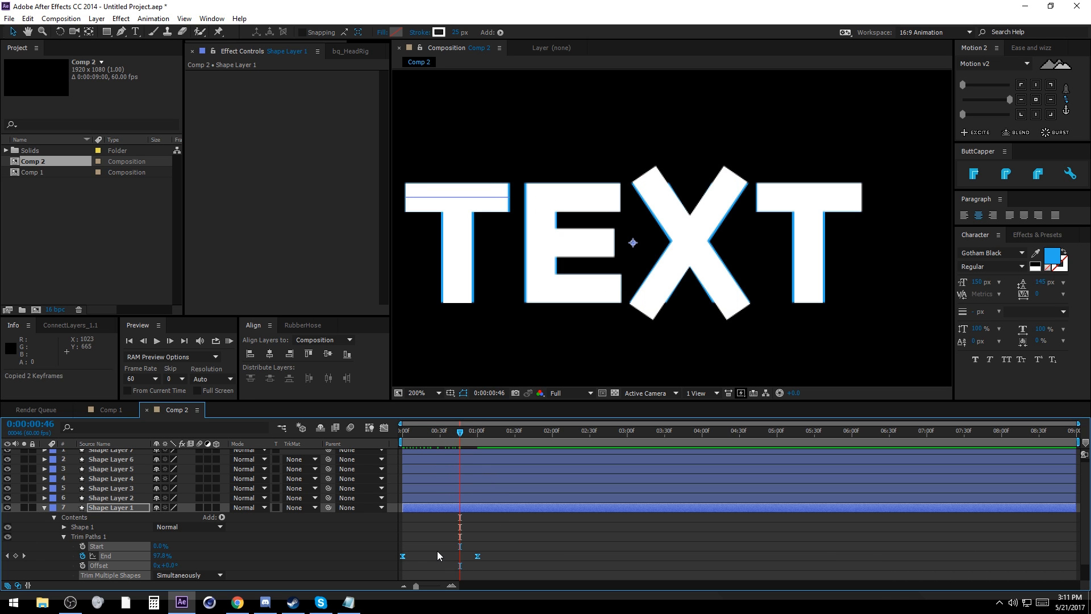
left_click(438, 551)
mouse_move(428, 432)
left_mouse_down()
mouse_move(402, 486)
mouse_move(411, 497)
mouse_move(428, 453)
mouse_move(414, 433)
mouse_move(484, 433)
left_mouse_up()
key("ctrl+v")
left_click(438, 531)
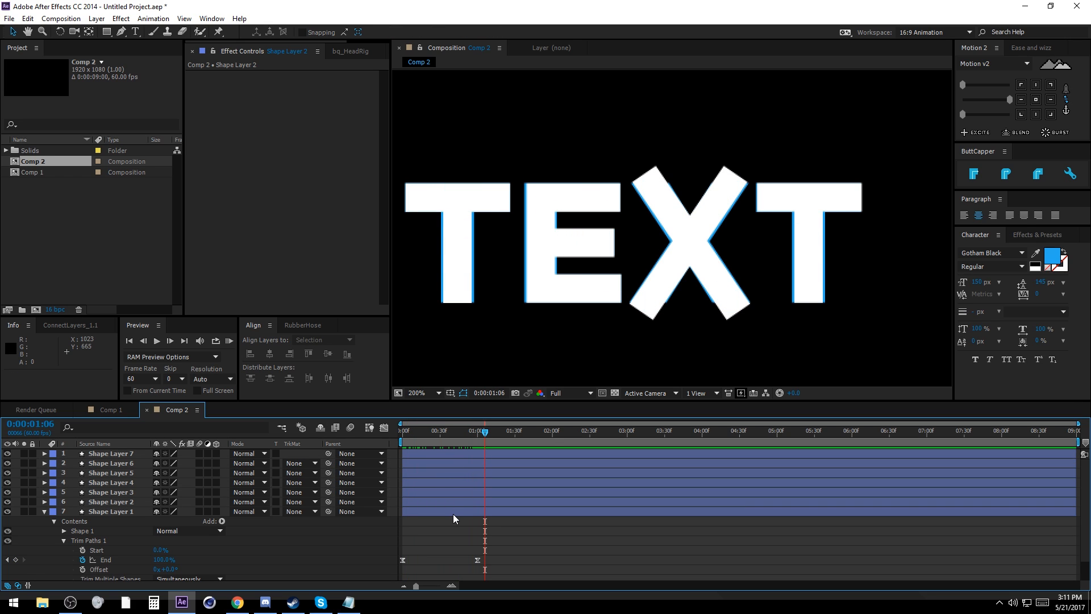
left_click_drag(453, 517, 460, 461)
key("u")
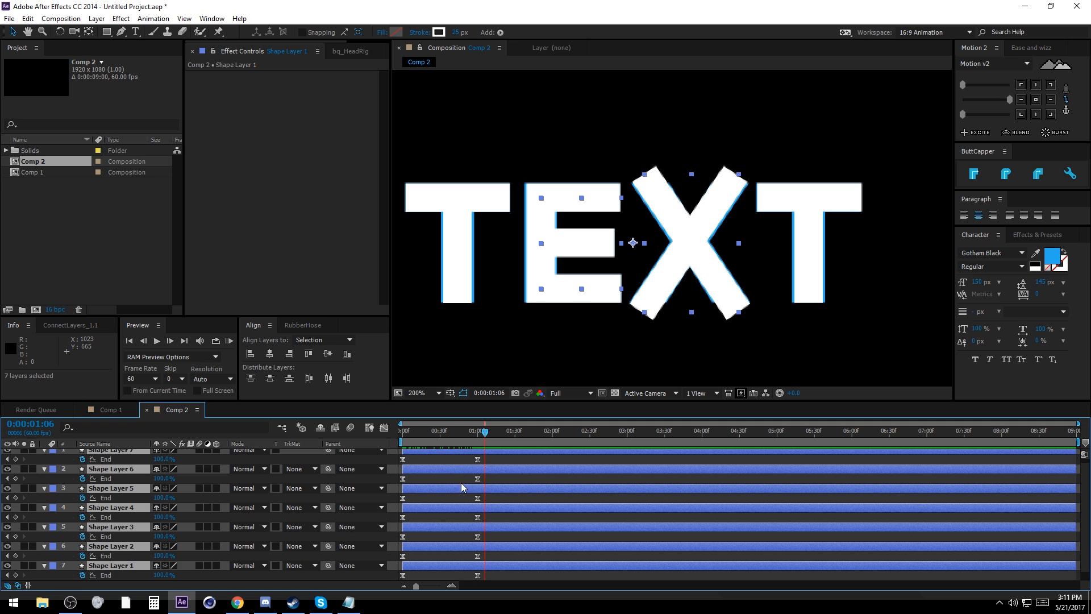
left_click(493, 468)
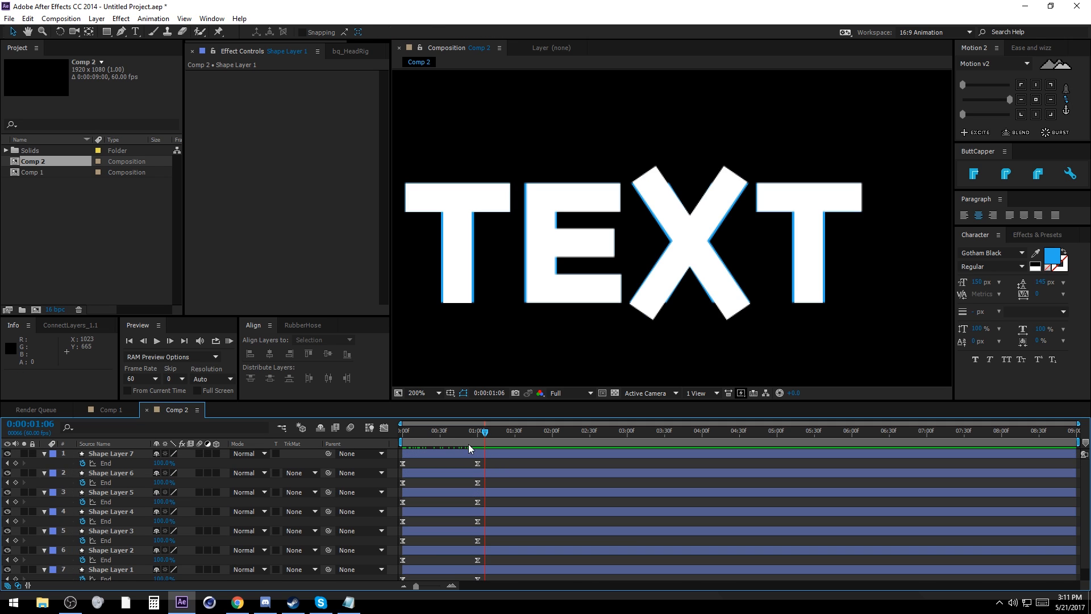
Step: Preview the reveal, then stagger the End keyframe pairs by two more frames per layer from Shape Layer 2 up to Shape Layer 7
key("space")
scroll(439, 537, "down", 1)
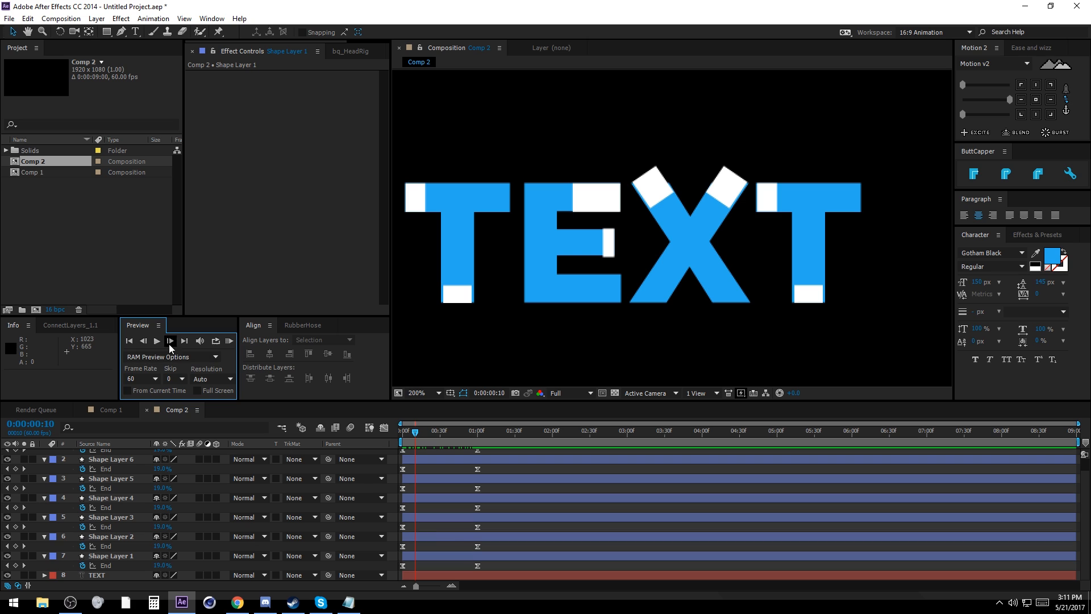
left_click(130, 341)
left_click(171, 341)
left_click(171, 342)
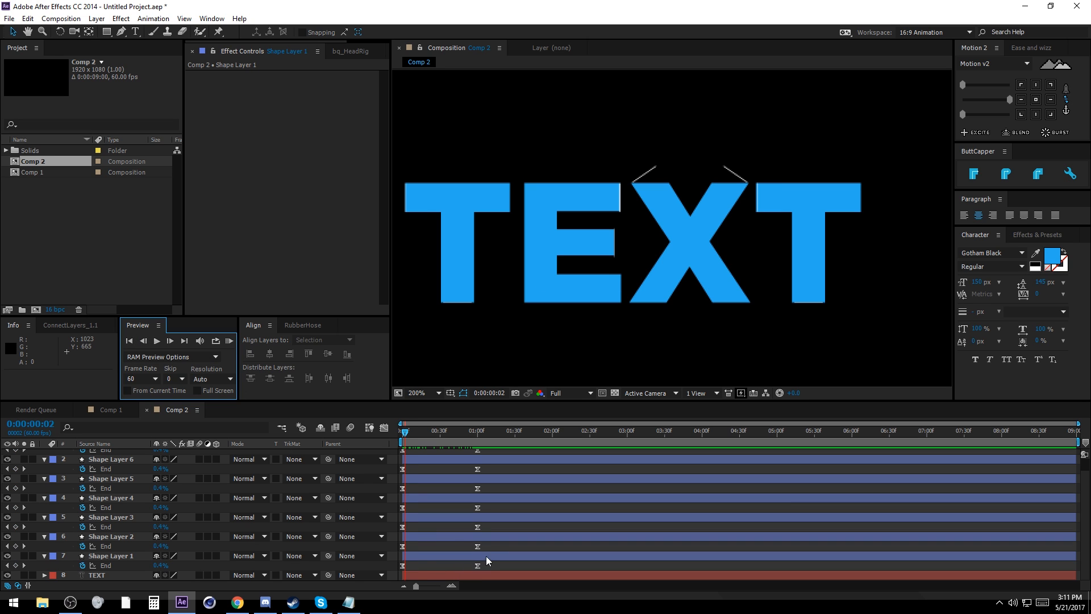
left_click_drag(489, 544, 401, 554)
left_click(404, 548)
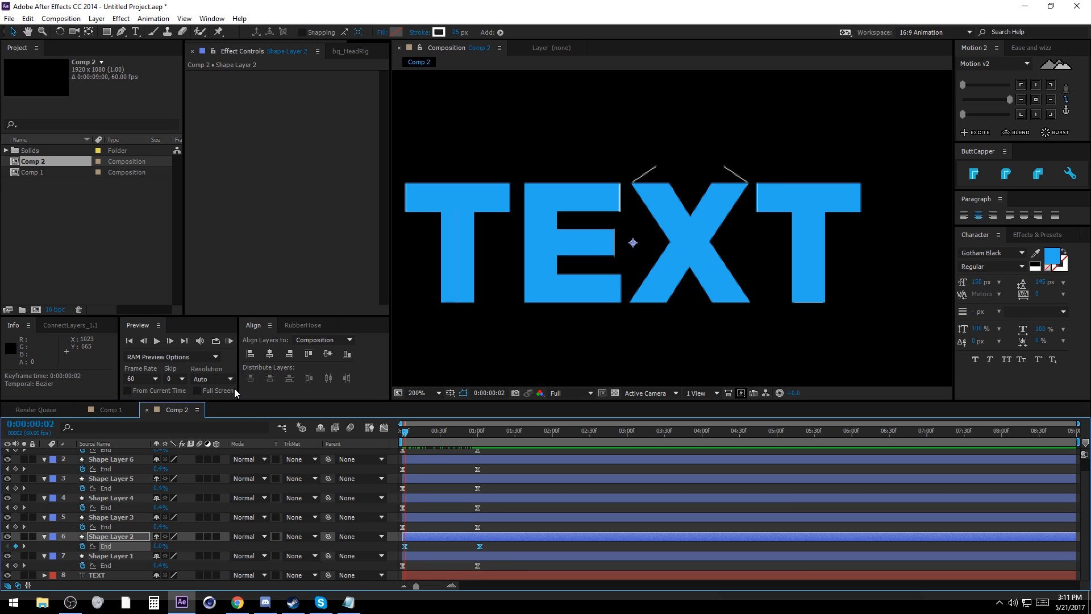
left_click(169, 342)
left_click(169, 342)
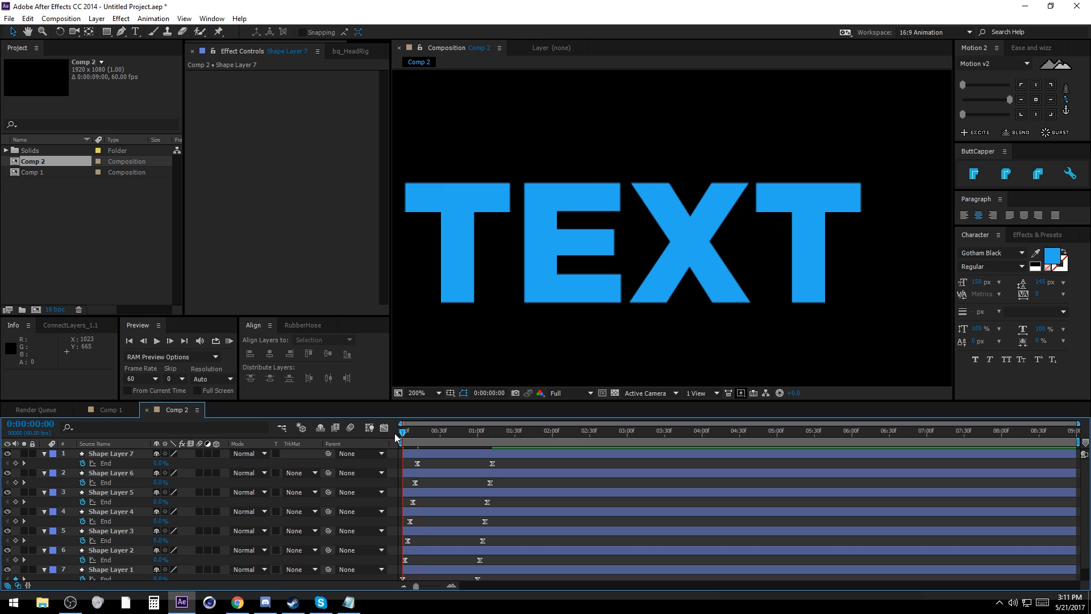
Step: Scrub through the staggered reveal to 0:00:01:23 and collapse the properties of all layers
left_click_drag(403, 436, 506, 435)
key("ctrl+a")
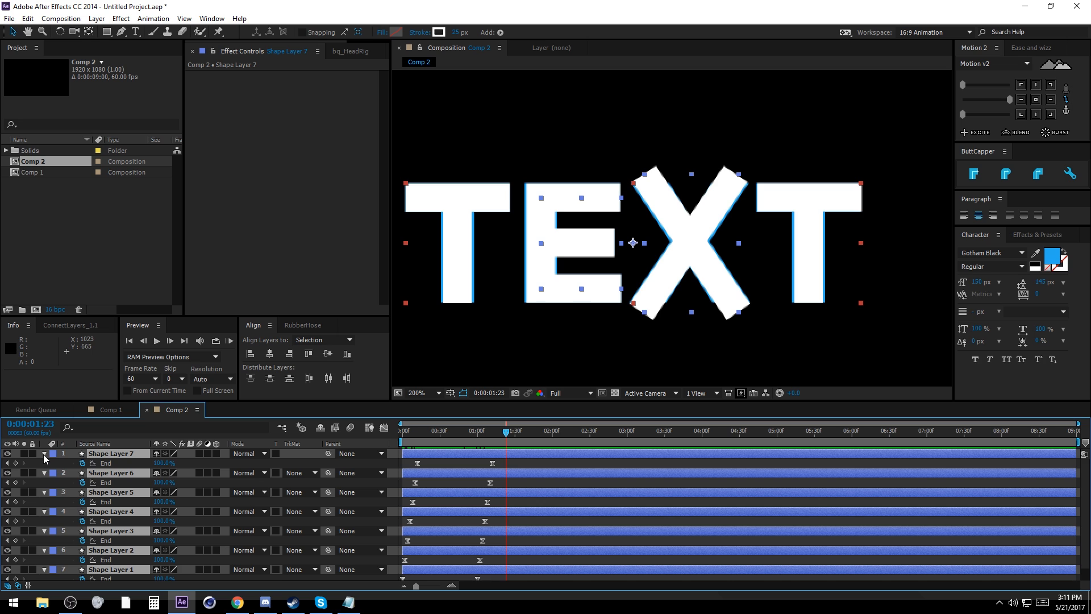
left_click(44, 453)
left_click(170, 543)
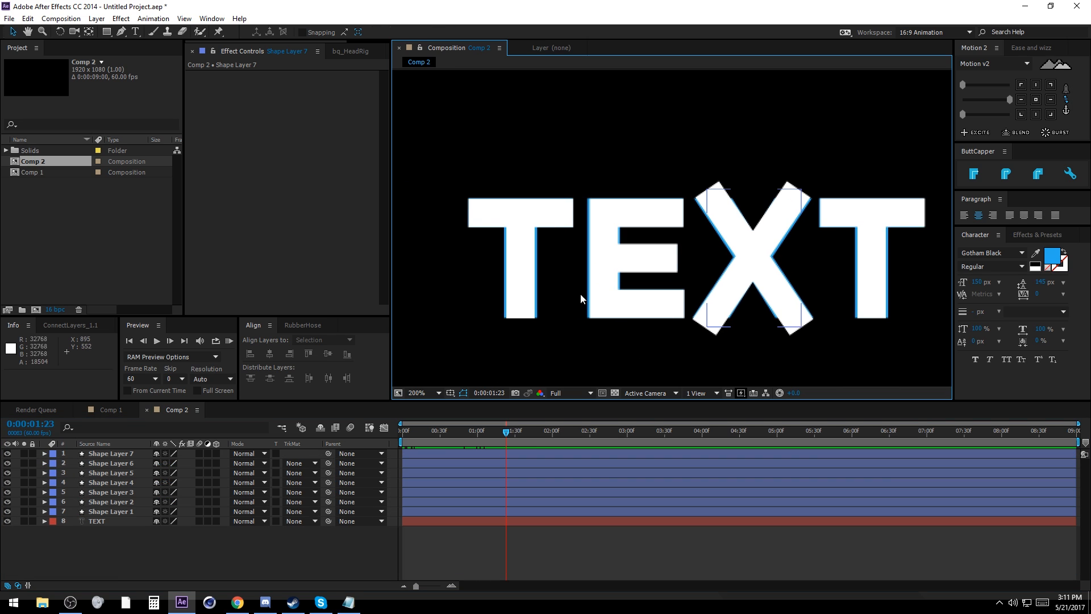
Step: Check the traced word at fitted and 200% magnification, and solo the TEXT layer
left_click(419, 393)
left_click(454, 200)
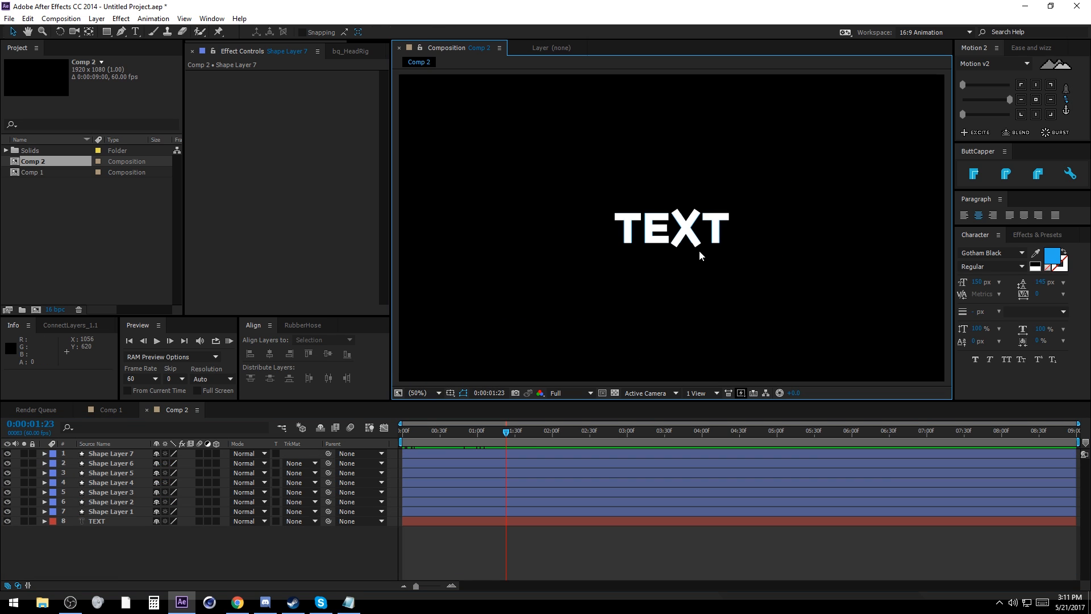
scroll(699, 251, "up", 4)
left_click_drag(708, 246, 663, 196)
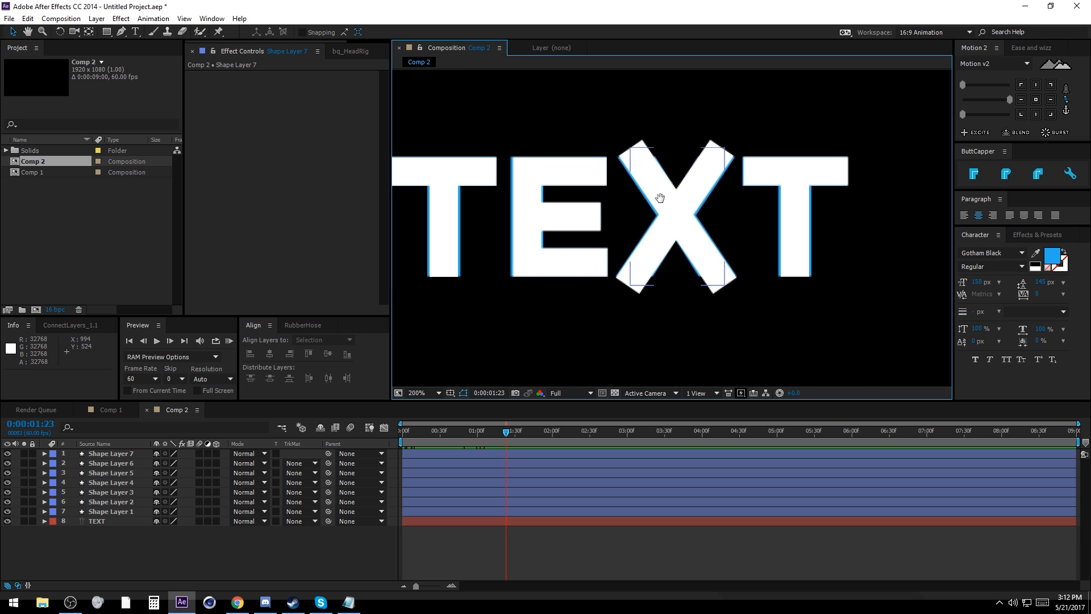
left_click(177, 560)
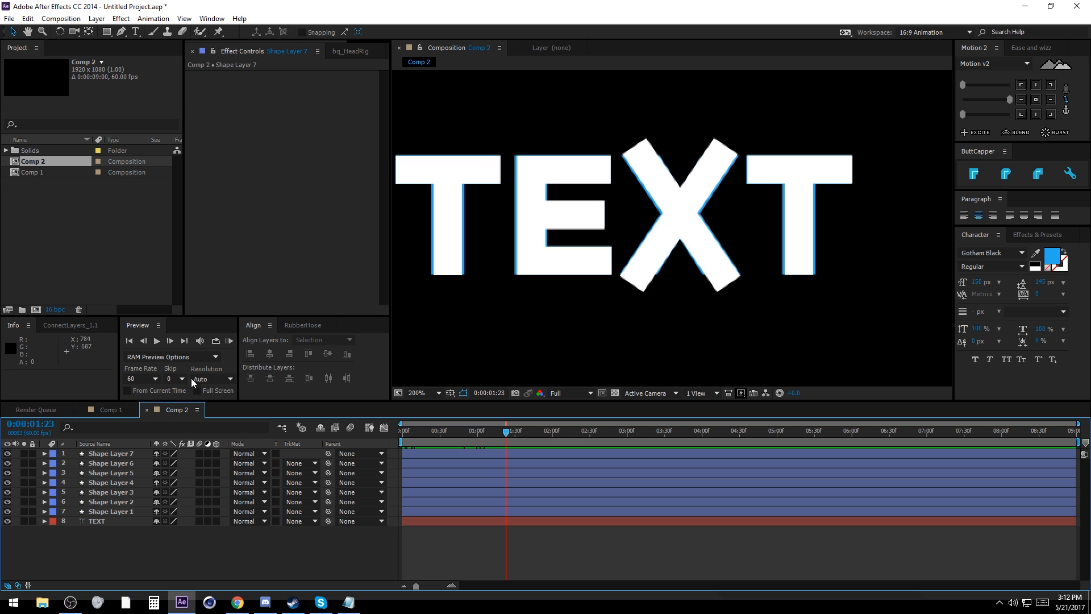
left_click(24, 521)
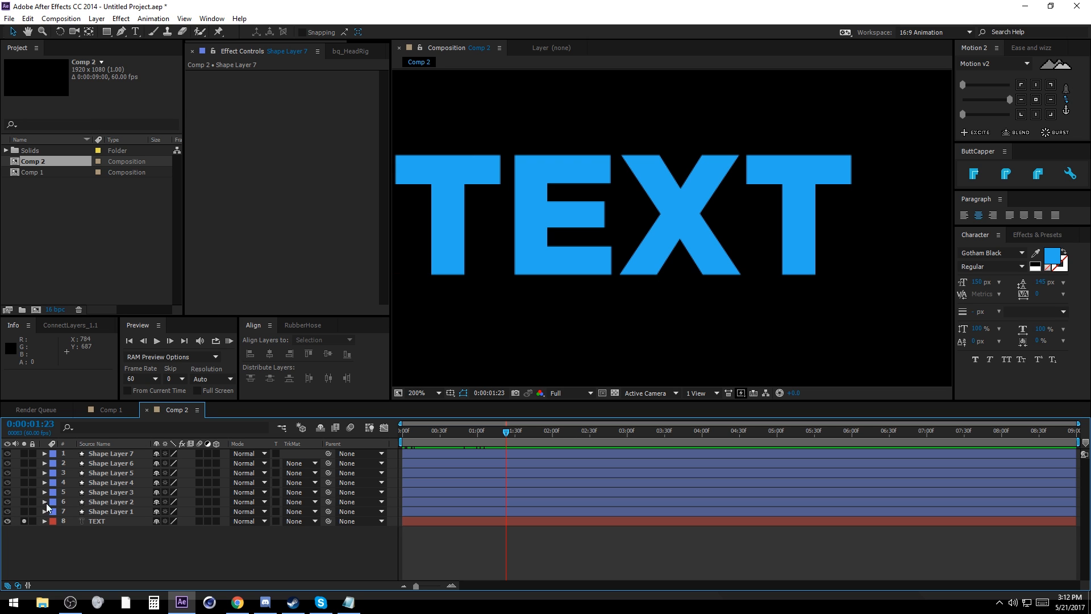
Step: Set up the Rectangle tool with no stroke and a solid white fill
left_click(110, 29)
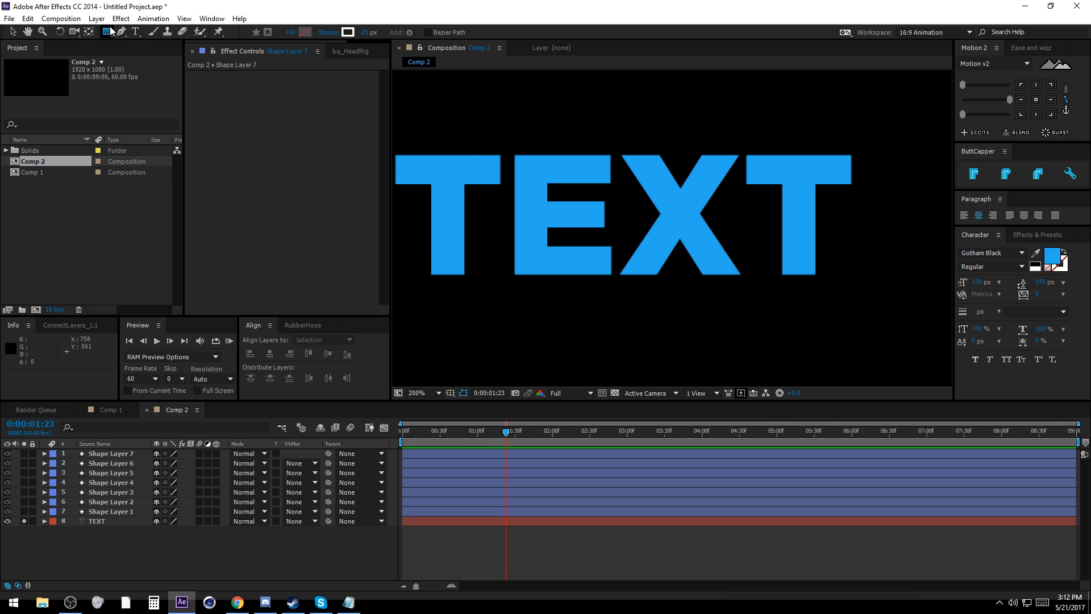
left_click(328, 32)
left_click(18, 33)
left_click(60, 97)
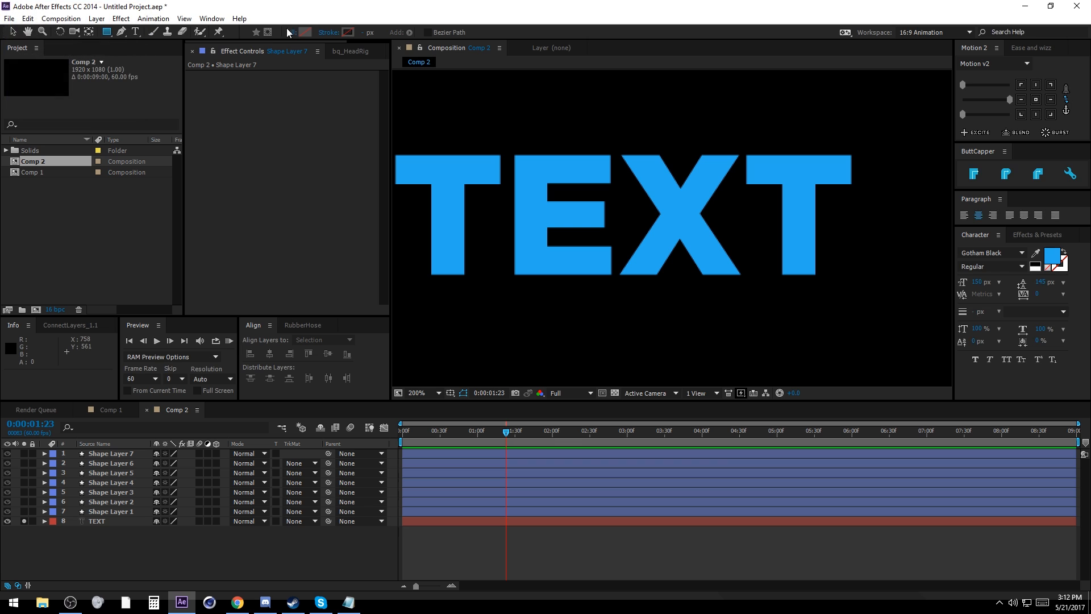
left_click(307, 32)
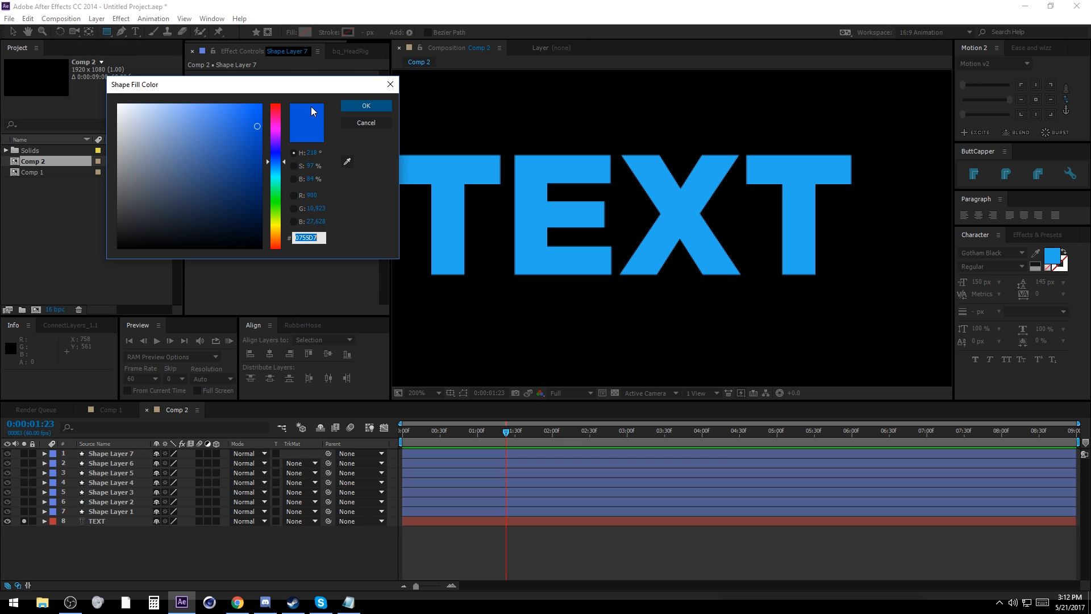
left_click_drag(170, 122, 86, 93)
left_click(346, 107)
Step: Draw a white rectangle covering the X exactly from its upper to its lower edge and wide enough for both diagonals
scroll(656, 178, "up", 1)
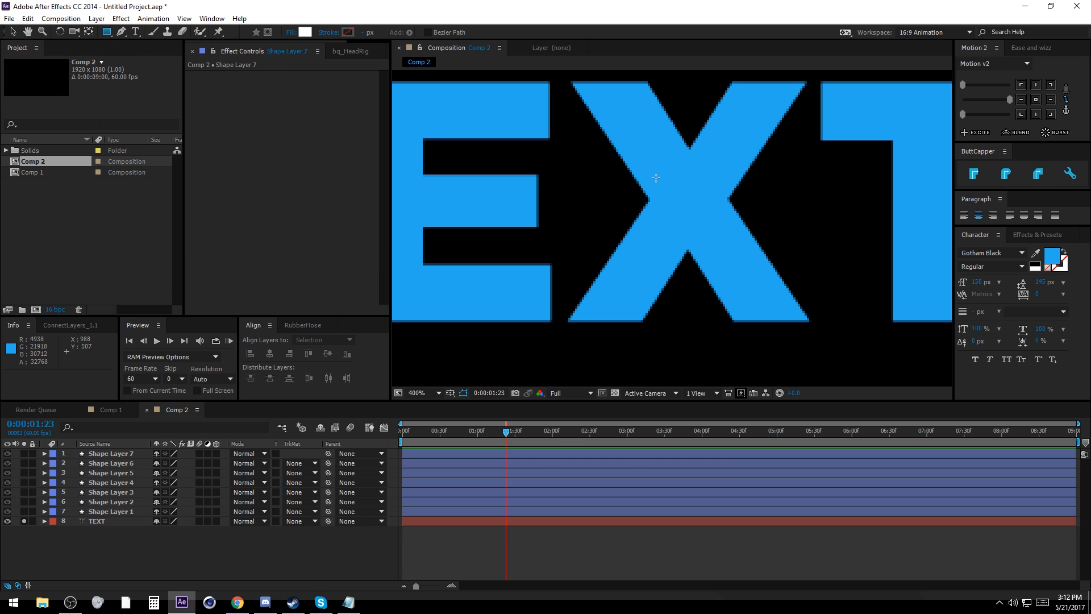
mouse_move(656, 177)
left_mouse_down()
mouse_move(692, 241)
mouse_move(647, 188)
left_mouse_up()
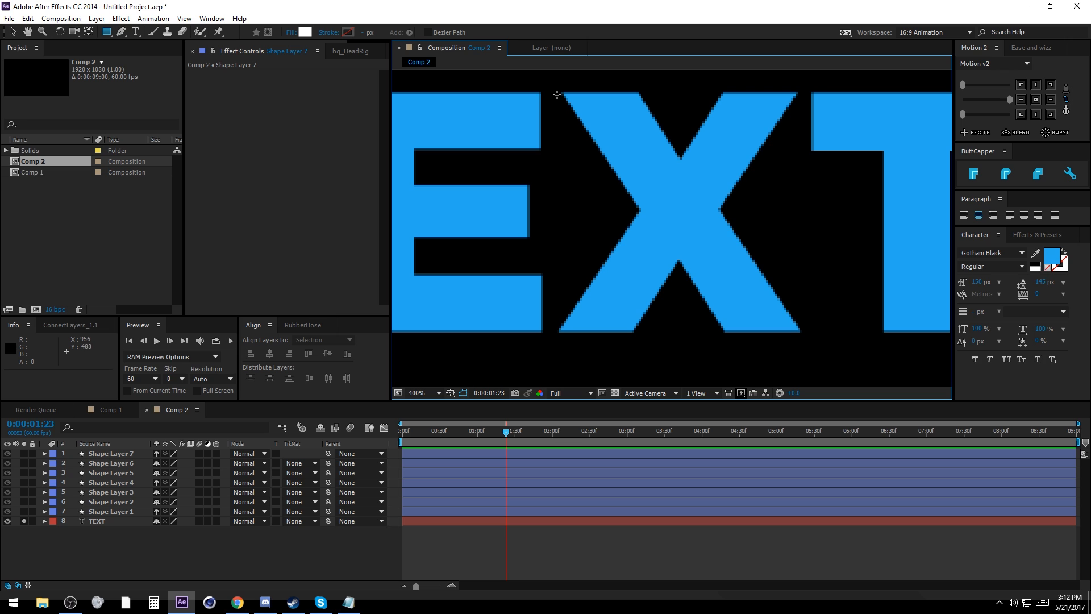
left_click_drag(556, 92, 805, 331)
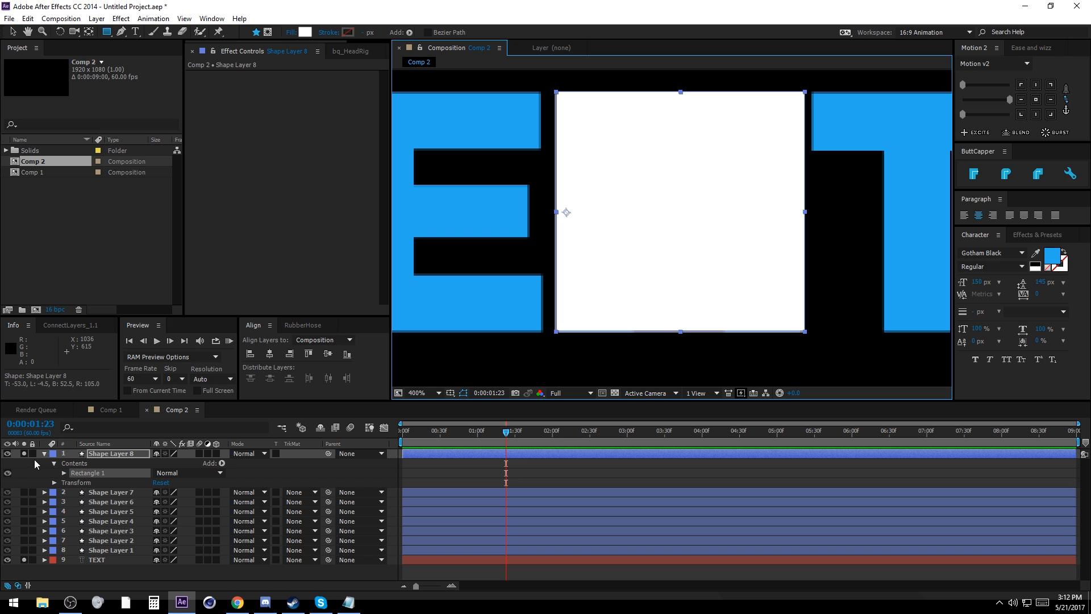
left_click(8, 453)
left_click(8, 454)
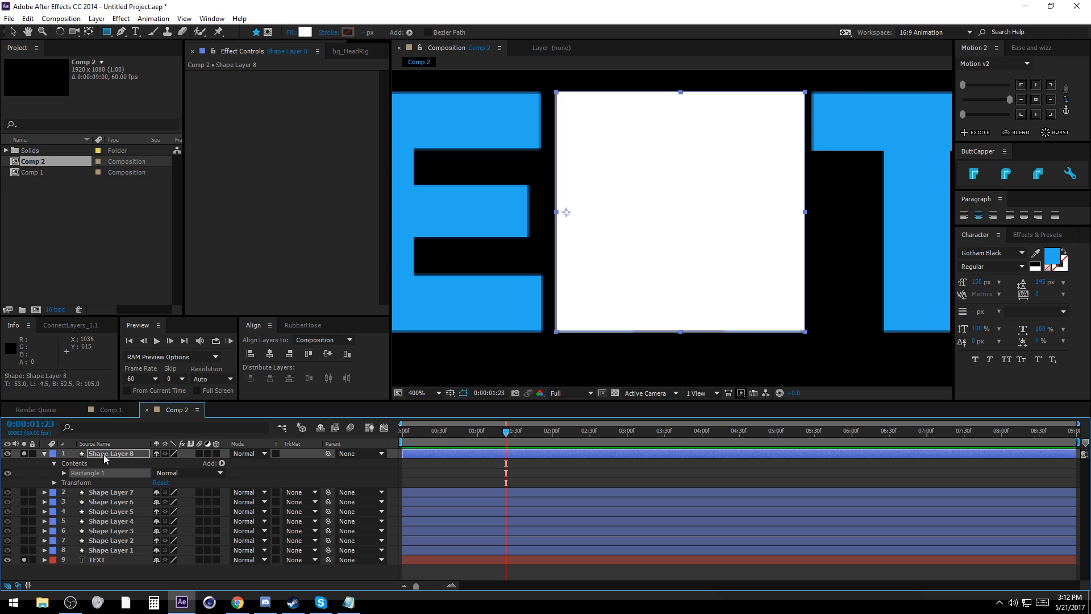
Step: Turn off solo for the TEXT layer and Shape Layer 8, and hide the TEXT layer
left_click(120, 524)
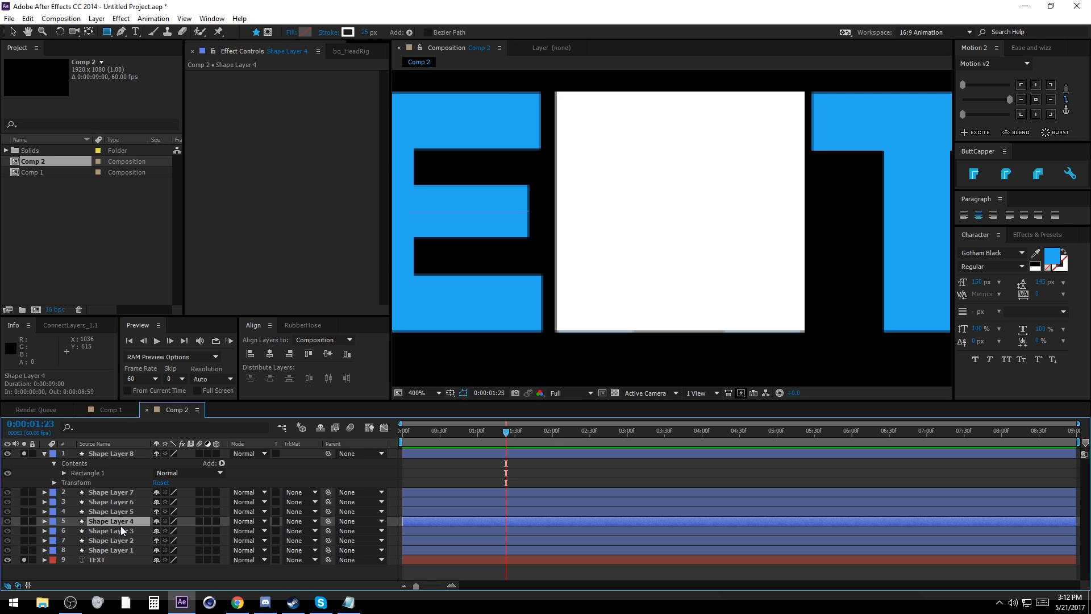
left_click(25, 560)
left_click(24, 453)
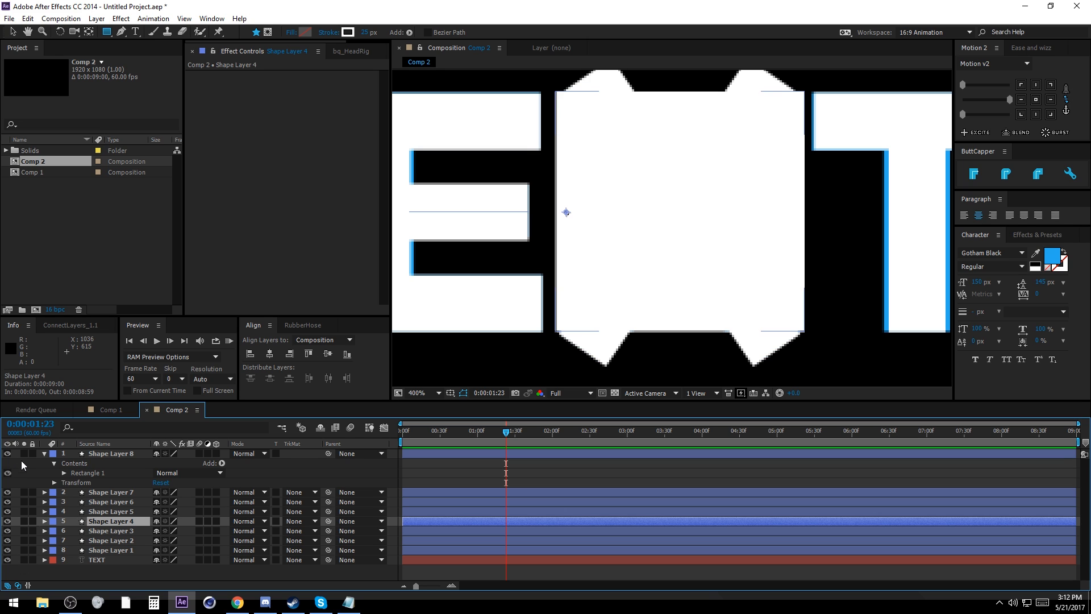
left_click(7, 559)
left_click(59, 565)
left_click(117, 523)
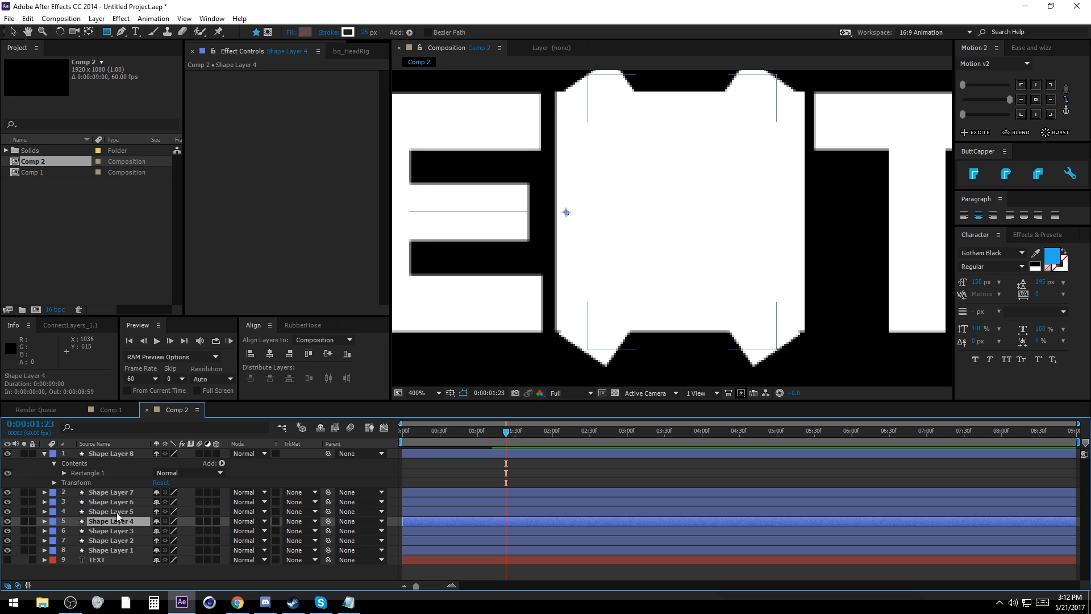
Step: Place Shape Layer 8 directly above Shape Layer 5 and use it as Shape Layer 5's alpha track matte
left_click(117, 512)
left_click_drag(108, 455, 111, 505)
left_click(110, 511)
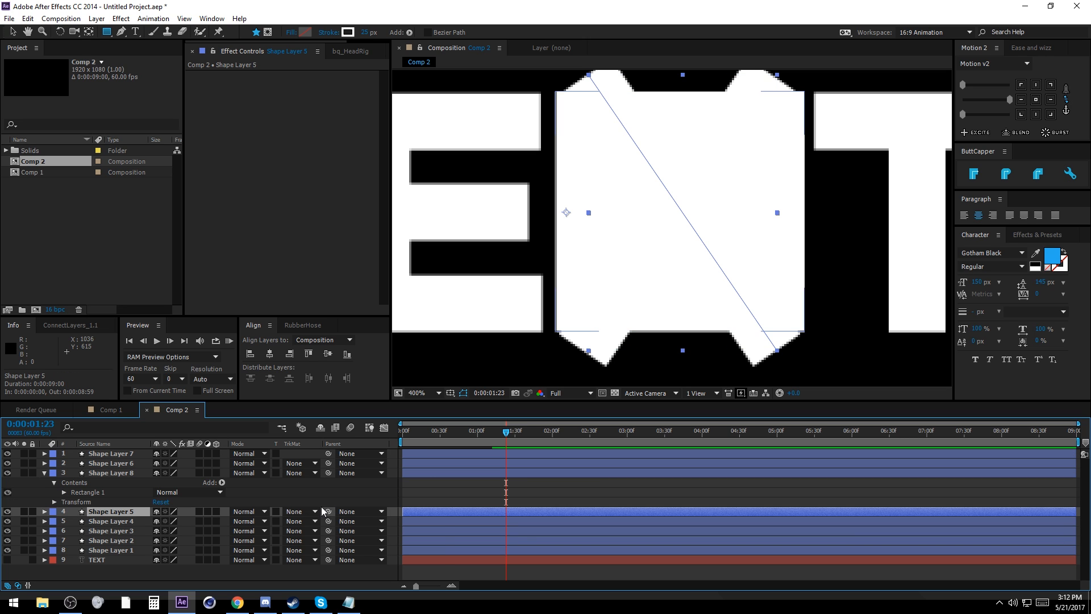
left_click(314, 511)
left_click(326, 538)
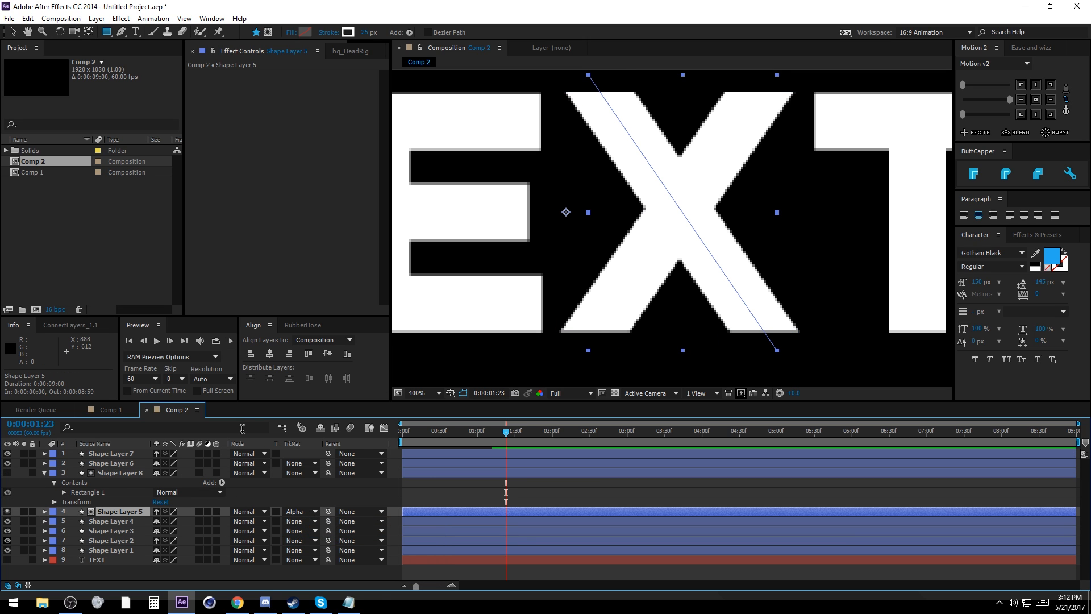
left_click(47, 472)
left_click(124, 548)
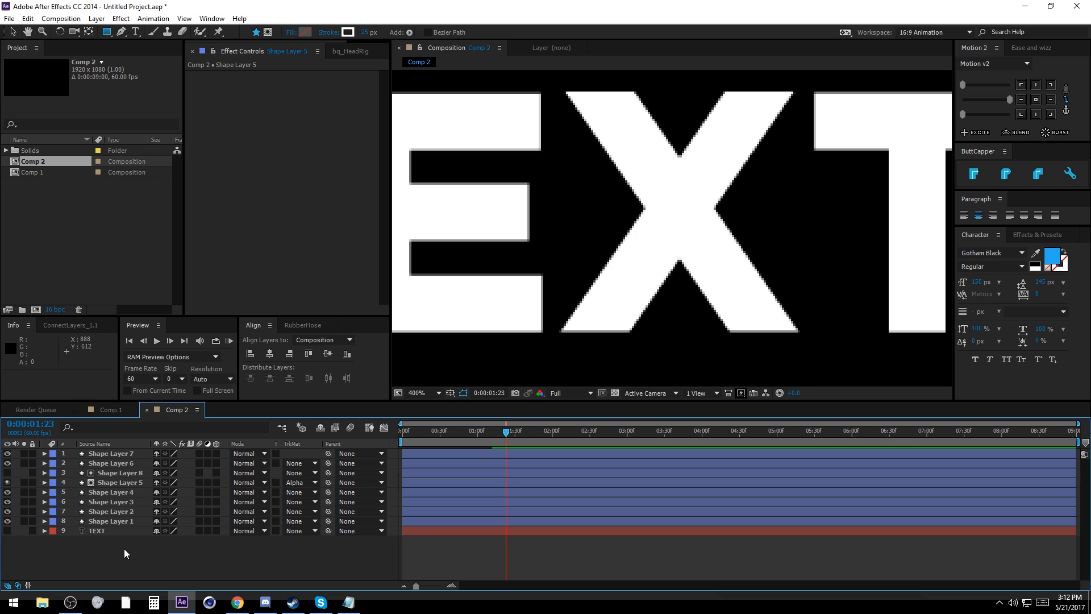
Step: Scrub the matted letter reveal back to the first frame, play it, and scrub forward to about 0:00:01:14
scroll(730, 296, "down", 1)
key("v")
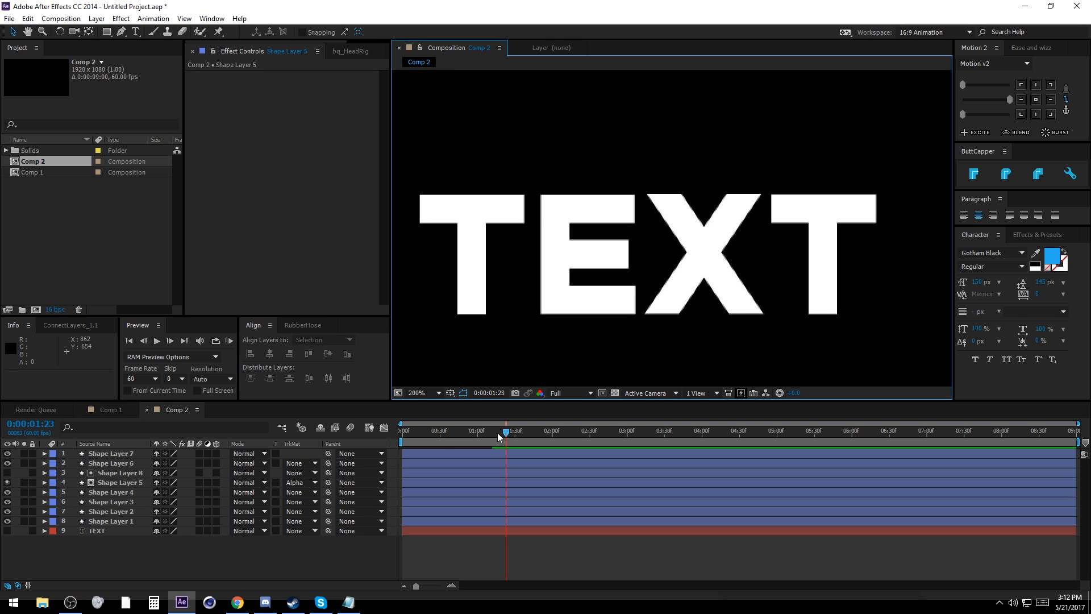
mouse_move(505, 434)
left_mouse_down()
mouse_move(410, 432)
mouse_move(494, 419)
left_mouse_up()
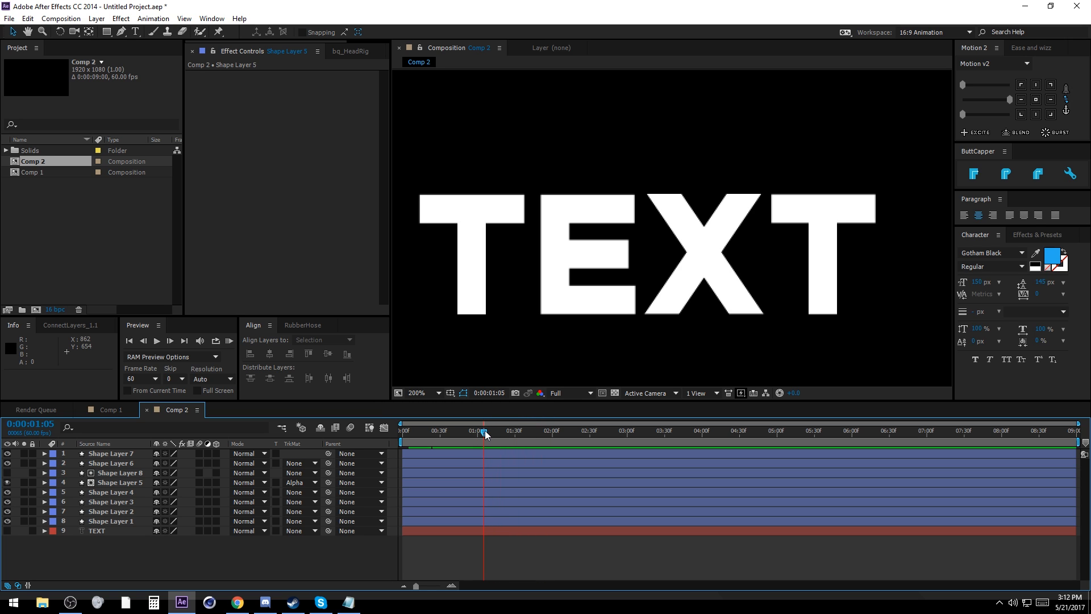
left_click_drag(486, 435, 403, 432)
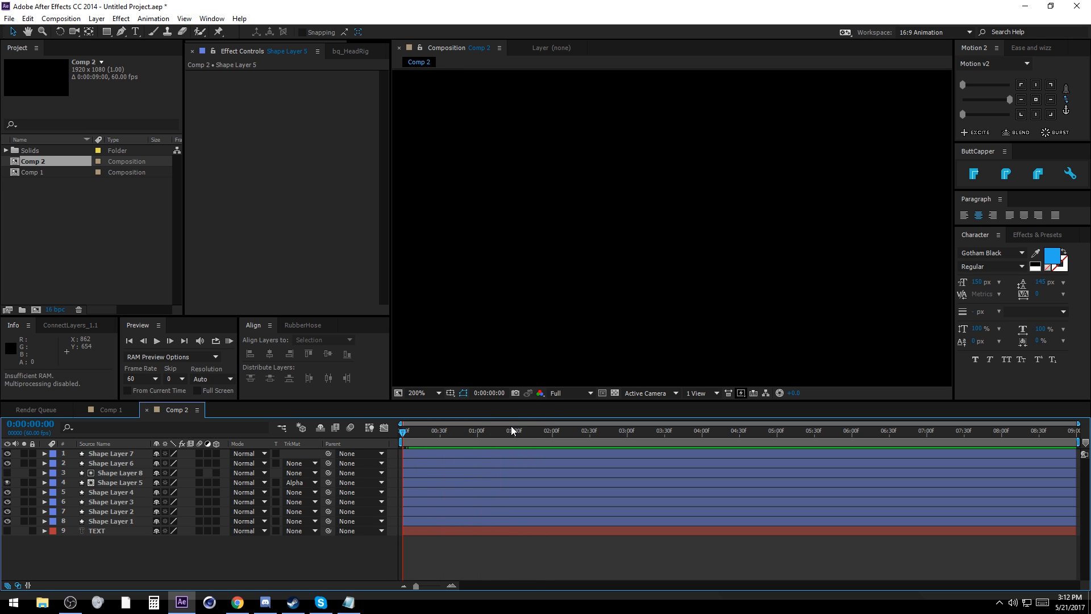
key("space")
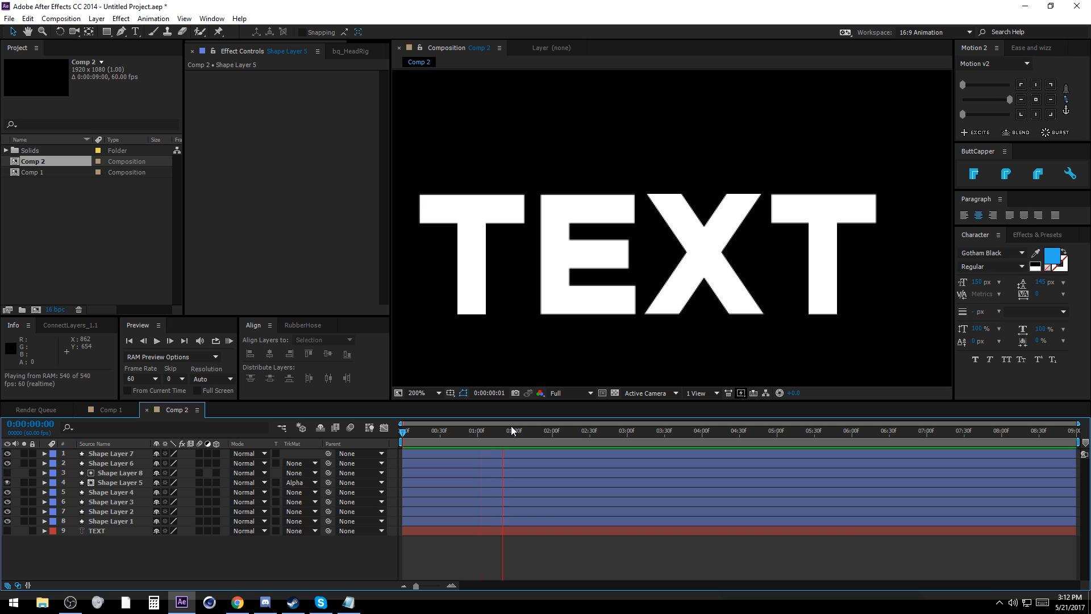
key("space")
left_click_drag(406, 434, 495, 430)
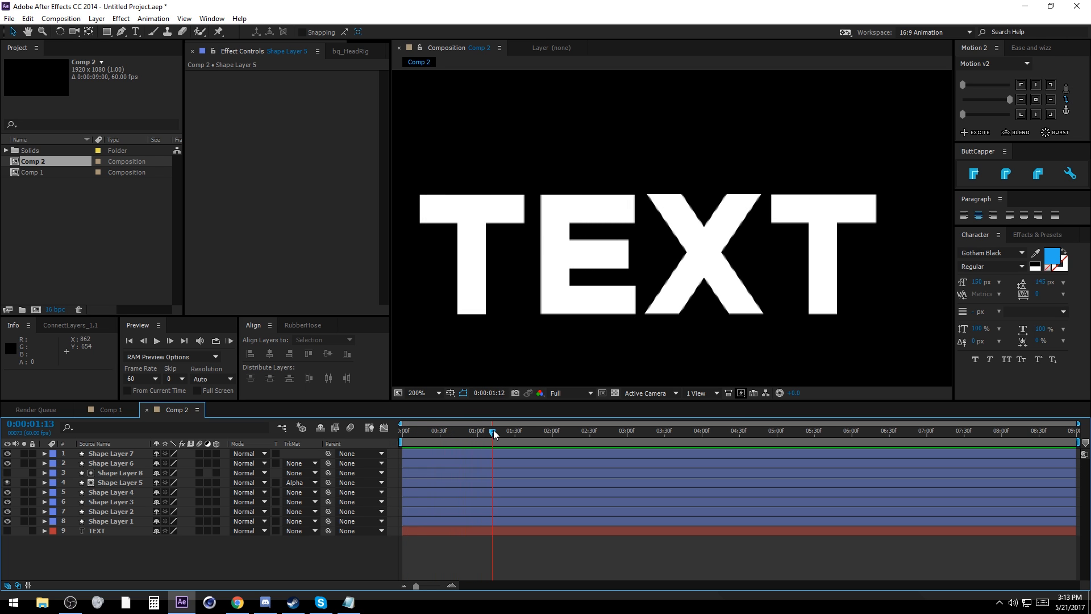
Step: Fit the whole composition in the viewer and replay the letter reveal
left_click(692, 246)
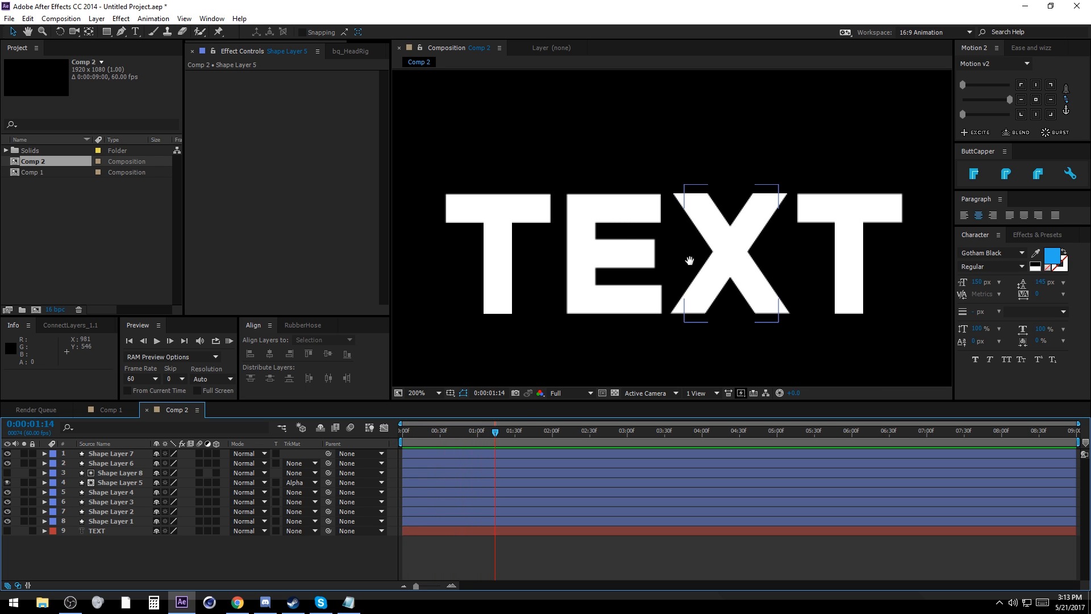
left_click(418, 393)
left_click(449, 188)
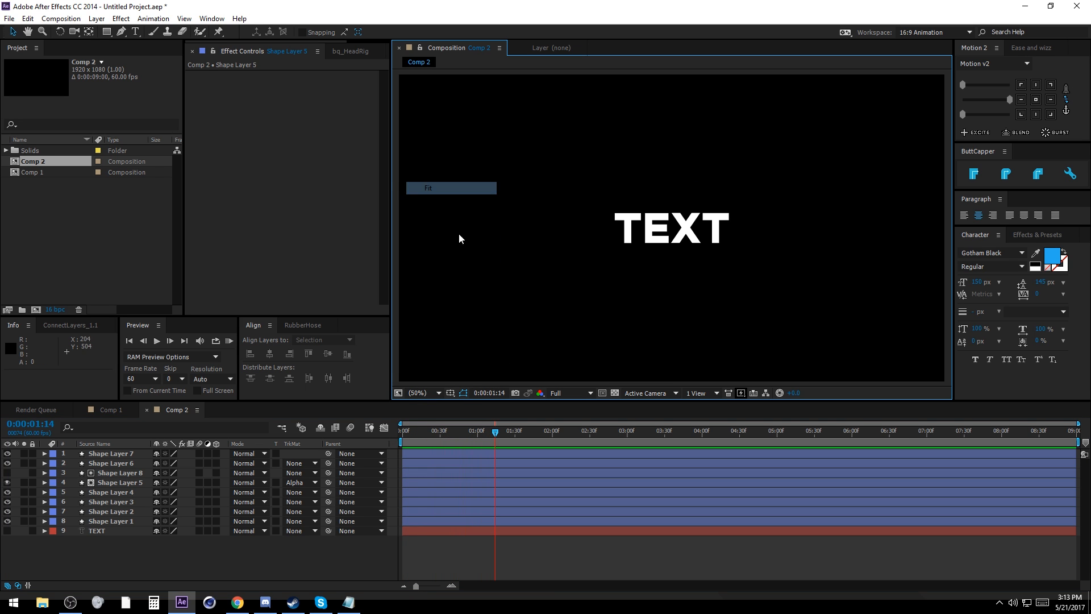
left_click(64, 549)
key("space")
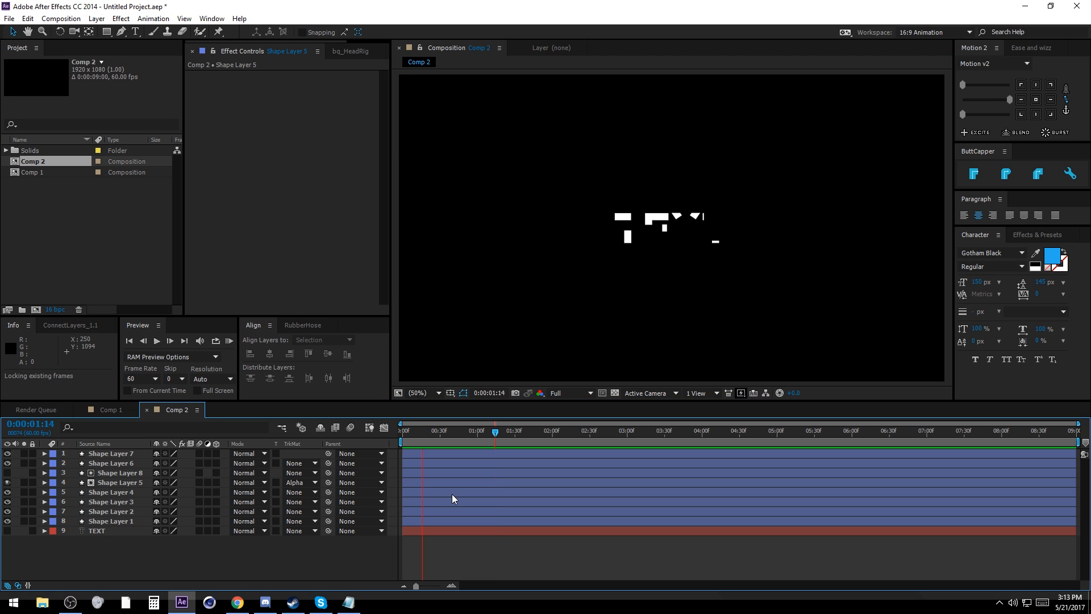
key("space")
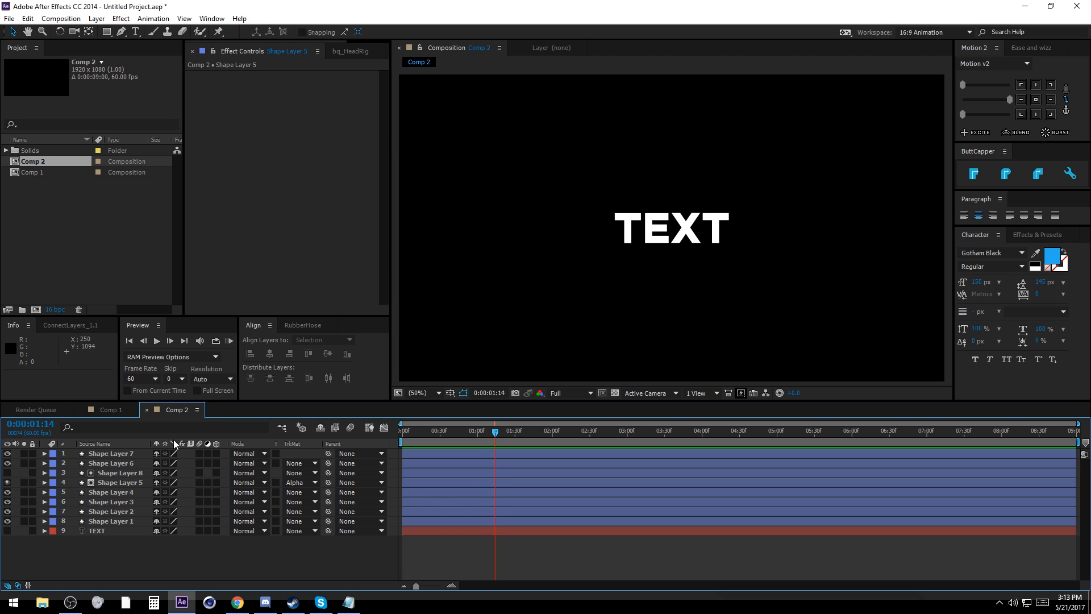
Step: Pre-compose Shape Layers 1 through 8 into a new composition named TEXT
left_click(108, 455)
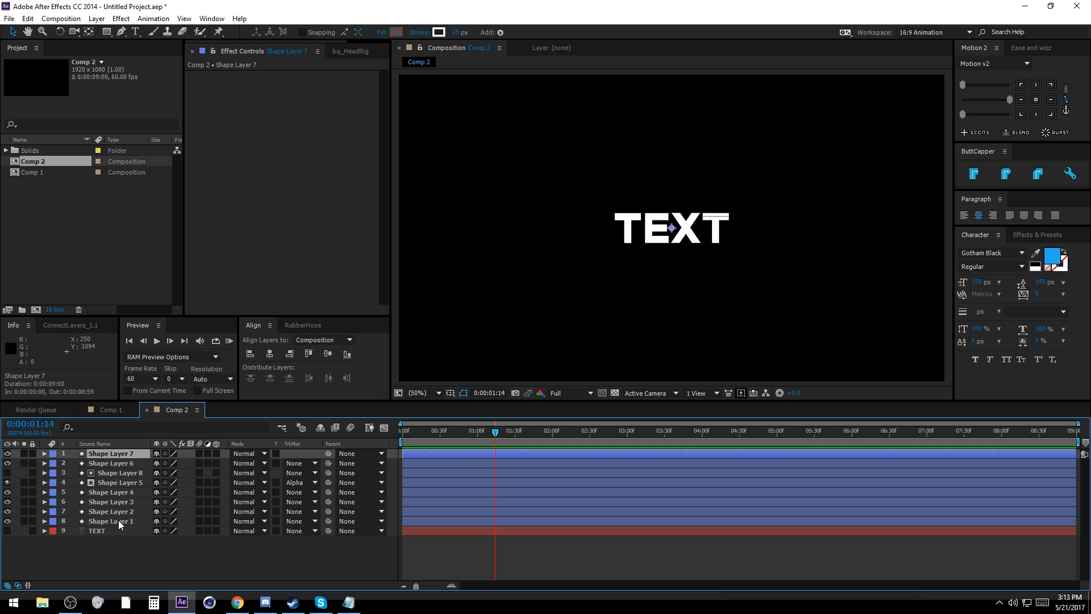
left_click(118, 520, "shift")
right_click(127, 487)
left_click(175, 385)
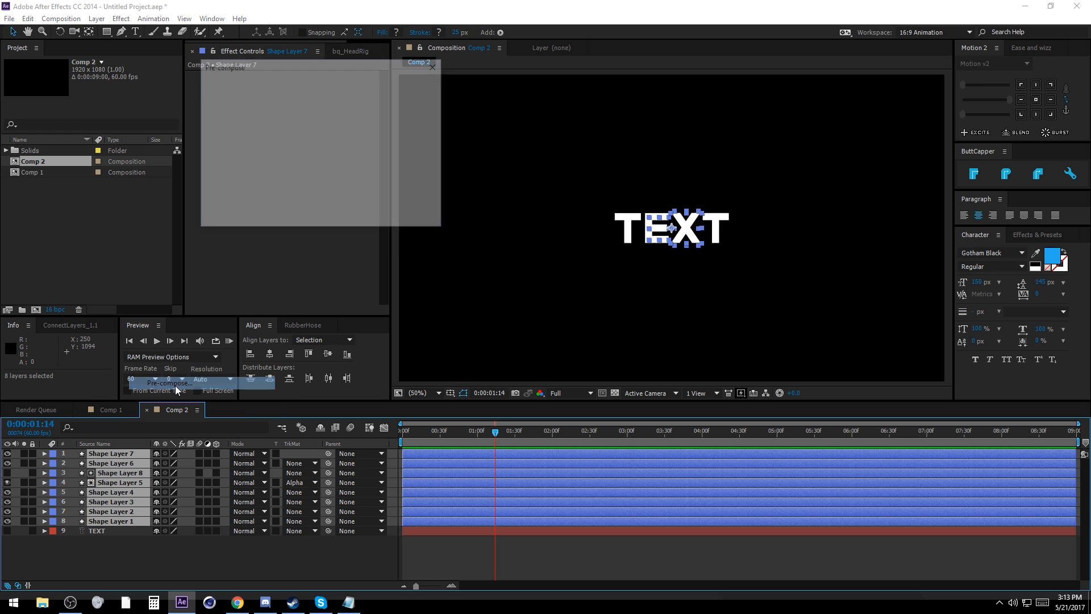
type("TEXT")
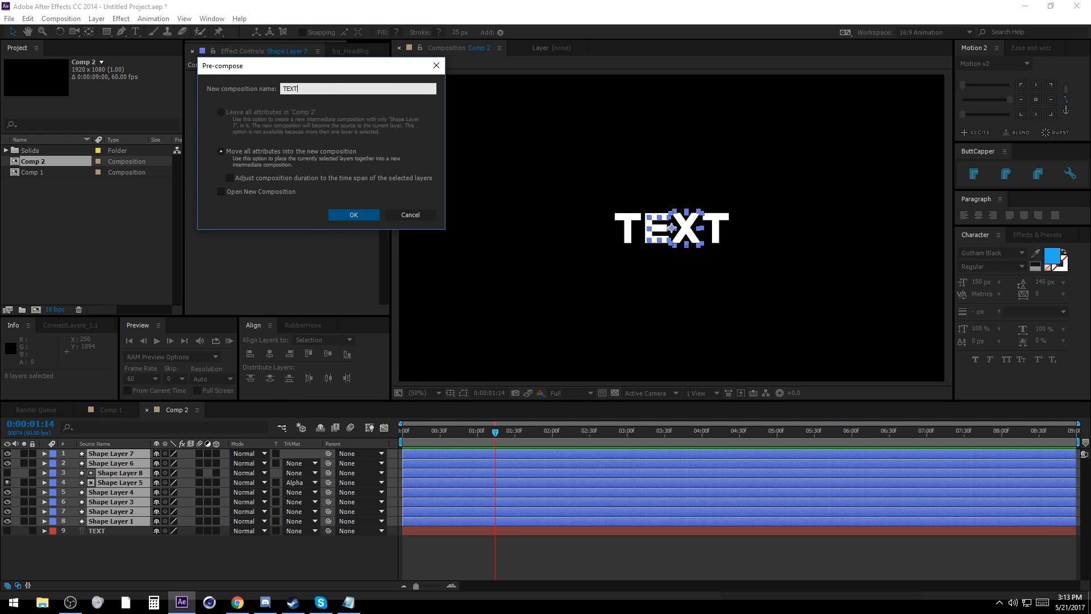
key("Return")
Step: Duplicate the TEXT composition in the project as TEXT 2 and add the copy to Comp 2 beneath the TEXT precomp layer
left_click(32, 151)
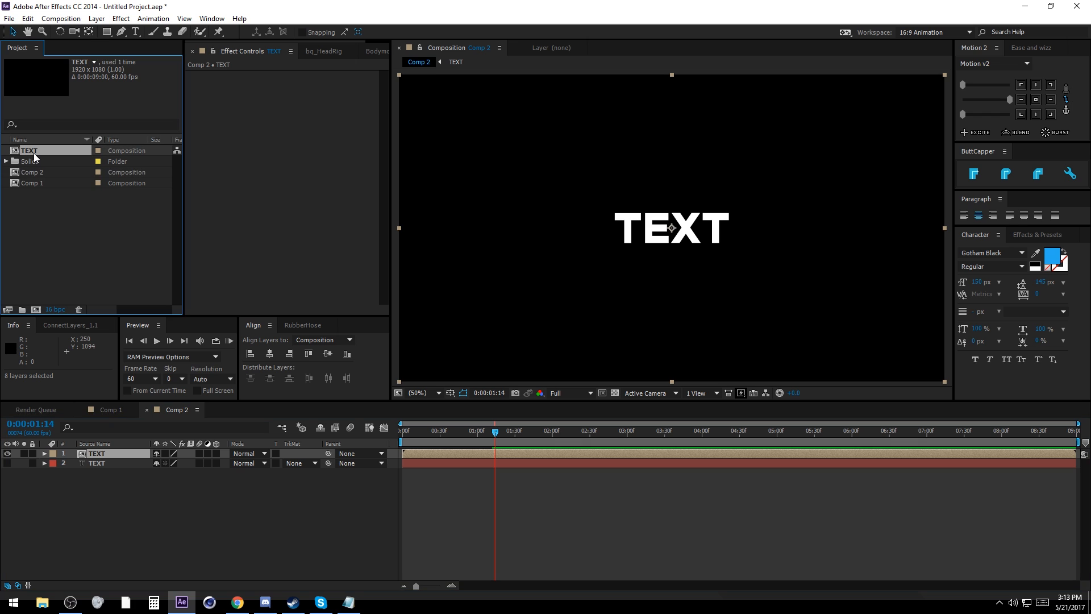
key("ctrl+c")
key("ctrl+v")
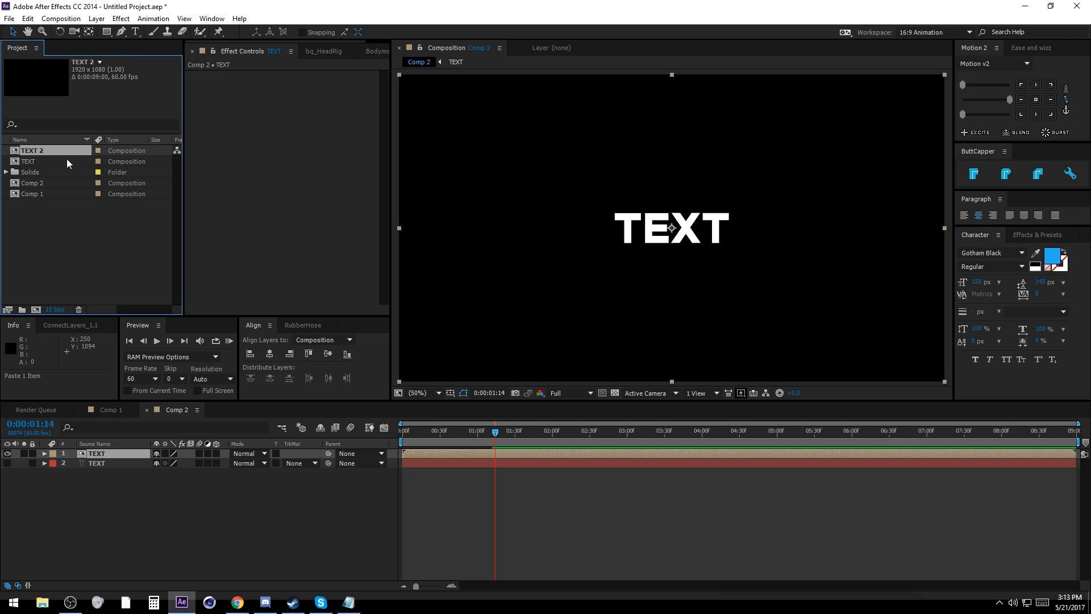
left_click_drag(39, 151, 107, 455)
Step: Delay the TEXT precomp layer so that it starts at 0:00:00:10
left_click_drag(432, 430, 424, 456)
left_click(172, 342)
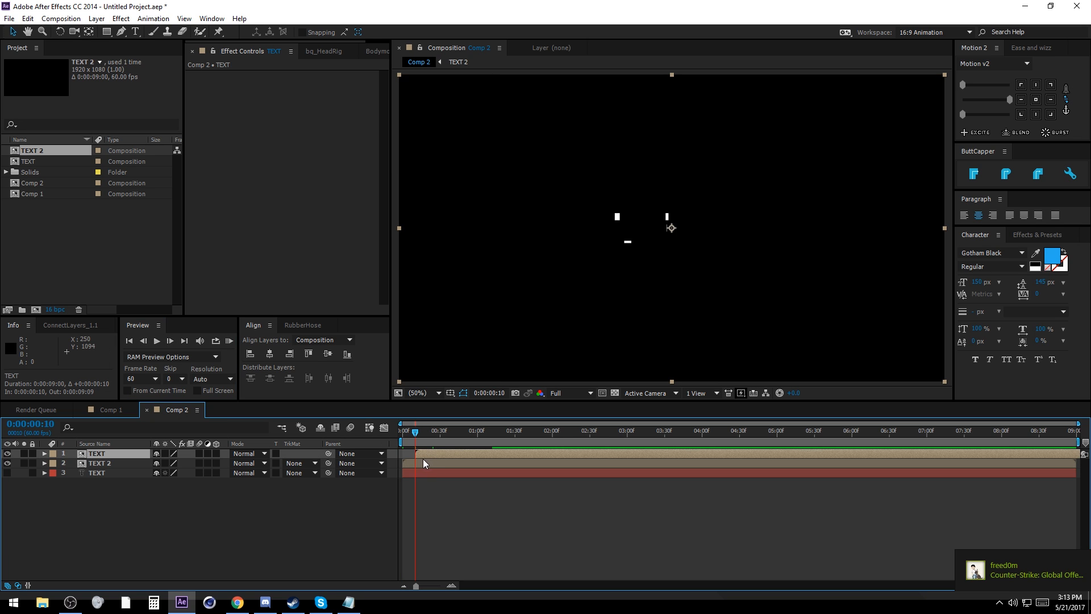
left_click(420, 462)
Step: Inside TEXT 2, change the stroke color of Shape Layers 1 through 7 to blue, leaving out the Shape Layer 8 matte
double_click(108, 464)
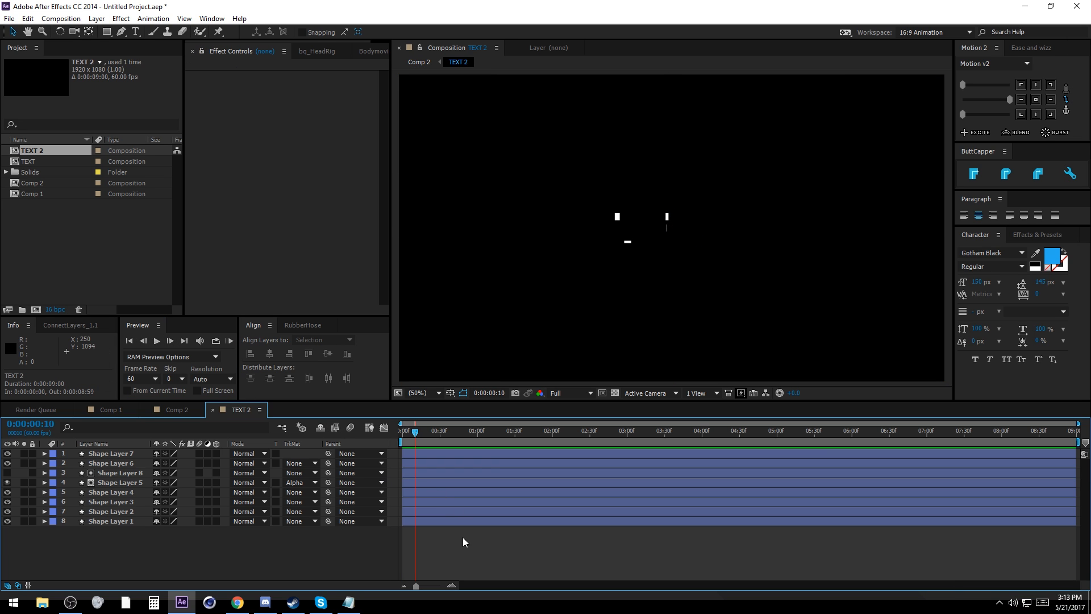
left_click(449, 514)
key("ctrl+a")
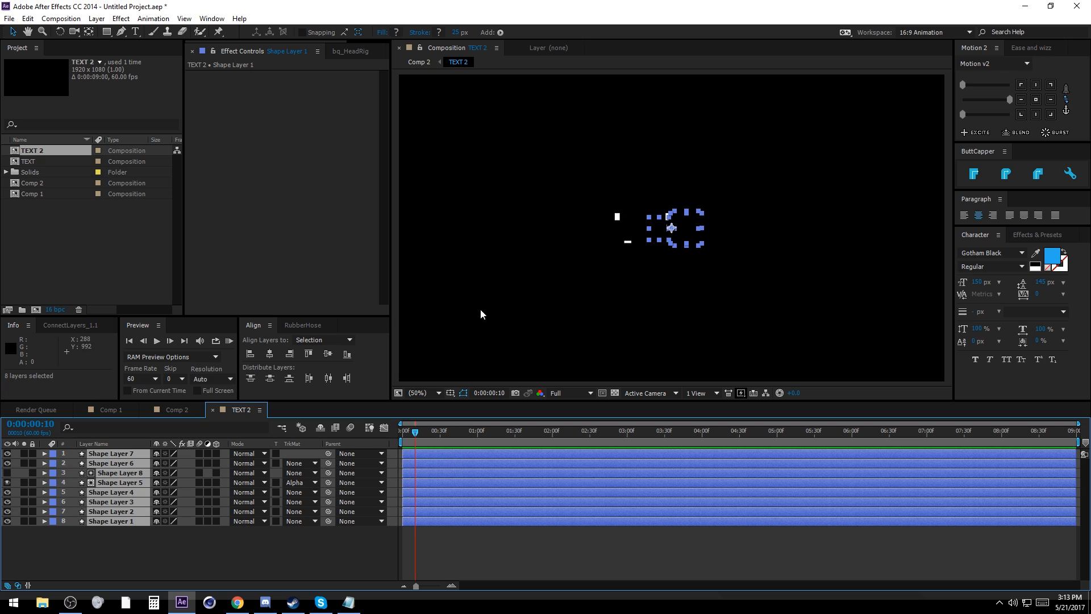
left_click(447, 536)
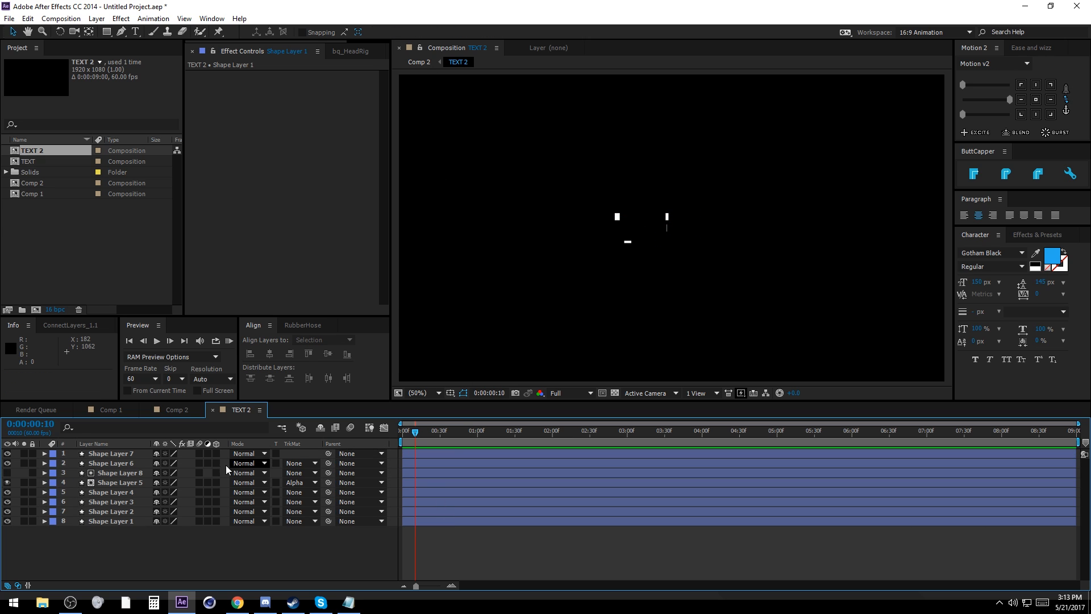
left_click(97, 475)
left_click(434, 454)
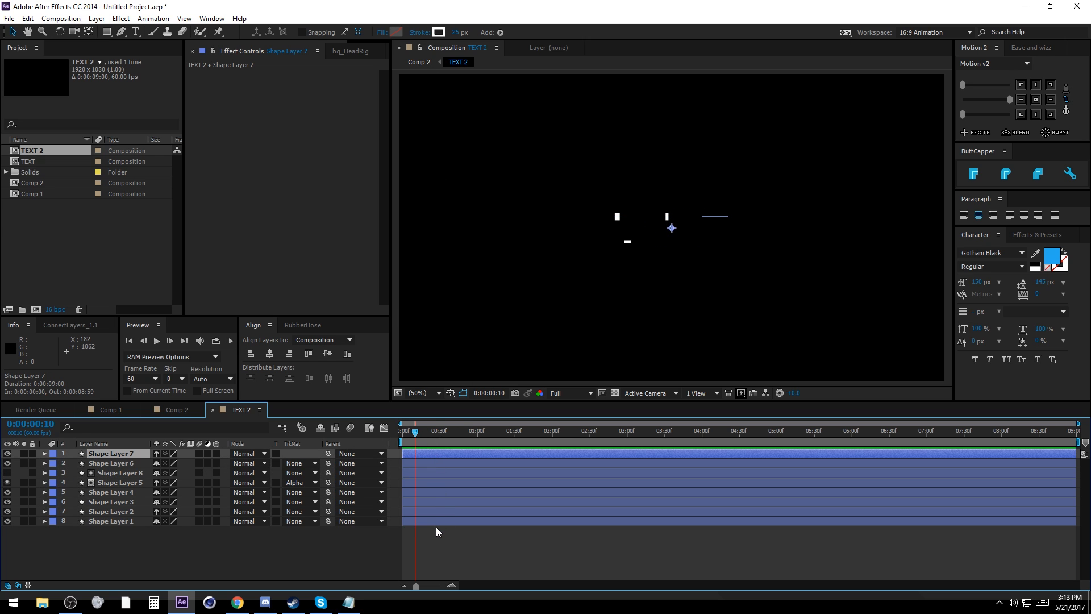
left_click(435, 521, "shift")
left_click(98, 473, "ctrl")
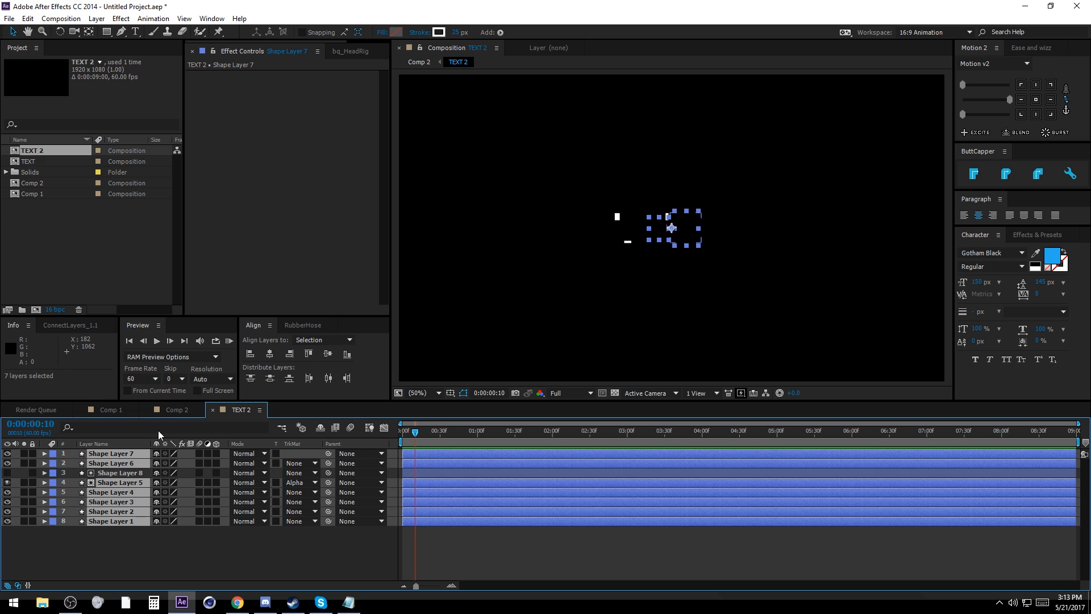
left_click(438, 32)
left_click_drag(274, 128, 279, 169)
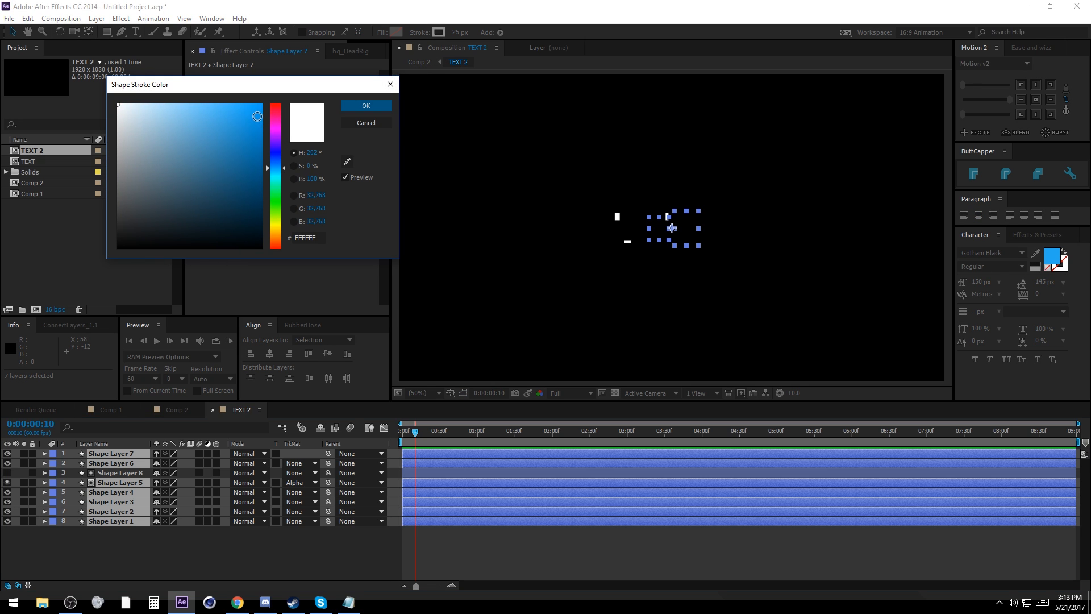
left_click(366, 105)
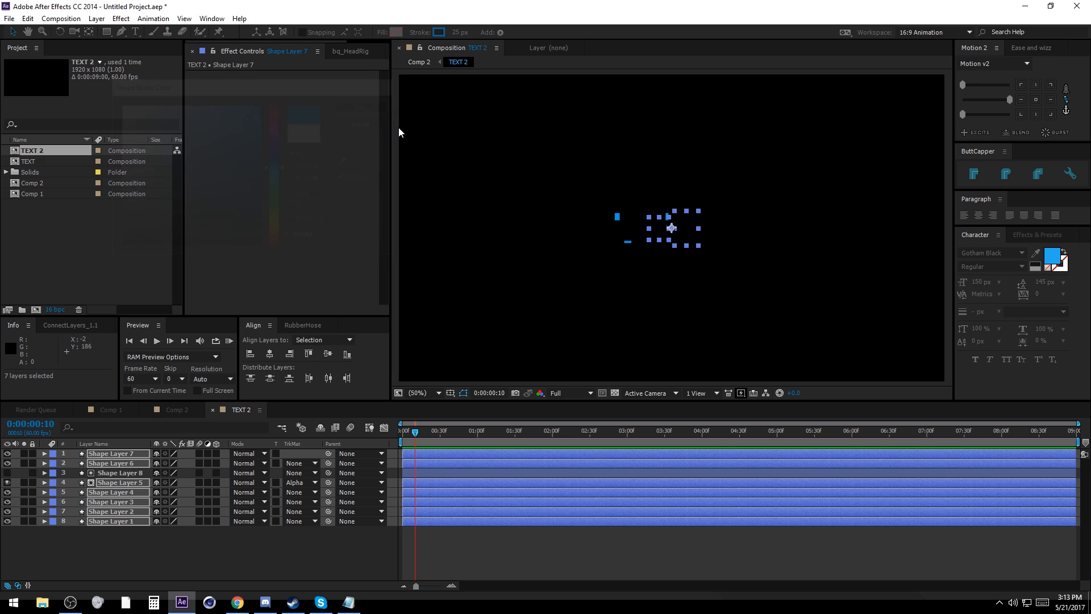
Step: Set the stroke width of Shape Layers 1 through 7 in TEXT 2 to 15 px
left_click(459, 32)
type("15")
key("Return")
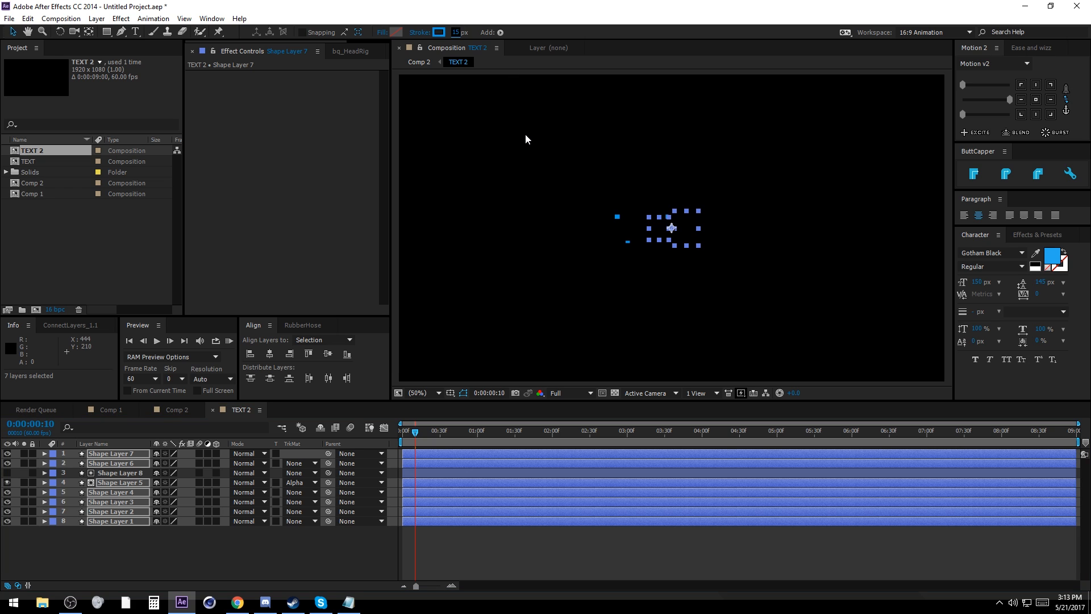
left_click(433, 554)
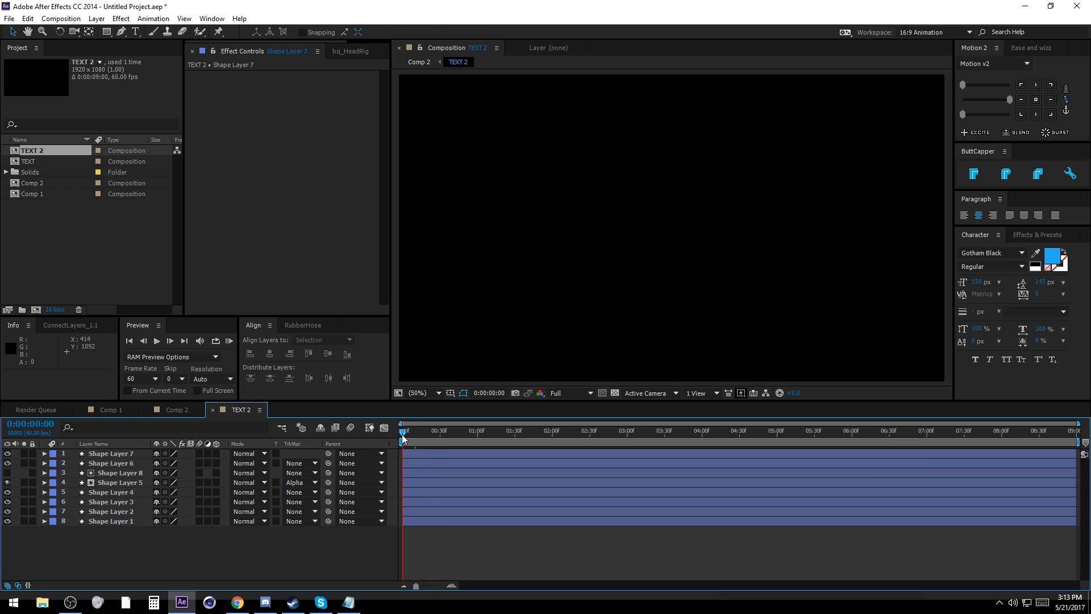
Step: Scale the Shape Layer 8 matte vertically to about 89% so the X lines up with the other letters' height
left_click_drag(403, 436, 511, 432)
scroll(684, 270, "up", 2)
scroll(685, 262, "up", 1)
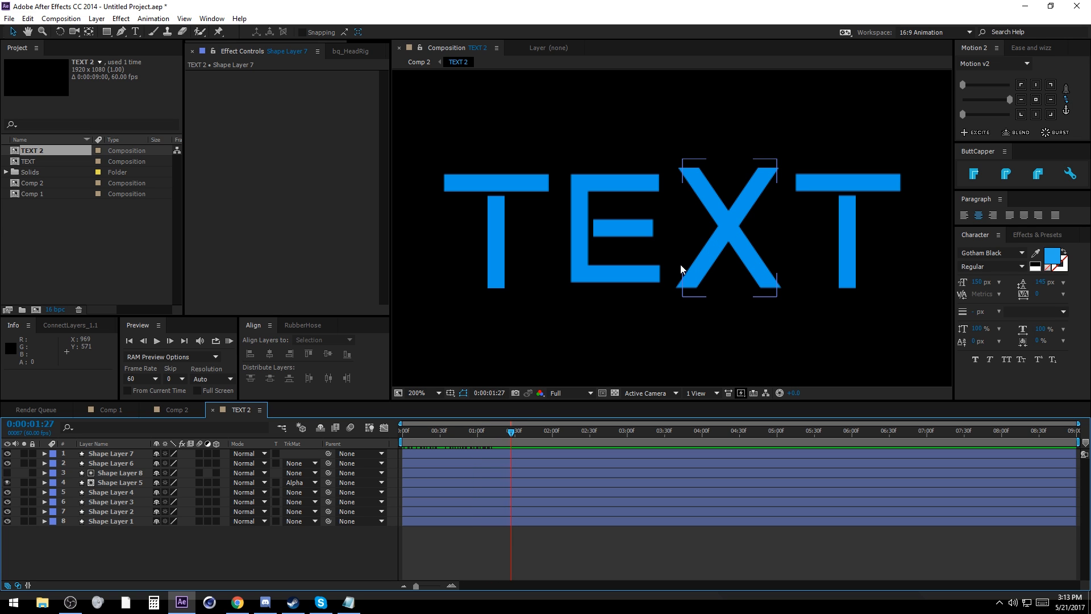
left_click(104, 473)
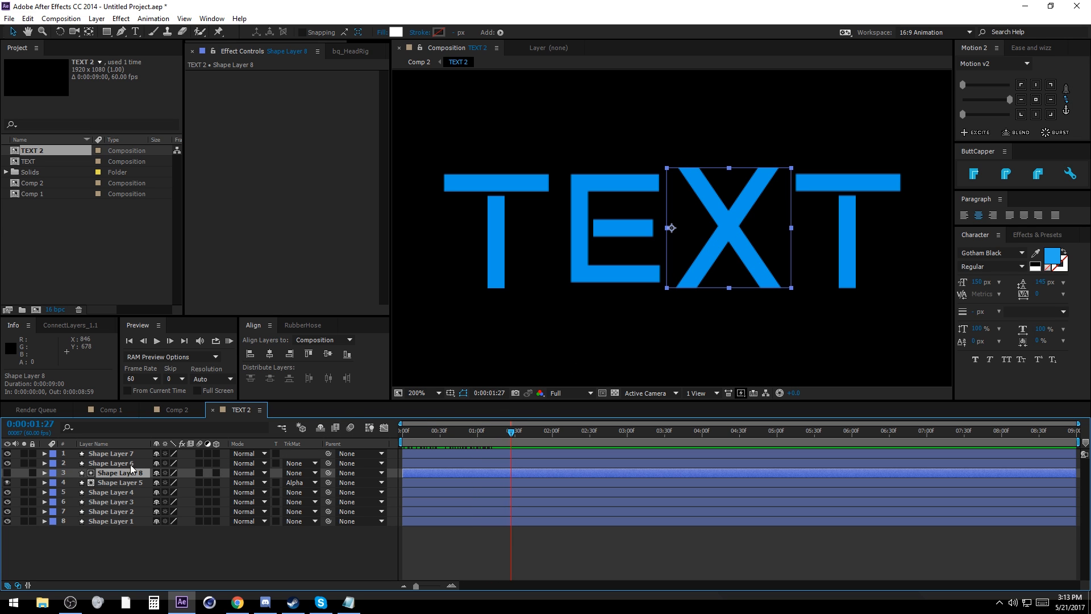
left_click_drag(727, 169, 731, 176)
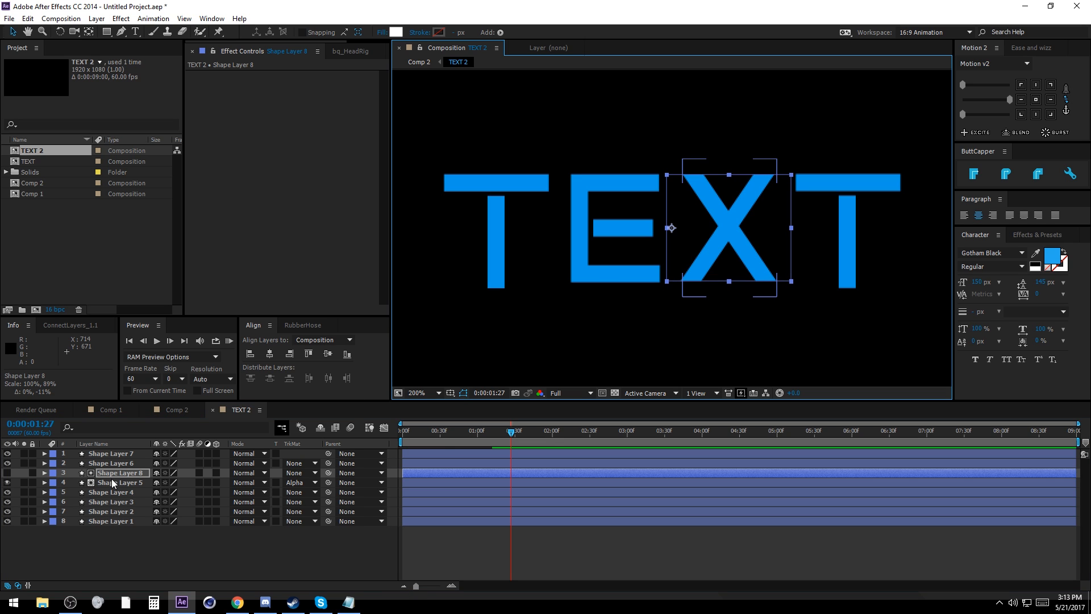
Step: Extend the upper ends of both T stems, Shape Layers 2 and 6, up to meet their crossbars
left_click(486, 275)
left_click(137, 522)
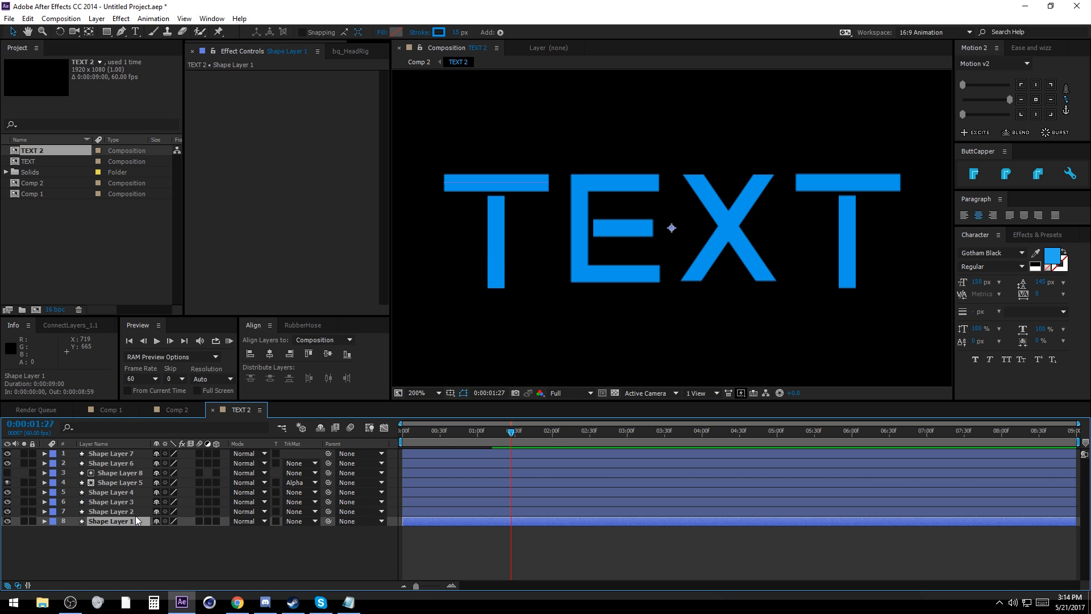
left_click(113, 511)
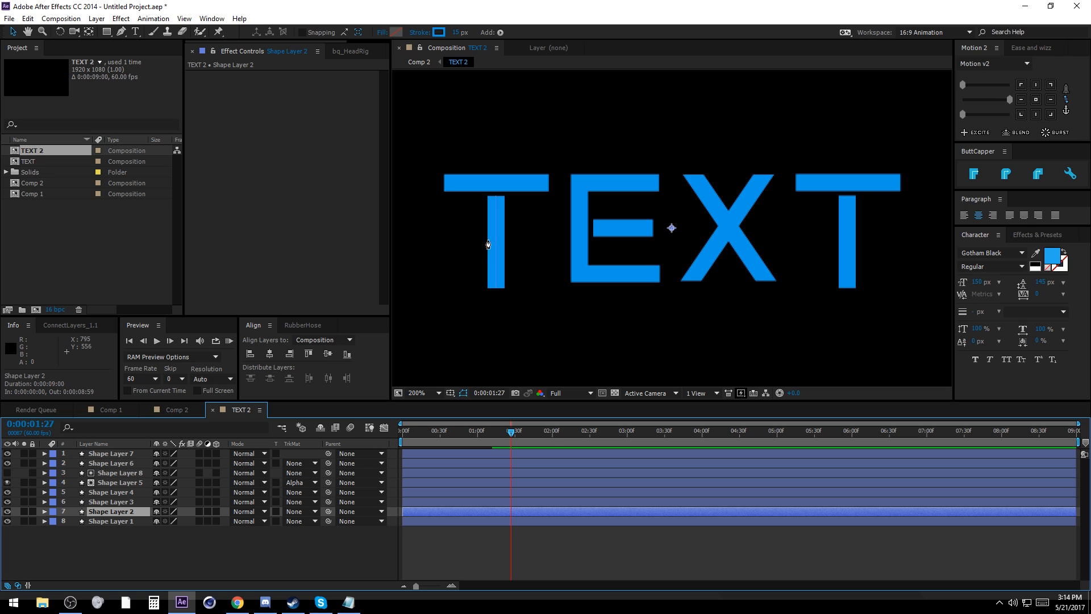
key("g")
left_click(496, 188)
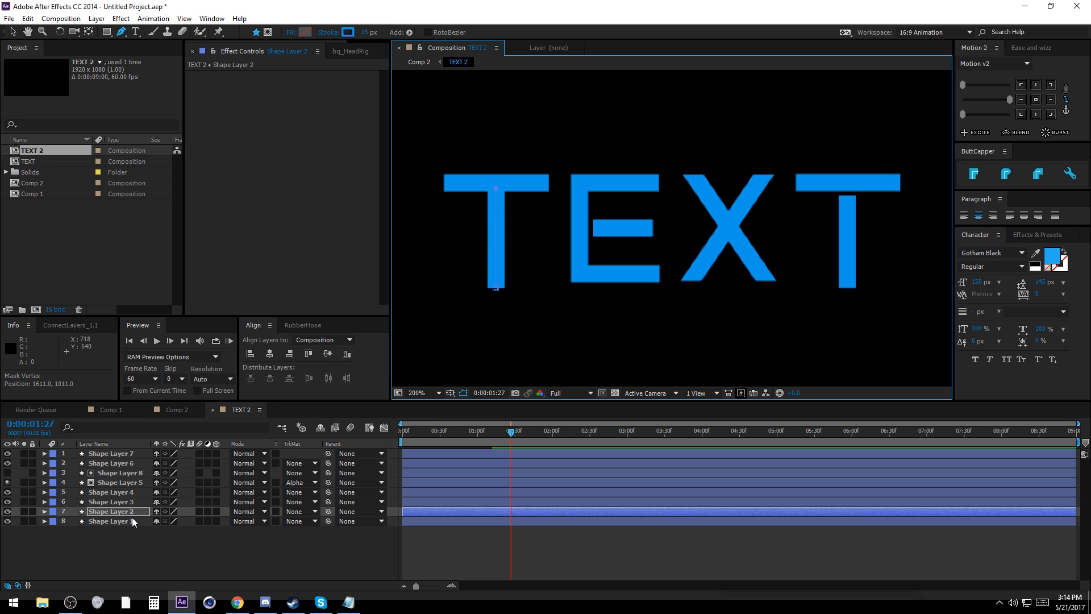
left_click(666, 462)
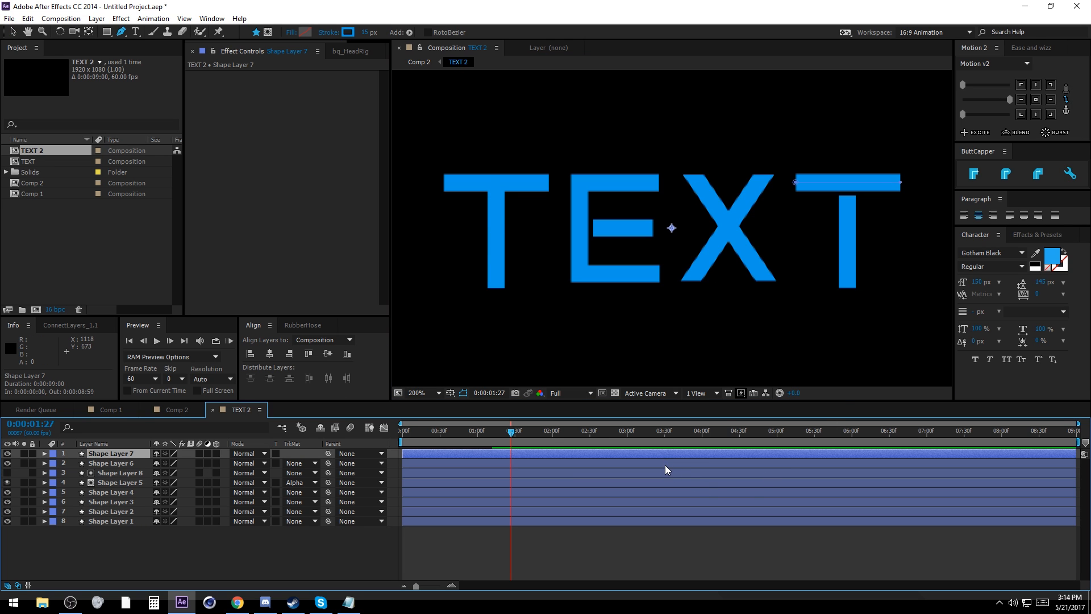
left_click(850, 189)
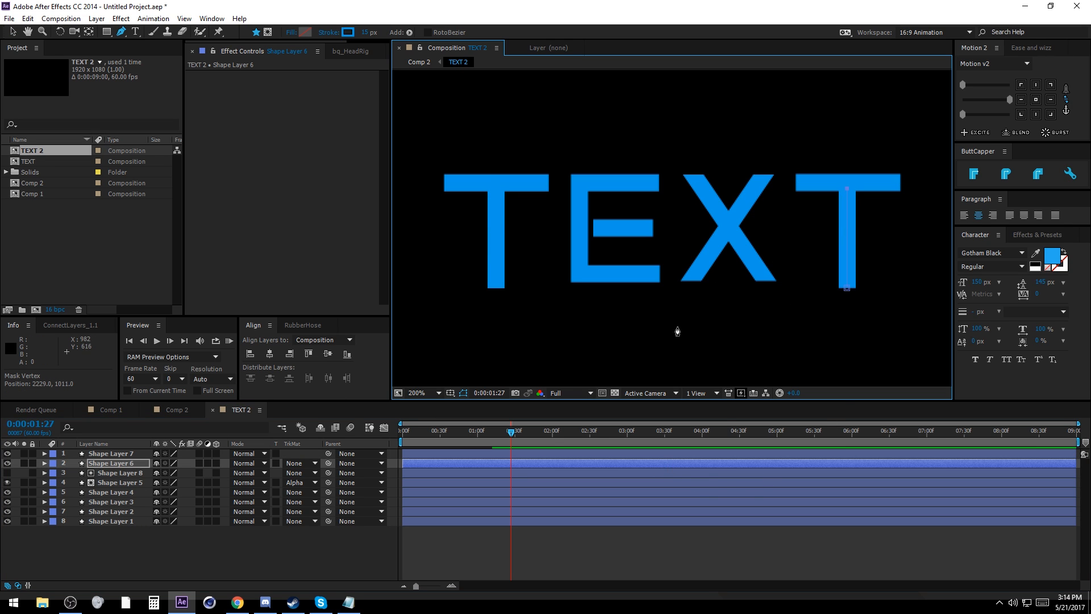
Step: Extend the E's middle bar, Shape Layer 4, so it joins the letter's vertical spine, and check the tracing animation
left_click(108, 501)
left_click(111, 492)
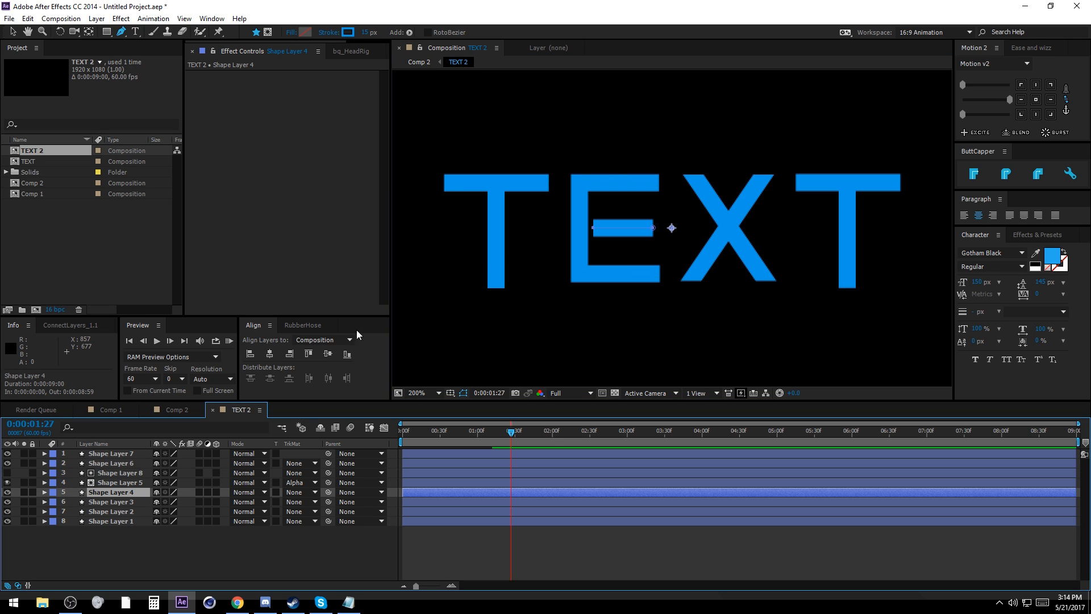
left_click_drag(592, 227, 586, 227)
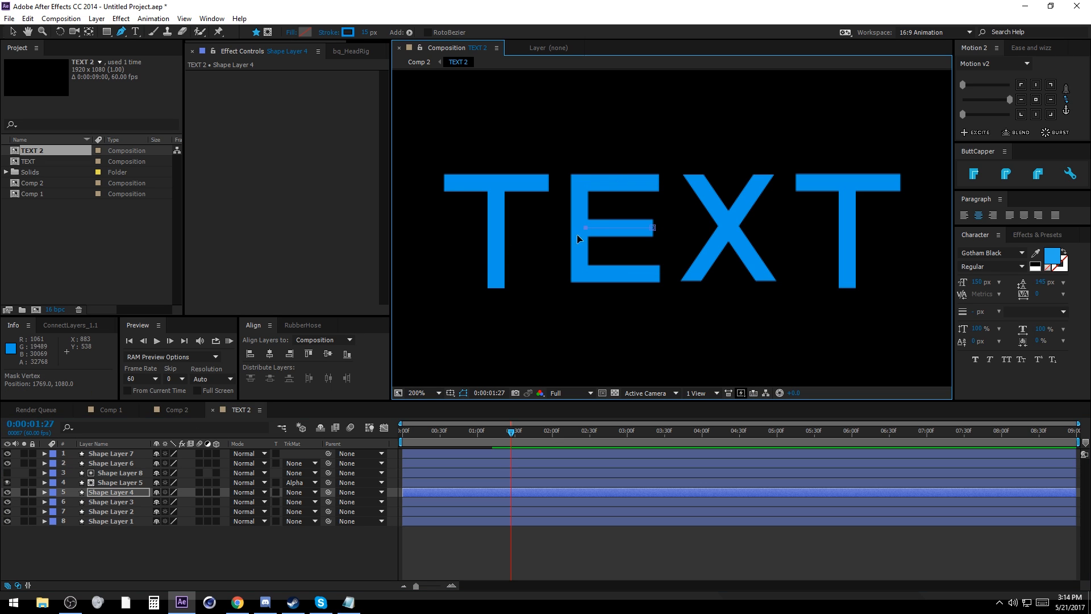
left_click(478, 548)
left_click_drag(441, 431, 528, 425)
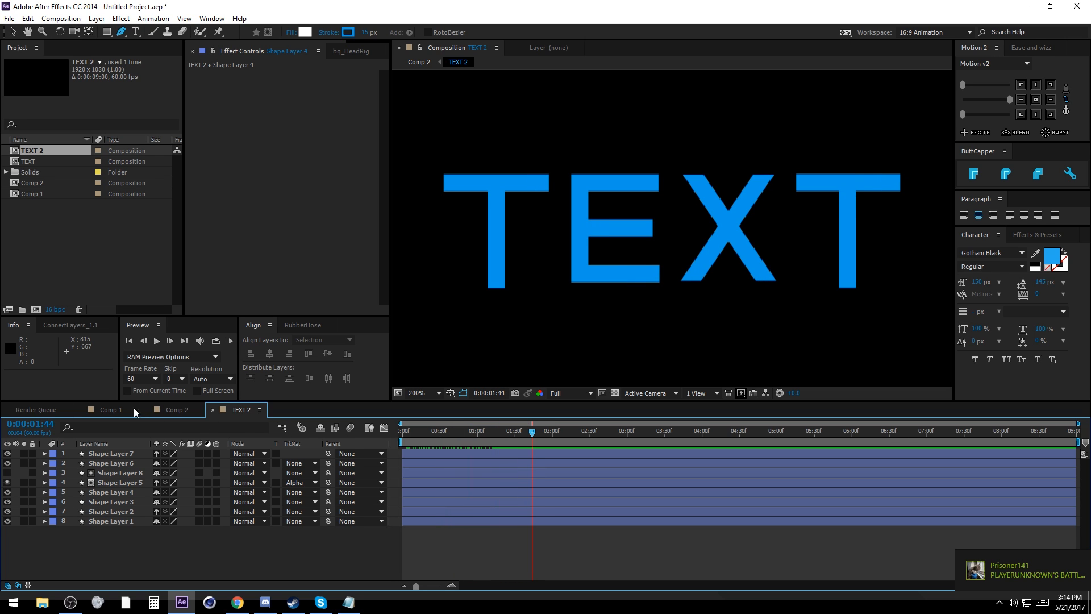
Step: Preview the opening frames of the overlapping TEXT and TEXT 2 tracings in Comp 2
left_click(171, 409)
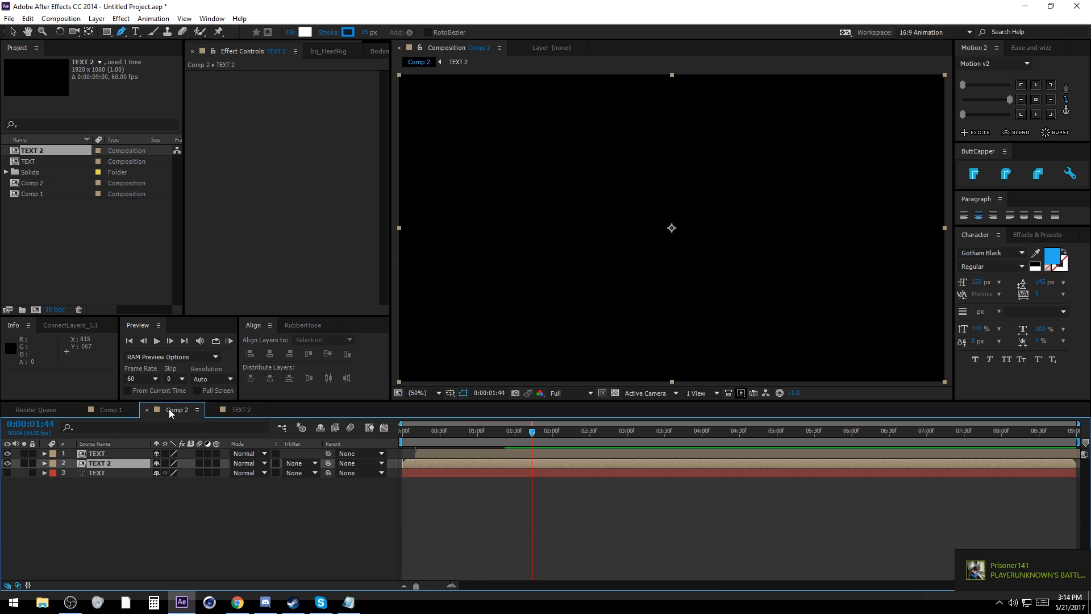
left_click(402, 439)
left_click_drag(415, 435, 436, 445)
Step: Apply the Venetian Blinds effect to the TEXT 2 layer in Comp 2
left_click(435, 463)
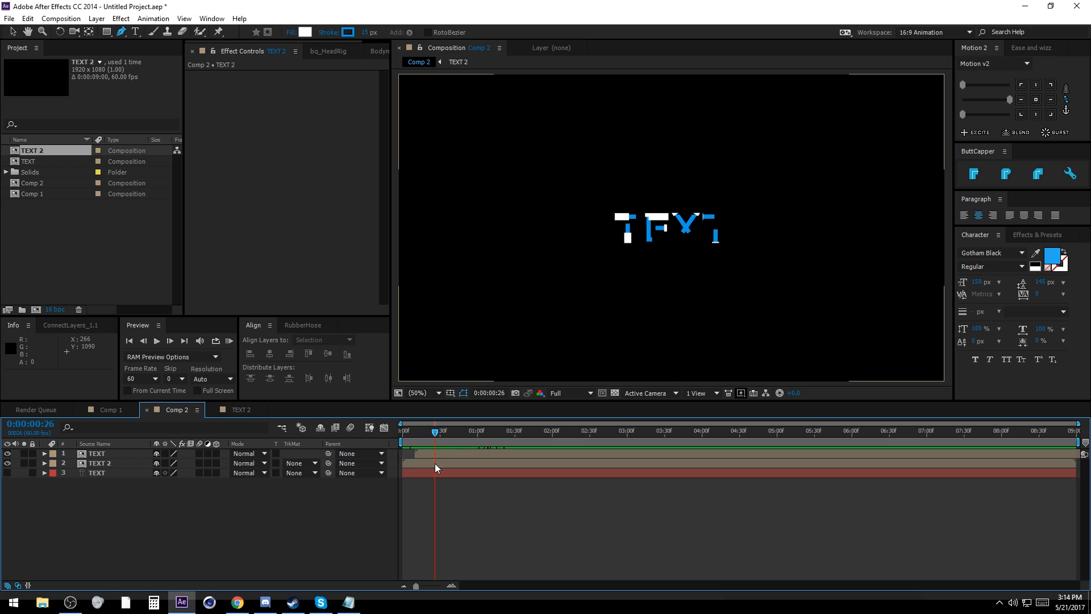
right_click(297, 200)
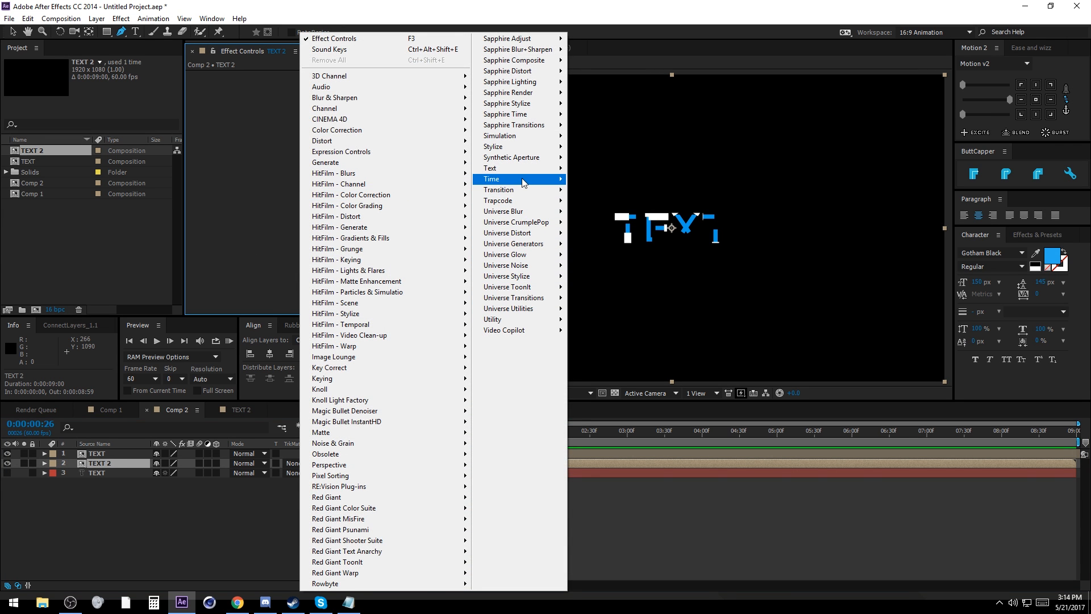
mouse_move(516, 192)
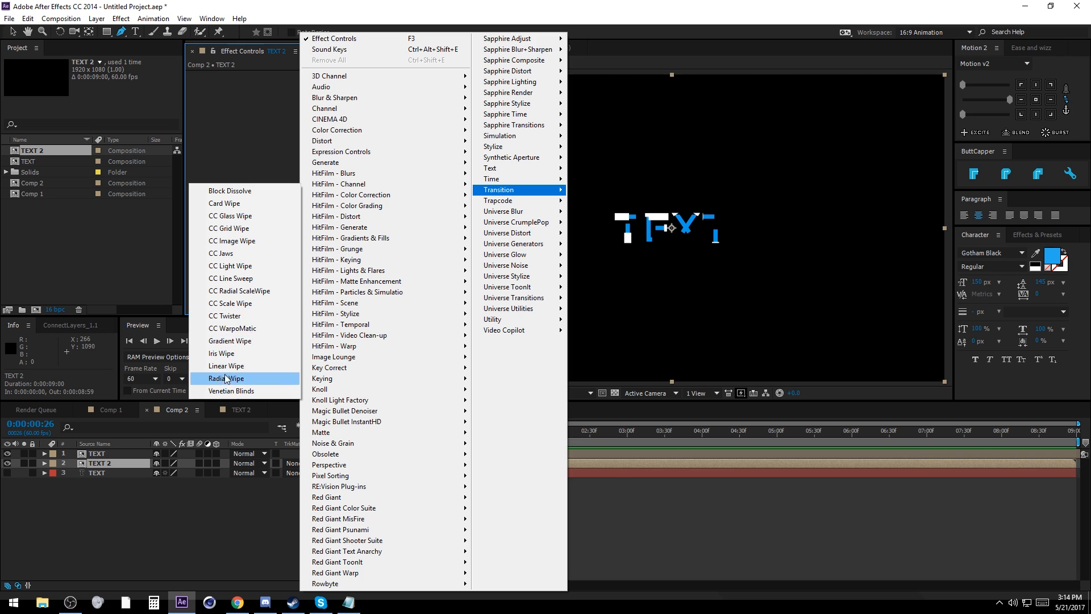
left_click(239, 390)
Step: Set the Venetian Blinds direction to 45°, width to 50 and transition completion to 75%
left_click(309, 94)
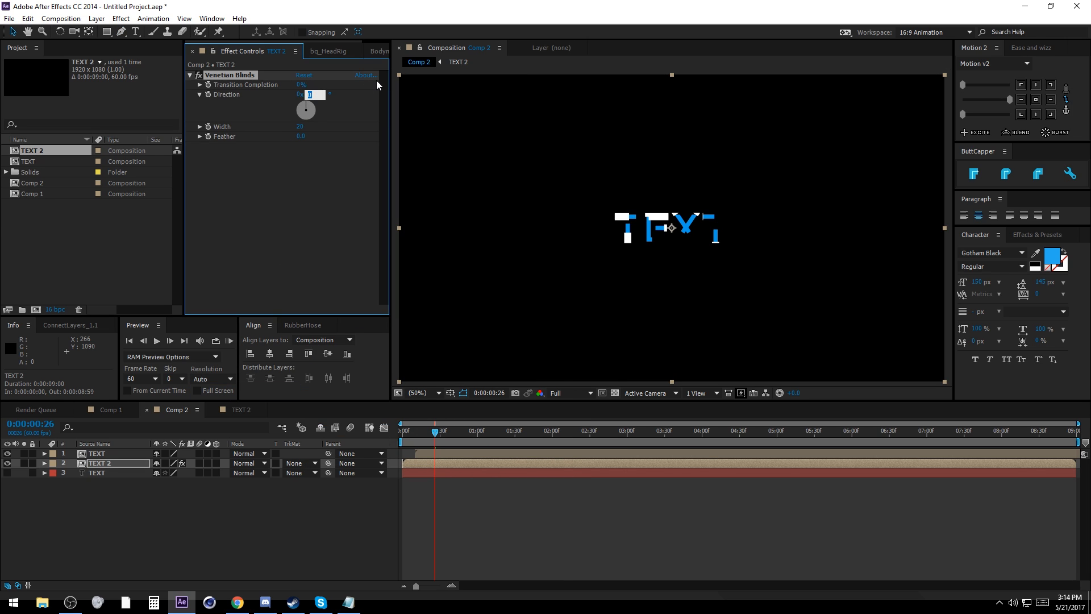
type("45")
key("Tab")
type("20")
key("Tab")
key("shift+Tab")
type("50")
key("Tab")
key("Tab")
type("75")
key("Return")
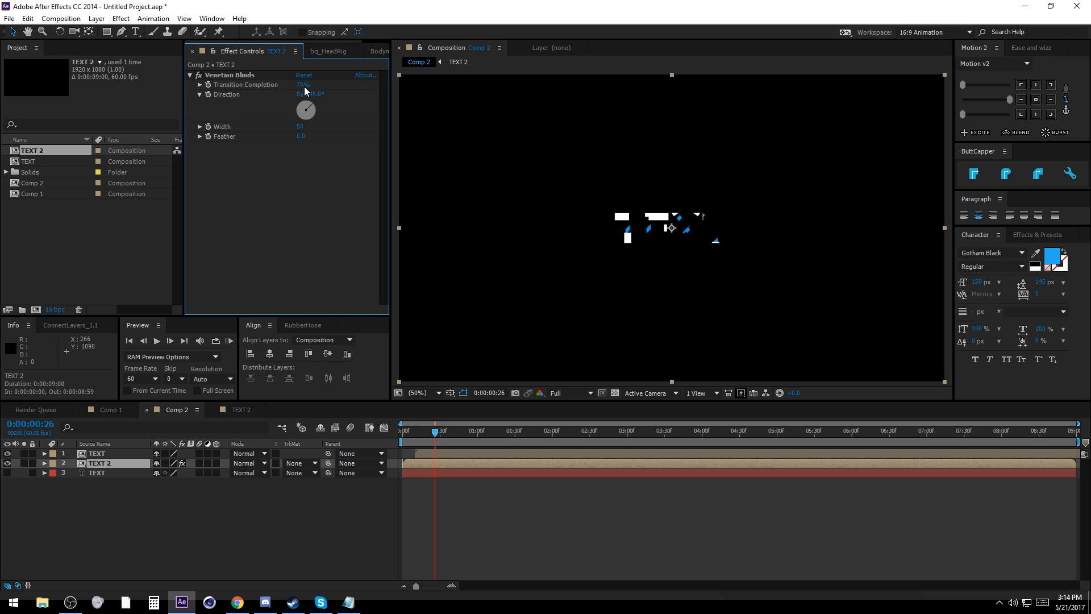
Step: Set the Venetian Blinds transition completion to 25% and preview the striped tracing from the start of Comp 2
left_click(303, 86)
type("25")
key("Return")
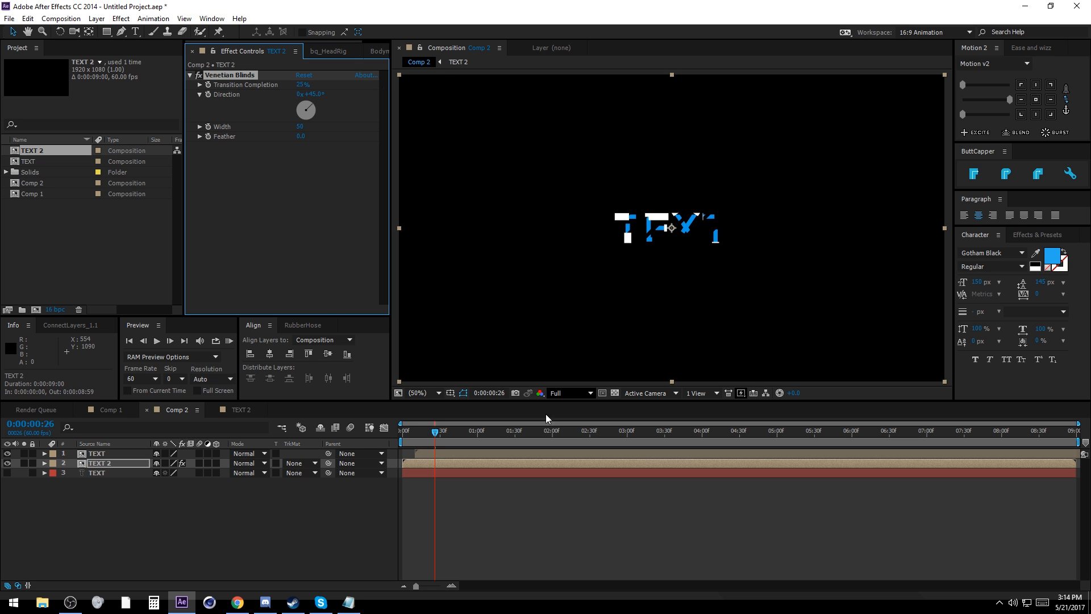
left_click(473, 510)
left_click(403, 435)
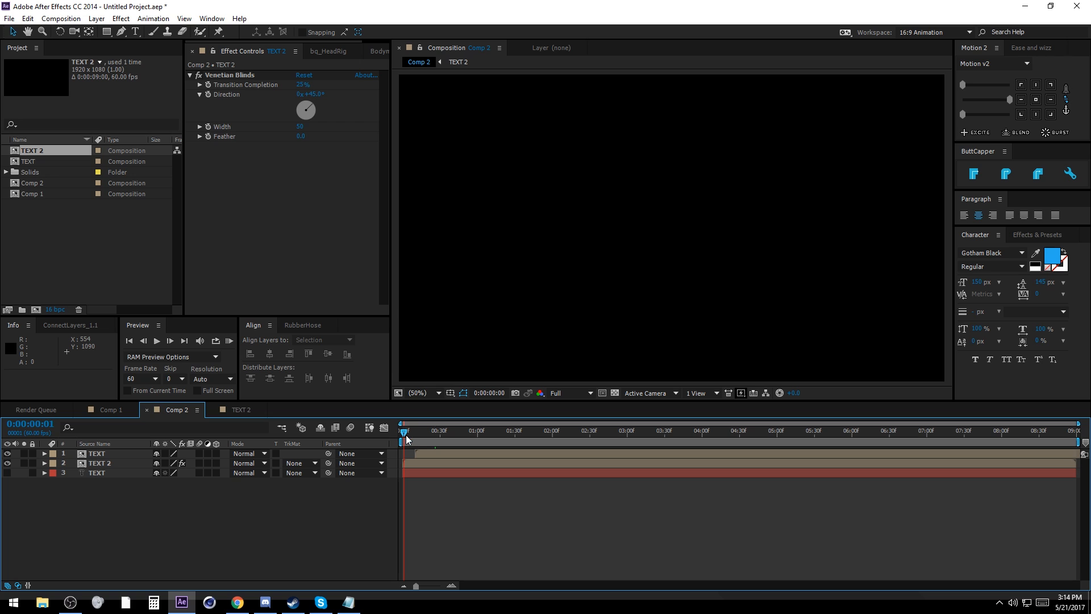
left_click_drag(406, 435, 436, 432)
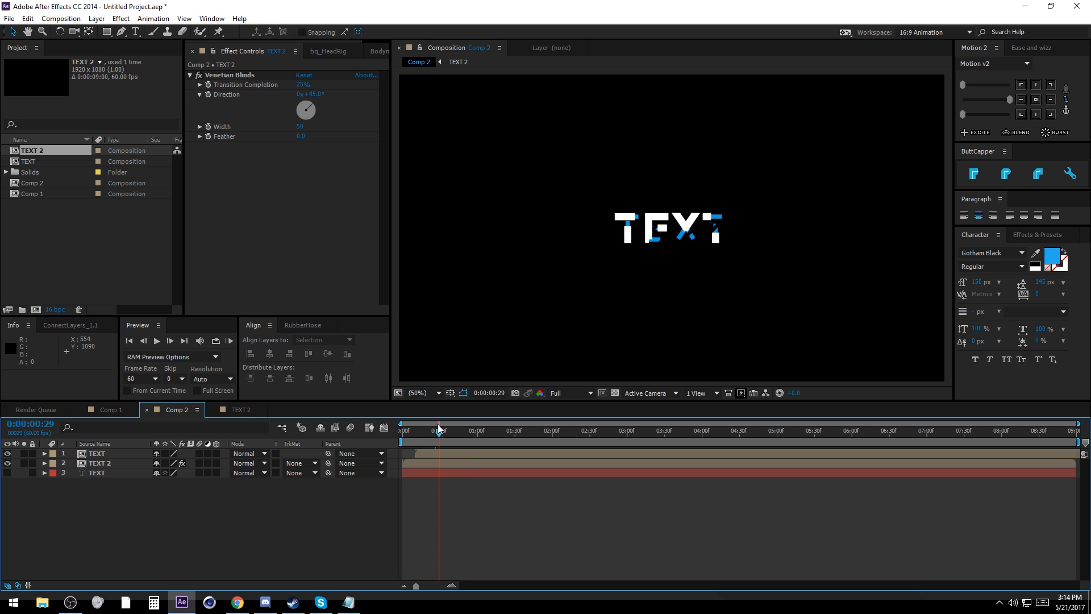
Step: Replace Venetian Blinds on the TEXT 2 layer with a Turbulent Displace effect whose size is 25
left_click(240, 75)
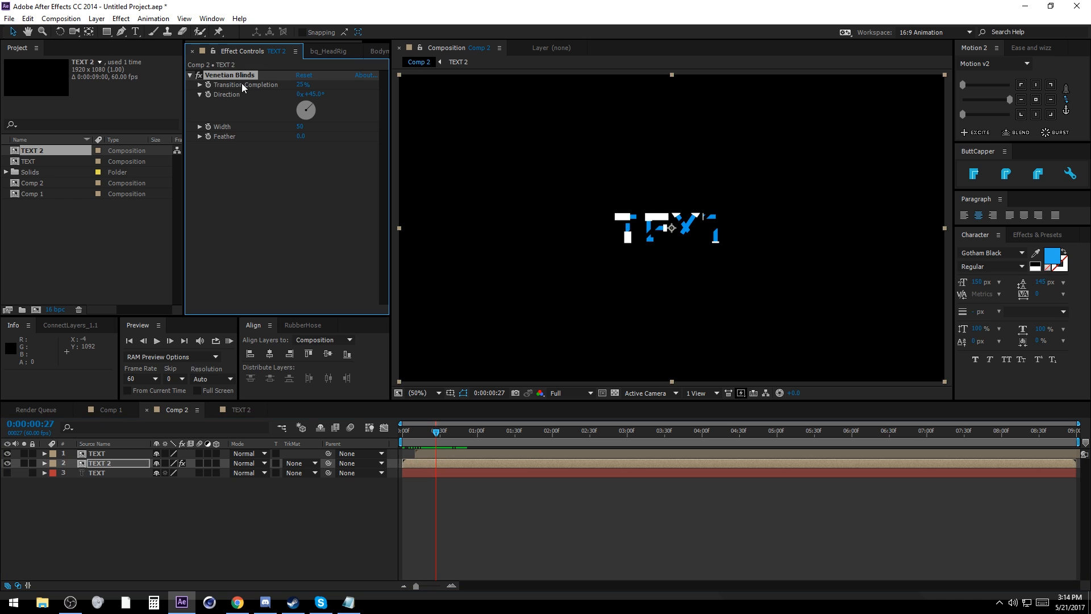
key("Delete")
right_click(258, 180)
mouse_move(297, 143)
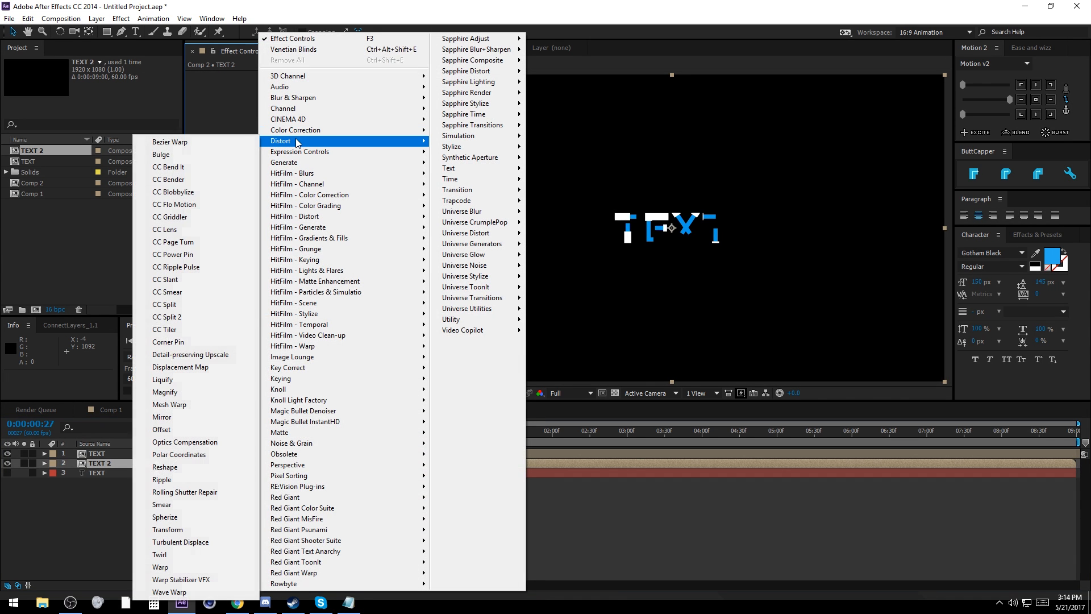
left_click(207, 543)
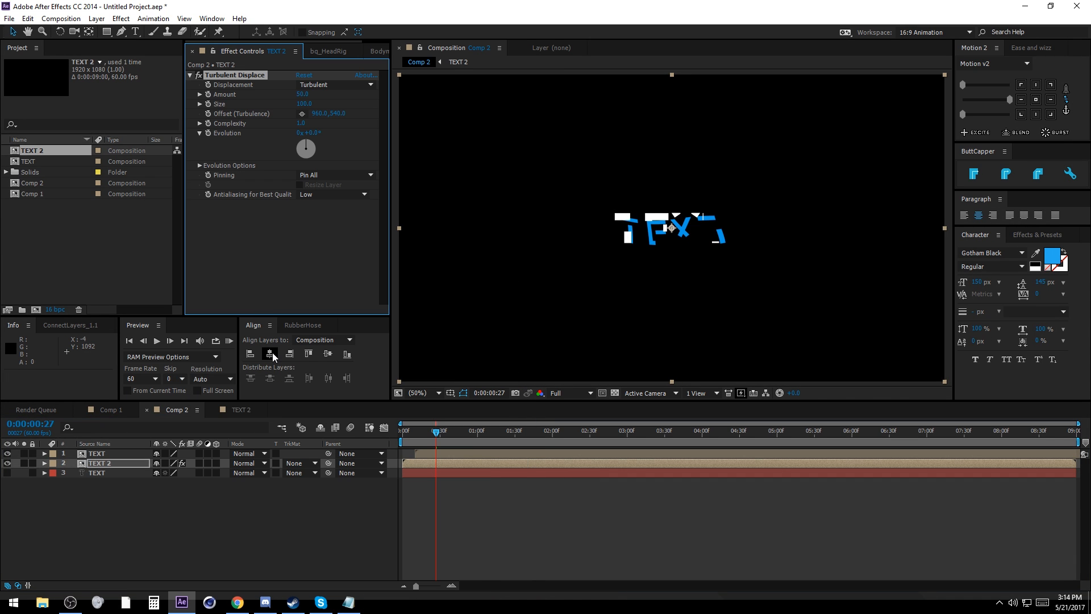
left_click(305, 104)
type("25")
key("Return")
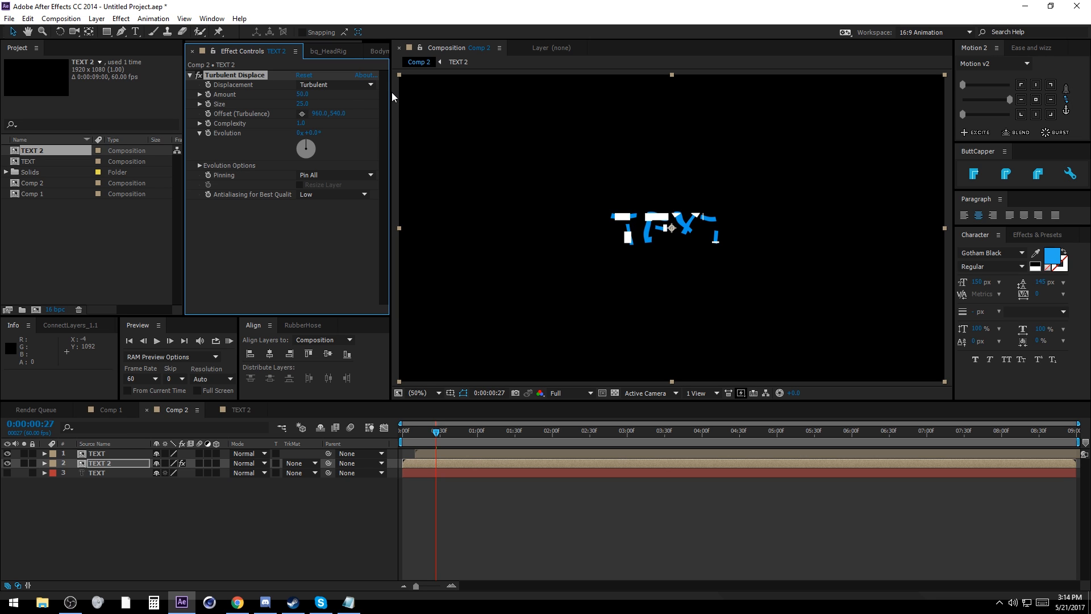
Step: Preview the displaced blue tracing behind the white TEXT in Comp 2
left_click(482, 489)
left_click(402, 433)
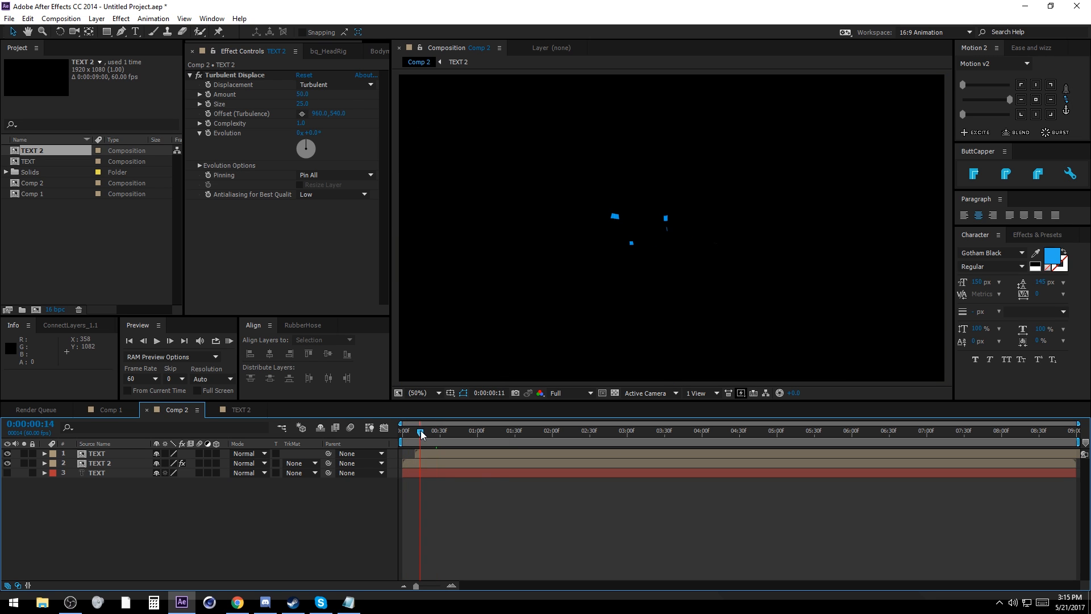
left_click_drag(421, 435, 498, 432)
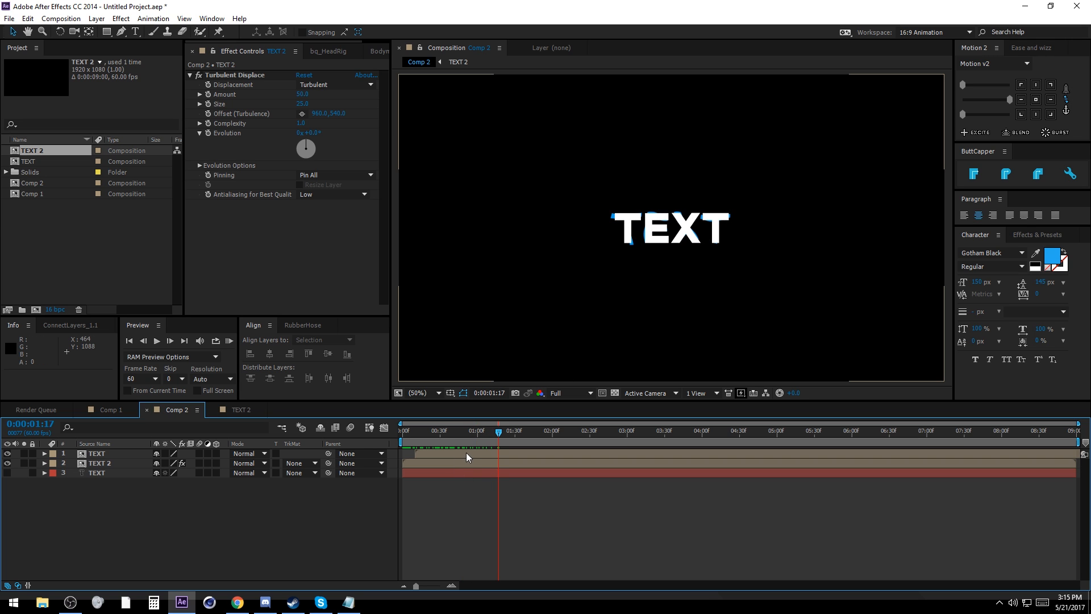
left_click_drag(448, 442, 519, 442)
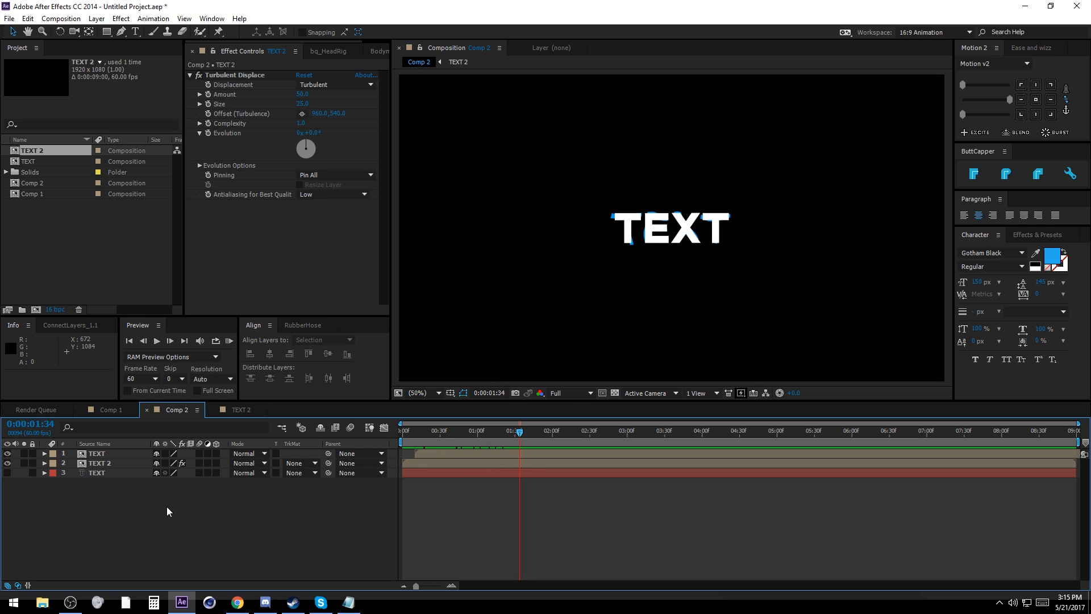
left_click_drag(480, 437, 438, 441)
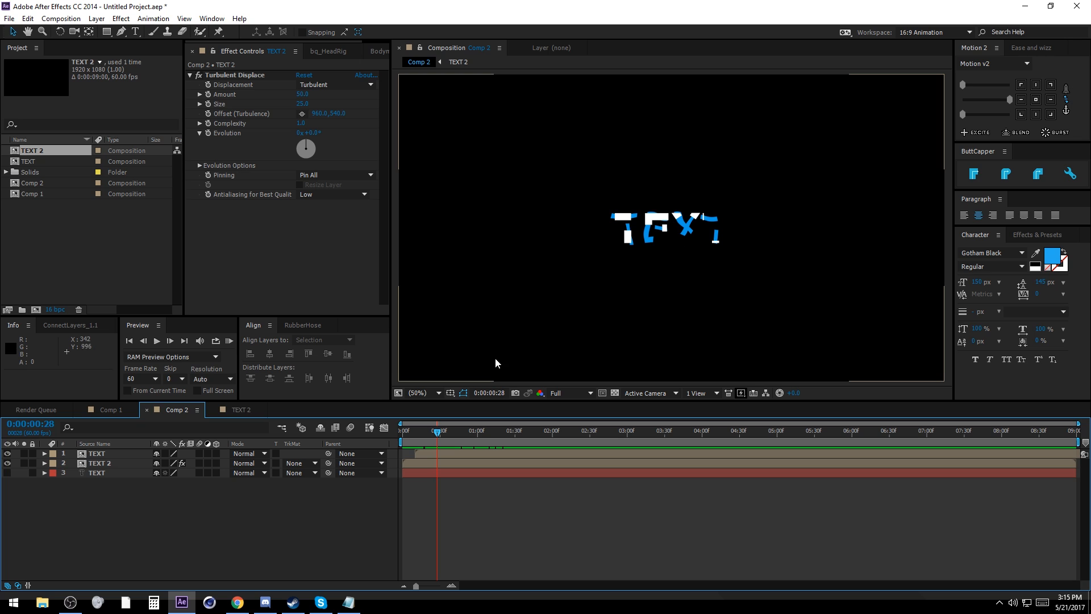
Step: Switch to Comp 1 and review the TUTORIAL text animation across its timeline
left_click(108, 410)
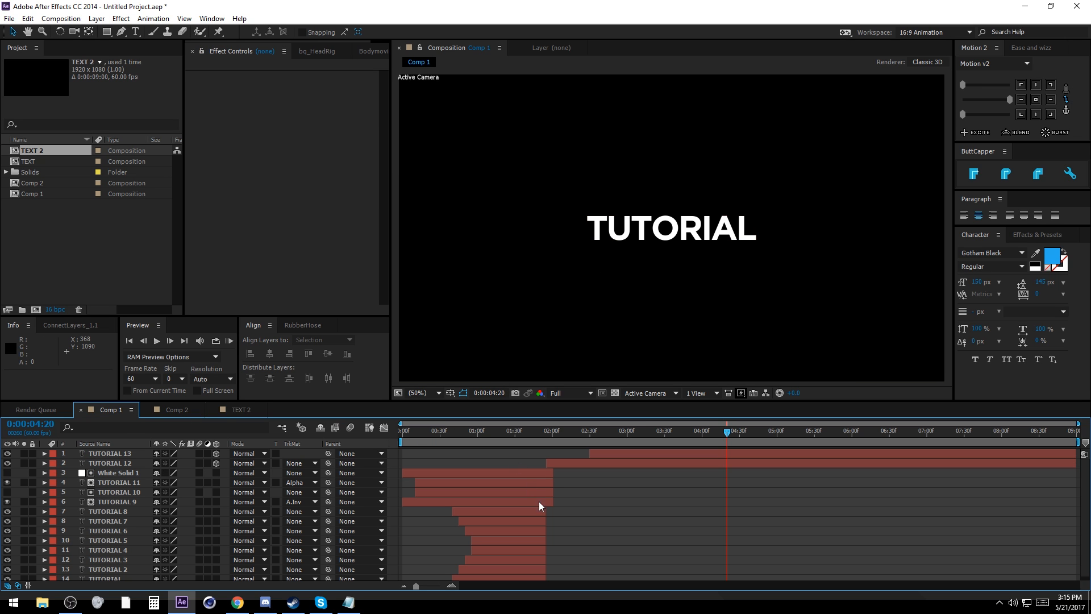
left_click_drag(464, 441, 739, 413)
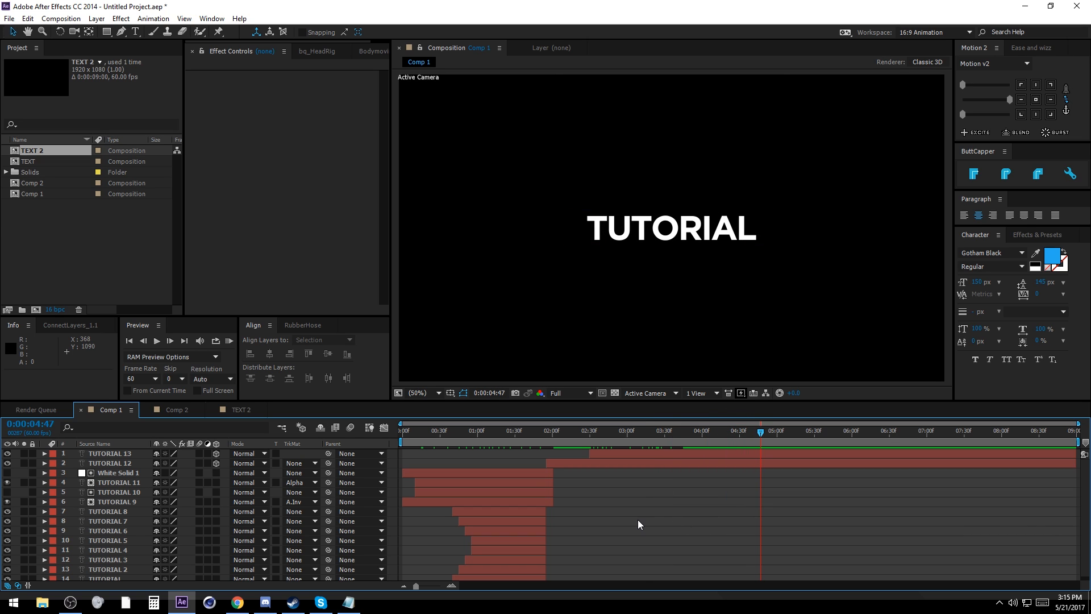
left_click(637, 456)
left_click_drag(540, 435, 571, 440)
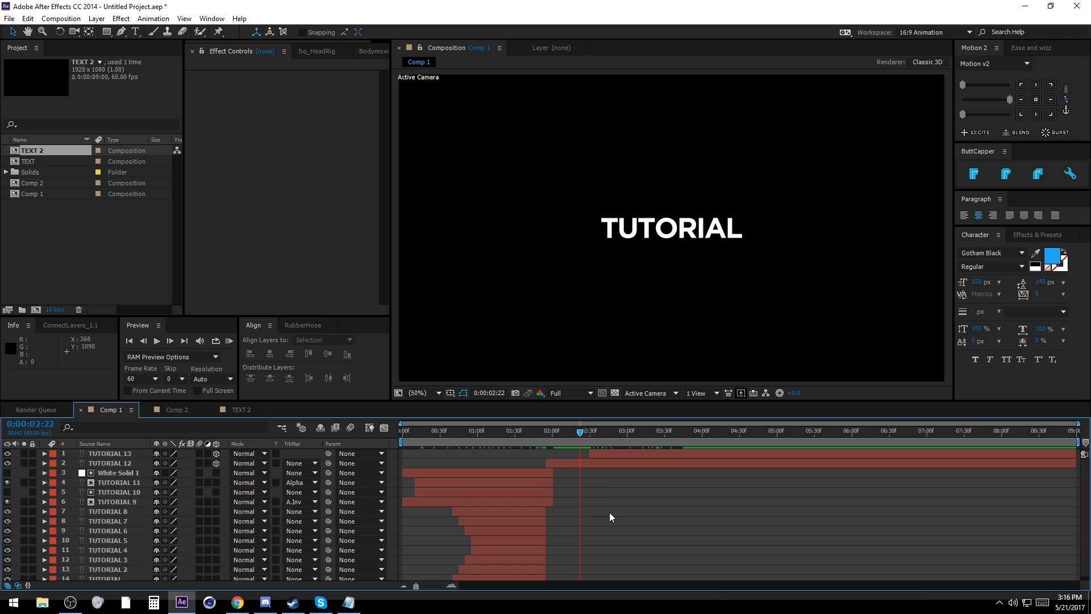
left_click_drag(579, 432, 686, 439)
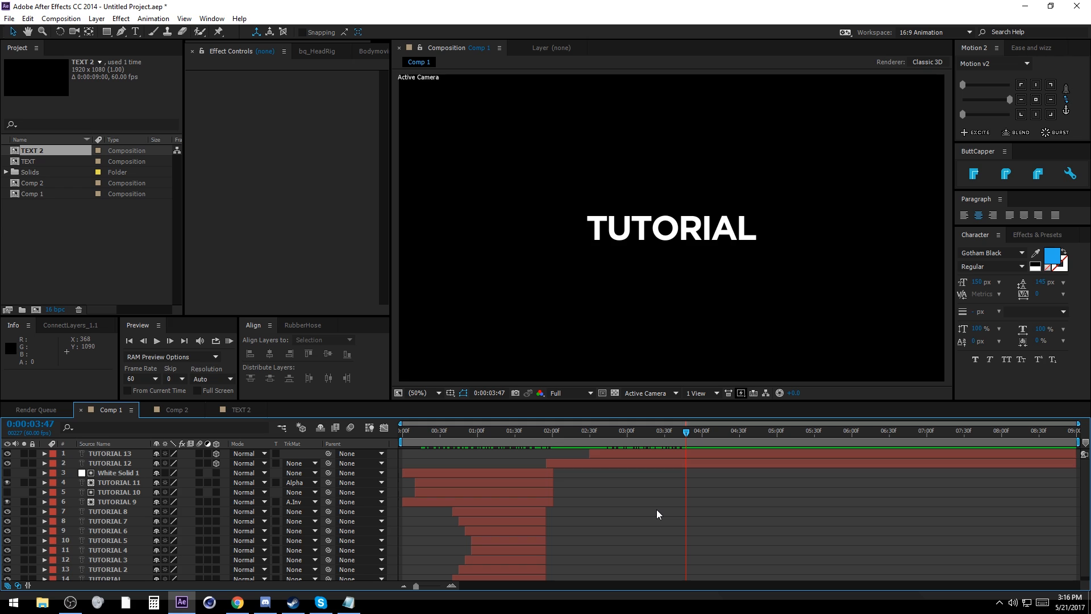
left_click_drag(475, 440, 587, 436)
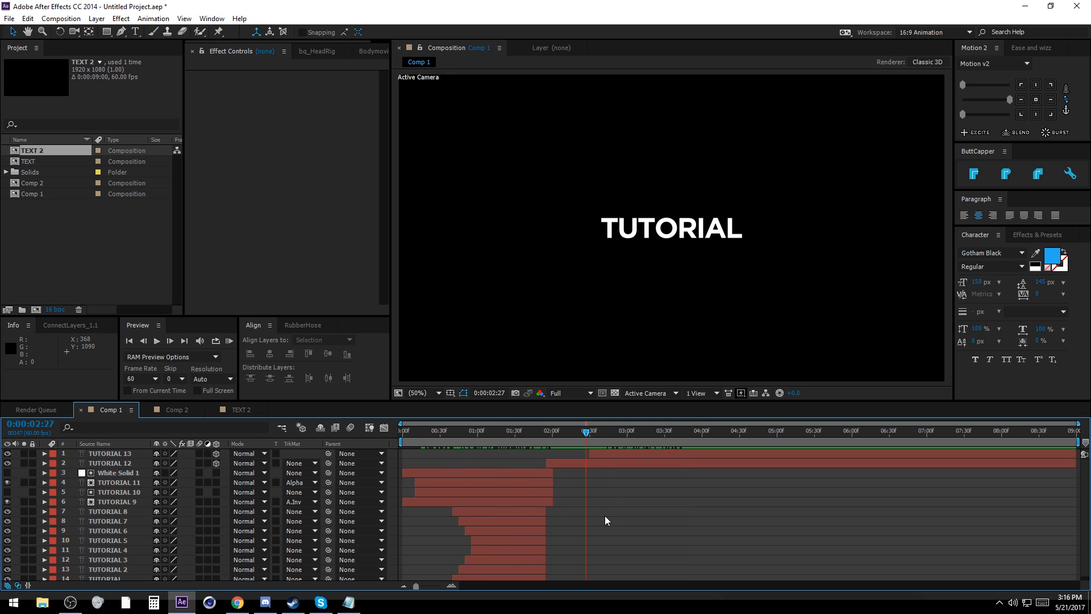